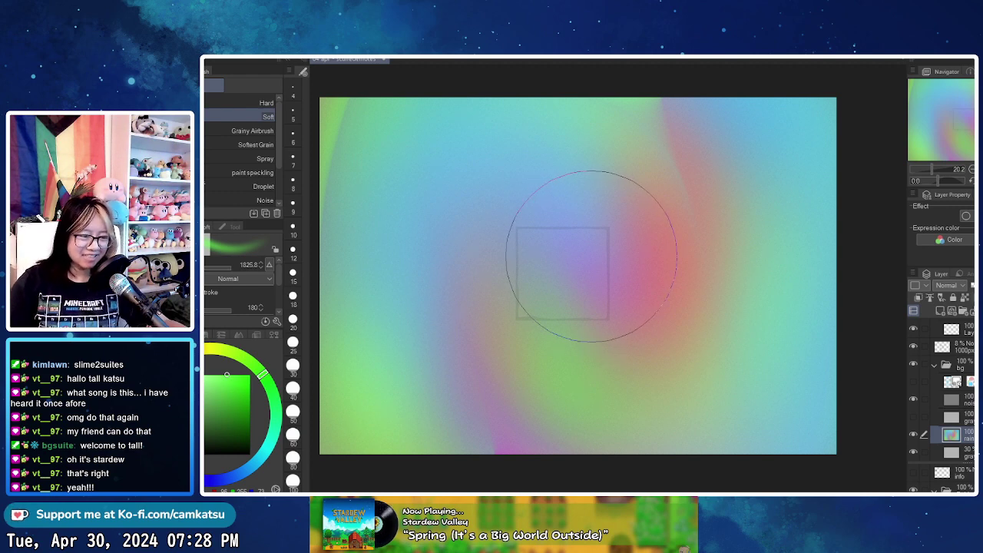
# - Switch to the Solid line hard edge brush with black as the drawing color and a brush size of 10
pyautogui.moveTo(597, 256)
pyautogui.mouseDown()
pyautogui.moveTo(623, 261)
pyautogui.moveTo(603, 268)
pyautogui.moveTo(610, 279)
pyautogui.mouseUp()
pyautogui.scroll(3, 614, 284)
pyautogui.scroll(1, 591, 289)
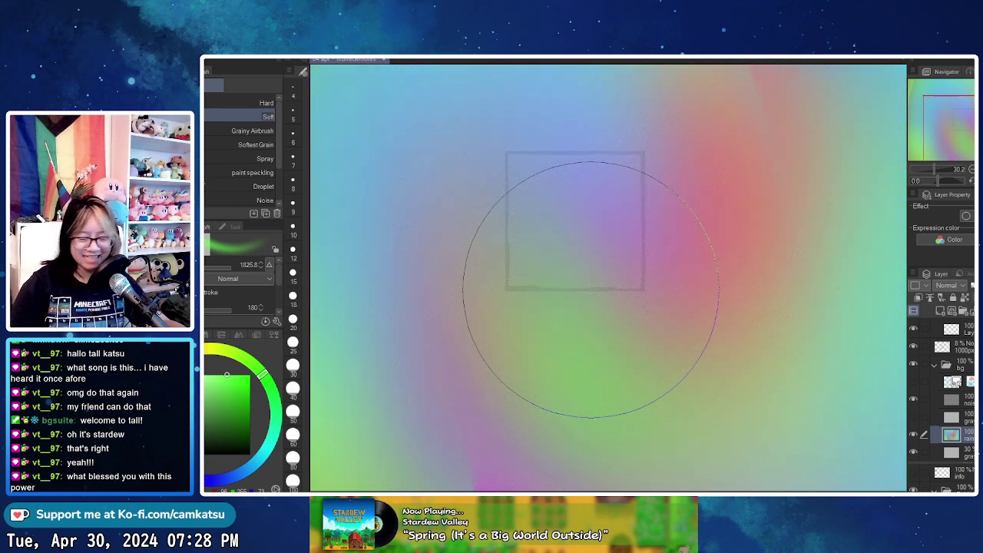
pyautogui.press('p')
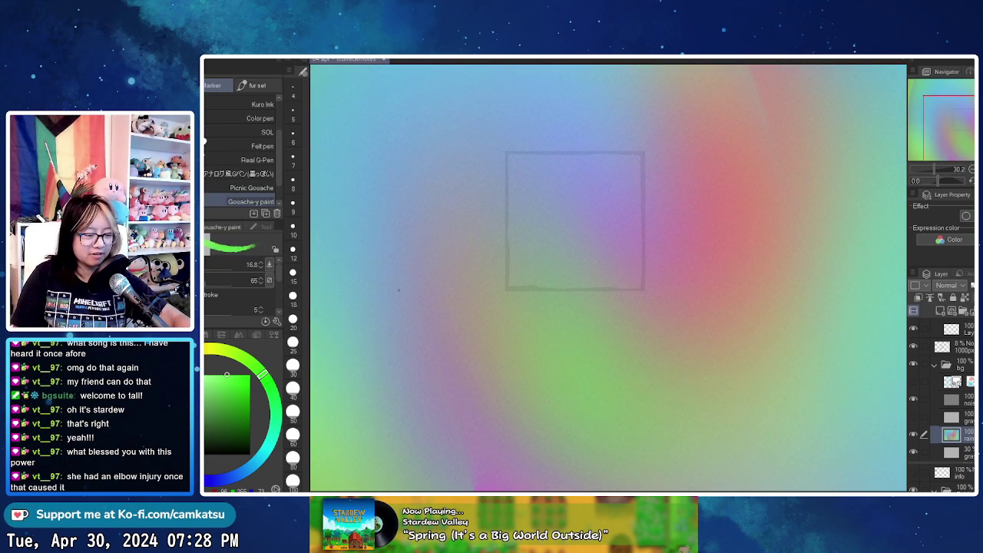
pyautogui.press('p')
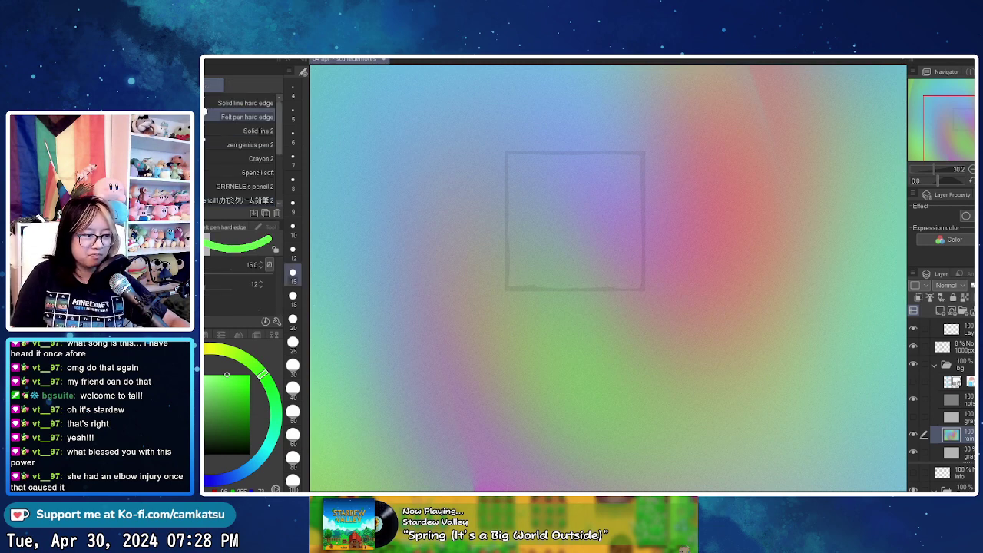
pyautogui.click(244, 103)
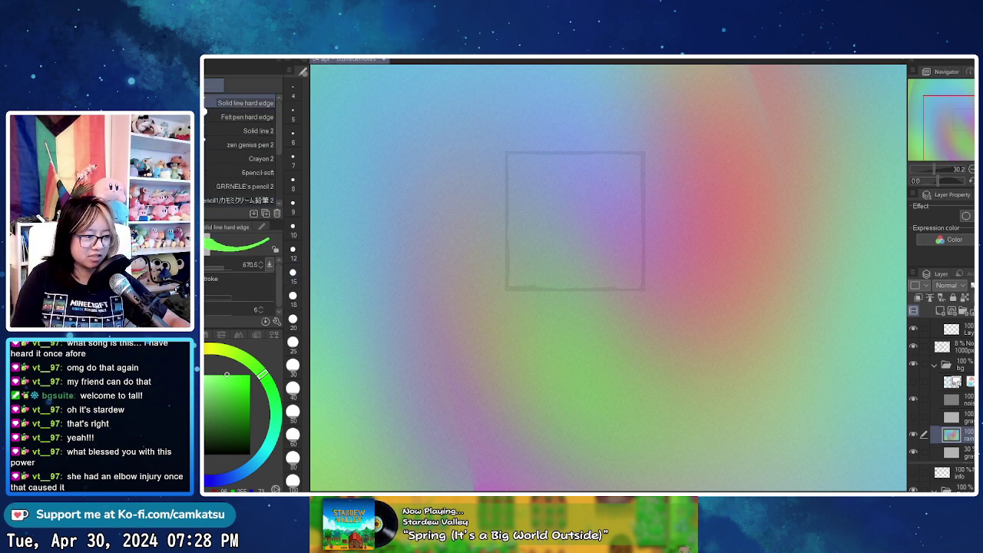
pyautogui.press('x')
pyautogui.click(292, 227)
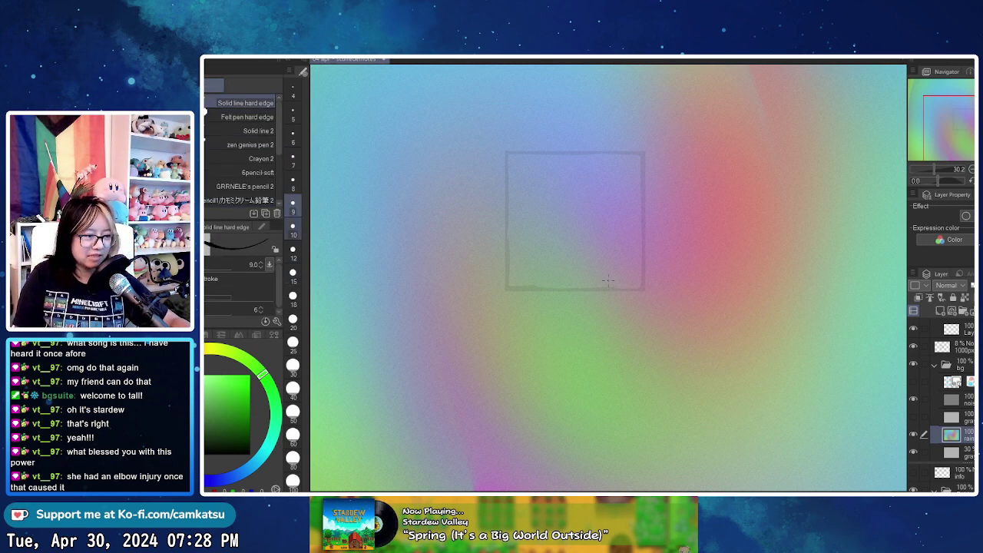
pyautogui.click(246, 116)
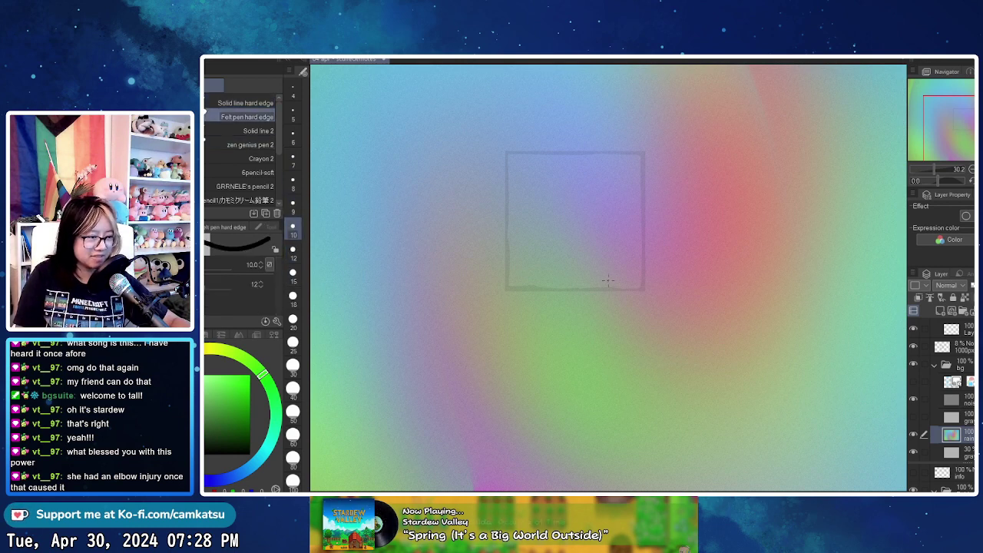
pyautogui.click(244, 103)
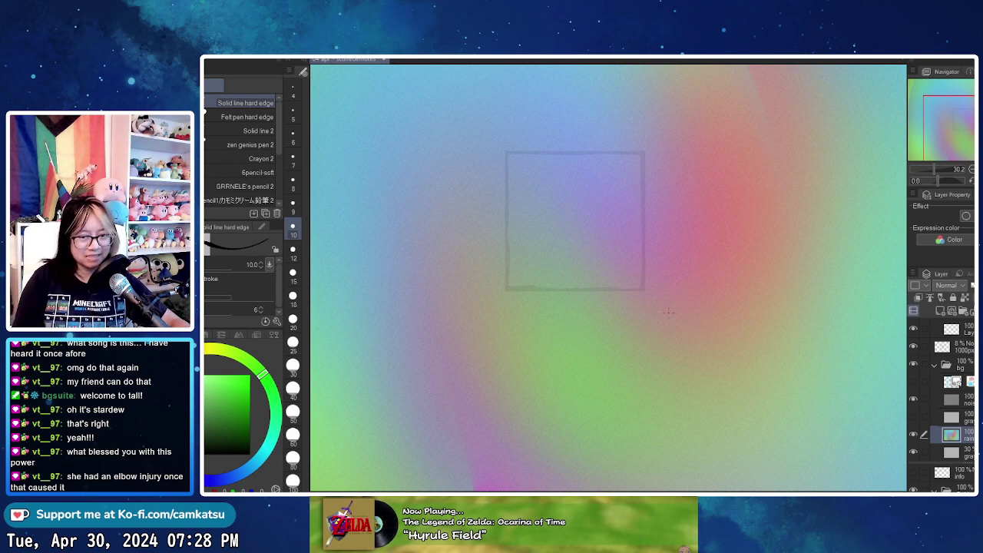
# - Sketch two large curved arrows around the square frame to trace the swirl of the rainbow background
pyautogui.moveTo(623, 301); pyautogui.dragTo(608, 330)
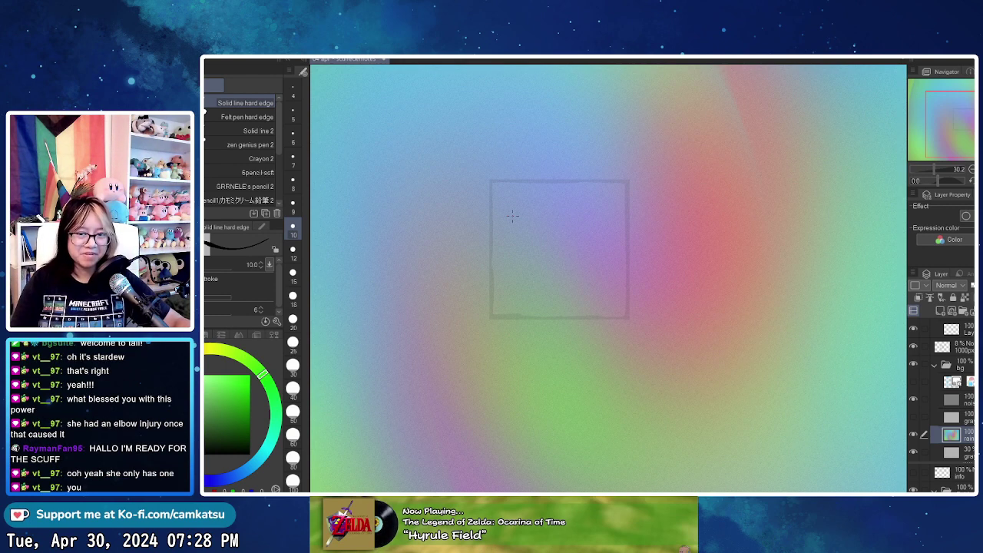
pyautogui.moveTo(512, 216); pyautogui.dragTo(468, 208)
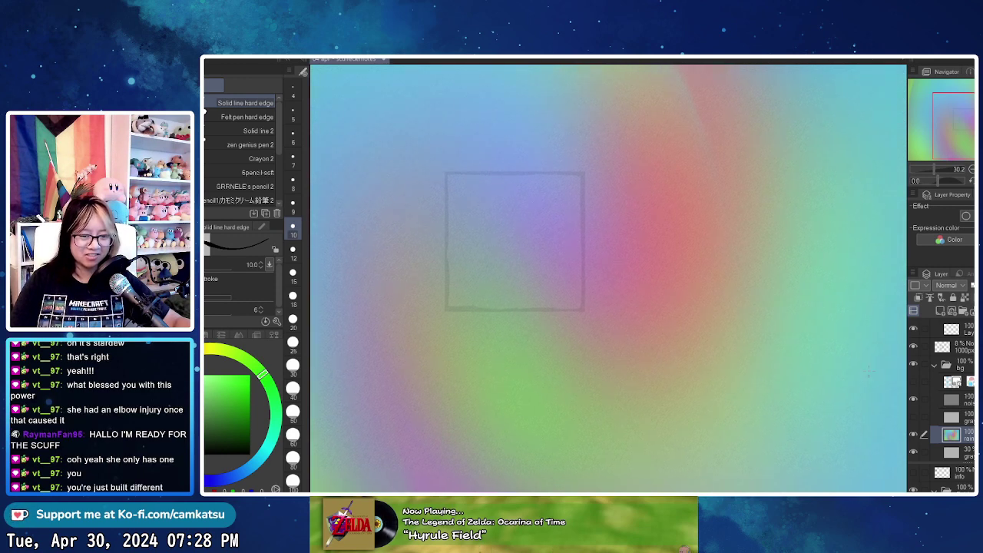
pyautogui.scroll(-5, 620, 300)
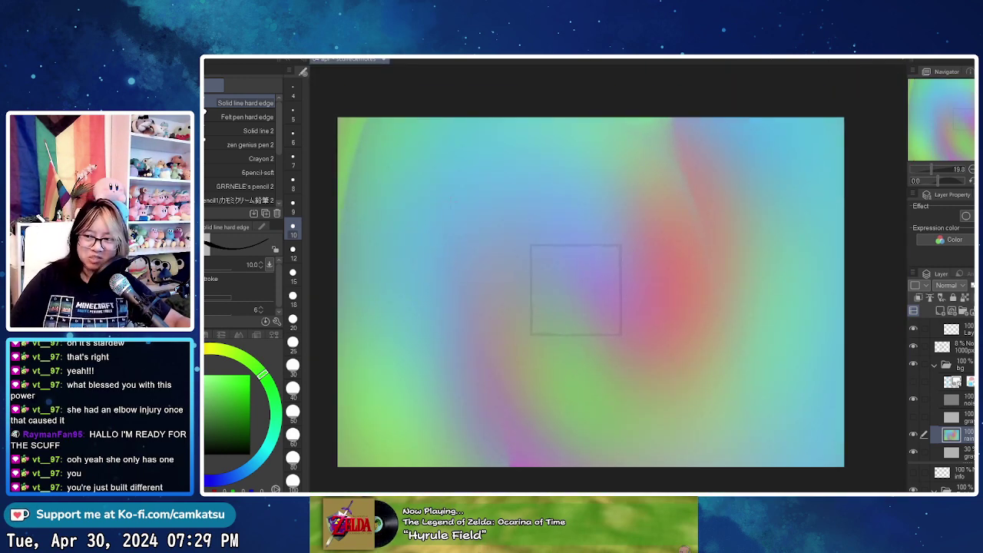
pyautogui.moveTo(545, 316)
pyautogui.mouseDown()
pyautogui.moveTo(539, 200)
pyautogui.moveTo(604, 325)
pyautogui.moveTo(561, 215)
pyautogui.mouseUp()
pyautogui.hotkey('ctrl', 'z')
pyautogui.moveTo(651, 150)
pyautogui.mouseDown()
pyautogui.moveTo(713, 350)
pyautogui.moveTo(548, 368)
pyautogui.moveTo(467, 238)
pyautogui.moveTo(463, 297)
pyautogui.moveTo(515, 292)
pyautogui.mouseUp()
pyautogui.moveTo(503, 187)
pyautogui.mouseDown()
pyautogui.moveTo(662, 288)
pyautogui.moveTo(644, 296)
pyautogui.moveTo(665, 279)
pyautogui.mouseUp()
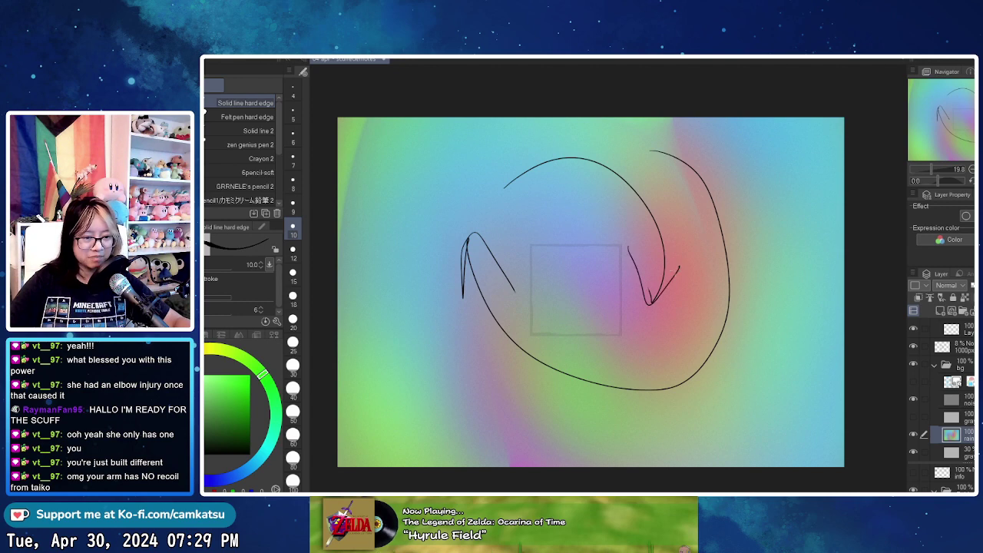
# - Undo the curved arrow sketches while keeping the swirled rainbow background
pyautogui.hotkey('ctrl', 'z')
pyautogui.hotkey('ctrl', 'z')
pyautogui.hotkey('ctrl', 'z')
pyautogui.hotkey('ctrl', 'z')
pyautogui.hotkey('ctrl', 'z')
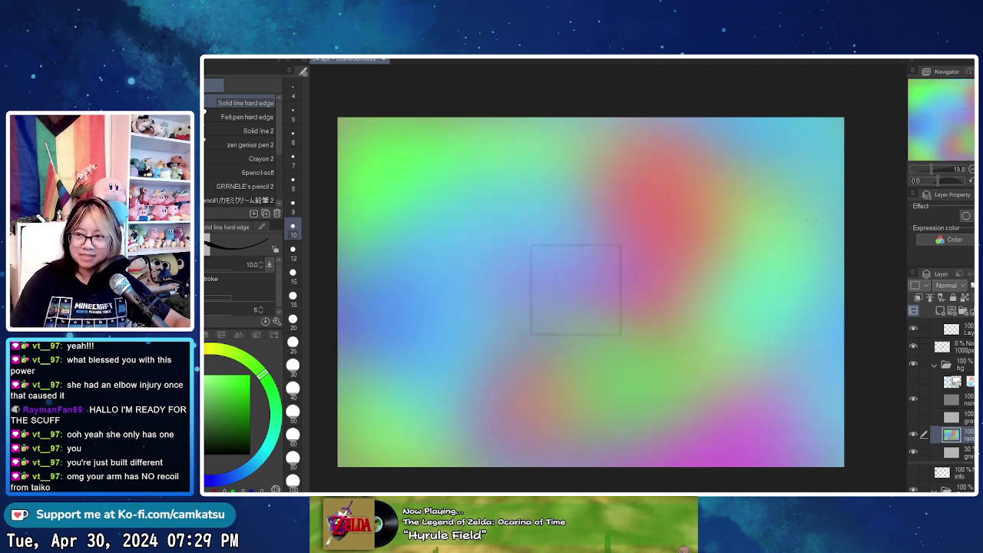
pyautogui.hotkey('ctrl', 'z')
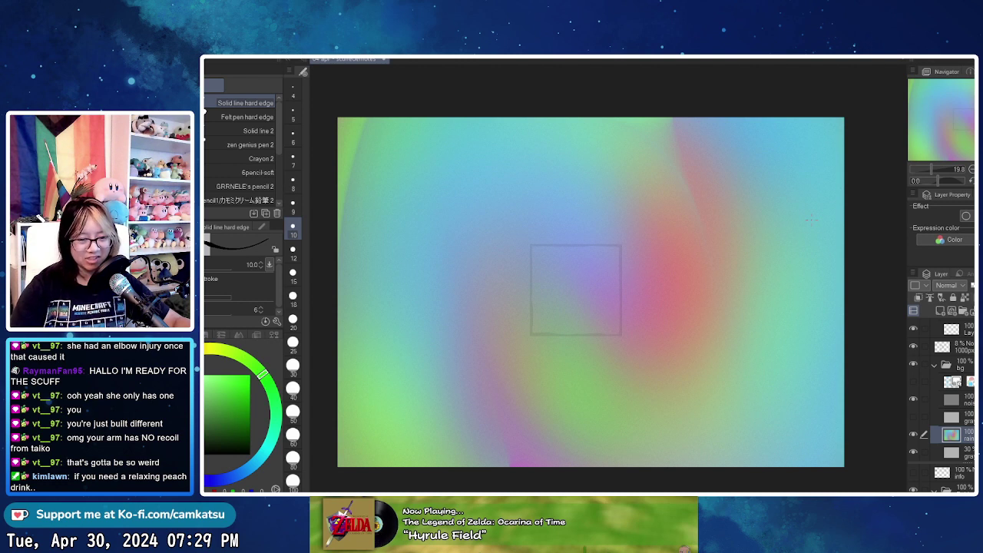
# - Select the layer inside the lowest folder above the bg folder and draw a test scribble inside the square frame
pyautogui.scroll(3, 952, 392)
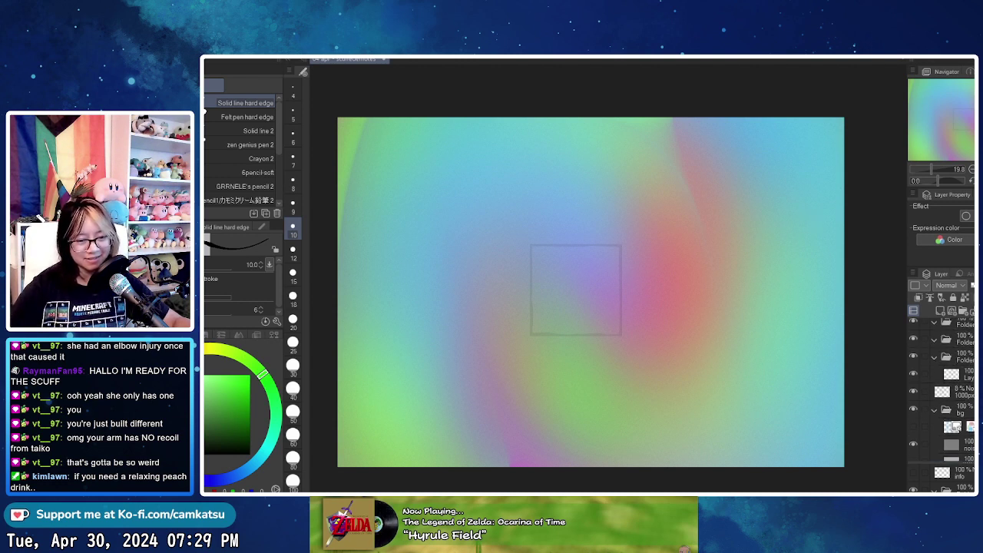
pyautogui.click(955, 385)
pyautogui.click(959, 369)
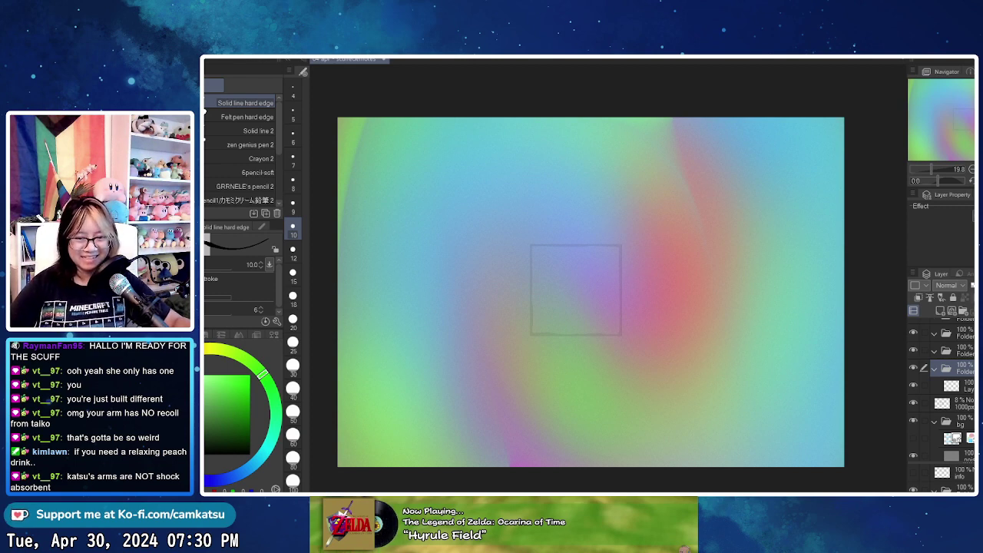
pyautogui.scroll(4, 618, 272)
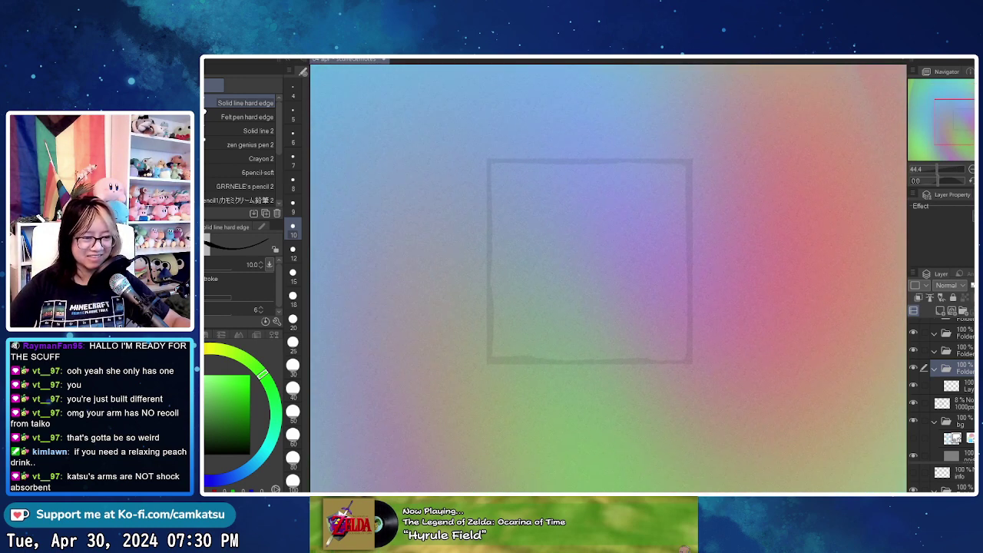
pyautogui.moveTo(590, 261); pyautogui.dragTo(625, 263)
pyautogui.click(964, 386)
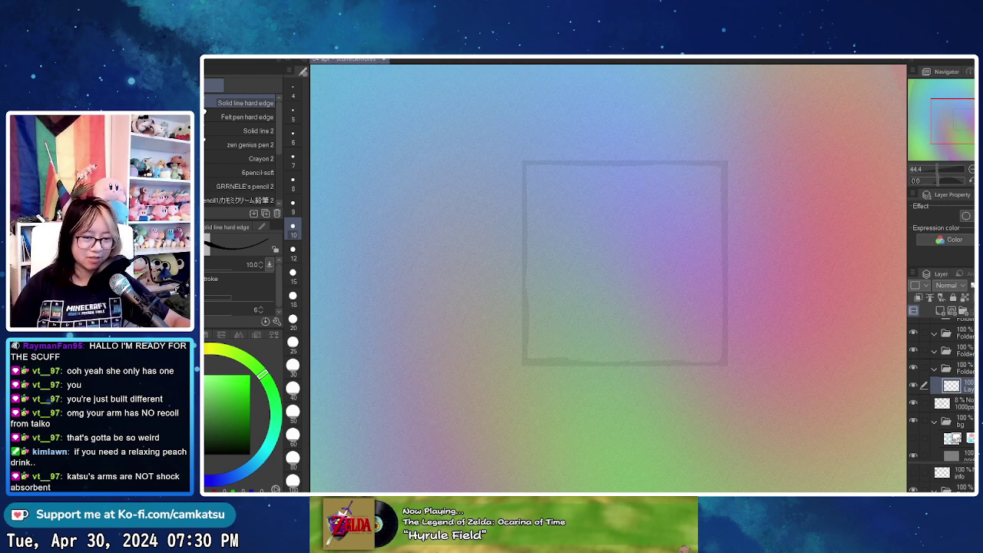
pyautogui.moveTo(564, 263)
pyautogui.mouseDown()
pyautogui.moveTo(588, 277)
pyautogui.moveTo(609, 288)
pyautogui.mouseUp()
pyautogui.scroll(4, 625, 231)
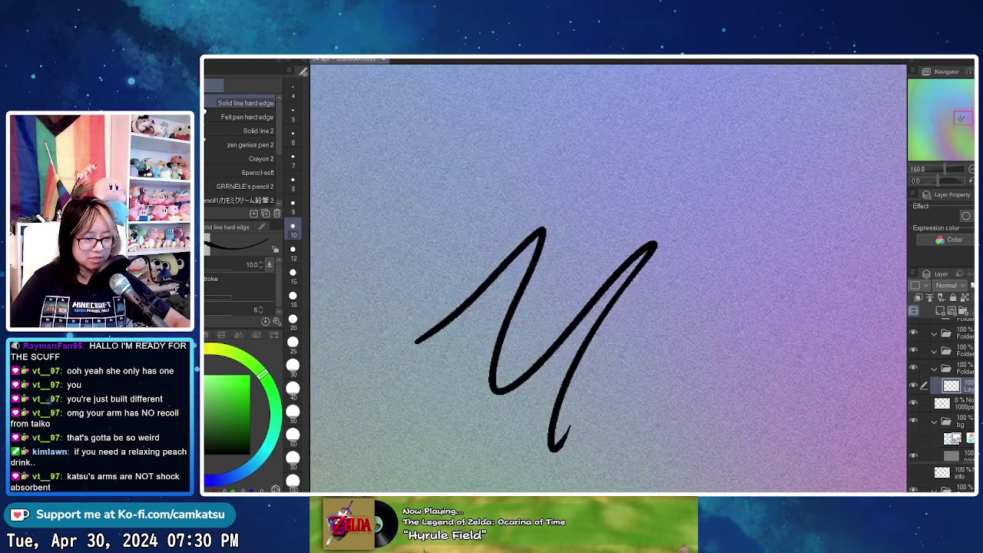
pyautogui.moveTo(615, 228); pyautogui.dragTo(626, 183)
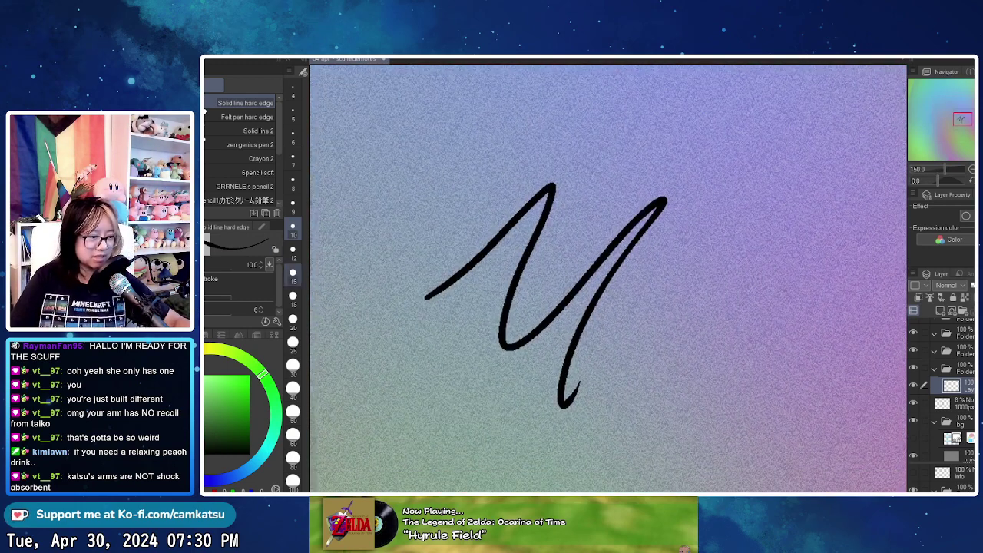
# - Set the brush size to 15 and switch to the Felt pen hard edge brush
pyautogui.click(246, 116)
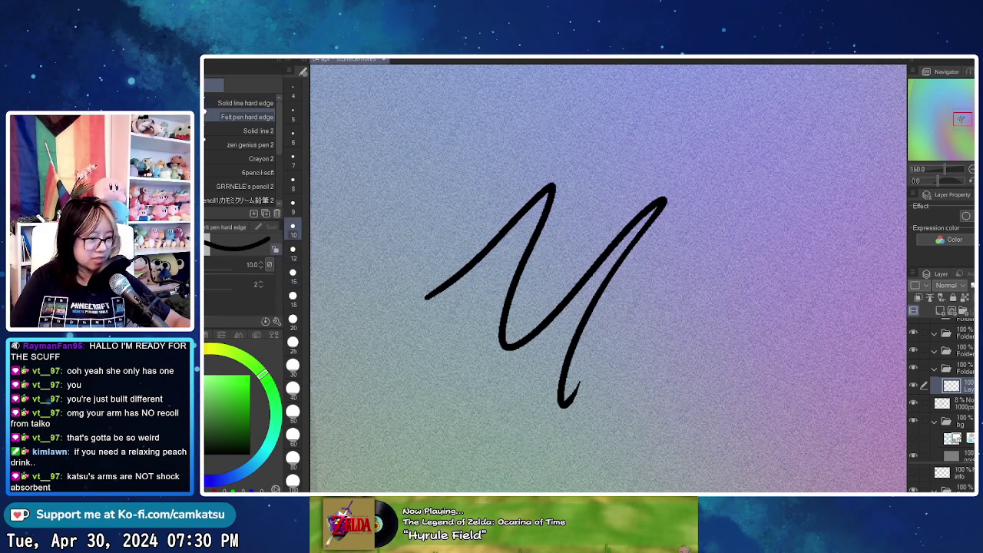
pyautogui.click(246, 103)
pyautogui.click(207, 310)
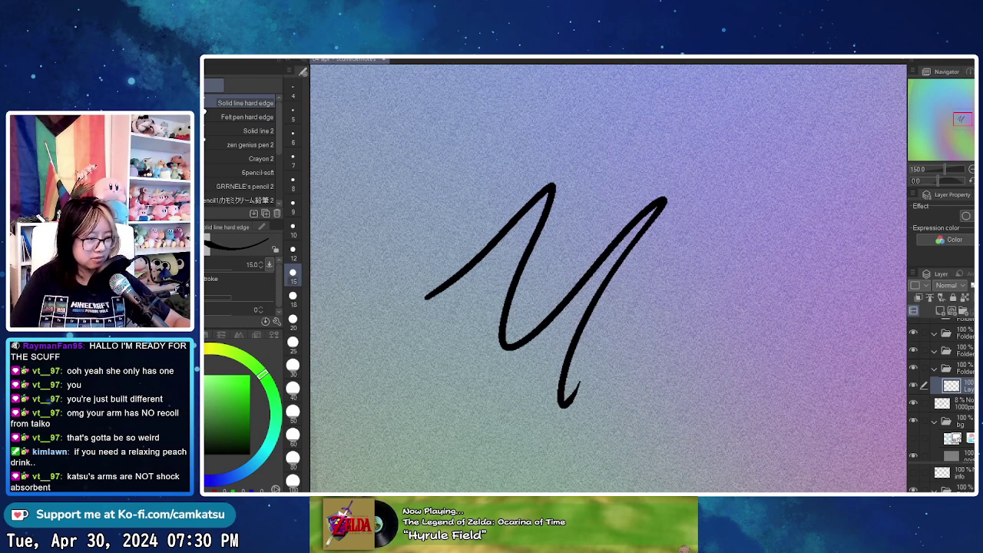
pyautogui.click(246, 117)
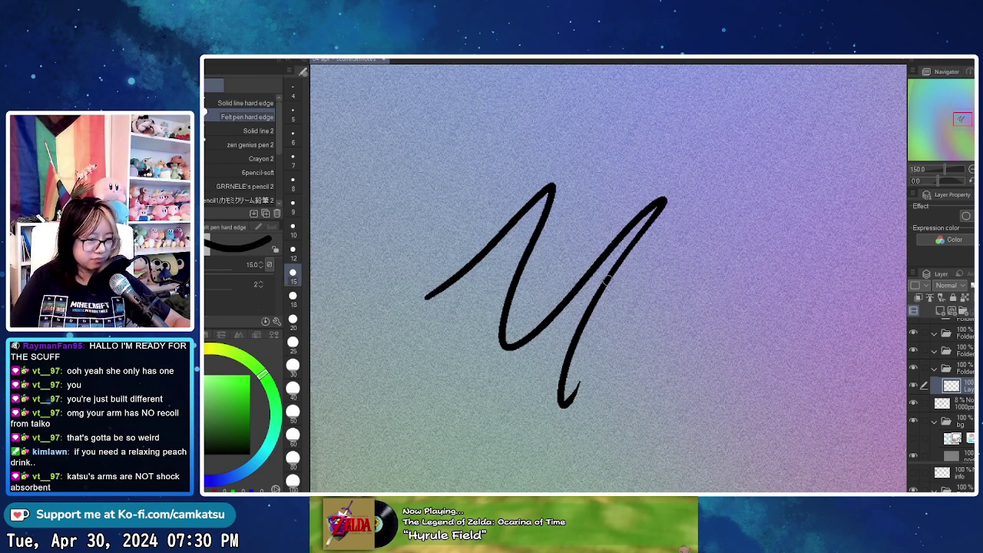
# - Replace the test scribble with a Felt pen zigzag inside the square frame, and clear it from the layer
pyautogui.hotkey('ctrl', 'z')
pyautogui.moveTo(423, 283)
pyautogui.mouseDown()
pyautogui.moveTo(541, 247)
pyautogui.moveTo(587, 315)
pyautogui.moveTo(635, 289)
pyautogui.mouseUp()
pyautogui.scroll(3, 619, 259)
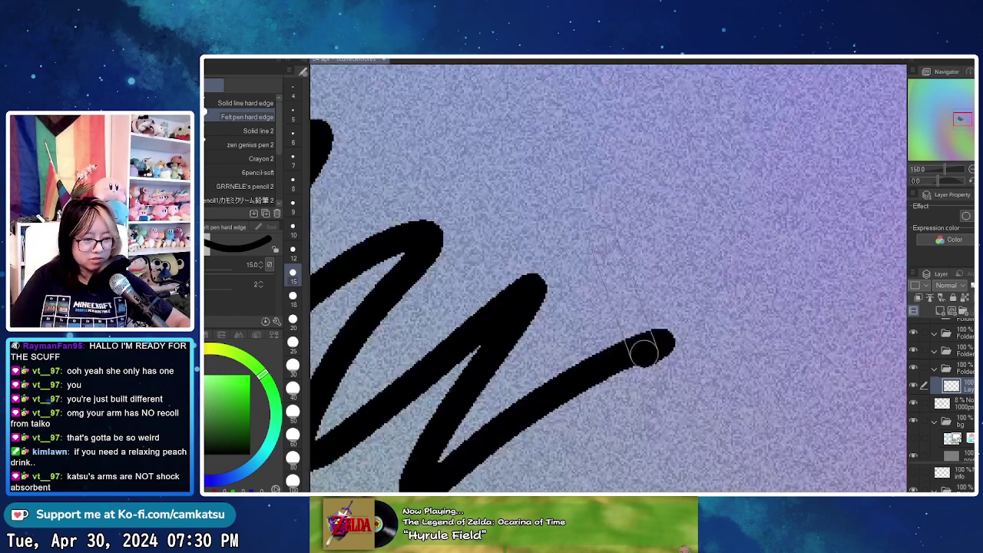
pyautogui.scroll(-5, 643, 351)
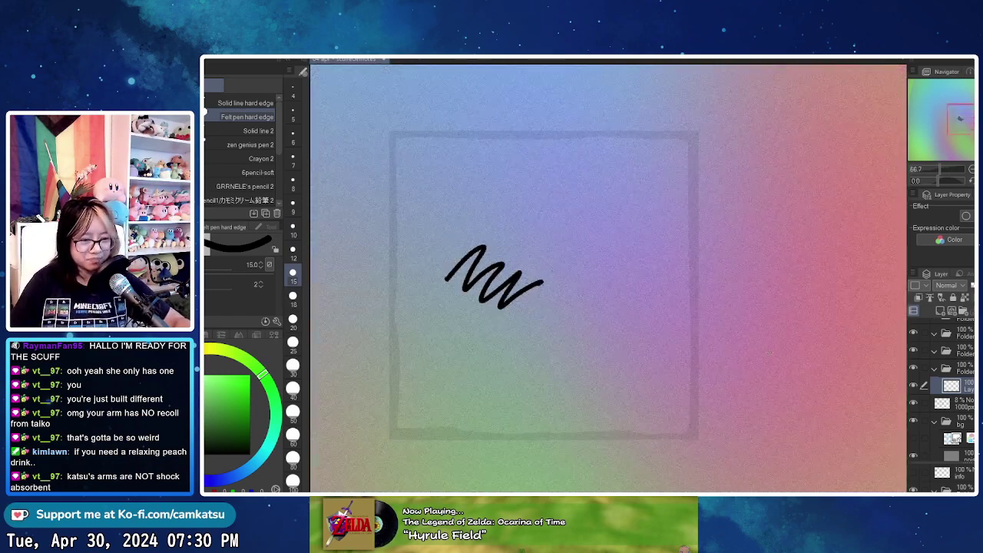
pyautogui.press('Delete')
# - Duplicate the 8% opacity 1000px layer that holds the square frame and hide the original
pyautogui.click(955, 403)
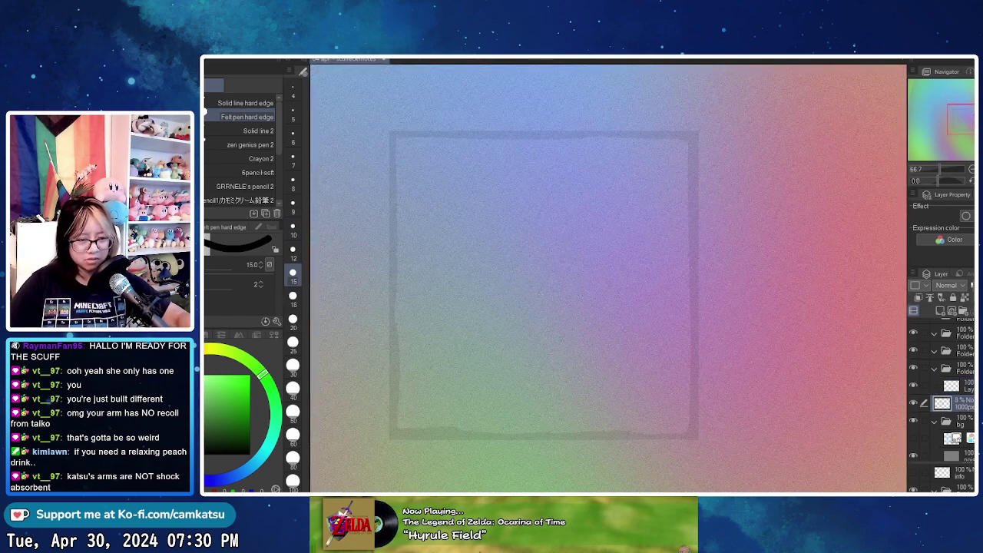
pyautogui.hotkey('ctrl', 'c')
pyautogui.hotkey('ctrl', 'v')
pyautogui.click(913, 421)
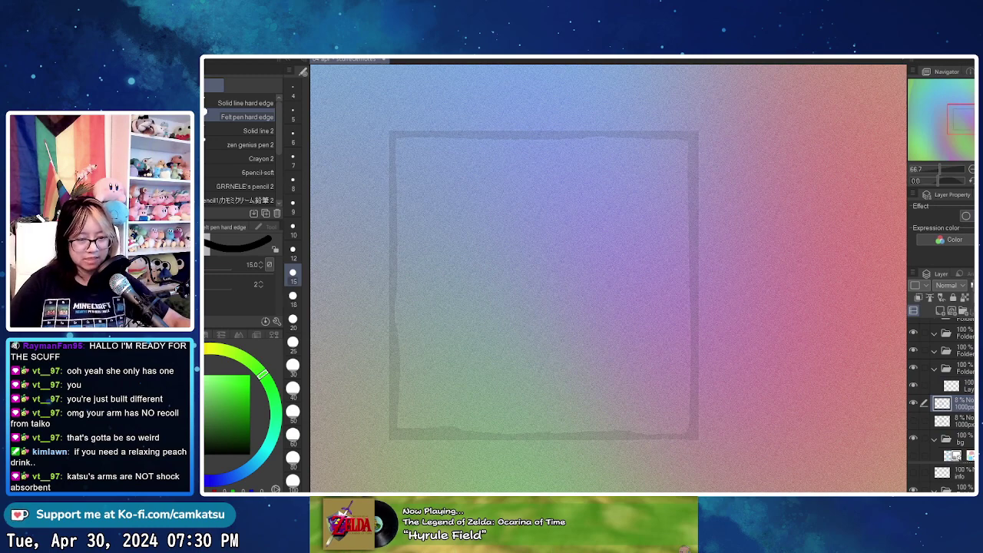
pyautogui.hotkey('ctrl', 't')
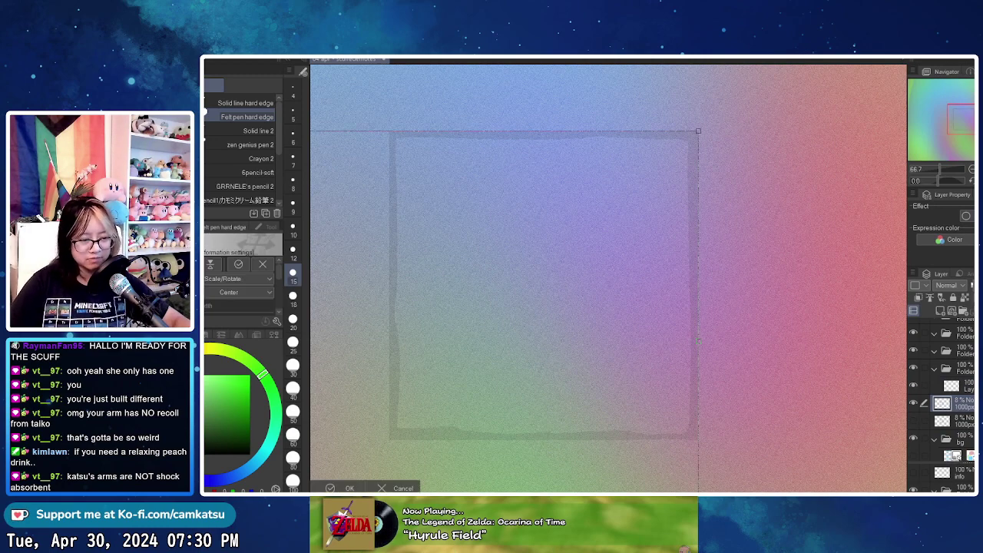
pyautogui.scroll(-5, 614, 324)
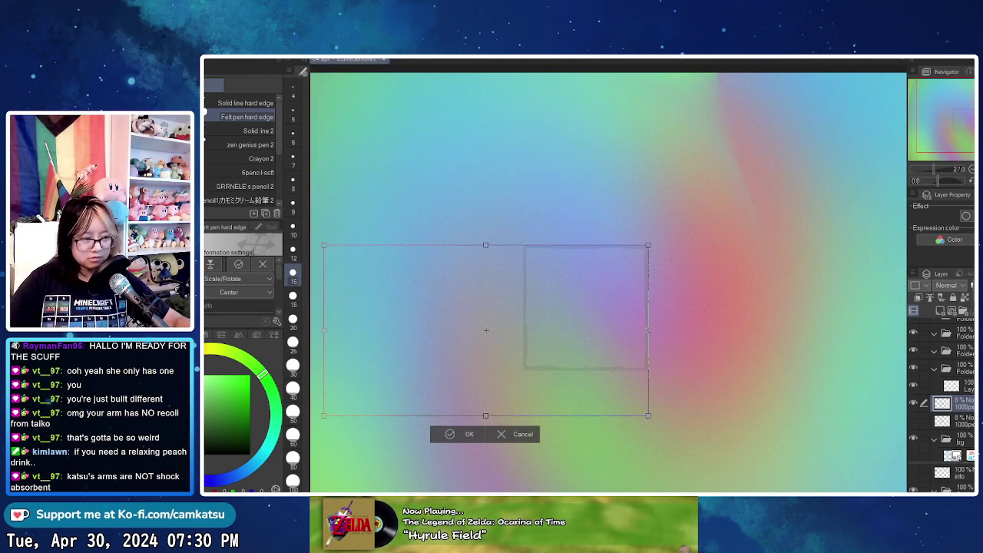
pyautogui.moveTo(322, 245); pyautogui.dragTo(473, 323)
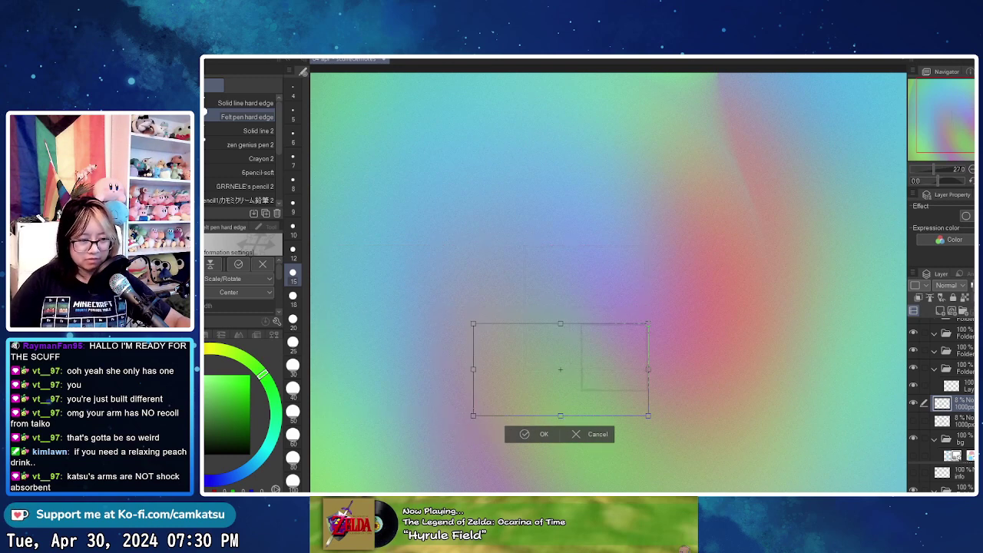
pyautogui.press('Return')
# - Remove everything outside the square frame from the duplicated layer using an inverted rectangular selection, and deselect
pyautogui.press('m')
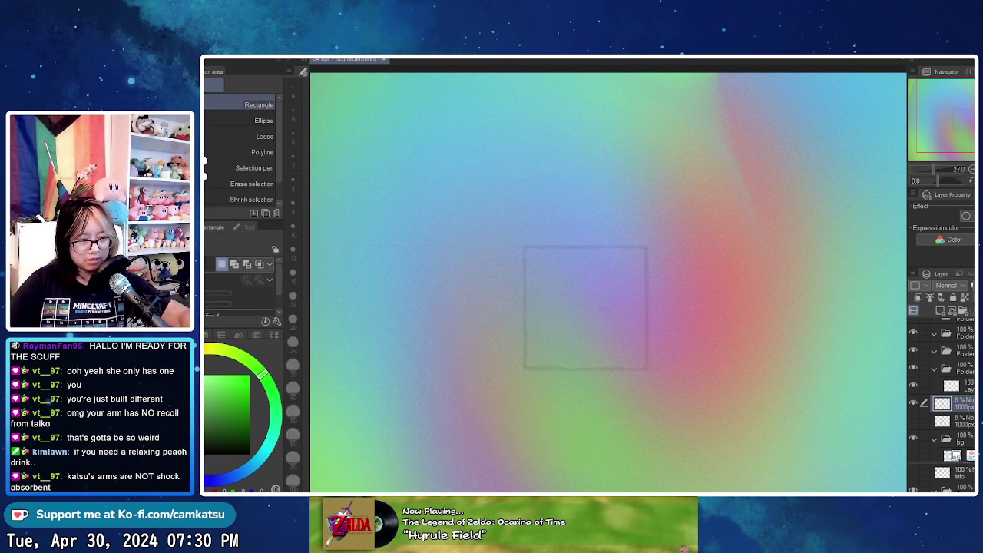
pyautogui.moveTo(520, 240)
pyautogui.mouseDown()
pyautogui.moveTo(654, 386)
pyautogui.moveTo(652, 375)
pyautogui.mouseUp()
pyautogui.hotkey('ctrl', 'shift', 'i')
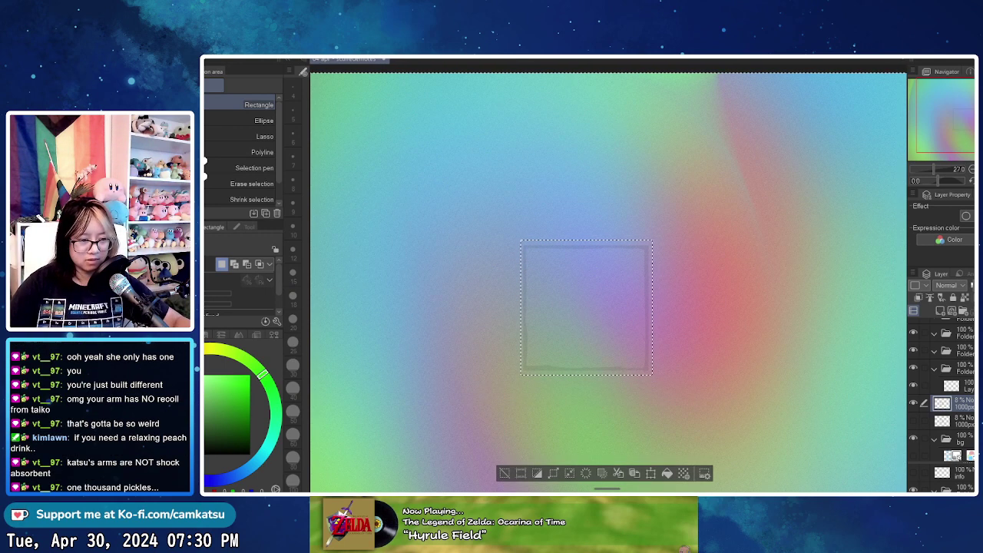
pyautogui.hotkey('ctrl', 'd')
# - Scale the duplicated square frame down to 50% and rename its layer to 500px
pyautogui.hotkey('ctrl', 't')
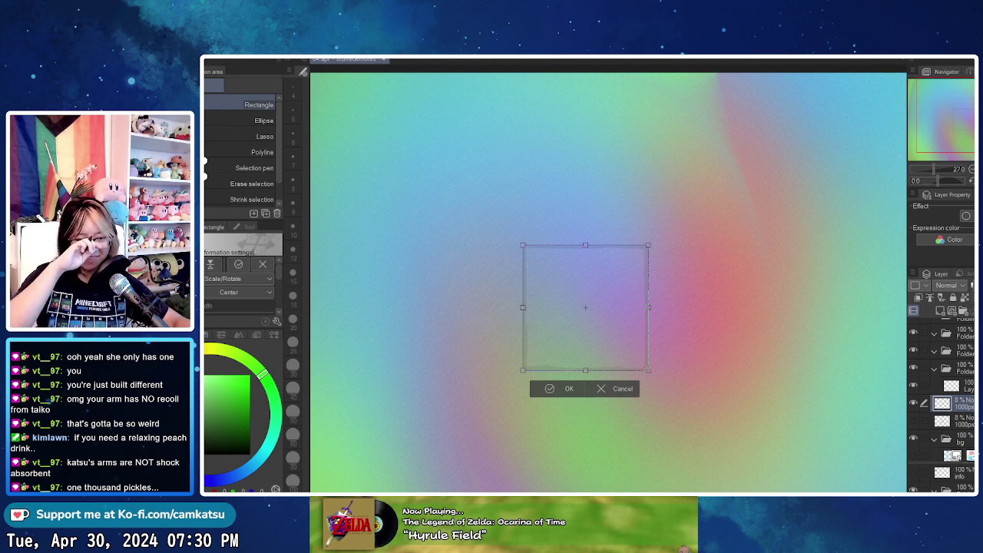
pyautogui.scroll(2, 673, 273)
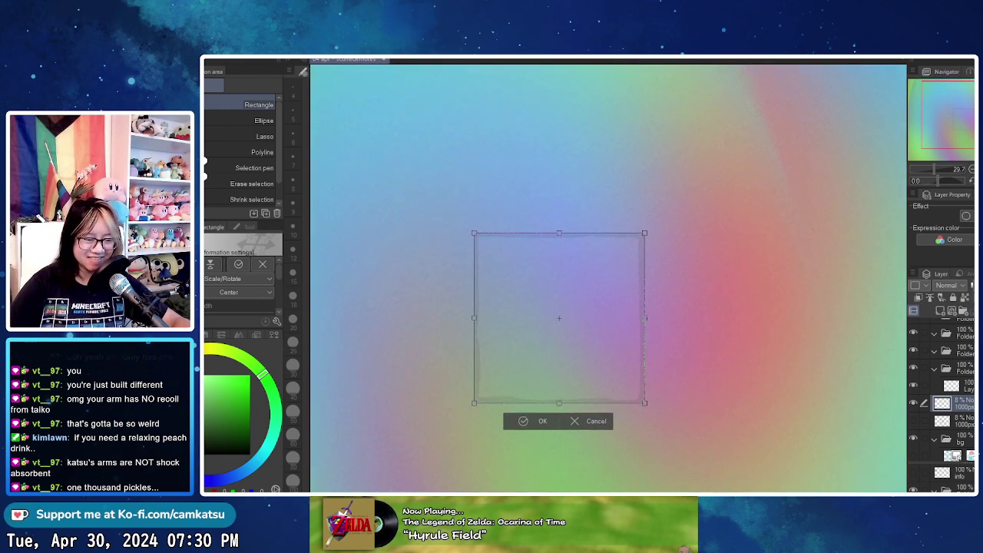
pyautogui.moveTo(645, 234); pyautogui.dragTo(582, 297)
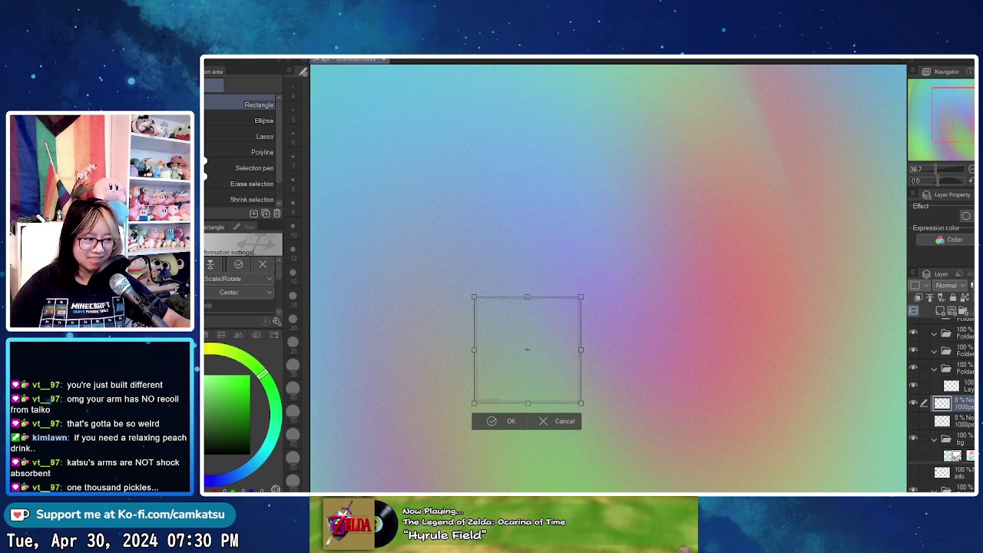
pyautogui.moveTo(278, 271); pyautogui.dragTo(279, 287)
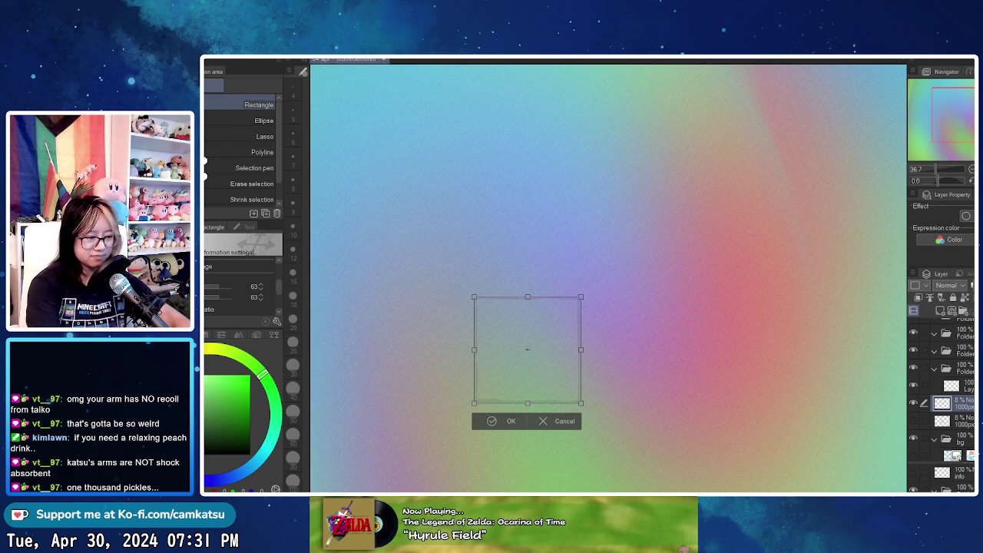
pyautogui.click(218, 286)
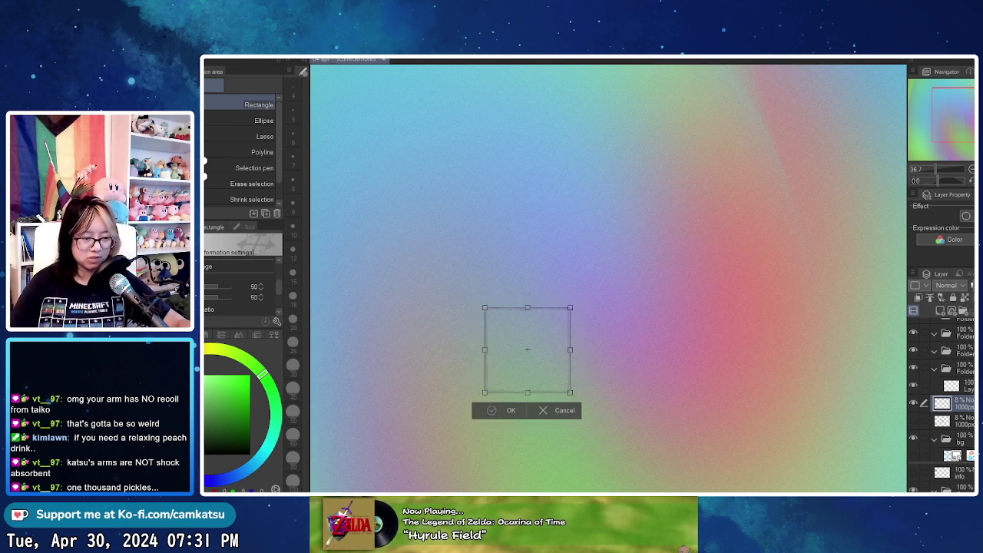
pyautogui.click(501, 410)
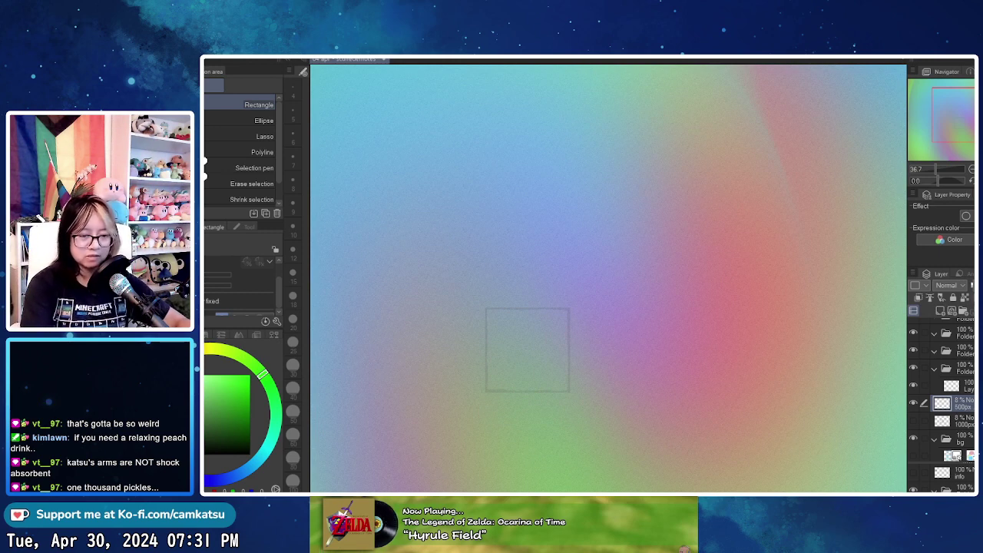
# - Move the scaled-down square frame up toward the purple centre of the rainbow background
pyautogui.press('k')
pyautogui.moveTo(527, 350); pyautogui.dragTo(560, 286)
pyautogui.press('m')
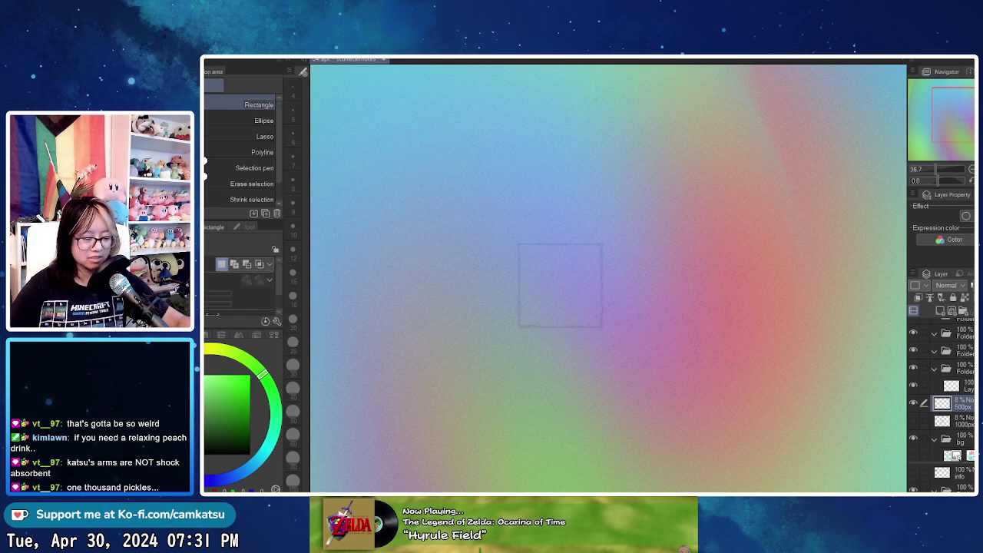
# - Test the Felt pen hard edge brush with a zigzag inside the small frame on the empty drawing layer above it
pyautogui.scroll(3, 531, 300)
pyautogui.scroll(3, 730, 304)
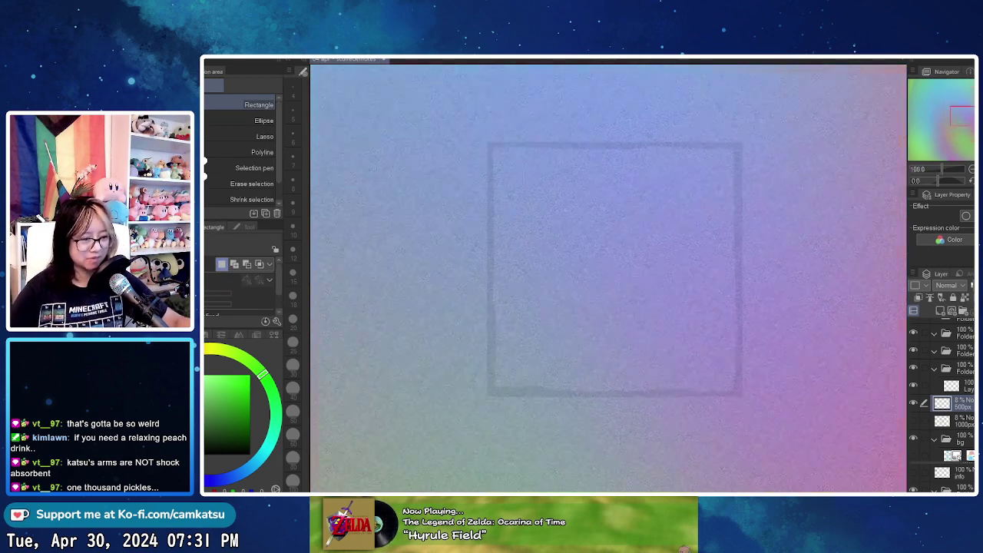
pyautogui.press('b')
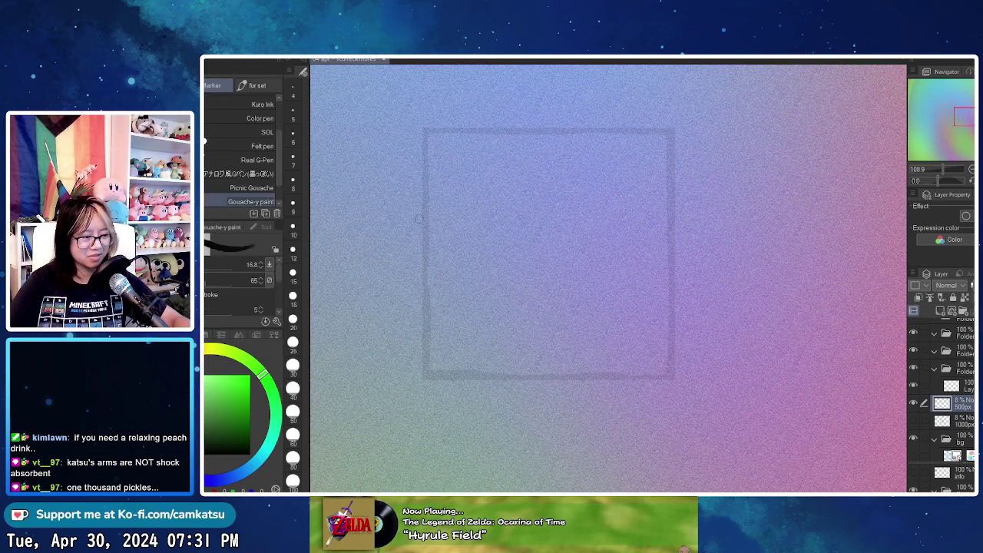
pyautogui.press('p')
pyautogui.moveTo(544, 201)
pyautogui.mouseDown()
pyautogui.moveTo(516, 208)
pyautogui.moveTo(563, 234)
pyautogui.moveTo(550, 282)
pyautogui.mouseUp()
pyautogui.hotkey('ctrl', 'z')
pyautogui.click(959, 385)
pyautogui.moveTo(488, 196)
pyautogui.mouseDown()
pyautogui.moveTo(545, 287)
pyautogui.moveTo(570, 307)
pyautogui.mouseUp()
pyautogui.hotkey('ctrl', '+')
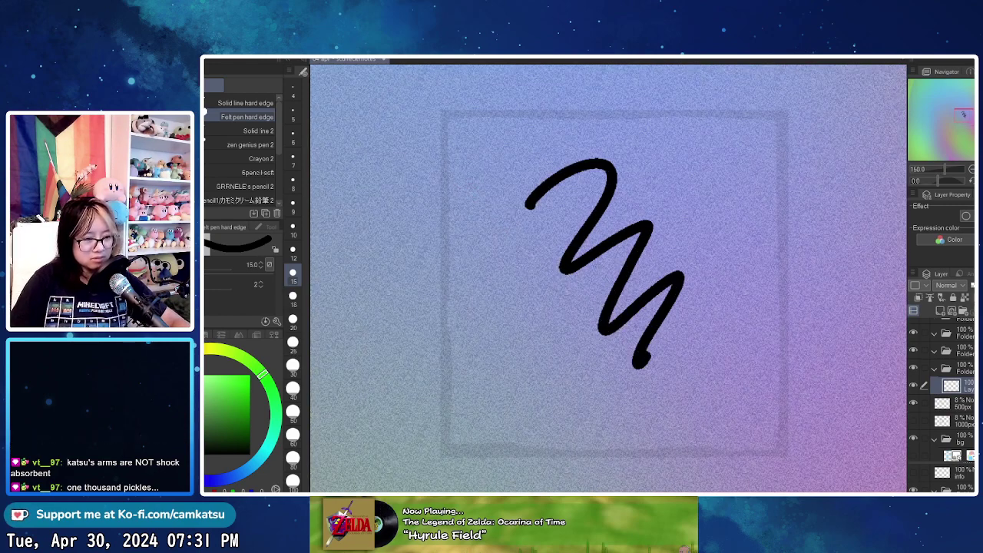
# - Set the brush size to 10, try a zigzag and curved strokes inside the frame, and undo them
pyautogui.moveTo(489, 256)
pyautogui.mouseDown()
pyautogui.moveTo(401, 197)
pyautogui.moveTo(488, 261)
pyautogui.moveTo(475, 257)
pyautogui.moveTo(584, 224)
pyautogui.moveTo(651, 283)
pyautogui.mouseUp()
pyautogui.click(293, 228)
pyautogui.hotkey('ctrl', 'z')
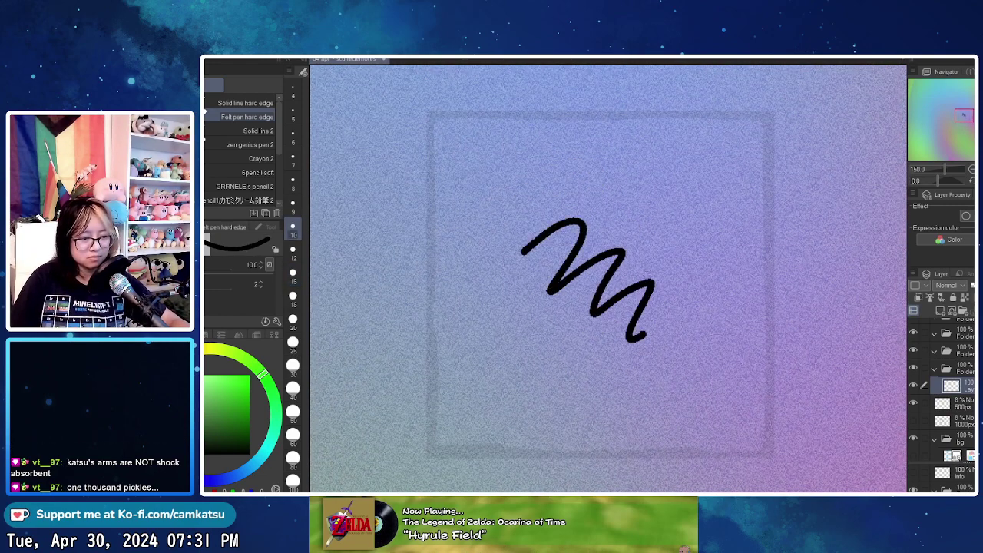
pyautogui.hotkey('ctrl', 'z')
pyautogui.moveTo(592, 199); pyautogui.dragTo(559, 346)
pyautogui.hotkey('ctrl', 'z')
pyautogui.moveTo(551, 195)
pyautogui.mouseDown()
pyautogui.moveTo(565, 195)
pyautogui.moveTo(515, 358)
pyautogui.mouseUp()
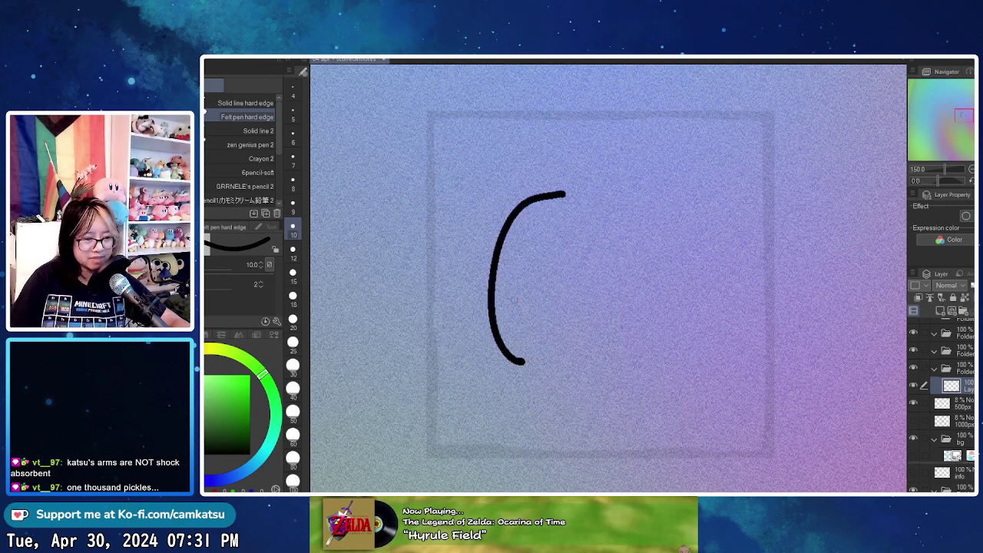
pyautogui.hotkey('ctrl', 'z')
# - Delete the 500px frame layer and show the original 1000px frame layer again
pyautogui.scroll(-5, 505, 300)
pyautogui.scroll(-5, 505, 300)
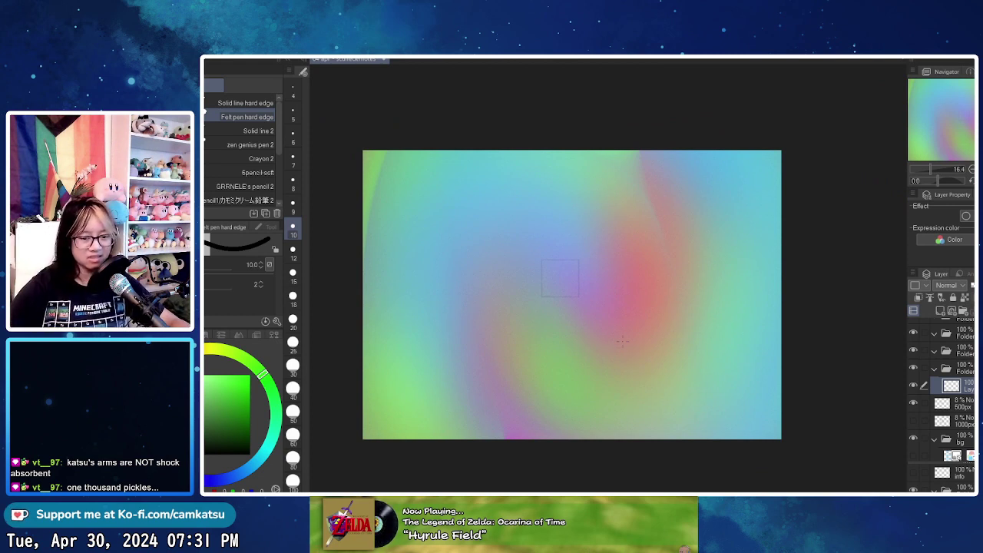
pyautogui.click(961, 403)
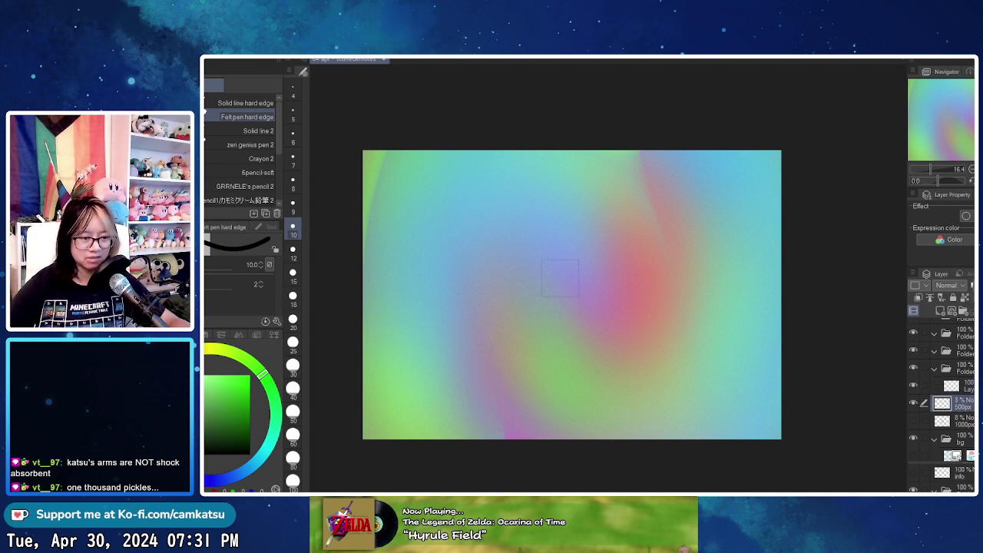
pyautogui.press('Delete')
pyautogui.click(913, 404)
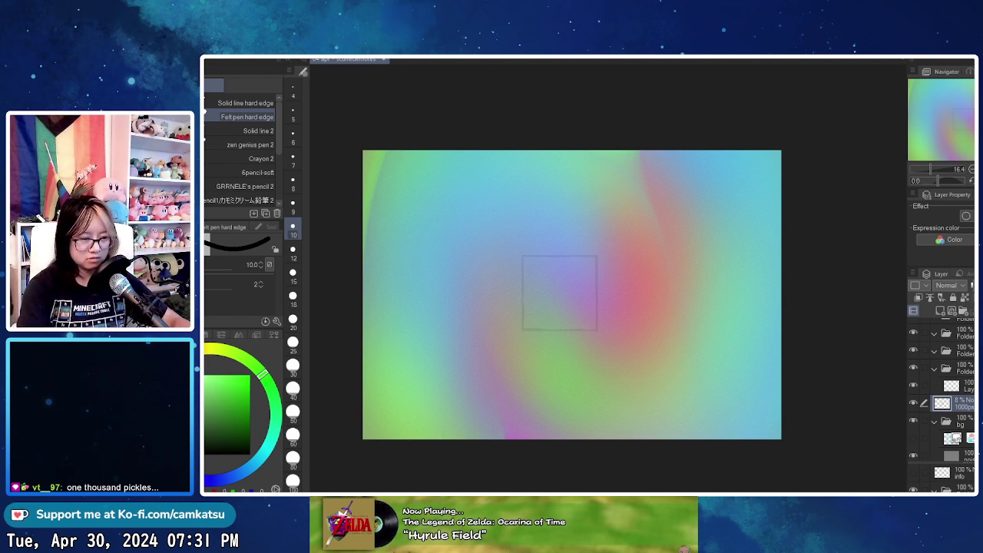
# - Reduce the whole image to half its size and rename the square frame's layer to 500px
pyautogui.hotkey('ctrl', '-')
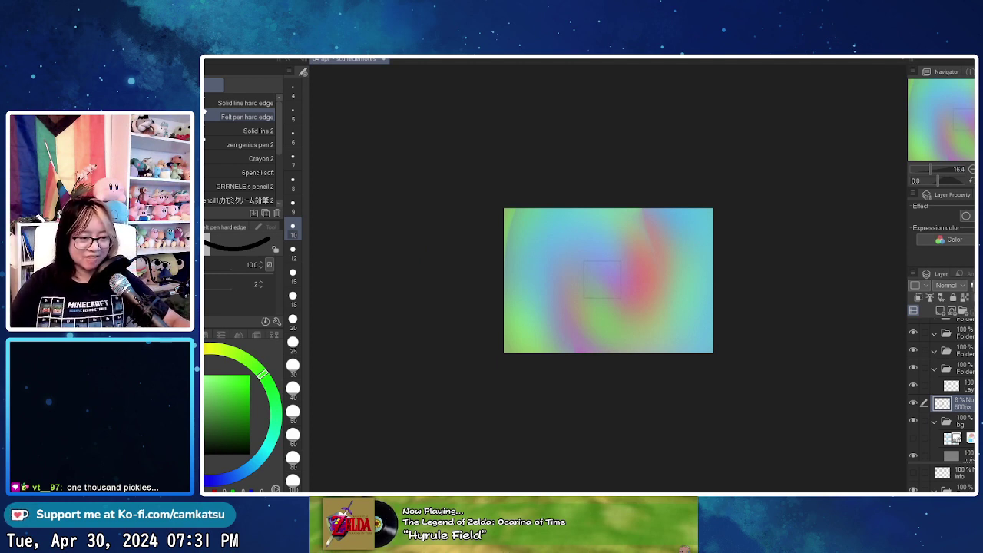
pyautogui.hotkey('ctrl', '+')
pyautogui.scroll(7, 588, 260)
pyautogui.scroll(3, 606, 296)
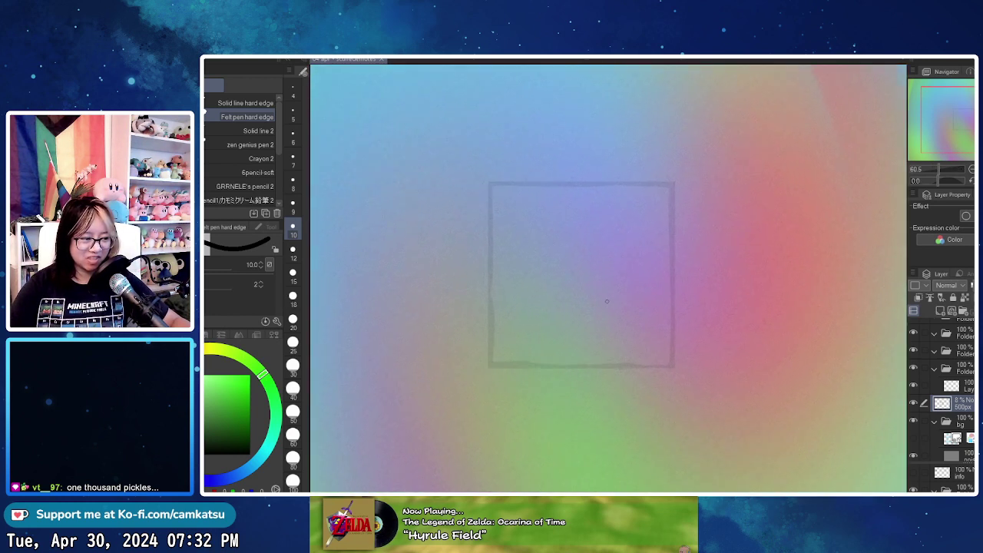
pyautogui.moveTo(607, 300); pyautogui.dragTo(597, 302)
pyautogui.scroll(3, 427, 316)
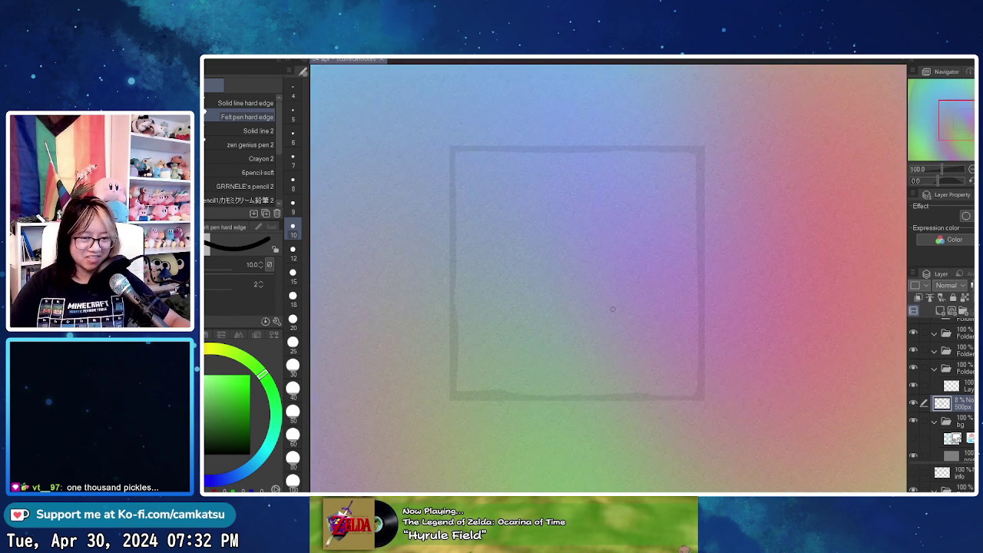
pyautogui.scroll(1, 658, 294)
pyautogui.moveTo(658, 294); pyautogui.dragTo(638, 308)
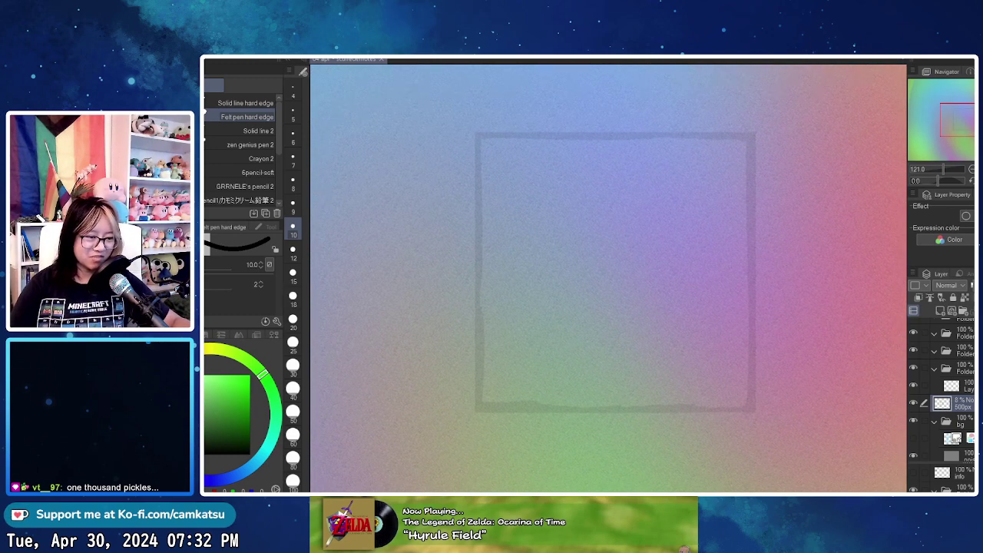
pyautogui.scroll(-2, 682, 402)
pyautogui.scroll(2, 682, 402)
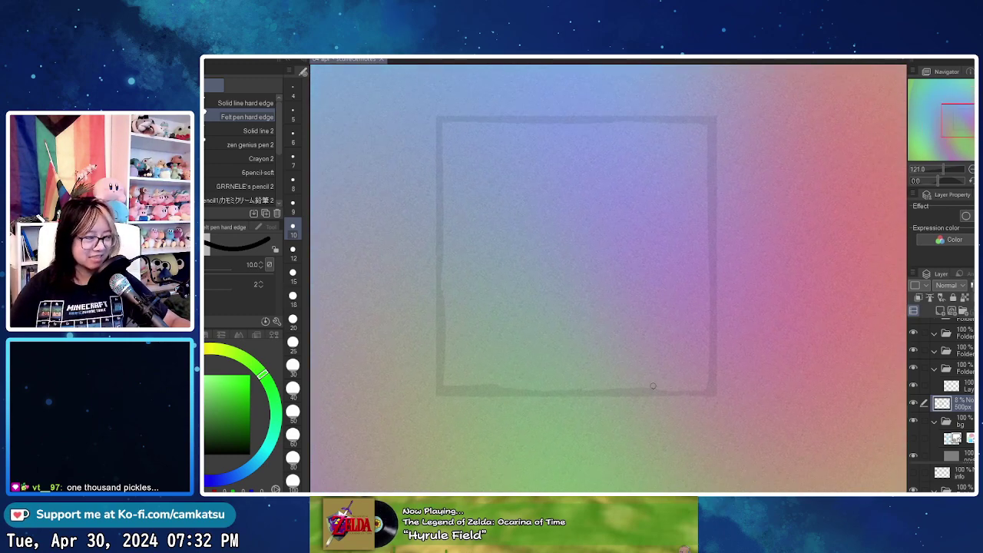
pyautogui.scroll(-1, 653, 385)
pyautogui.scroll(1, 653, 386)
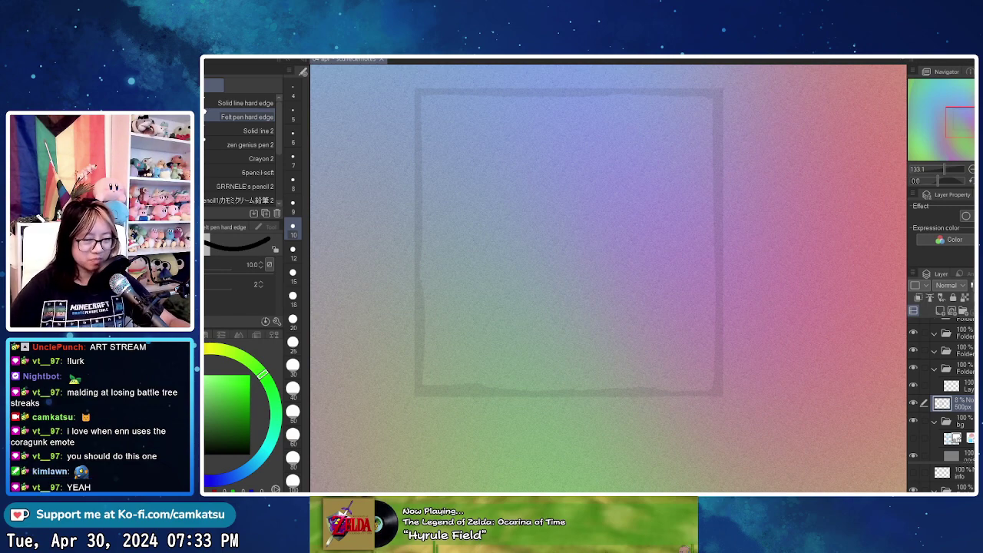
pyautogui.moveTo(533, 265)
pyautogui.mouseDown()
pyautogui.moveTo(568, 310)
pyautogui.moveTo(546, 301)
pyautogui.moveTo(539, 308)
pyautogui.mouseUp()
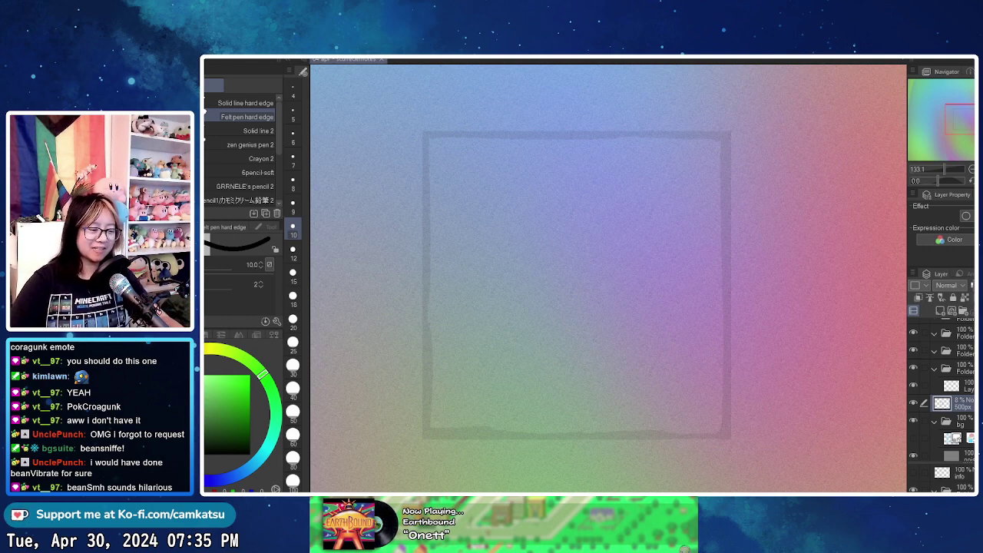
# - Undo the stray stroke on the frame layer, rename the drawing folder croagunk, and label the layer inside it for the line art
pyautogui.moveTo(576, 176); pyautogui.dragTo(546, 220)
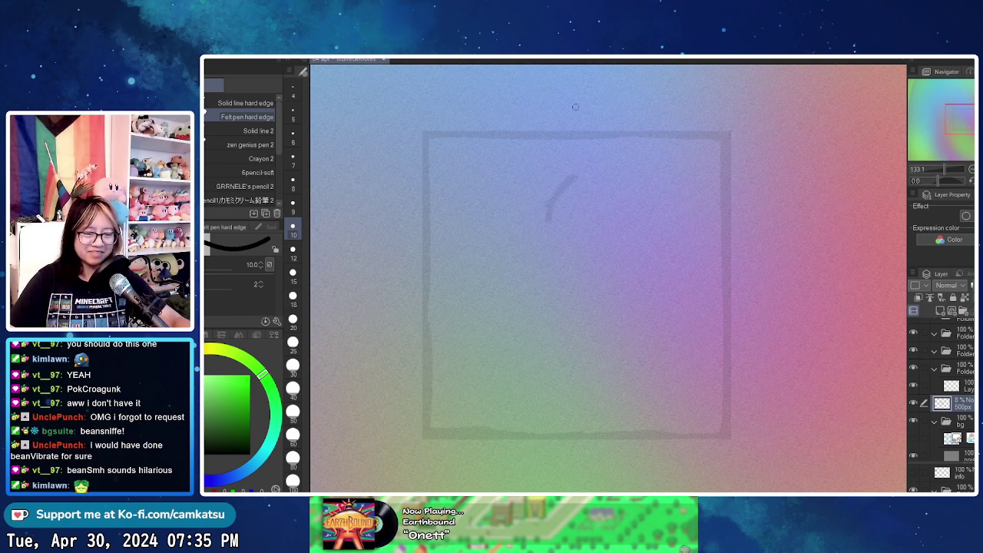
pyautogui.hotkey('ctrl', 'z')
pyautogui.click(963, 386)
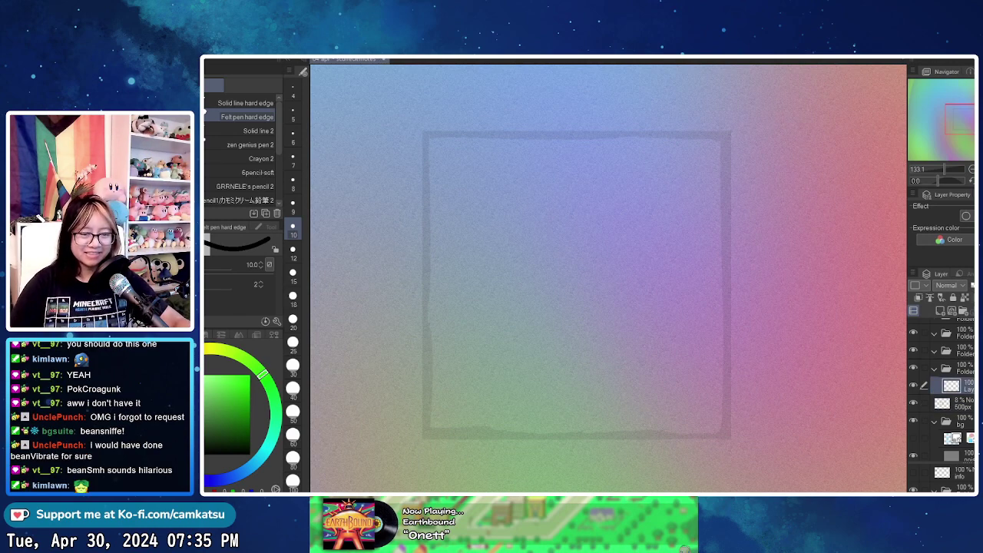
pyautogui.hotkey('ctrl', 'z')
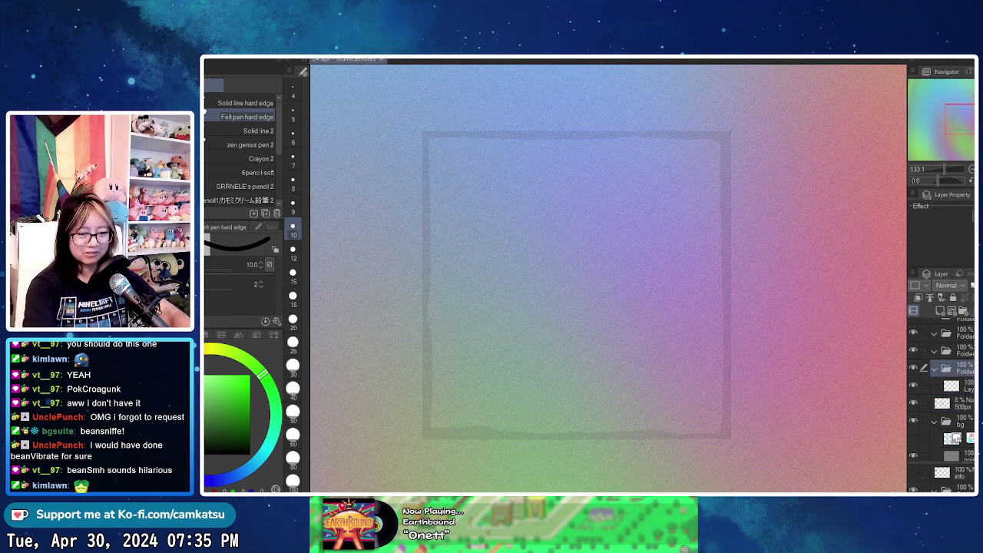
pyautogui.write('croagunk')
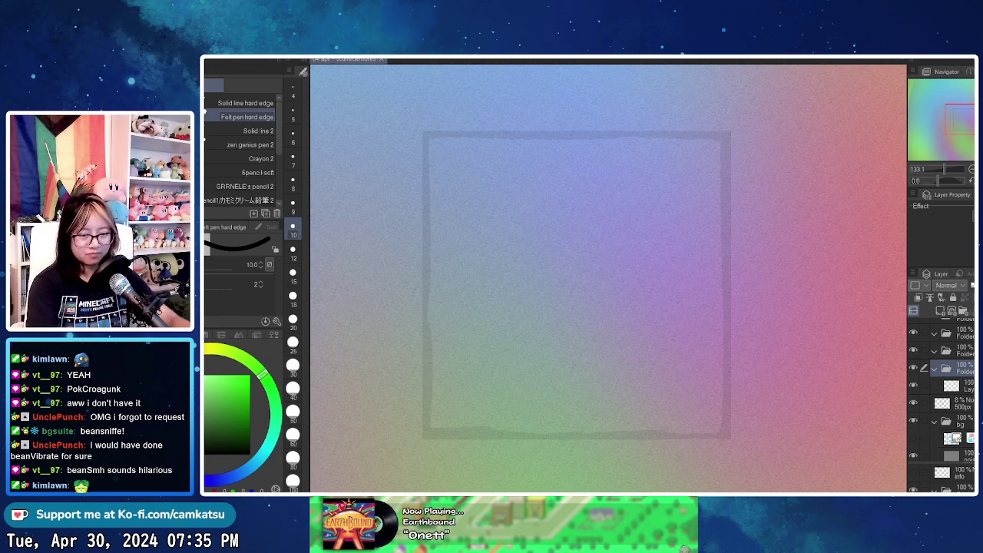
pyautogui.press('Return')
pyautogui.click(965, 386)
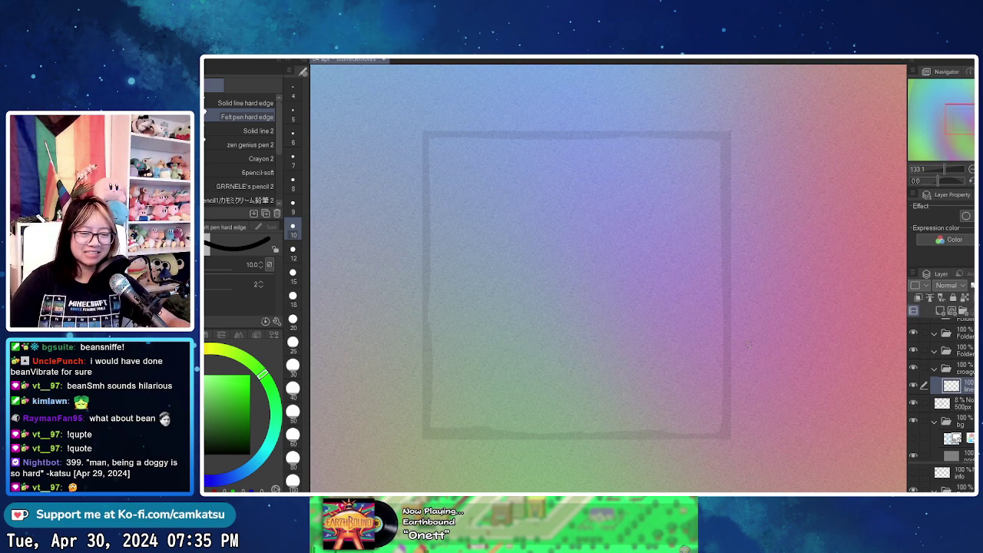
# - Add a new layer to the croagunk folder, place it below the line art layer, and make the line art layer active
pyautogui.click(940, 310)
pyautogui.moveTo(960, 386); pyautogui.dragTo(960, 410)
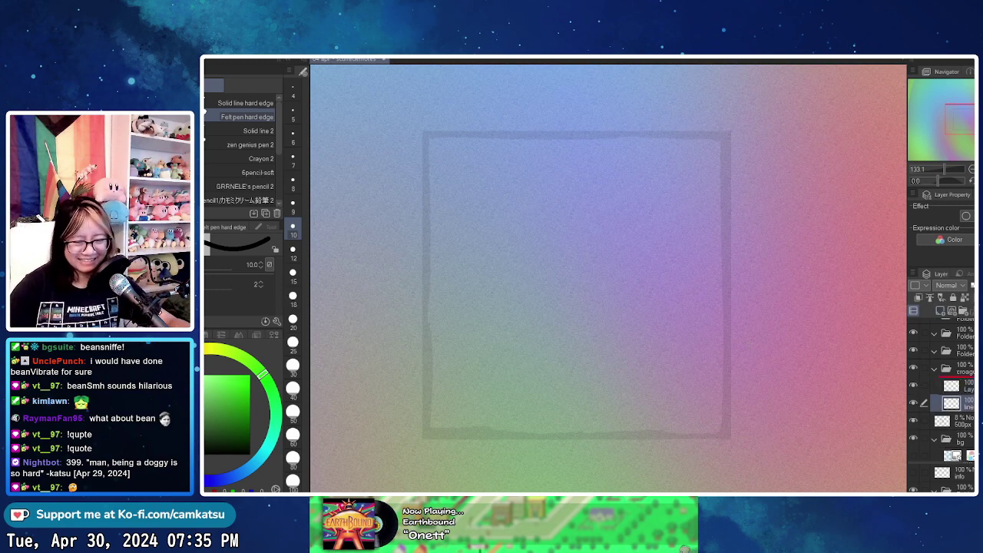
pyautogui.click(959, 386)
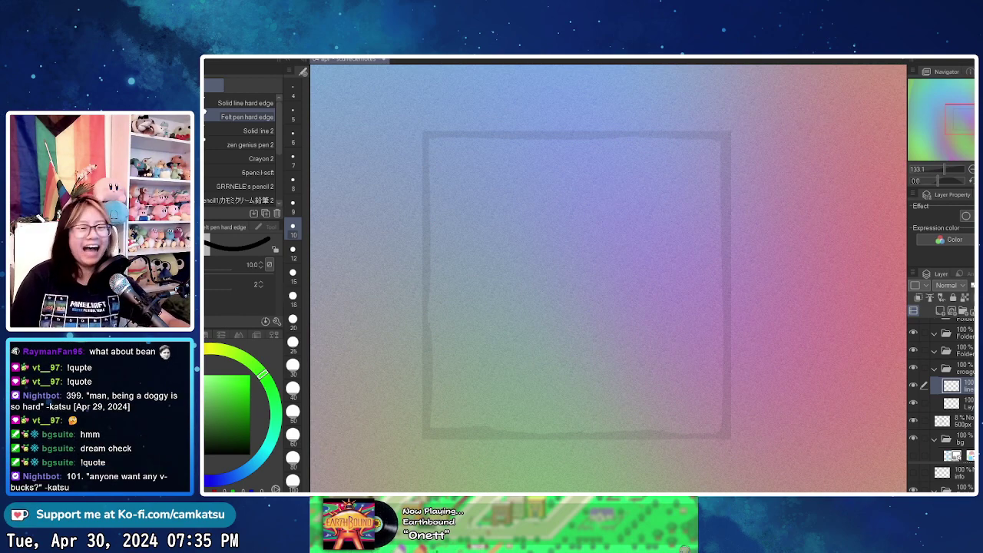
pyautogui.moveTo(556, 227); pyautogui.dragTo(572, 225)
pyautogui.hotkey('ctrl', 'z')
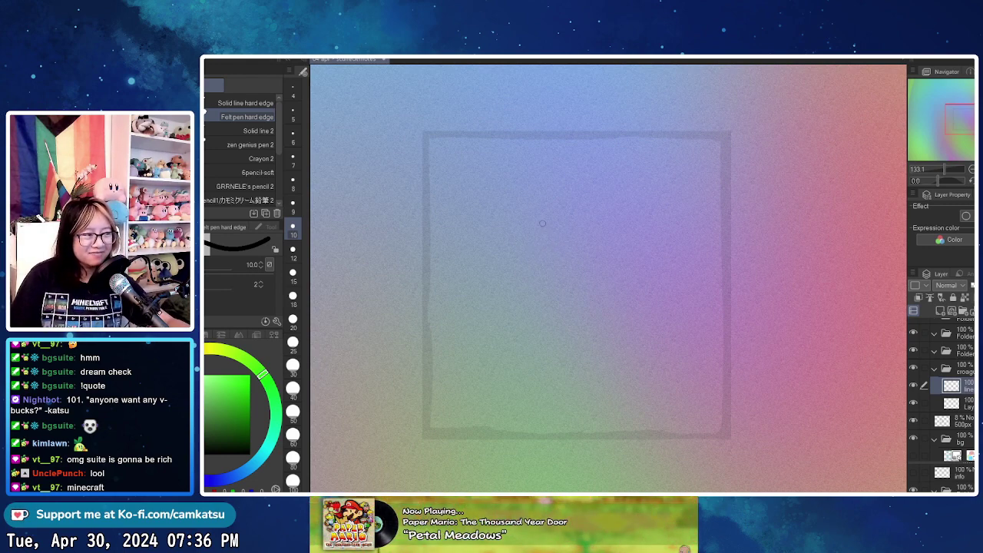
pyautogui.moveTo(546, 203); pyautogui.dragTo(489, 257)
pyautogui.hotkey('ctrl', 'z')
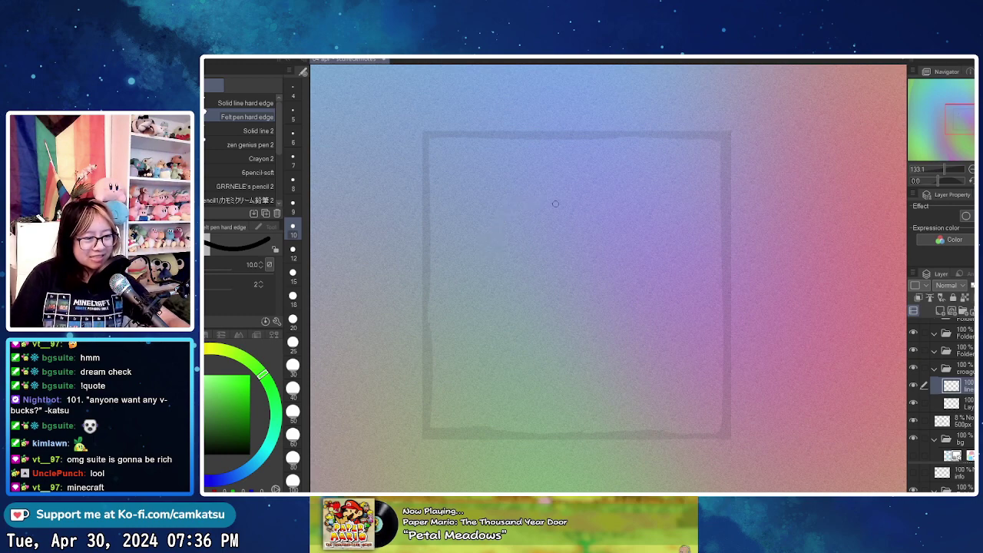
# - Draw Croagunk's head and back outline, toothed mouth and oval cheek, with a three-fingered hand below the mouth
pyautogui.moveTo(553, 203)
pyautogui.mouseDown()
pyautogui.moveTo(476, 259)
pyautogui.moveTo(468, 291)
pyautogui.moveTo(484, 329)
pyautogui.moveTo(518, 336)
pyautogui.moveTo(501, 329)
pyautogui.moveTo(555, 303)
pyautogui.moveTo(588, 310)
pyautogui.mouseUp()
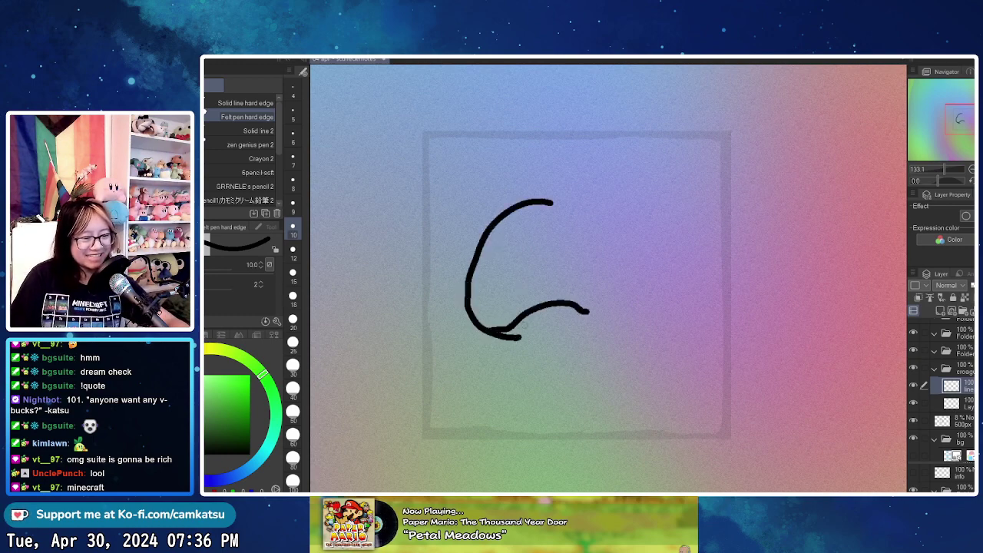
pyautogui.moveTo(508, 328)
pyautogui.mouseDown()
pyautogui.moveTo(559, 337)
pyautogui.moveTo(586, 314)
pyautogui.moveTo(539, 338)
pyautogui.mouseUp()
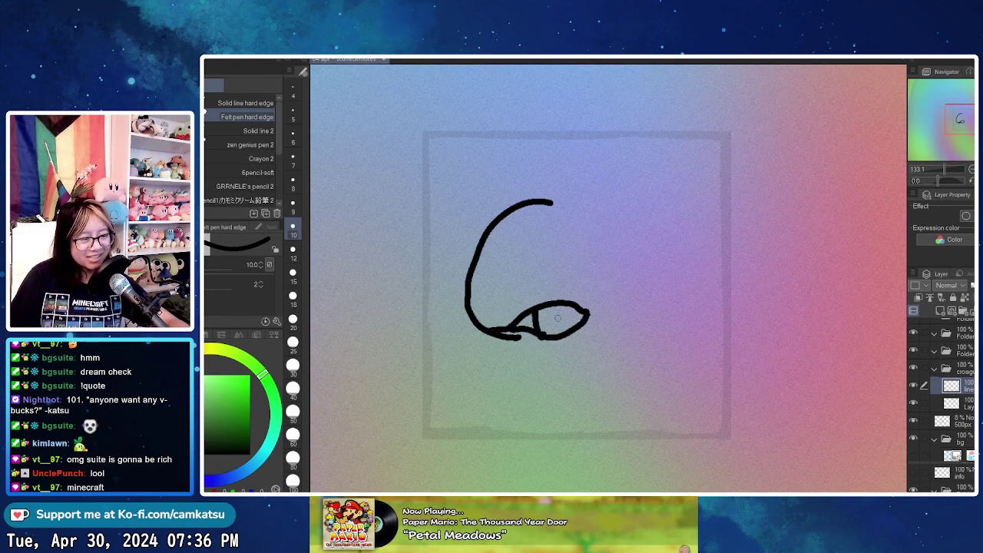
pyautogui.moveTo(559, 305)
pyautogui.mouseDown()
pyautogui.moveTo(560, 331)
pyautogui.moveTo(651, 288)
pyautogui.mouseUp()
pyautogui.moveTo(669, 251)
pyautogui.mouseDown()
pyautogui.moveTo(653, 273)
pyautogui.moveTo(679, 317)
pyautogui.moveTo(688, 260)
pyautogui.moveTo(667, 252)
pyautogui.mouseUp()
pyautogui.moveTo(550, 202)
pyautogui.mouseDown()
pyautogui.moveTo(641, 181)
pyautogui.moveTo(704, 212)
pyautogui.moveTo(729, 317)
pyautogui.mouseUp()
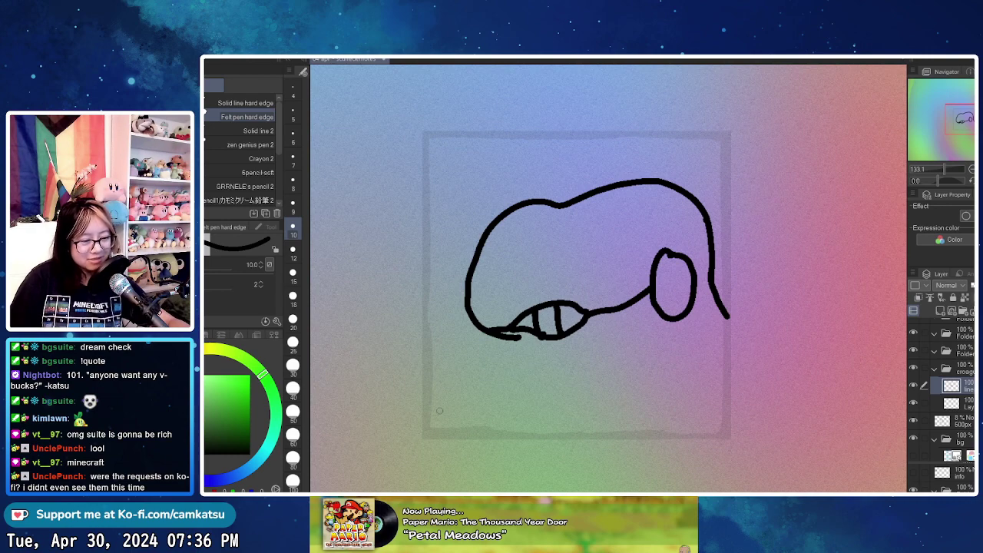
pyautogui.moveTo(458, 440)
pyautogui.mouseDown()
pyautogui.moveTo(466, 370)
pyautogui.moveTo(488, 366)
pyautogui.moveTo(487, 394)
pyautogui.moveTo(512, 347)
pyautogui.moveTo(513, 400)
pyautogui.moveTo(530, 371)
pyautogui.moveTo(543, 402)
pyautogui.moveTo(528, 437)
pyautogui.mouseUp()
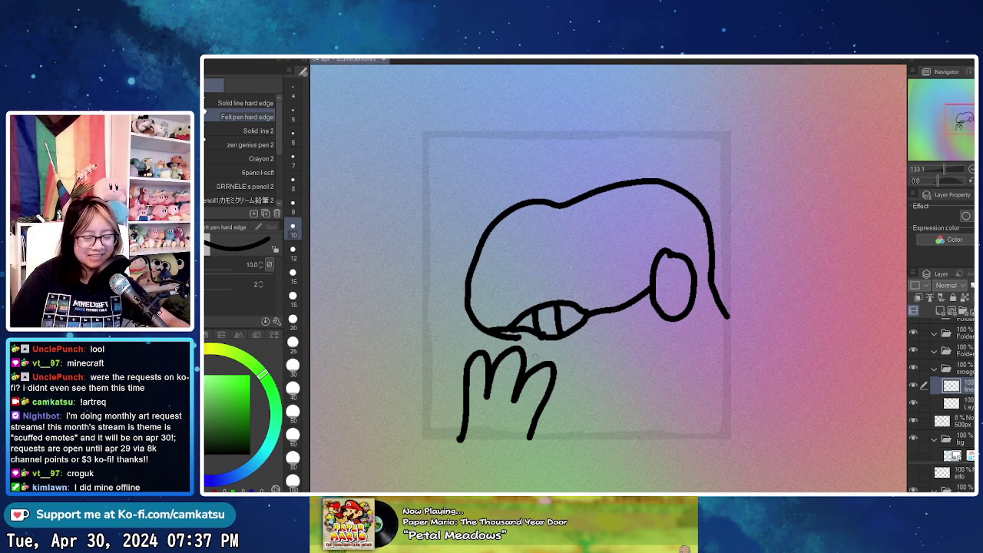
# - Draw a short throat line from the mouth down to the fingers and two angry slanted eyes with oval pupils on Croagunk's face
pyautogui.moveTo(518, 337); pyautogui.dragTo(538, 351)
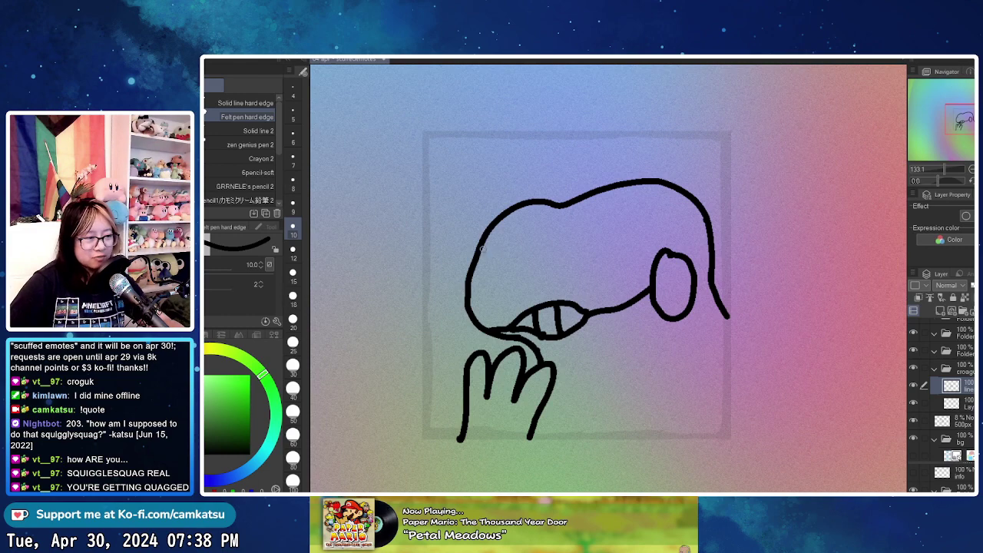
pyautogui.moveTo(481, 250)
pyautogui.mouseDown()
pyautogui.moveTo(516, 243)
pyautogui.moveTo(505, 288)
pyautogui.moveTo(473, 270)
pyautogui.moveTo(503, 278)
pyautogui.moveTo(501, 263)
pyautogui.mouseUp()
pyautogui.hotkey('ctrl', 'z')
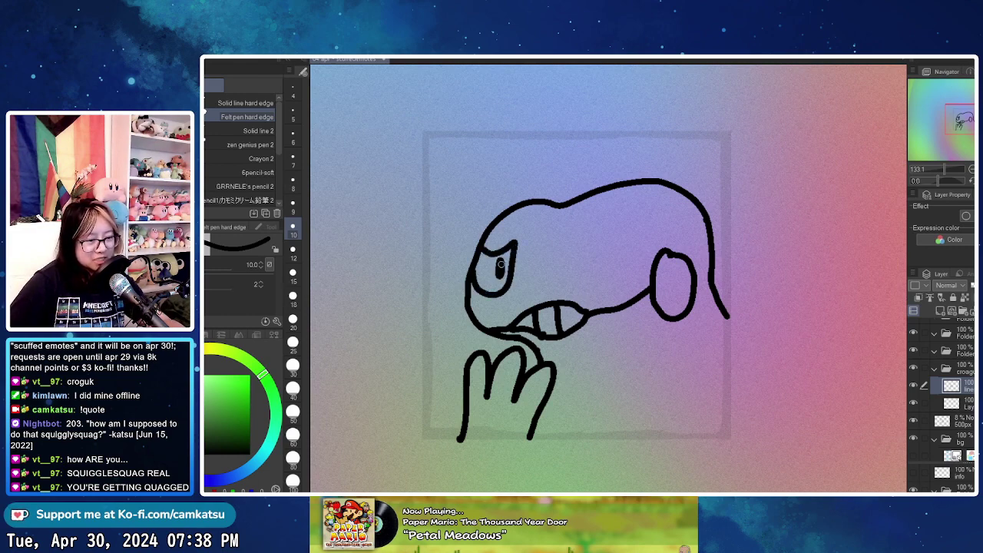
pyautogui.moveTo(572, 233)
pyautogui.mouseDown()
pyautogui.moveTo(620, 229)
pyautogui.moveTo(575, 263)
pyautogui.moveTo(613, 272)
pyautogui.moveTo(621, 228)
pyautogui.moveTo(575, 232)
pyautogui.moveTo(626, 218)
pyautogui.mouseUp()
pyautogui.hotkey('ctrl', 'z')
pyautogui.hotkey('ctrl', 'z')
pyautogui.hotkey('ctrl', 'z')
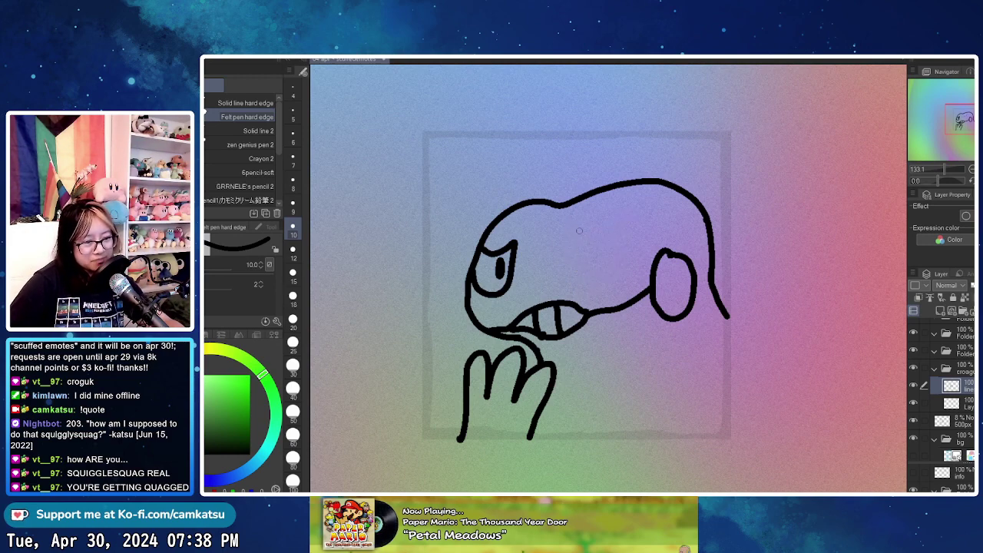
pyautogui.moveTo(573, 232)
pyautogui.mouseDown()
pyautogui.moveTo(617, 221)
pyautogui.moveTo(626, 238)
pyautogui.moveTo(623, 224)
pyautogui.moveTo(610, 241)
pyautogui.mouseUp()
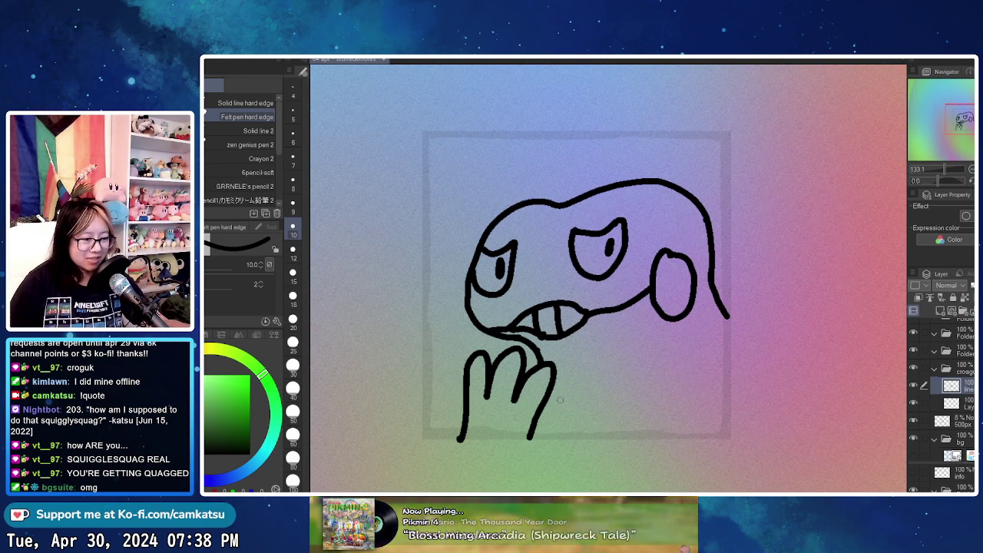
# - Draw the curved lower jaw line from the hand up to the back of the head and extend the back outline downward
pyautogui.moveTo(547, 401)
pyautogui.mouseDown()
pyautogui.moveTo(548, 440)
pyautogui.moveTo(634, 396)
pyautogui.moveTo(714, 333)
pyautogui.moveTo(734, 334)
pyautogui.moveTo(713, 428)
pyautogui.mouseUp()
pyautogui.hotkey('ctrl', 'z')
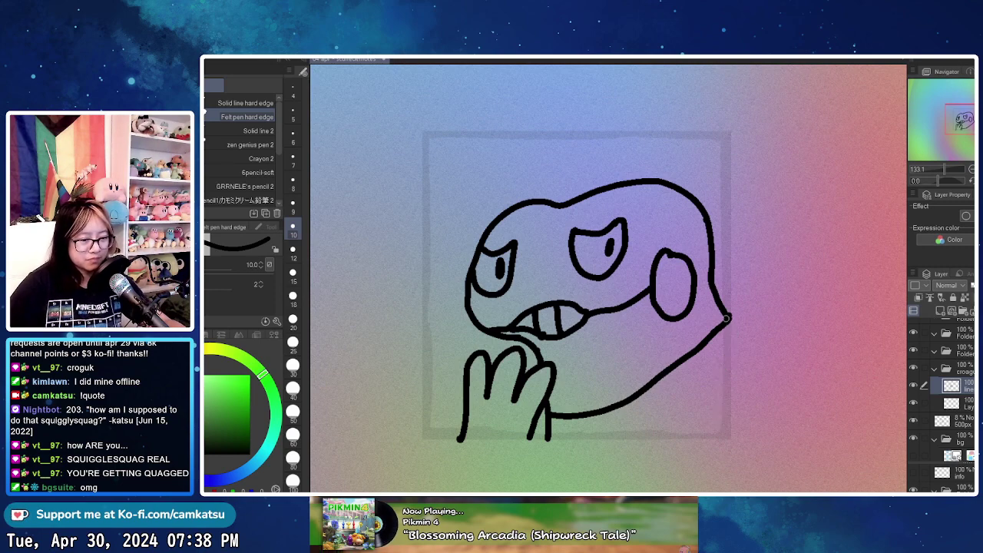
pyautogui.moveTo(724, 317); pyautogui.dragTo(749, 346)
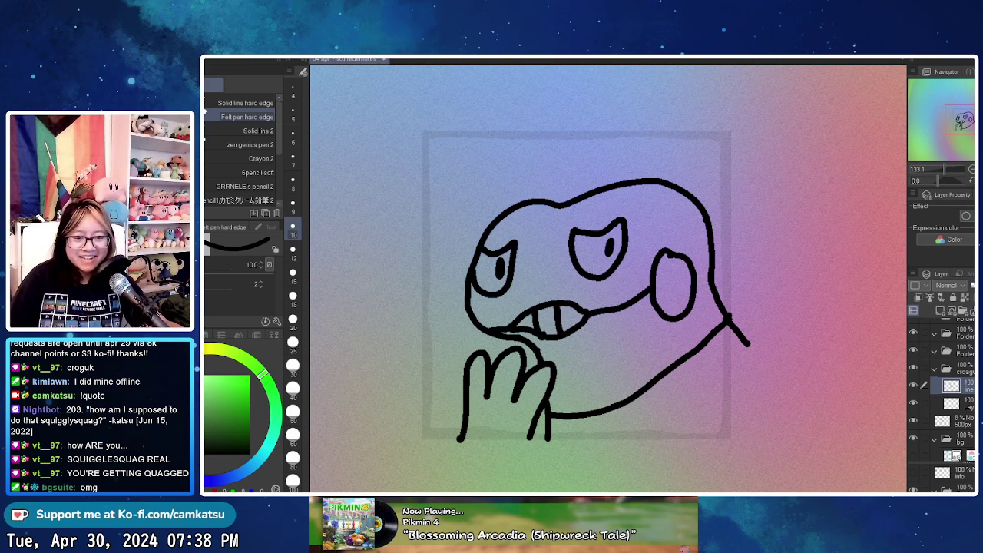
# - Label the layer below the line art for color, then add a clipped layer and a top overlay layer above the line art
pyautogui.click(964, 403)
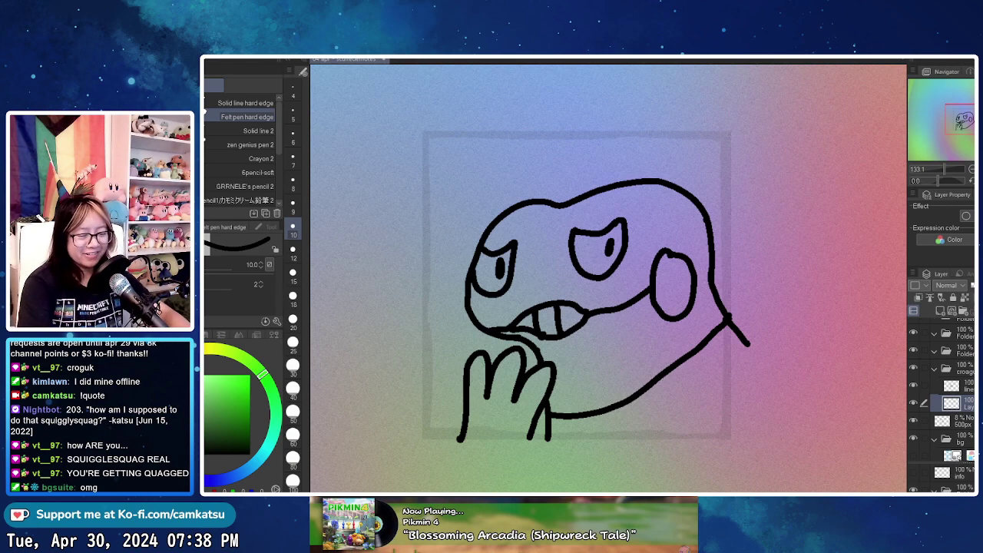
pyautogui.click(965, 385)
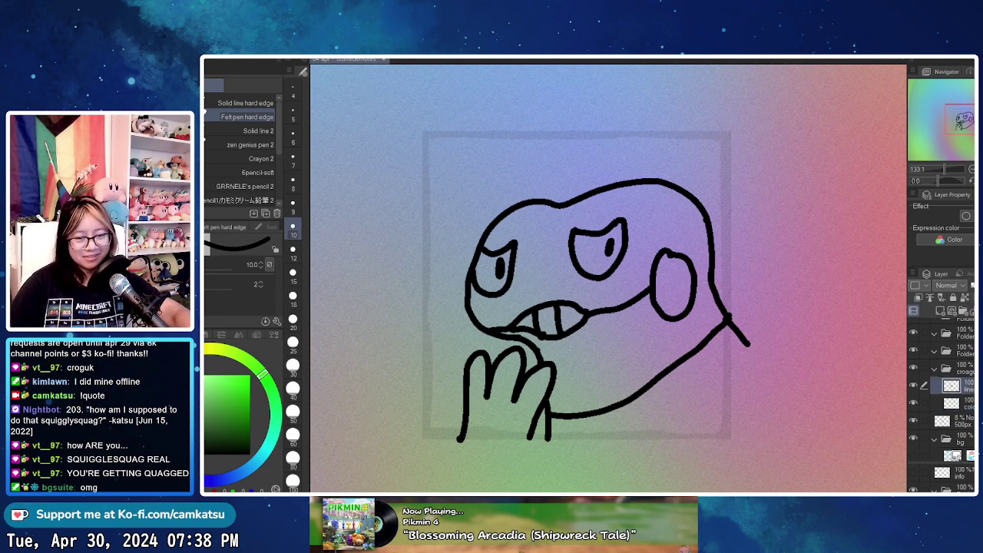
pyautogui.click(940, 311)
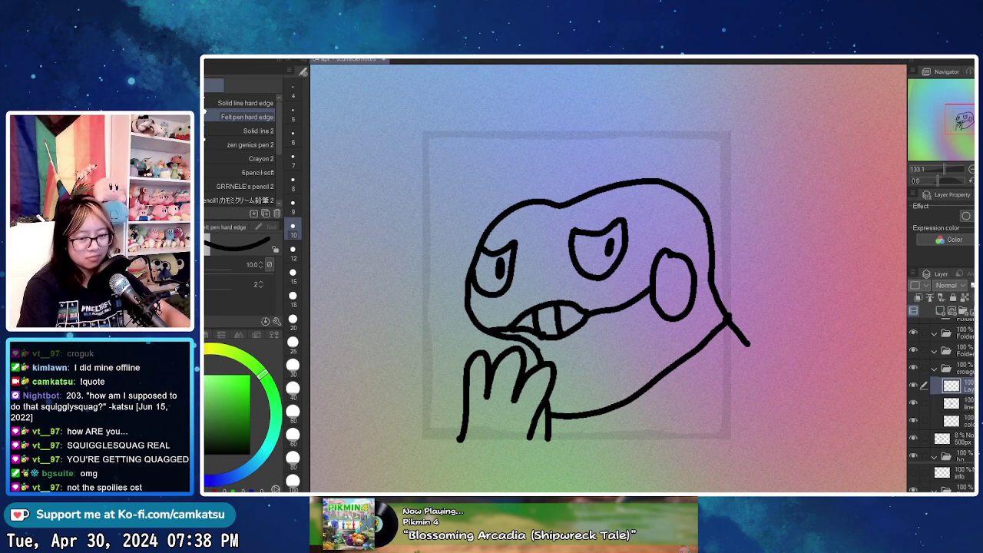
pyautogui.hotkey('ctrl', 'shift', 'n')
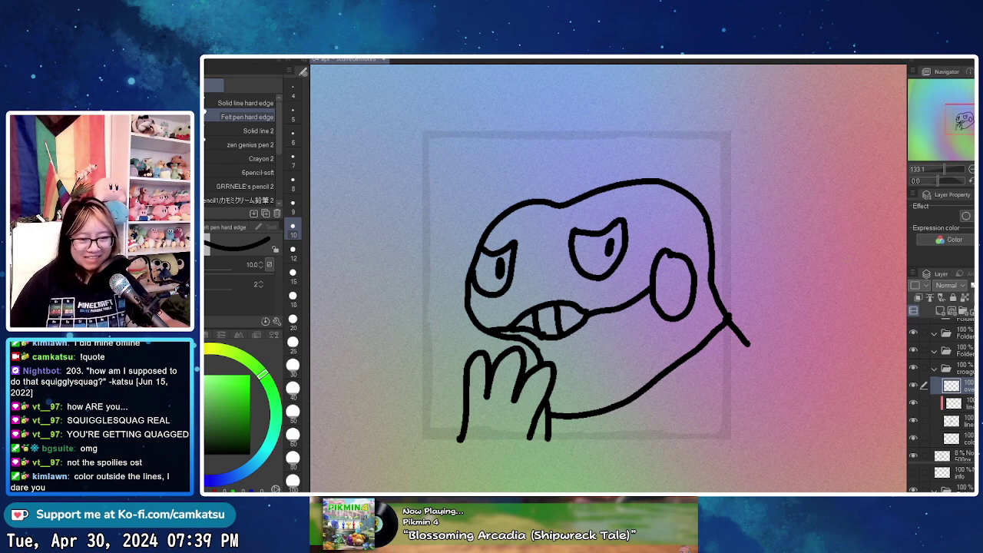
pyautogui.click(955, 438)
pyautogui.click(954, 420)
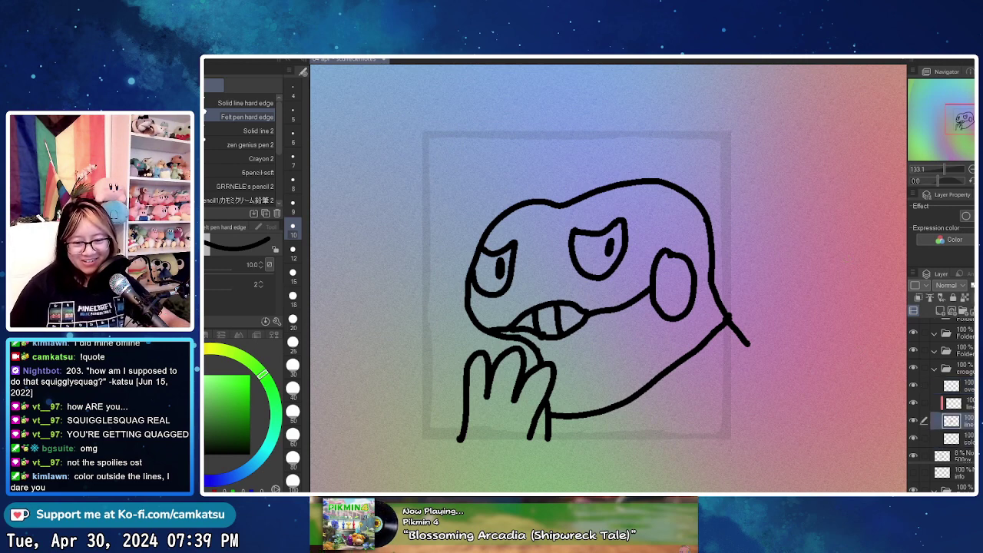
# - On the color layer, fill Croagunk's head and body with blue using the Felt pen at brush size 18
pyautogui.click(954, 438)
pyautogui.click(232, 477)
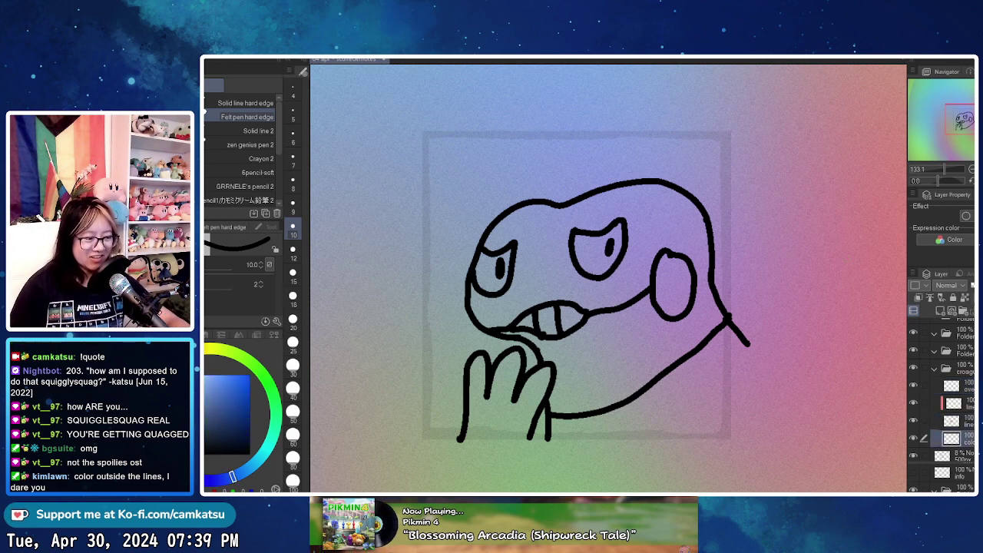
pyautogui.click(236, 390)
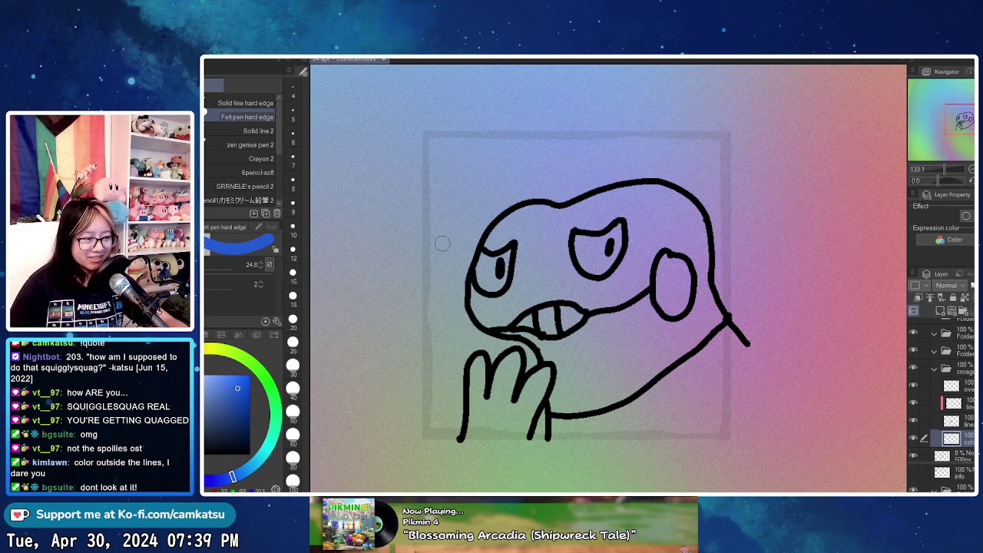
pyautogui.click(293, 296)
pyautogui.moveTo(507, 247)
pyautogui.mouseDown()
pyautogui.moveTo(488, 280)
pyautogui.moveTo(503, 299)
pyautogui.moveTo(641, 330)
pyautogui.moveTo(620, 331)
pyautogui.moveTo(679, 360)
pyautogui.moveTo(681, 346)
pyautogui.moveTo(693, 371)
pyautogui.moveTo(714, 315)
pyautogui.moveTo(739, 361)
pyautogui.moveTo(702, 387)
pyautogui.mouseUp()
pyautogui.moveTo(585, 338)
pyautogui.mouseDown()
pyautogui.moveTo(555, 348)
pyautogui.moveTo(555, 364)
pyautogui.moveTo(554, 343)
pyautogui.moveTo(579, 316)
pyautogui.moveTo(646, 344)
pyautogui.moveTo(663, 442)
pyautogui.moveTo(680, 432)
pyautogui.moveTo(685, 407)
pyautogui.moveTo(698, 417)
pyautogui.moveTo(722, 356)
pyautogui.moveTo(741, 355)
pyautogui.moveTo(662, 424)
pyautogui.moveTo(696, 431)
pyautogui.moveTo(688, 439)
pyautogui.moveTo(578, 434)
pyautogui.moveTo(555, 422)
pyautogui.moveTo(586, 432)
pyautogui.moveTo(614, 405)
pyautogui.moveTo(594, 381)
pyautogui.moveTo(624, 398)
pyautogui.moveTo(677, 406)
pyautogui.moveTo(696, 386)
pyautogui.mouseUp()
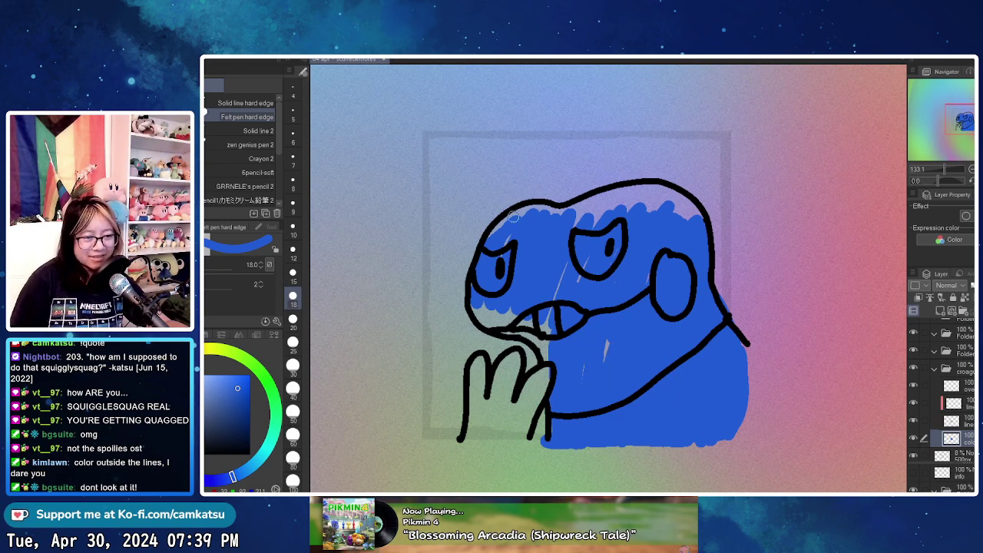
pyautogui.moveTo(460, 250)
pyautogui.mouseDown()
pyautogui.moveTo(490, 232)
pyautogui.moveTo(505, 245)
pyautogui.moveTo(605, 224)
pyautogui.moveTo(567, 220)
pyautogui.moveTo(624, 204)
pyautogui.moveTo(698, 230)
pyautogui.mouseUp()
pyautogui.moveTo(504, 288)
pyautogui.mouseDown()
pyautogui.moveTo(480, 315)
pyautogui.moveTo(499, 303)
pyautogui.moveTo(542, 356)
pyautogui.mouseUp()
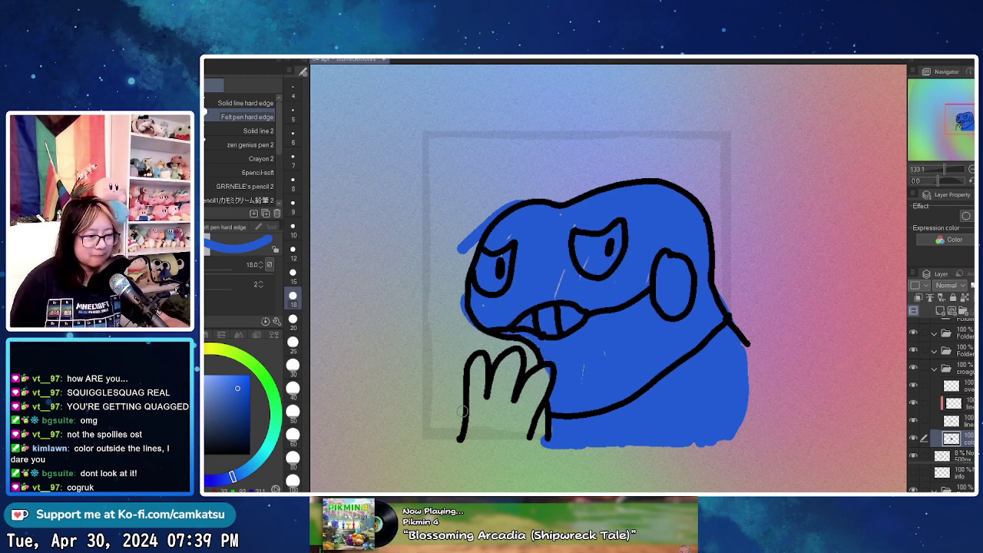
# - Paint the two outer fingers dark grey, and fill the middle finger and the oval cheek with orange
pyautogui.press('x')
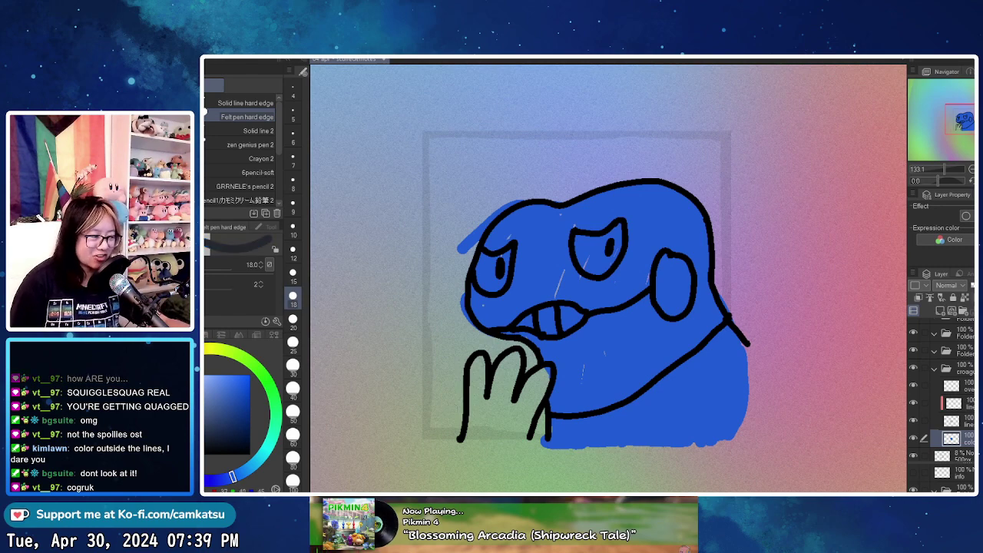
pyautogui.moveTo(486, 405)
pyautogui.mouseDown()
pyautogui.moveTo(471, 353)
pyautogui.moveTo(471, 436)
pyautogui.moveTo(499, 425)
pyautogui.moveTo(506, 403)
pyautogui.moveTo(525, 402)
pyautogui.moveTo(521, 425)
pyautogui.moveTo(529, 416)
pyautogui.moveTo(515, 439)
pyautogui.moveTo(474, 435)
pyautogui.moveTo(506, 436)
pyautogui.mouseUp()
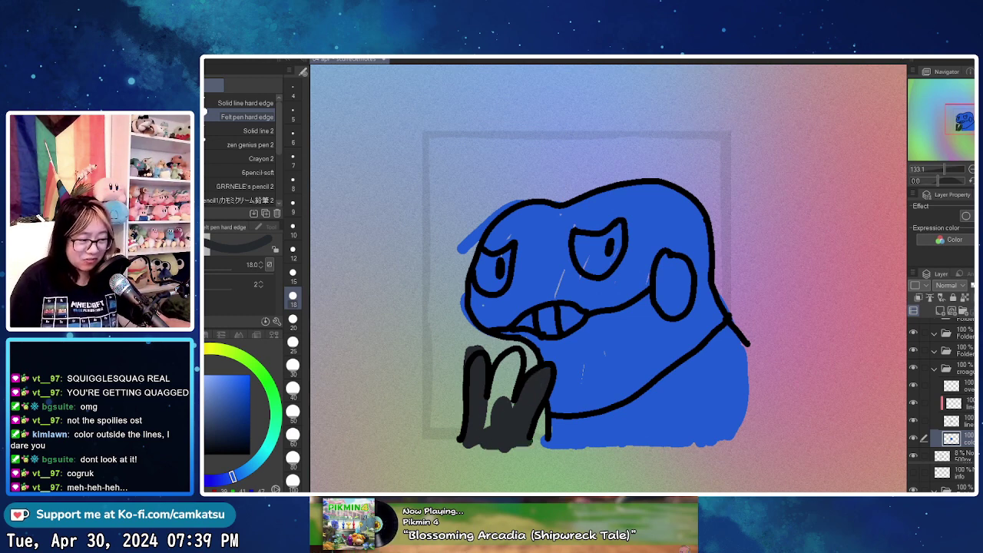
pyautogui.click(175, 358)
pyautogui.click(236, 375)
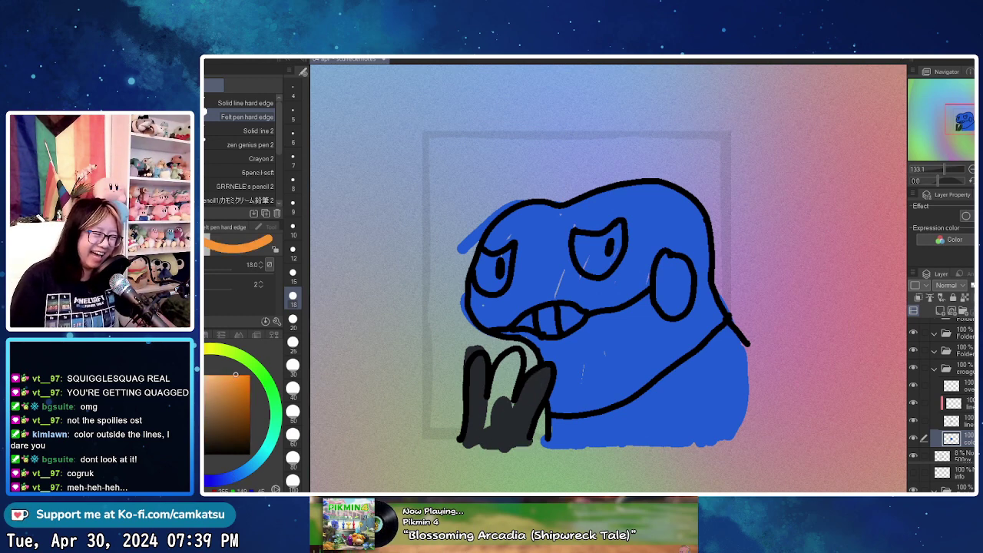
pyautogui.moveTo(235, 375); pyautogui.dragTo(237, 375)
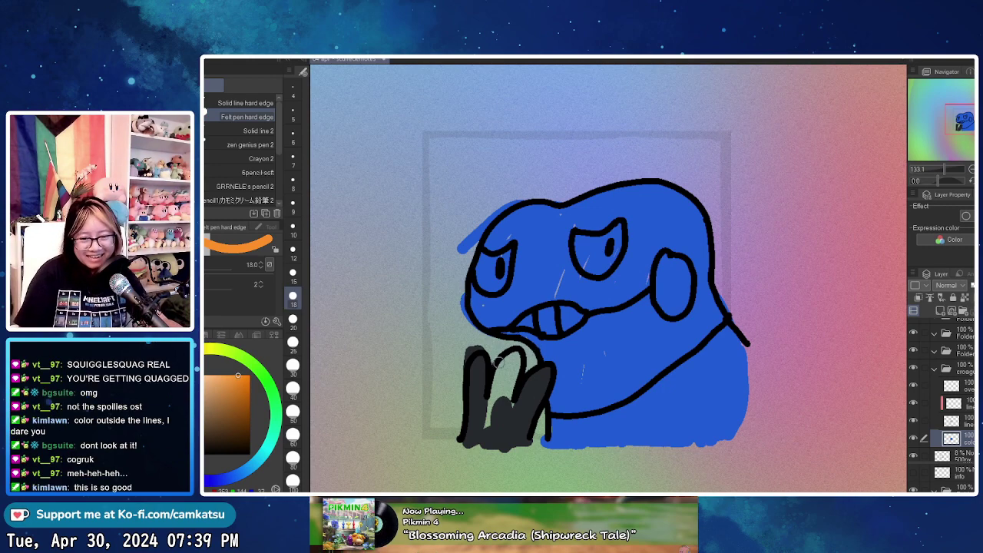
pyautogui.moveTo(506, 364)
pyautogui.mouseDown()
pyautogui.moveTo(498, 422)
pyautogui.moveTo(485, 430)
pyautogui.moveTo(499, 434)
pyautogui.moveTo(500, 416)
pyautogui.moveTo(499, 444)
pyautogui.moveTo(505, 434)
pyautogui.mouseUp()
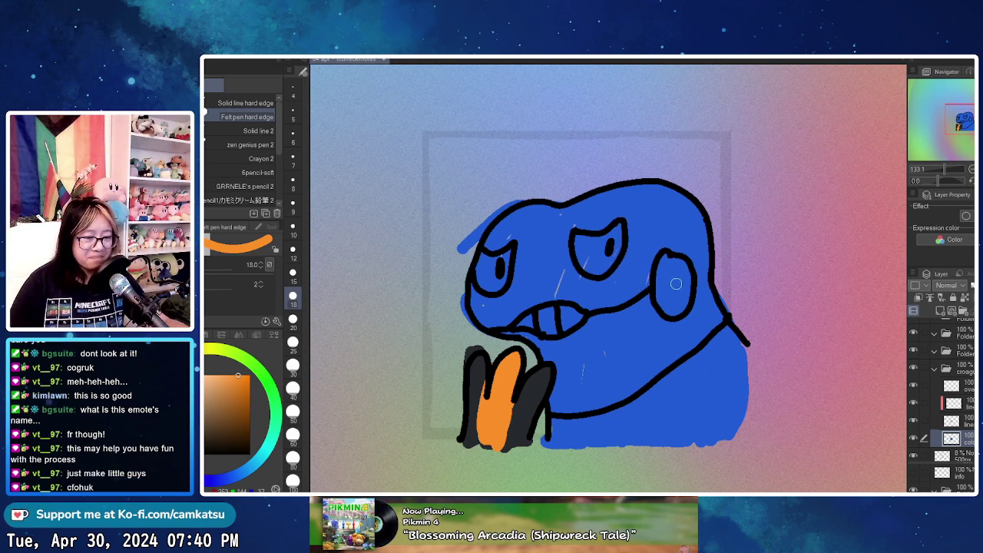
pyautogui.moveTo(673, 302)
pyautogui.mouseDown()
pyautogui.moveTo(680, 265)
pyautogui.moveTo(668, 307)
pyautogui.moveTo(671, 300)
pyautogui.mouseUp()
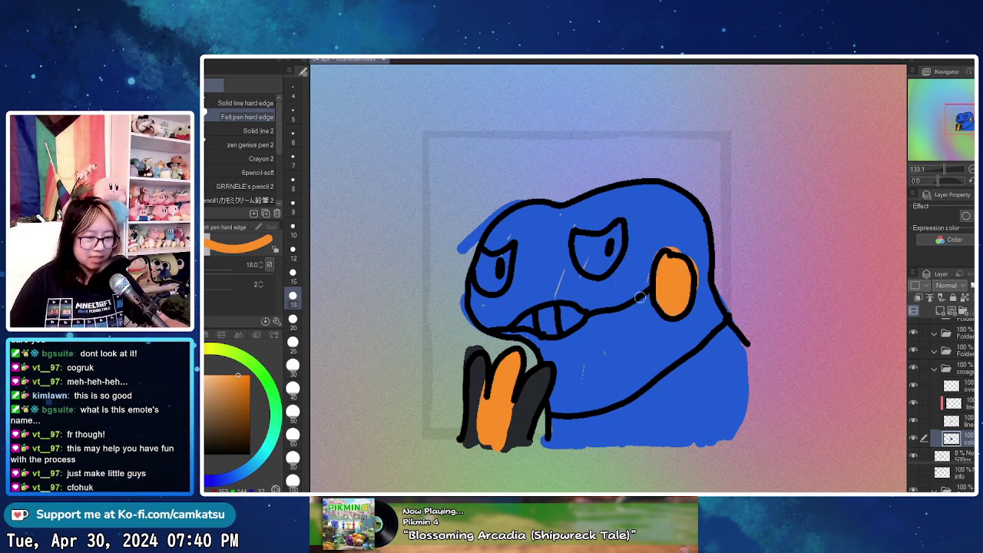
# - Add a small light yellow highlight near the top of the orange cheek and paint the teeth white
pyautogui.click(192, 375)
pyautogui.moveTo(176, 358); pyautogui.dragTo(191, 352)
pyautogui.click(211, 375)
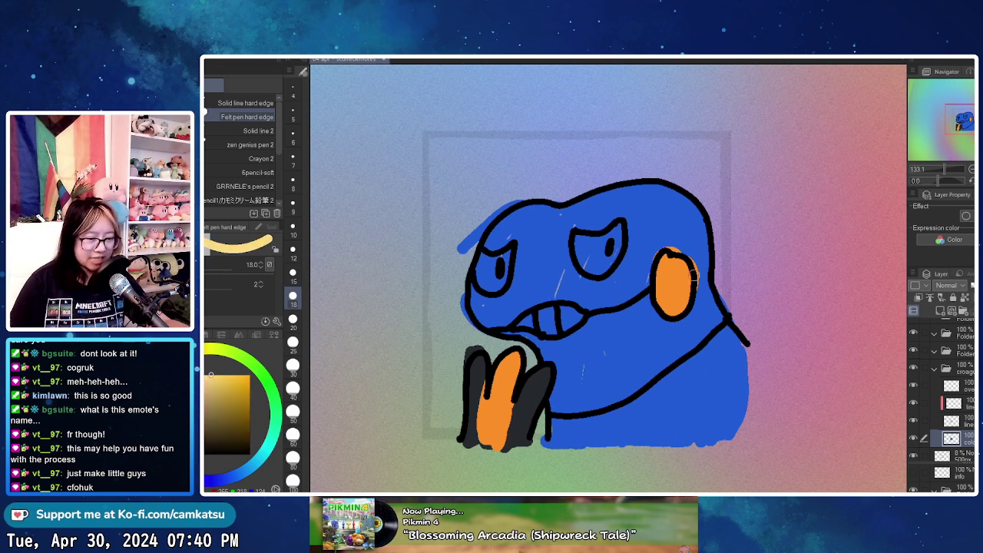
pyautogui.click(673, 269)
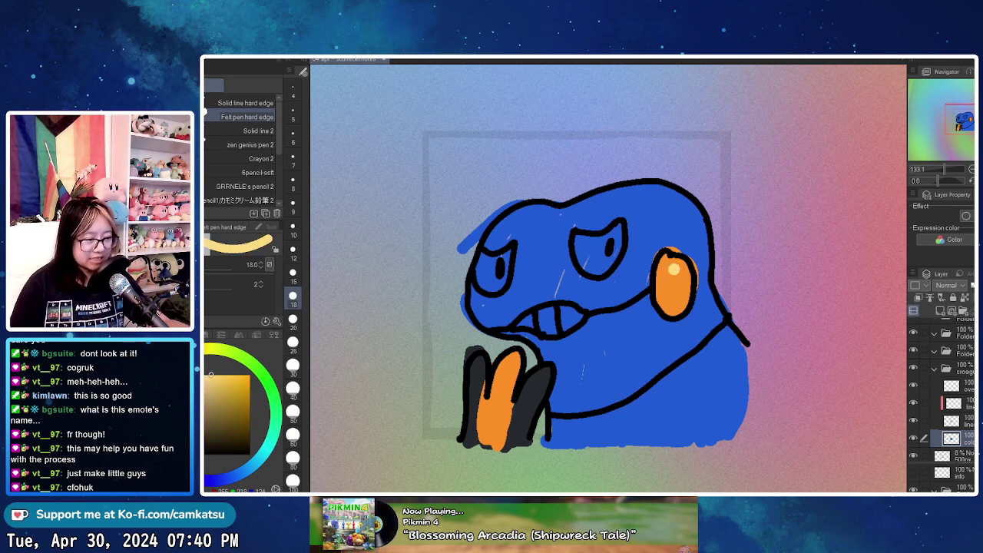
pyautogui.click(221, 375)
pyautogui.click(675, 267)
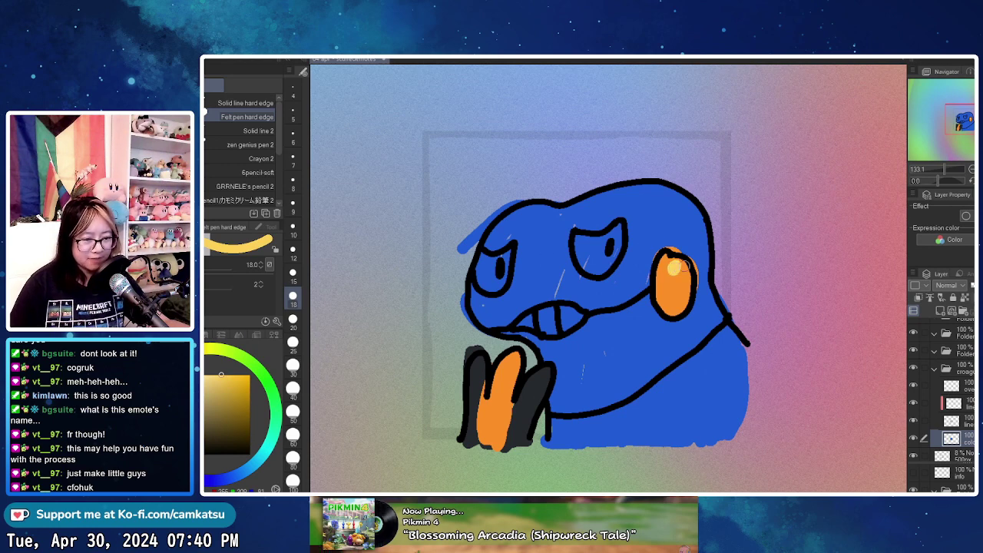
pyautogui.moveTo(198, 395)
pyautogui.mouseDown()
pyautogui.moveTo(186, 399)
pyautogui.moveTo(170, 378)
pyautogui.mouseUp()
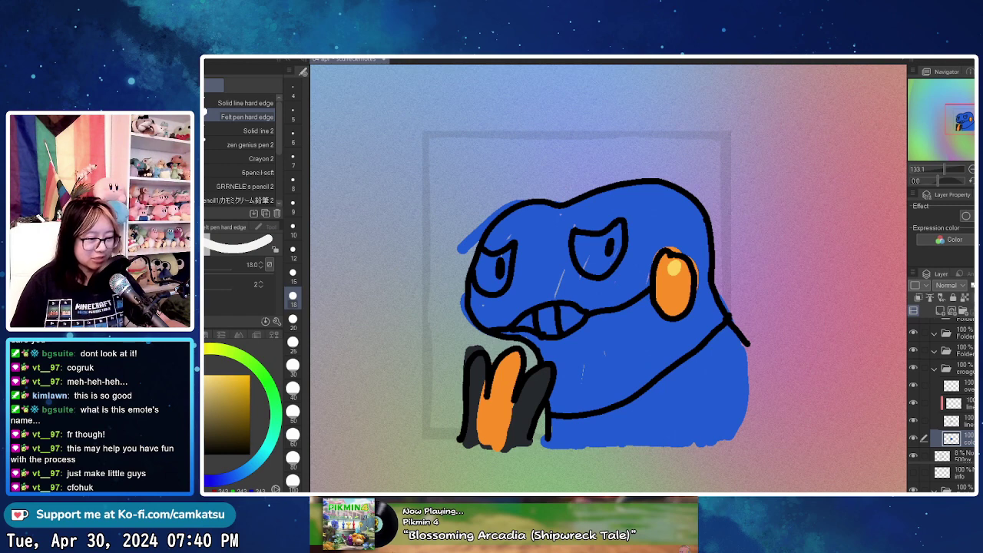
pyautogui.moveTo(530, 310); pyautogui.dragTo(559, 324)
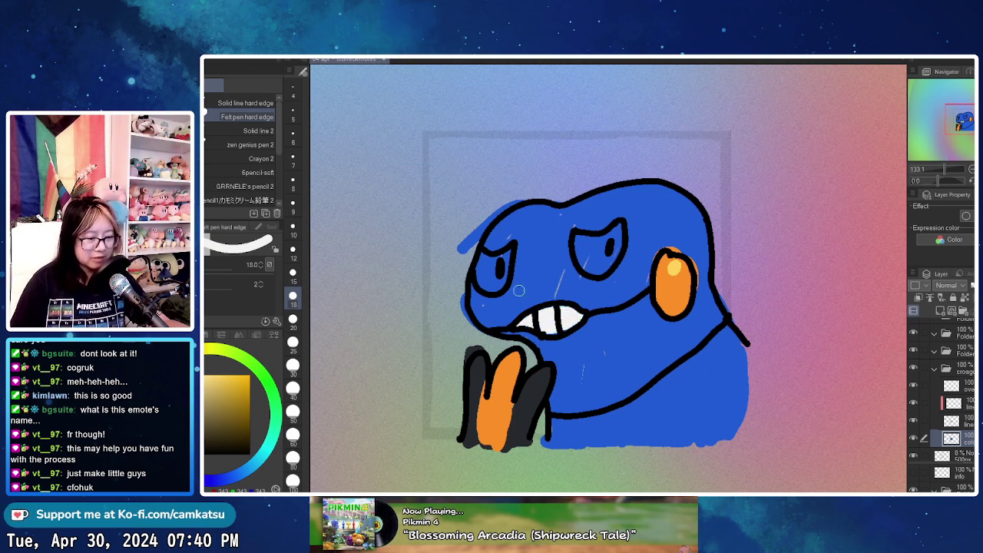
# - Fill both of Croagunk's eyes with golden yellow around the pupils
pyautogui.click(232, 379)
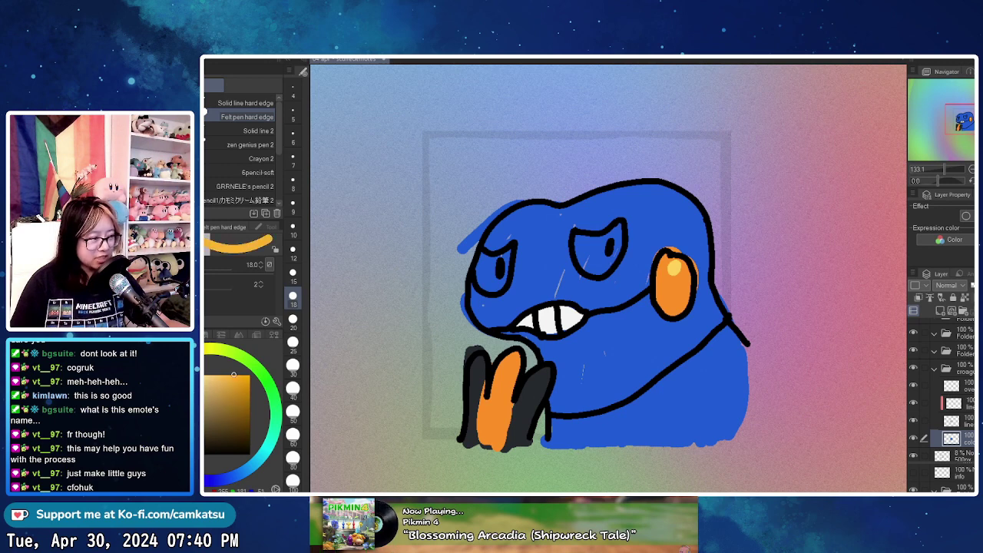
pyautogui.click(191, 350)
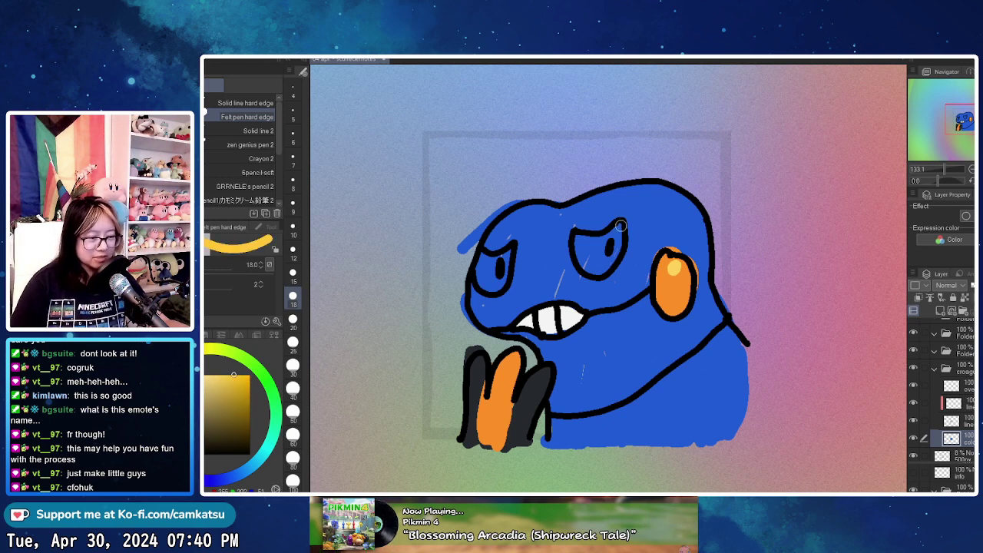
pyautogui.moveTo(470, 271)
pyautogui.mouseDown()
pyautogui.moveTo(503, 274)
pyautogui.moveTo(509, 255)
pyautogui.moveTo(500, 261)
pyautogui.mouseUp()
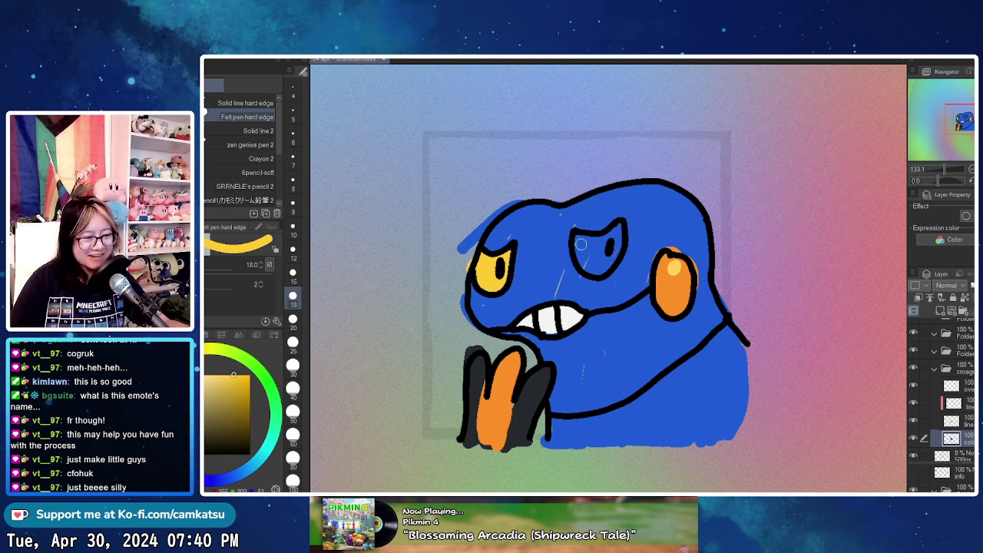
pyautogui.moveTo(597, 248)
pyautogui.mouseDown()
pyautogui.moveTo(583, 265)
pyautogui.moveTo(612, 264)
pyautogui.moveTo(618, 230)
pyautogui.moveTo(598, 246)
pyautogui.moveTo(611, 266)
pyautogui.mouseUp()
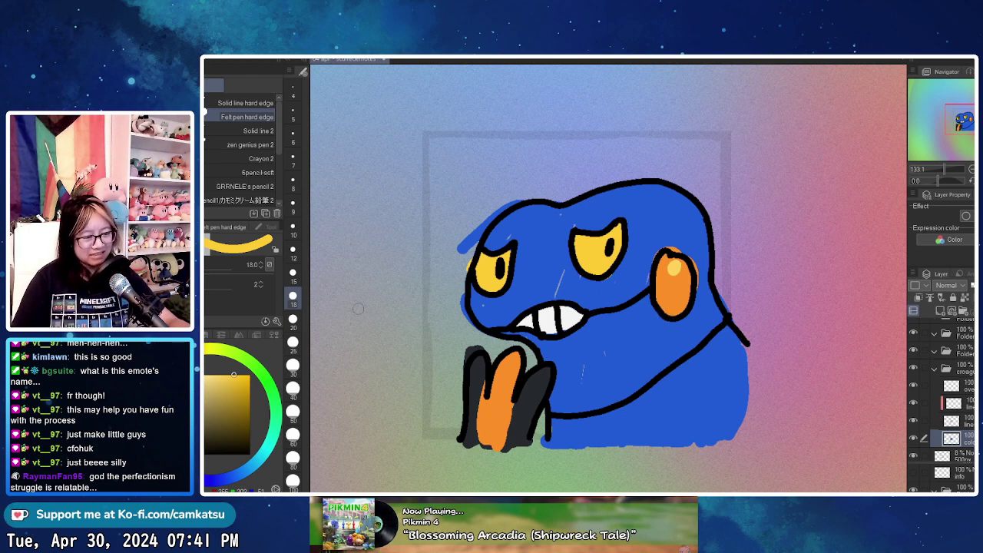
# - Paint a lighter blue highlight patch across the forehead above the eyes
pyautogui.moveTo(235, 476); pyautogui.dragTo(243, 471)
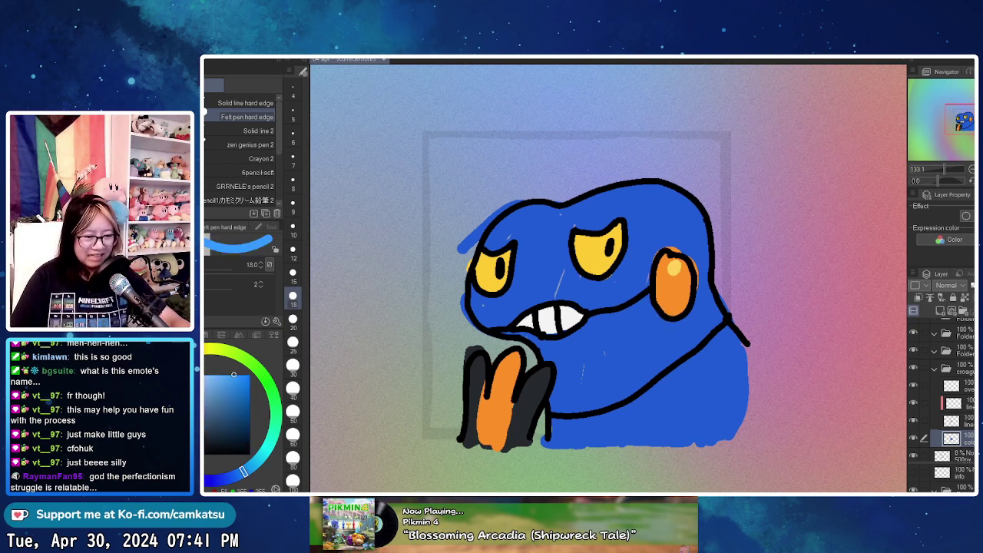
pyautogui.keyDown('alt'); pyautogui.click(544, 246); pyautogui.keyUp('alt')
pyautogui.click(243, 472)
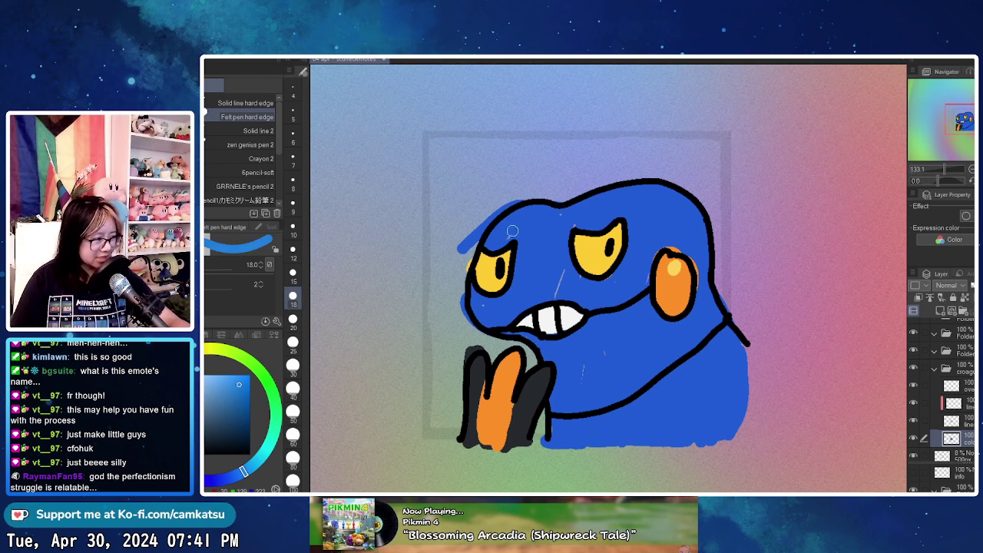
pyautogui.moveTo(507, 230); pyautogui.dragTo(572, 222)
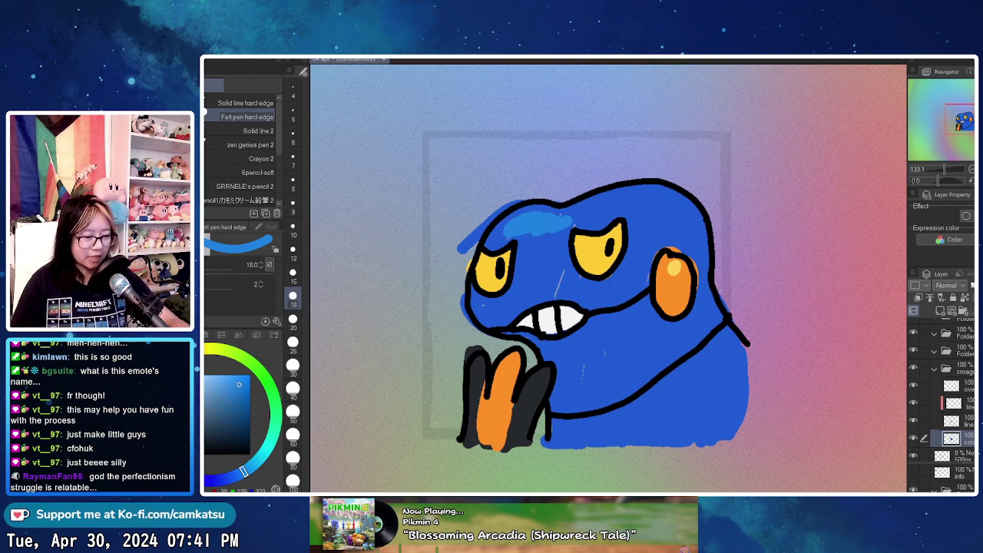
# - Paint a dark grey band along the body below the jaw line and a white area beneath it, using colors sampled from the drawing
pyautogui.keyDown('alt'); pyautogui.click(540, 390); pyautogui.keyUp('alt')
pyautogui.moveTo(575, 420)
pyautogui.mouseDown()
pyautogui.moveTo(556, 436)
pyautogui.moveTo(570, 439)
pyautogui.moveTo(562, 422)
pyautogui.moveTo(689, 408)
pyautogui.moveTo(627, 413)
pyautogui.moveTo(653, 411)
pyautogui.moveTo(685, 368)
pyautogui.moveTo(676, 378)
pyautogui.moveTo(712, 361)
pyautogui.moveTo(729, 358)
pyautogui.moveTo(730, 368)
pyautogui.moveTo(724, 329)
pyautogui.moveTo(728, 358)
pyautogui.mouseUp()
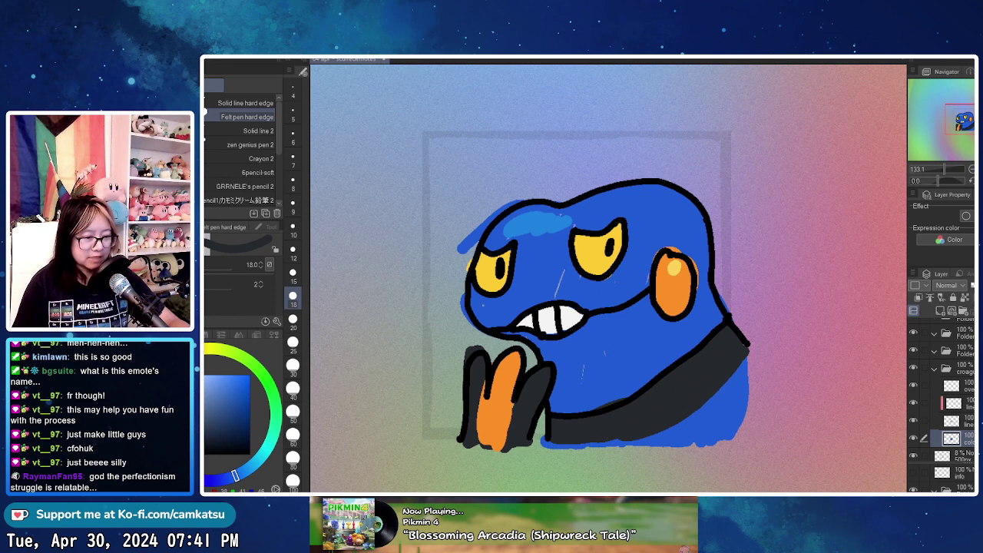
pyautogui.keyDown('alt'); pyautogui.click(569, 316); pyautogui.keyUp('alt')
pyautogui.moveTo(592, 445)
pyautogui.mouseDown()
pyautogui.moveTo(674, 437)
pyautogui.moveTo(566, 448)
pyautogui.moveTo(685, 437)
pyautogui.moveTo(750, 369)
pyautogui.moveTo(731, 384)
pyautogui.moveTo(743, 364)
pyautogui.moveTo(748, 384)
pyautogui.moveTo(722, 411)
pyautogui.moveTo(668, 442)
pyautogui.moveTo(747, 410)
pyautogui.moveTo(703, 442)
pyautogui.moveTo(667, 448)
pyautogui.mouseUp()
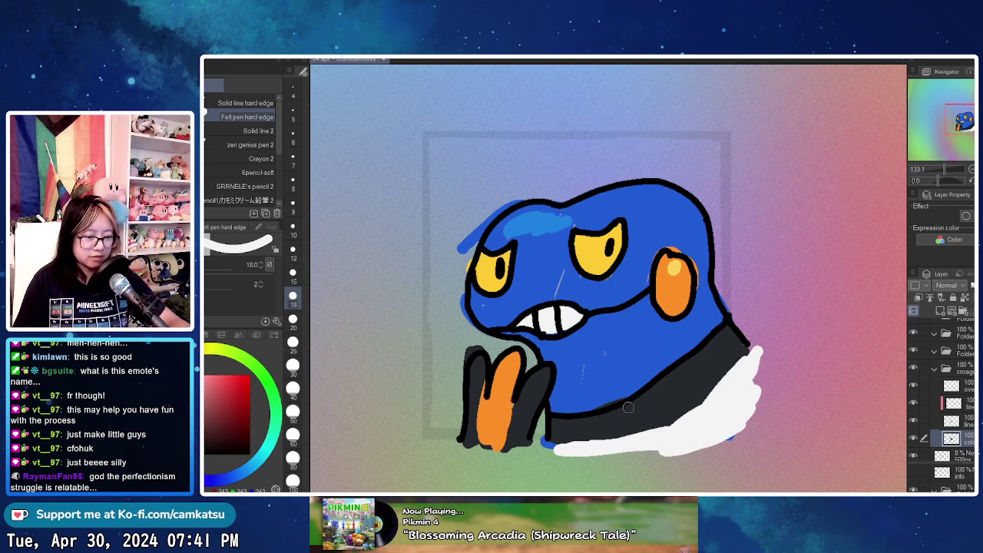
# - Extend the white area under the grey body band toward the hand, and paint a darker blue shadow patch across the throat
pyautogui.moveTo(558, 441)
pyautogui.mouseDown()
pyautogui.moveTo(542, 450)
pyautogui.moveTo(568, 453)
pyautogui.moveTo(657, 424)
pyautogui.mouseUp()
pyautogui.press('x')
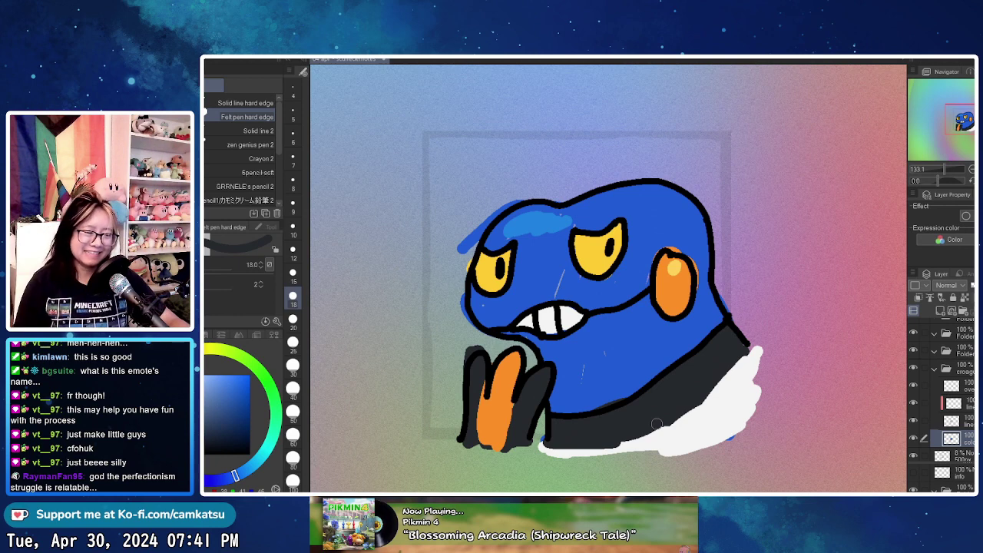
pyautogui.keyDown('alt'); pyautogui.click(655, 347); pyautogui.keyUp('alt')
pyautogui.click(245, 404)
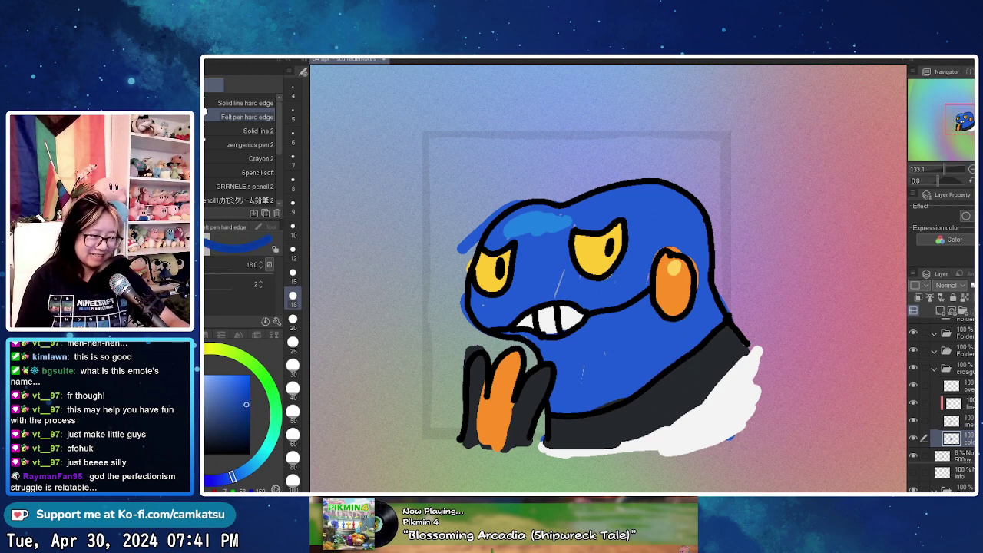
pyautogui.click(228, 478)
pyautogui.click(245, 405)
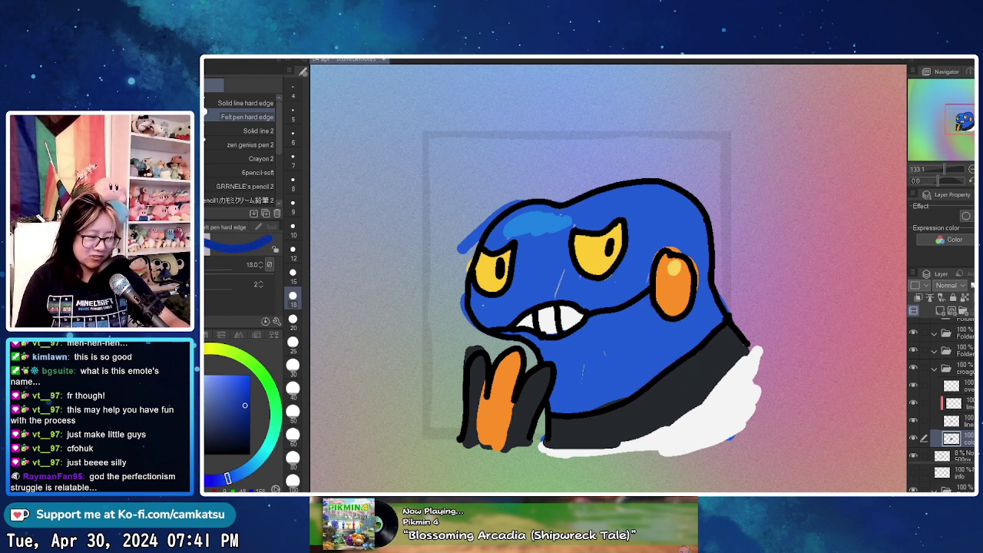
pyautogui.moveTo(550, 360)
pyautogui.mouseDown()
pyautogui.moveTo(585, 357)
pyautogui.moveTo(561, 379)
pyautogui.moveTo(582, 363)
pyautogui.moveTo(557, 364)
pyautogui.moveTo(560, 382)
pyautogui.moveTo(587, 390)
pyautogui.moveTo(675, 335)
pyautogui.mouseUp()
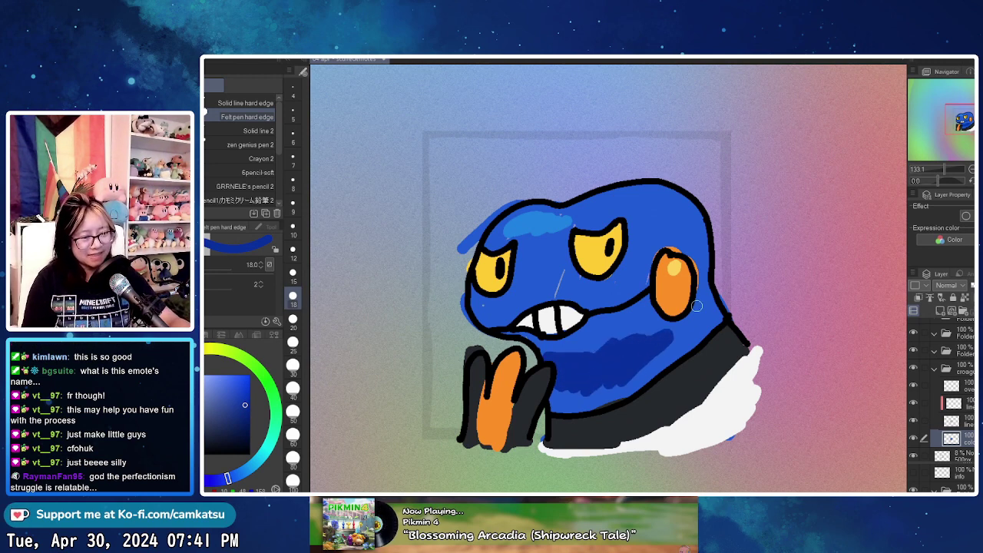
# - Paint two small dark blue nostrils above Croagunk's mouth, using brush size 15
pyautogui.scroll(-5, 724, 314)
pyautogui.moveTo(661, 258); pyautogui.dragTo(603, 258)
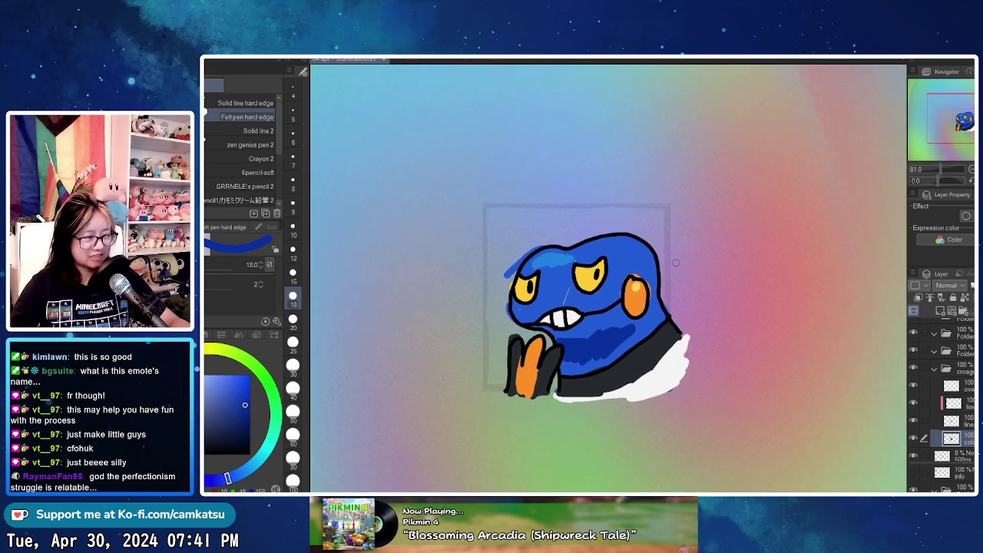
pyautogui.scroll(2, 602, 257)
pyautogui.scroll(4, 603, 258)
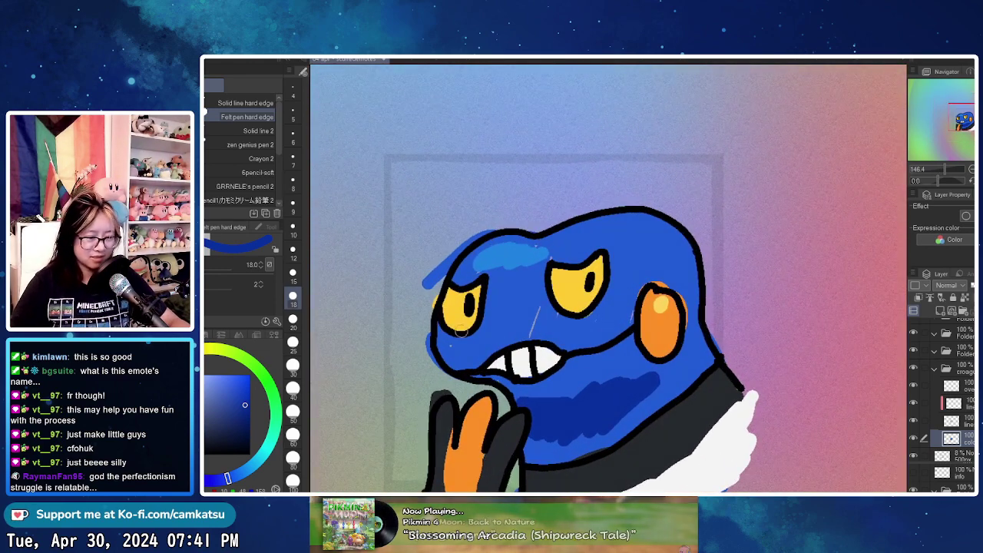
pyautogui.click(499, 331)
pyautogui.click(532, 329)
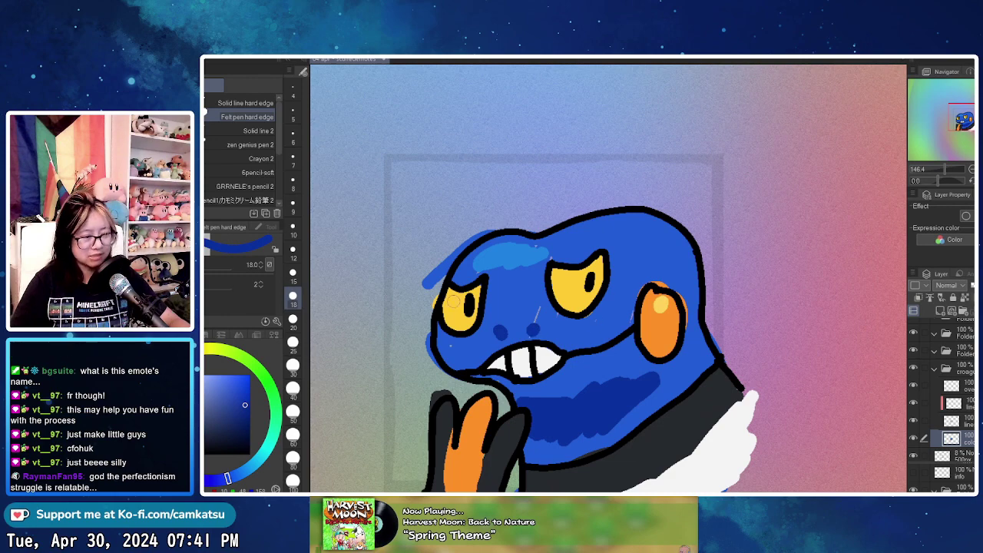
pyautogui.click(292, 273)
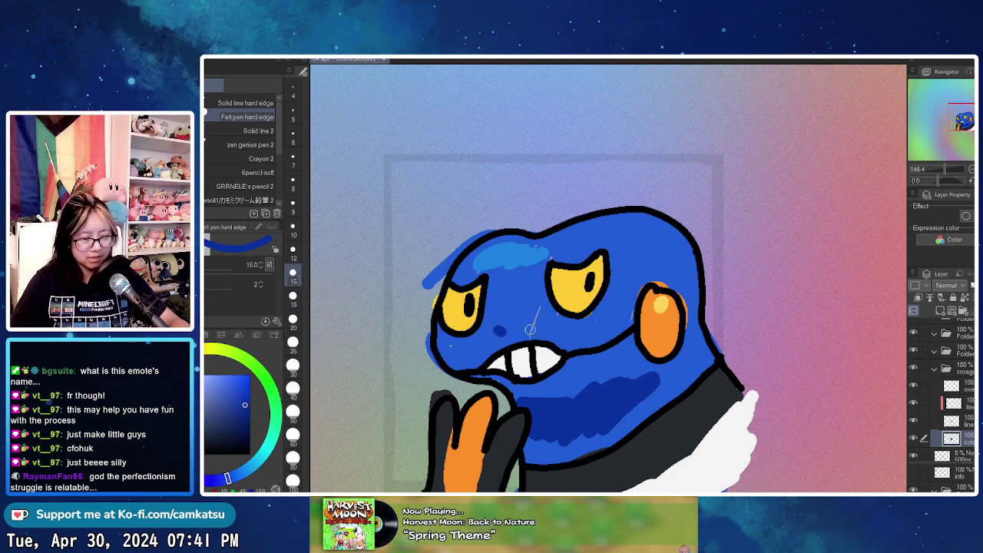
# - Add a layer mask to the Croagunk folder
pyautogui.scroll(-6, 621, 324)
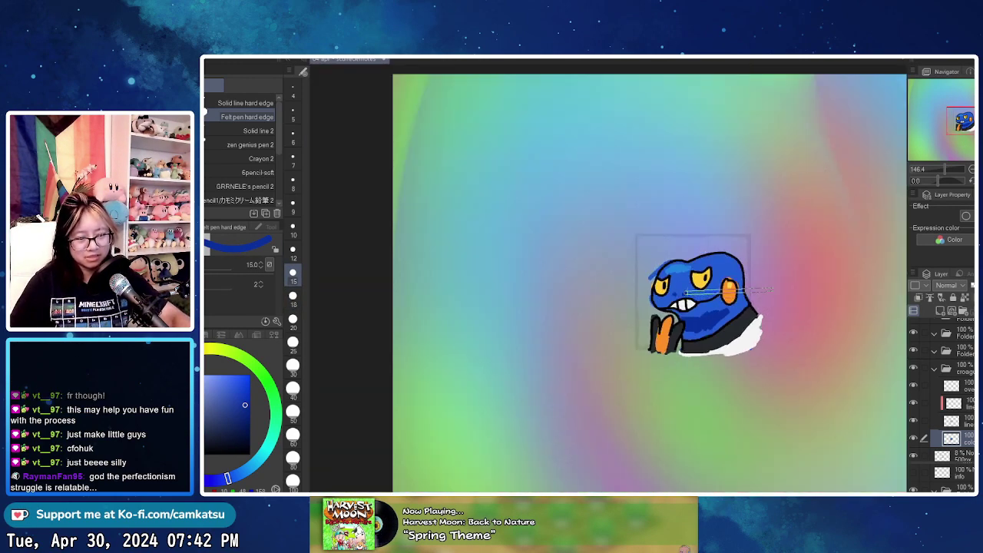
pyautogui.scroll(-2, 777, 282)
pyautogui.moveTo(759, 275); pyautogui.dragTo(621, 290)
pyautogui.scroll(3, 616, 290)
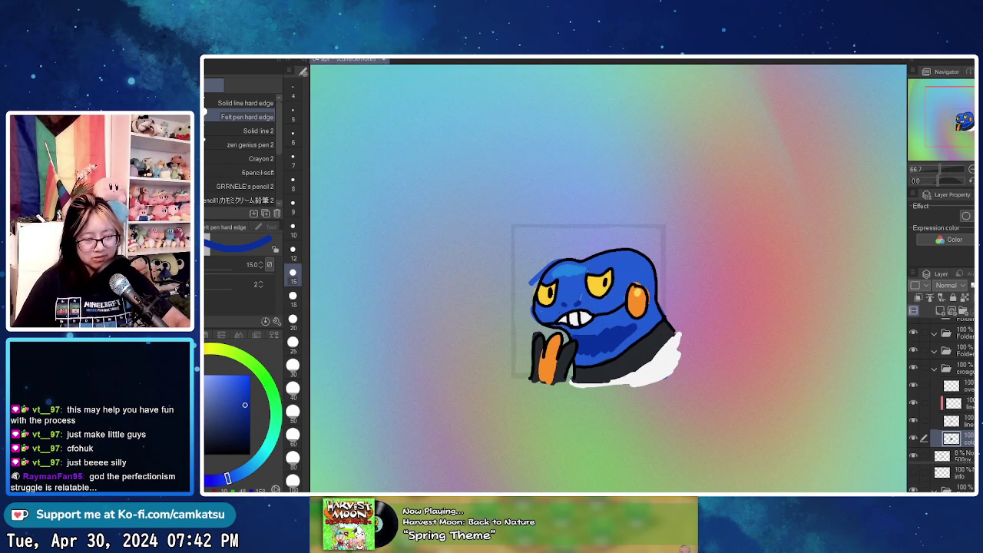
pyautogui.moveTo(608, 307); pyautogui.dragTo(568, 289)
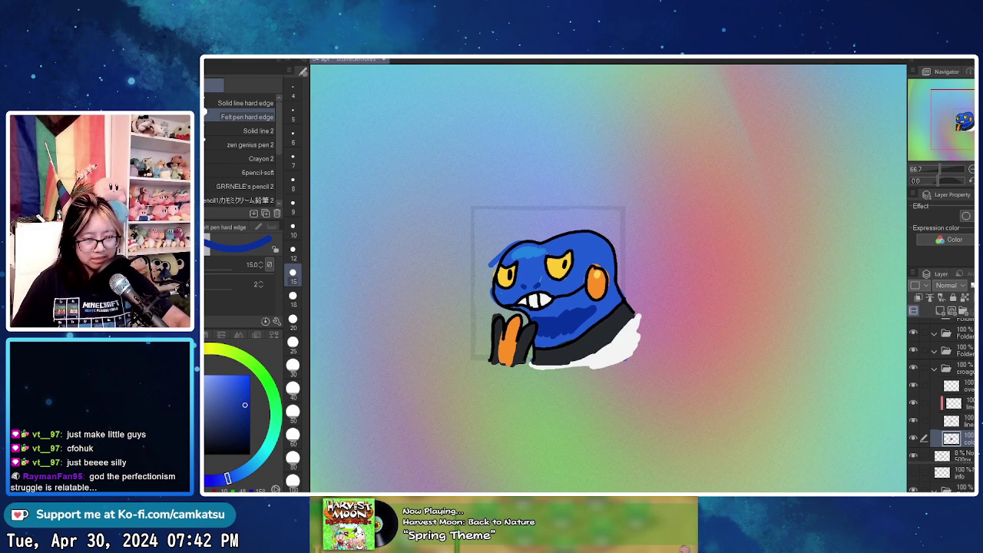
pyautogui.click(964, 369)
pyautogui.click(974, 311)
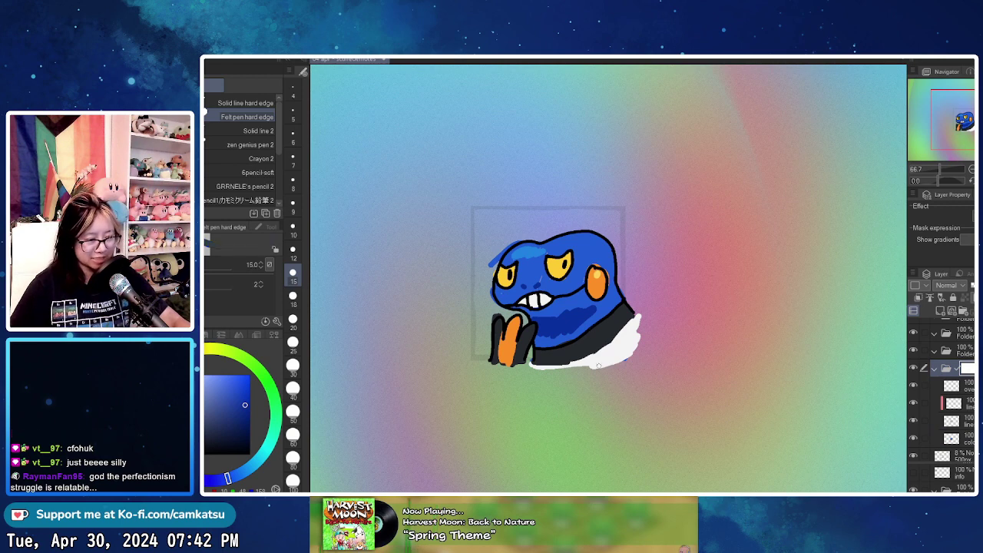
pyautogui.moveTo(630, 295)
pyautogui.mouseDown()
pyautogui.moveTo(630, 362)
pyautogui.moveTo(641, 308)
pyautogui.mouseUp()
pyautogui.moveTo(574, 368); pyautogui.dragTo(484, 361)
pyautogui.hotkey('ctrl', 'z')
pyautogui.hotkey('ctrl', 'z')
pyautogui.hotkey('ctrl', 'z')
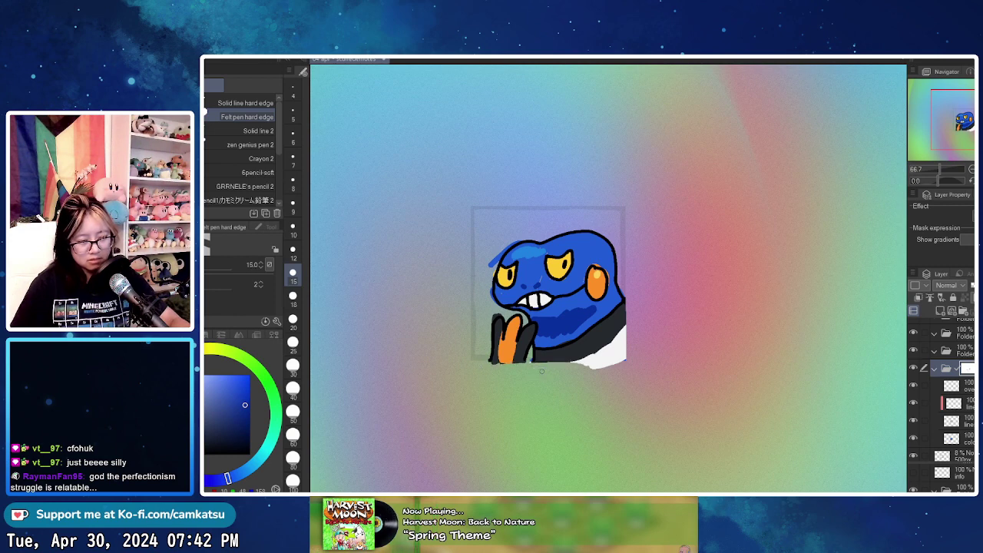
# - Mask off the overhanging body edges beside and below the guide frame, leaving a small margin outside the frame
pyautogui.moveTo(636, 350); pyautogui.dragTo(636, 310)
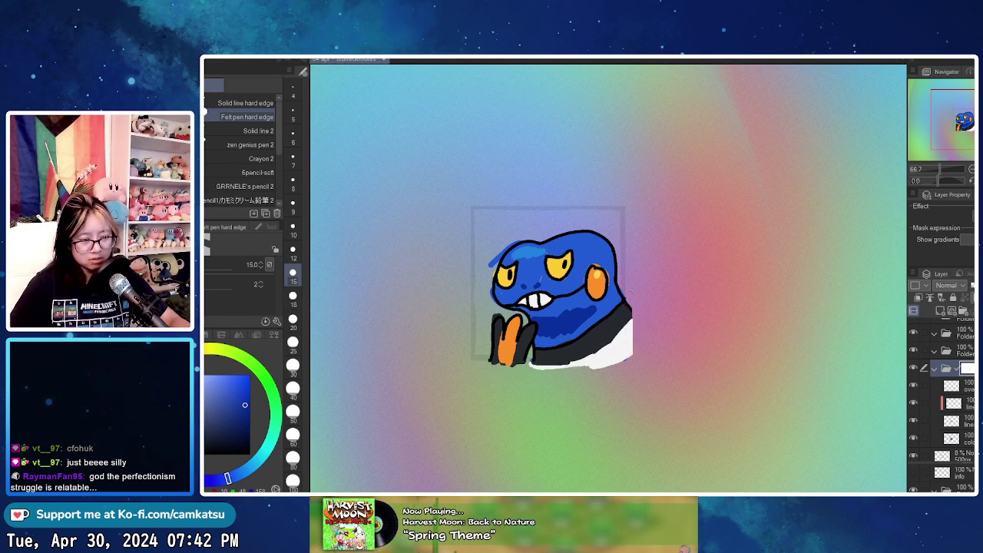
pyautogui.moveTo(553, 369); pyautogui.dragTo(520, 373)
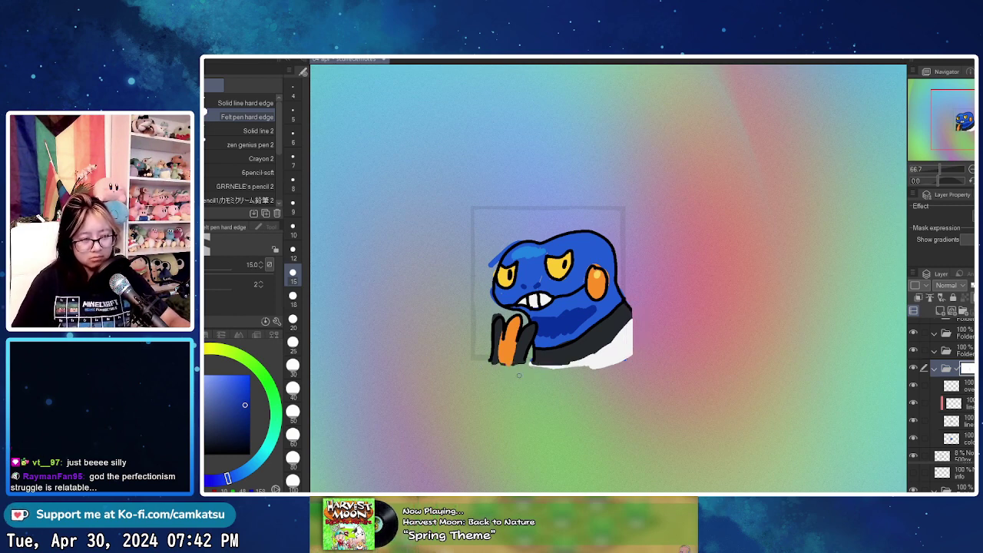
pyautogui.moveTo(611, 368); pyautogui.dragTo(588, 368)
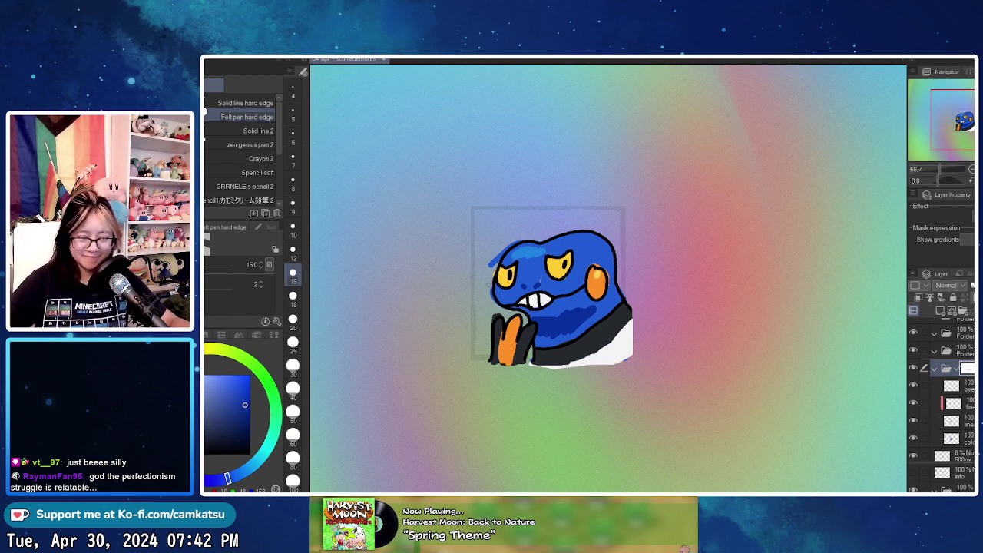
# - Delete the two topmost layers inside the Croagunk folder and collapse the folder
pyautogui.scroll(2, 509, 336)
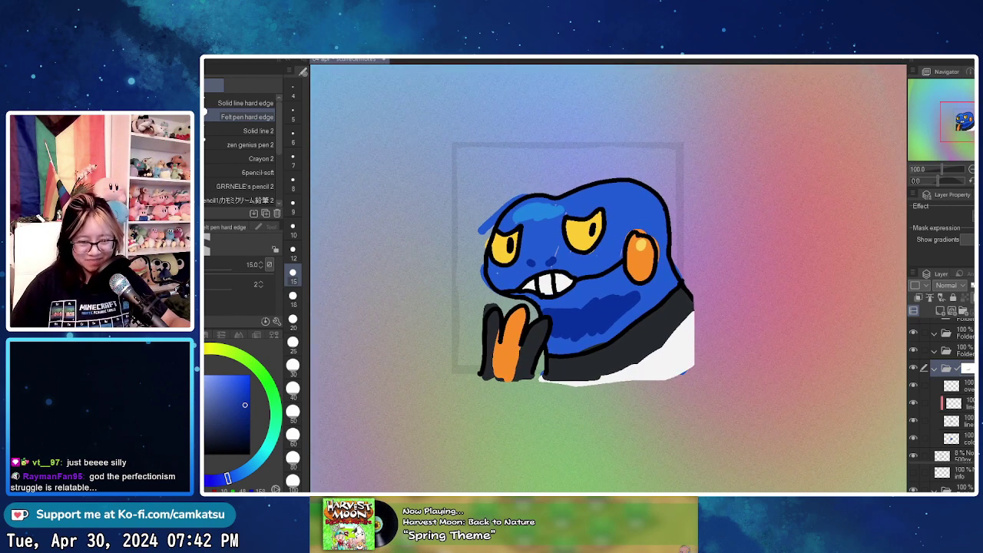
pyautogui.click(959, 385)
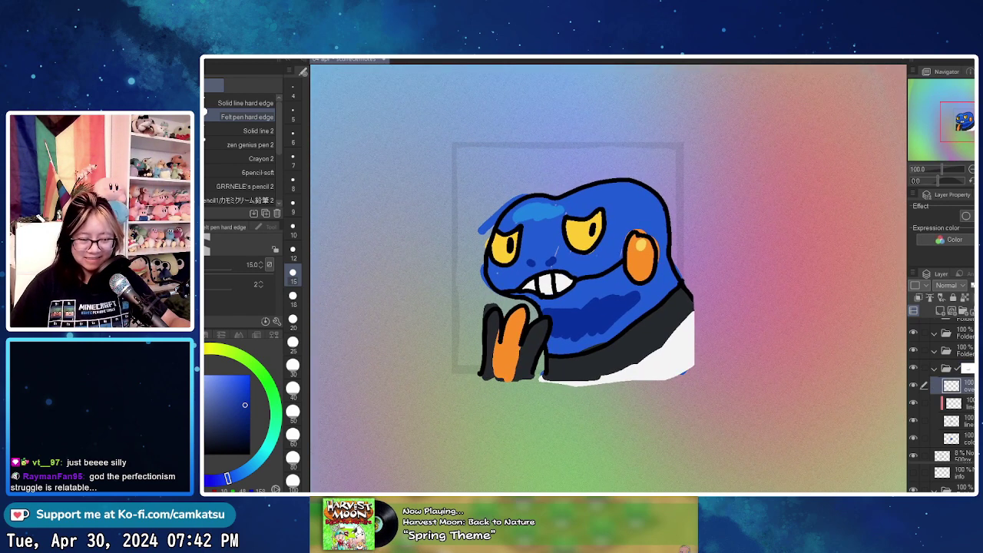
pyautogui.keyDown('ctrl'); pyautogui.click(959, 403); pyautogui.keyUp('ctrl')
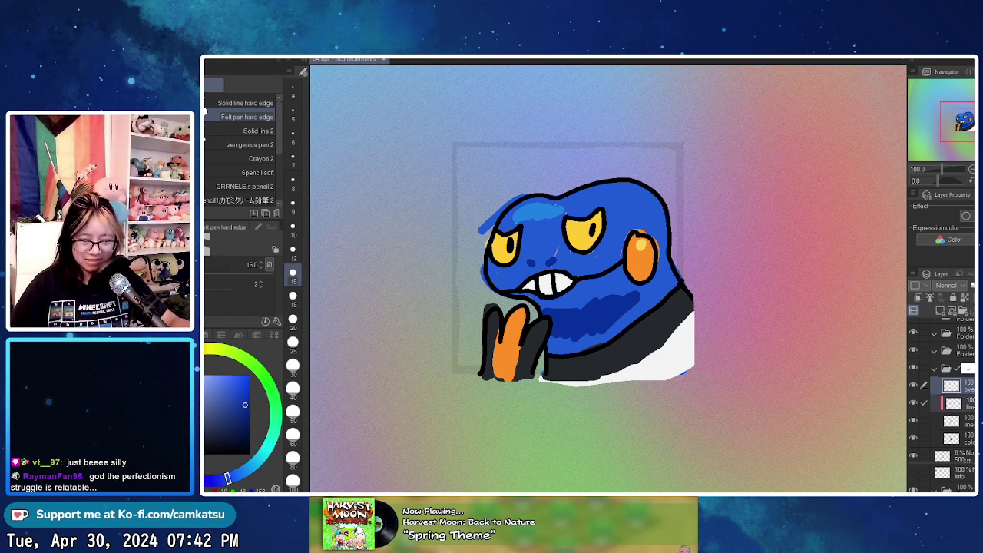
pyautogui.press('Delete')
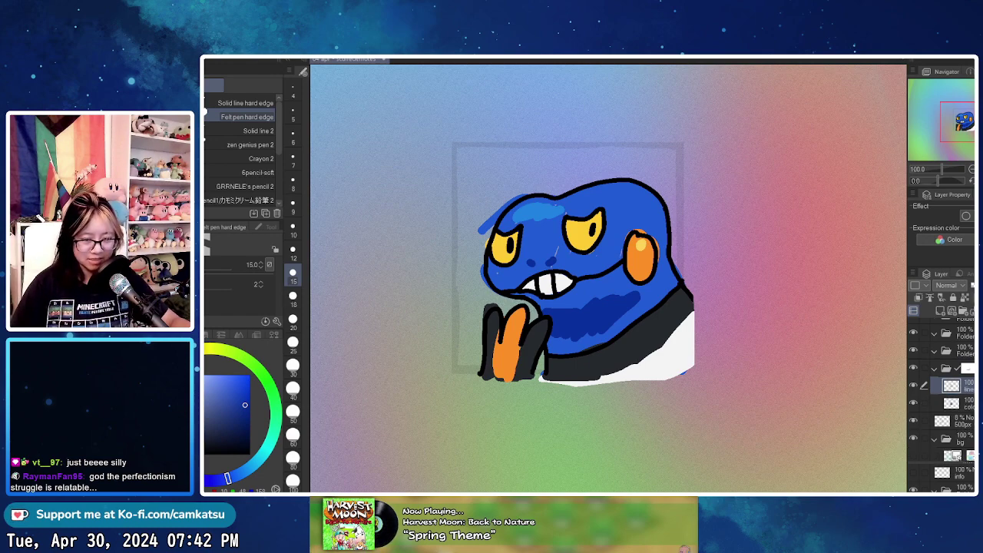
pyautogui.click(934, 368)
pyautogui.click(961, 351)
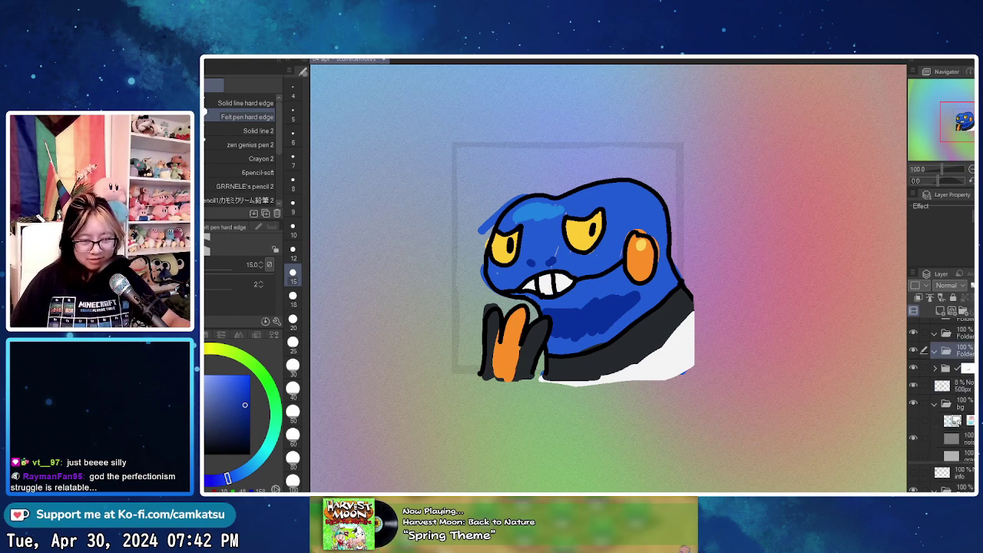
# - Move the 500px guide frame layer to the empty canvas area to the right of Croagunk
pyautogui.moveTo(572, 265); pyautogui.dragTo(532, 251)
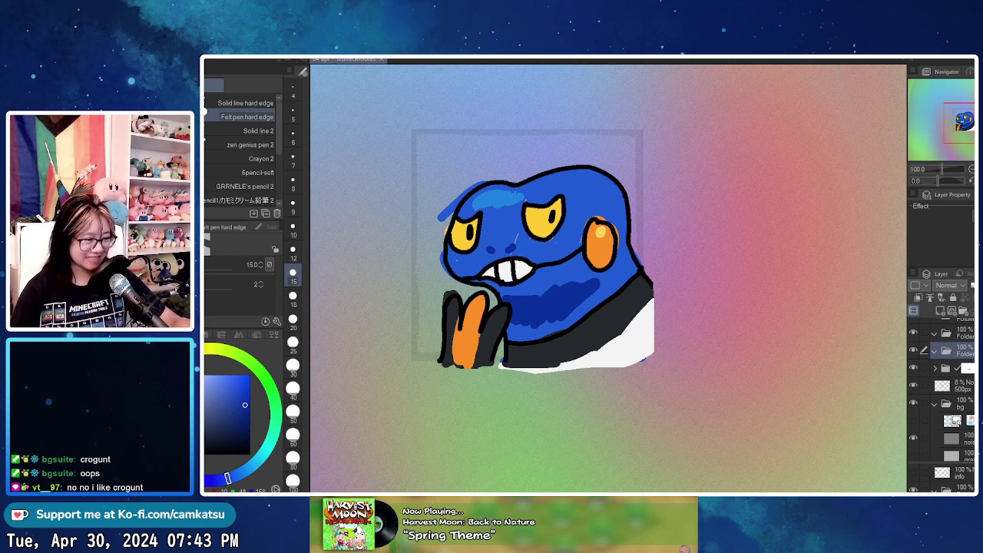
pyautogui.click(961, 386)
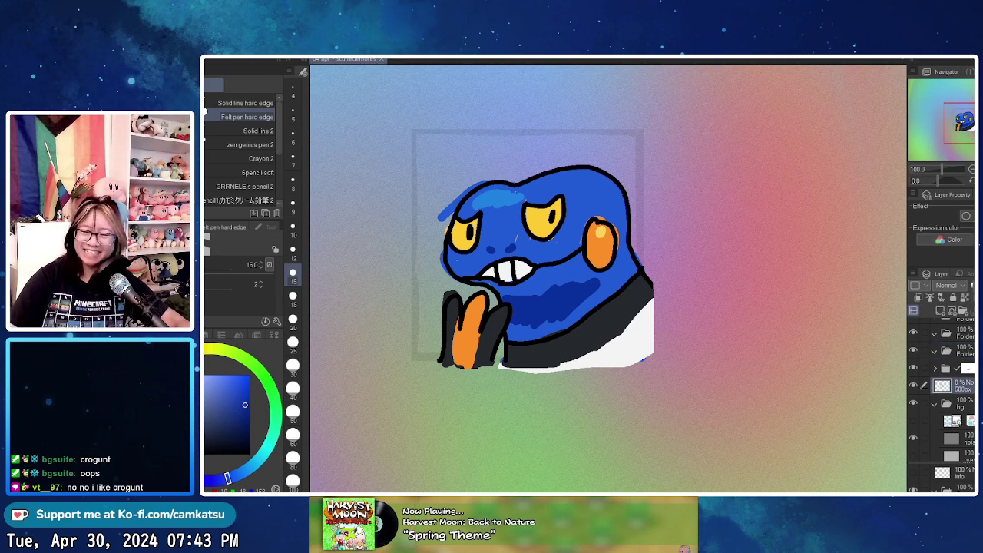
pyautogui.scroll(-4, 676, 330)
pyautogui.moveTo(704, 336); pyautogui.dragTo(778, 326)
pyautogui.scroll(-2, 549, 337)
pyautogui.press('k')
pyautogui.scroll(2, 672, 274)
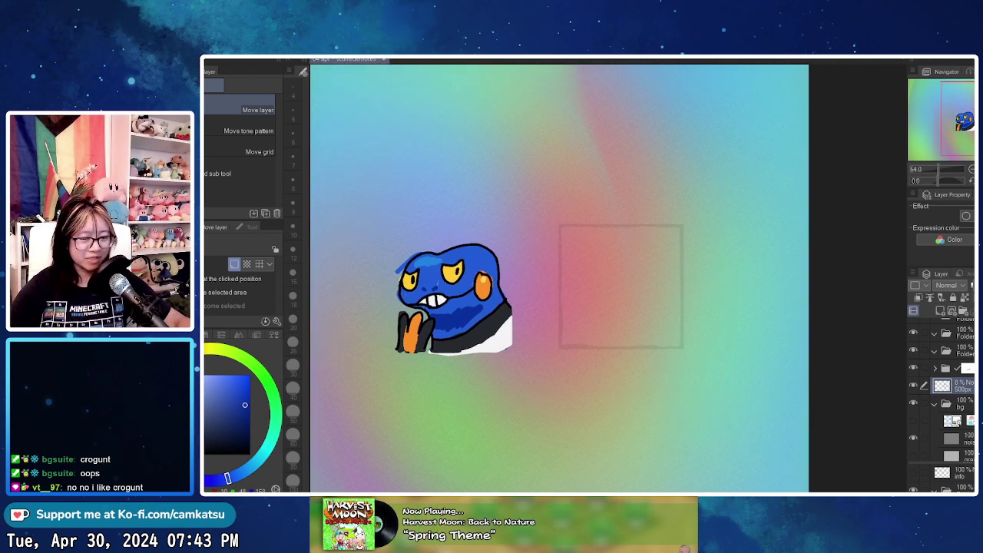
pyautogui.scroll(1, 672, 275)
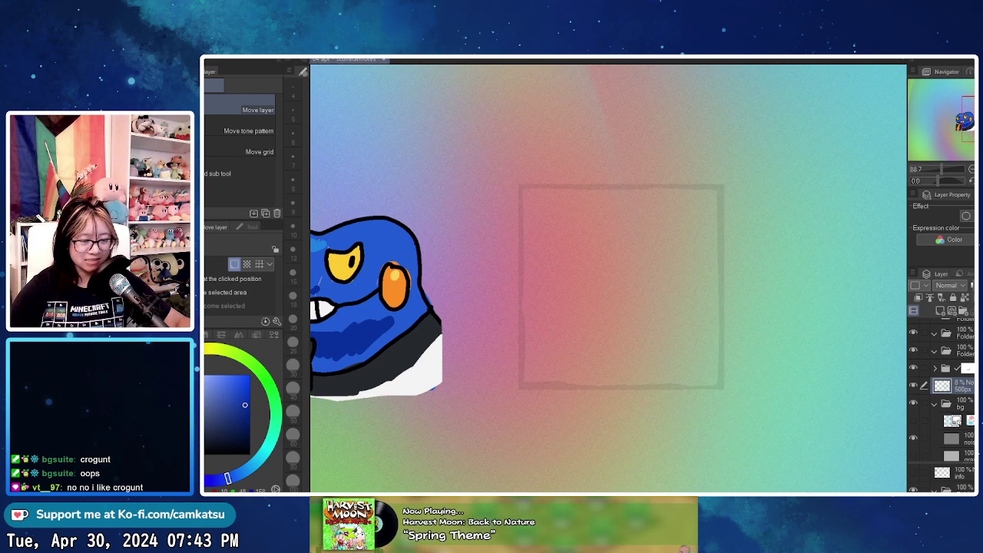
pyautogui.scroll(1, 673, 275)
pyautogui.scroll(1, 731, 382)
pyautogui.moveTo(730, 382); pyautogui.dragTo(725, 418)
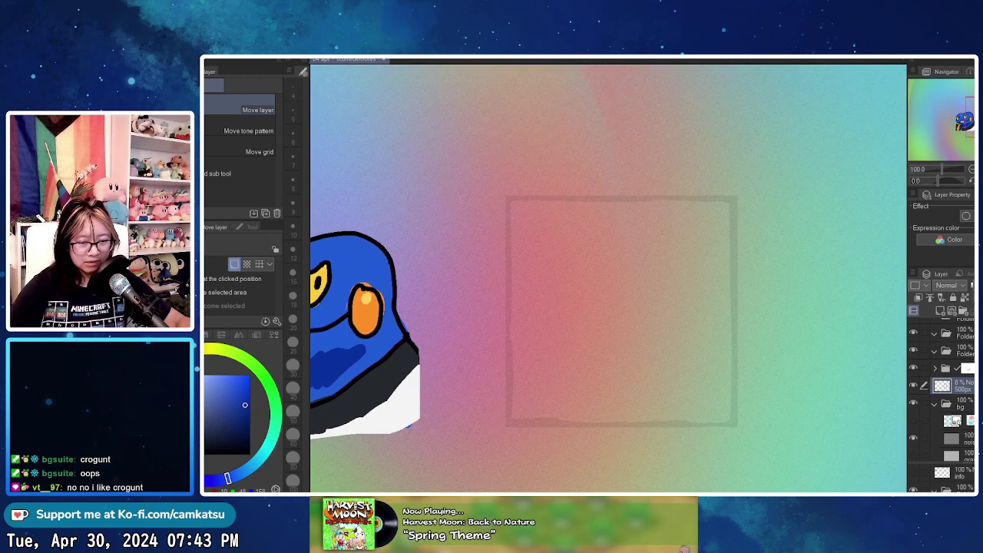
# - Rename the folder directly above the Croagunk folder as beanP
pyautogui.click(963, 350)
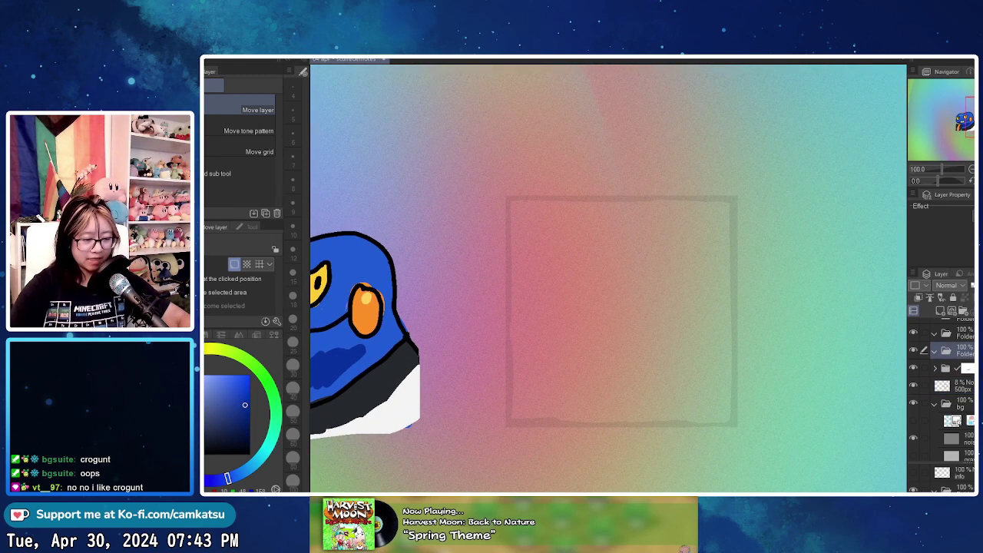
pyautogui.write('beanP')
pyautogui.press('Return')
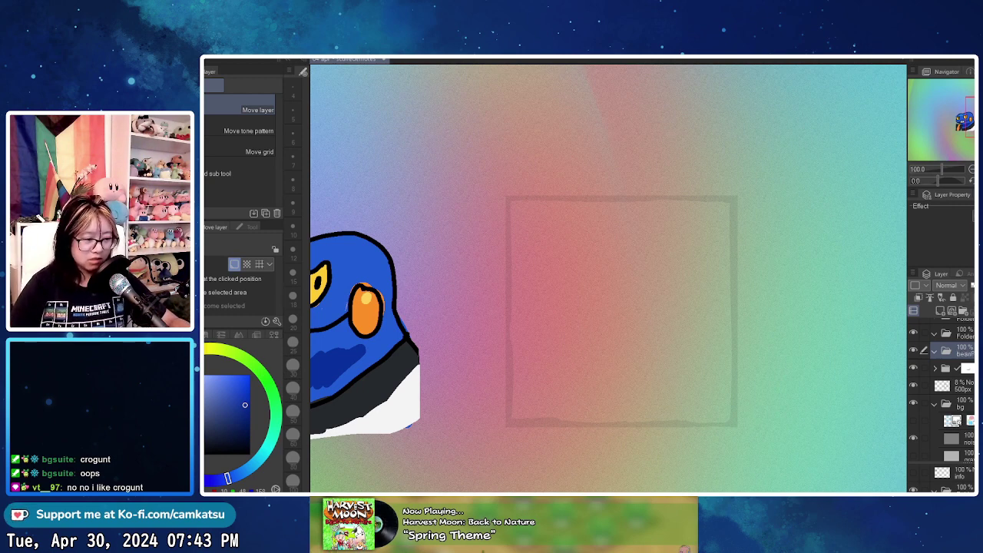
# - Set the drawing color to black with the Felt pen hard edge brush, and add two layers in the beanP folder, naming the lower one line
pyautogui.click(250, 454)
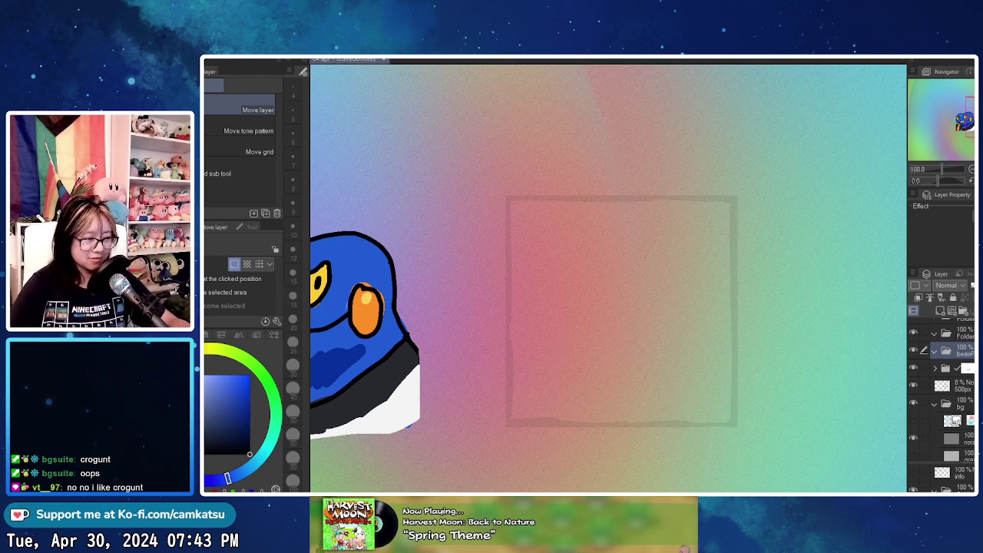
pyautogui.press('p')
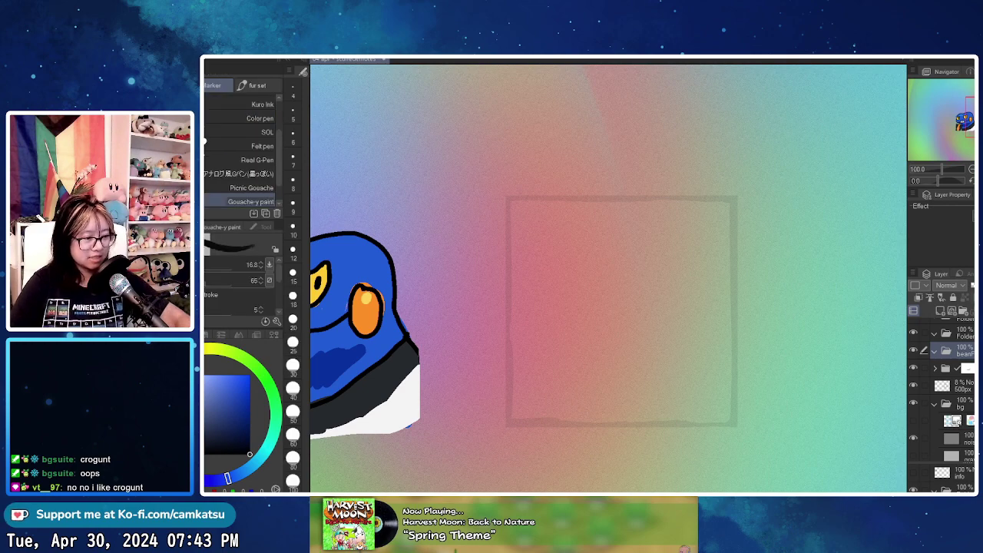
pyautogui.press('p')
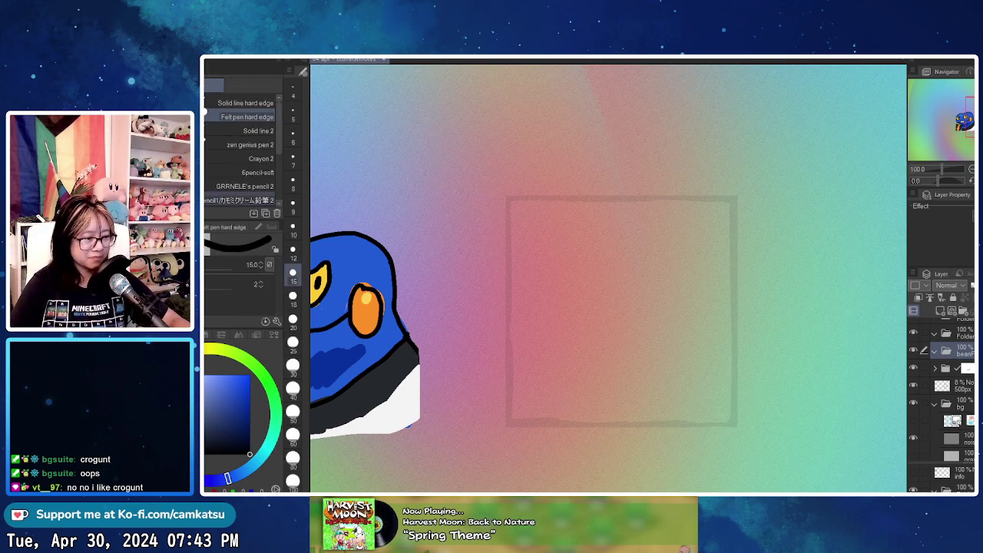
pyautogui.moveTo(506, 353)
pyautogui.mouseDown()
pyautogui.moveTo(615, 237)
pyautogui.moveTo(462, 316)
pyautogui.moveTo(447, 308)
pyautogui.moveTo(493, 318)
pyautogui.moveTo(630, 279)
pyautogui.moveTo(441, 321)
pyautogui.mouseUp()
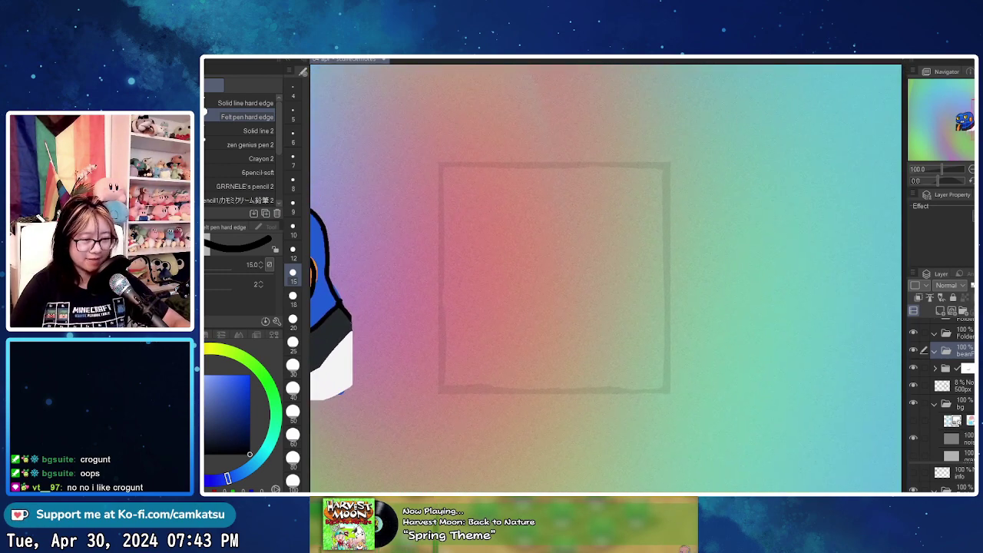
pyautogui.scroll(1, 554, 244)
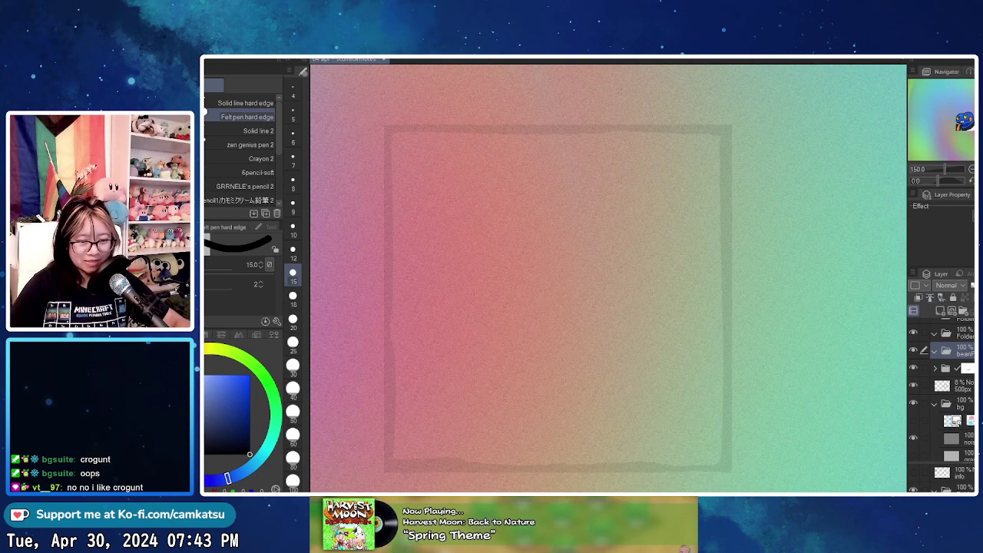
pyautogui.click(940, 310)
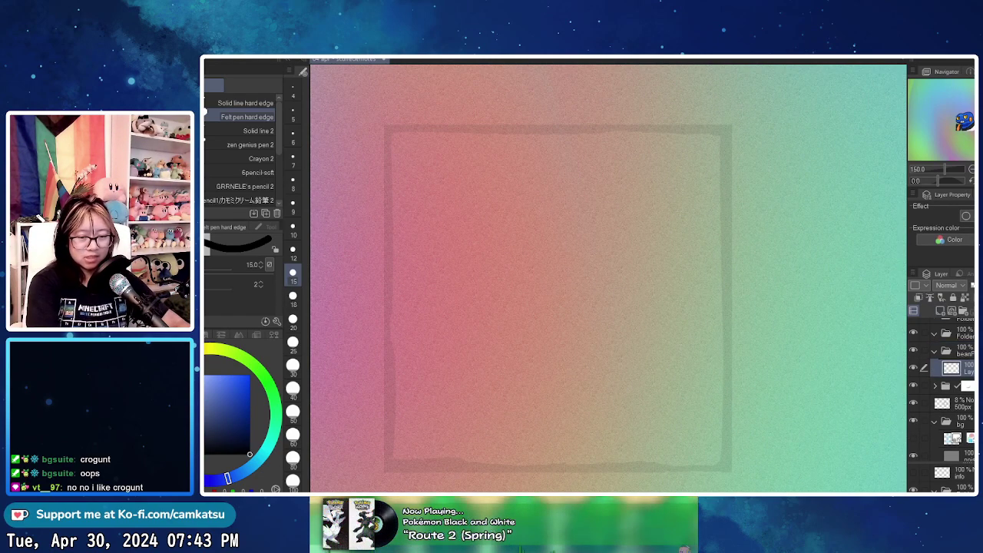
pyautogui.click(940, 310)
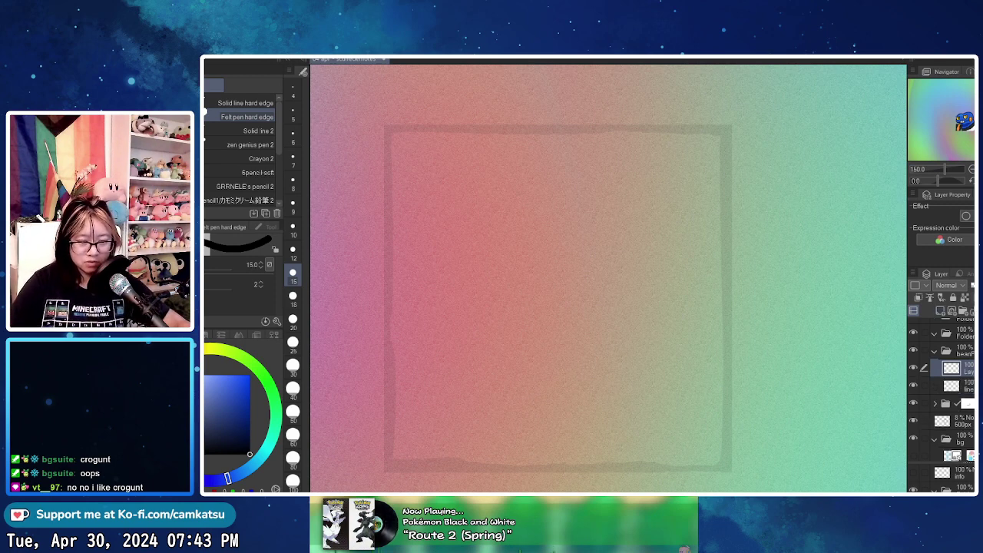
# - Move the line layer above the other layer in the beanP folder and rename the lower layer color
pyautogui.moveTo(964, 385); pyautogui.dragTo(964, 361)
pyautogui.click(964, 385)
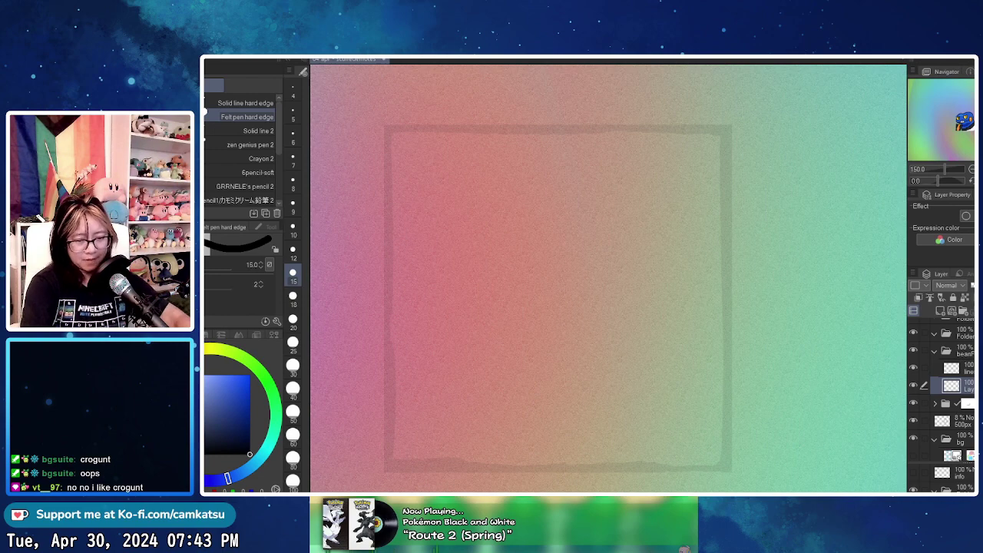
pyautogui.scroll(-5, 582, 386)
pyautogui.moveTo(582, 386); pyautogui.dragTo(670, 357)
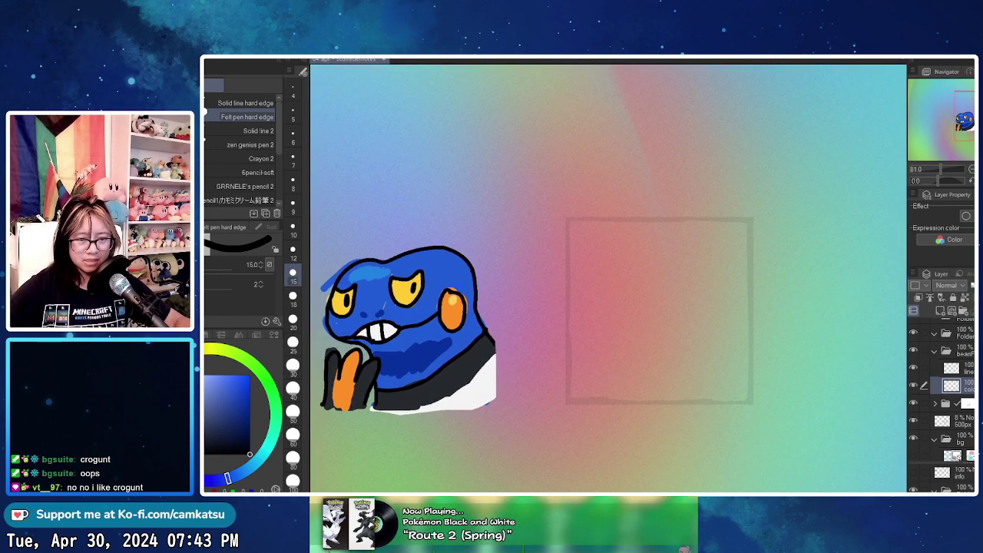
# - Show the Navigator as a separate floating window and enlarge it slightly
pyautogui.click(970, 72)
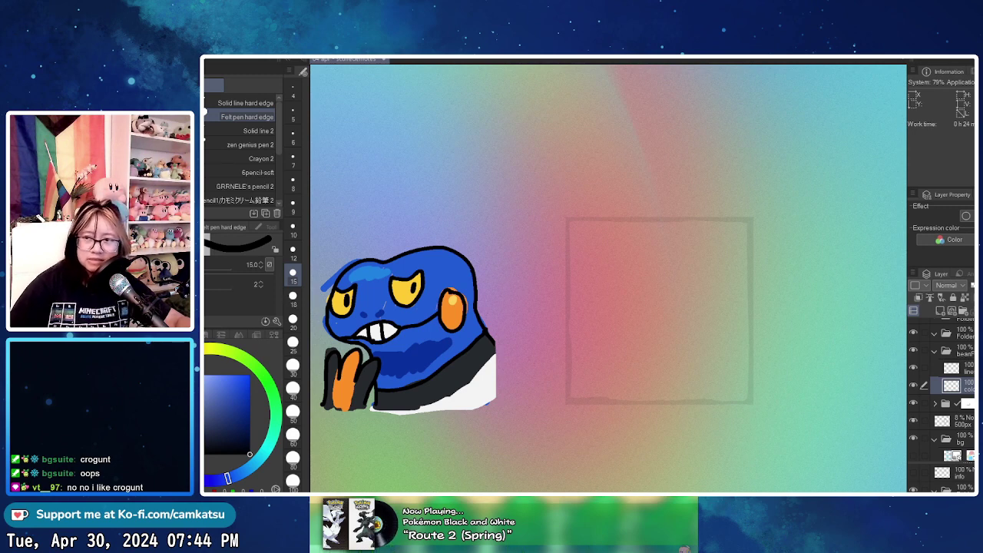
pyautogui.hotkey('ctrl', 'shift', 'n')
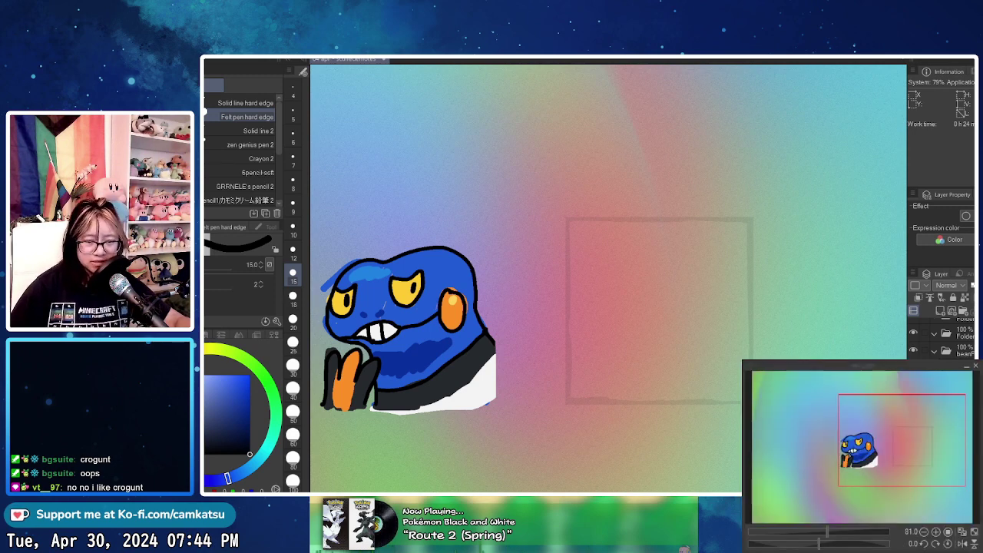
pyautogui.scroll(5, 601, 368)
pyautogui.scroll(5, 633, 359)
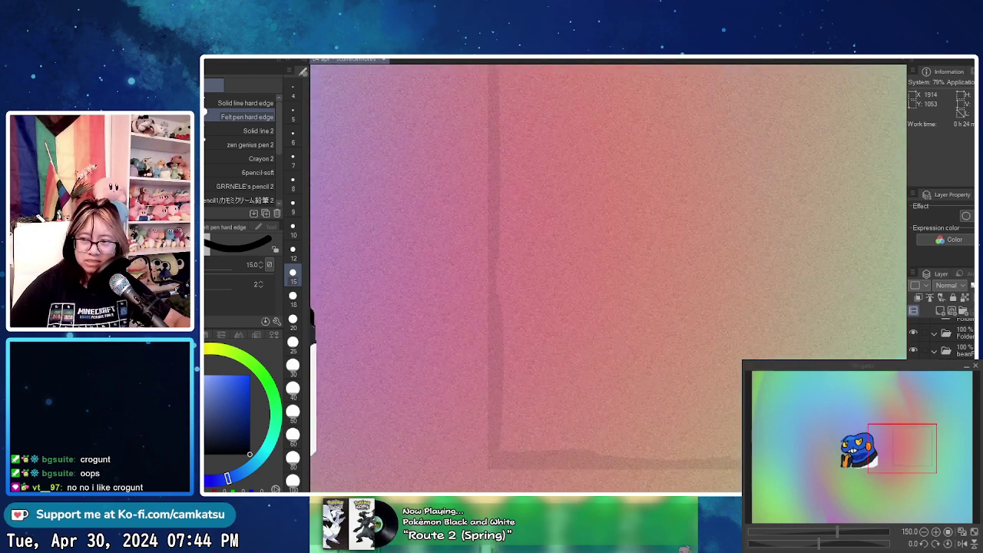
pyautogui.scroll(-8, 626, 365)
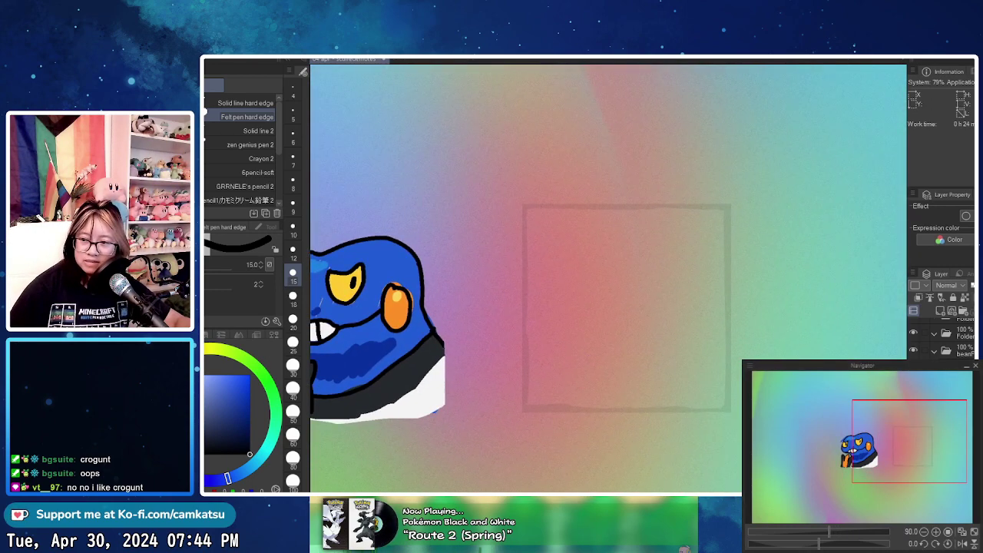
pyautogui.moveTo(745, 363); pyautogui.dragTo(731, 353)
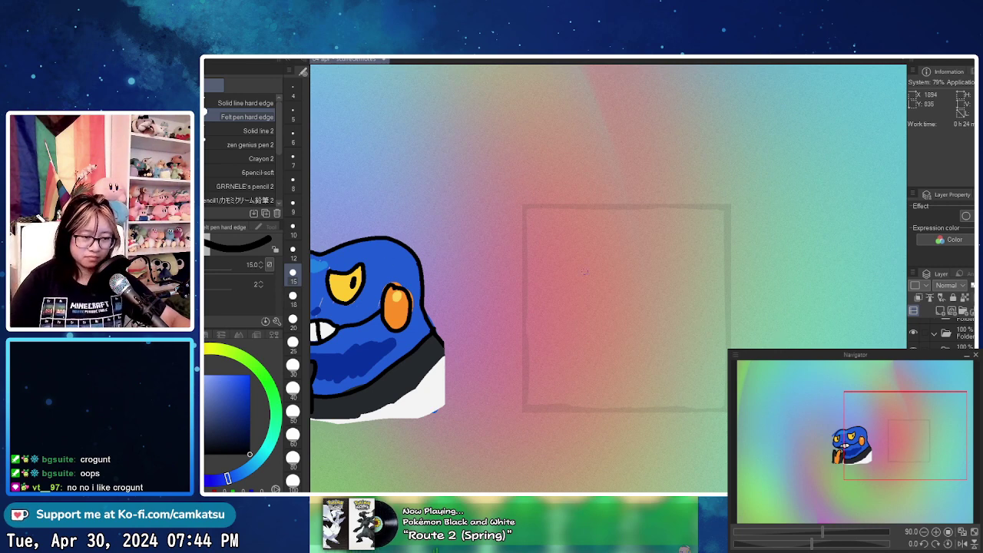
# - With the brush size at 12, draw the black outline of a round body with two leaf-shaped ears and squinting eyes inside the guide frame
pyautogui.scroll(1, 605, 327)
pyautogui.moveTo(615, 329)
pyautogui.mouseDown()
pyautogui.moveTo(557, 307)
pyautogui.moveTo(593, 245)
pyautogui.mouseUp()
pyautogui.hotkey('ctrl', 'z')
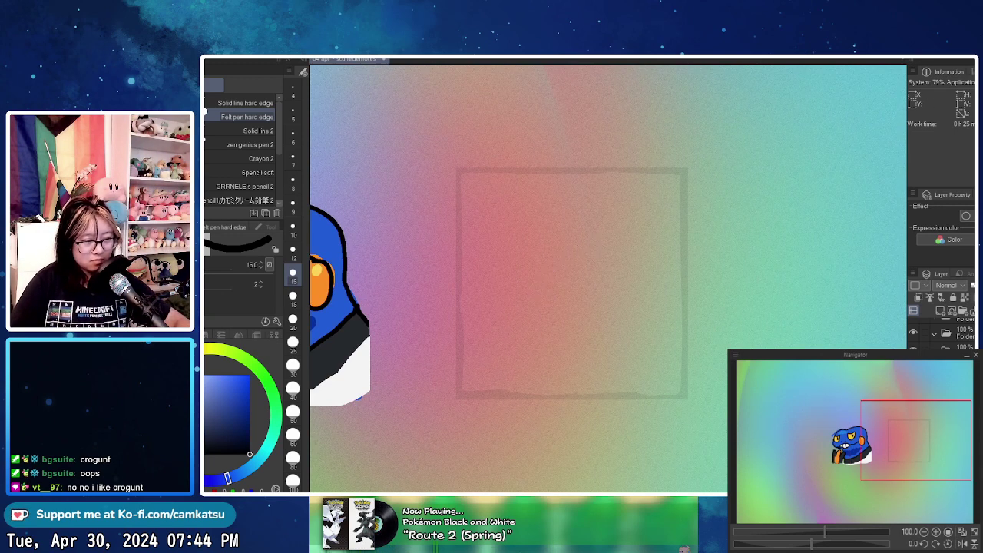
pyautogui.click(292, 249)
pyautogui.moveTo(516, 300)
pyautogui.mouseDown()
pyautogui.moveTo(577, 235)
pyautogui.moveTo(573, 277)
pyautogui.moveTo(533, 315)
pyautogui.moveTo(482, 241)
pyautogui.moveTo(478, 294)
pyautogui.moveTo(532, 320)
pyautogui.moveTo(494, 315)
pyautogui.moveTo(483, 353)
pyautogui.moveTo(523, 374)
pyautogui.moveTo(588, 370)
pyautogui.mouseUp()
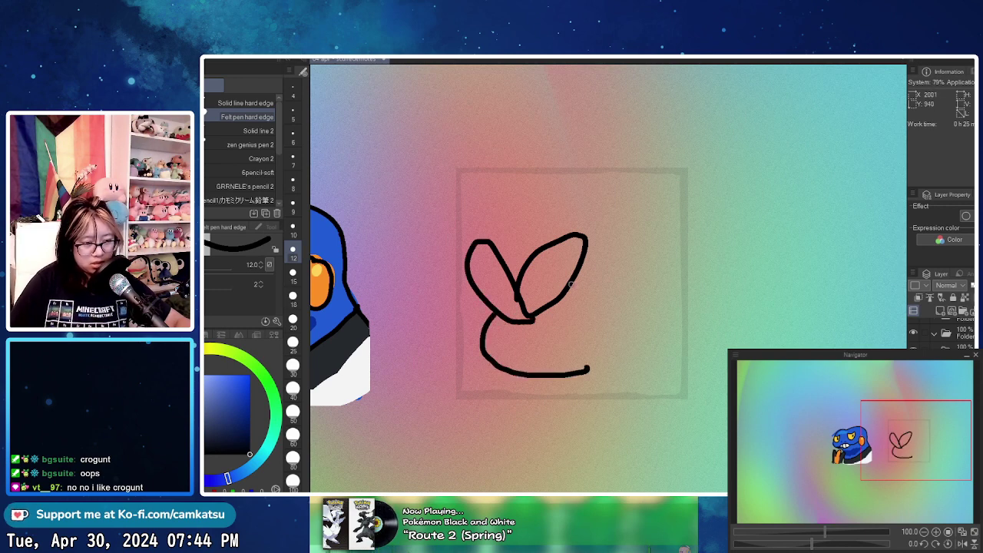
pyautogui.moveTo(570, 281)
pyautogui.mouseDown()
pyautogui.moveTo(622, 341)
pyautogui.moveTo(574, 369)
pyautogui.moveTo(571, 360)
pyautogui.mouseUp()
pyautogui.moveTo(506, 345)
pyautogui.mouseDown()
pyautogui.moveTo(529, 357)
pyautogui.moveTo(511, 364)
pyautogui.mouseUp()
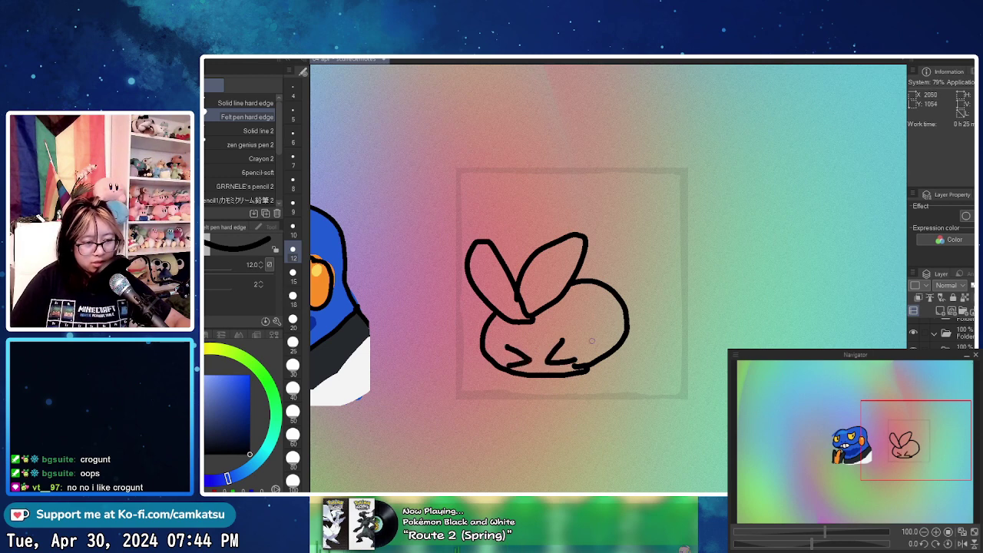
# - Outline two rounded limbs sticking out from the back of the bean's body
pyautogui.moveTo(589, 273)
pyautogui.mouseDown()
pyautogui.moveTo(641, 265)
pyautogui.moveTo(627, 295)
pyautogui.mouseUp()
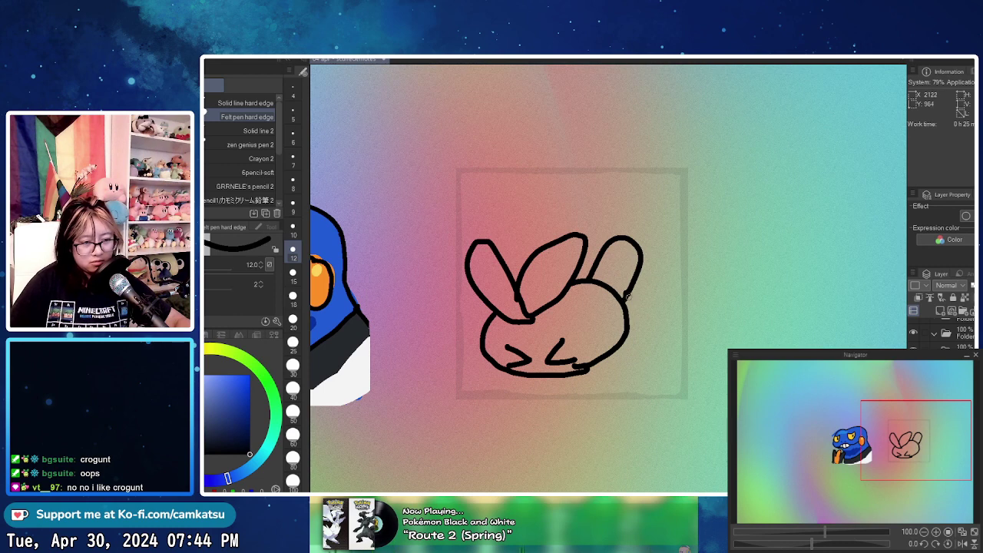
pyautogui.moveTo(626, 307)
pyautogui.mouseDown()
pyautogui.moveTo(665, 328)
pyautogui.moveTo(619, 347)
pyautogui.mouseUp()
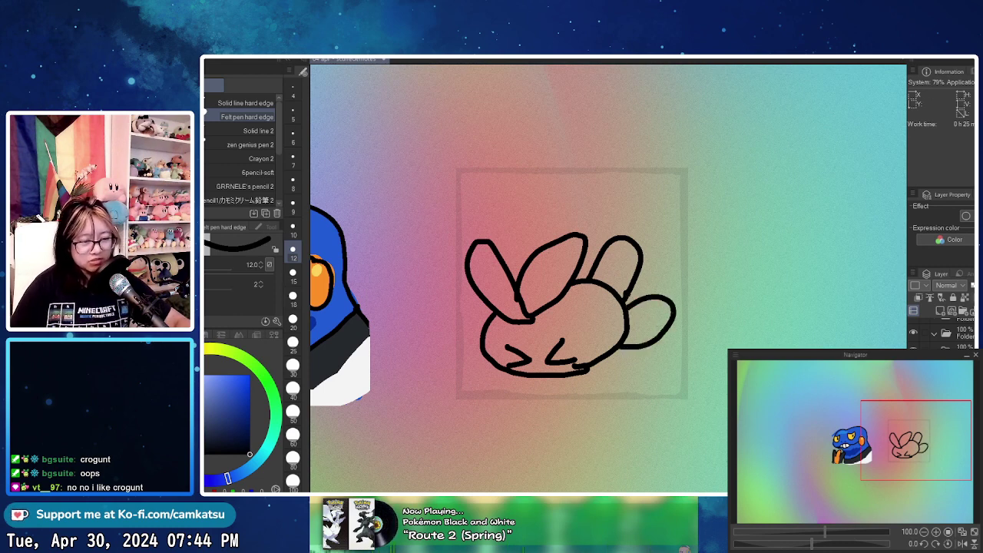
pyautogui.moveTo(610, 353); pyautogui.dragTo(651, 360)
pyautogui.scroll(1, 651, 360)
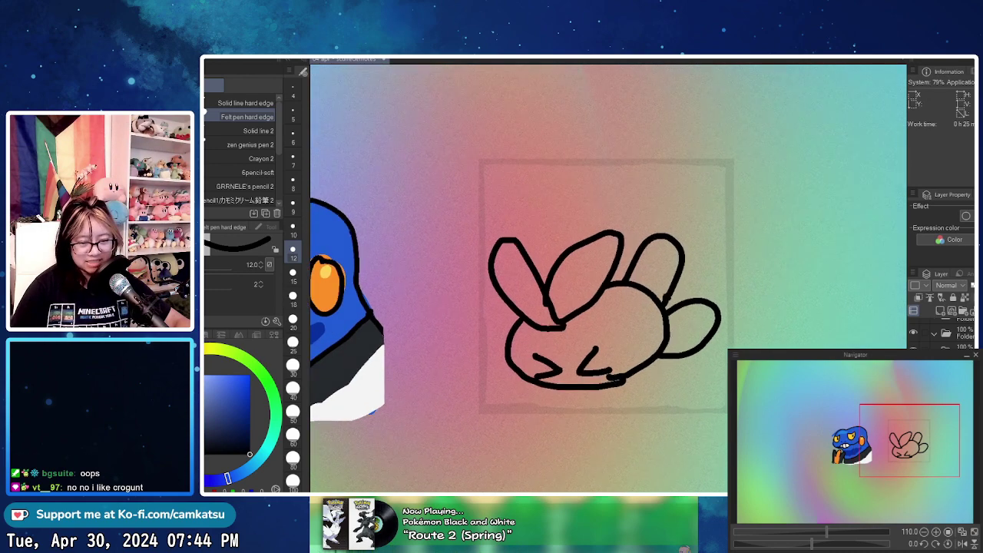
# - Pick a light yellow-green, set the brush size to 18, and color in the bean's body
pyautogui.click(223, 350)
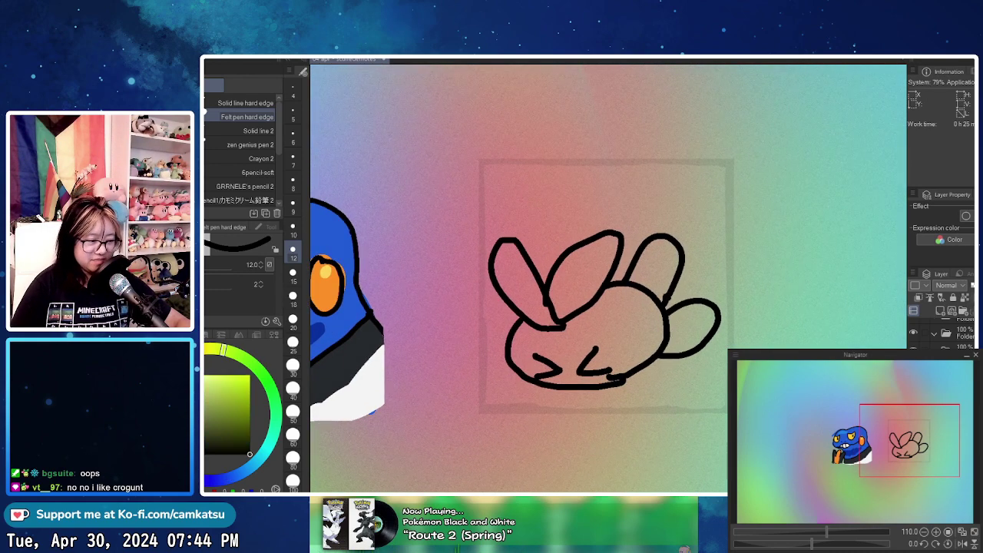
pyautogui.moveTo(224, 401)
pyautogui.mouseDown()
pyautogui.moveTo(208, 386)
pyautogui.moveTo(221, 381)
pyautogui.mouseUp()
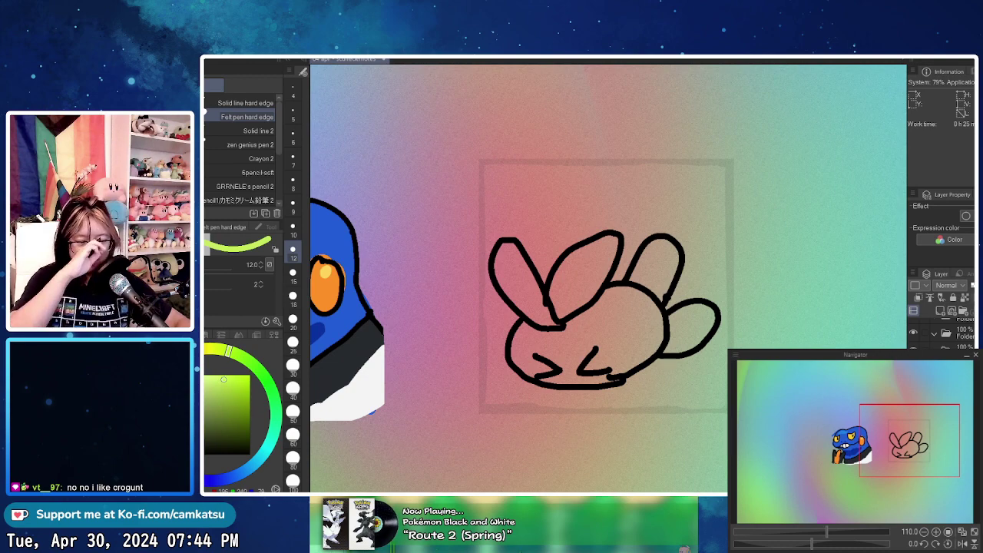
pyautogui.click(292, 298)
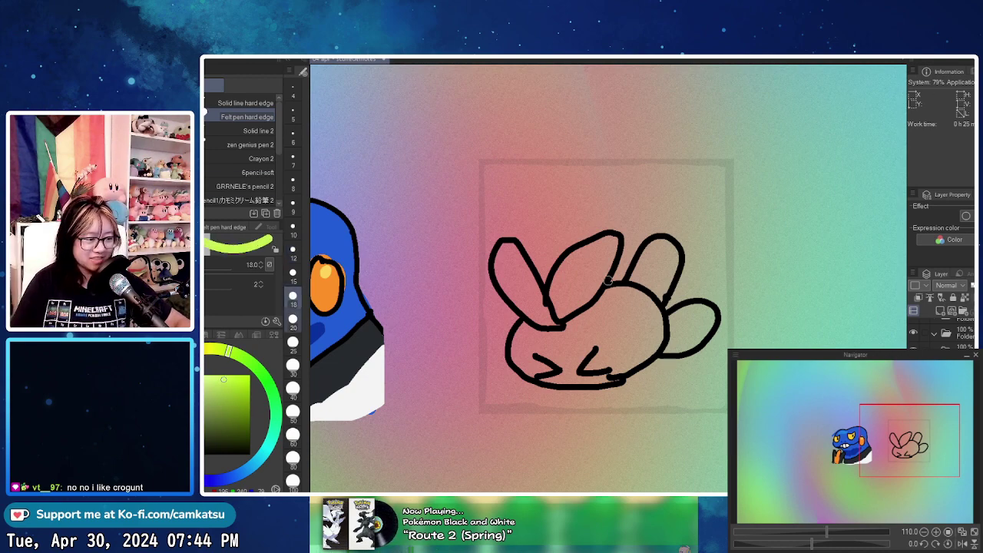
pyautogui.moveTo(549, 339)
pyautogui.mouseDown()
pyautogui.moveTo(535, 312)
pyautogui.moveTo(495, 342)
pyautogui.moveTo(487, 335)
pyautogui.moveTo(568, 307)
pyautogui.moveTo(607, 323)
pyautogui.moveTo(580, 367)
pyautogui.moveTo(639, 301)
pyautogui.mouseUp()
pyautogui.scroll(3, 534, 313)
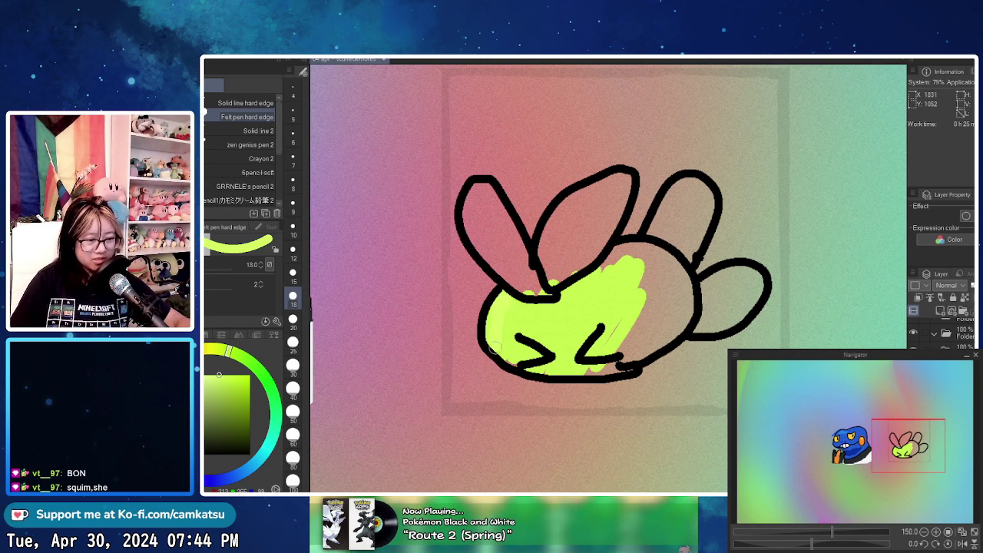
pyautogui.moveTo(516, 309)
pyautogui.mouseDown()
pyautogui.moveTo(543, 320)
pyautogui.moveTo(543, 347)
pyautogui.moveTo(619, 271)
pyautogui.moveTo(577, 382)
pyautogui.moveTo(662, 331)
pyautogui.moveTo(617, 353)
pyautogui.moveTo(635, 299)
pyautogui.moveTo(685, 302)
pyautogui.moveTo(674, 331)
pyautogui.moveTo(605, 278)
pyautogui.moveTo(681, 283)
pyautogui.moveTo(634, 259)
pyautogui.mouseUp()
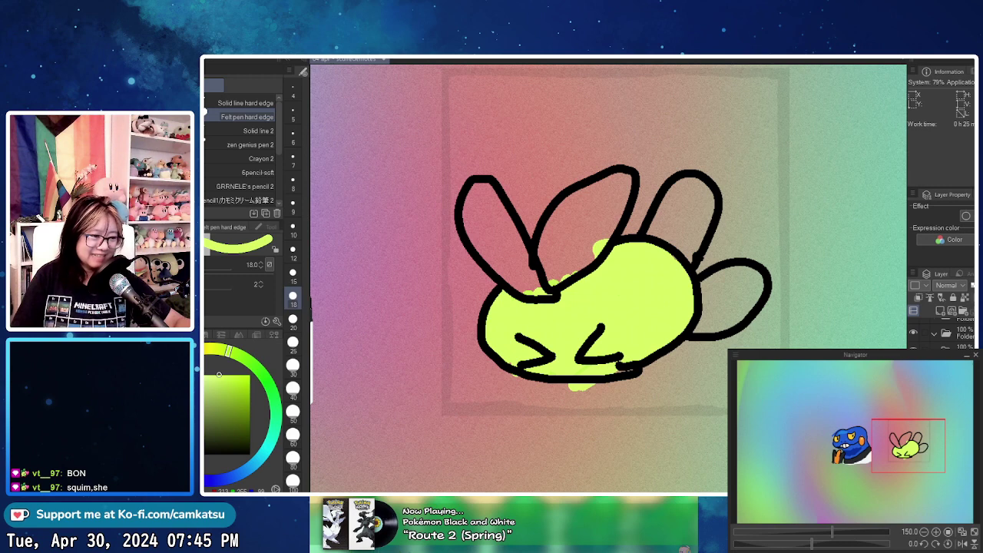
# - Pick a darker green and color in the two leaf-shaped ears
pyautogui.moveTo(250, 362); pyautogui.dragTo(260, 370)
pyautogui.moveTo(241, 401); pyautogui.dragTo(240, 414)
pyautogui.moveTo(478, 189)
pyautogui.mouseDown()
pyautogui.moveTo(497, 265)
pyautogui.moveTo(530, 296)
pyautogui.moveTo(541, 277)
pyautogui.moveTo(547, 294)
pyautogui.moveTo(571, 209)
pyautogui.moveTo(612, 224)
pyautogui.moveTo(593, 247)
pyautogui.moveTo(623, 170)
pyautogui.moveTo(595, 192)
pyautogui.mouseUp()
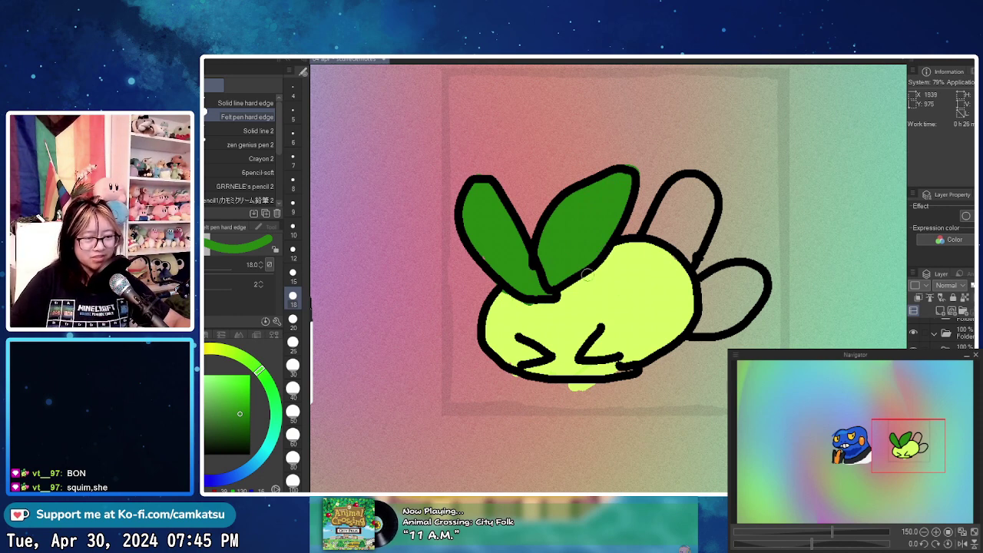
# - Color the two rounded limbs behind the body orange, refilling them in a slightly brighter orange with Hard fill
pyautogui.click(185, 354)
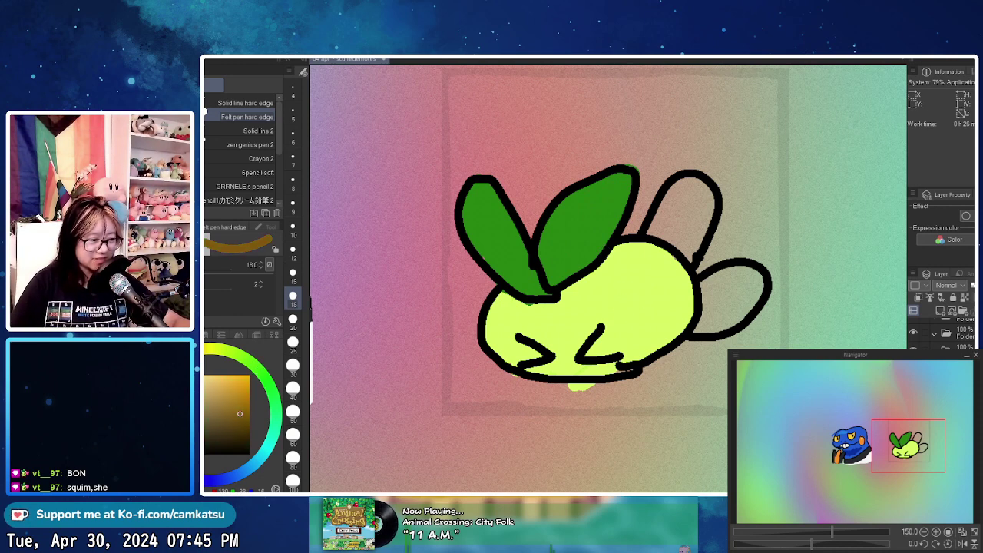
pyautogui.moveTo(246, 390); pyautogui.dragTo(250, 384)
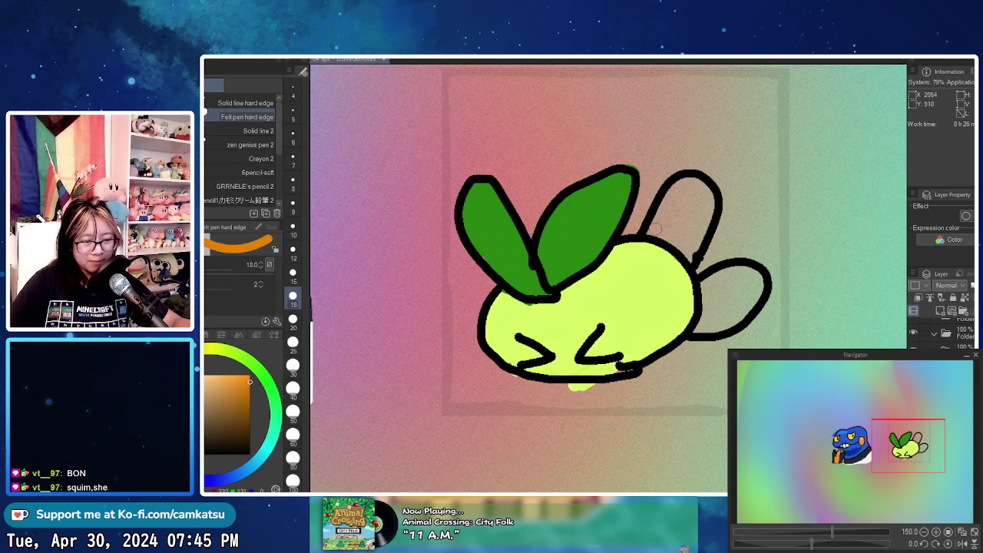
pyautogui.moveTo(653, 234)
pyautogui.mouseDown()
pyautogui.moveTo(674, 191)
pyautogui.moveTo(656, 241)
pyautogui.moveTo(674, 240)
pyautogui.moveTo(686, 256)
pyautogui.moveTo(688, 246)
pyautogui.moveTo(677, 251)
pyautogui.moveTo(665, 237)
pyautogui.moveTo(671, 247)
pyautogui.moveTo(684, 186)
pyautogui.mouseUp()
pyautogui.moveTo(708, 300)
pyautogui.mouseDown()
pyautogui.moveTo(710, 322)
pyautogui.moveTo(725, 280)
pyautogui.moveTo(749, 284)
pyautogui.moveTo(712, 315)
pyautogui.moveTo(722, 305)
pyautogui.mouseUp()
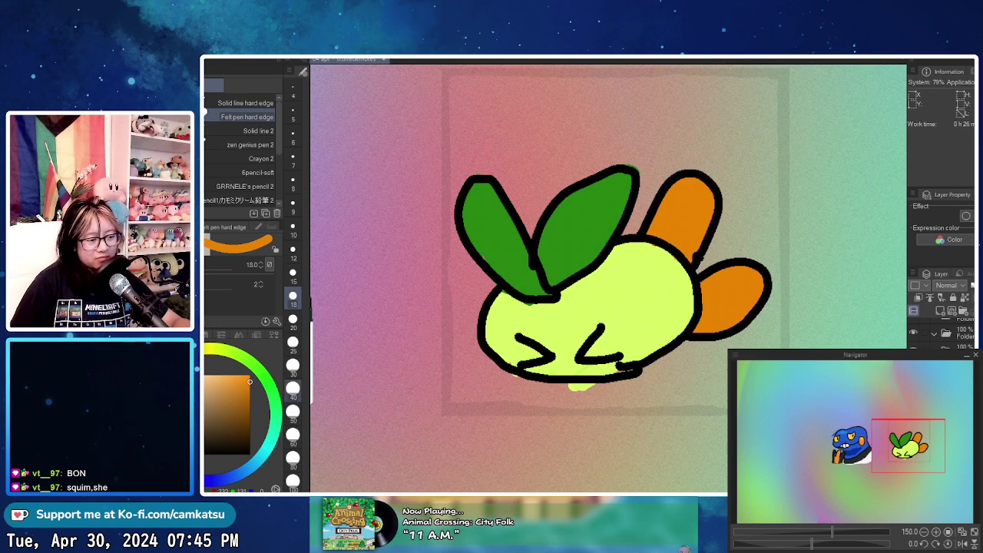
pyautogui.click(249, 378)
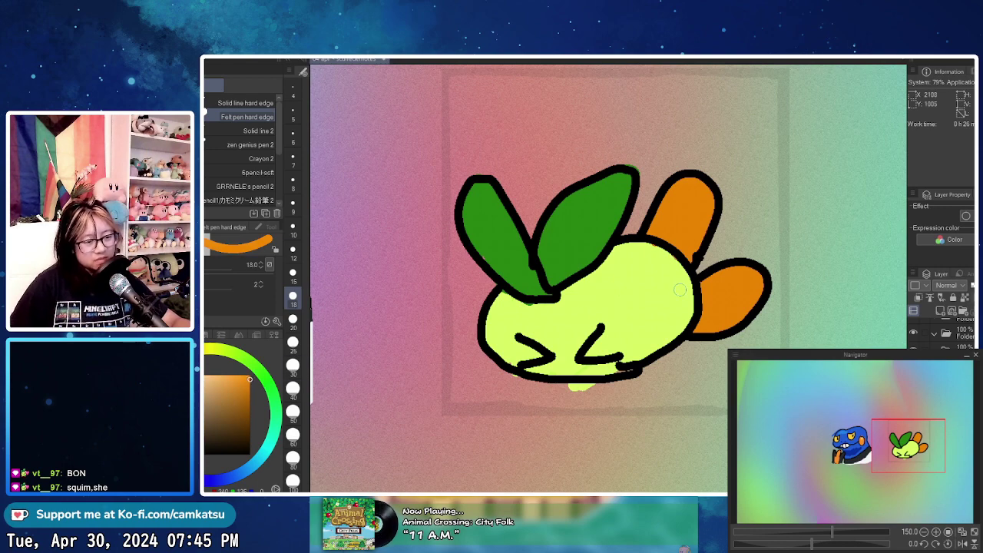
pyautogui.press('g')
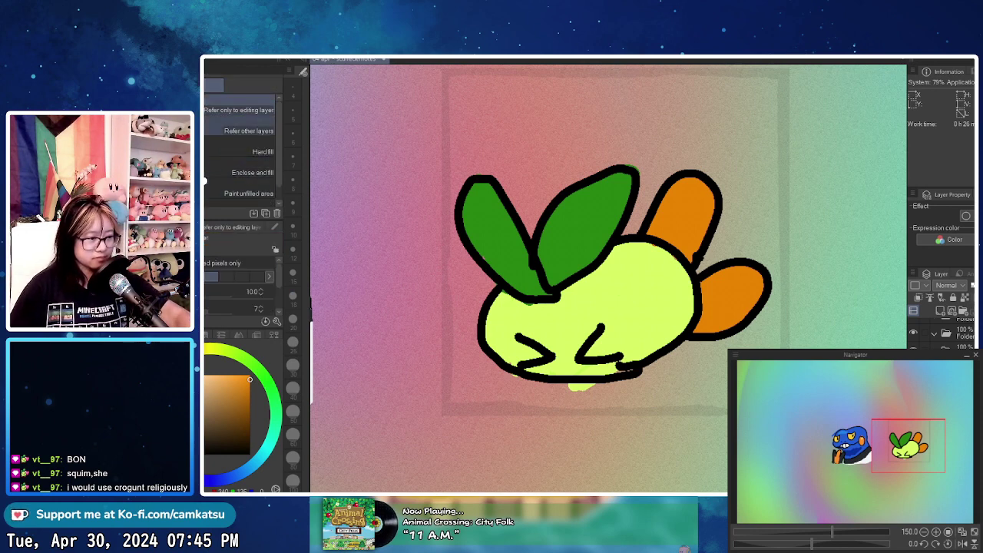
pyautogui.click(244, 131)
pyautogui.click(244, 151)
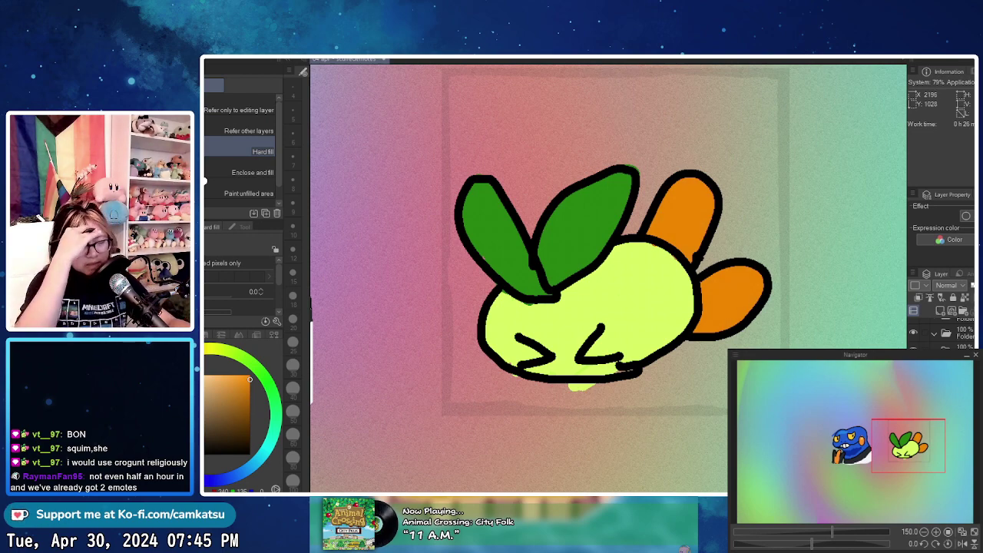
# - Paint two short orange stripes on each of the bean's cheeks with the Felt pen hard edge brush
pyautogui.press('b')
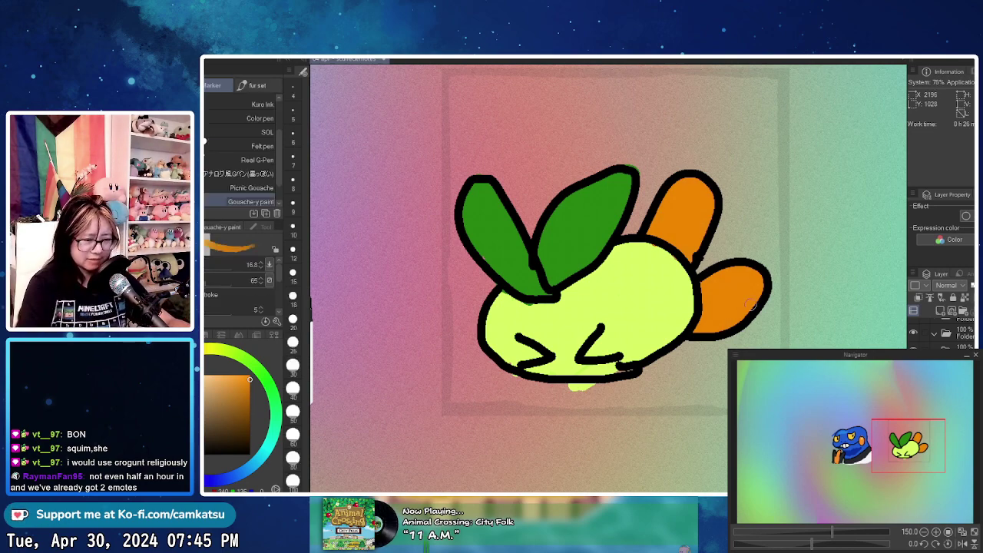
pyautogui.moveTo(623, 330); pyautogui.dragTo(649, 321)
pyautogui.moveTo(628, 337)
pyautogui.mouseDown()
pyautogui.moveTo(654, 340)
pyautogui.moveTo(649, 322)
pyautogui.moveTo(659, 340)
pyautogui.mouseUp()
pyautogui.hotkey('ctrl', 'z')
pyautogui.hotkey('ctrl', 'z')
pyautogui.hotkey('ctrl', 'z')
pyautogui.press('p')
pyautogui.moveTo(486, 330)
pyautogui.mouseDown()
pyautogui.moveTo(507, 338)
pyautogui.moveTo(511, 360)
pyautogui.mouseUp()
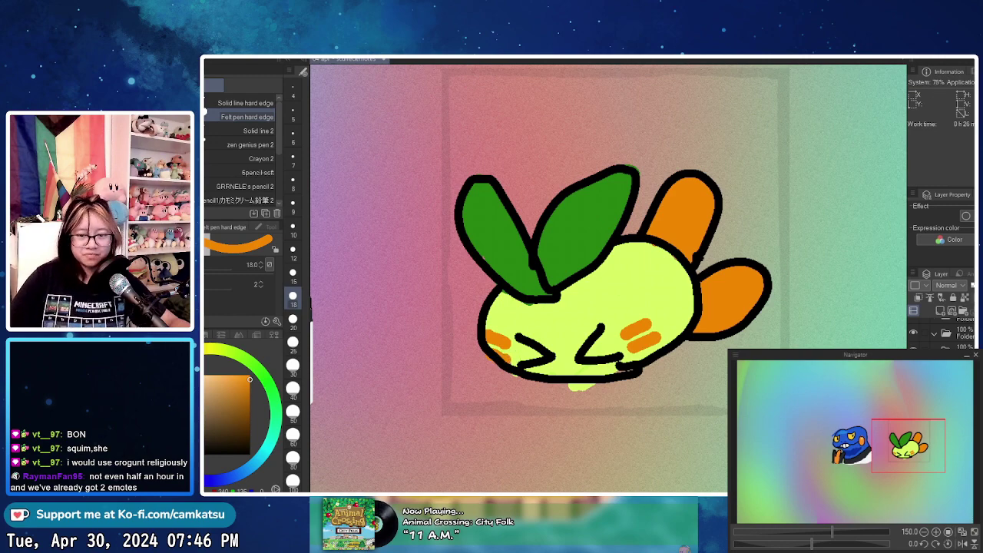
# - Sample the ear green, darken it, and tint the line art dark green at the ears' base, the lower cheek edge and the body's limb-side edge
pyautogui.scroll(-4, 893, 332)
pyautogui.scroll(-4, 768, 263)
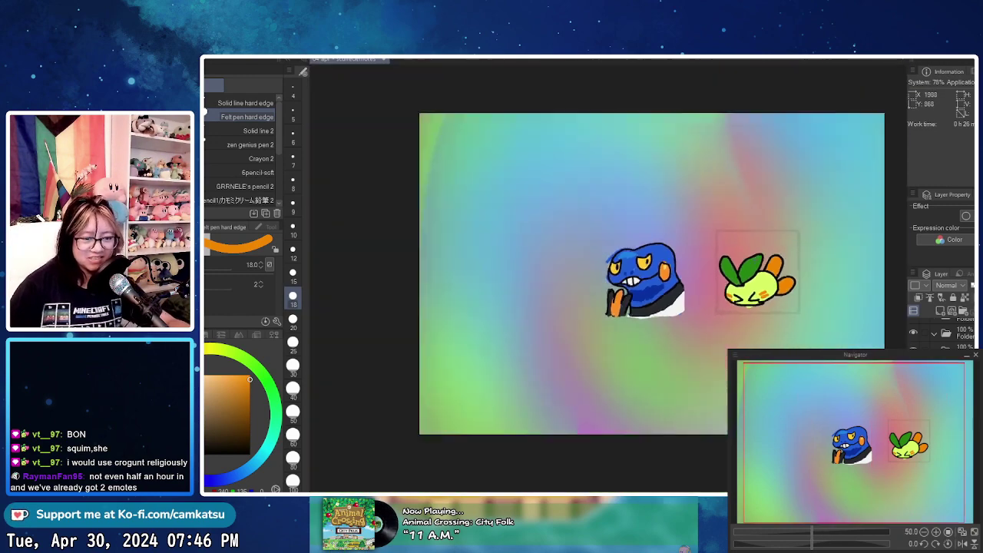
pyautogui.moveTo(782, 258); pyautogui.dragTo(674, 284)
pyautogui.scroll(3, 670, 301)
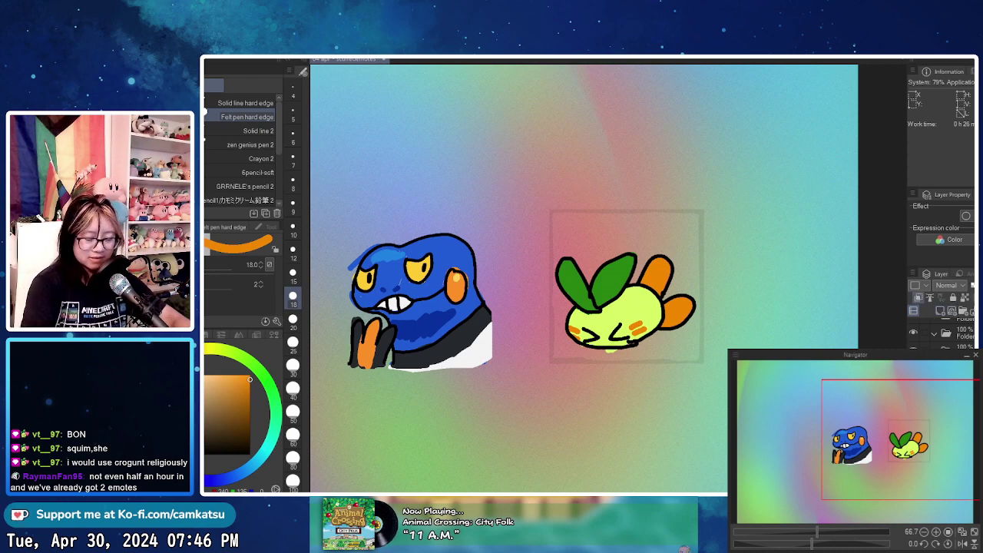
pyautogui.scroll(5, 607, 291)
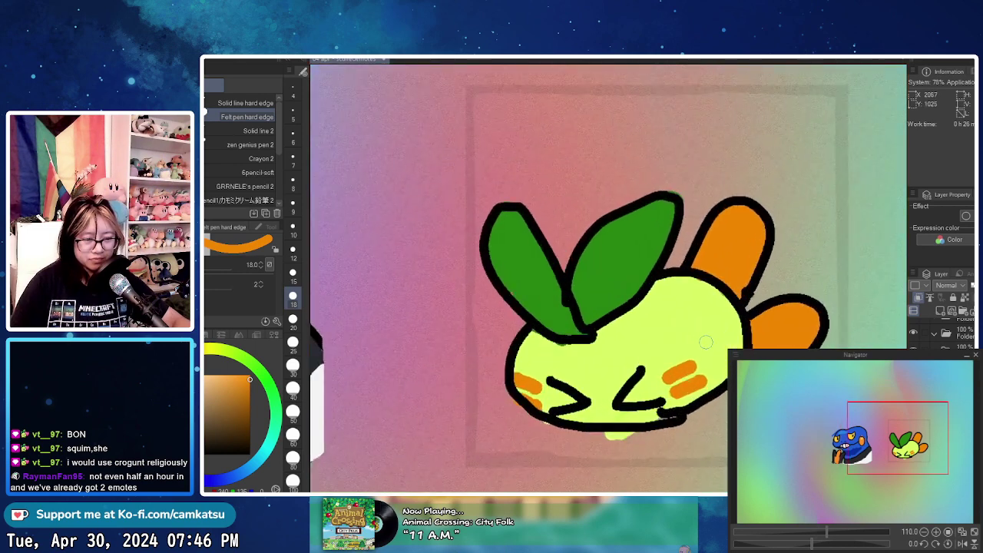
pyautogui.moveTo(696, 339); pyautogui.dragTo(616, 304)
pyautogui.keyDown('alt'); pyautogui.click(525, 245); pyautogui.keyUp('alt')
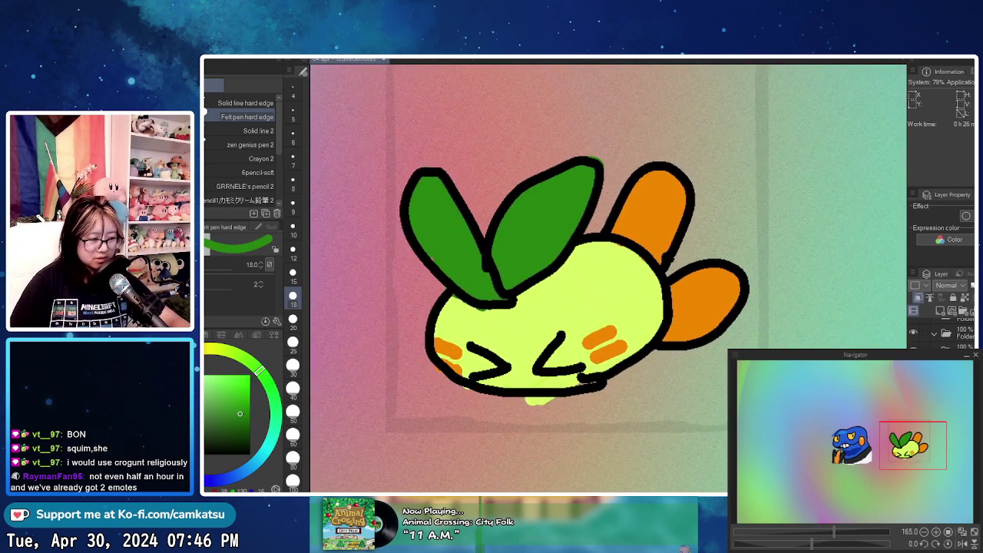
pyautogui.moveTo(248, 434); pyautogui.dragTo(250, 434)
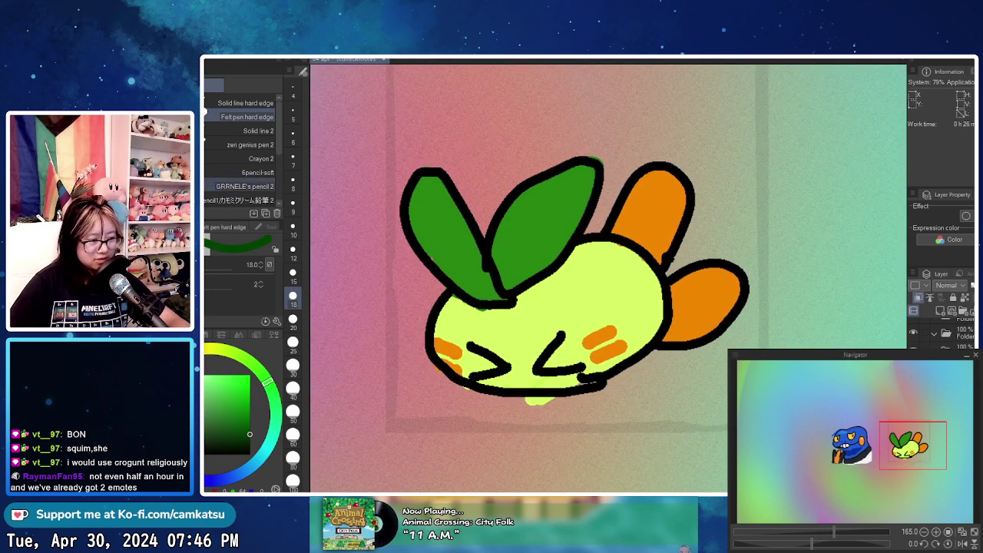
pyautogui.moveTo(487, 270)
pyautogui.mouseDown()
pyautogui.moveTo(509, 307)
pyautogui.moveTo(457, 303)
pyautogui.moveTo(469, 292)
pyautogui.moveTo(460, 290)
pyautogui.moveTo(492, 302)
pyautogui.mouseUp()
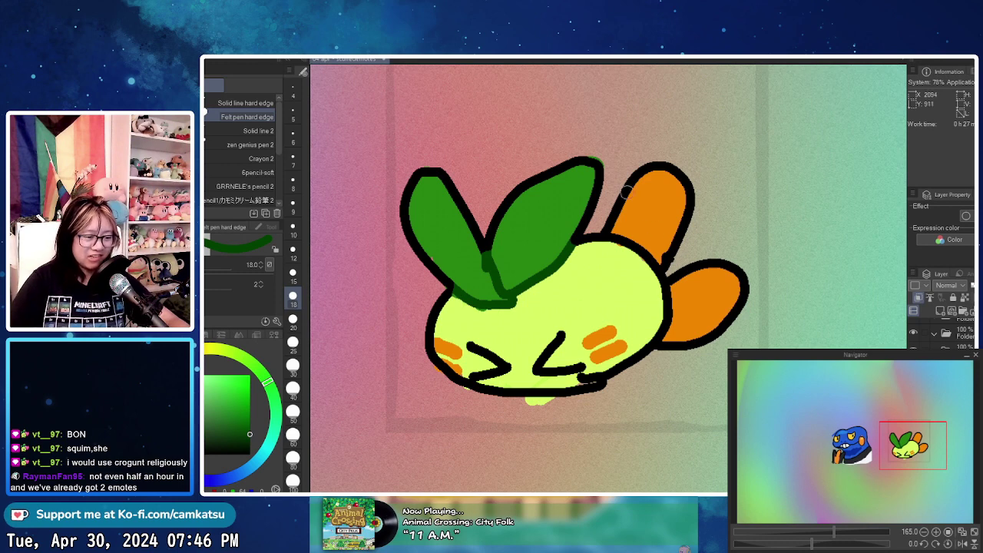
pyautogui.moveTo(581, 378); pyautogui.dragTo(612, 369)
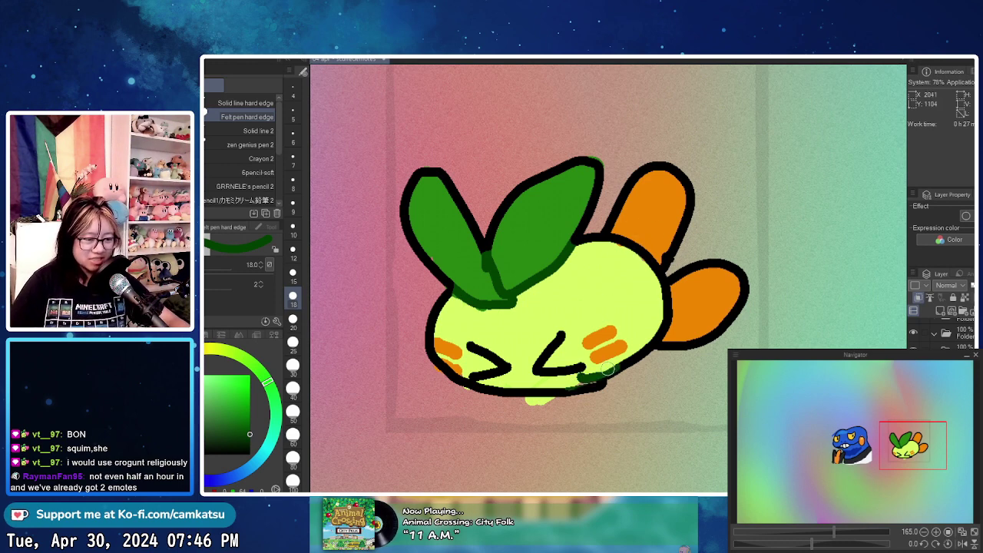
pyautogui.moveTo(609, 237)
pyautogui.mouseDown()
pyautogui.moveTo(657, 262)
pyautogui.moveTo(645, 274)
pyautogui.moveTo(666, 272)
pyautogui.moveTo(660, 337)
pyautogui.mouseUp()
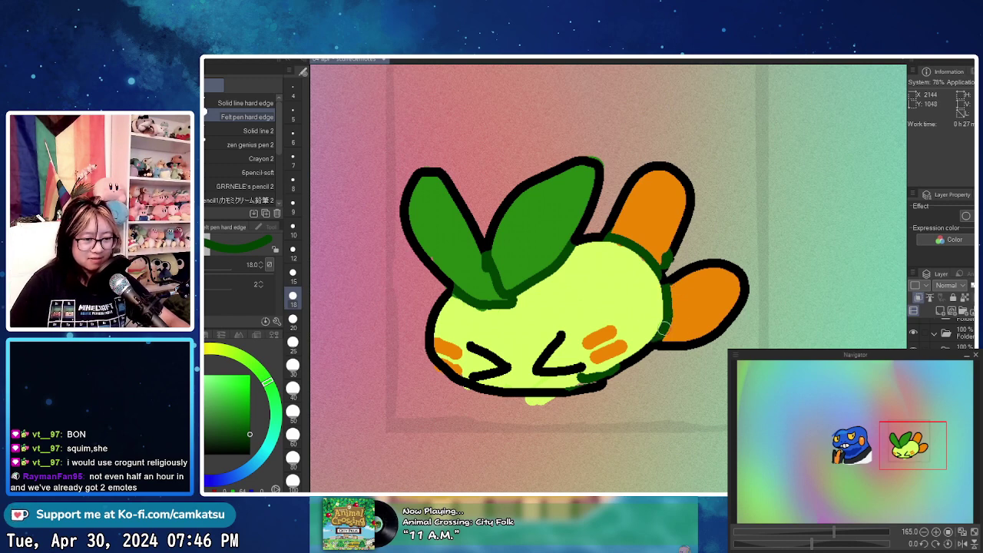
# - Try tinting the line art where the two orange limbs meet a dark reddish-brown, and erase along that joint
pyautogui.click(170, 362)
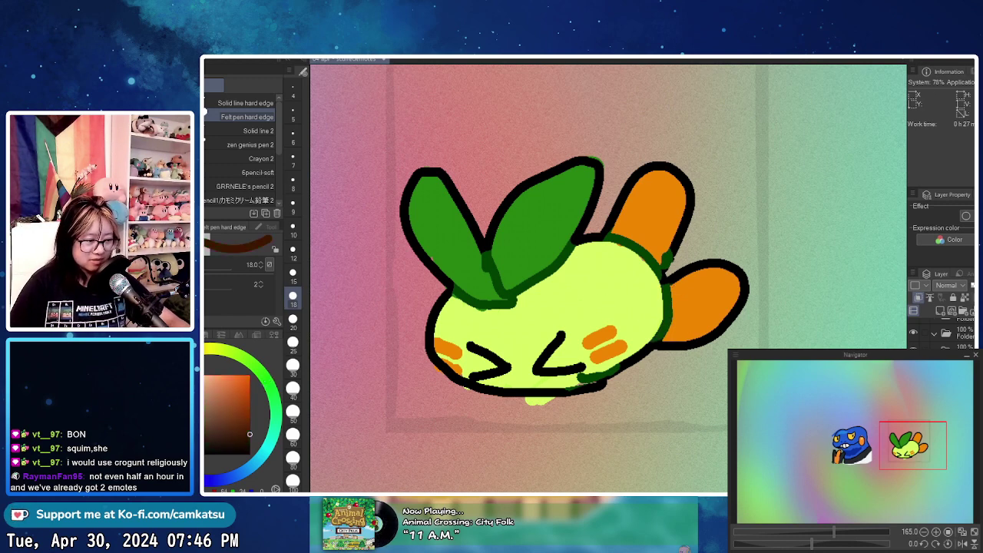
pyautogui.moveTo(250, 433); pyautogui.dragTo(249, 422)
pyautogui.moveTo(660, 252)
pyautogui.mouseDown()
pyautogui.moveTo(670, 283)
pyautogui.moveTo(689, 267)
pyautogui.mouseUp()
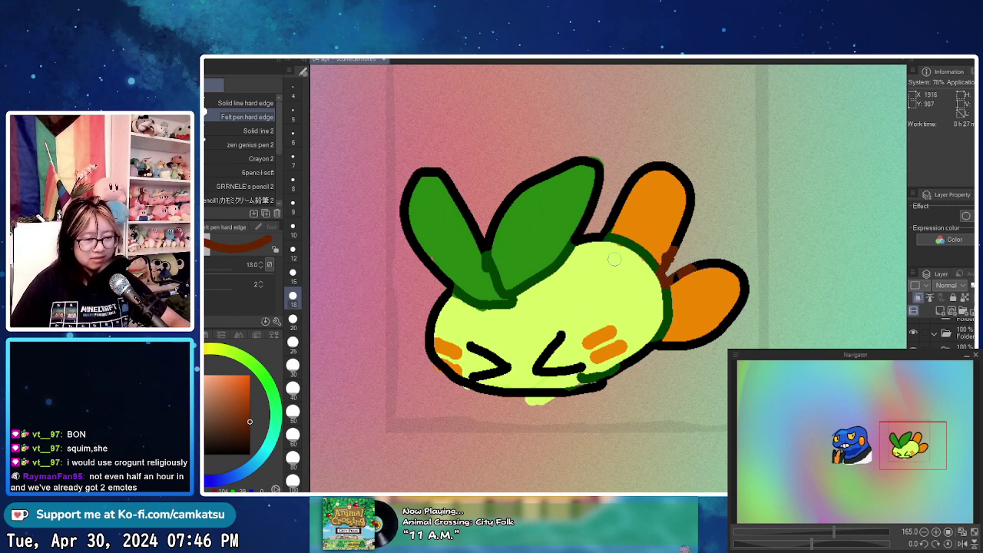
pyautogui.press('c')
pyautogui.moveTo(676, 241); pyautogui.dragTo(665, 285)
# - Sample the body's light yellow-green and touch up the dark green stroke along the bean's bottom edge below the cheek stripes
pyautogui.scroll(-3, 736, 225)
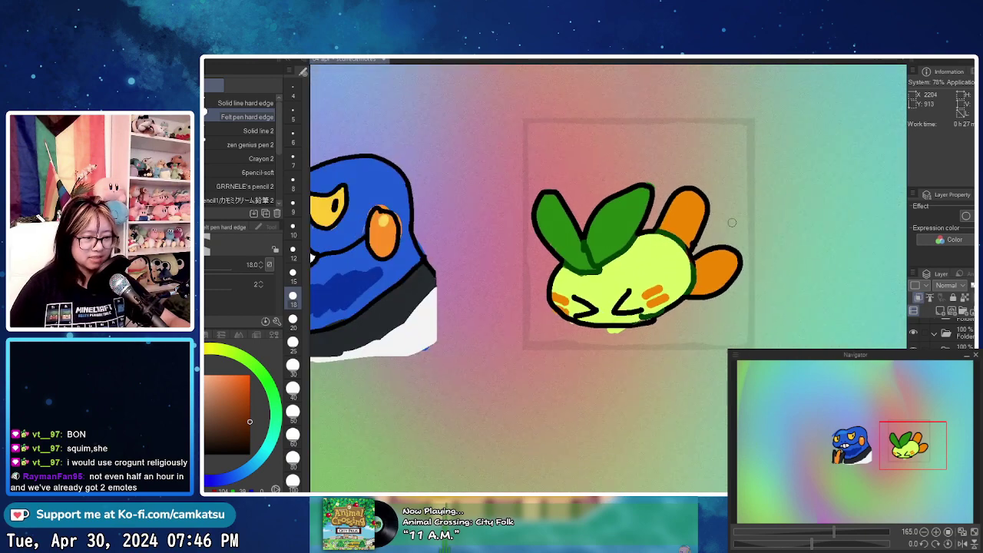
pyautogui.scroll(-1, 748, 200)
pyautogui.scroll(4, 748, 201)
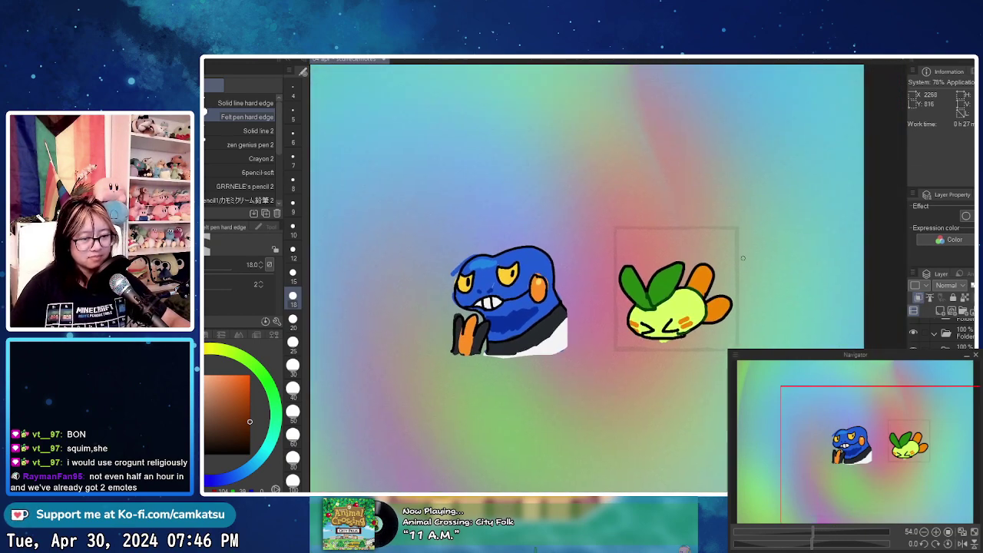
pyautogui.keyDown('alt'); pyautogui.click(719, 248); pyautogui.keyUp('alt')
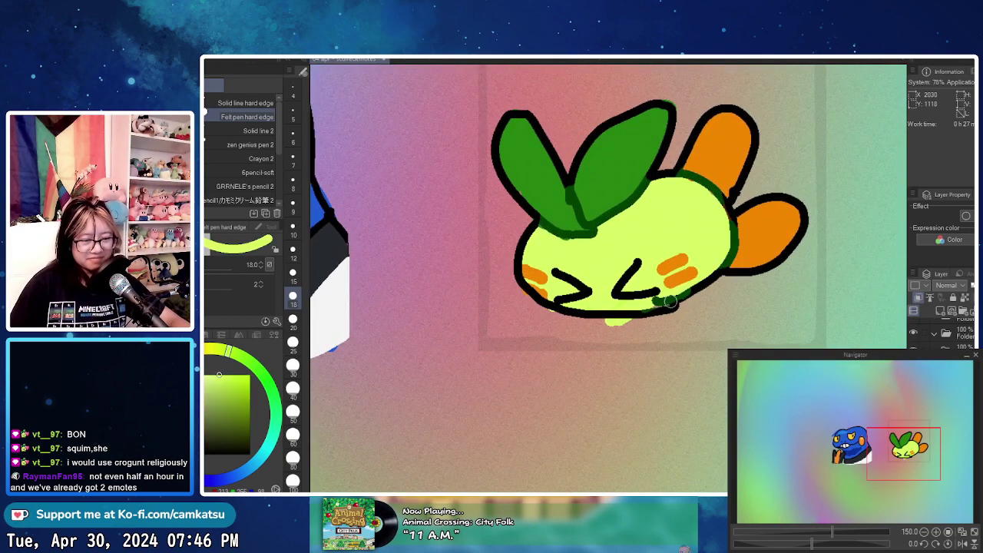
pyautogui.moveTo(671, 302); pyautogui.dragTo(674, 297)
# - Examine the colored bean emote beside the Croagunk, including a close look at the bean's bottom edge
pyautogui.scroll(-3, 862, 257)
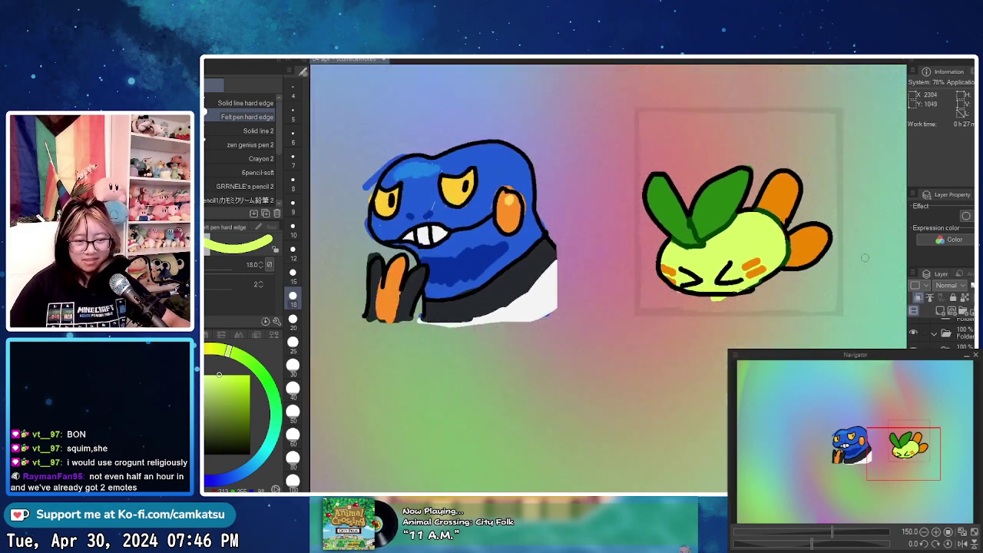
pyautogui.moveTo(865, 255); pyautogui.dragTo(694, 286)
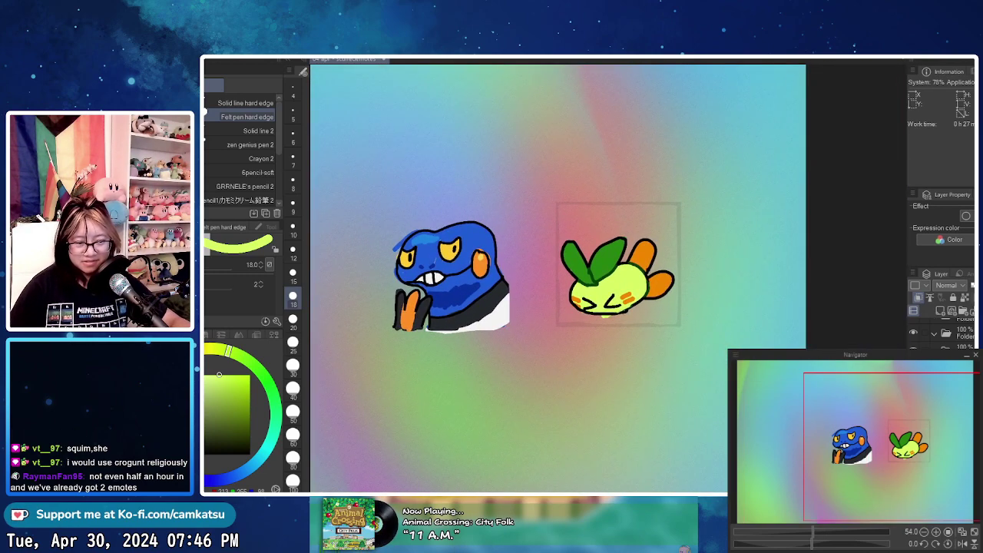
pyautogui.scroll(4, 611, 338)
pyautogui.scroll(5, 611, 339)
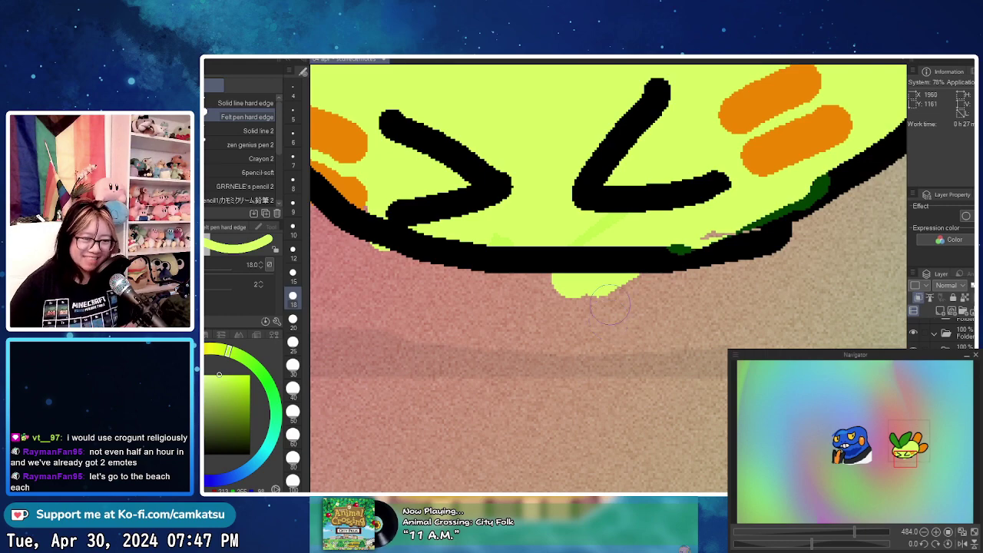
pyautogui.scroll(-7, 607, 311)
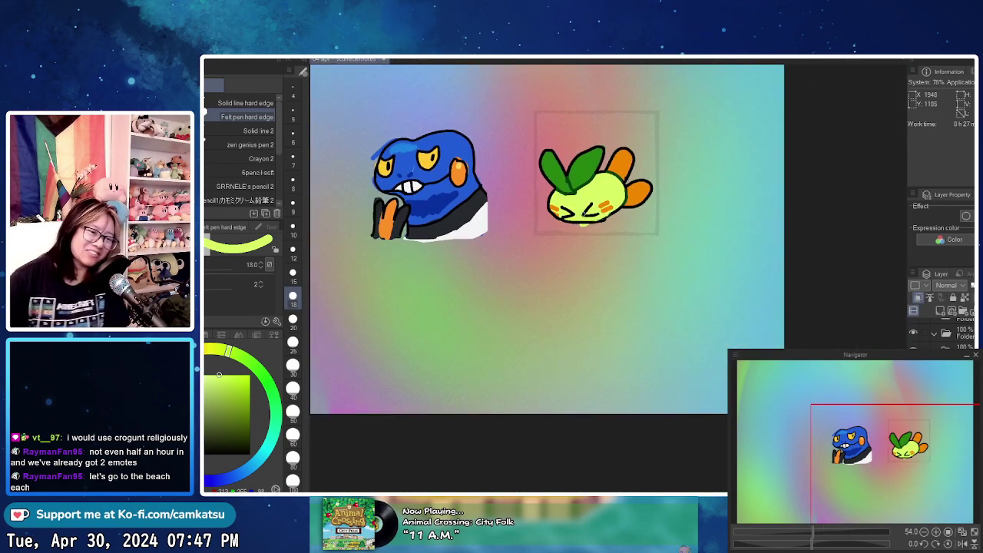
pyautogui.moveTo(665, 296); pyautogui.dragTo(793, 406)
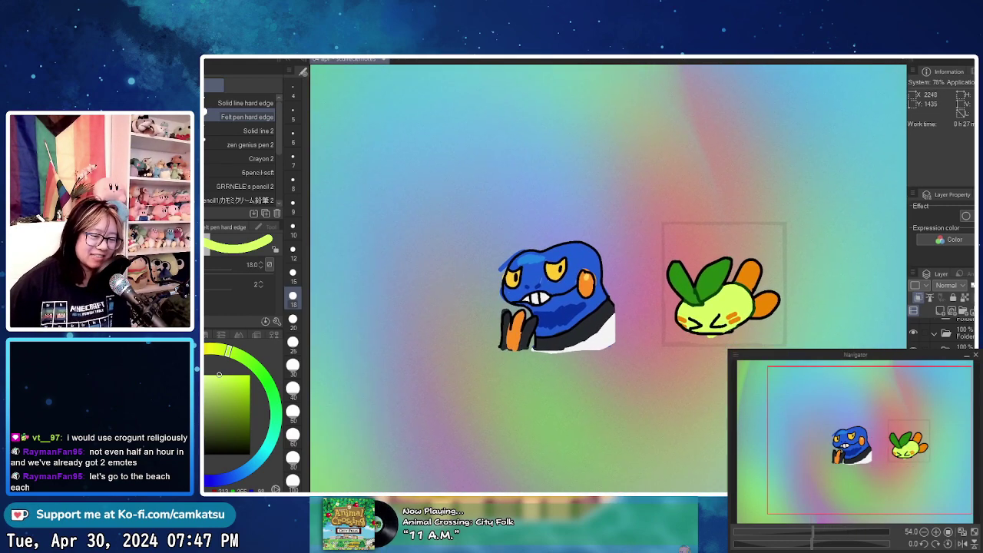
pyautogui.moveTo(712, 370); pyautogui.dragTo(737, 347)
pyautogui.scroll(-2, 737, 374)
pyautogui.scroll(-1, 607, 284)
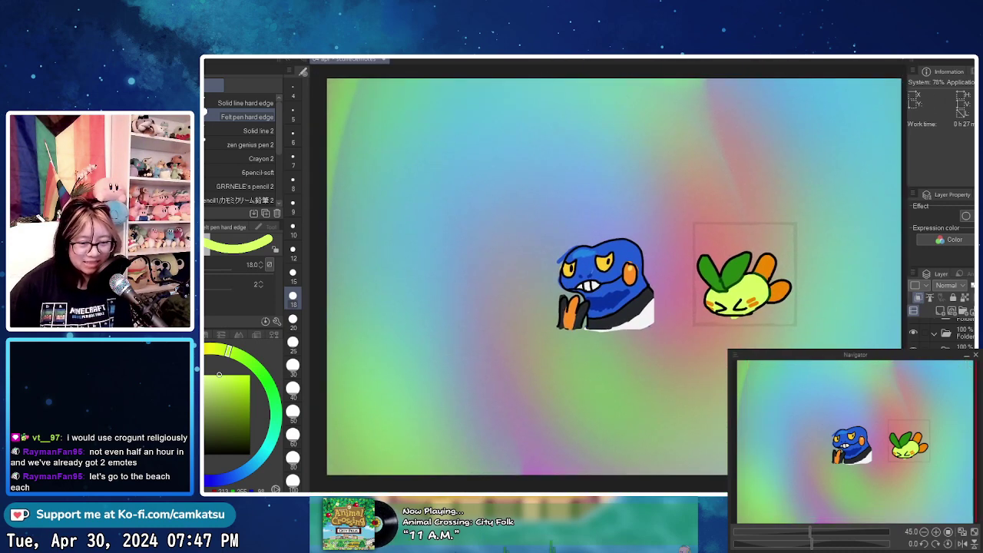
# - Move the square guide frame with Move layer from around the bean to the empty area on the other side of the Croagunk
pyautogui.click(960, 345)
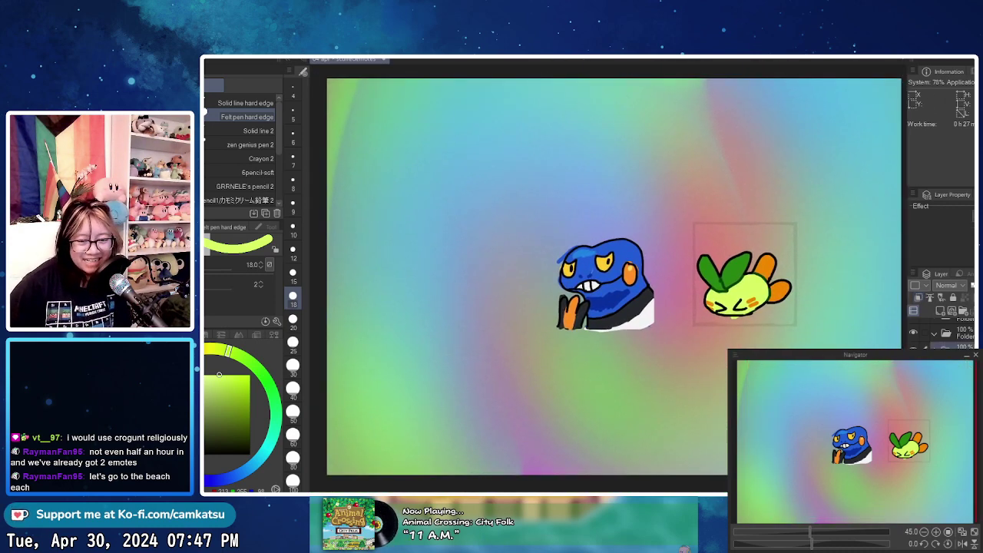
pyautogui.click(960, 333)
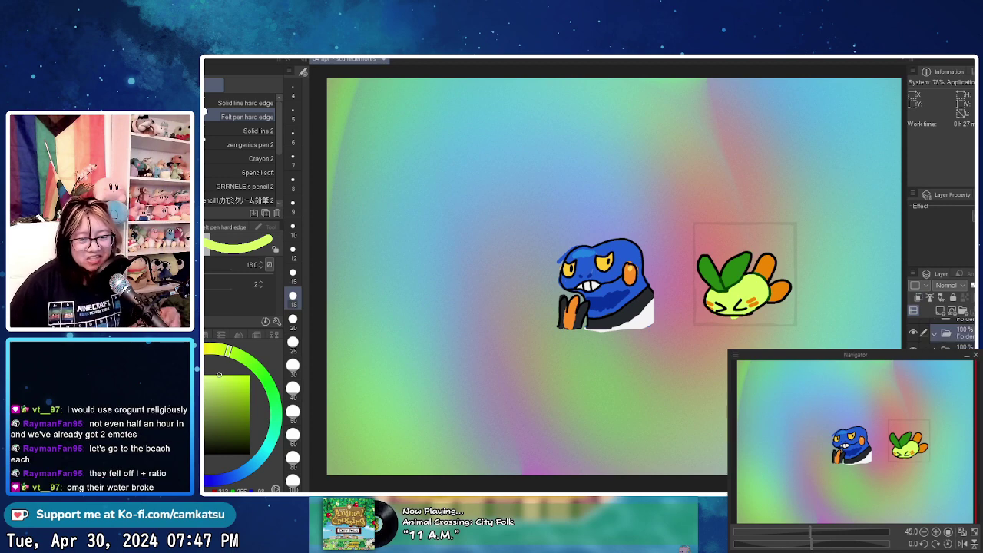
pyautogui.click(959, 361)
pyautogui.press('k')
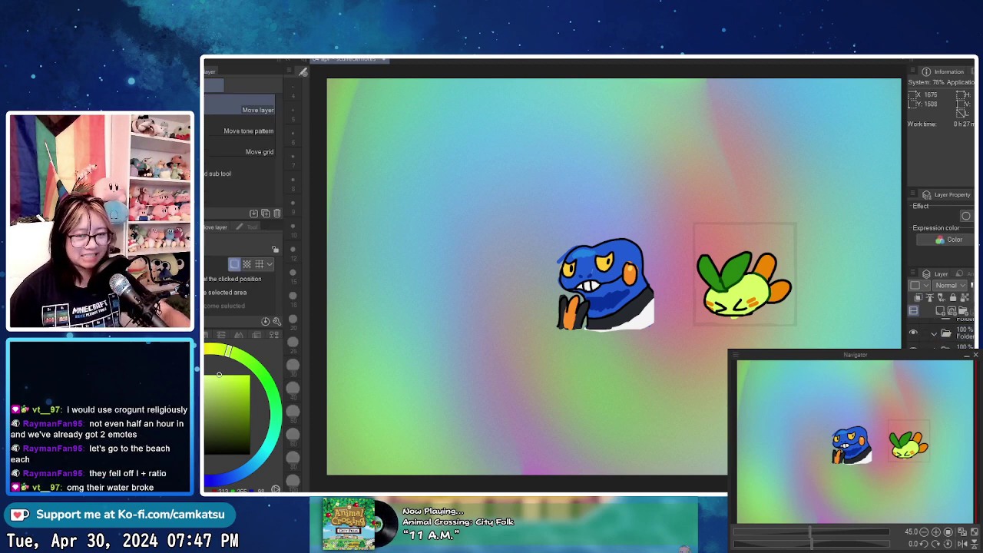
pyautogui.moveTo(782, 465); pyautogui.dragTo(504, 452)
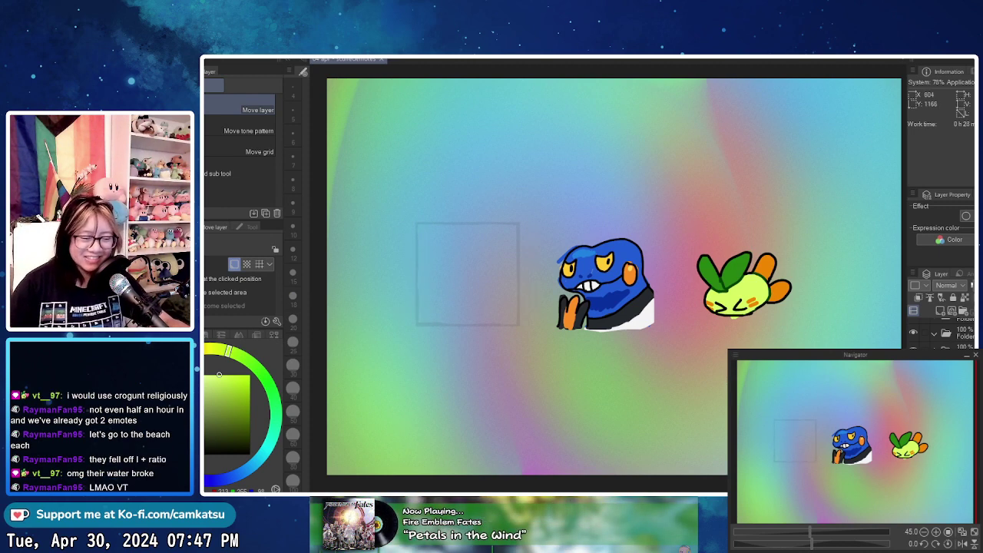
# - Select the drawing layer inside the bean folder and set the Felt pen hard edge brush to black at size 15
pyautogui.click(962, 346)
pyautogui.click(962, 333)
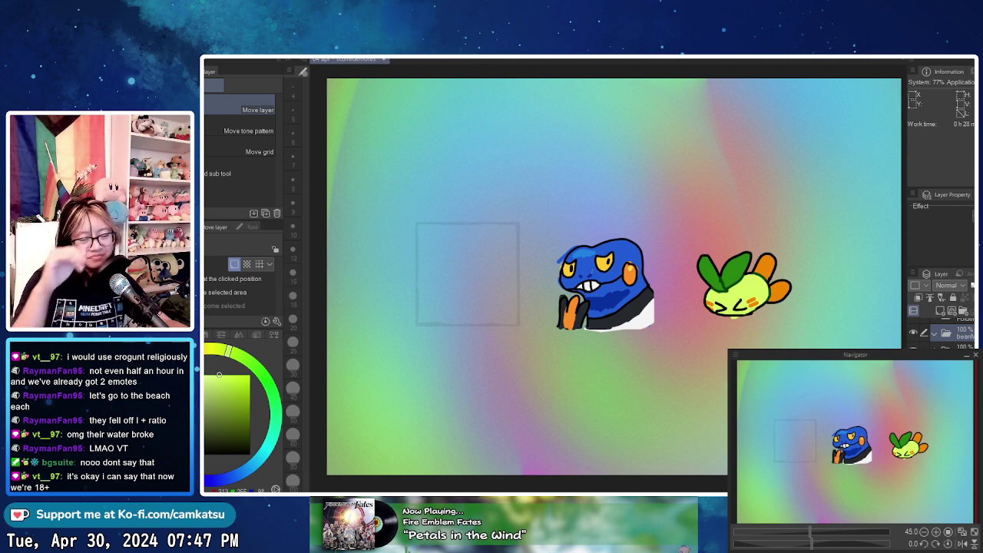
pyautogui.click(955, 347)
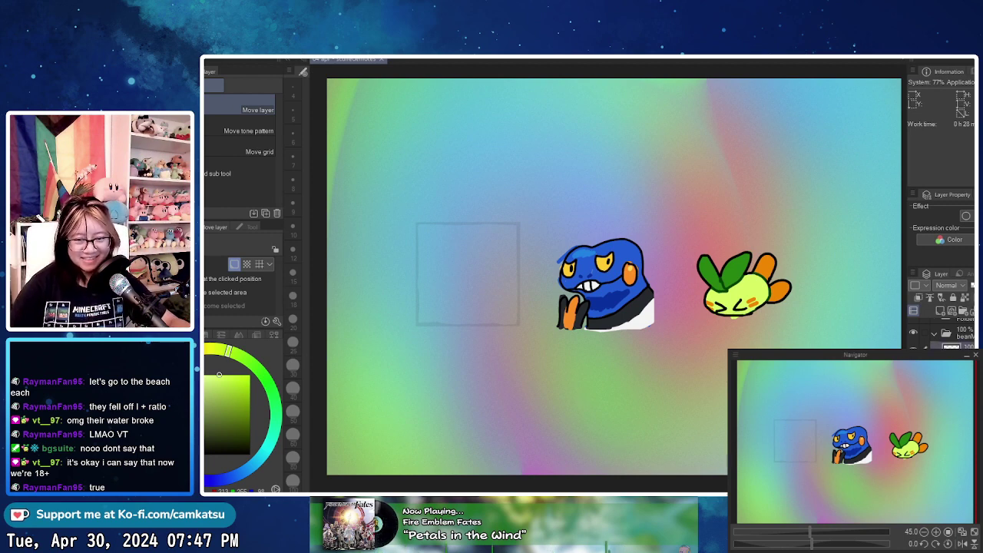
pyautogui.scroll(2, 556, 319)
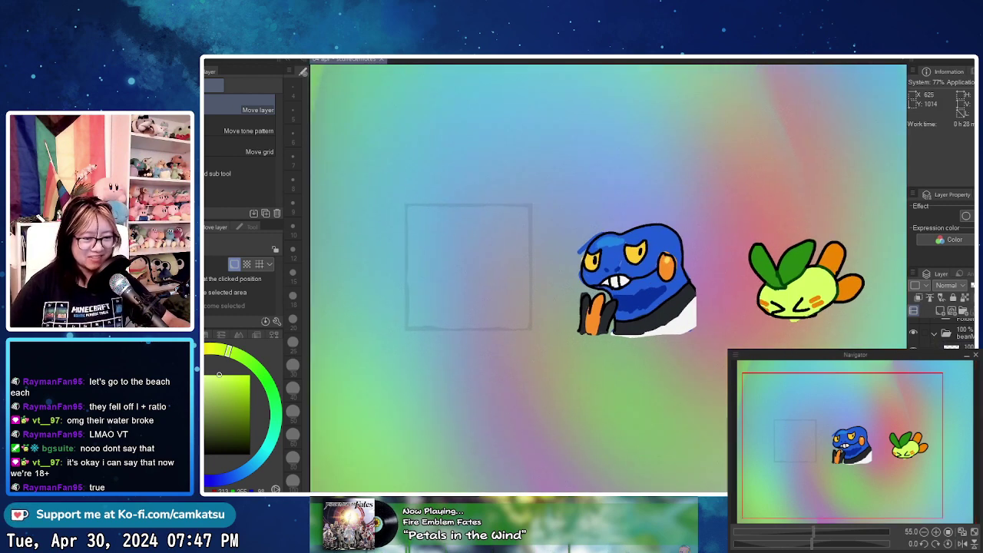
pyautogui.moveTo(384, 317); pyautogui.dragTo(467, 319)
pyautogui.scroll(4, 466, 318)
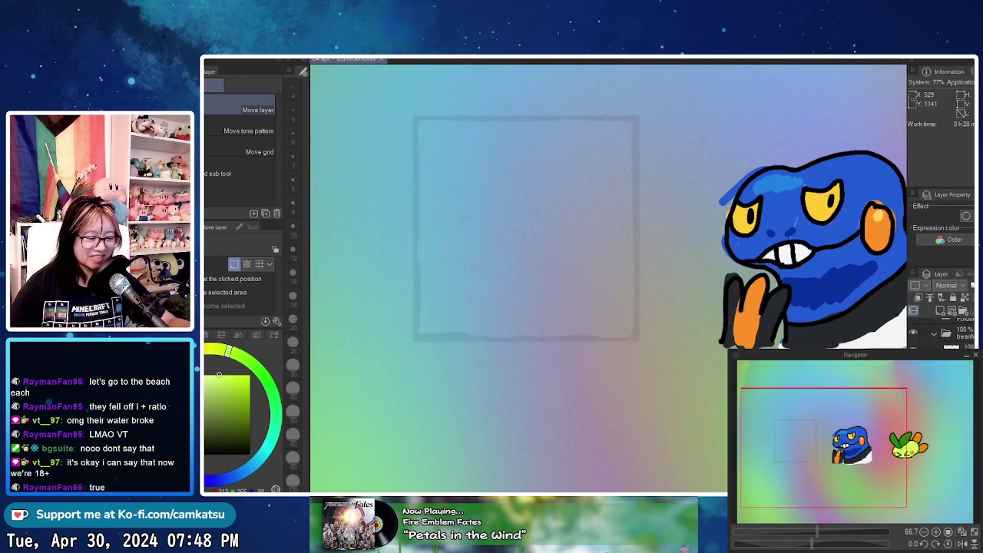
pyautogui.press('p')
pyautogui.press('p')
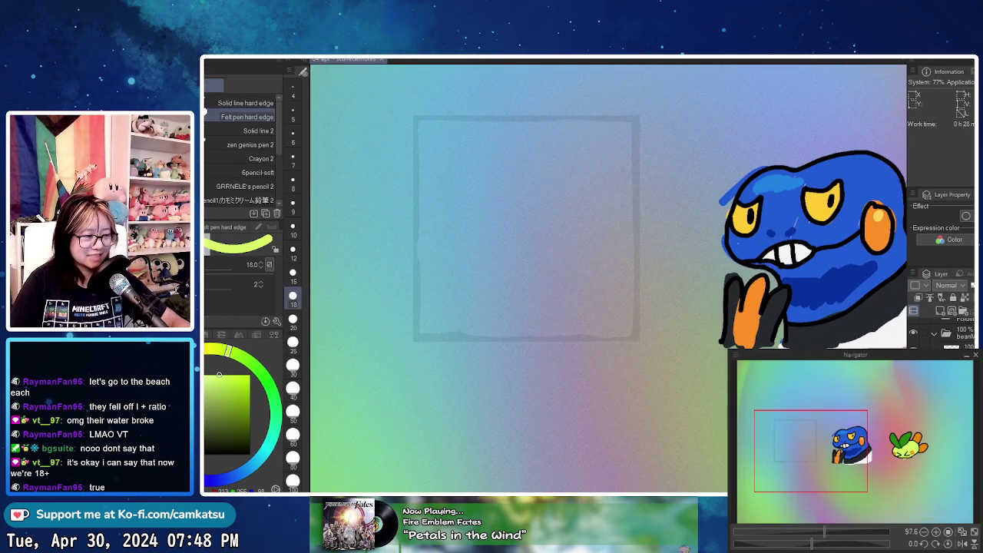
pyautogui.click(292, 275)
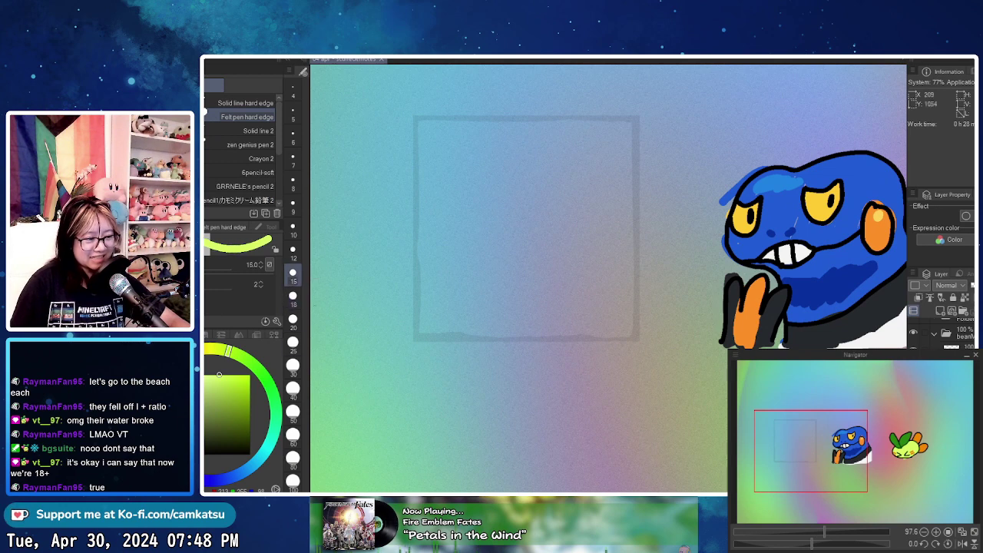
pyautogui.press('x')
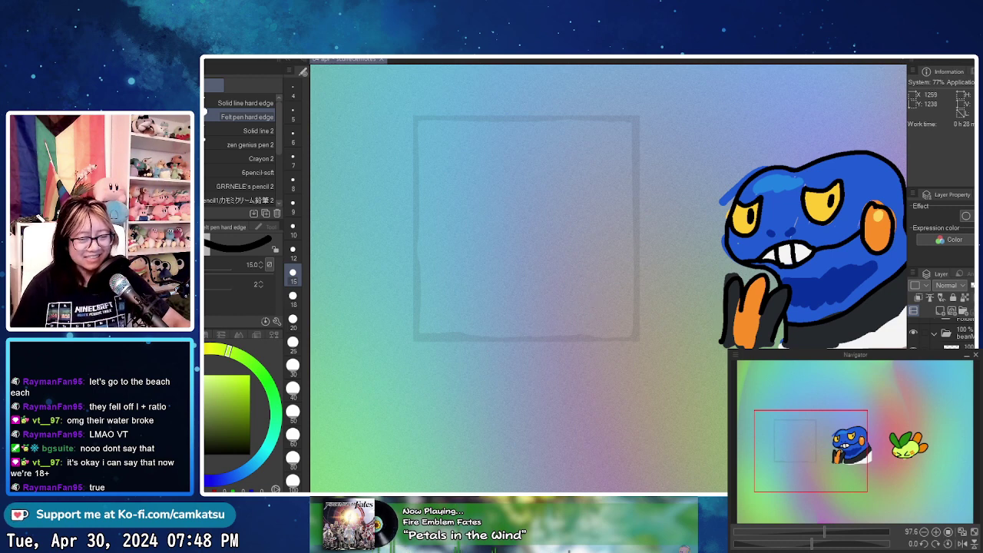
pyautogui.click(956, 346)
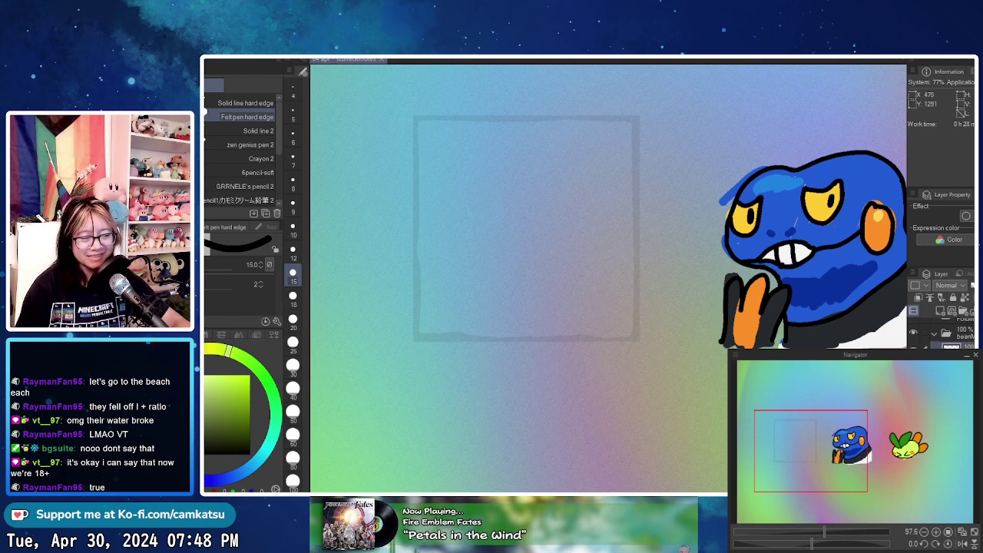
# - Try a black stroke inside the empty guide frame and undo it
pyautogui.moveTo(480, 282)
pyautogui.mouseDown()
pyautogui.moveTo(447, 336)
pyautogui.moveTo(488, 270)
pyautogui.moveTo(494, 305)
pyautogui.mouseUp()
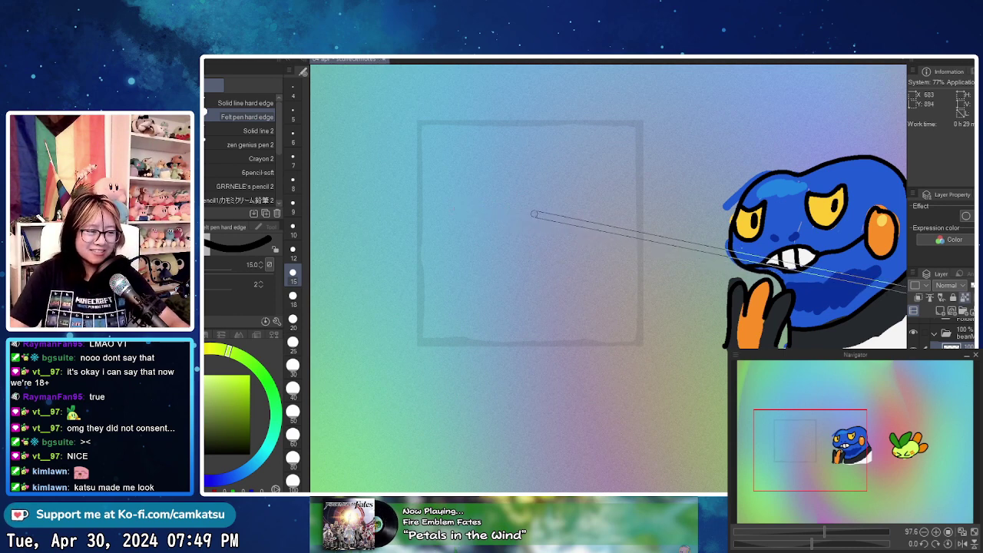
pyautogui.scroll(1, 535, 229)
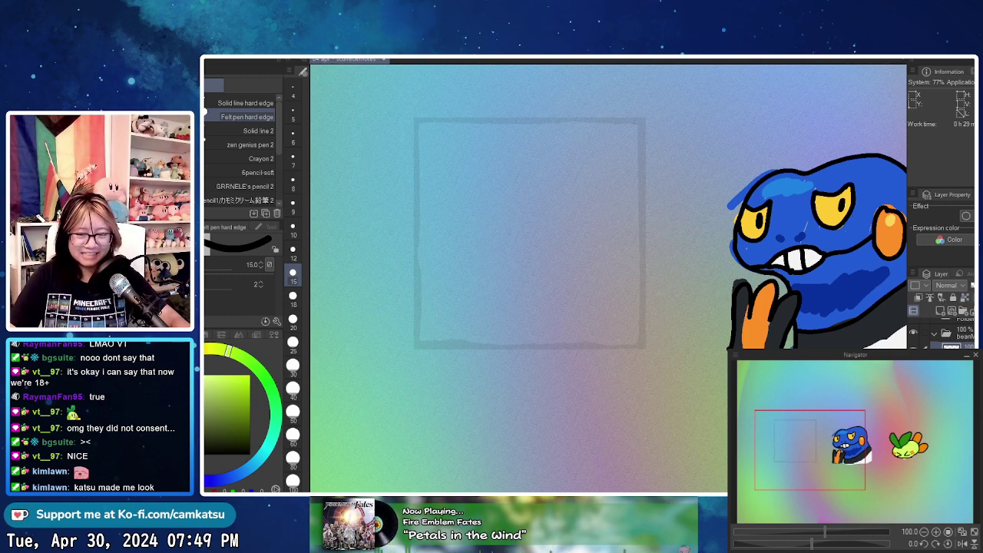
pyautogui.moveTo(497, 270)
pyautogui.mouseDown()
pyautogui.moveTo(553, 267)
pyautogui.moveTo(554, 309)
pyautogui.moveTo(595, 298)
pyautogui.mouseUp()
pyautogui.hotkey('ctrl', 'z')
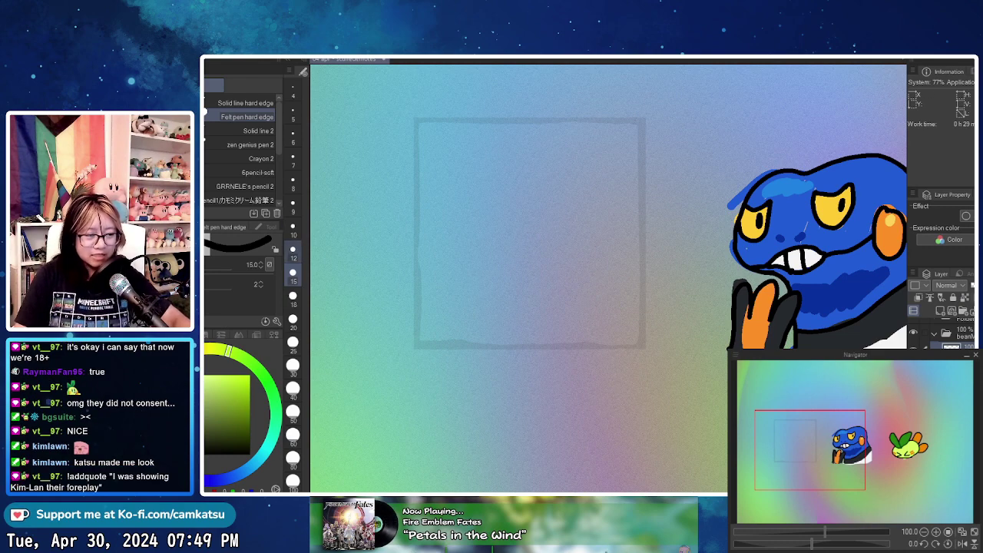
# - Reduce the brush size to 12, then test a black stroke just outside the guide frame and undo it
pyautogui.press('[')
pyautogui.moveTo(680, 186)
pyautogui.mouseDown()
pyautogui.moveTo(693, 205)
pyautogui.moveTo(680, 268)
pyautogui.mouseUp()
pyautogui.hotkey('ctrl', 'z')
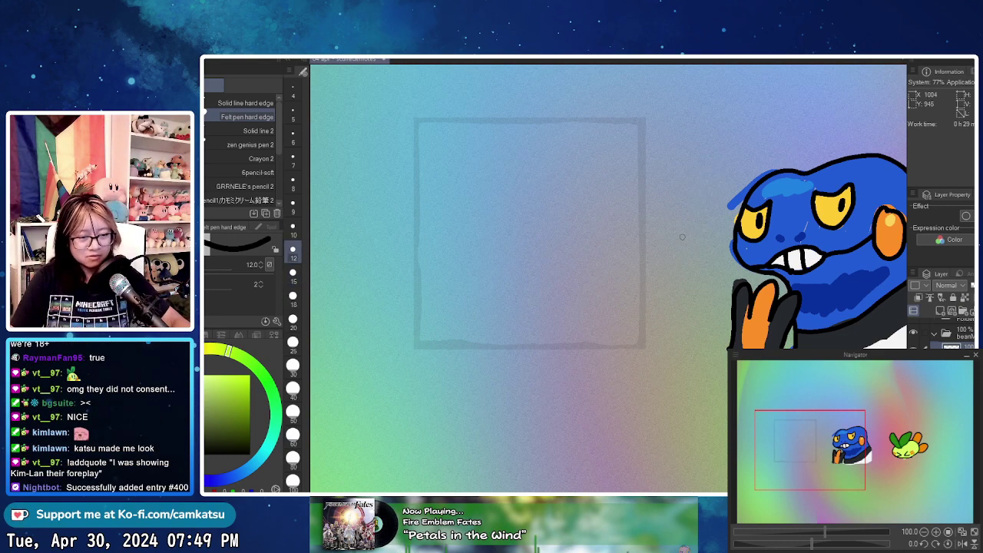
# - Draw Kirby's curved head outline with the bean's wavy mouth biting it, plus Kirby's two solid oval eyes, in black inside the guide frame
pyautogui.hotkey('ctrl', '+')
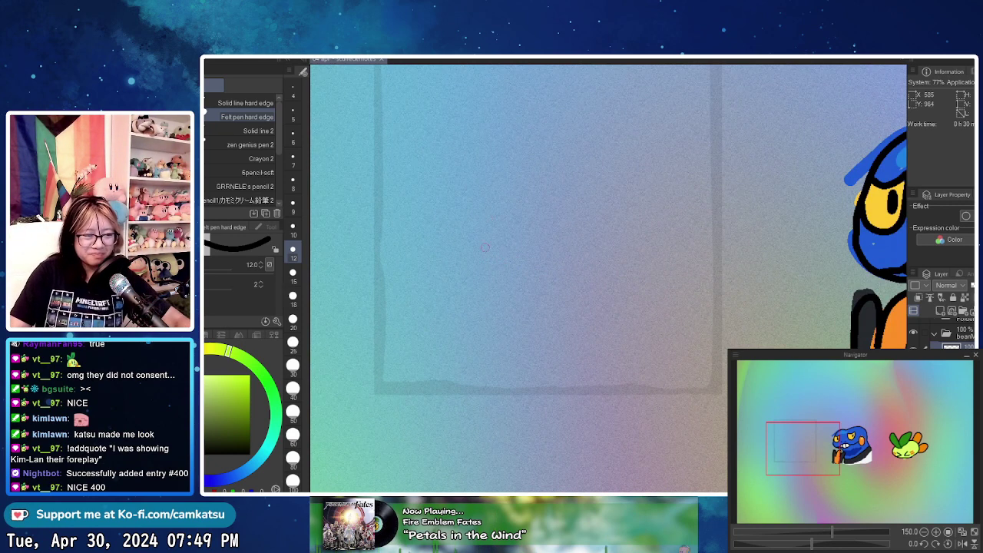
pyautogui.moveTo(558, 208); pyautogui.dragTo(575, 251)
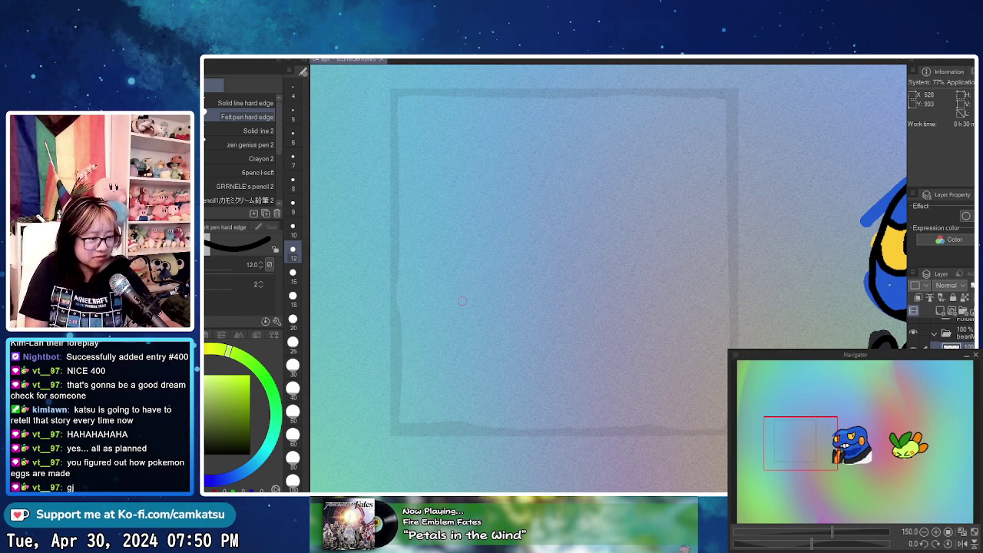
pyautogui.moveTo(474, 276)
pyautogui.mouseDown()
pyautogui.moveTo(502, 307)
pyautogui.moveTo(519, 291)
pyautogui.moveTo(530, 320)
pyautogui.moveTo(568, 302)
pyautogui.mouseUp()
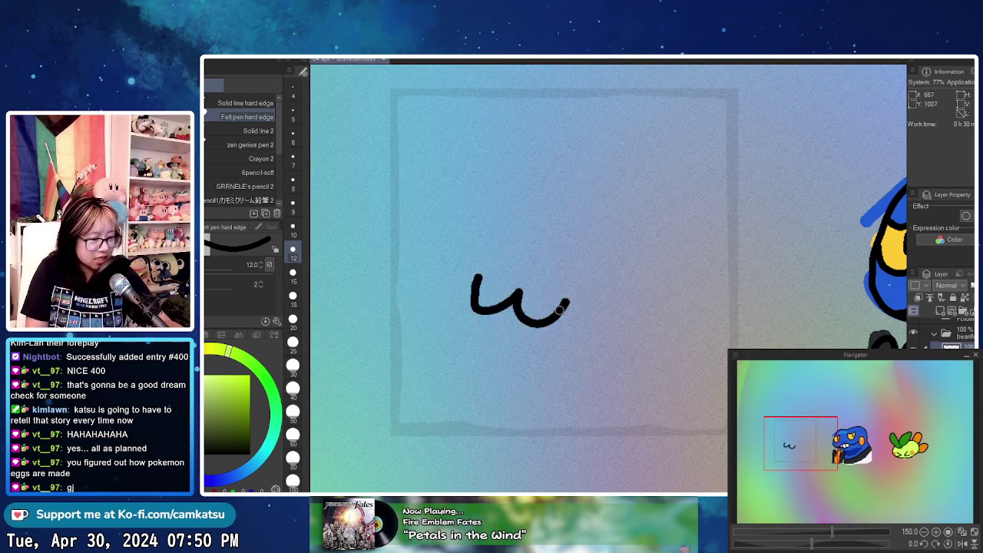
pyautogui.moveTo(398, 286); pyautogui.dragTo(472, 289)
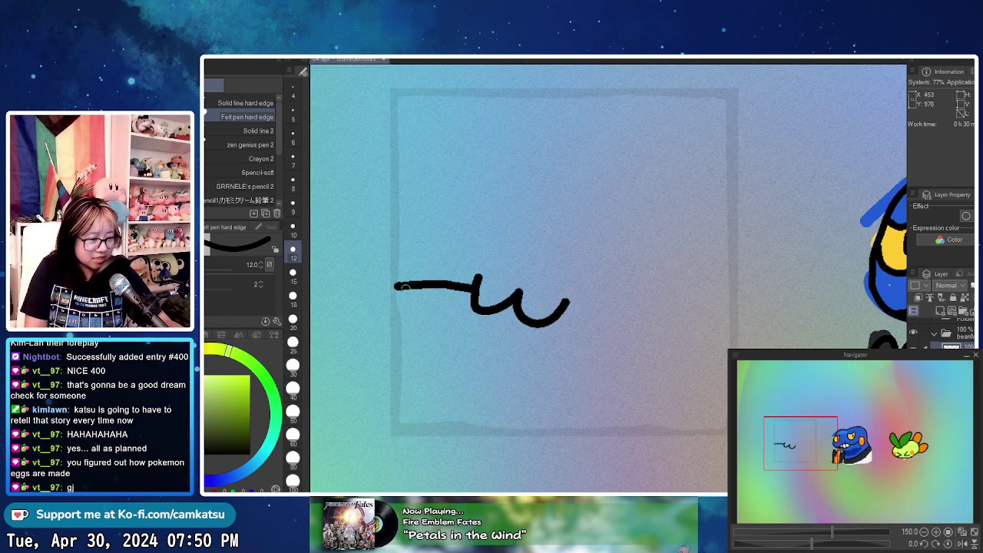
pyautogui.moveTo(396, 286); pyautogui.dragTo(386, 289)
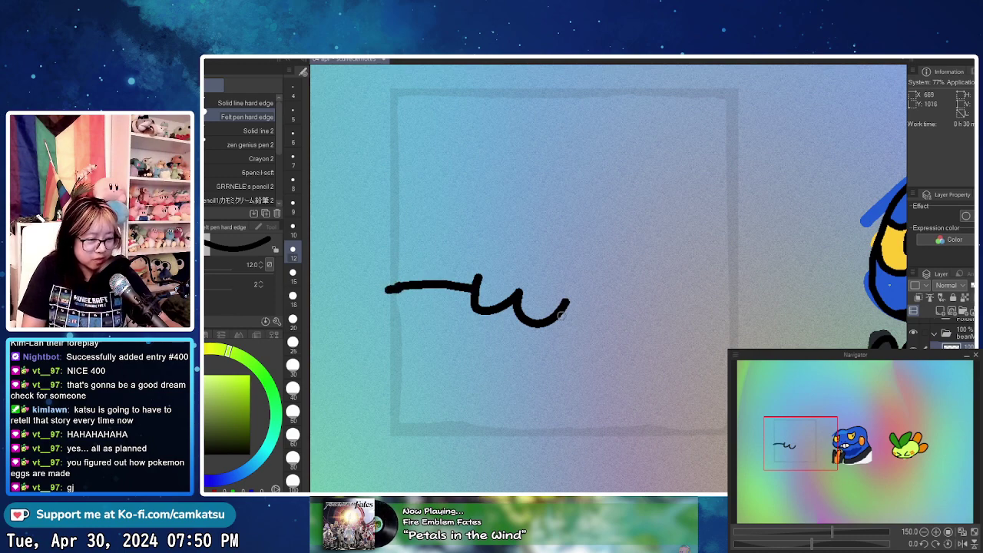
pyautogui.moveTo(569, 303)
pyautogui.mouseDown()
pyautogui.moveTo(586, 332)
pyautogui.moveTo(632, 429)
pyautogui.mouseUp()
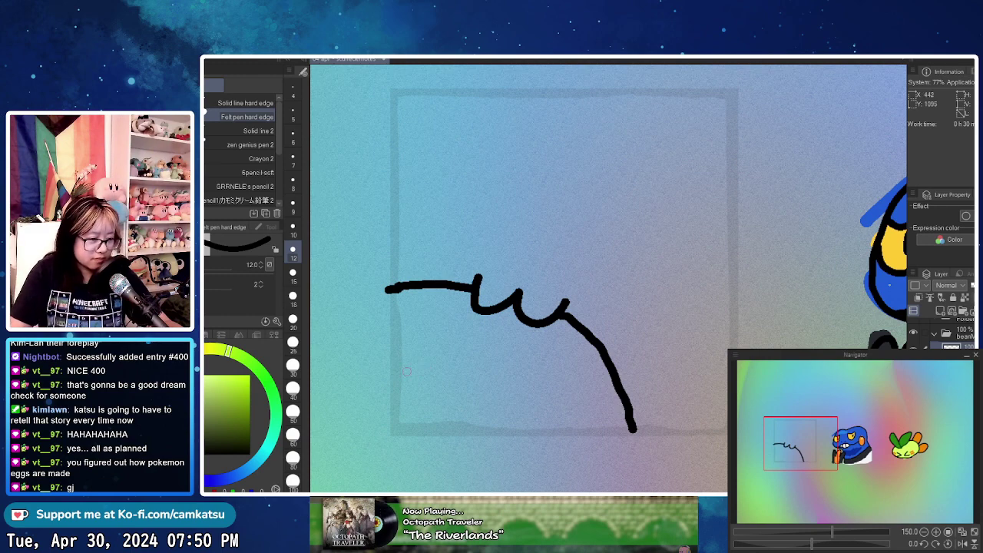
pyautogui.moveTo(433, 369)
pyautogui.mouseDown()
pyautogui.moveTo(424, 352)
pyautogui.moveTo(459, 405)
pyautogui.moveTo(426, 344)
pyautogui.moveTo(454, 398)
pyautogui.moveTo(448, 375)
pyautogui.moveTo(444, 381)
pyautogui.mouseUp()
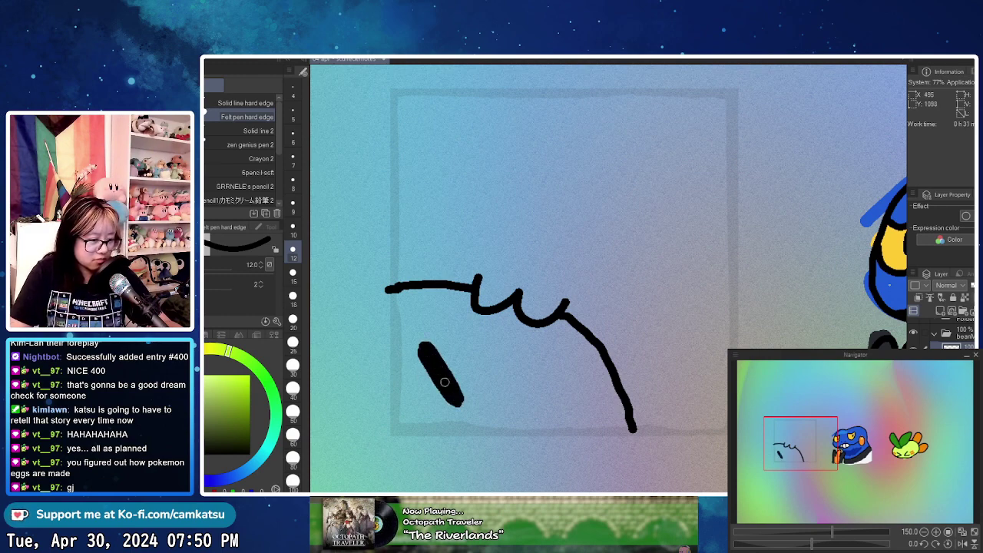
pyautogui.moveTo(491, 324)
pyautogui.mouseDown()
pyautogui.moveTo(499, 362)
pyautogui.moveTo(519, 382)
pyautogui.moveTo(488, 328)
pyautogui.moveTo(513, 373)
pyautogui.mouseUp()
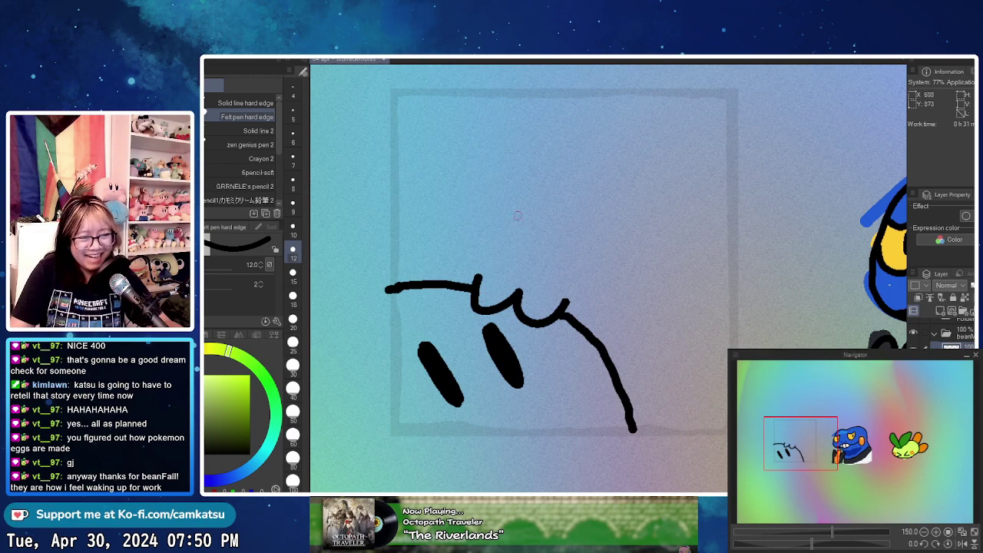
# - Draw the bean's squinting eyes, its two pointed leaves and the rounded head outline on the side above Kirby's brow
pyautogui.moveTo(468, 223)
pyautogui.mouseDown()
pyautogui.moveTo(503, 236)
pyautogui.moveTo(468, 252)
pyautogui.mouseUp()
pyautogui.moveTo(564, 248)
pyautogui.mouseDown()
pyautogui.moveTo(606, 249)
pyautogui.moveTo(589, 284)
pyautogui.mouseUp()
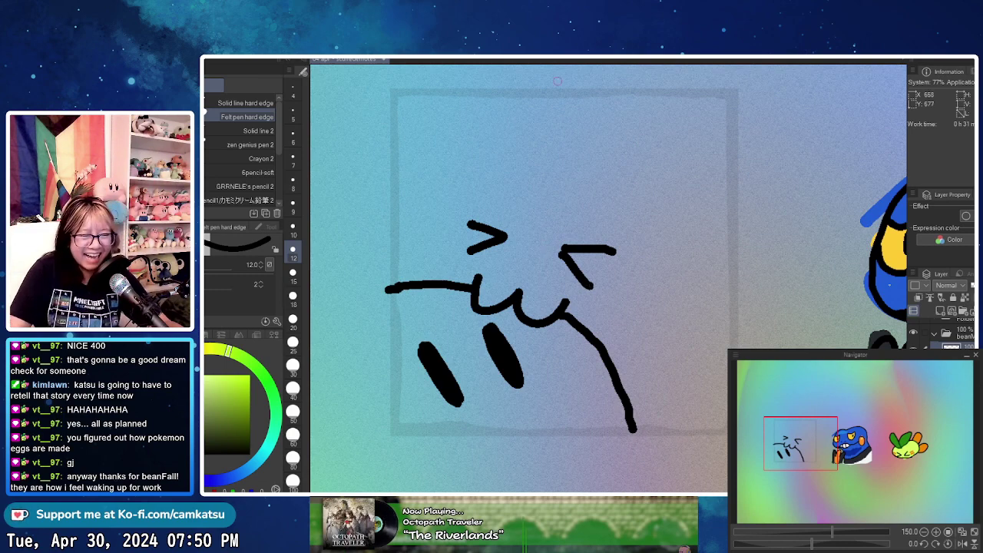
pyautogui.moveTo(551, 179)
pyautogui.mouseDown()
pyautogui.moveTo(534, 158)
pyautogui.moveTo(568, 66)
pyautogui.moveTo(594, 141)
pyautogui.moveTo(560, 173)
pyautogui.moveTo(681, 117)
pyautogui.moveTo(731, 128)
pyautogui.moveTo(707, 159)
pyautogui.moveTo(642, 185)
pyautogui.moveTo(457, 197)
pyautogui.moveTo(427, 281)
pyautogui.mouseUp()
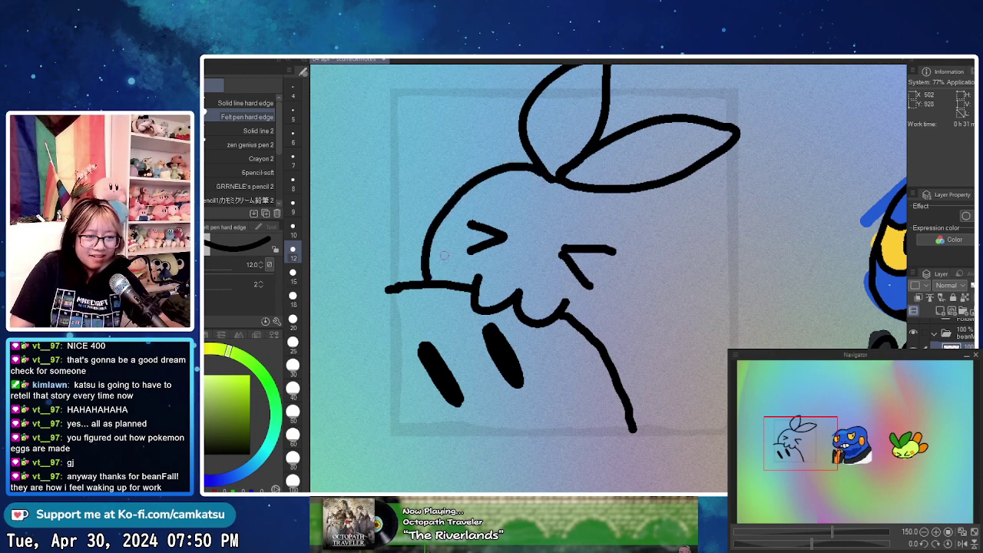
pyautogui.moveTo(628, 189)
pyautogui.mouseDown()
pyautogui.moveTo(647, 204)
pyautogui.moveTo(680, 277)
pyautogui.moveTo(663, 336)
pyautogui.moveTo(615, 374)
pyautogui.mouseUp()
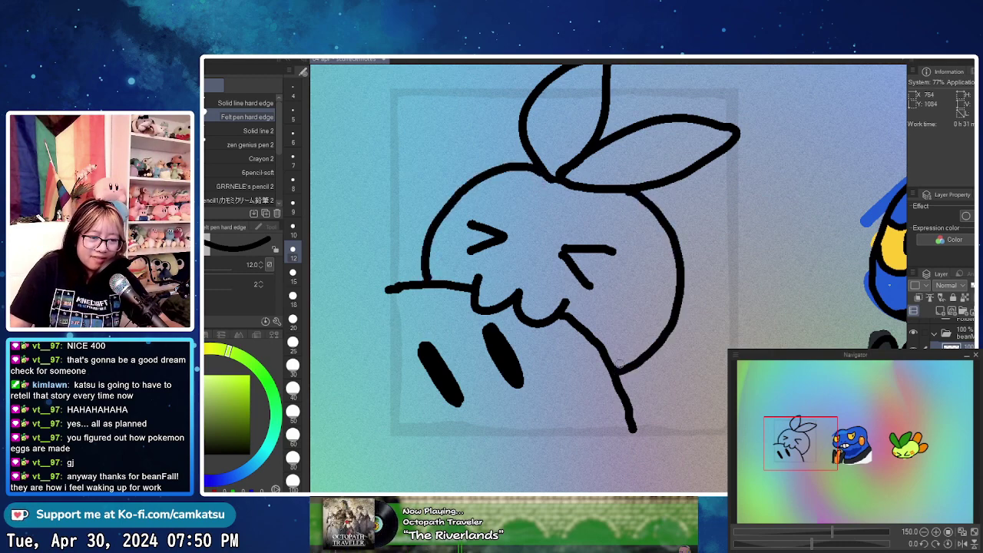
pyautogui.moveTo(675, 244)
pyautogui.mouseDown()
pyautogui.moveTo(722, 304)
pyautogui.moveTo(663, 342)
pyautogui.mouseUp()
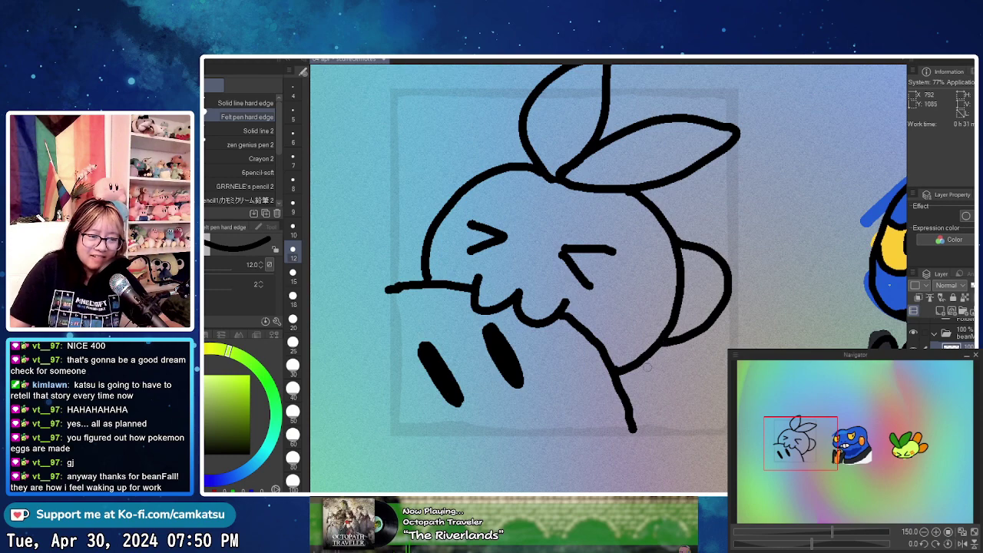
pyautogui.hotkey('ctrl', 'z')
pyautogui.hotkey('ctrl', 'z')
pyautogui.moveTo(625, 186)
pyautogui.mouseDown()
pyautogui.moveTo(666, 273)
pyautogui.moveTo(636, 338)
pyautogui.moveTo(605, 349)
pyautogui.mouseUp()
pyautogui.hotkey('ctrl', 'z')
# - Close the bean's round body with a curve down to Kirby's outline and add a rounded appendage behind it
pyautogui.moveTo(627, 187)
pyautogui.mouseDown()
pyautogui.moveTo(664, 234)
pyautogui.moveTo(649, 341)
pyautogui.moveTo(613, 365)
pyautogui.mouseUp()
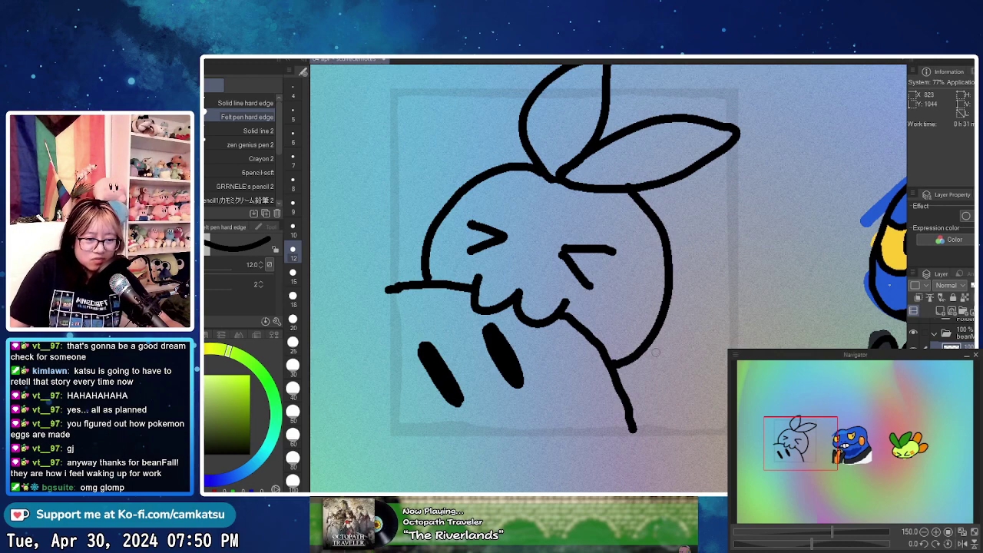
pyautogui.moveTo(667, 310); pyautogui.dragTo(704, 385)
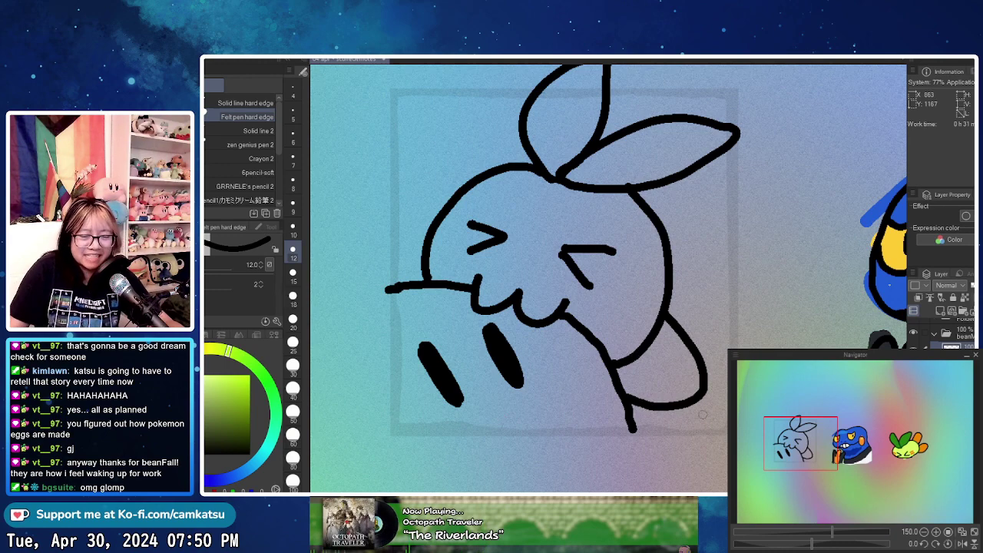
# - Paint white highlights at the upper ends of Kirby's eyes and bright blue patches at the lower ends
pyautogui.press('x')
pyautogui.moveTo(427, 351); pyautogui.dragTo(435, 371)
pyautogui.click(492, 336)
pyautogui.moveTo(492, 336); pyautogui.dragTo(497, 345)
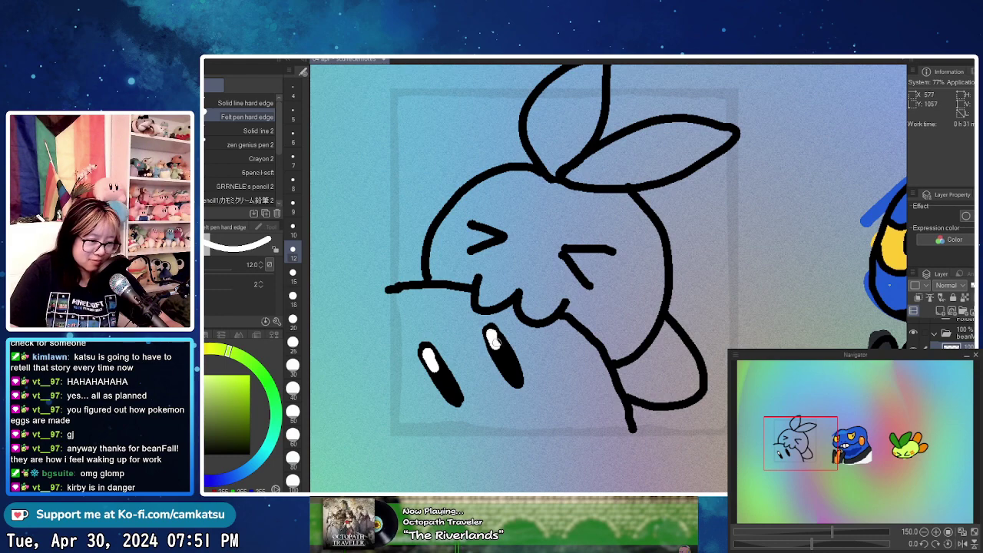
pyautogui.moveTo(224, 402); pyautogui.dragTo(248, 374)
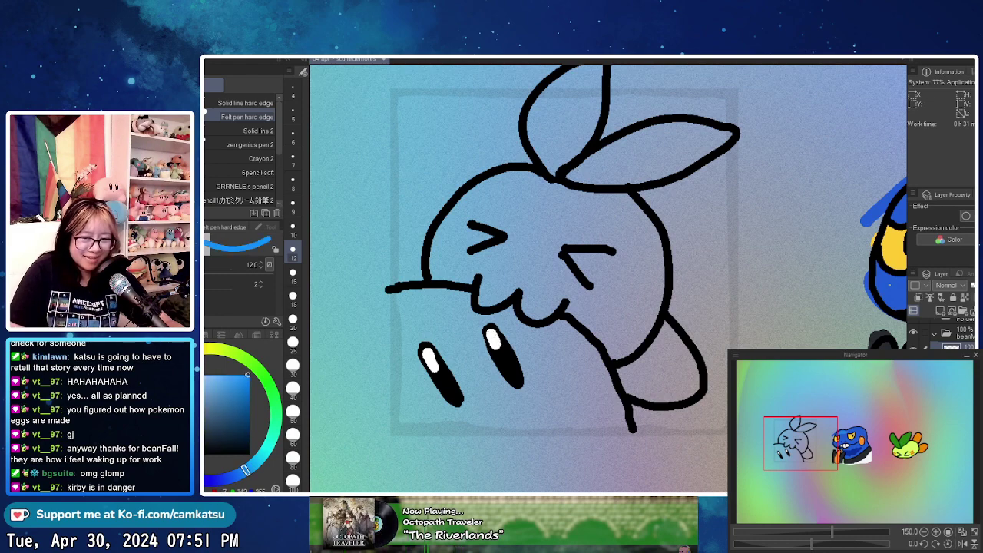
pyautogui.moveTo(449, 386)
pyautogui.mouseDown()
pyautogui.moveTo(454, 395)
pyautogui.moveTo(446, 387)
pyautogui.mouseUp()
pyautogui.moveTo(517, 372)
pyautogui.mouseDown()
pyautogui.moveTo(507, 368)
pyautogui.moveTo(517, 370)
pyautogui.moveTo(512, 380)
pyautogui.mouseUp()
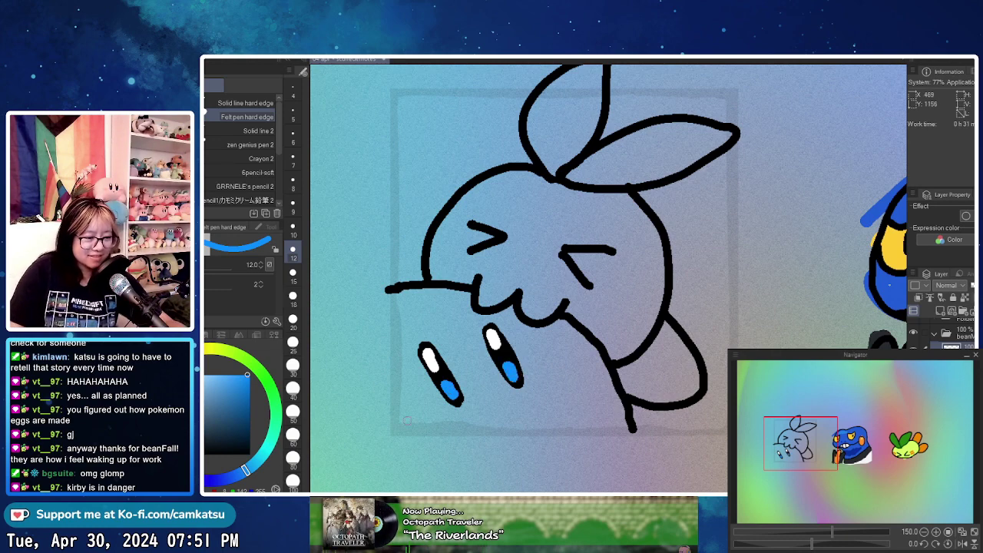
# - Paint Kirby's body solid pink around the eyes, increasing the brush size to 15 and 18 for the larger areas
pyautogui.press('x')
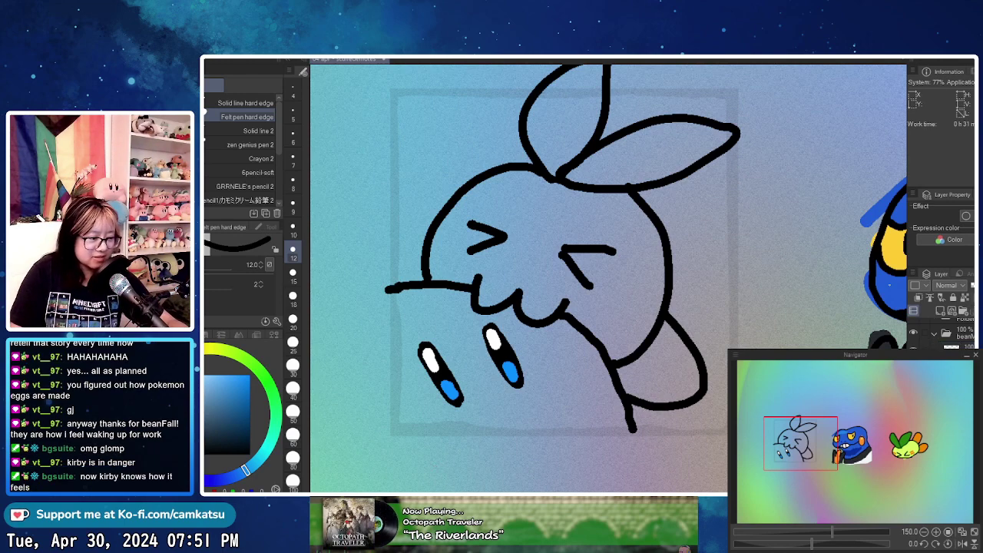
pyautogui.moveTo(397, 312)
pyautogui.mouseDown()
pyautogui.moveTo(410, 309)
pyautogui.moveTo(414, 350)
pyautogui.mouseUp()
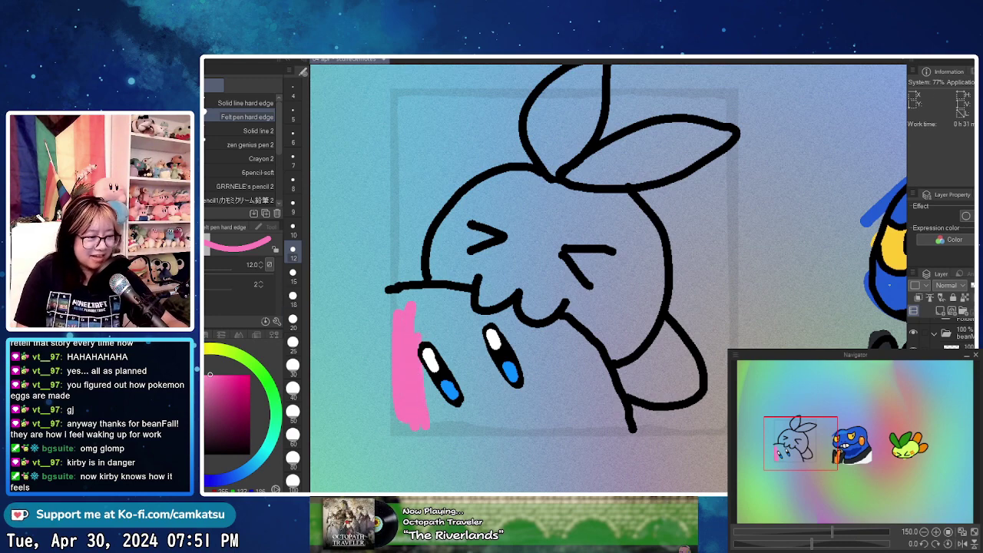
pyautogui.click(292, 271)
pyautogui.moveTo(391, 343)
pyautogui.mouseDown()
pyautogui.moveTo(393, 303)
pyautogui.moveTo(447, 288)
pyautogui.moveTo(406, 291)
pyautogui.moveTo(394, 313)
pyautogui.moveTo(399, 302)
pyautogui.moveTo(437, 304)
pyautogui.moveTo(503, 320)
pyautogui.moveTo(473, 301)
pyautogui.moveTo(524, 331)
pyautogui.mouseUp()
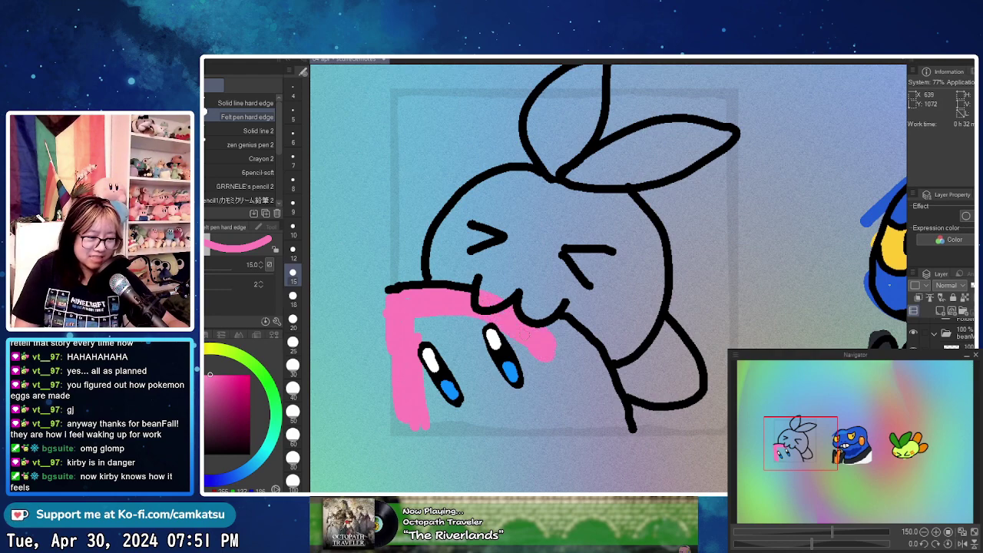
pyautogui.moveTo(393, 338)
pyautogui.mouseDown()
pyautogui.moveTo(410, 435)
pyautogui.moveTo(496, 432)
pyautogui.moveTo(473, 439)
pyautogui.moveTo(396, 429)
pyautogui.moveTo(604, 436)
pyautogui.moveTo(568, 440)
pyautogui.moveTo(609, 436)
pyautogui.moveTo(581, 428)
pyautogui.moveTo(629, 434)
pyautogui.mouseUp()
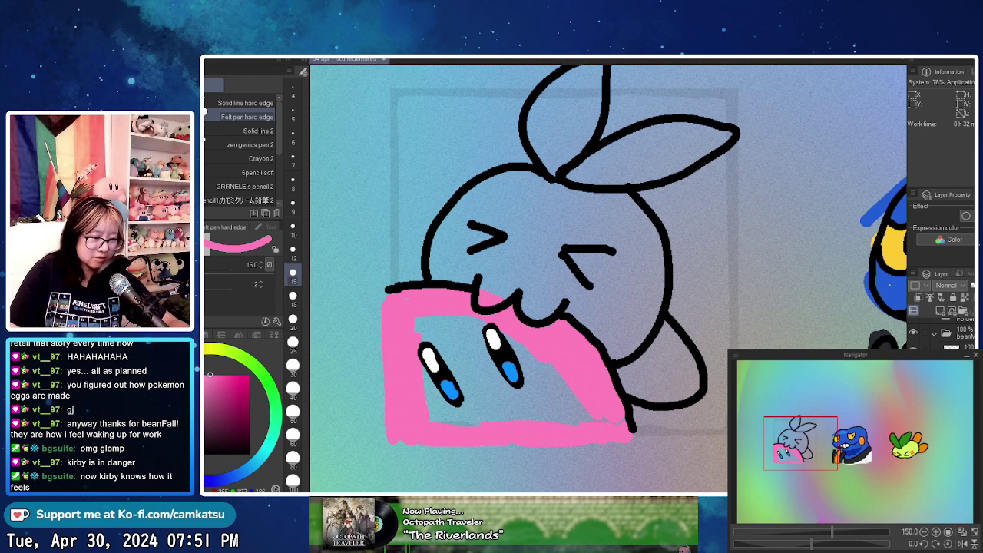
pyautogui.click(293, 295)
pyautogui.moveTo(449, 420); pyautogui.dragTo(488, 428)
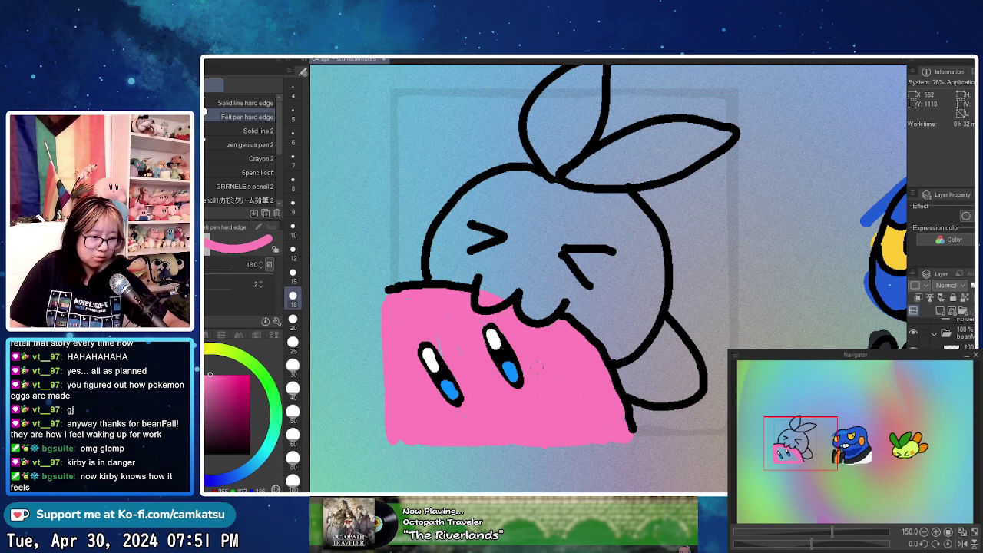
pyautogui.click(238, 382)
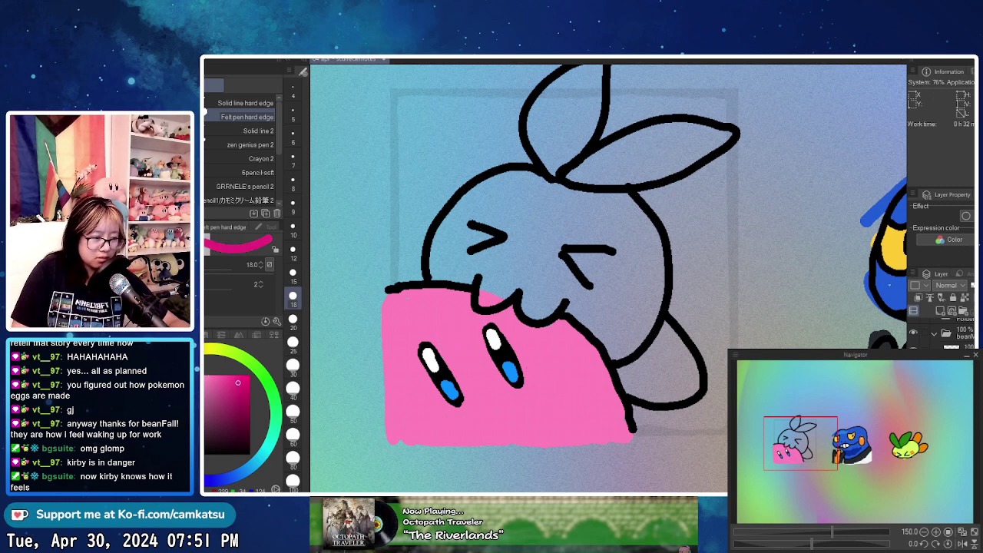
pyautogui.moveTo(543, 381); pyautogui.dragTo(558, 373)
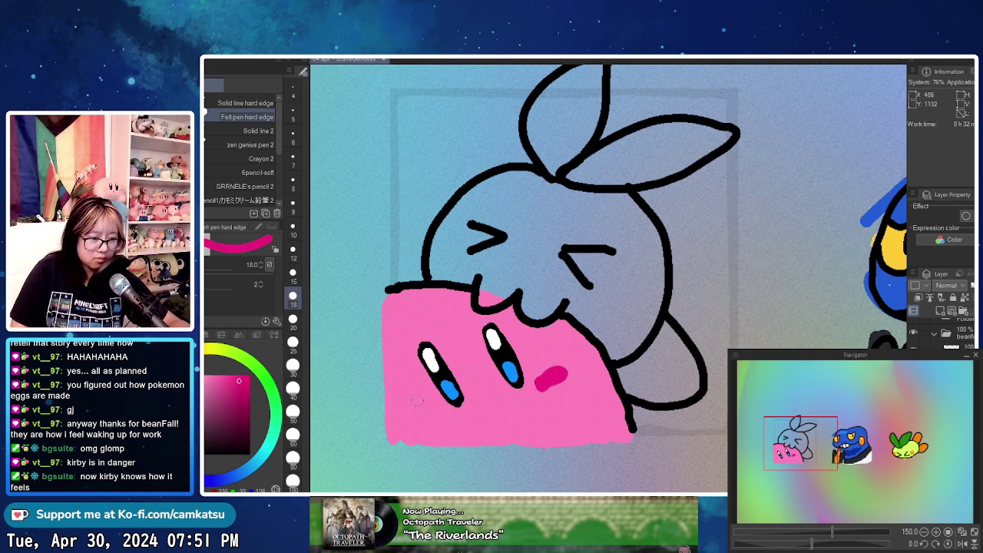
pyautogui.hotkey('ctrl', 'z')
# - Paint two oval blush marks in saturated magenta on Kirby's cheeks
pyautogui.click(240, 375)
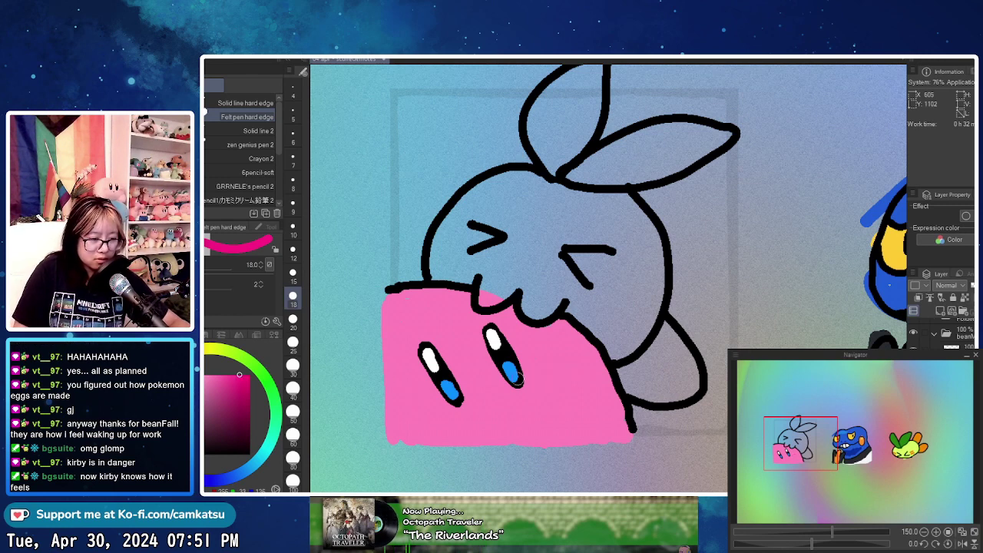
pyautogui.moveTo(538, 383)
pyautogui.mouseDown()
pyautogui.moveTo(559, 376)
pyautogui.moveTo(545, 377)
pyautogui.mouseUp()
pyautogui.moveTo(423, 423); pyautogui.dragTo(439, 426)
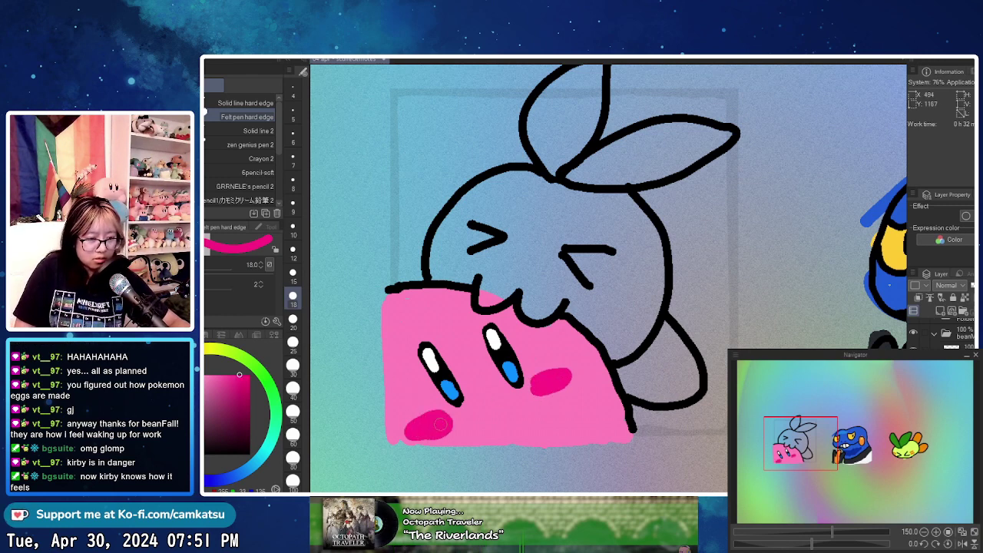
# - Recolor Kirby's body with a lighter pink using Hard fill
pyautogui.keyDown('alt'); pyautogui.click(395, 313); pyautogui.keyUp('alt')
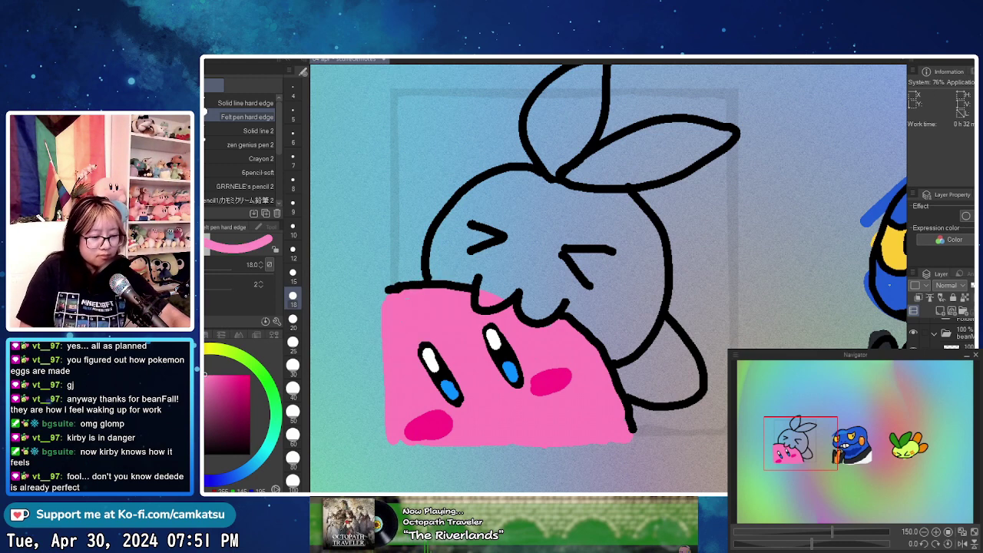
pyautogui.press('g')
pyautogui.click(487, 400)
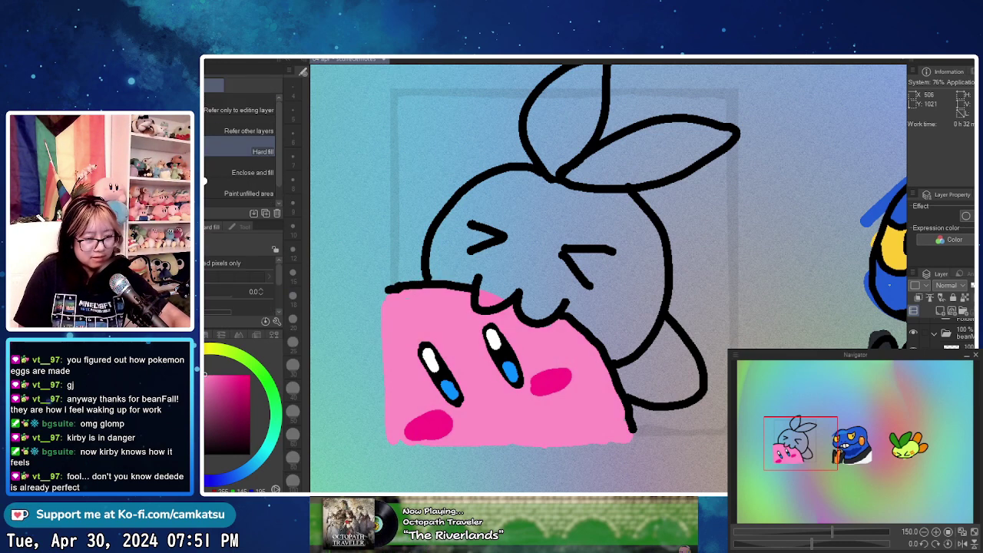
# - Paint the bean's round body light yellow-green with the Felt pen hard edge brush at size 18
pyautogui.press('b')
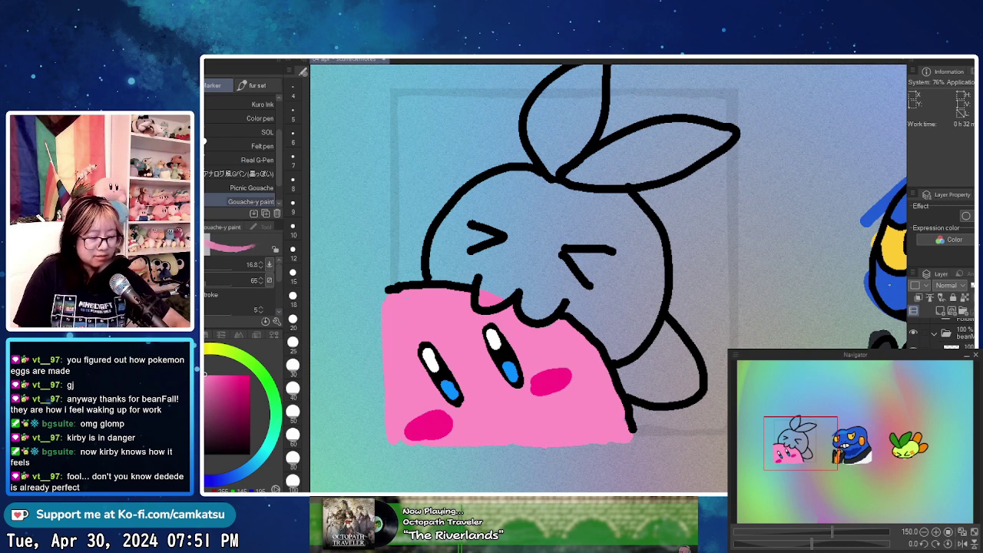
pyautogui.press('p')
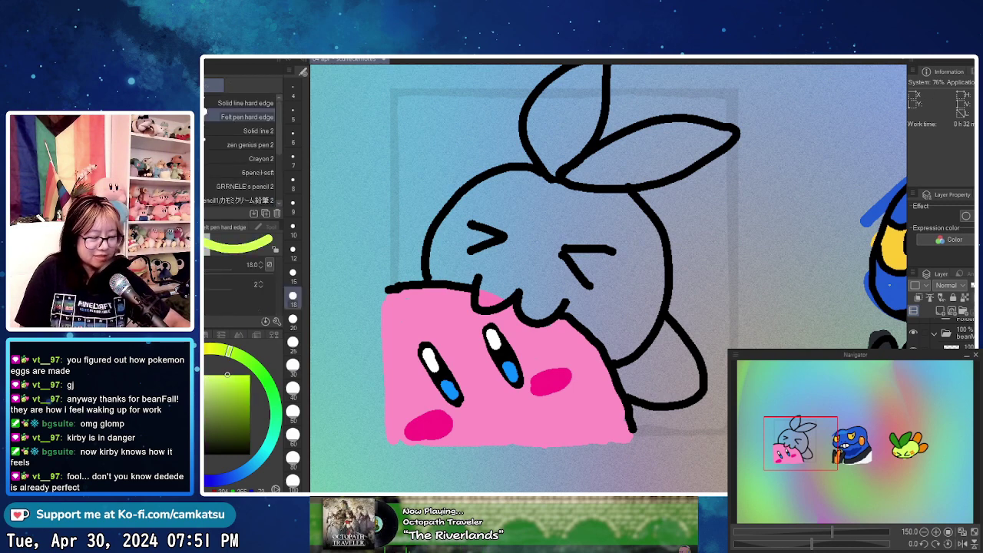
pyautogui.moveTo(412, 233); pyautogui.dragTo(368, 233)
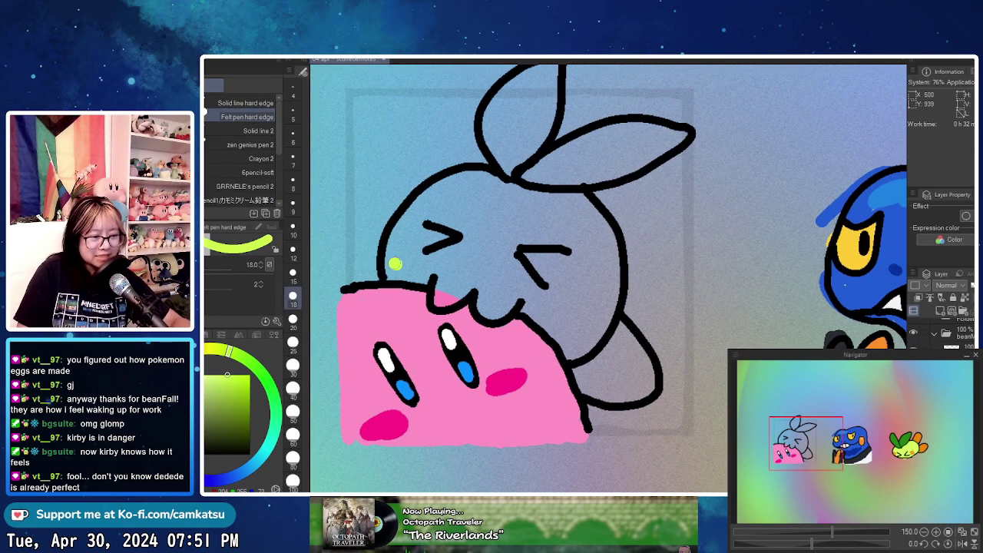
pyautogui.moveTo(395, 264)
pyautogui.mouseDown()
pyautogui.moveTo(415, 244)
pyautogui.moveTo(415, 202)
pyautogui.moveTo(400, 244)
pyautogui.moveTo(440, 197)
pyautogui.mouseUp()
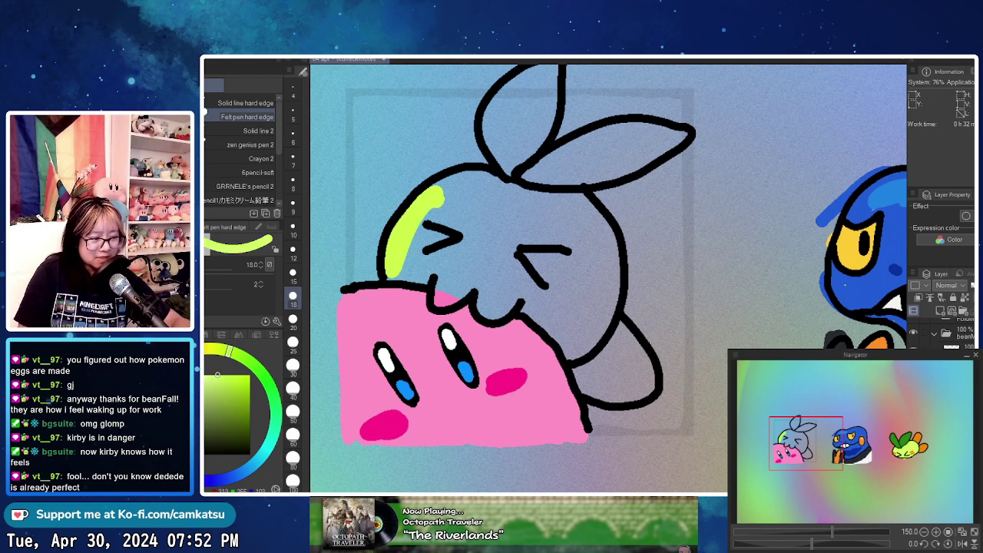
pyautogui.moveTo(390, 245)
pyautogui.mouseDown()
pyautogui.moveTo(410, 218)
pyautogui.moveTo(411, 266)
pyautogui.moveTo(500, 215)
pyautogui.moveTo(519, 251)
pyautogui.moveTo(388, 277)
pyautogui.moveTo(453, 277)
pyautogui.moveTo(434, 270)
pyautogui.moveTo(442, 303)
pyautogui.moveTo(485, 277)
pyautogui.moveTo(494, 290)
pyautogui.moveTo(486, 306)
pyautogui.moveTo(520, 287)
pyautogui.moveTo(526, 268)
pyautogui.moveTo(476, 261)
pyautogui.moveTo(496, 257)
pyautogui.moveTo(513, 201)
pyautogui.moveTo(548, 301)
pyautogui.moveTo(573, 246)
pyautogui.moveTo(599, 250)
pyautogui.moveTo(611, 315)
pyautogui.moveTo(581, 358)
pyautogui.moveTo(512, 293)
pyautogui.moveTo(540, 311)
pyautogui.moveTo(541, 284)
pyautogui.moveTo(561, 286)
pyautogui.moveTo(566, 310)
pyautogui.mouseUp()
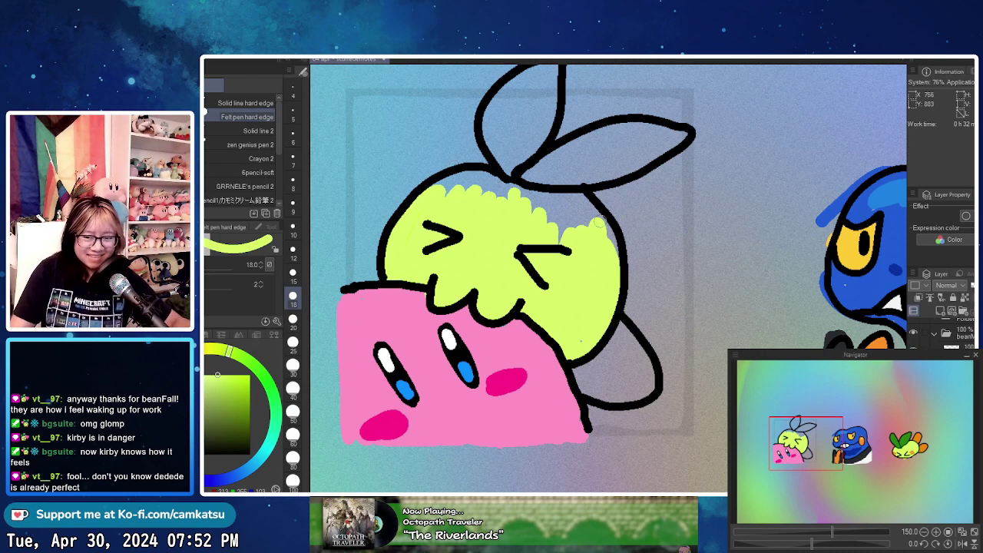
pyautogui.moveTo(460, 183)
pyautogui.mouseDown()
pyautogui.moveTo(427, 185)
pyautogui.moveTo(476, 187)
pyautogui.moveTo(527, 201)
pyautogui.moveTo(544, 220)
pyautogui.moveTo(552, 203)
pyautogui.moveTo(563, 208)
pyautogui.moveTo(557, 198)
pyautogui.moveTo(602, 254)
pyautogui.mouseUp()
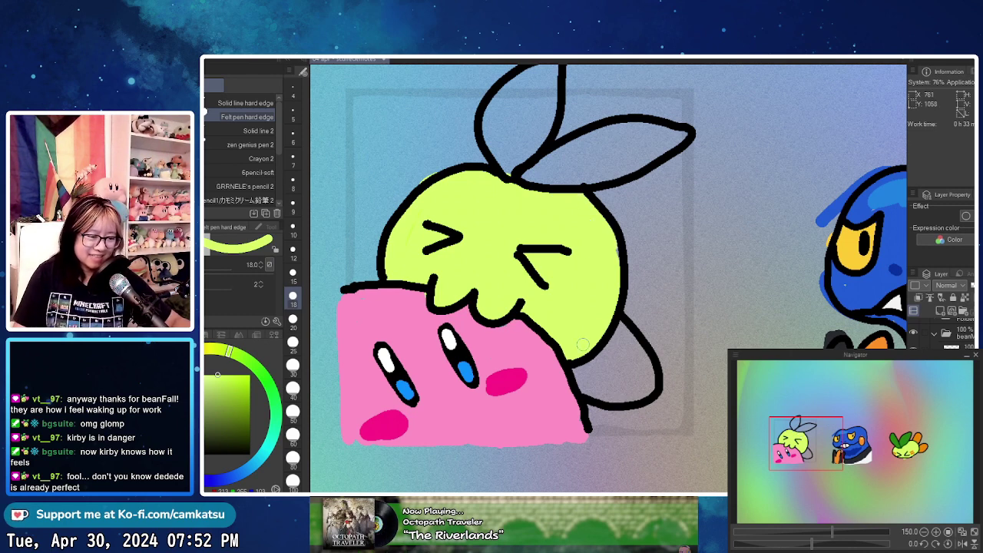
# - Paint both leaves on the bean's head medium-dark green with the Felt pen hard edge brush at size 18
pyautogui.click(253, 365)
pyautogui.click(230, 406)
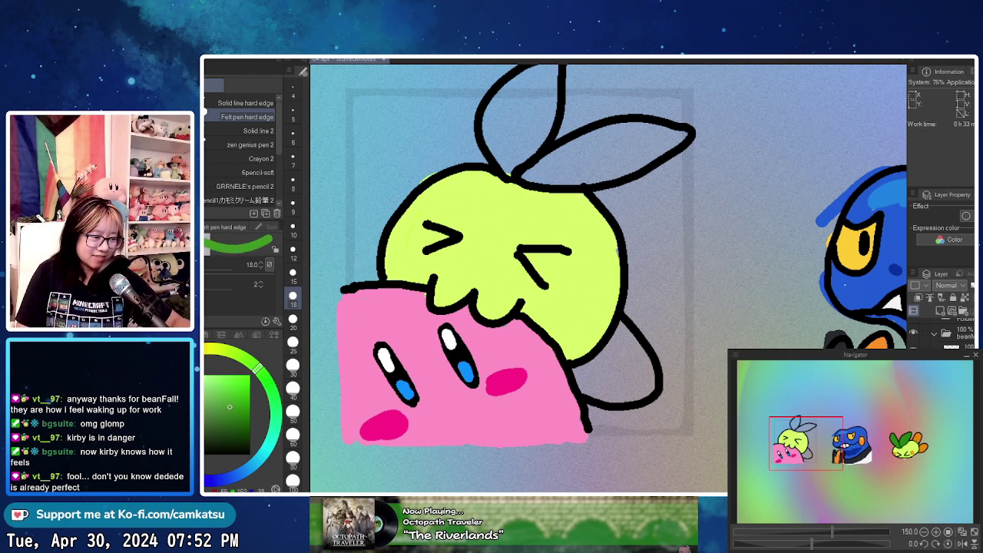
pyautogui.moveTo(241, 412); pyautogui.dragTo(240, 422)
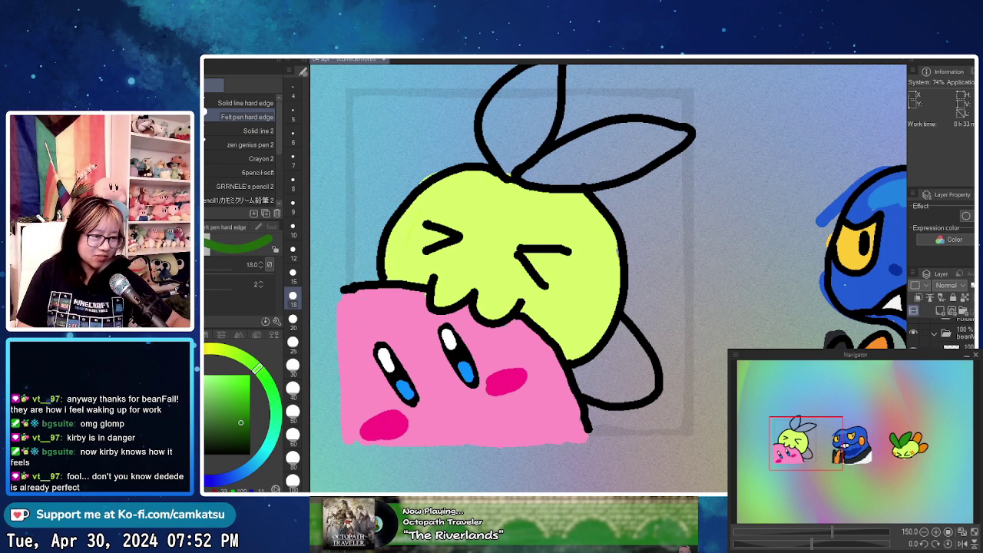
pyautogui.moveTo(499, 177)
pyautogui.mouseDown()
pyautogui.moveTo(482, 245)
pyautogui.moveTo(480, 163)
pyautogui.mouseUp()
pyautogui.hotkey('ctrl', 'z')
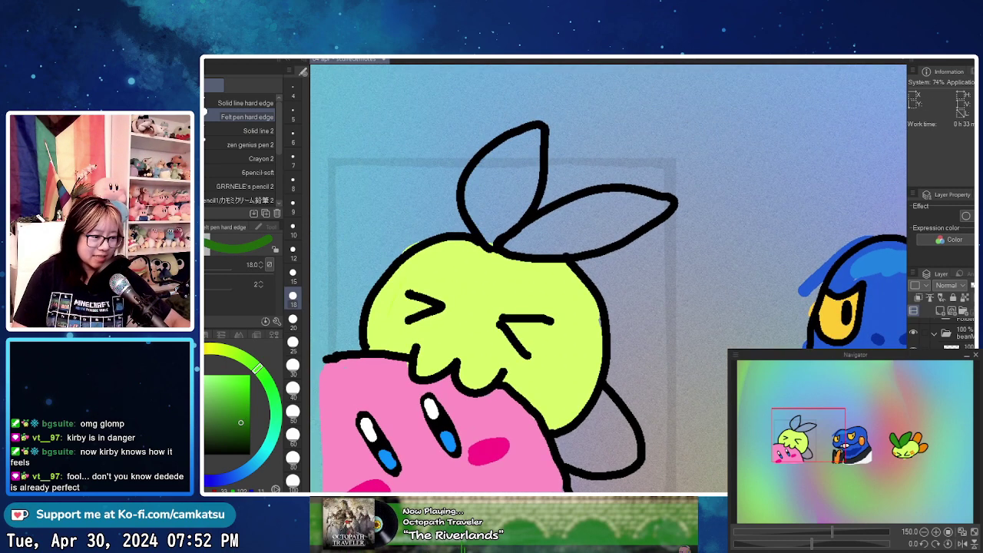
pyautogui.moveTo(240, 423); pyautogui.dragTo(246, 414)
pyautogui.moveTo(496, 240)
pyautogui.mouseDown()
pyautogui.moveTo(484, 162)
pyautogui.moveTo(512, 144)
pyautogui.moveTo(489, 224)
pyautogui.moveTo(500, 238)
pyautogui.moveTo(529, 182)
pyautogui.moveTo(489, 161)
pyautogui.moveTo(508, 152)
pyautogui.moveTo(534, 178)
pyautogui.moveTo(545, 234)
pyautogui.moveTo(565, 247)
pyautogui.moveTo(655, 207)
pyautogui.moveTo(619, 202)
pyautogui.moveTo(653, 215)
pyautogui.moveTo(662, 203)
pyautogui.moveTo(633, 227)
pyautogui.moveTo(587, 226)
pyautogui.moveTo(623, 210)
pyautogui.mouseUp()
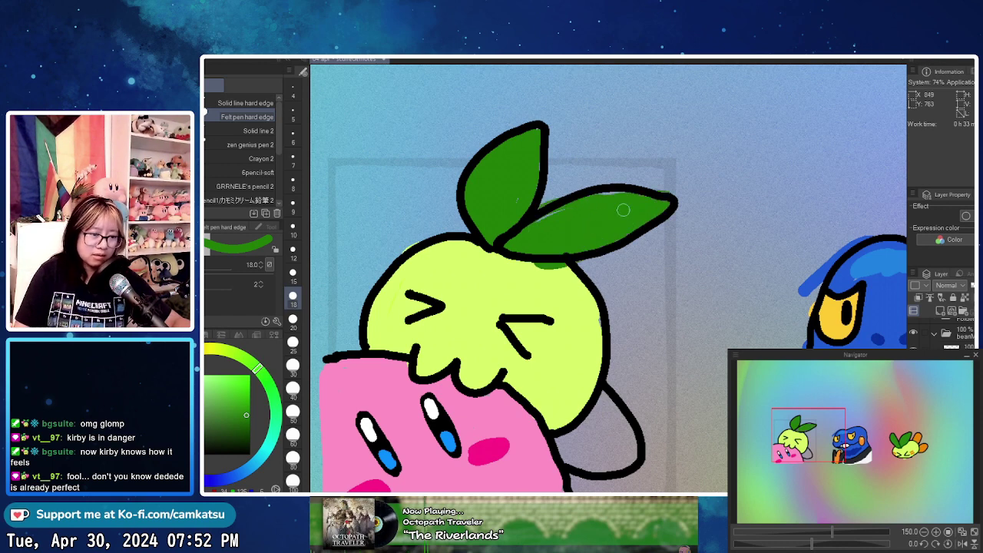
# - Paint the bean's rounded tail behind Kirby solid orange with the Felt pen hard edge brush
pyautogui.moveTo(563, 358); pyautogui.dragTo(565, 276)
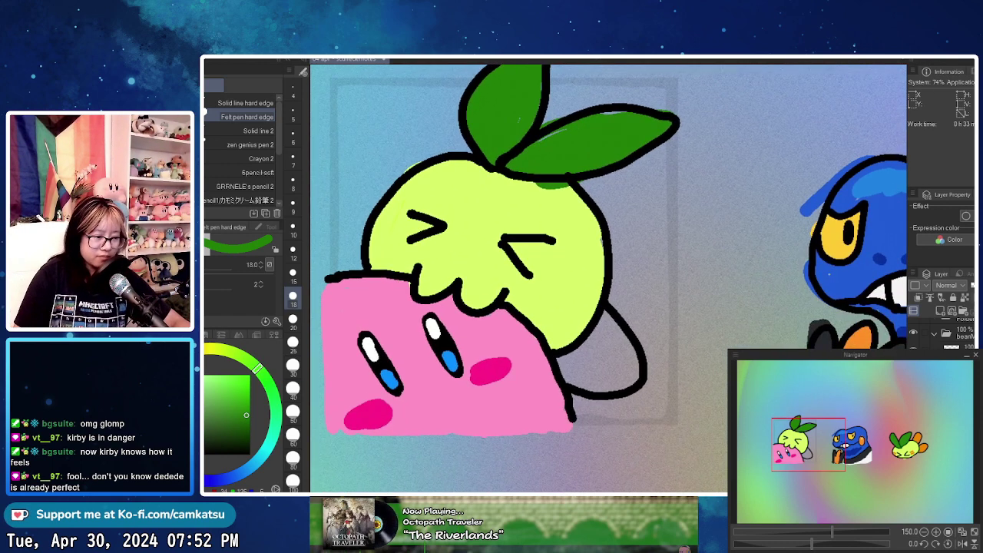
pyautogui.click(177, 359)
pyautogui.click(248, 377)
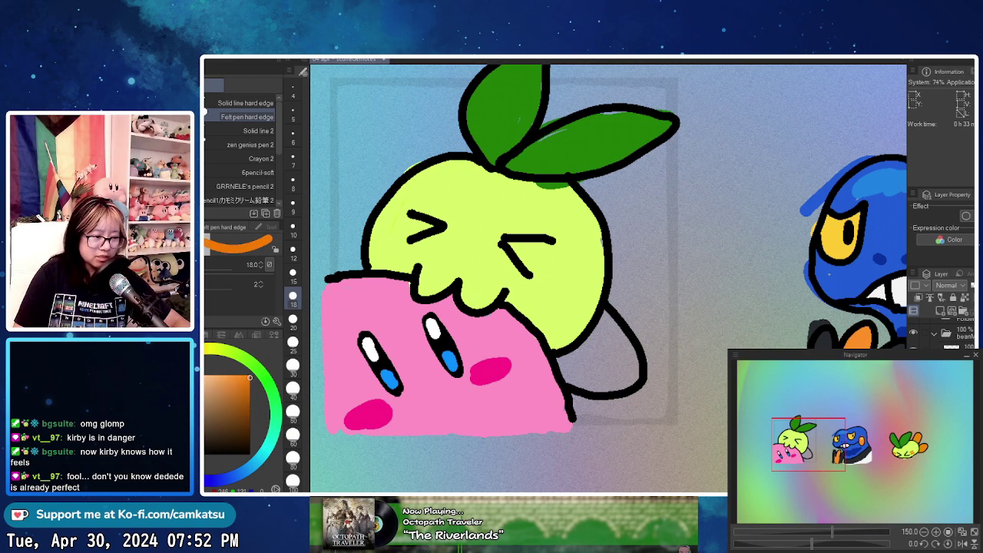
pyautogui.moveTo(178, 357); pyautogui.dragTo(185, 354)
pyautogui.moveTo(585, 361)
pyautogui.mouseDown()
pyautogui.moveTo(566, 360)
pyautogui.moveTo(570, 377)
pyautogui.moveTo(587, 337)
pyautogui.moveTo(603, 338)
pyautogui.moveTo(611, 369)
pyautogui.moveTo(624, 358)
pyautogui.mouseUp()
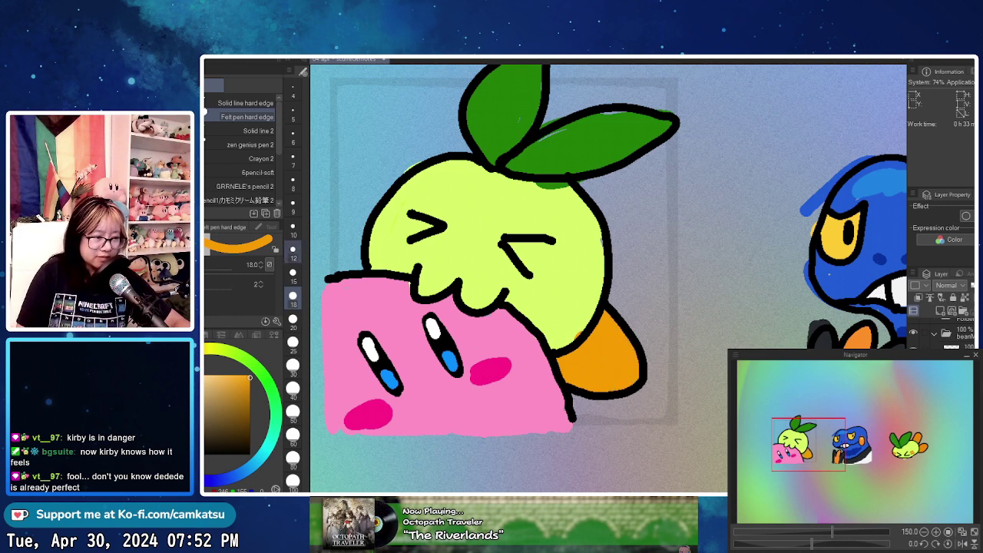
# - Set the brush size to 15 and paint two short orange stripes on each of the bean's cheeks
pyautogui.click(293, 272)
pyautogui.moveTo(379, 237)
pyautogui.mouseDown()
pyautogui.moveTo(398, 236)
pyautogui.moveTo(394, 256)
pyautogui.mouseUp()
pyautogui.moveTo(542, 274)
pyautogui.mouseDown()
pyautogui.moveTo(565, 286)
pyautogui.moveTo(554, 306)
pyautogui.mouseUp()
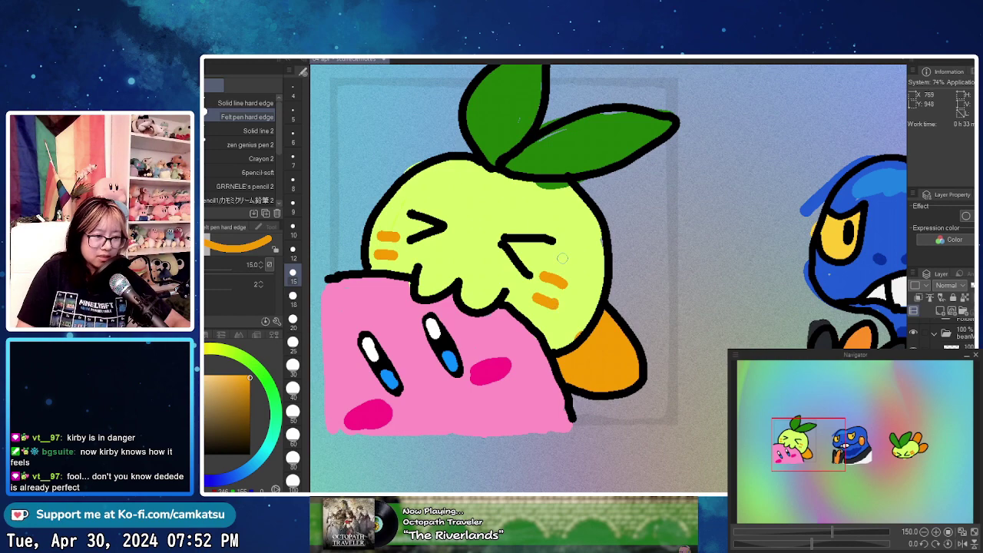
# - Examine the colored bean-and-Kirby emote up close and beside the other emotes
pyautogui.scroll(-4, 562, 258)
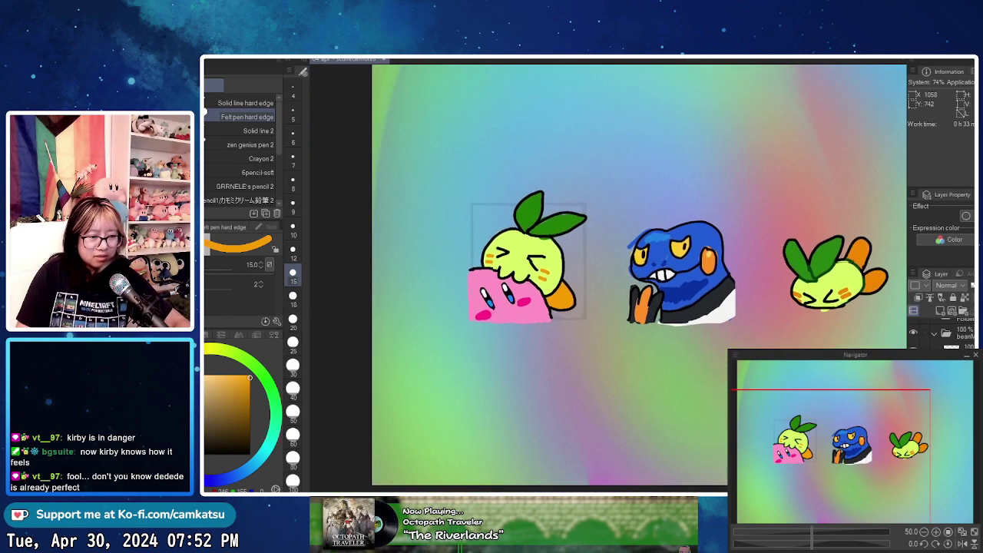
pyautogui.scroll(3, 522, 257)
pyautogui.scroll(2, 529, 261)
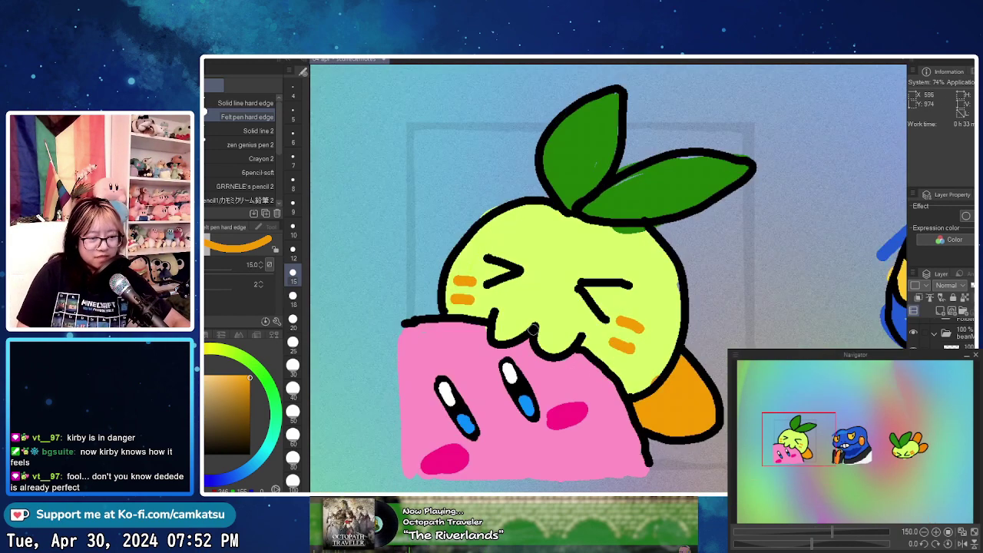
pyautogui.scroll(-1, 581, 359)
pyautogui.scroll(1, 579, 360)
pyautogui.moveTo(588, 387); pyautogui.dragTo(600, 271)
pyautogui.moveTo(681, 285); pyautogui.dragTo(570, 434)
pyautogui.scroll(-1, 702, 292)
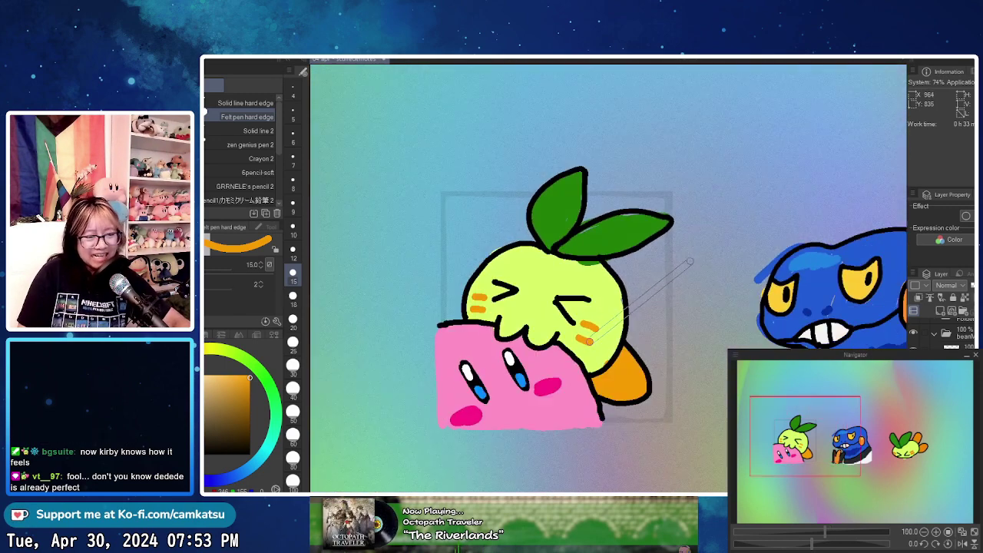
pyautogui.scroll(1, 679, 280)
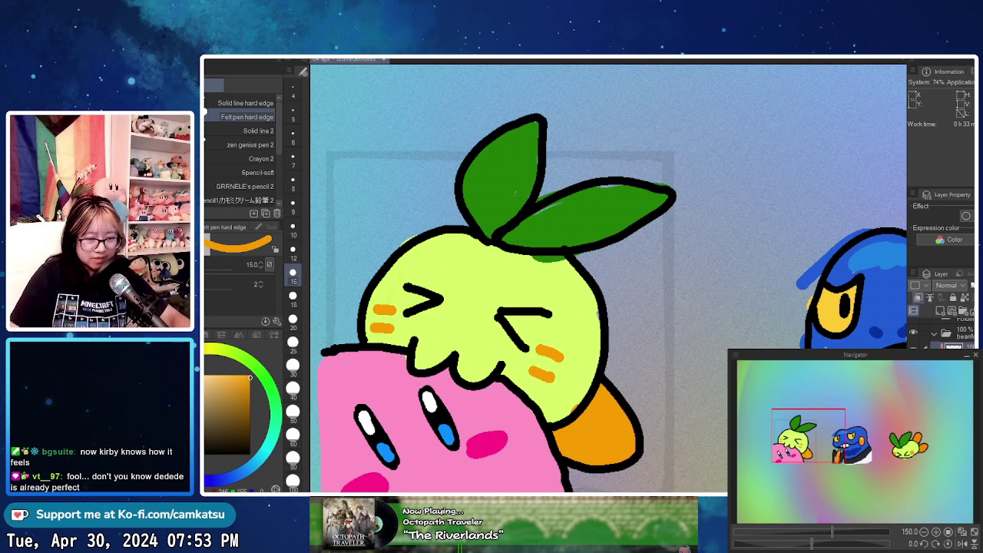
# - Recolor the outline where the bean's body meets Kirby's head dark magenta, based on Kirby's blush color
pyautogui.keyDown('alt'); pyautogui.click(482, 414); pyautogui.keyUp('alt')
pyautogui.moveTo(243, 384); pyautogui.dragTo(245, 399)
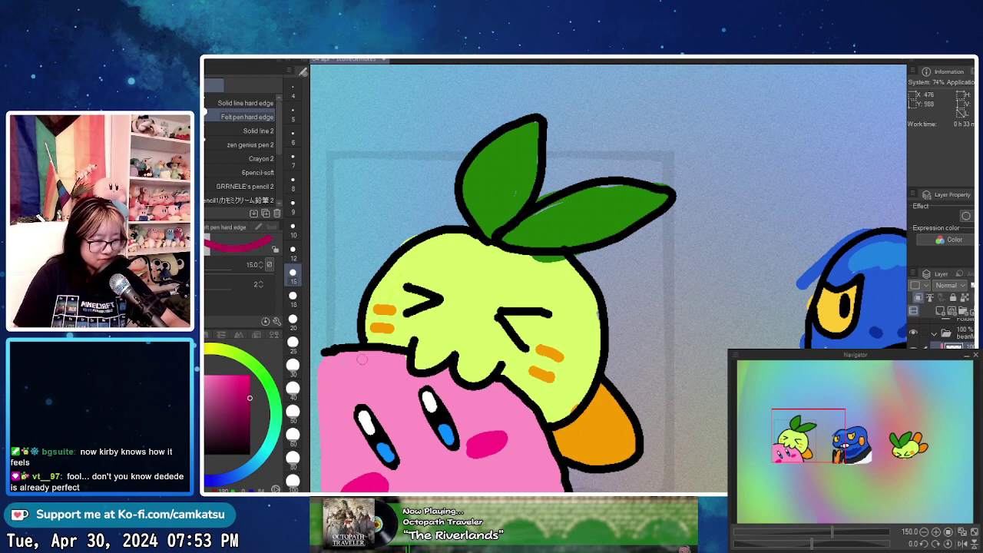
pyautogui.moveTo(369, 347); pyautogui.dragTo(402, 349)
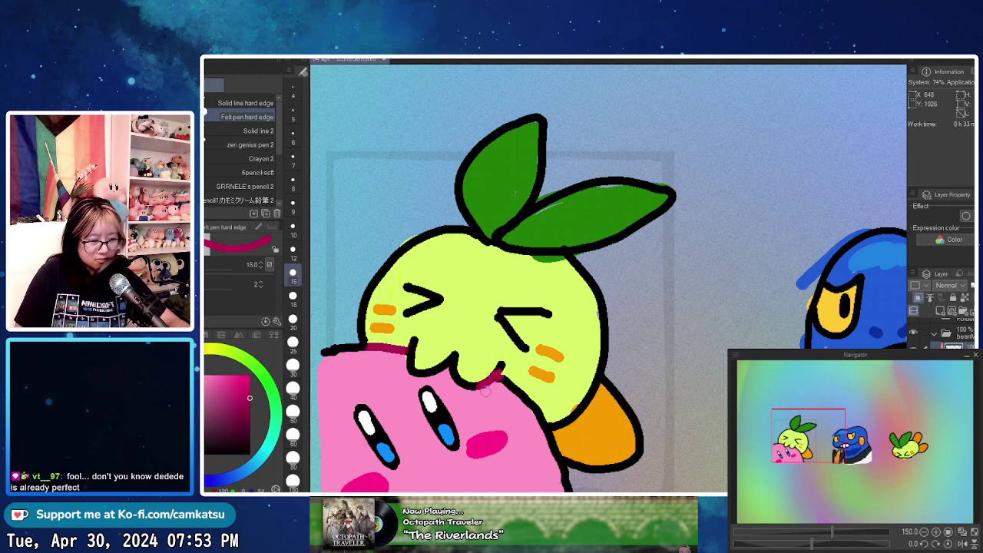
pyautogui.moveTo(498, 376)
pyautogui.mouseDown()
pyautogui.moveTo(521, 381)
pyautogui.moveTo(540, 415)
pyautogui.mouseUp()
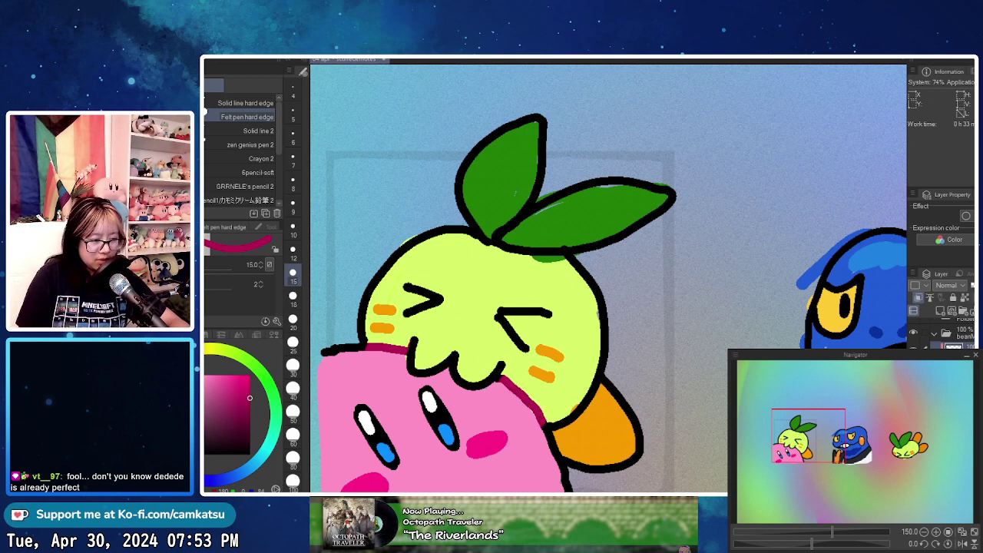
# - Recolor the outlines between the leaves and the bean's head, and between its body and tail, dark green
pyautogui.click(265, 376)
pyautogui.click(248, 432)
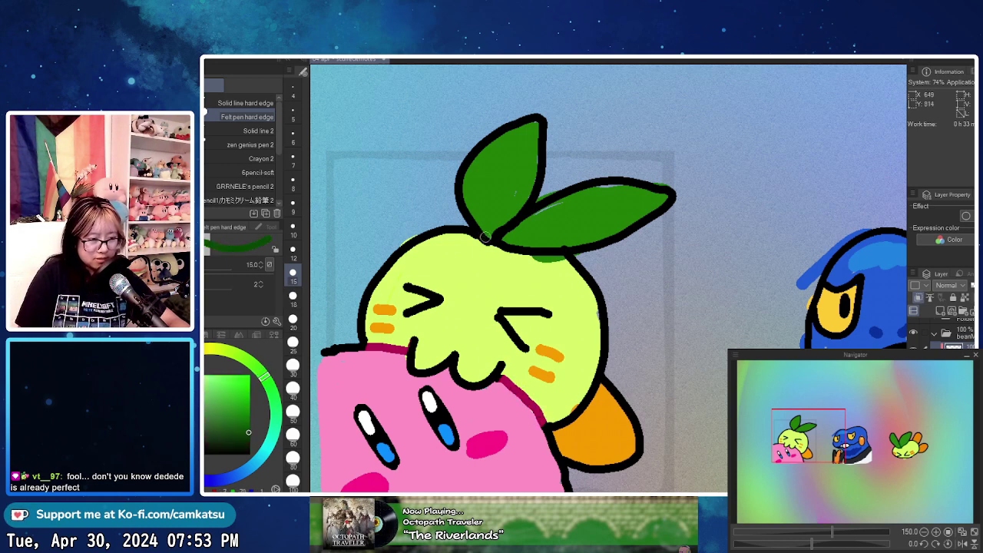
pyautogui.moveTo(474, 232)
pyautogui.mouseDown()
pyautogui.moveTo(510, 224)
pyautogui.moveTo(515, 241)
pyautogui.moveTo(504, 236)
pyautogui.moveTo(507, 213)
pyautogui.moveTo(540, 272)
pyautogui.moveTo(561, 241)
pyautogui.mouseUp()
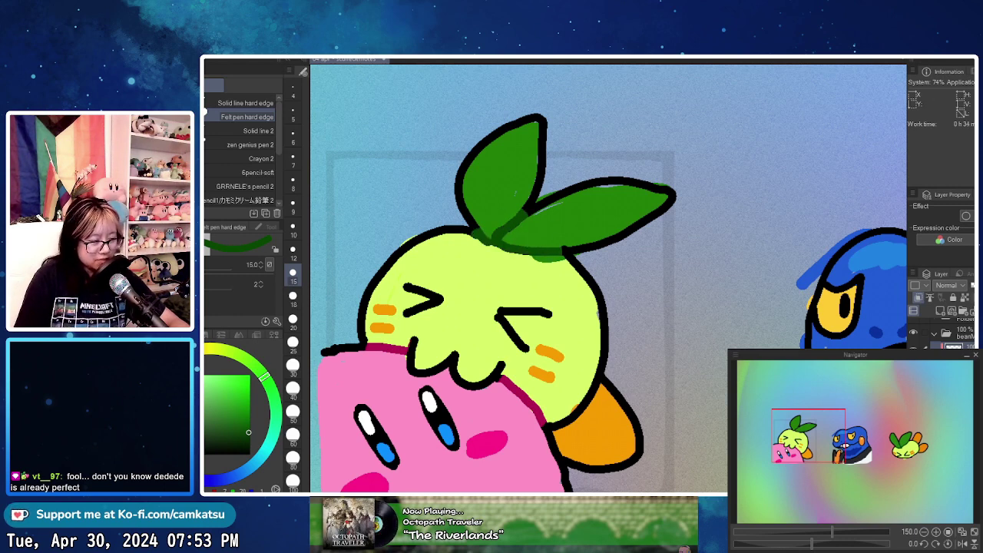
pyautogui.click(244, 439)
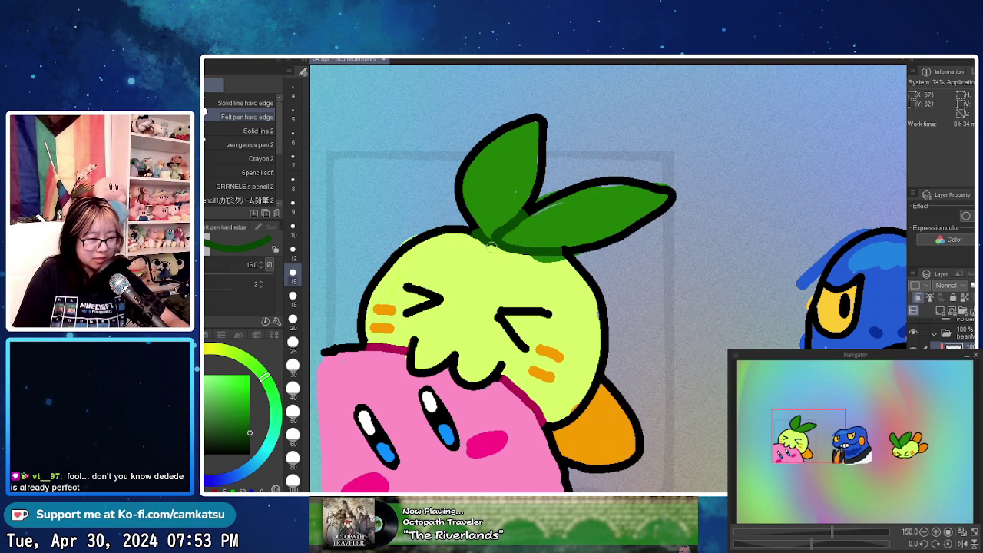
pyautogui.moveTo(520, 223); pyautogui.dragTo(551, 261)
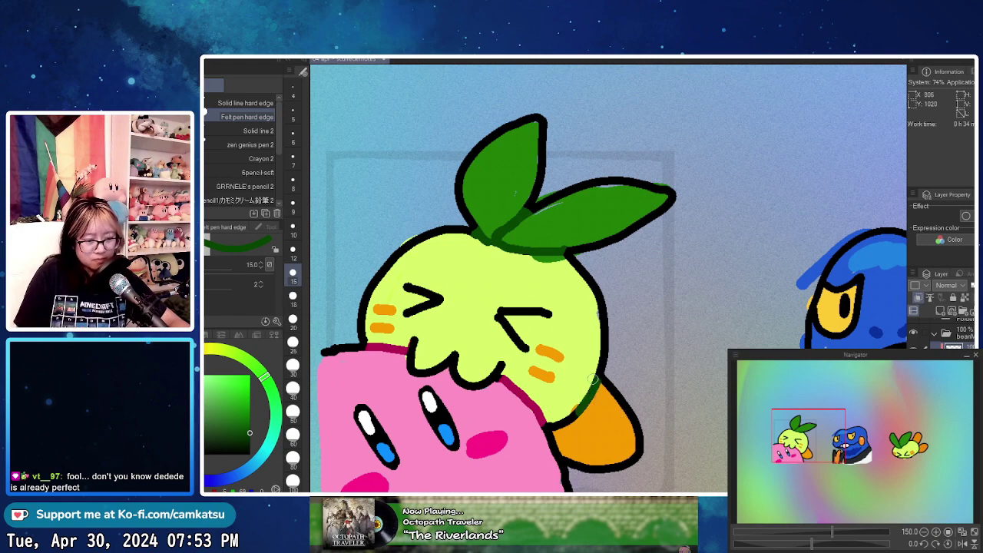
pyautogui.moveTo(594, 379); pyautogui.dragTo(565, 427)
# - Move the square guide frame's layer to the empty area below the Kirby and blue frog emotes
pyautogui.scroll(-3, 650, 391)
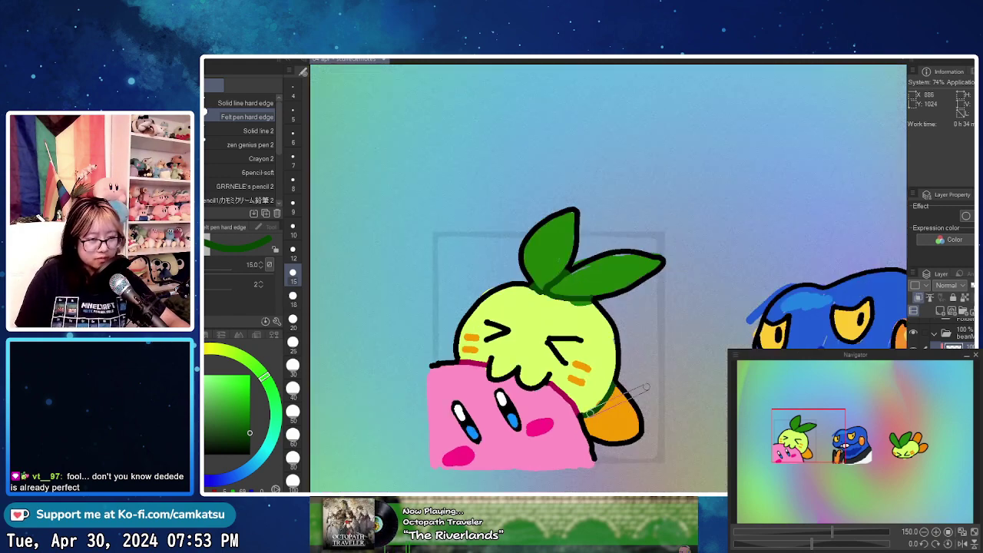
pyautogui.moveTo(723, 338); pyautogui.dragTo(534, 303)
pyautogui.scroll(-2, 536, 301)
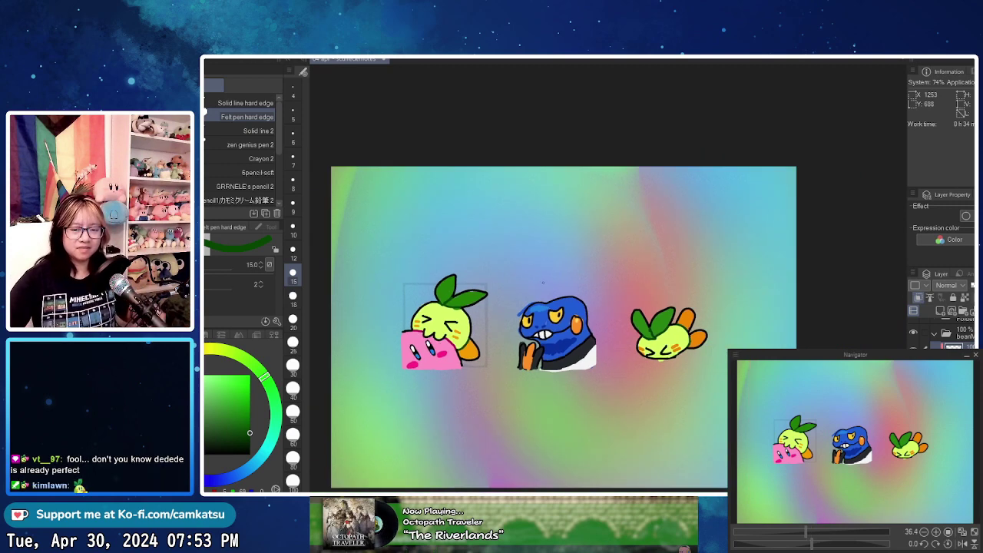
pyautogui.moveTo(591, 396)
pyautogui.mouseDown()
pyautogui.moveTo(533, 382)
pyautogui.moveTo(566, 381)
pyautogui.mouseUp()
pyautogui.scroll(2, 473, 299)
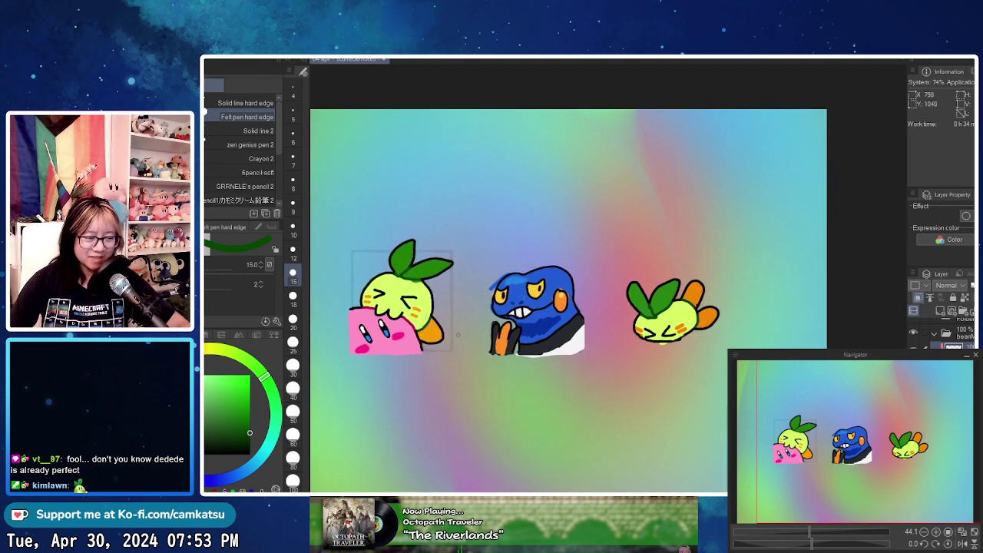
pyautogui.click(934, 333)
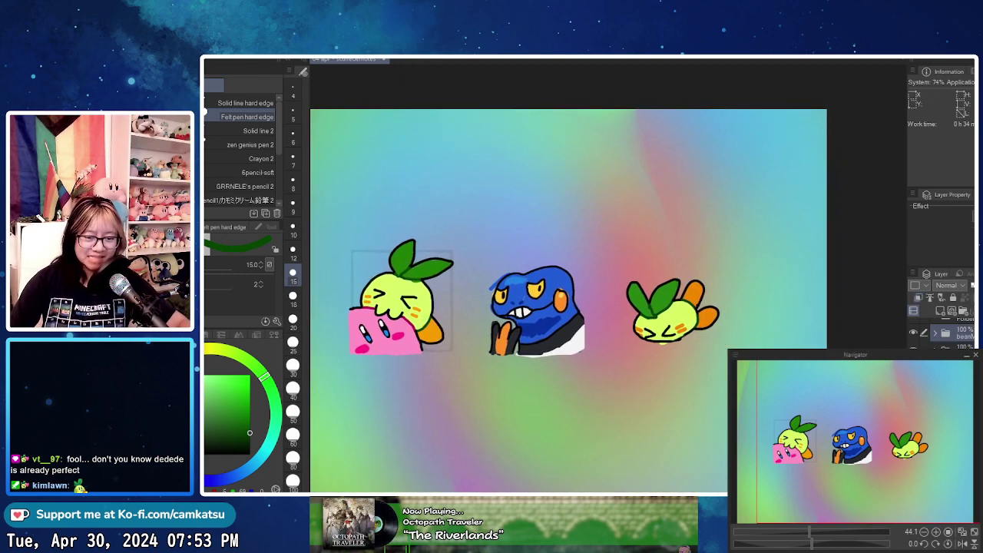
pyautogui.click(934, 333)
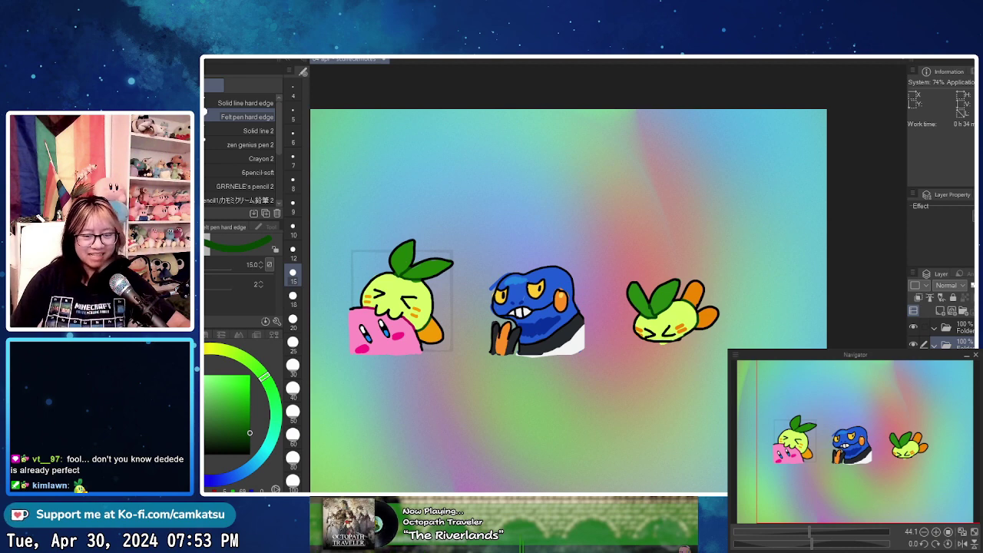
pyautogui.click(940, 382)
pyautogui.press('k')
pyautogui.moveTo(442, 386); pyautogui.dragTo(461, 408)
pyautogui.moveTo(449, 334); pyautogui.dragTo(459, 368)
pyautogui.scroll(1, 943, 336)
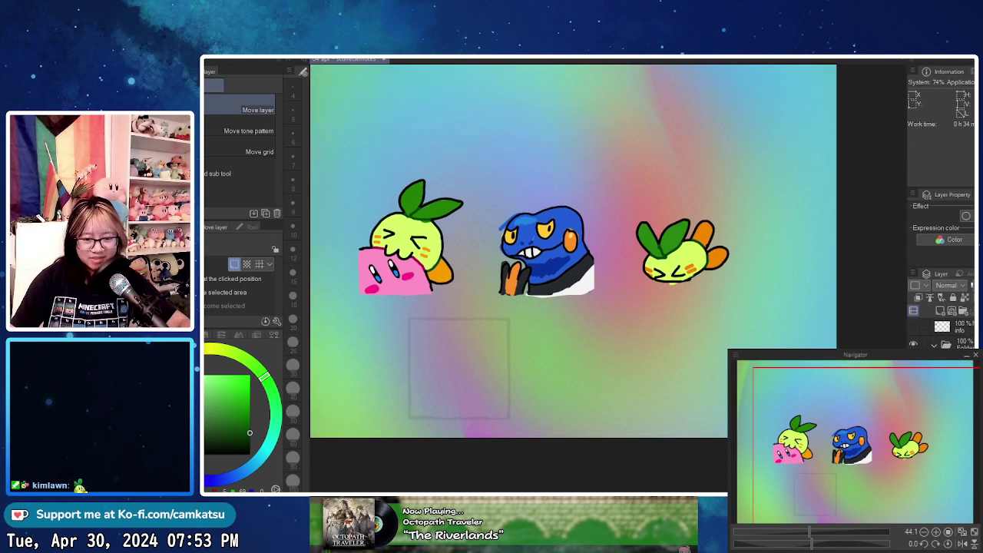
# - Select the emotes' folder and shift the three emotes and guide frame up and slightly right on the canvas
pyautogui.click(958, 344)
pyautogui.moveTo(616, 371); pyautogui.dragTo(675, 381)
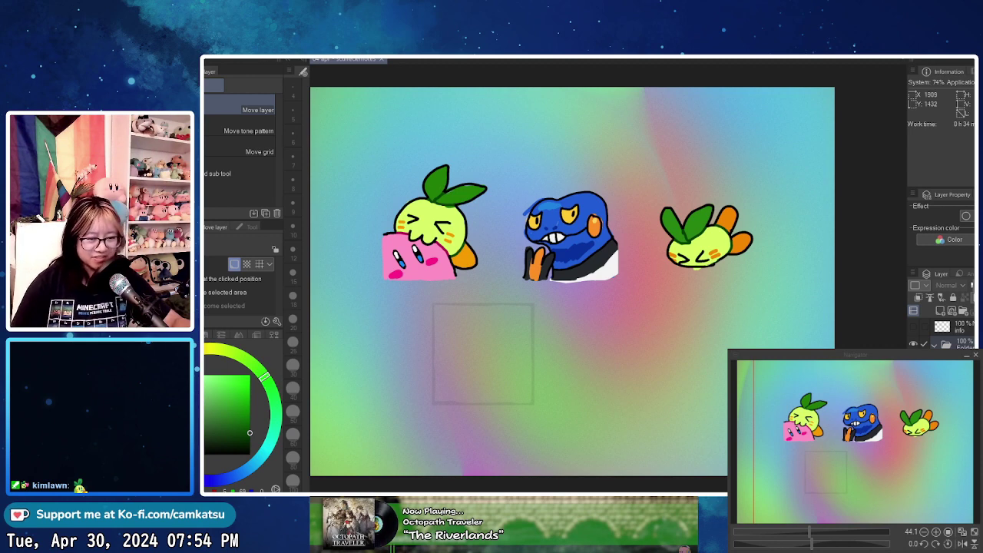
# - Select the drawing layer and set up the Felt pen hard edge at size 12 in black, working inside the empty guide frame
pyautogui.click(952, 369)
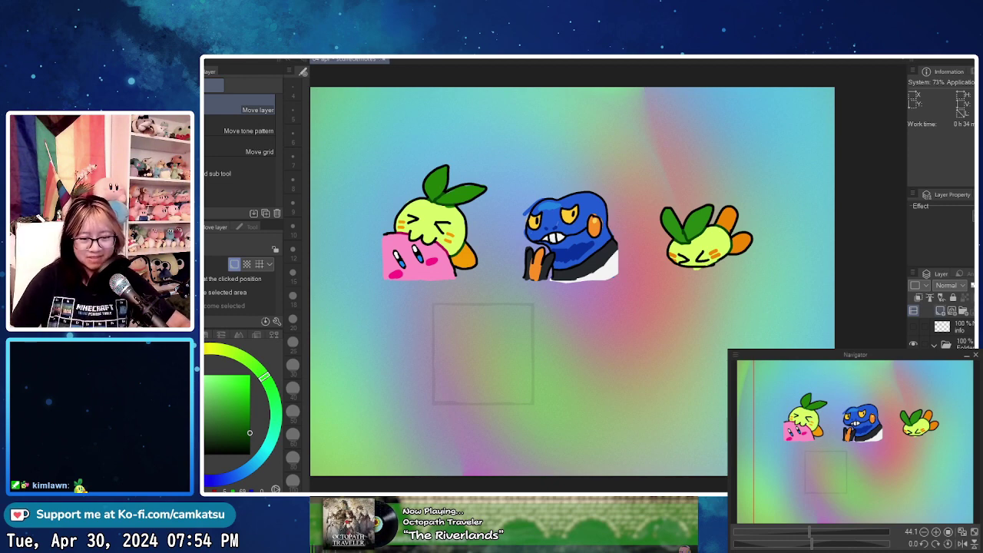
pyautogui.click(952, 384)
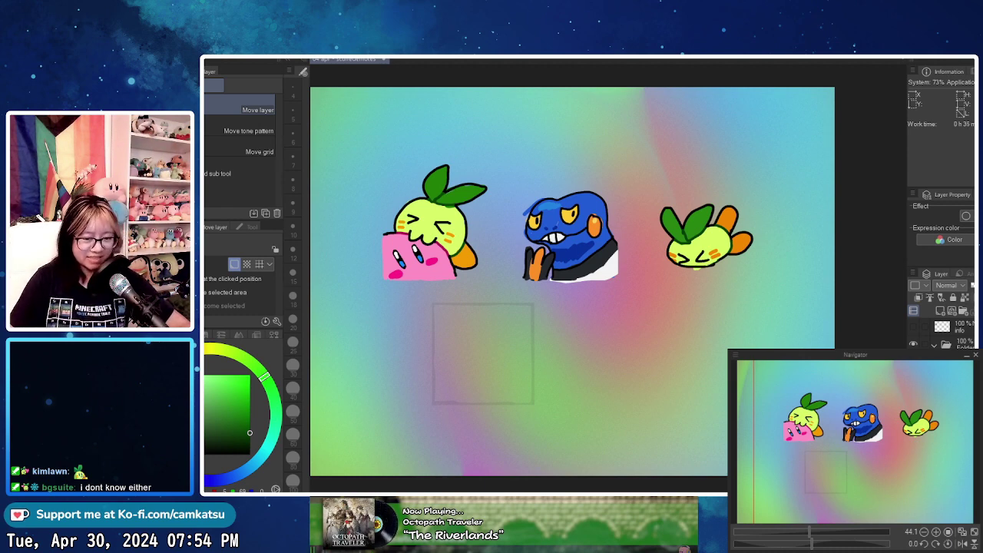
pyautogui.press('p')
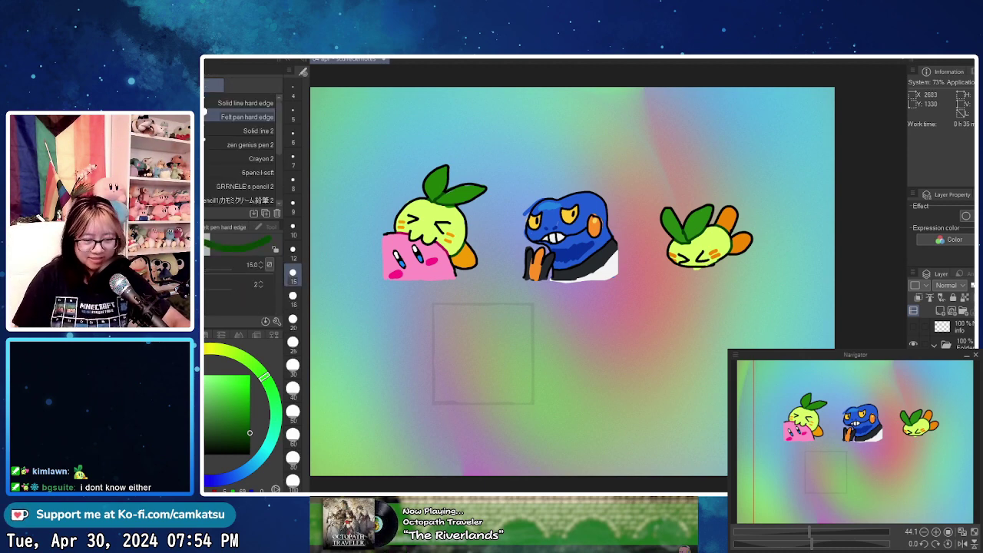
pyautogui.click(293, 253)
pyautogui.press('x')
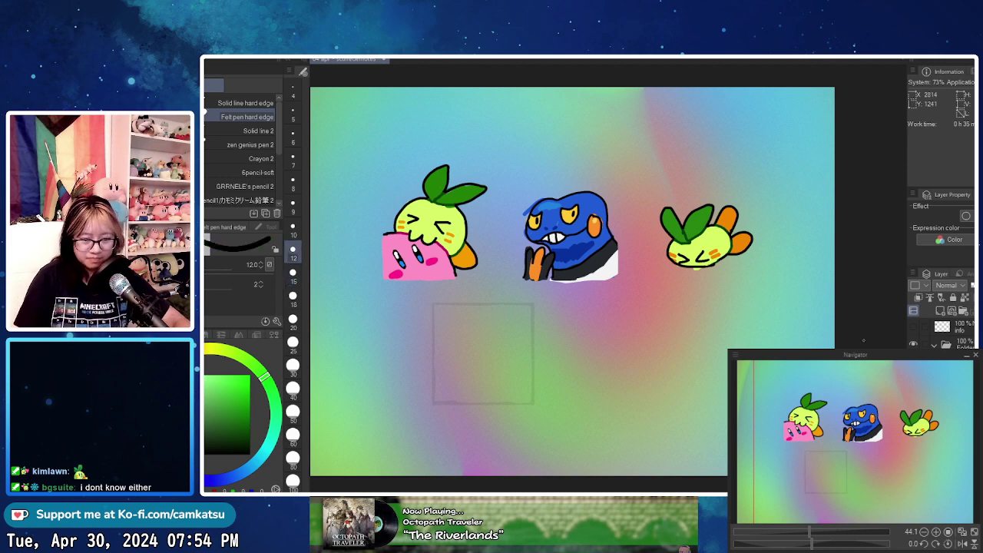
pyautogui.scroll(4, 424, 362)
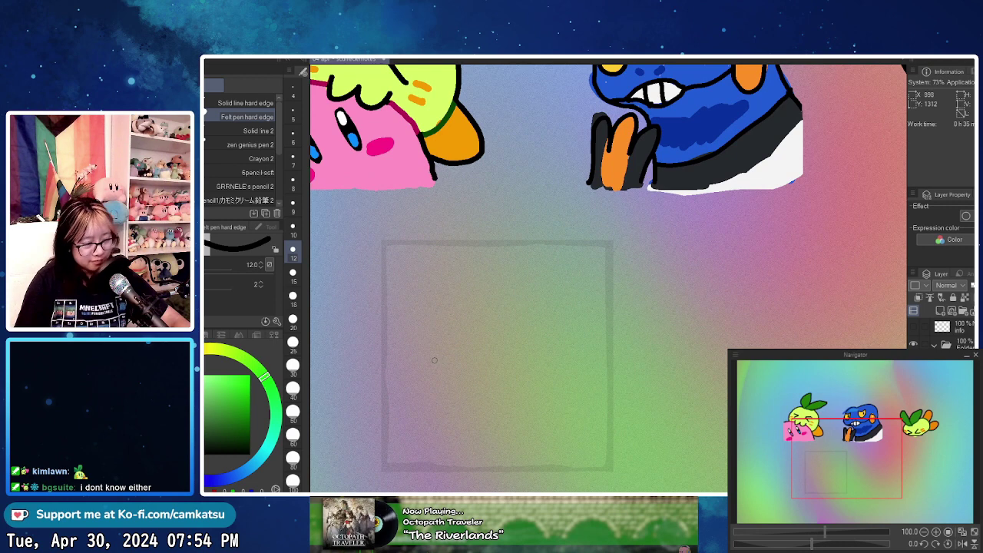
pyautogui.moveTo(422, 365); pyautogui.dragTo(462, 320)
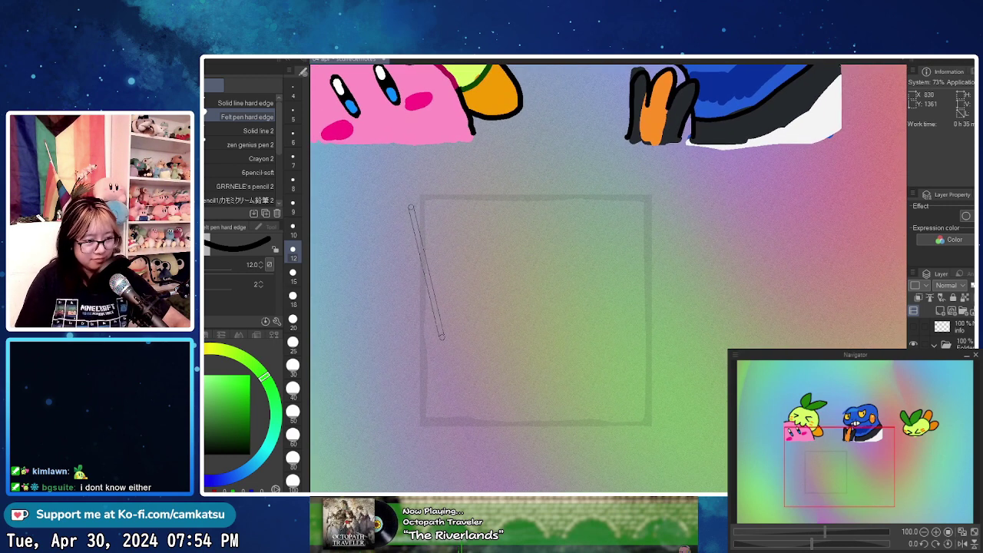
pyautogui.scroll(1, 441, 337)
pyautogui.moveTo(522, 425); pyautogui.dragTo(509, 386)
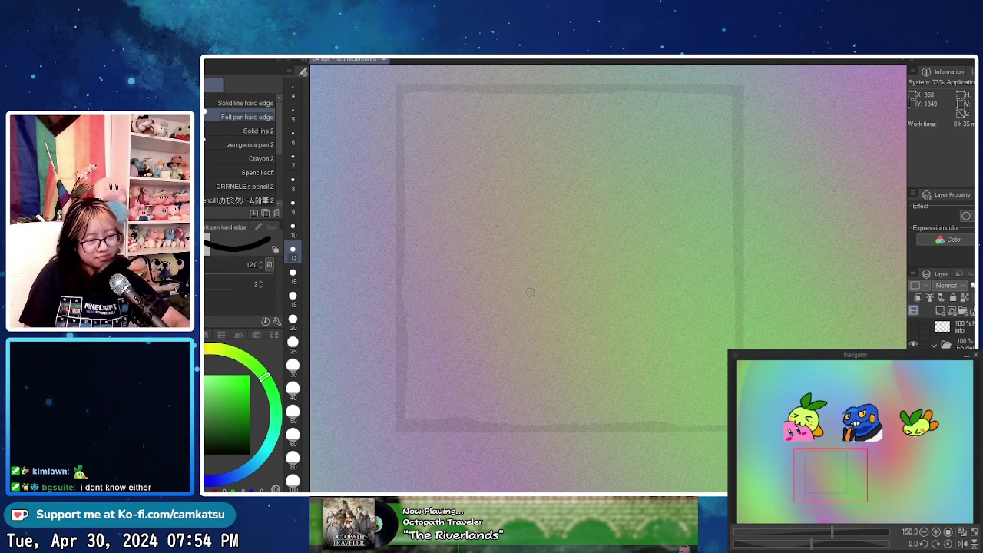
pyautogui.moveTo(552, 292)
pyautogui.mouseDown()
pyautogui.moveTo(447, 259)
pyautogui.moveTo(477, 300)
pyautogui.moveTo(513, 323)
pyautogui.moveTo(469, 345)
pyautogui.moveTo(460, 400)
pyautogui.moveTo(487, 428)
pyautogui.mouseUp()
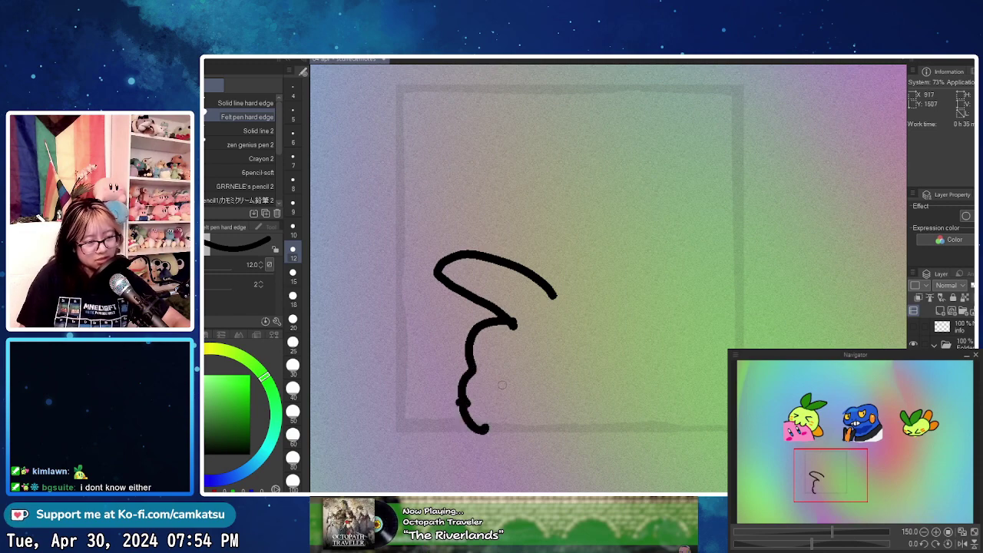
pyautogui.moveTo(548, 295)
pyautogui.mouseDown()
pyautogui.moveTo(573, 322)
pyautogui.moveTo(601, 286)
pyautogui.moveTo(636, 404)
pyautogui.moveTo(628, 427)
pyautogui.mouseUp()
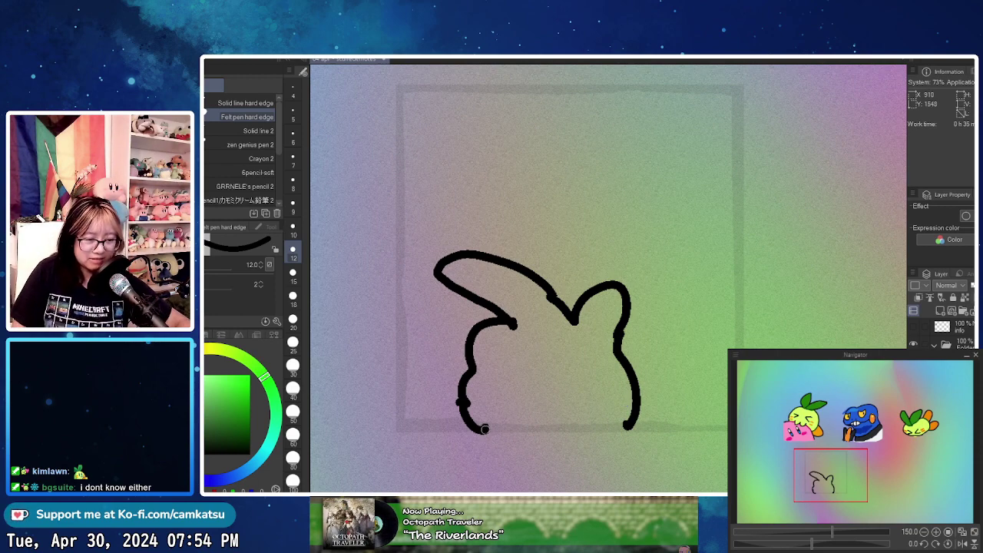
pyautogui.moveTo(483, 432)
pyautogui.mouseDown()
pyautogui.moveTo(548, 448)
pyautogui.moveTo(630, 422)
pyautogui.mouseUp()
pyautogui.hotkey('ctrl', 'z')
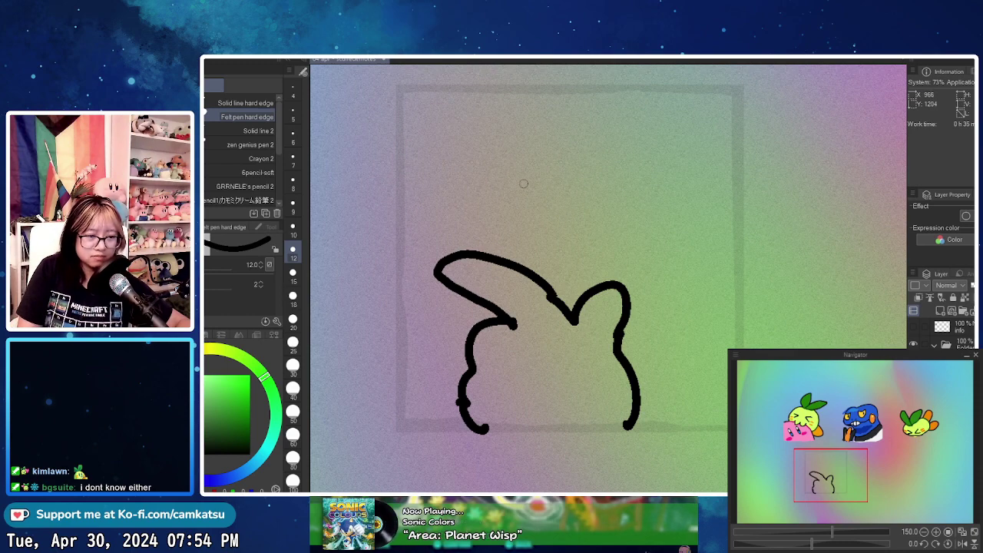
pyautogui.moveTo(545, 187)
pyautogui.mouseDown()
pyautogui.moveTo(512, 186)
pyautogui.moveTo(459, 236)
pyautogui.moveTo(461, 361)
pyautogui.mouseUp()
pyautogui.hotkey('ctrl', 'z')
pyautogui.hotkey('ctrl', 'z')
pyautogui.moveTo(539, 177)
pyautogui.mouseDown()
pyautogui.moveTo(484, 184)
pyautogui.moveTo(449, 258)
pyautogui.mouseUp()
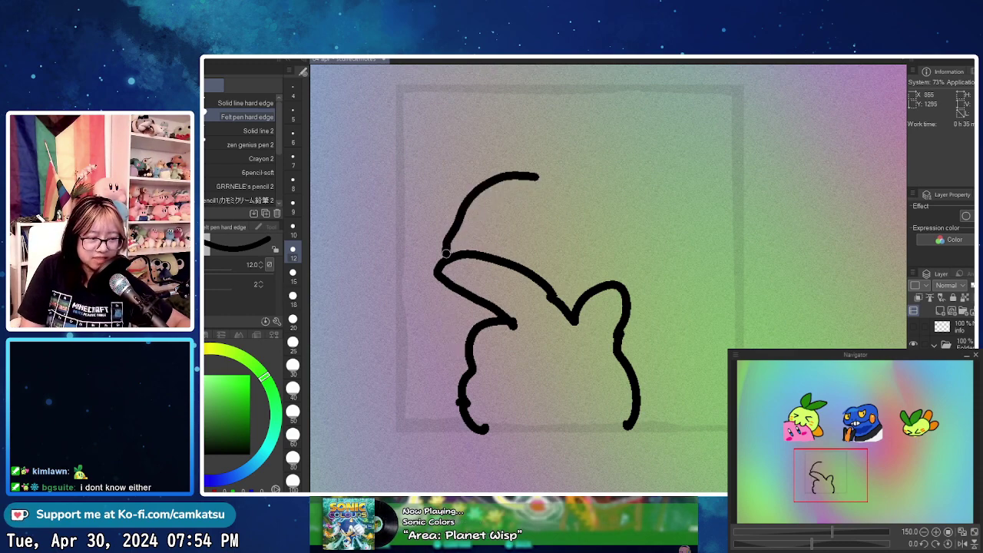
pyautogui.hotkey('ctrl', 'z')
pyautogui.moveTo(551, 179)
pyautogui.mouseDown()
pyautogui.moveTo(455, 246)
pyautogui.moveTo(443, 299)
pyautogui.moveTo(468, 355)
pyautogui.mouseUp()
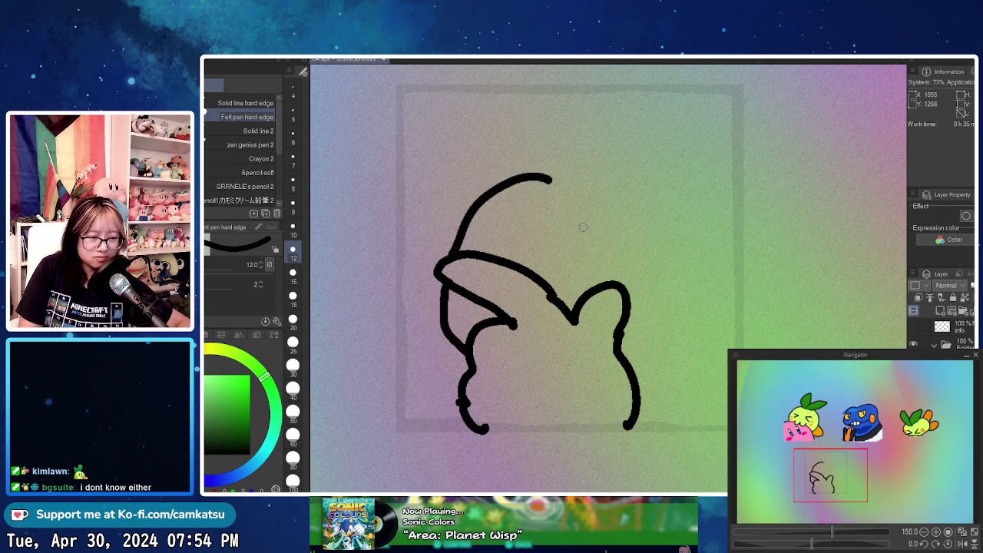
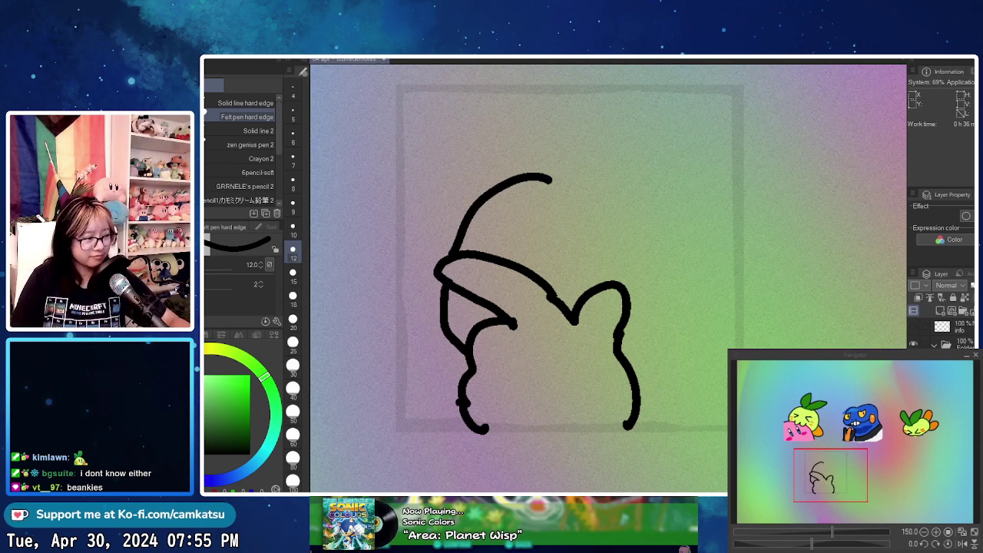
pyautogui.moveTo(614, 299); pyautogui.dragTo(645, 227)
pyautogui.moveTo(626, 254); pyautogui.dragTo(706, 234)
pyautogui.hotkey('ctrl', 'z')
pyautogui.hotkey('ctrl', 'z')
pyautogui.hotkey('ctrl', 'z')
pyautogui.hotkey('ctrl', 'z')
pyautogui.hotkey('ctrl', 'z')
pyautogui.hotkey('ctrl', 'z')
pyautogui.hotkey('ctrl', 'z')
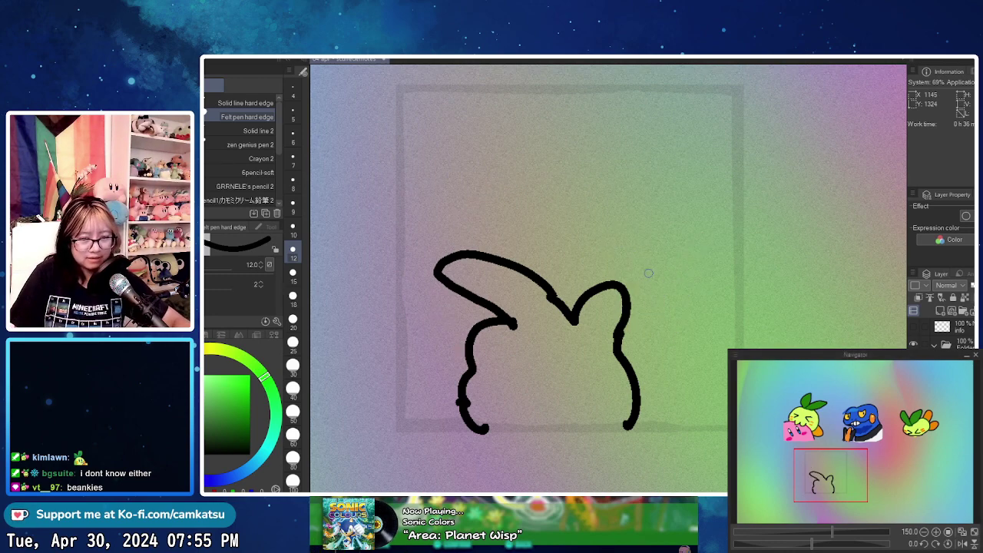
pyautogui.hotkey('ctrl', 'z')
pyautogui.hotkey('ctrl', 'z')
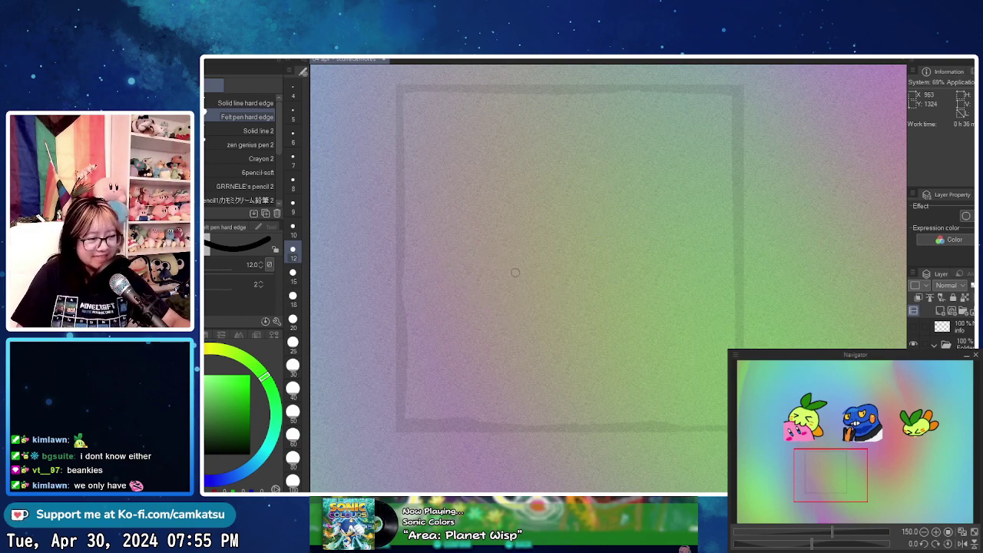
# - Outline a thinking-pose hand in the lower part of the guide frame, with a smile and two filled oval eyes above it
pyautogui.moveTo(462, 322)
pyautogui.mouseDown()
pyautogui.moveTo(523, 317)
pyautogui.moveTo(610, 275)
pyautogui.moveTo(664, 275)
pyautogui.moveTo(592, 333)
pyautogui.moveTo(585, 346)
pyautogui.moveTo(607, 356)
pyautogui.moveTo(593, 396)
pyautogui.mouseUp()
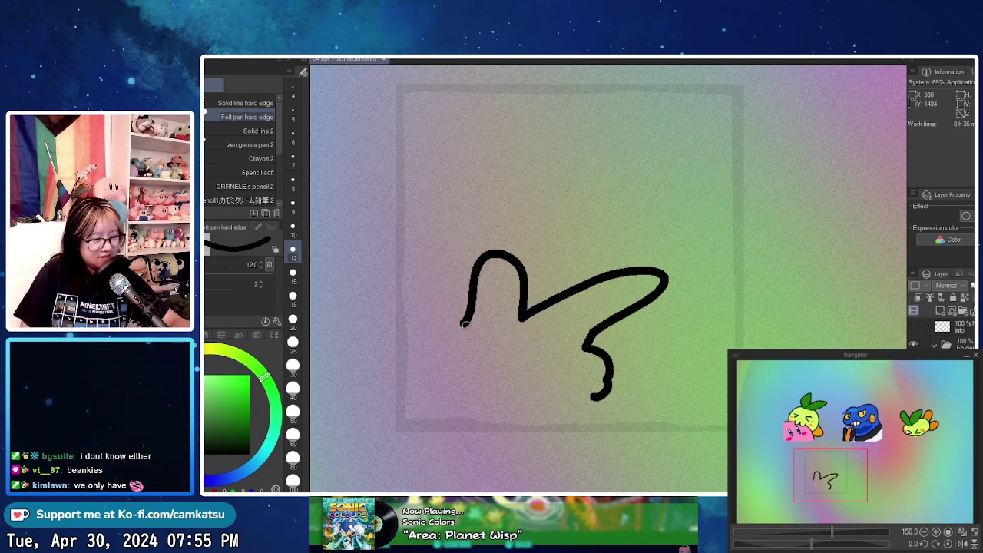
pyautogui.moveTo(465, 322)
pyautogui.mouseDown()
pyautogui.moveTo(487, 408)
pyautogui.moveTo(598, 394)
pyautogui.mouseUp()
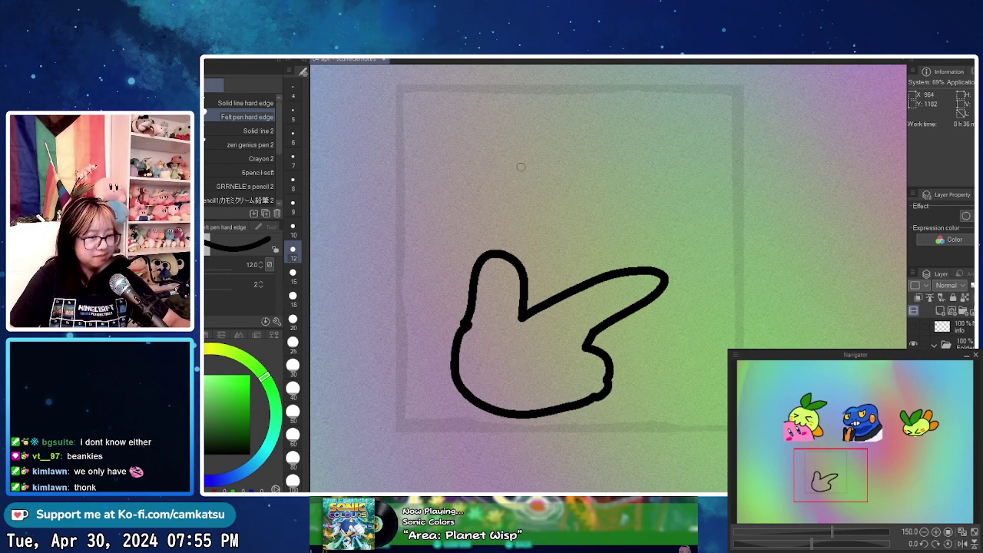
pyautogui.moveTo(535, 234)
pyautogui.mouseDown()
pyautogui.moveTo(614, 251)
pyautogui.moveTo(651, 225)
pyautogui.mouseUp()
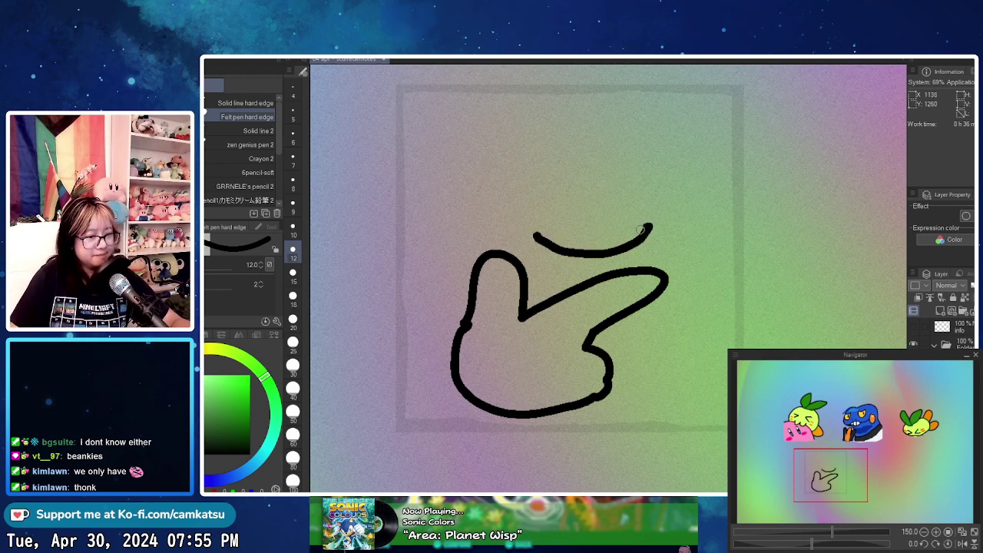
pyautogui.moveTo(501, 194)
pyautogui.mouseDown()
pyautogui.moveTo(495, 206)
pyautogui.moveTo(498, 178)
pyautogui.moveTo(501, 192)
pyautogui.mouseUp()
pyautogui.moveTo(627, 200)
pyautogui.mouseDown()
pyautogui.moveTo(623, 221)
pyautogui.moveTo(631, 184)
pyautogui.moveTo(627, 203)
pyautogui.mouseUp()
# - Outline the bean's wide round head around the face, ending its lower edges at both sides of the hand
pyautogui.moveTo(470, 175)
pyautogui.mouseDown()
pyautogui.moveTo(438, 245)
pyautogui.moveTo(466, 295)
pyautogui.mouseUp()
pyautogui.hotkey('ctrl', 'z')
pyautogui.moveTo(469, 166)
pyautogui.mouseDown()
pyautogui.moveTo(425, 232)
pyautogui.moveTo(472, 295)
pyautogui.mouseUp()
pyautogui.moveTo(693, 202)
pyautogui.mouseDown()
pyautogui.moveTo(682, 327)
pyautogui.moveTo(593, 332)
pyautogui.mouseUp()
pyautogui.moveTo(470, 165)
pyautogui.mouseDown()
pyautogui.moveTo(553, 149)
pyautogui.moveTo(607, 153)
pyautogui.moveTo(690, 198)
pyautogui.moveTo(682, 177)
pyautogui.moveTo(621, 151)
pyautogui.moveTo(548, 144)
pyautogui.moveTo(473, 169)
pyautogui.mouseUp()
pyautogui.hotkey('ctrl', 'z')
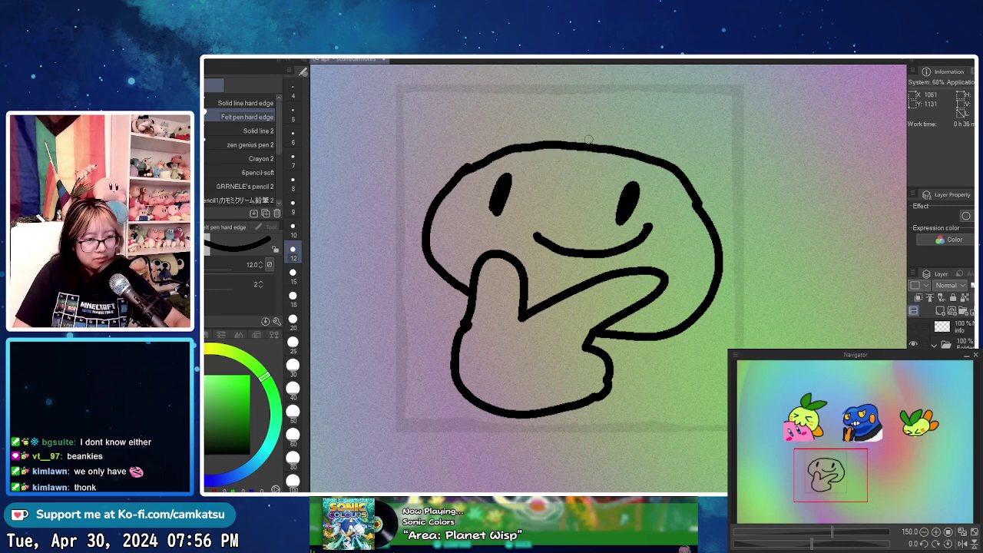
# - Outline two rounded leaves spreading outward from the top center of the bean's head
pyautogui.moveTo(588, 139)
pyautogui.mouseDown()
pyautogui.moveTo(473, 106)
pyautogui.moveTo(519, 142)
pyautogui.moveTo(691, 123)
pyautogui.moveTo(651, 163)
pyautogui.mouseUp()
pyautogui.hotkey('ctrl', 'z')
pyautogui.moveTo(591, 146)
pyautogui.mouseDown()
pyautogui.moveTo(619, 116)
pyautogui.moveTo(708, 132)
pyautogui.moveTo(643, 158)
pyautogui.mouseUp()
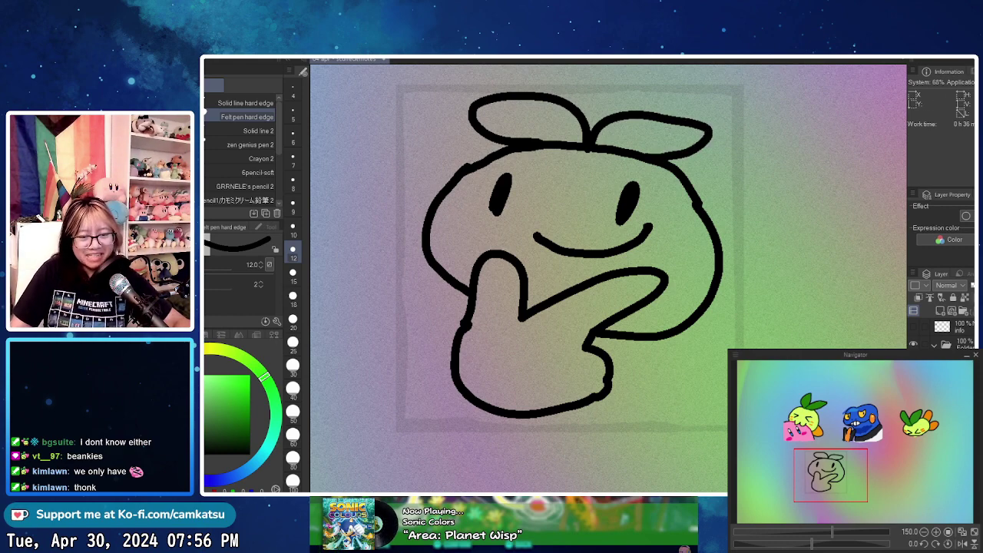
# - Paint the bean's head light yellow-green with the Felt pen hard edge at size 20
pyautogui.click(223, 349)
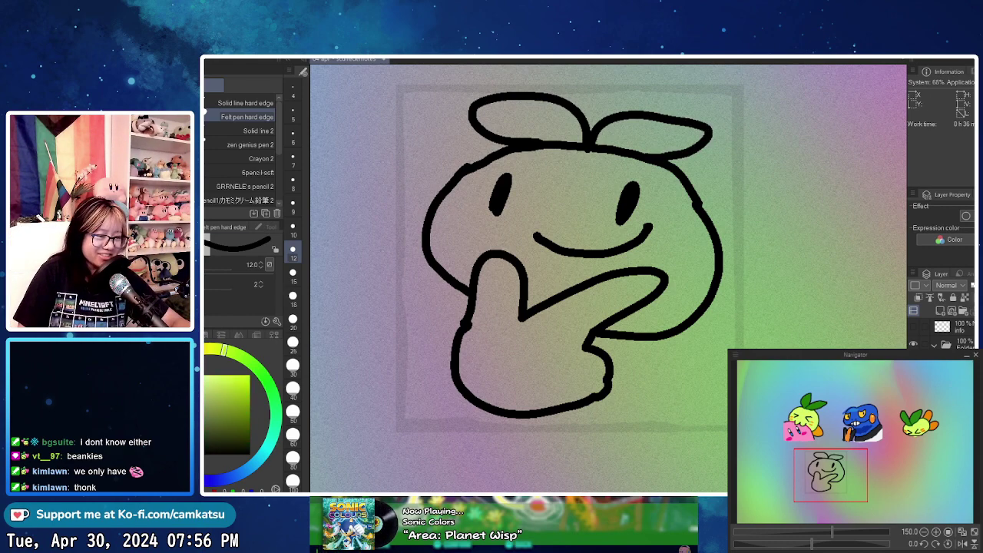
pyautogui.click(220, 378)
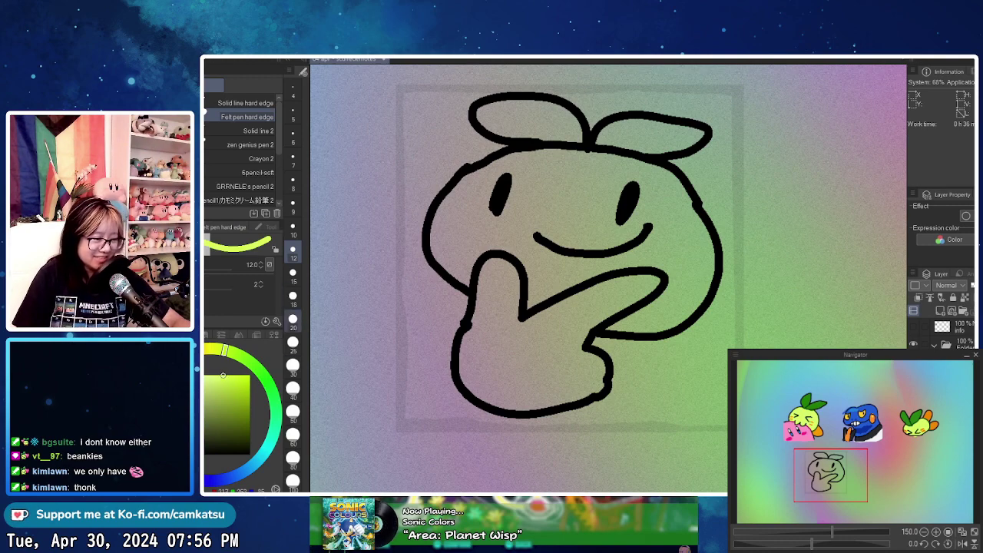
pyautogui.click(293, 318)
pyautogui.moveTo(482, 178)
pyautogui.mouseDown()
pyautogui.moveTo(444, 244)
pyautogui.moveTo(449, 206)
pyautogui.moveTo(433, 240)
pyautogui.moveTo(463, 278)
pyautogui.mouseUp()
pyautogui.click(218, 378)
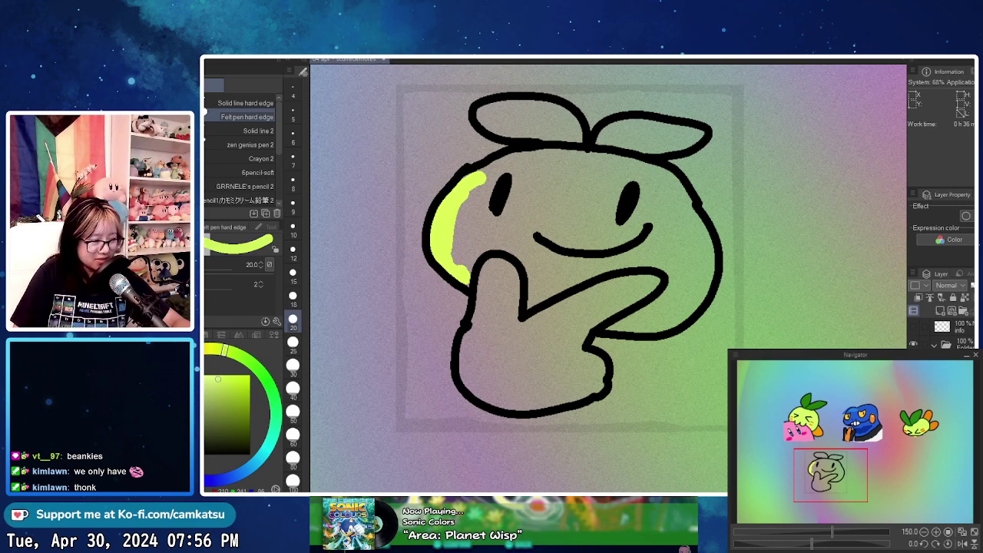
pyautogui.press('g')
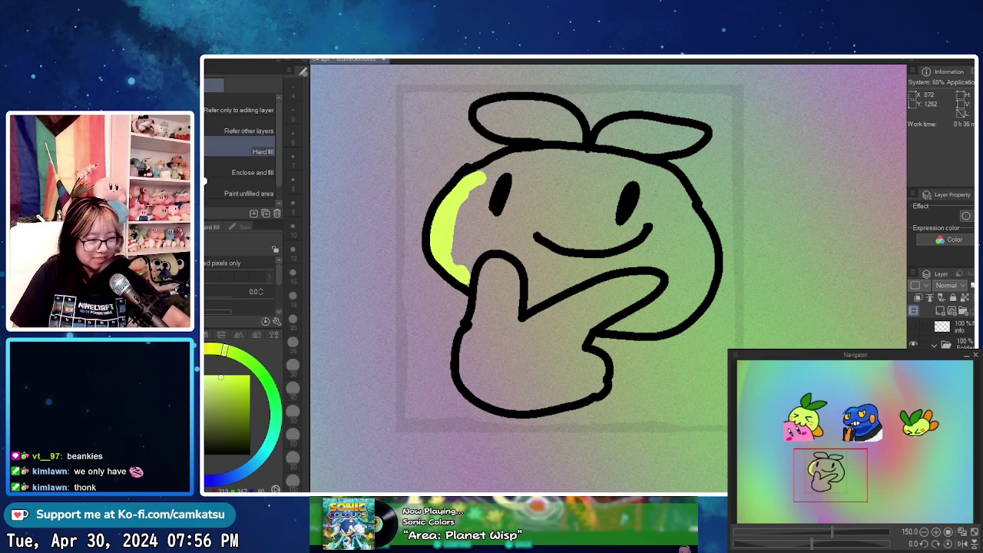
pyautogui.press('p')
pyautogui.press('p')
pyautogui.moveTo(475, 195)
pyautogui.mouseDown()
pyautogui.moveTo(456, 262)
pyautogui.moveTo(489, 203)
pyautogui.moveTo(537, 265)
pyautogui.moveTo(533, 296)
pyautogui.moveTo(572, 264)
pyautogui.moveTo(668, 269)
pyautogui.moveTo(661, 296)
pyautogui.moveTo(602, 326)
pyautogui.moveTo(676, 323)
pyautogui.moveTo(691, 303)
pyautogui.moveTo(684, 234)
pyautogui.moveTo(702, 292)
pyautogui.moveTo(710, 260)
pyautogui.moveTo(700, 224)
pyautogui.moveTo(645, 190)
pyautogui.moveTo(668, 178)
pyautogui.moveTo(552, 161)
pyautogui.moveTo(483, 169)
pyautogui.moveTo(614, 219)
pyautogui.moveTo(530, 196)
pyautogui.moveTo(667, 218)
pyautogui.moveTo(565, 274)
pyautogui.moveTo(662, 235)
pyautogui.moveTo(646, 192)
pyautogui.mouseUp()
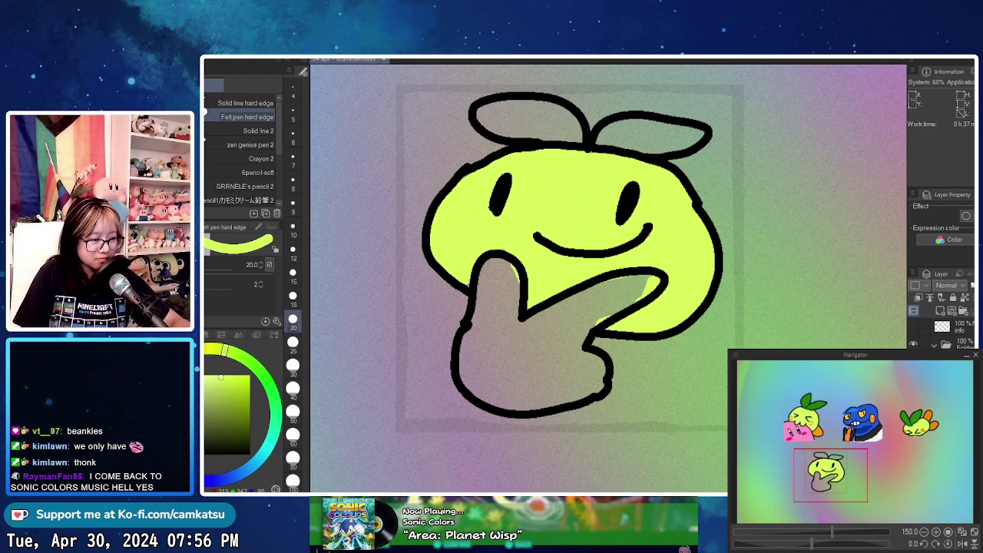
# - Paint the whole thinking hand orange with the size 20 pen
pyautogui.moveTo(181, 355)
pyautogui.mouseDown()
pyautogui.moveTo(162, 369)
pyautogui.moveTo(177, 359)
pyautogui.mouseUp()
pyautogui.click(242, 375)
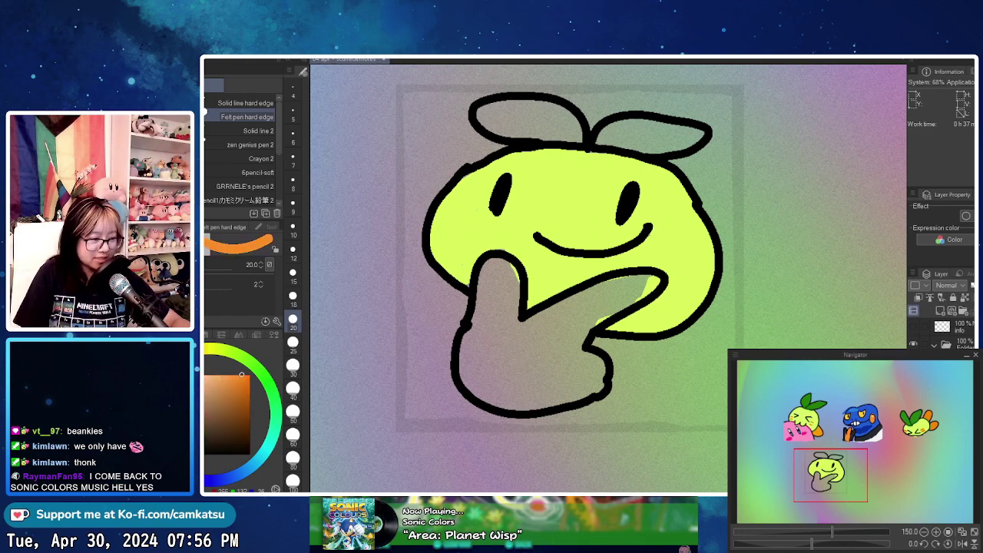
pyautogui.moveTo(484, 261)
pyautogui.mouseDown()
pyautogui.moveTo(485, 338)
pyautogui.moveTo(498, 268)
pyautogui.moveTo(484, 310)
pyautogui.mouseUp()
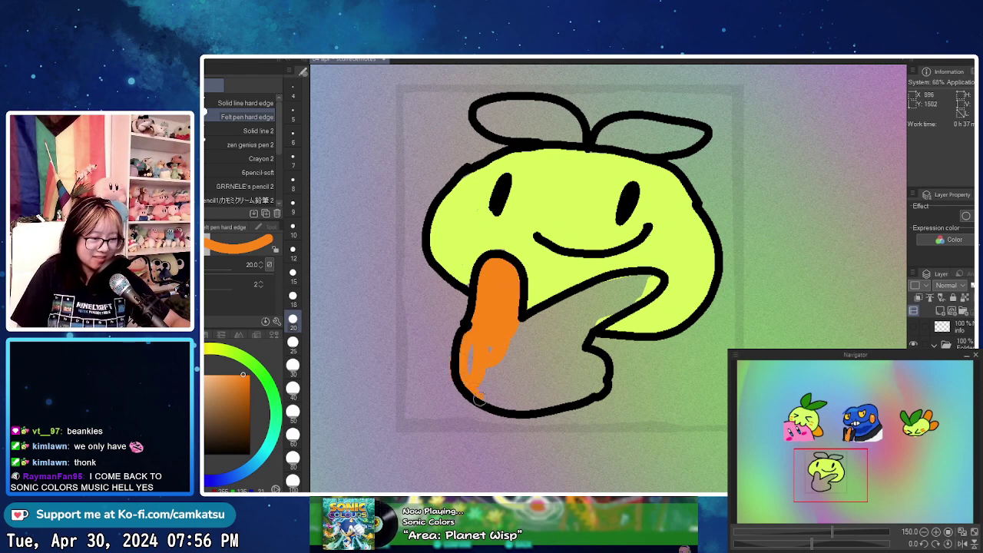
pyautogui.moveTo(494, 394)
pyautogui.mouseDown()
pyautogui.moveTo(526, 404)
pyautogui.moveTo(502, 393)
pyautogui.moveTo(587, 390)
pyautogui.moveTo(582, 319)
pyautogui.moveTo(631, 306)
pyautogui.moveTo(658, 285)
pyautogui.moveTo(565, 304)
pyautogui.moveTo(536, 327)
pyautogui.moveTo(558, 328)
pyautogui.moveTo(624, 284)
pyautogui.moveTo(485, 350)
pyautogui.moveTo(540, 354)
pyautogui.moveTo(530, 375)
pyautogui.moveTo(578, 382)
pyautogui.moveTo(538, 378)
pyautogui.mouseUp()
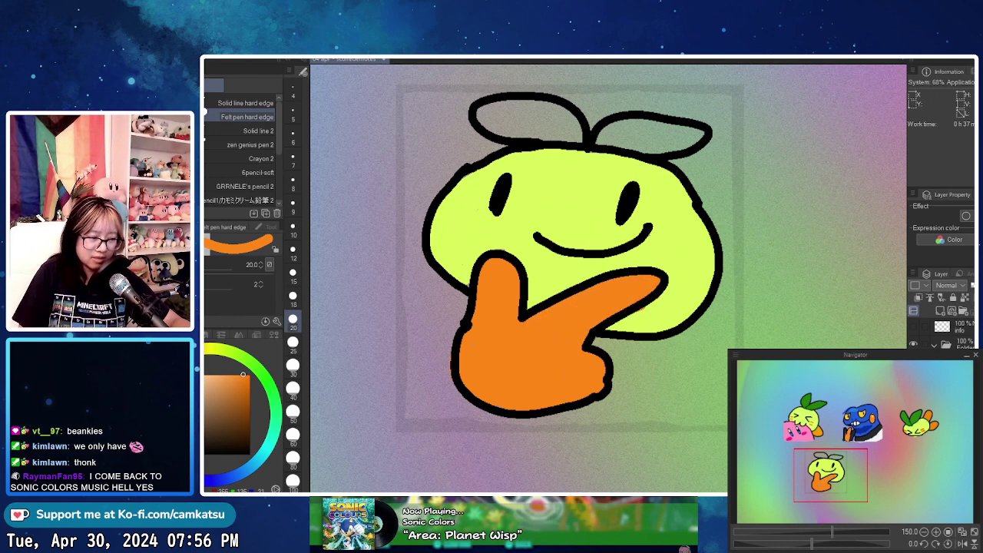
# - Add two short orange blush stripes to each of the bean's cheeks at pen size 15 and save the file
pyautogui.click(292, 272)
pyautogui.moveTo(455, 202)
pyautogui.mouseDown()
pyautogui.moveTo(480, 204)
pyautogui.moveTo(475, 224)
pyautogui.mouseUp()
pyautogui.moveTo(655, 216)
pyautogui.mouseDown()
pyautogui.moveTo(686, 216)
pyautogui.moveTo(687, 235)
pyautogui.mouseUp()
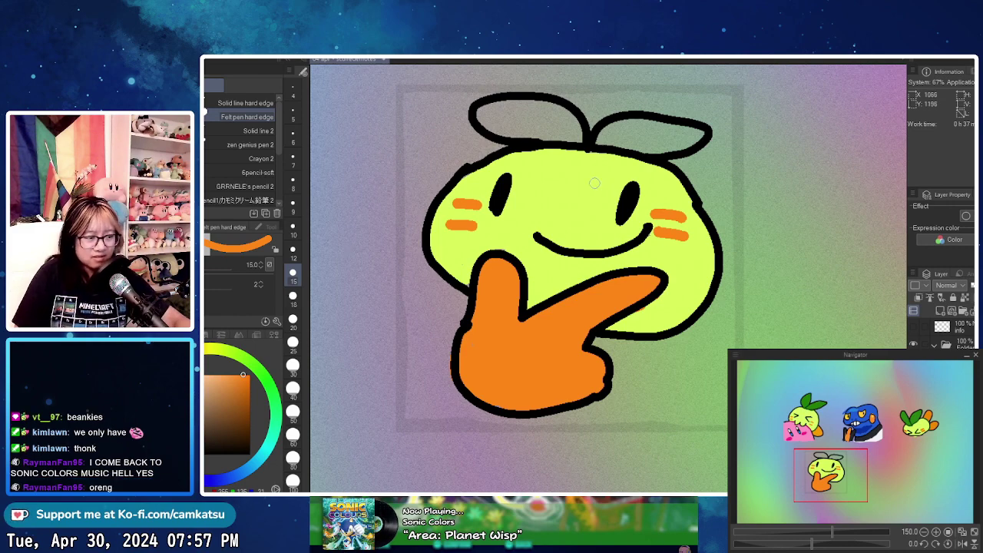
pyautogui.hotkey('ctrl', 's')
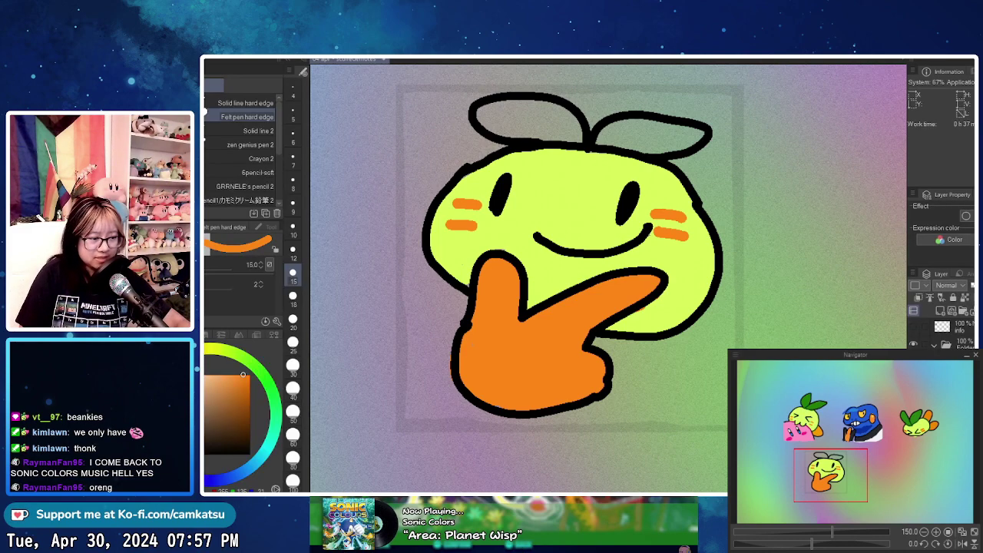
# - Erase the bean's right eye and redraw it as a filled black oval slightly lower, closer to the smile, at pen size 12
pyautogui.click(293, 249)
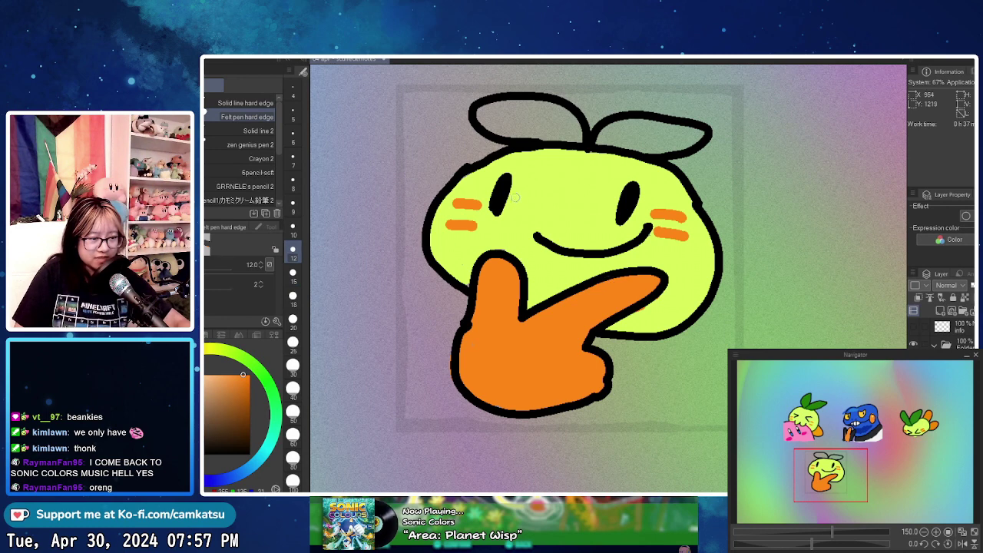
pyautogui.moveTo(639, 195)
pyautogui.mouseDown()
pyautogui.moveTo(636, 215)
pyautogui.moveTo(620, 222)
pyautogui.mouseUp()
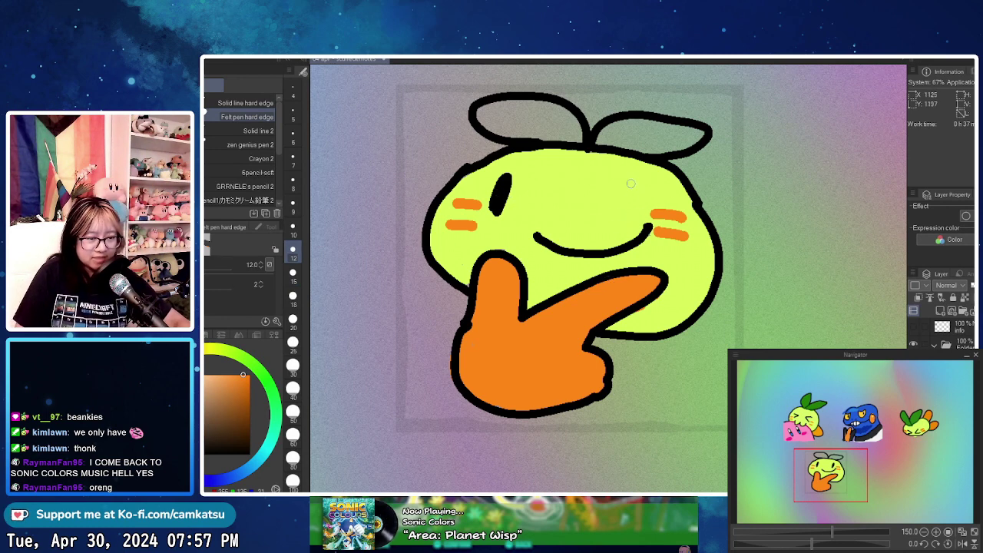
pyautogui.keyDown('alt'); pyautogui.click(498, 196); pyautogui.keyUp('alt')
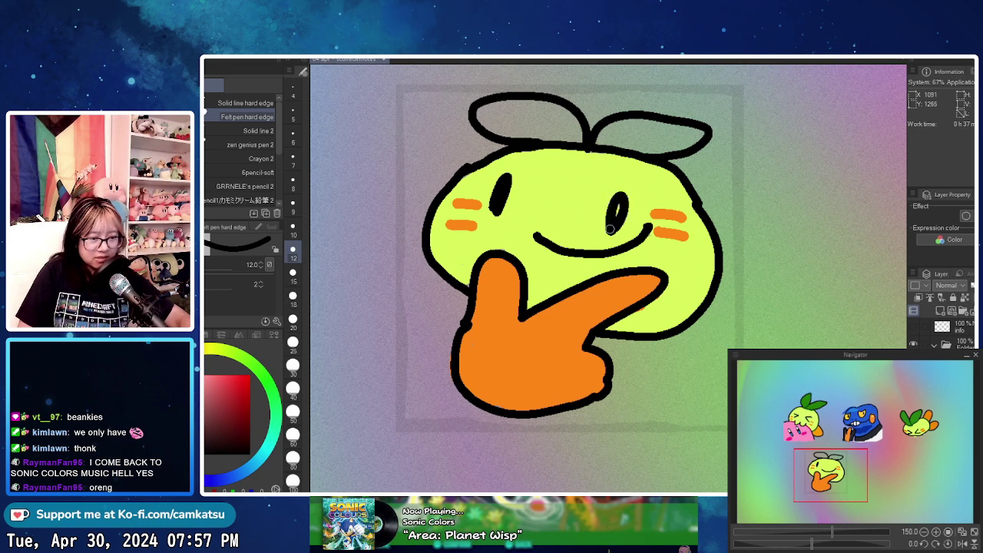
pyautogui.moveTo(624, 198); pyautogui.dragTo(622, 231)
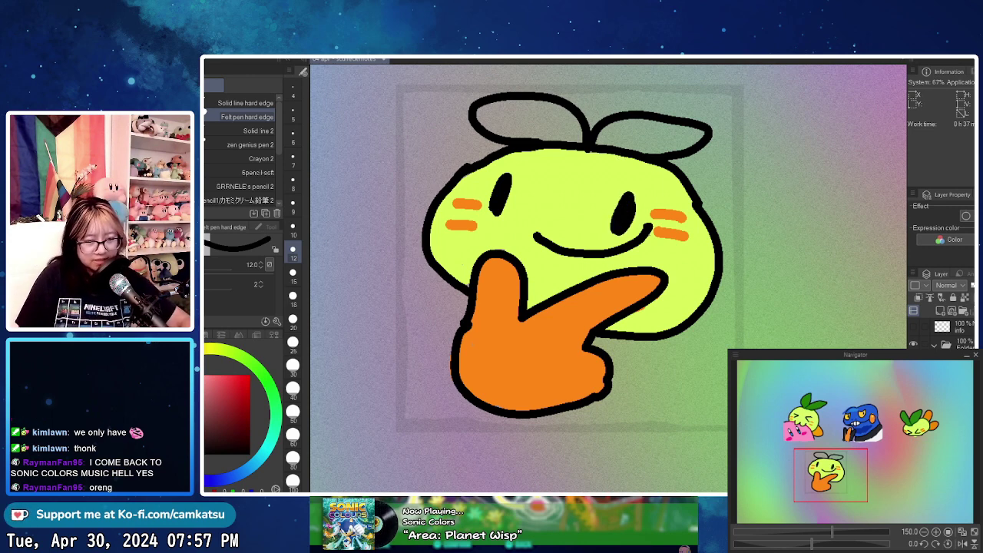
pyautogui.press('x')
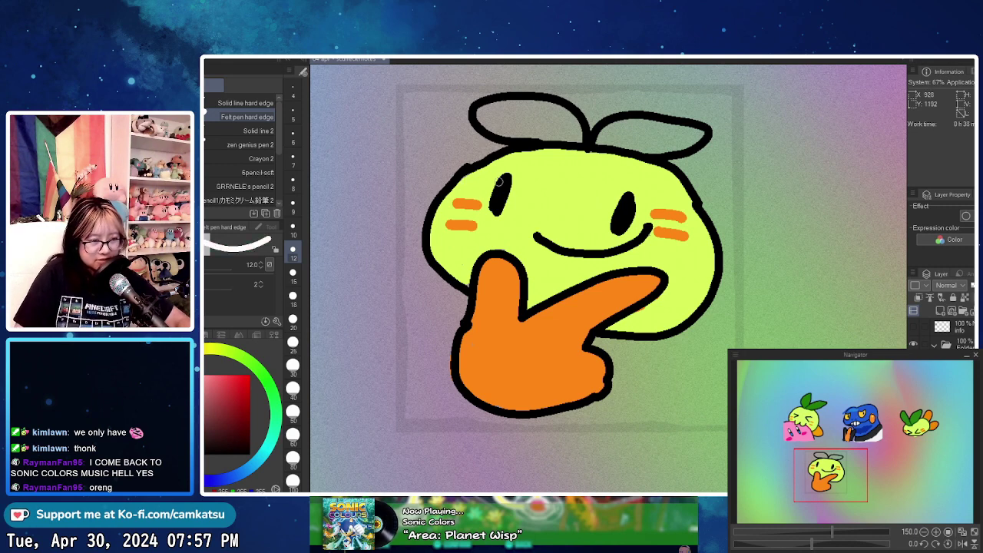
pyautogui.moveTo(503, 180); pyautogui.dragTo(502, 185)
pyautogui.hotkey('ctrl', 'z')
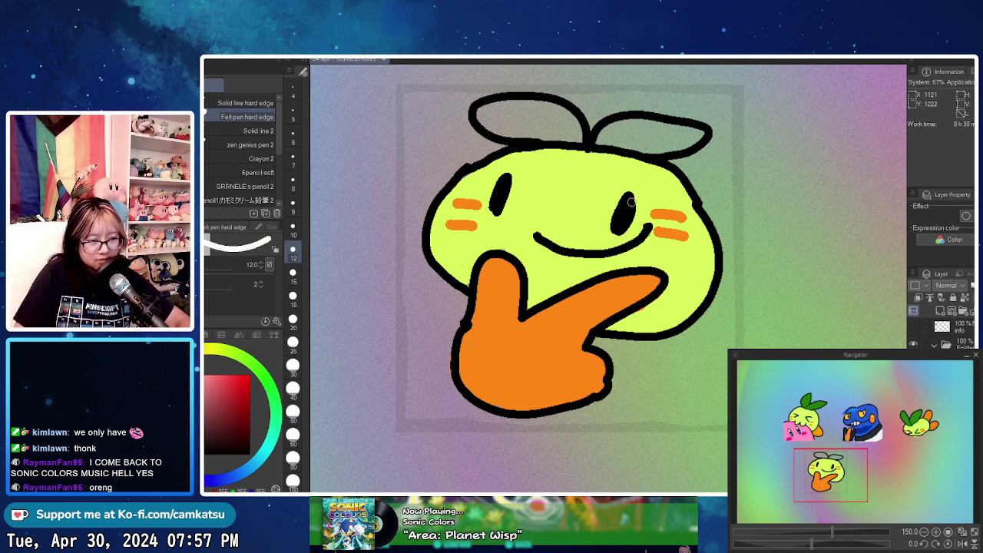
# - Paint the lower part of both of the thinking bean's eyes dark teal with the size 12 pen
pyautogui.click(266, 449)
pyautogui.click(245, 396)
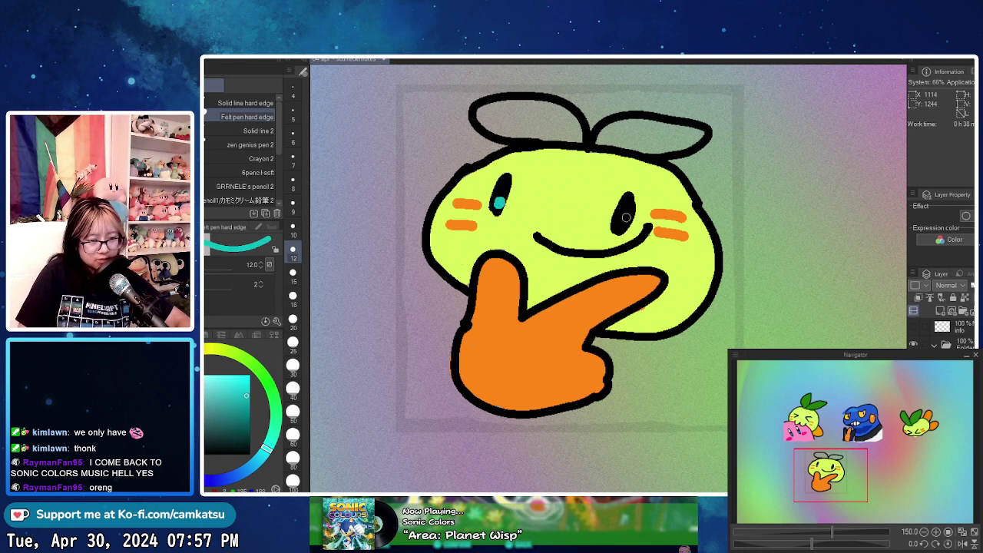
pyautogui.moveTo(627, 215); pyautogui.dragTo(620, 222)
pyautogui.hotkey('ctrl', 'z')
pyautogui.hotkey('ctrl', 'z')
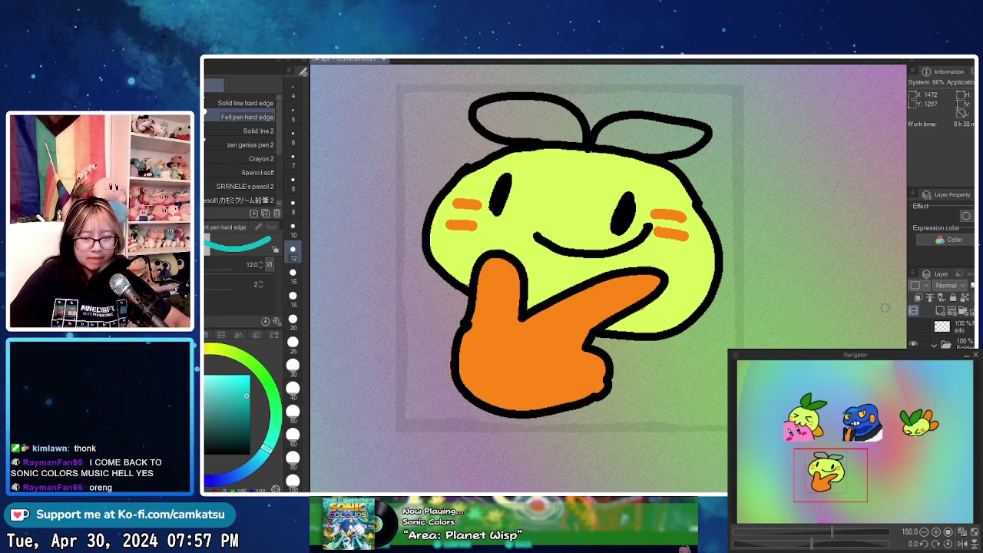
pyautogui.moveTo(498, 195)
pyautogui.mouseDown()
pyautogui.moveTo(507, 213)
pyautogui.moveTo(497, 212)
pyautogui.mouseUp()
pyautogui.hotkey('ctrl', 'z')
pyautogui.click(249, 418)
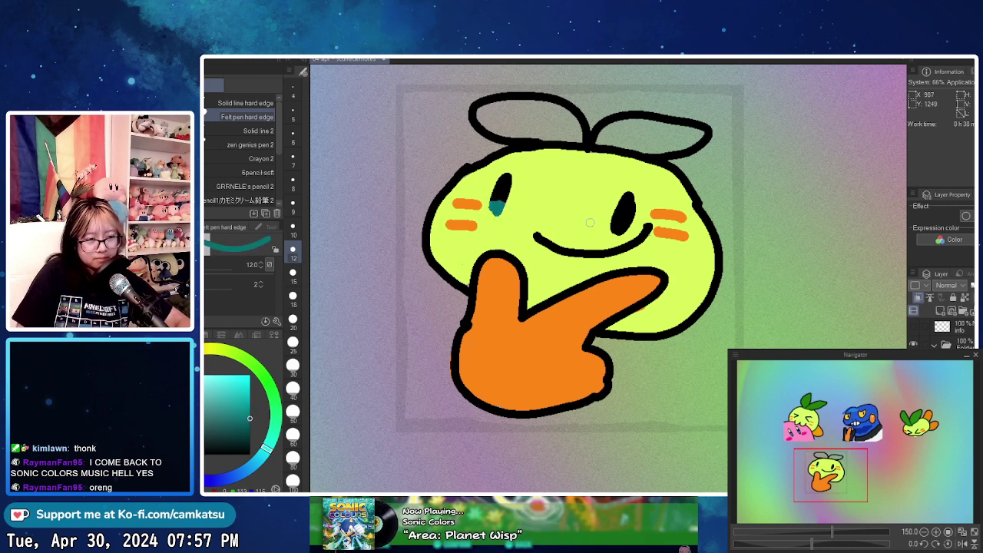
pyautogui.moveTo(614, 220); pyautogui.dragTo(625, 232)
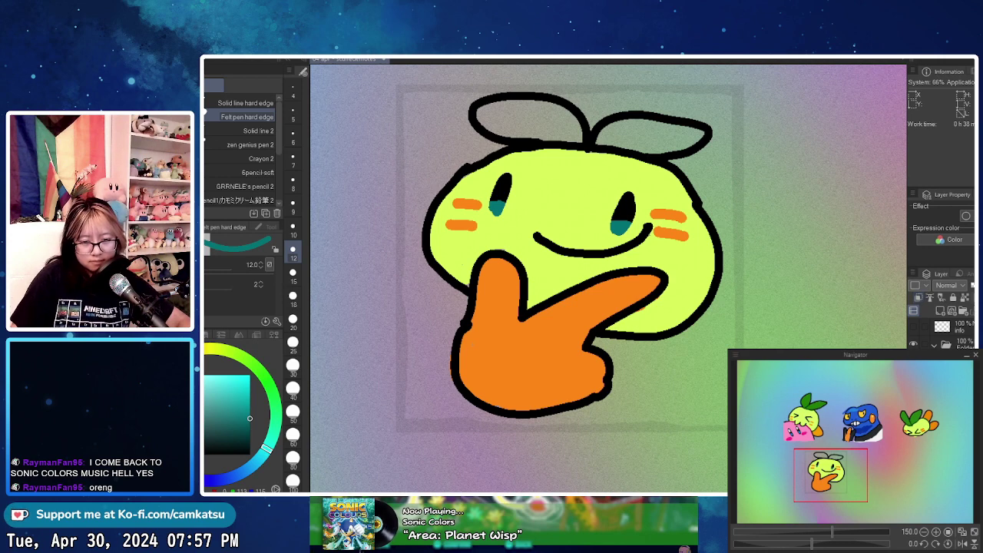
# - Fill both of the bean's leaves with medium green, raising the pen size from 12 to 18
pyautogui.click(256, 366)
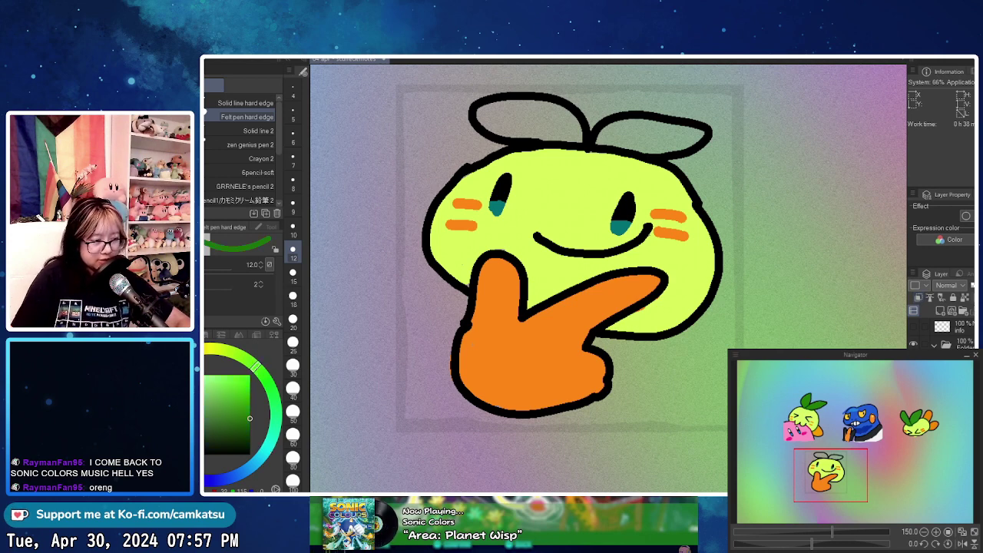
pyautogui.click(242, 410)
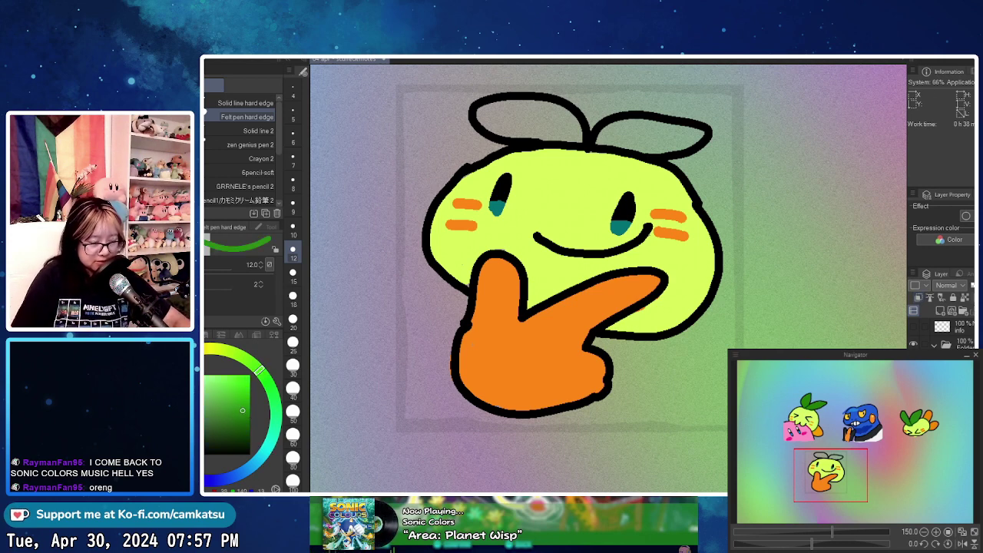
pyautogui.moveTo(518, 105)
pyautogui.mouseDown()
pyautogui.moveTo(568, 122)
pyautogui.moveTo(499, 132)
pyautogui.moveTo(564, 139)
pyautogui.mouseUp()
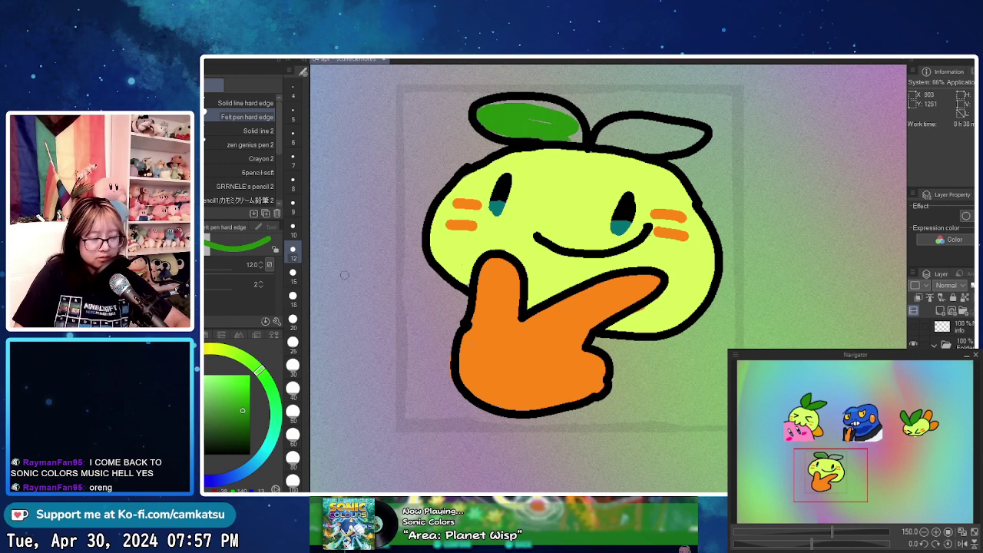
pyautogui.click(293, 295)
pyautogui.moveTo(499, 98)
pyautogui.mouseDown()
pyautogui.moveTo(580, 151)
pyautogui.moveTo(691, 132)
pyautogui.moveTo(676, 161)
pyautogui.mouseUp()
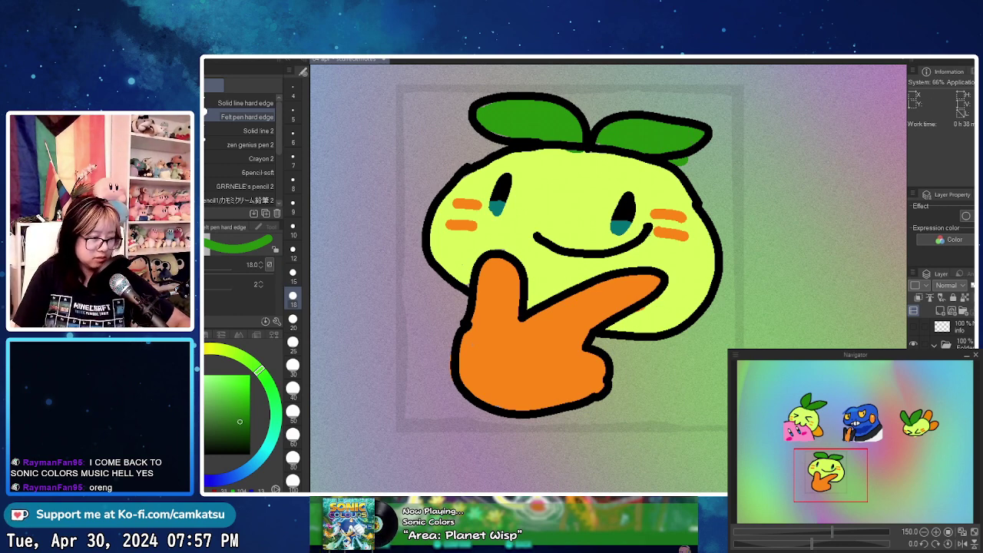
# - Recolor the outline where the leaves meet the head dark green and the hand's outline over the face dark red at pen size 18
pyautogui.moveTo(240, 421); pyautogui.dragTo(250, 432)
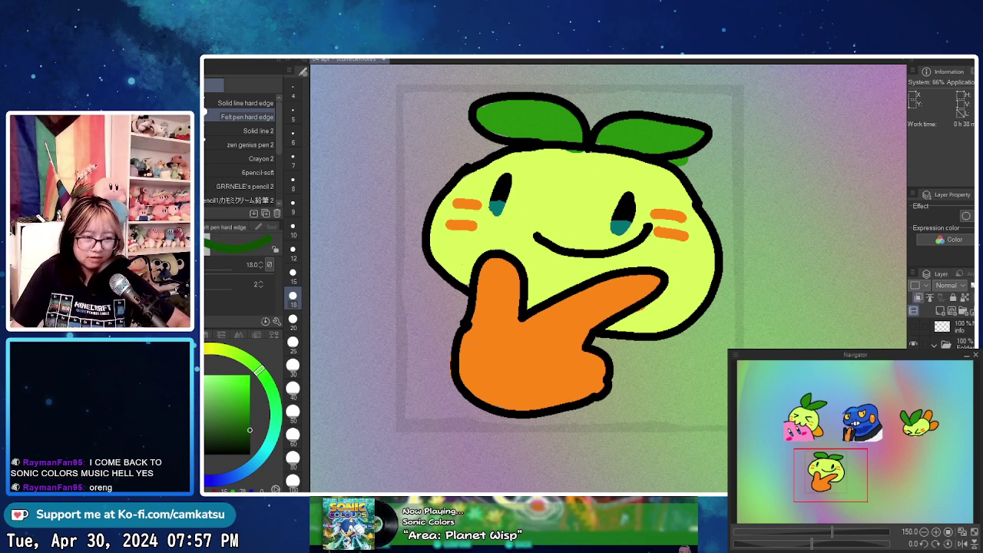
pyautogui.moveTo(542, 146)
pyautogui.mouseDown()
pyautogui.moveTo(530, 159)
pyautogui.moveTo(576, 146)
pyautogui.moveTo(623, 150)
pyautogui.mouseUp()
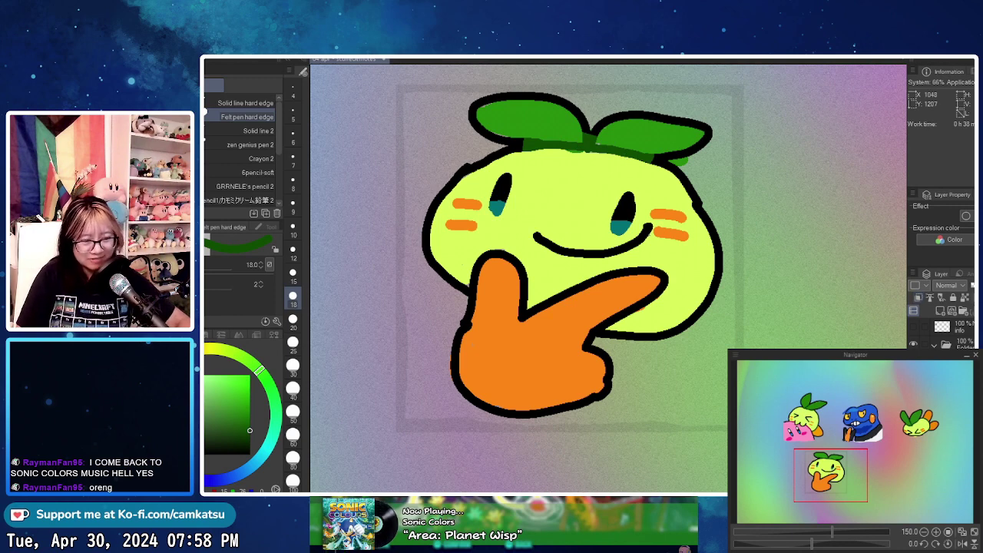
pyautogui.keyDown('alt'); pyautogui.click(580, 309); pyautogui.keyUp('alt')
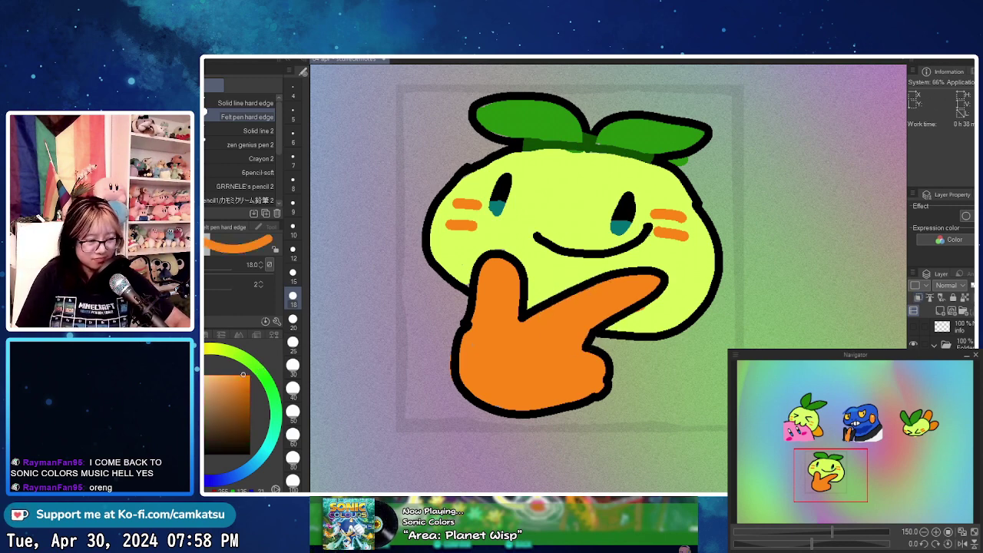
pyautogui.moveTo(249, 414); pyautogui.dragTo(250, 420)
pyautogui.click(162, 370)
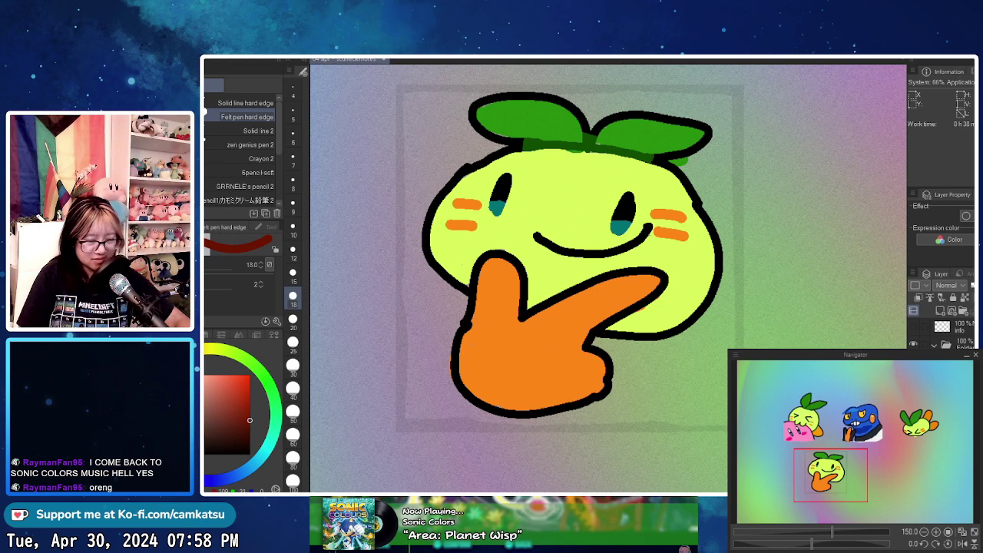
pyautogui.moveTo(468, 286)
pyautogui.mouseDown()
pyautogui.moveTo(493, 247)
pyautogui.moveTo(499, 261)
pyautogui.moveTo(530, 260)
pyautogui.moveTo(510, 238)
pyautogui.moveTo(520, 264)
pyautogui.moveTo(594, 287)
pyautogui.moveTo(622, 282)
pyautogui.moveTo(574, 282)
pyautogui.moveTo(592, 289)
pyautogui.moveTo(626, 278)
pyautogui.moveTo(640, 320)
pyautogui.mouseUp()
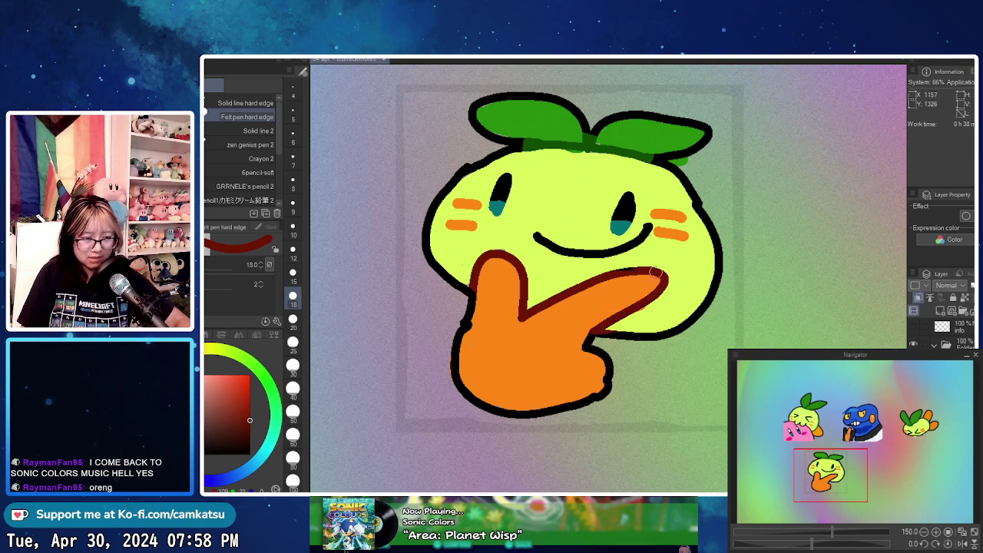
# - Move the square guide frame to the empty space beside the thinking bean, below the blue frog and the third emote
pyautogui.scroll(-5, 760, 184)
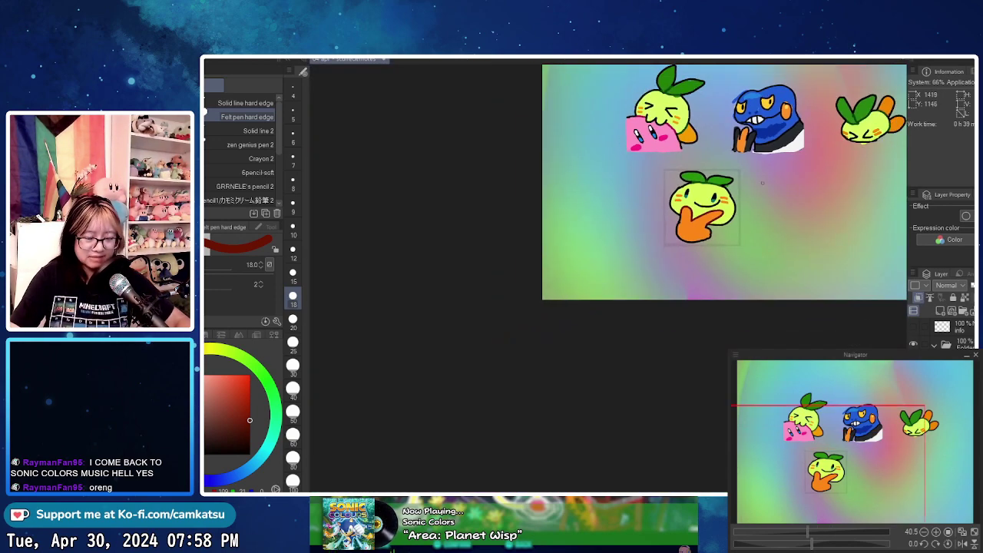
pyautogui.scroll(-3, 762, 183)
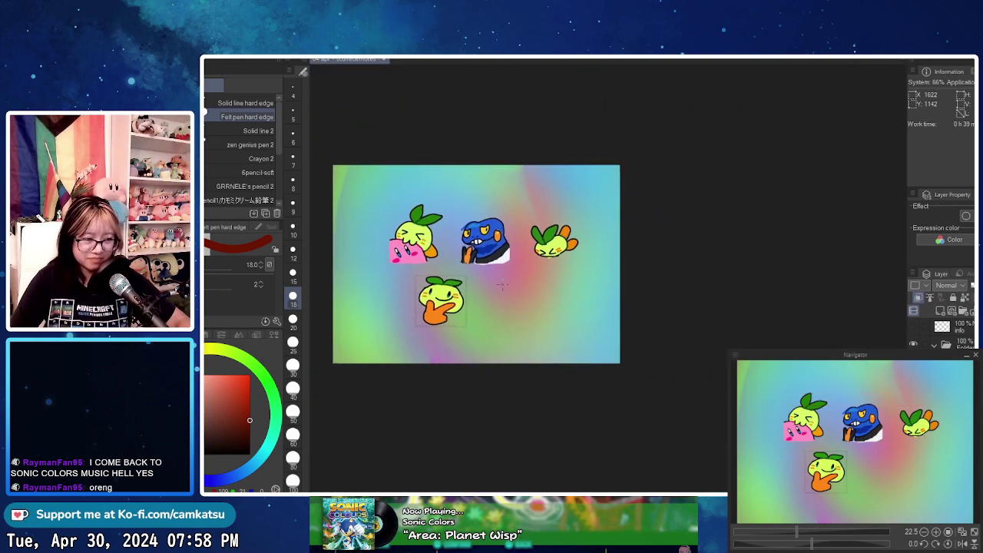
pyautogui.scroll(2, 501, 285)
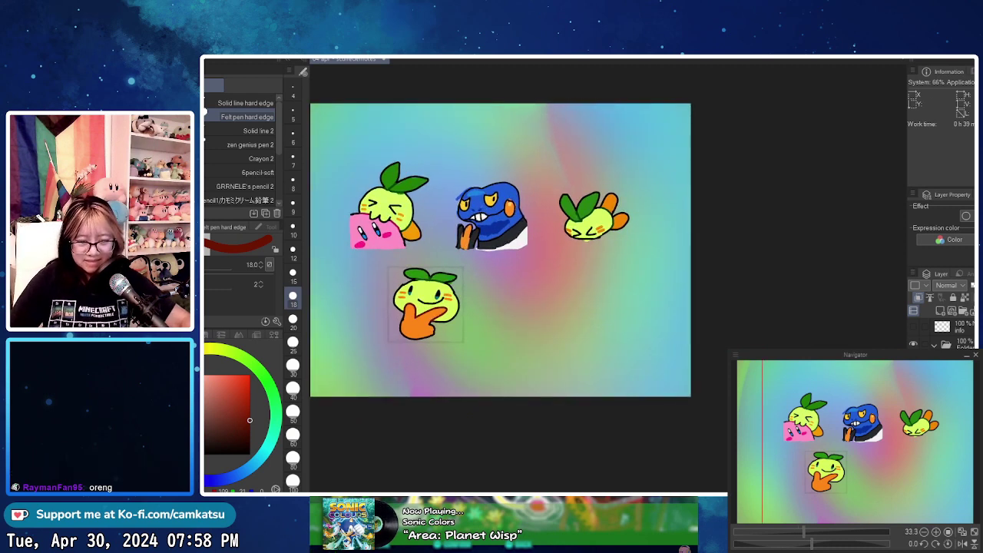
pyautogui.click(952, 415)
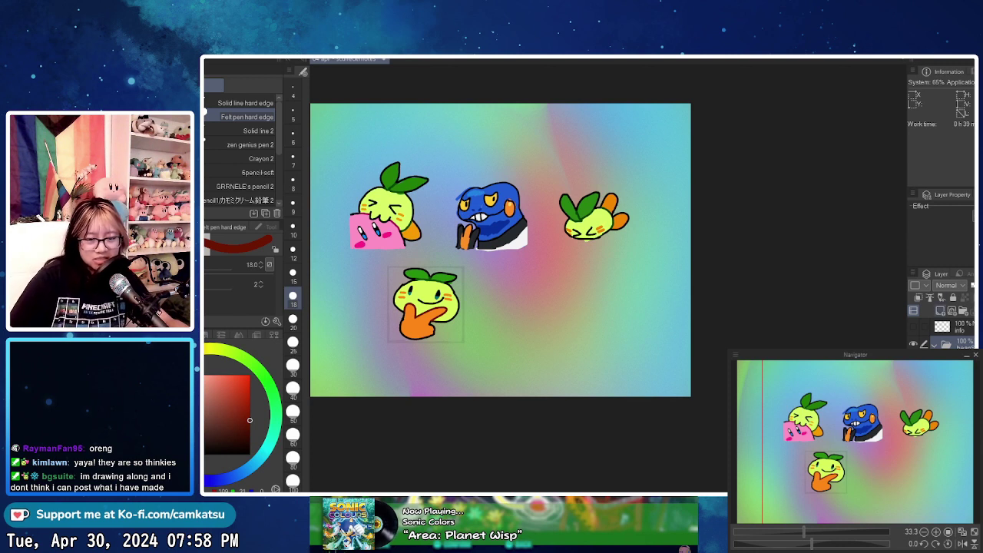
pyautogui.click(939, 311)
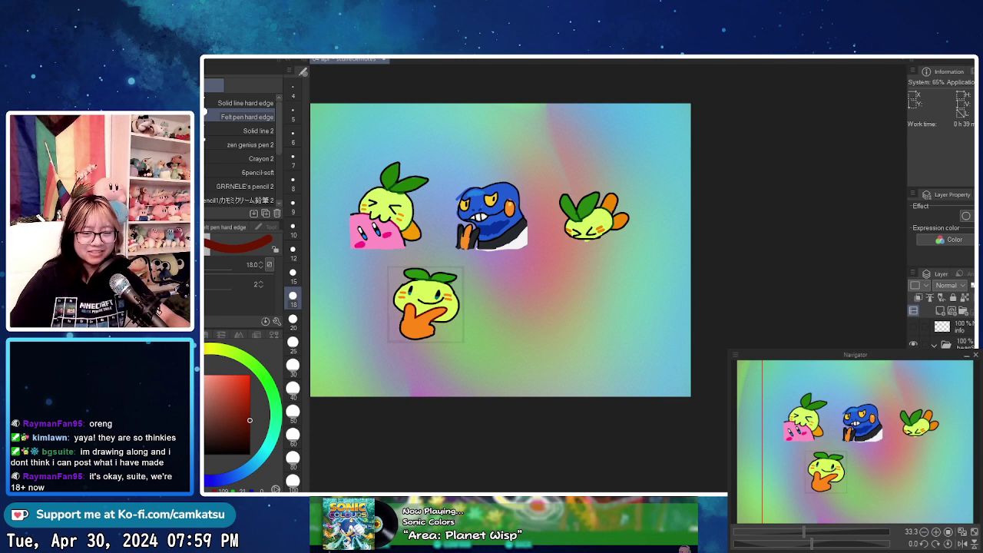
pyautogui.scroll(-3, 946, 332)
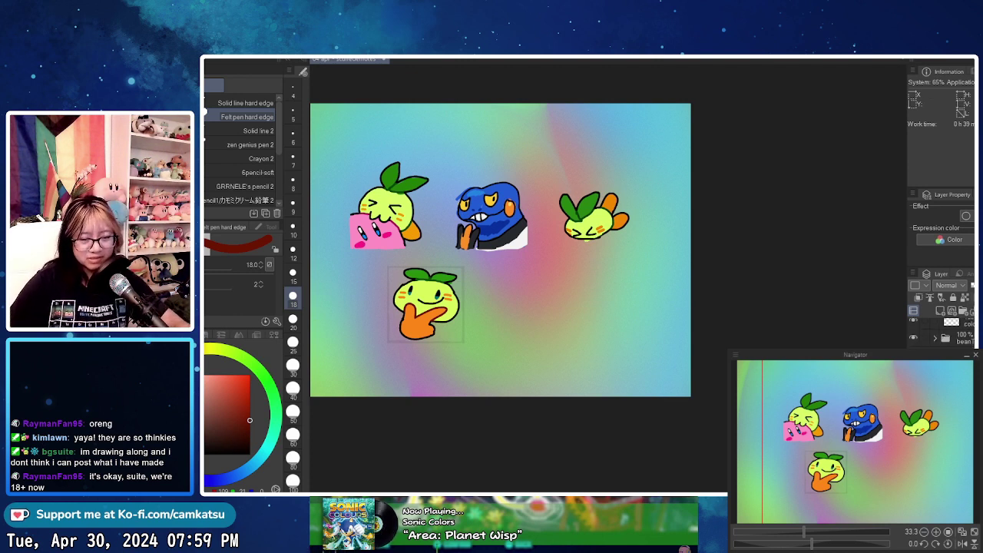
pyautogui.press('k')
pyautogui.moveTo(426, 334); pyautogui.dragTo(537, 333)
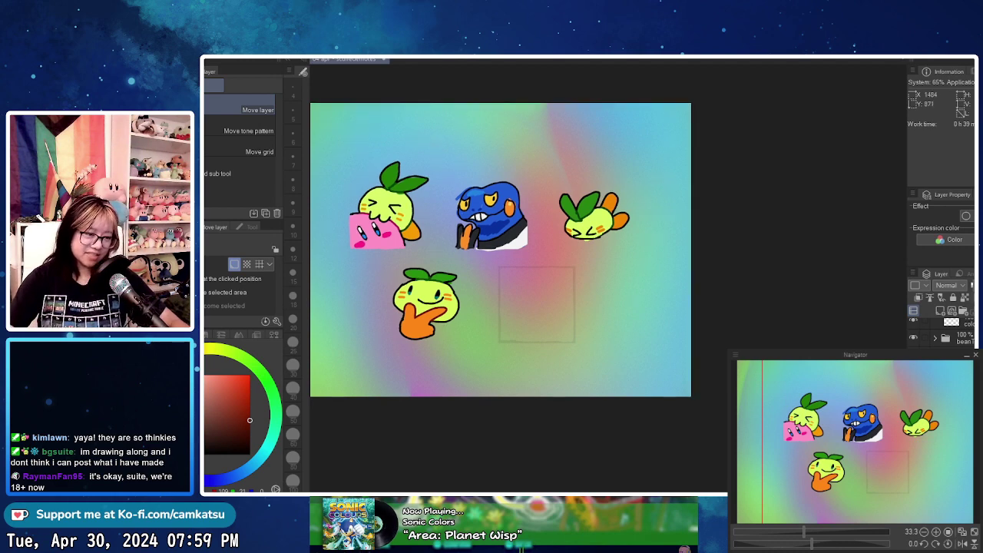
# - Draw a large rounded head outline inside the guide frame on the next emote's line layer with the black Felt pen hard edge at size 12
pyautogui.scroll(3, 377, 252)
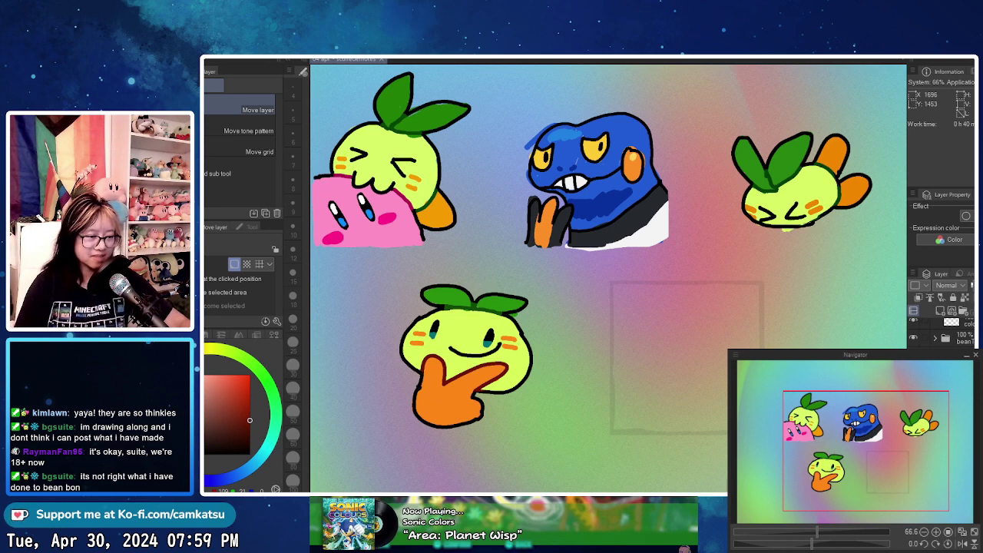
pyautogui.press('p')
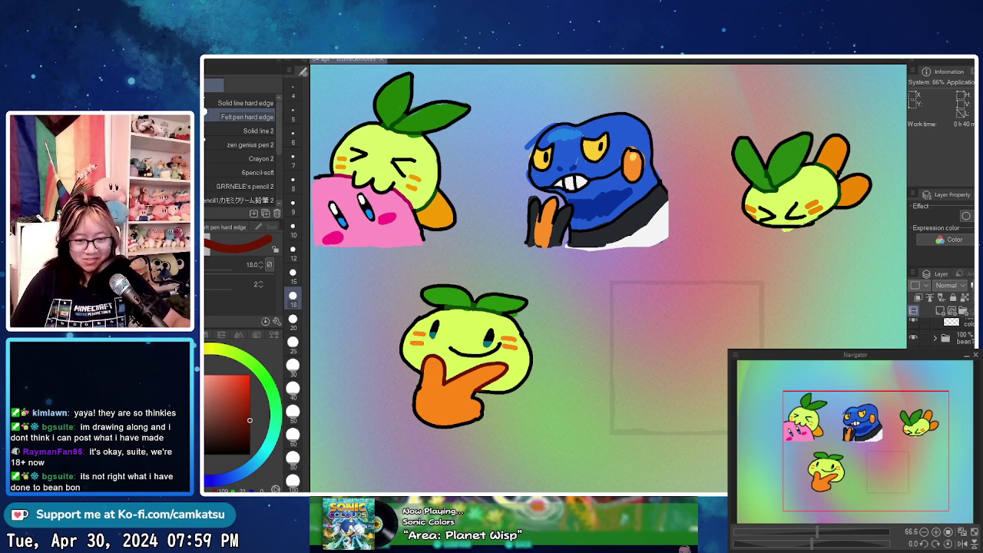
pyautogui.click(962, 338)
pyautogui.scroll(2, 952, 334)
pyautogui.click(964, 339)
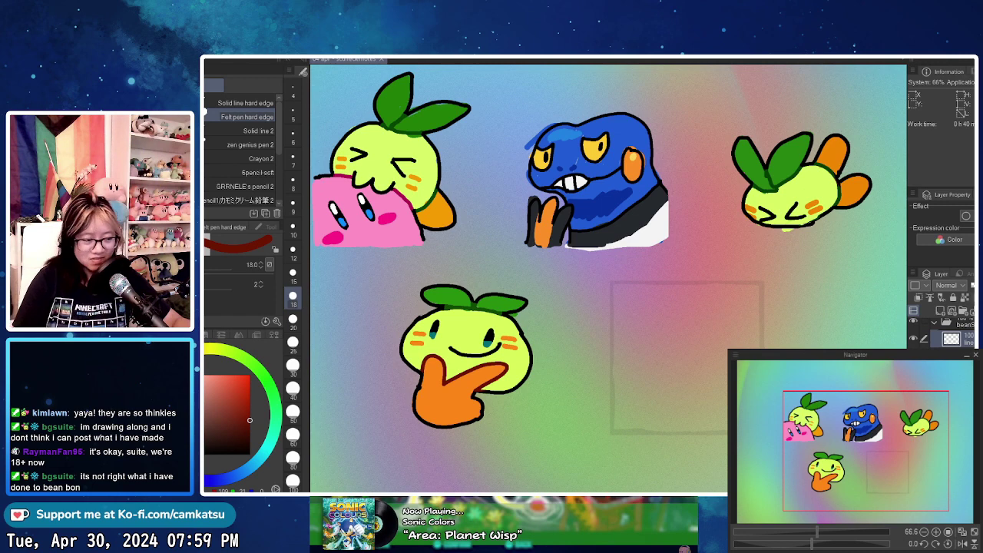
pyautogui.press('x')
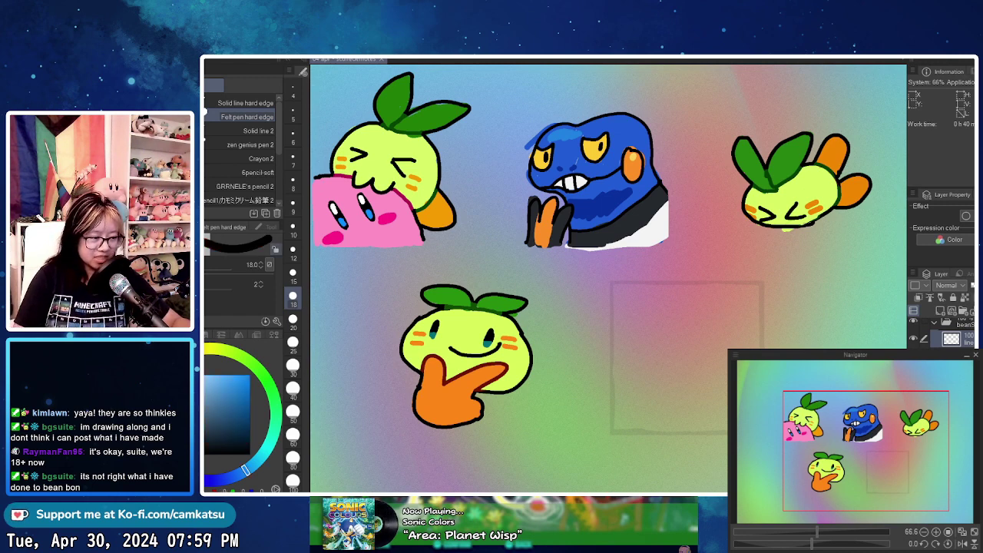
pyautogui.click(293, 252)
pyautogui.moveTo(659, 332); pyautogui.dragTo(605, 284)
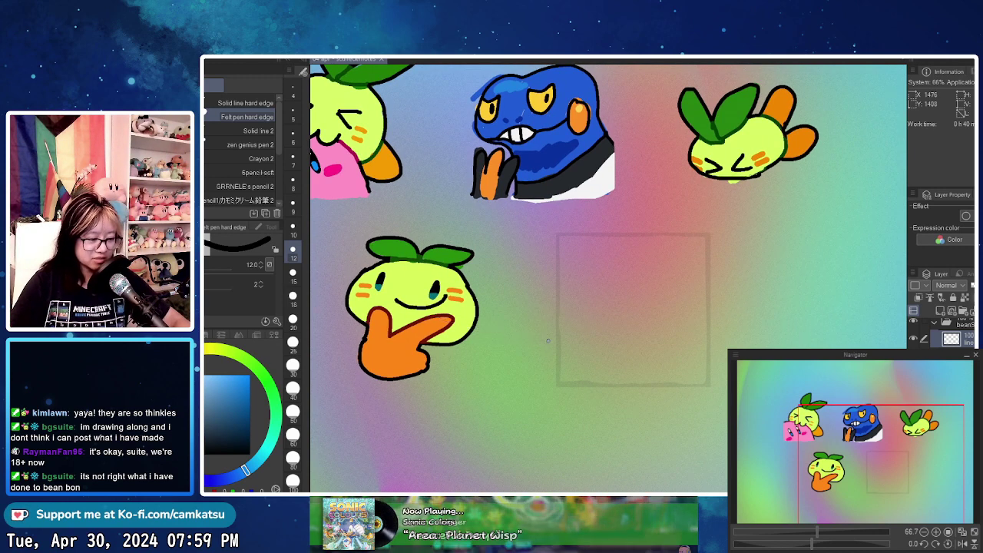
pyautogui.scroll(1, 554, 338)
pyautogui.moveTo(681, 287); pyautogui.dragTo(603, 272)
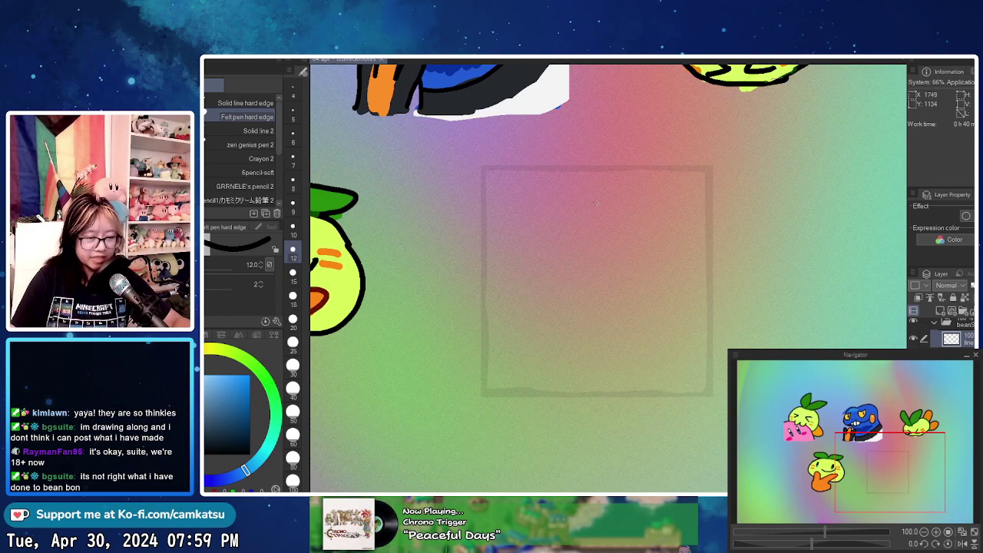
pyautogui.moveTo(603, 202)
pyautogui.mouseDown()
pyautogui.moveTo(553, 222)
pyautogui.moveTo(498, 309)
pyautogui.moveTo(507, 356)
pyautogui.moveTo(579, 373)
pyautogui.mouseUp()
pyautogui.hotkey('ctrl', 'z')
pyautogui.moveTo(481, 331)
pyautogui.mouseDown()
pyautogui.moveTo(538, 219)
pyautogui.moveTo(642, 224)
pyautogui.moveTo(665, 320)
pyautogui.moveTo(650, 357)
pyautogui.moveTo(614, 386)
pyautogui.moveTo(543, 394)
pyautogui.moveTo(492, 386)
pyautogui.moveTo(482, 332)
pyautogui.mouseUp()
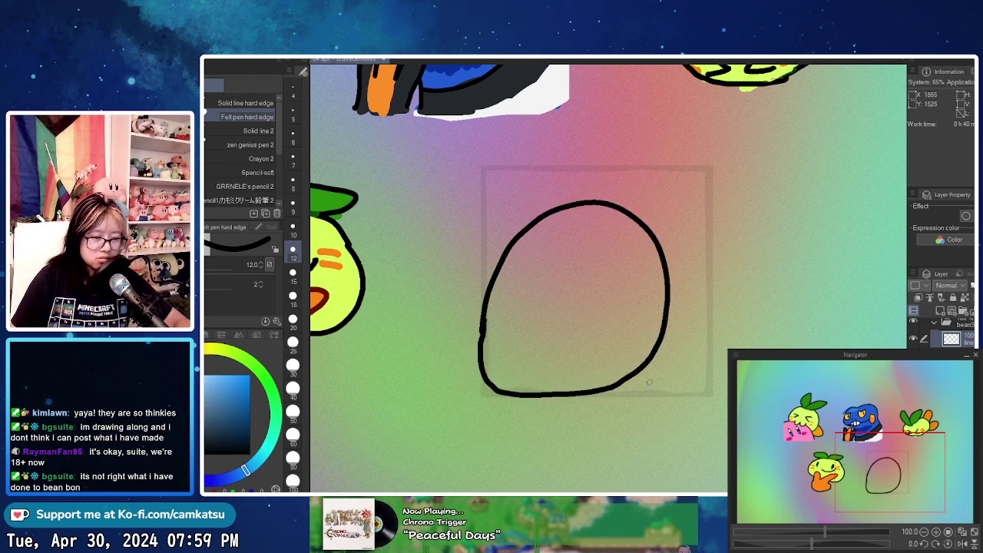
# - Shift the head outline slightly down and to the left, and erase its lower left side and bottom edge
pyautogui.press('k')
pyautogui.moveTo(649, 358); pyautogui.dragTo(644, 365)
pyautogui.moveTo(568, 307); pyautogui.dragTo(560, 317)
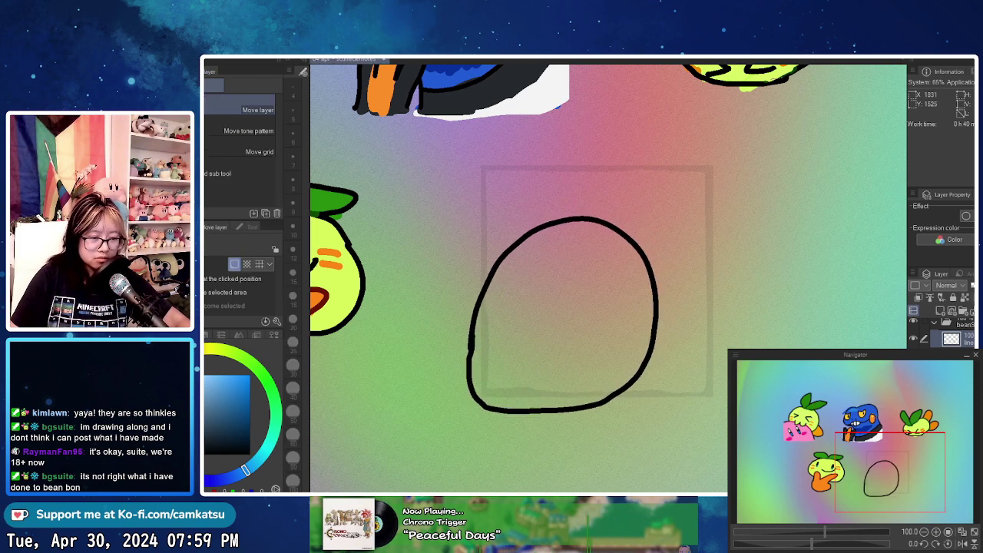
pyautogui.press('p')
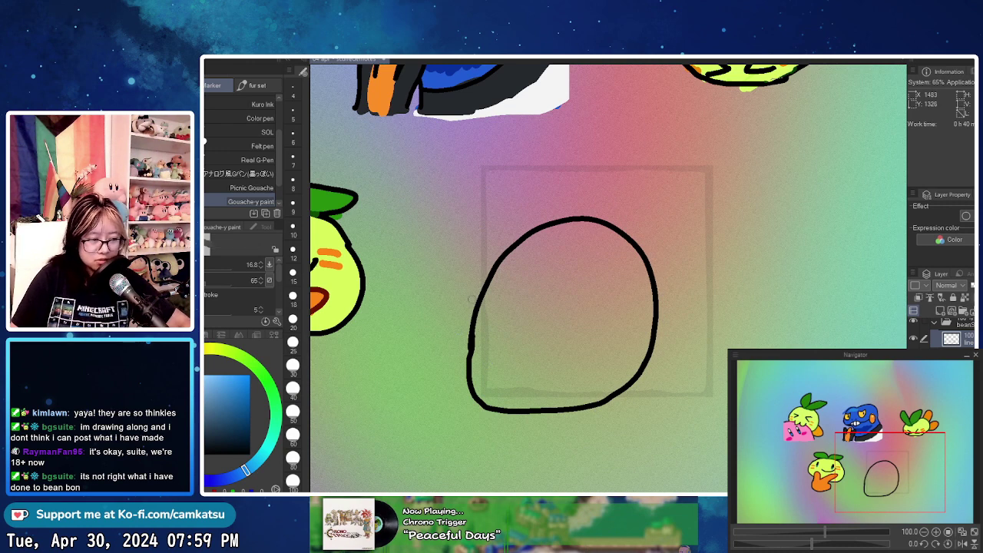
pyautogui.press('p')
pyautogui.moveTo(476, 338)
pyautogui.mouseDown()
pyautogui.moveTo(468, 398)
pyautogui.moveTo(471, 311)
pyautogui.mouseUp()
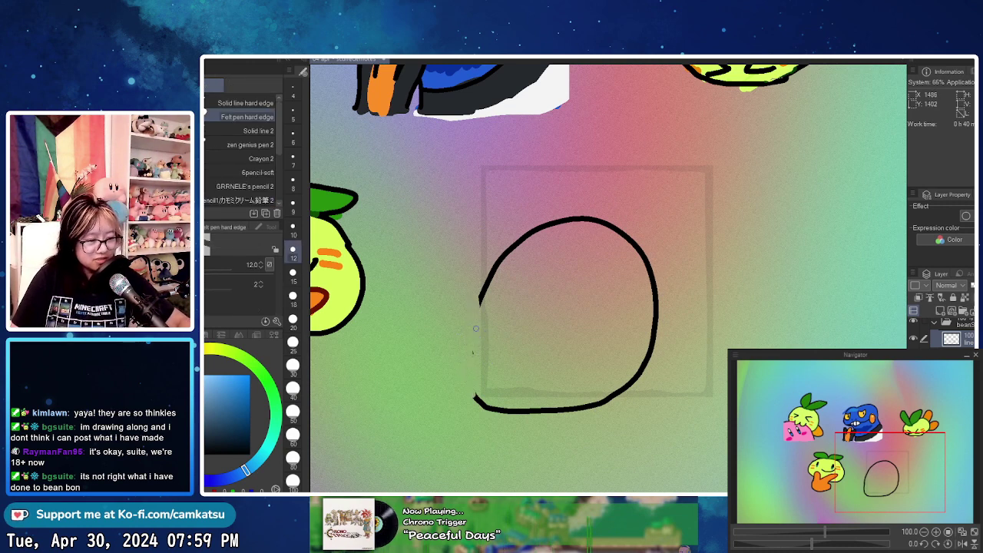
pyautogui.moveTo(475, 401)
pyautogui.mouseDown()
pyautogui.moveTo(541, 410)
pyautogui.moveTo(604, 398)
pyautogui.mouseUp()
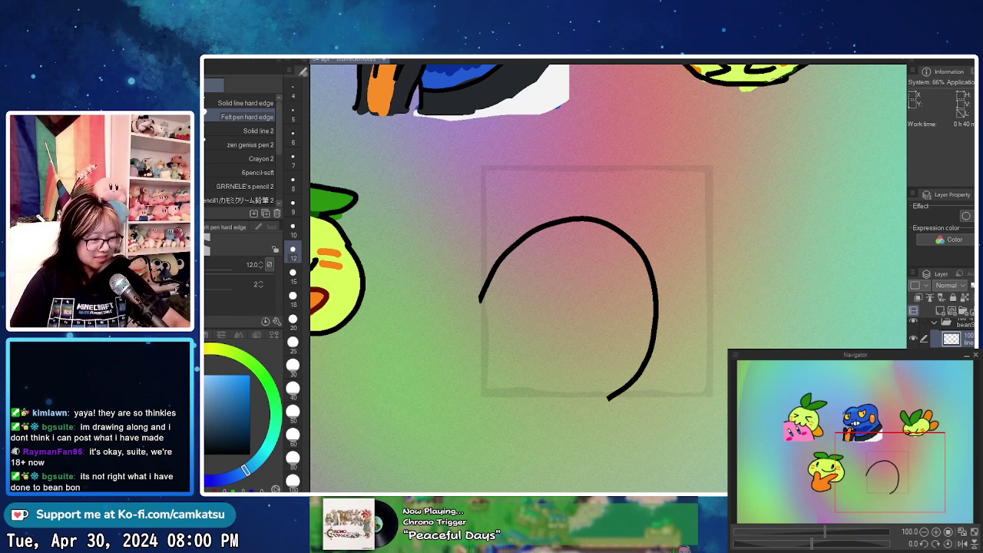
# - Draw two black leaf outlines on top of the head, a long one drooping left and a short rounded one beside it
pyautogui.press('c')
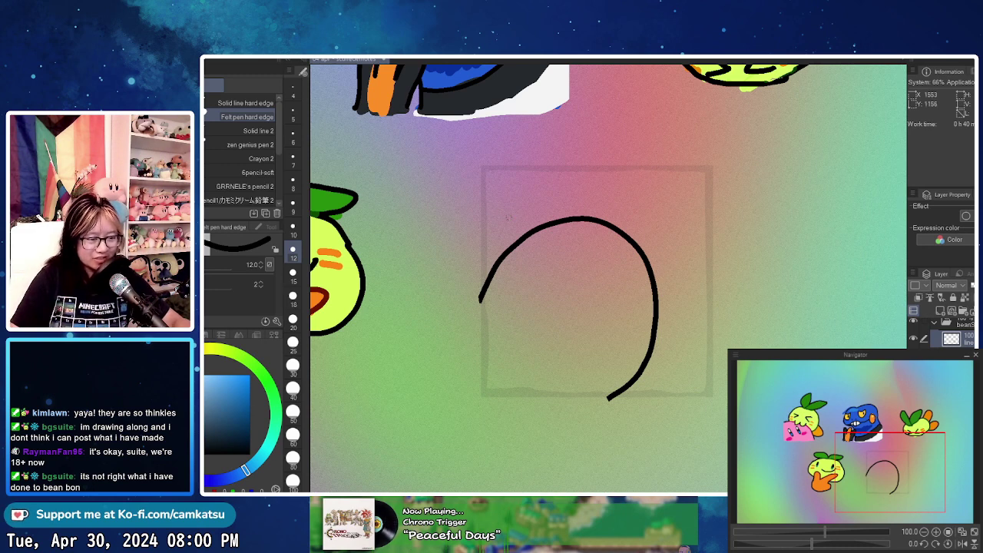
pyautogui.moveTo(540, 227)
pyautogui.mouseDown()
pyautogui.moveTo(512, 190)
pyautogui.moveTo(440, 185)
pyautogui.moveTo(414, 196)
pyautogui.moveTo(470, 247)
pyautogui.moveTo(502, 251)
pyautogui.moveTo(465, 219)
pyautogui.moveTo(439, 282)
pyautogui.moveTo(522, 236)
pyautogui.moveTo(449, 235)
pyautogui.moveTo(438, 283)
pyautogui.moveTo(499, 256)
pyautogui.moveTo(570, 168)
pyautogui.moveTo(608, 205)
pyautogui.moveTo(576, 220)
pyautogui.mouseUp()
pyautogui.hotkey('ctrl', 'z')
pyautogui.hotkey('ctrl', 'z')
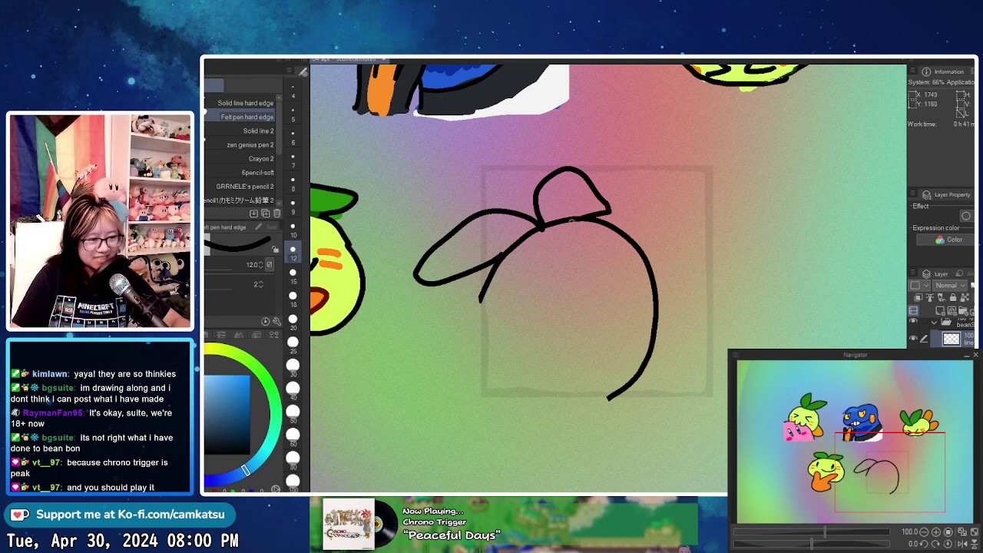
pyautogui.moveTo(521, 288)
pyautogui.mouseDown()
pyautogui.moveTo(566, 275)
pyautogui.moveTo(529, 280)
pyautogui.moveTo(557, 269)
pyautogui.moveTo(557, 279)
pyautogui.moveTo(540, 277)
pyautogui.moveTo(542, 253)
pyautogui.moveTo(557, 274)
pyautogui.mouseUp()
pyautogui.hotkey('ctrl', 'z')
pyautogui.hotkey('ctrl', 'z')
pyautogui.hotkey('ctrl', 'z')
pyautogui.hotkey('ctrl', 'z')
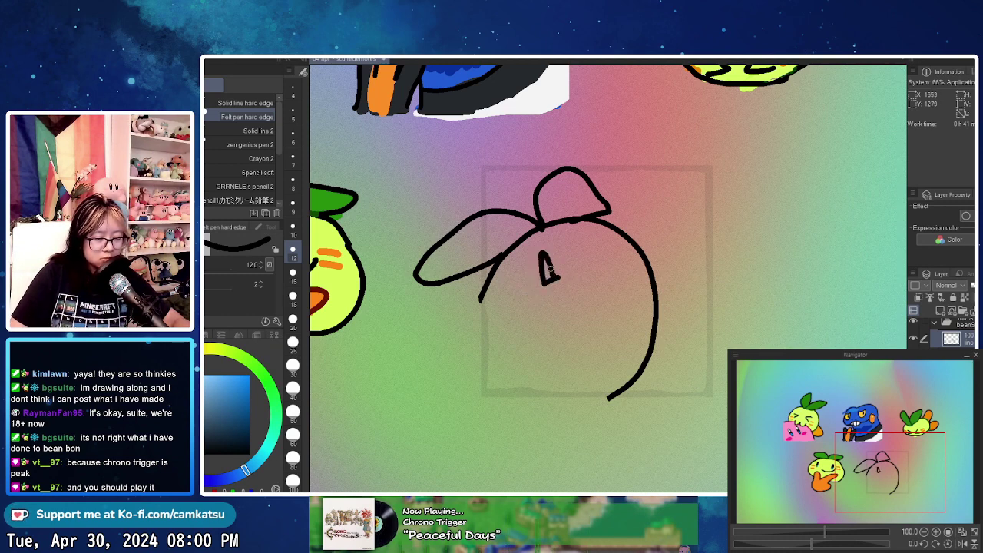
pyautogui.hotkey('ctrl', 'z')
pyautogui.hotkey('ctrl', 'z')
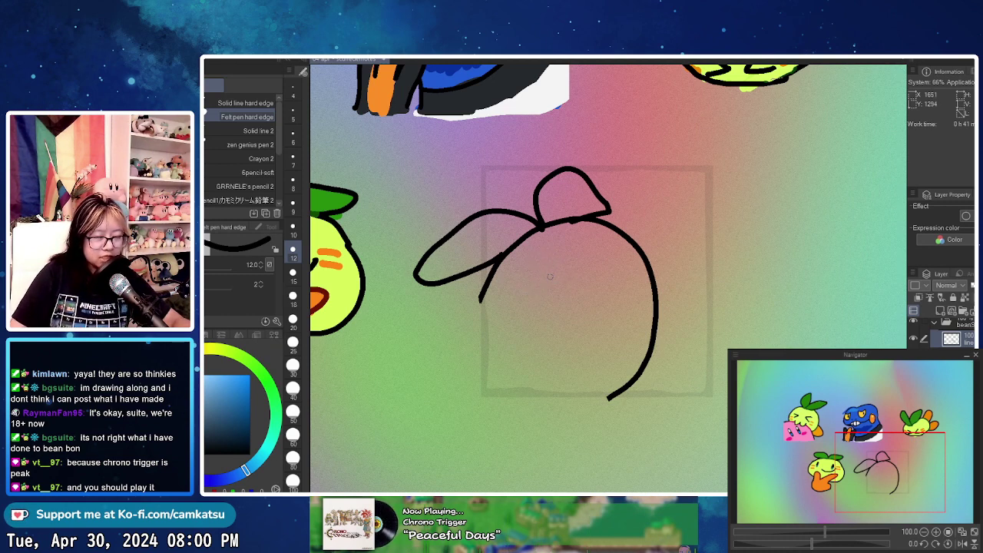
pyautogui.moveTo(553, 259); pyautogui.dragTo(562, 284)
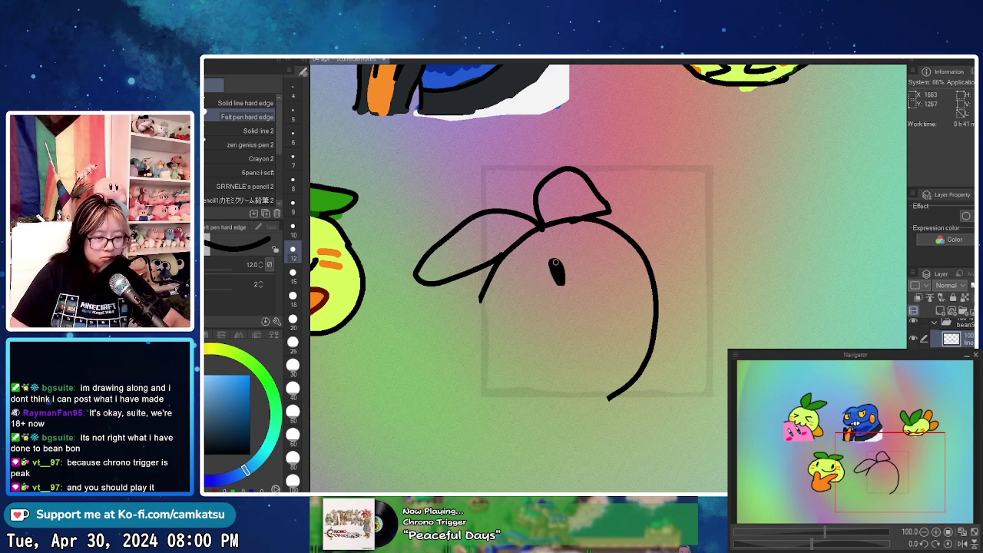
pyautogui.hotkey('ctrl', 'z')
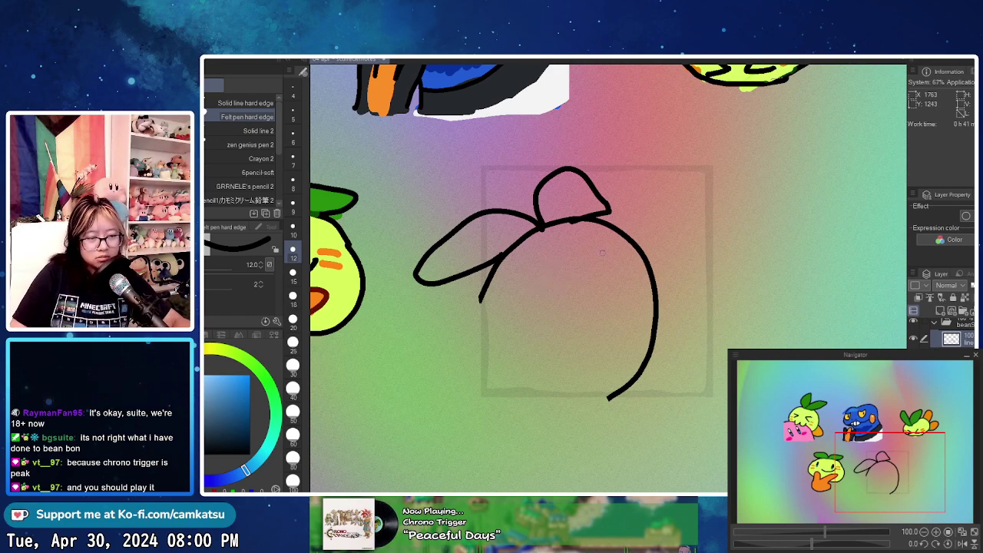
# - Draw a tall arched frown and two small glaring black eyes inside the head outline with the Felt pen hard edge at size 12
pyautogui.moveTo(579, 338)
pyautogui.mouseDown()
pyautogui.moveTo(586, 311)
pyautogui.moveTo(618, 335)
pyautogui.mouseUp()
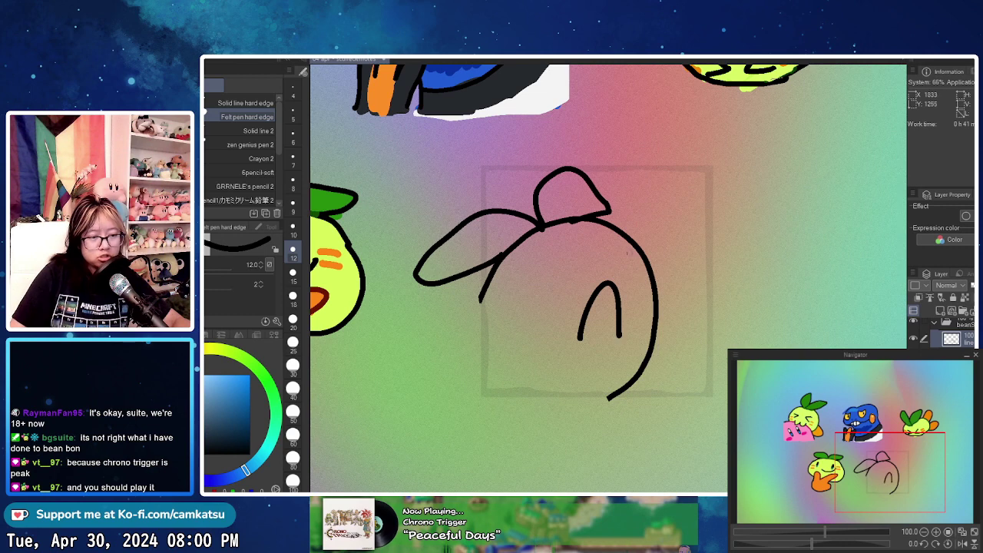
pyautogui.moveTo(540, 260)
pyautogui.mouseDown()
pyautogui.moveTo(559, 258)
pyautogui.moveTo(551, 264)
pyautogui.mouseUp()
pyautogui.moveTo(600, 239); pyautogui.dragTo(607, 239)
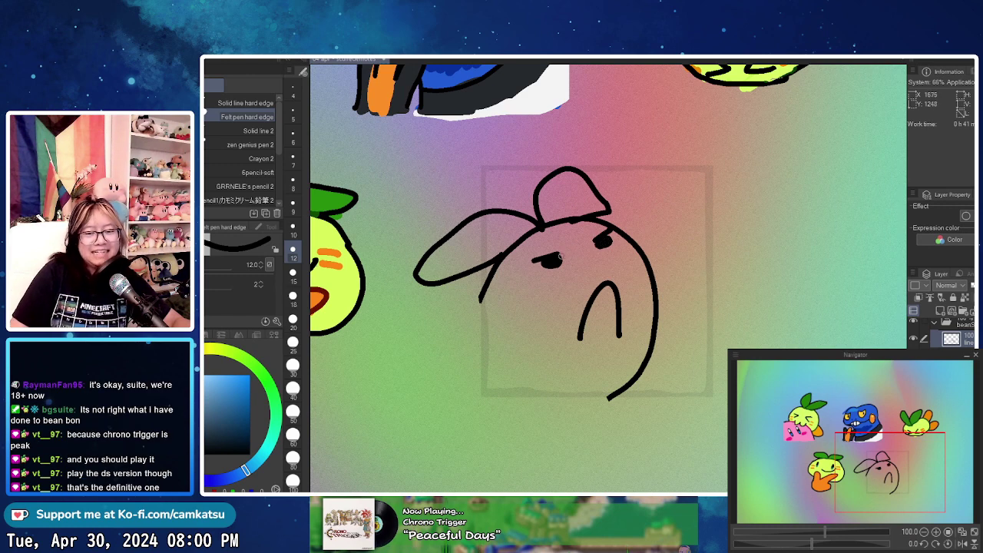
# - Add a white highlight and a teal patch to each of the two black eyes
pyautogui.press('x')
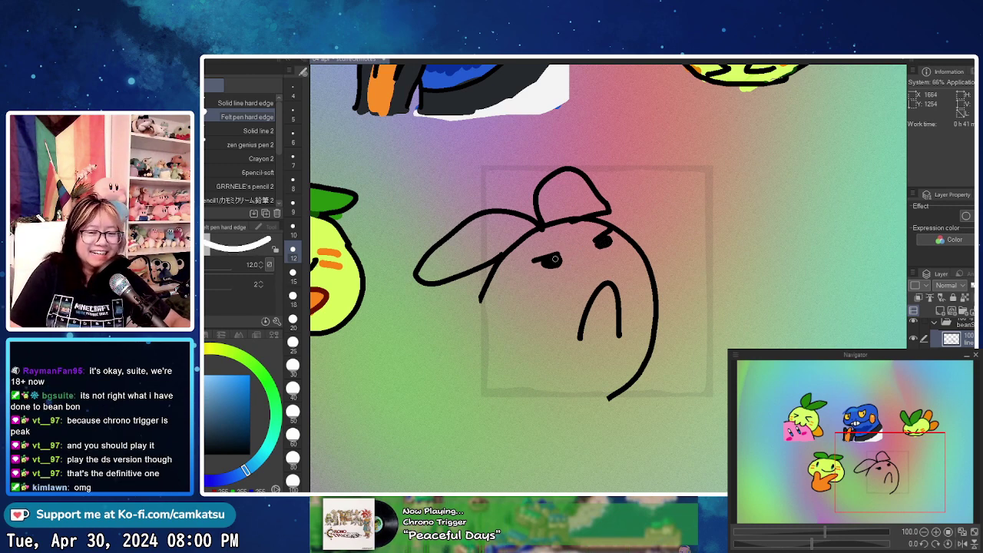
pyautogui.moveTo(552, 257); pyautogui.dragTo(597, 241)
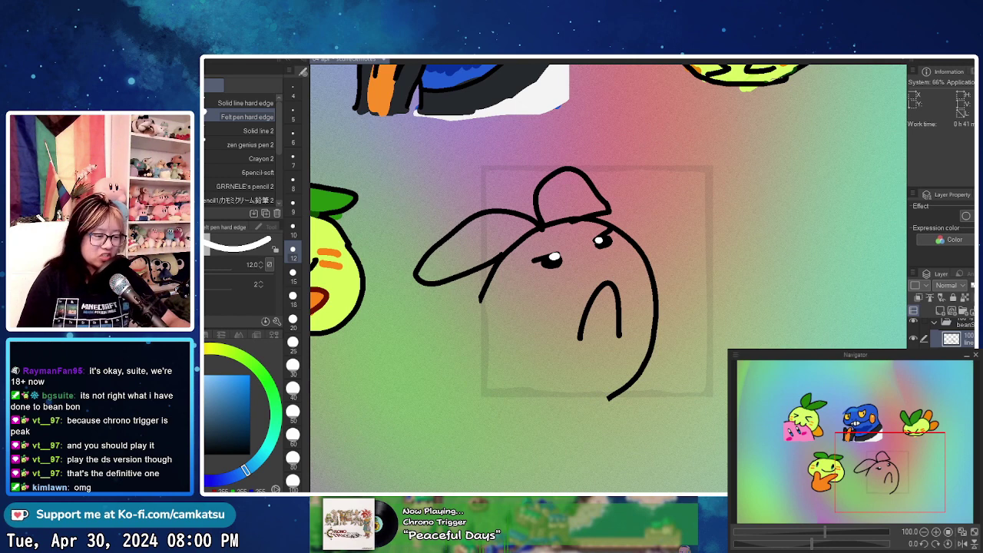
pyautogui.click(259, 457)
pyautogui.click(242, 379)
pyautogui.moveTo(242, 379); pyautogui.dragTo(250, 399)
pyautogui.click(555, 262)
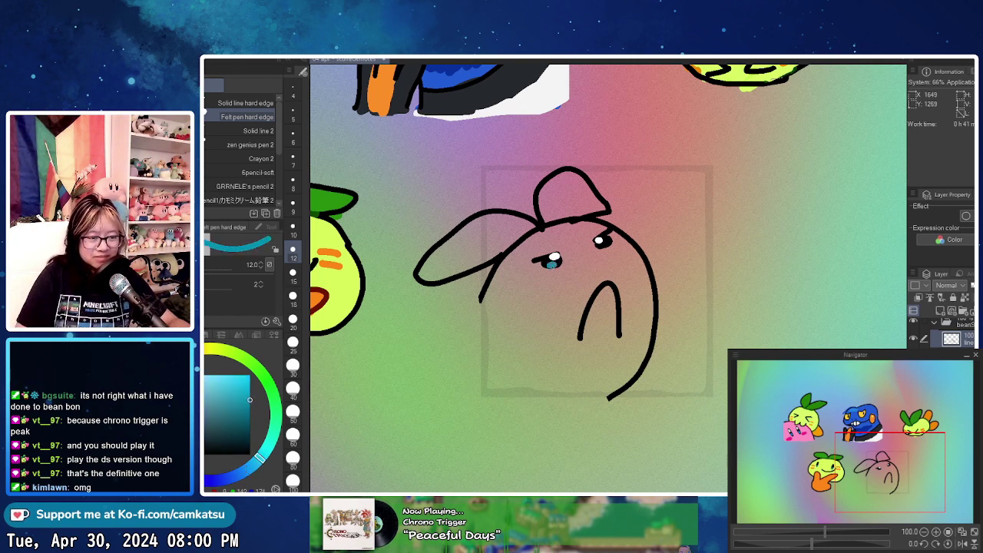
pyautogui.click(604, 243)
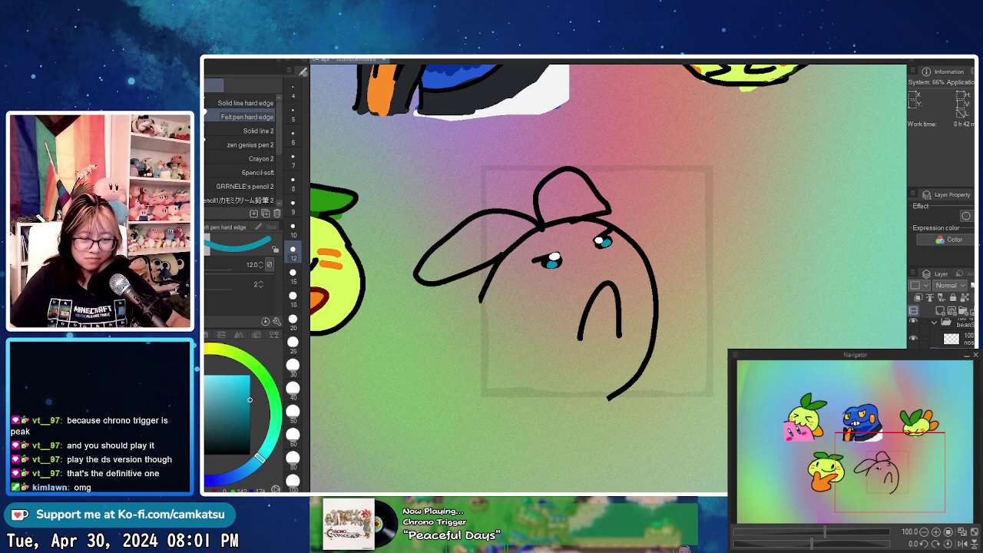
# - Fill the head with light yellow-green on a layer beneath the outlines, using the Felt pen at size 20
pyautogui.click(962, 338)
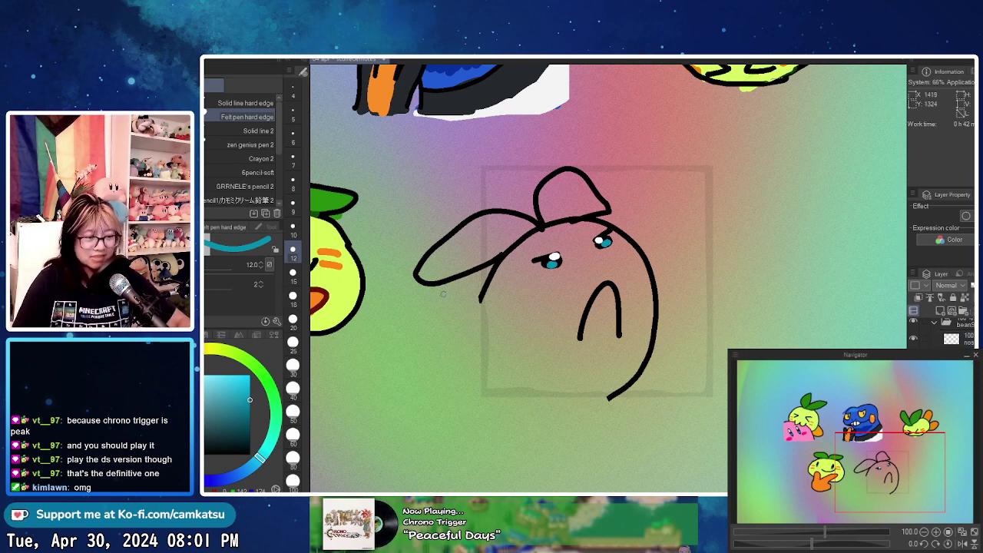
pyautogui.keyDown('alt'); pyautogui.click(503, 260); pyautogui.keyUp('alt')
pyautogui.moveTo(533, 260); pyautogui.dragTo(550, 255)
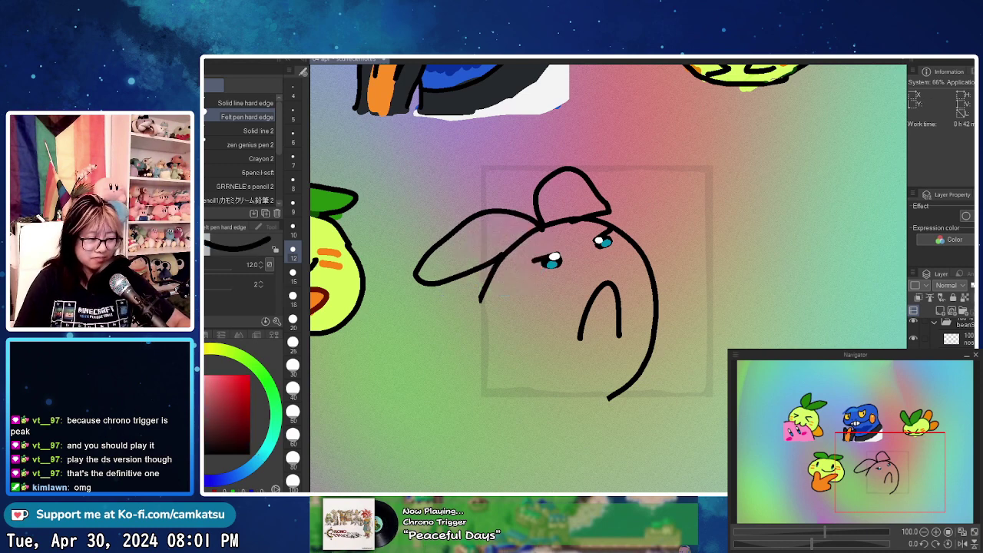
pyautogui.moveTo(210, 375); pyautogui.dragTo(215, 374)
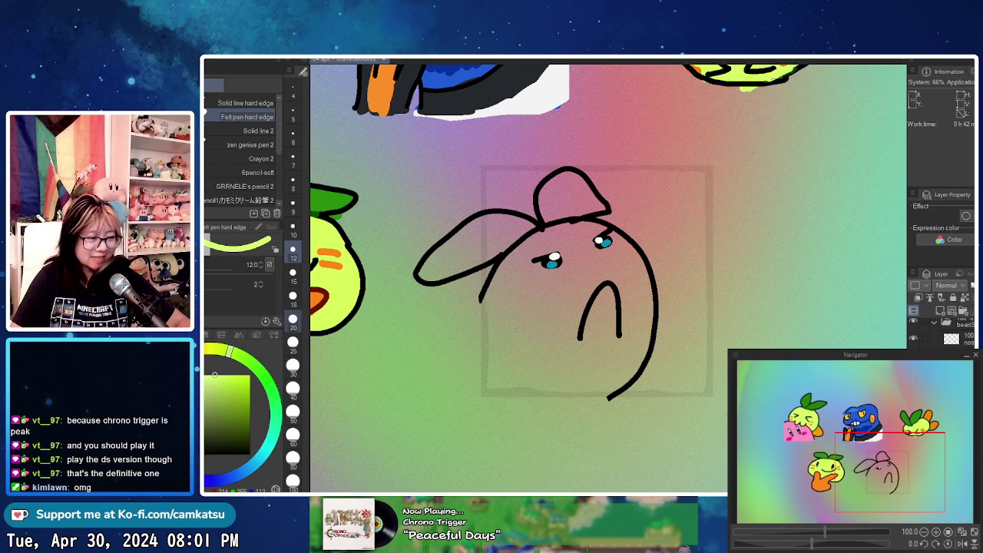
pyautogui.click(292, 319)
pyautogui.moveTo(528, 244)
pyautogui.mouseDown()
pyautogui.moveTo(484, 322)
pyautogui.moveTo(493, 285)
pyautogui.moveTo(493, 381)
pyautogui.moveTo(486, 302)
pyautogui.moveTo(487, 396)
pyautogui.moveTo(602, 394)
pyautogui.moveTo(626, 360)
pyautogui.mouseUp()
pyautogui.moveTo(515, 329)
pyautogui.mouseDown()
pyautogui.moveTo(497, 357)
pyautogui.moveTo(501, 293)
pyautogui.moveTo(558, 386)
pyautogui.moveTo(567, 290)
pyautogui.moveTo(593, 303)
pyautogui.moveTo(590, 324)
pyautogui.moveTo(609, 348)
pyautogui.moveTo(592, 397)
pyautogui.moveTo(606, 375)
pyautogui.moveTo(603, 389)
pyautogui.moveTo(632, 366)
pyautogui.moveTo(608, 392)
pyautogui.moveTo(643, 338)
pyautogui.moveTo(645, 347)
pyautogui.moveTo(633, 259)
pyautogui.moveTo(649, 275)
pyautogui.moveTo(644, 327)
pyautogui.moveTo(638, 263)
pyautogui.moveTo(583, 226)
pyautogui.moveTo(524, 261)
pyautogui.moveTo(535, 233)
pyautogui.moveTo(503, 296)
pyautogui.moveTo(550, 241)
pyautogui.moveTo(565, 302)
pyautogui.moveTo(612, 260)
pyautogui.moveTo(606, 351)
pyautogui.moveTo(619, 344)
pyautogui.moveTo(584, 289)
pyautogui.moveTo(581, 238)
pyautogui.mouseUp()
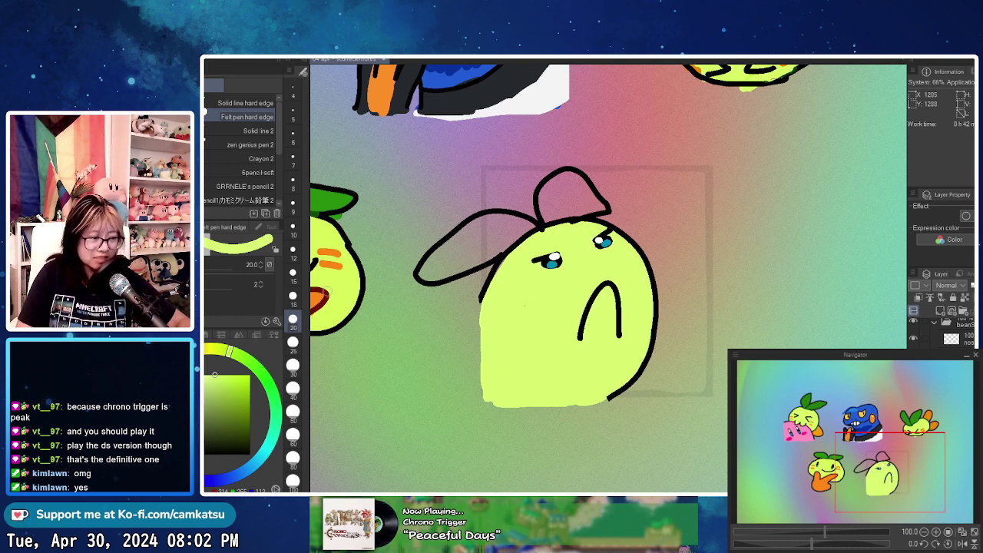
# - Paint both leaves with the green sampled from the thinking bean's leaf
pyautogui.keyDown('alt'); pyautogui.click(330, 201); pyautogui.keyUp('alt')
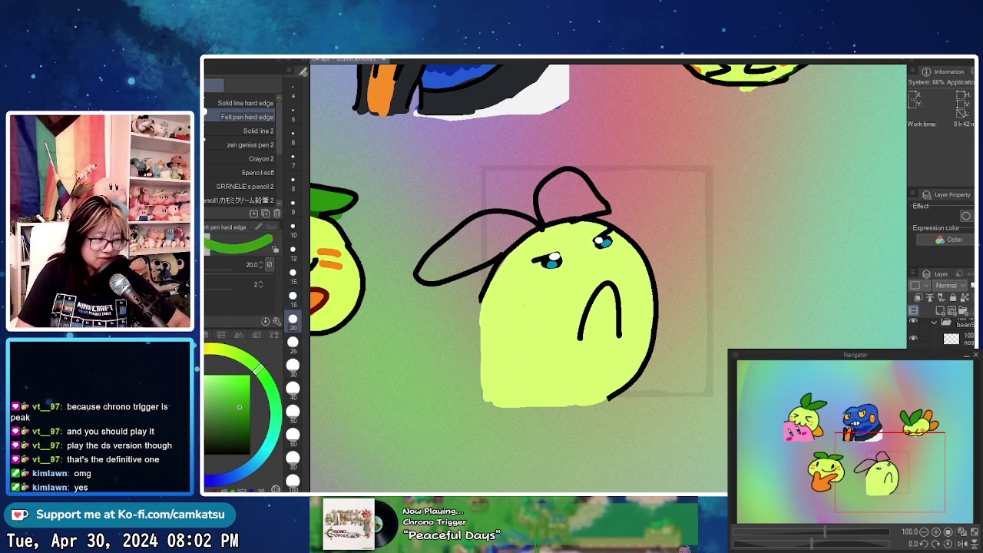
pyautogui.keyDown('alt'); pyautogui.click(330, 201); pyautogui.keyUp('alt')
pyautogui.moveTo(531, 228)
pyautogui.mouseDown()
pyautogui.moveTo(481, 220)
pyautogui.moveTo(434, 275)
pyautogui.moveTo(499, 241)
pyautogui.moveTo(430, 269)
pyautogui.moveTo(473, 225)
pyautogui.moveTo(514, 217)
pyautogui.moveTo(568, 181)
pyautogui.moveTo(607, 207)
pyautogui.moveTo(571, 217)
pyautogui.moveTo(563, 197)
pyautogui.moveTo(577, 201)
pyautogui.mouseUp()
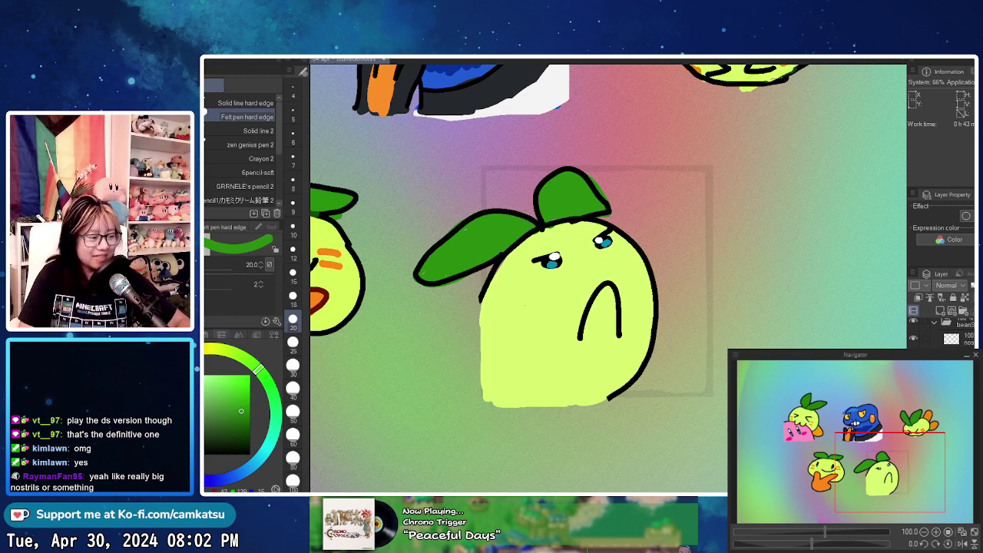
# - Draw two short orange blush strokes on each cheek with the Felt pen at size 15
pyautogui.moveTo(165, 365); pyautogui.dragTo(186, 353)
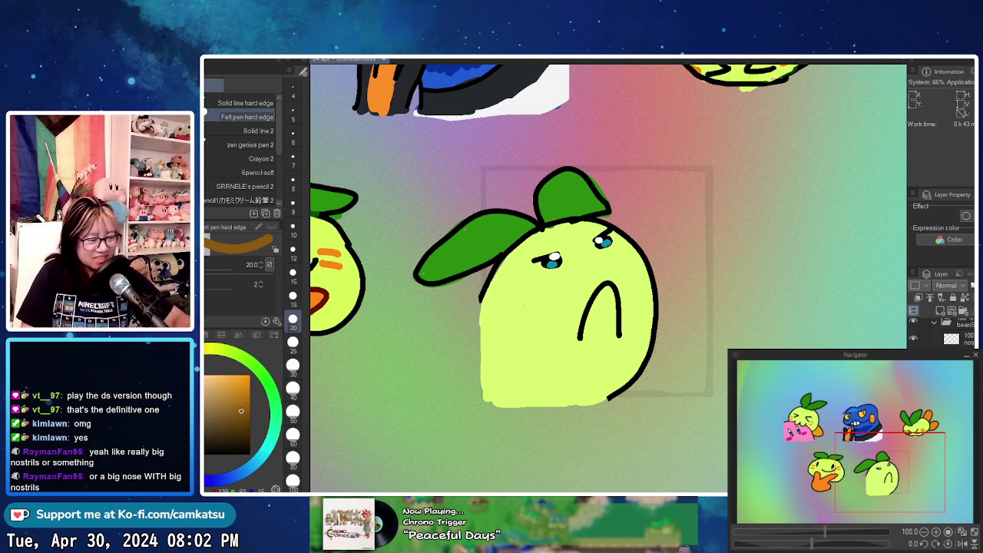
pyautogui.moveTo(247, 393); pyautogui.dragTo(250, 385)
pyautogui.moveTo(185, 354); pyautogui.dragTo(175, 359)
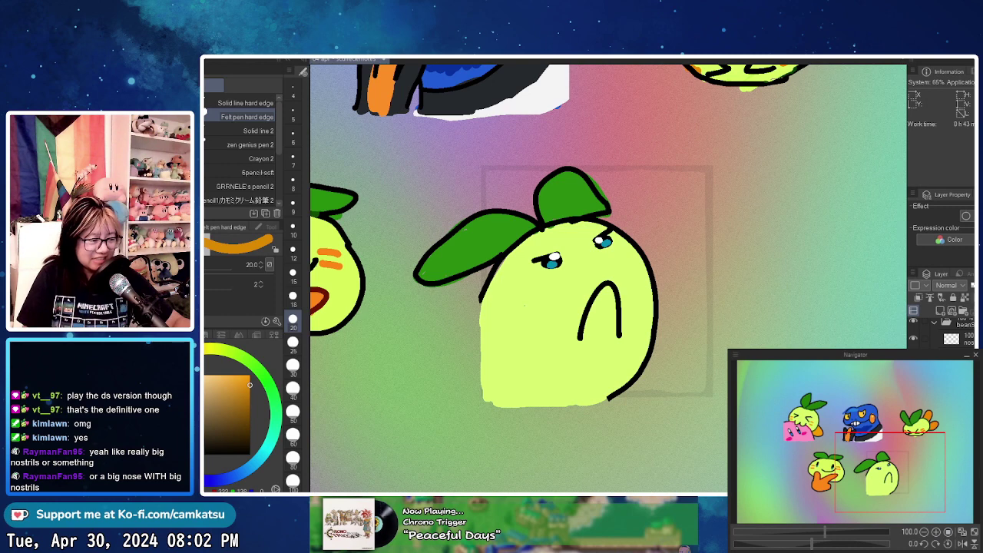
pyautogui.moveTo(250, 383); pyautogui.dragTo(239, 380)
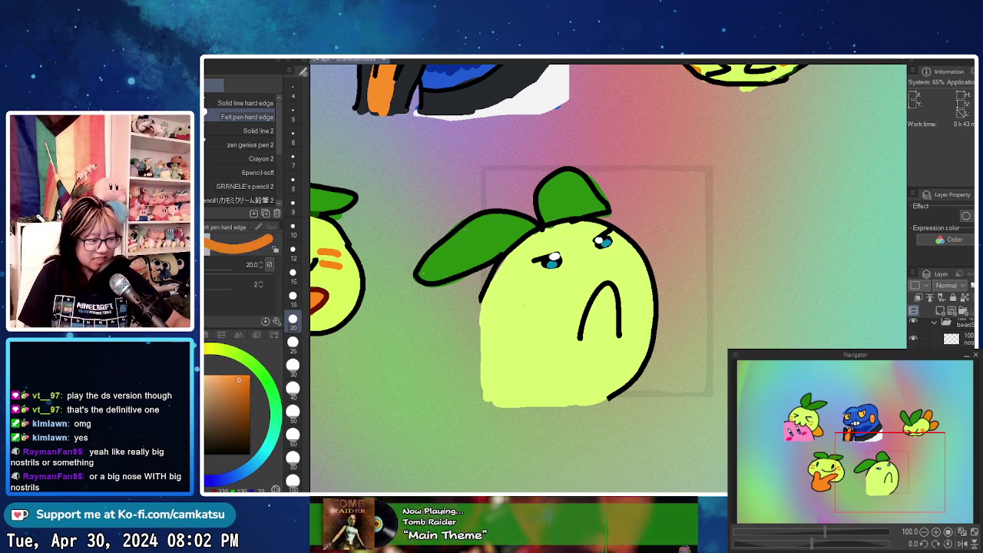
pyautogui.click(293, 252)
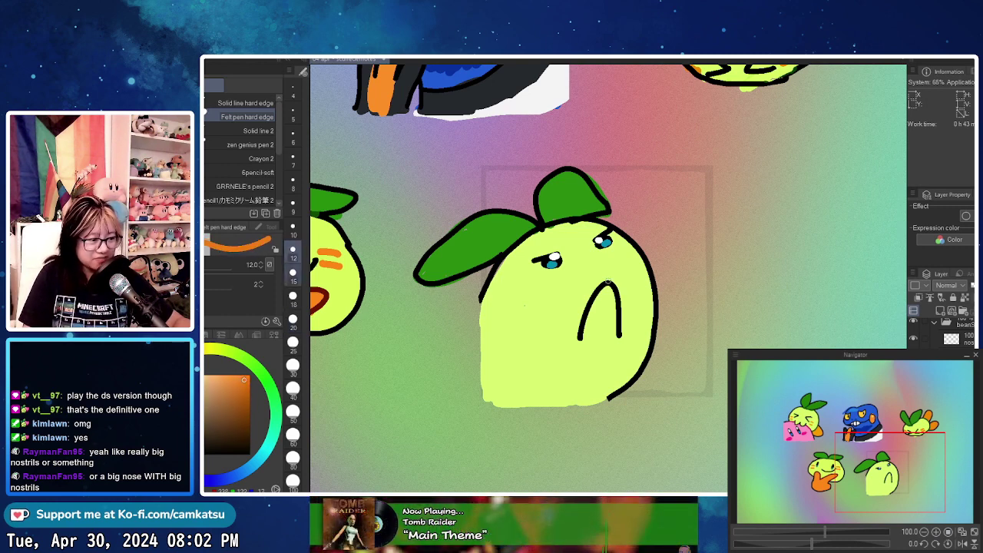
pyautogui.click(293, 272)
pyautogui.moveTo(505, 290)
pyautogui.mouseDown()
pyautogui.moveTo(522, 276)
pyautogui.moveTo(537, 285)
pyautogui.mouseUp()
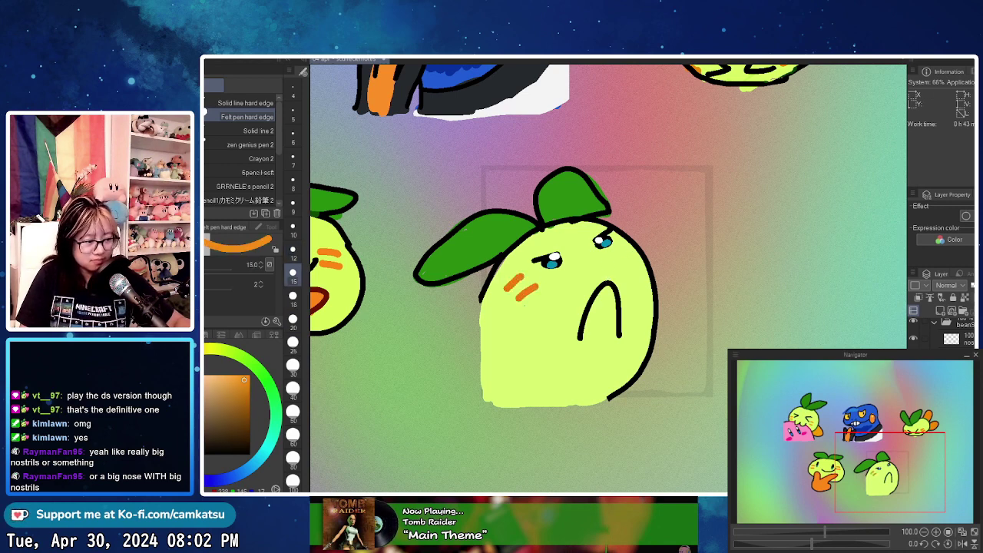
pyautogui.press('g')
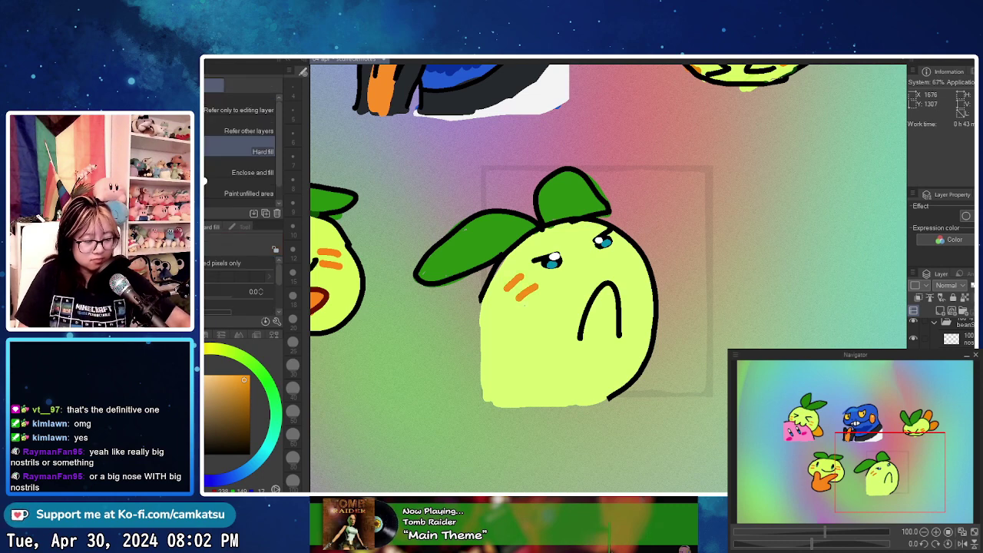
pyautogui.press('b')
pyautogui.moveTo(615, 244); pyautogui.dragTo(638, 259)
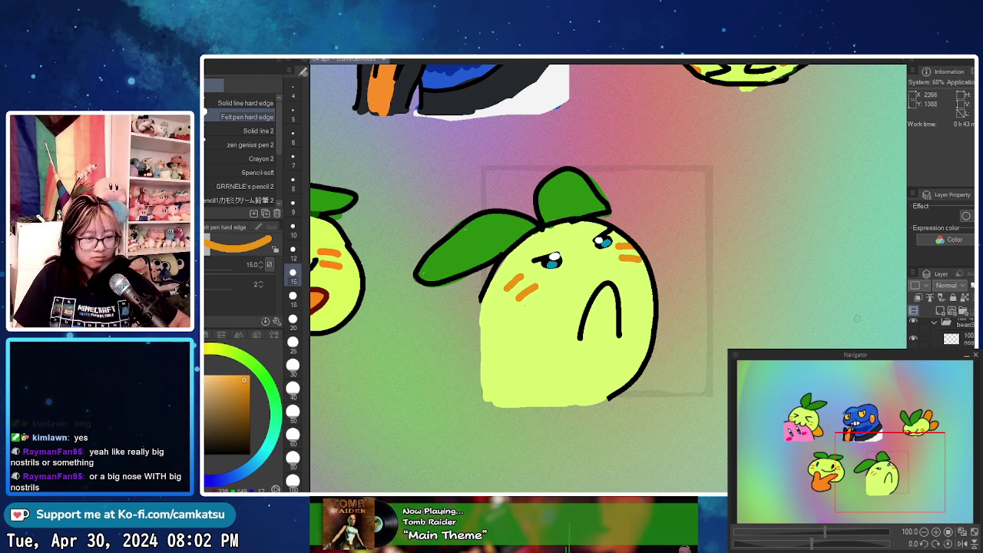
# - Recolor the outline where the leaves meet the head in dark green on the clipped layer
pyautogui.click(964, 338)
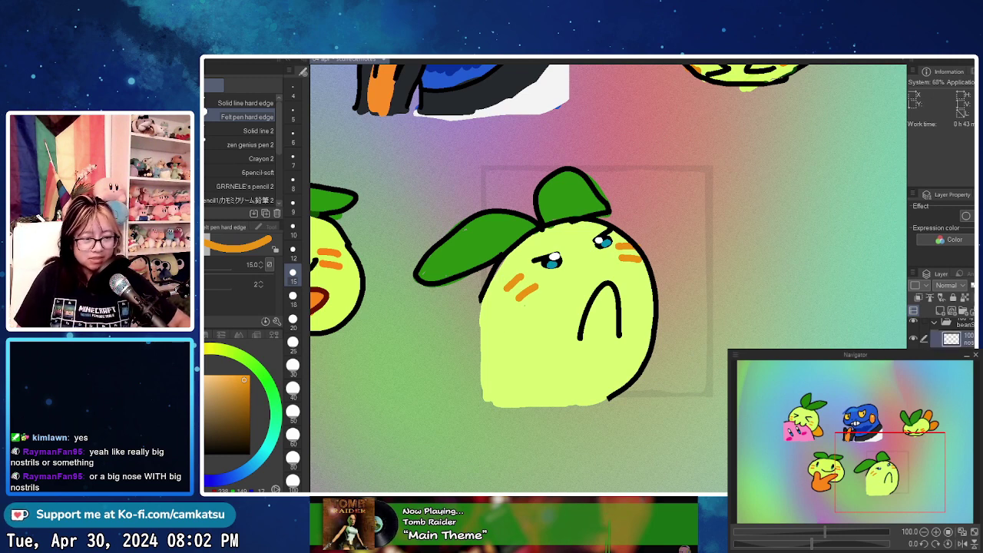
pyautogui.click(963, 357)
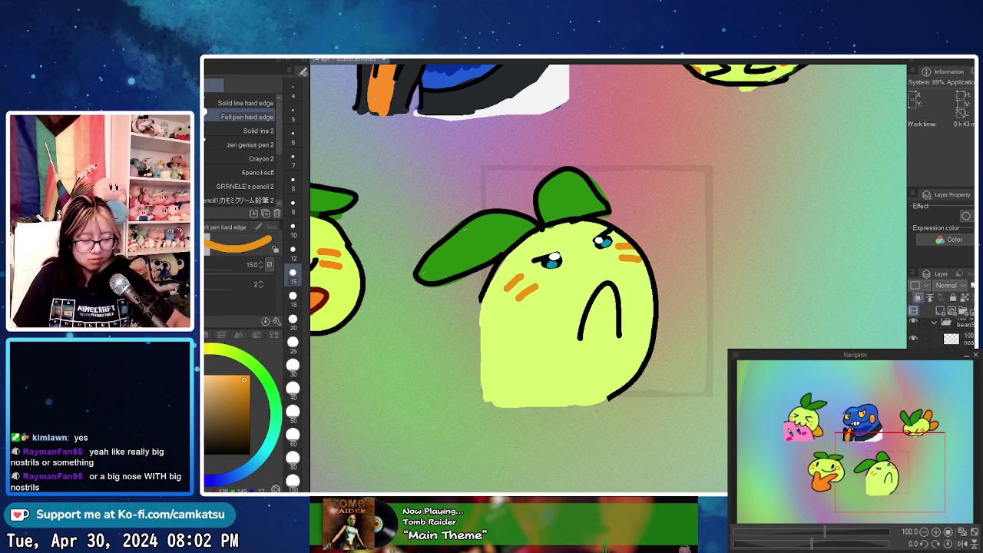
pyautogui.click(263, 375)
pyautogui.moveTo(243, 390); pyautogui.dragTo(250, 431)
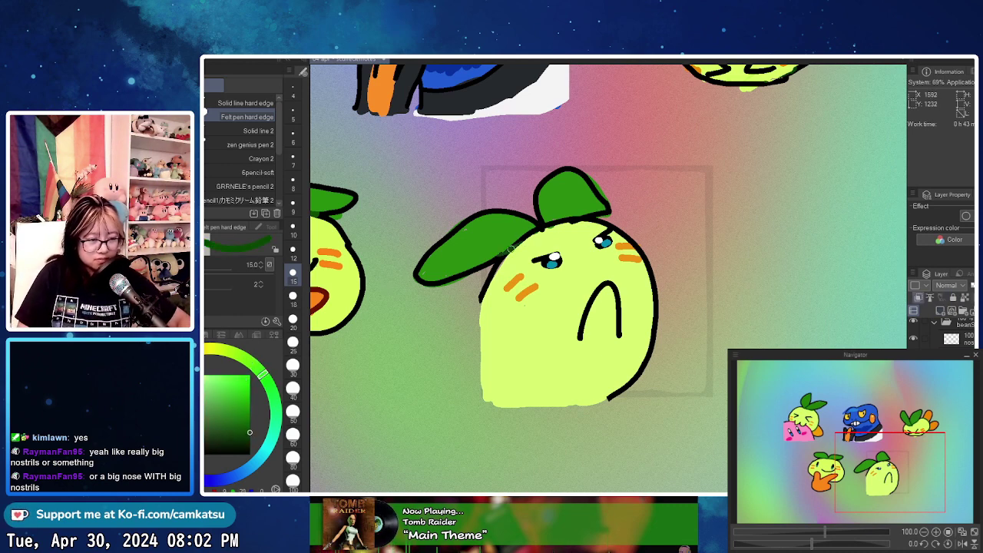
pyautogui.moveTo(563, 223)
pyautogui.mouseDown()
pyautogui.moveTo(519, 237)
pyautogui.moveTo(576, 221)
pyautogui.mouseUp()
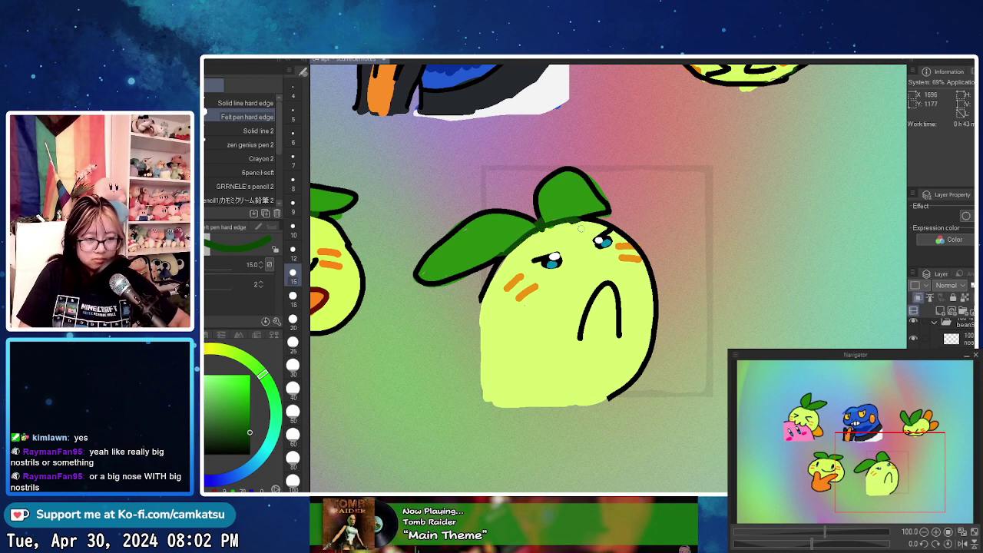
pyautogui.click(964, 338)
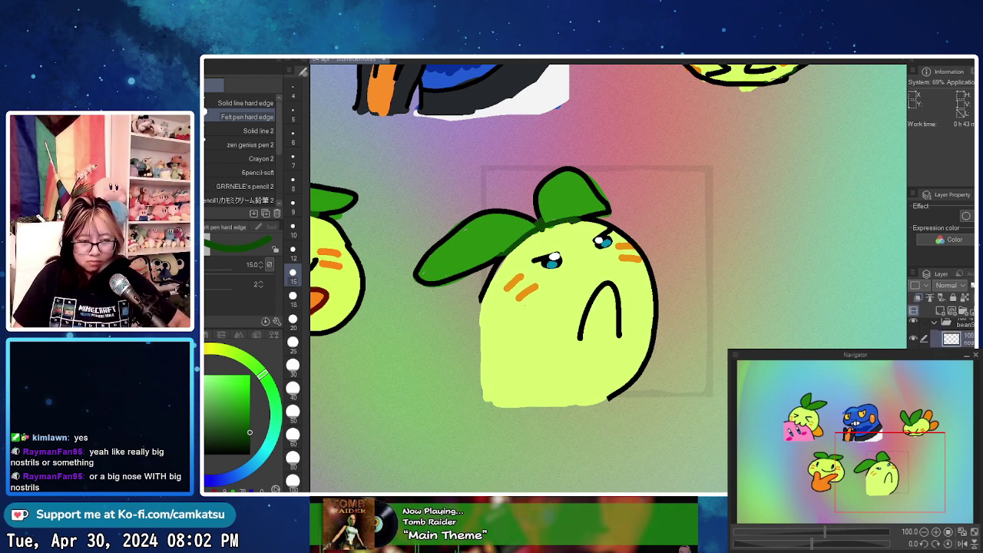
pyautogui.moveTo(195, 352); pyautogui.dragTo(166, 367)
pyautogui.click(249, 420)
pyautogui.click(249, 433)
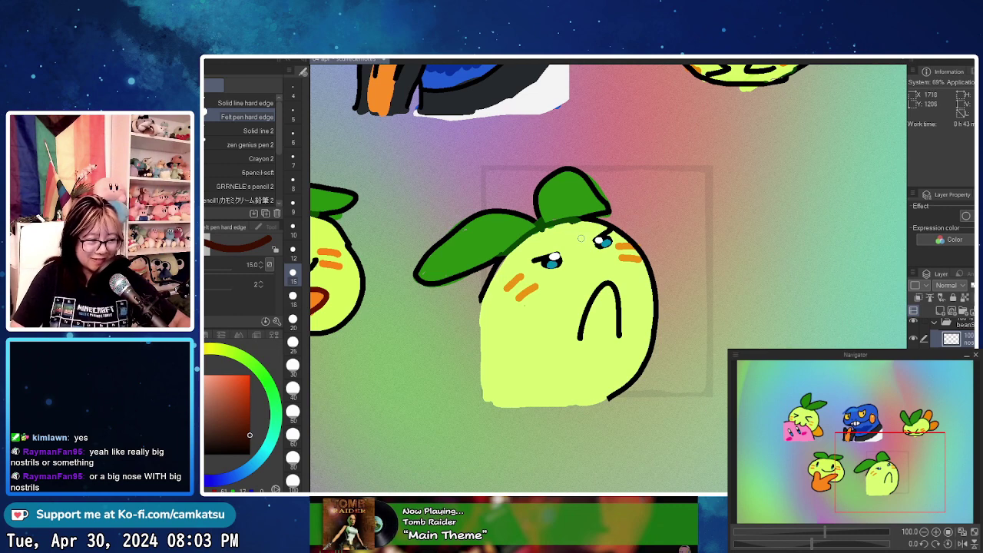
pyautogui.press('[')
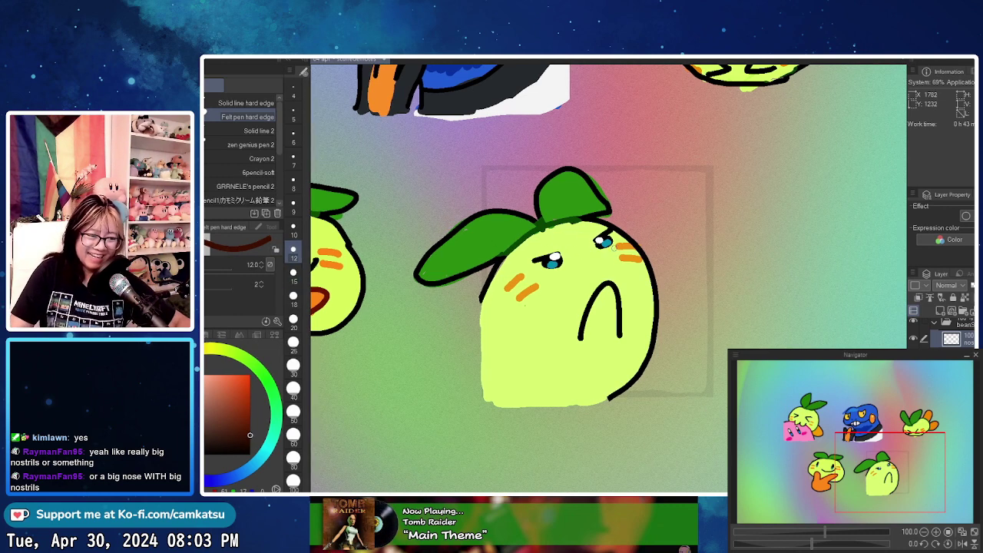
pyautogui.moveTo(586, 239)
pyautogui.mouseDown()
pyautogui.moveTo(642, 247)
pyautogui.moveTo(636, 272)
pyautogui.mouseUp()
pyautogui.hotkey('ctrl', 'z')
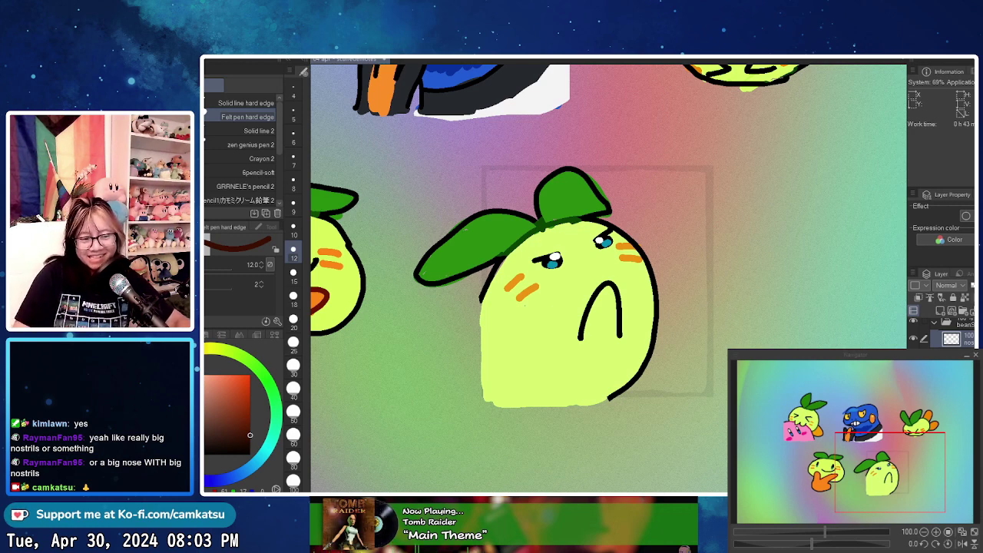
pyautogui.moveTo(573, 242); pyautogui.dragTo(597, 248)
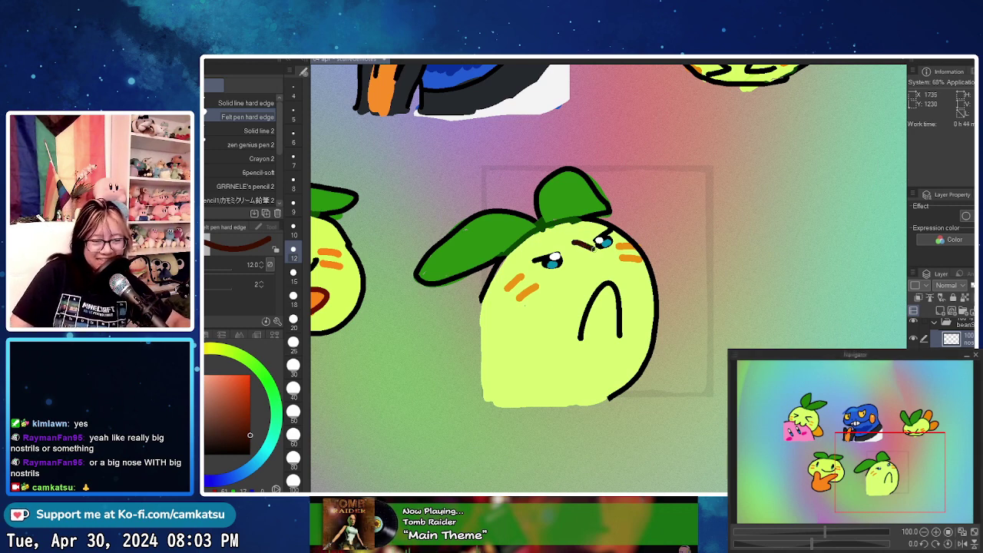
pyautogui.hotkey('ctrl', 'z')
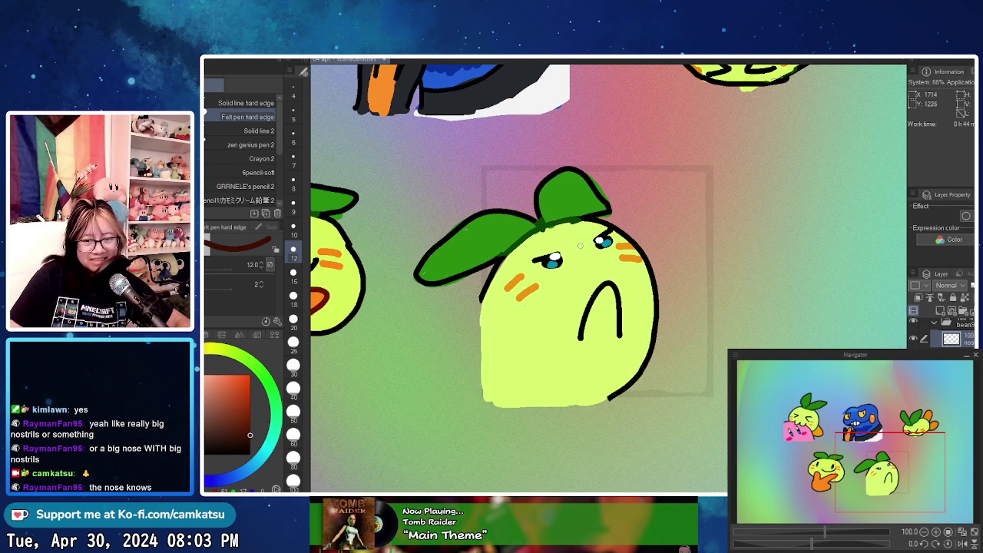
# - Paint a wide yellow-orange nose between the eyes and the frown on the color layer, using the pen at size 12
pyautogui.click(960, 356)
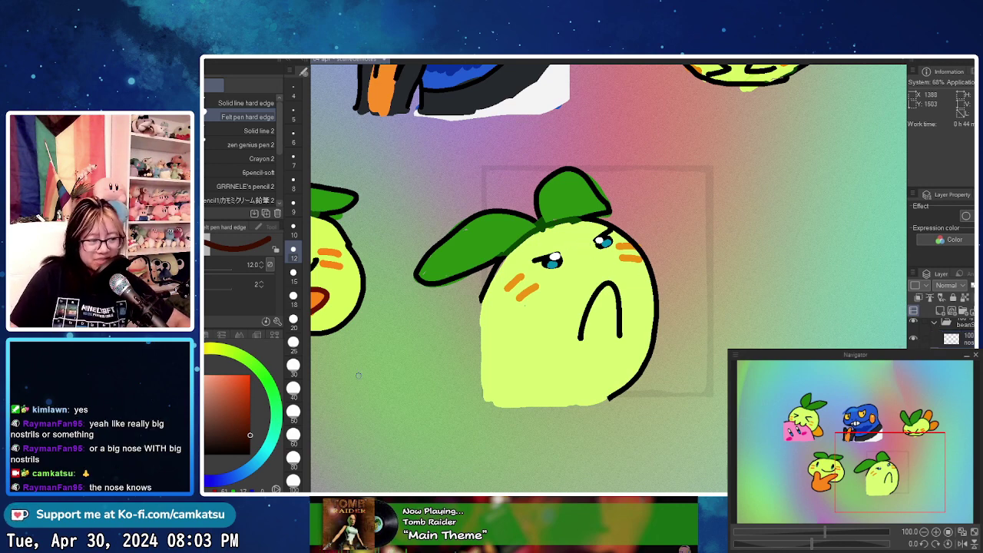
pyautogui.click(196, 353)
pyautogui.moveTo(250, 434); pyautogui.dragTo(250, 376)
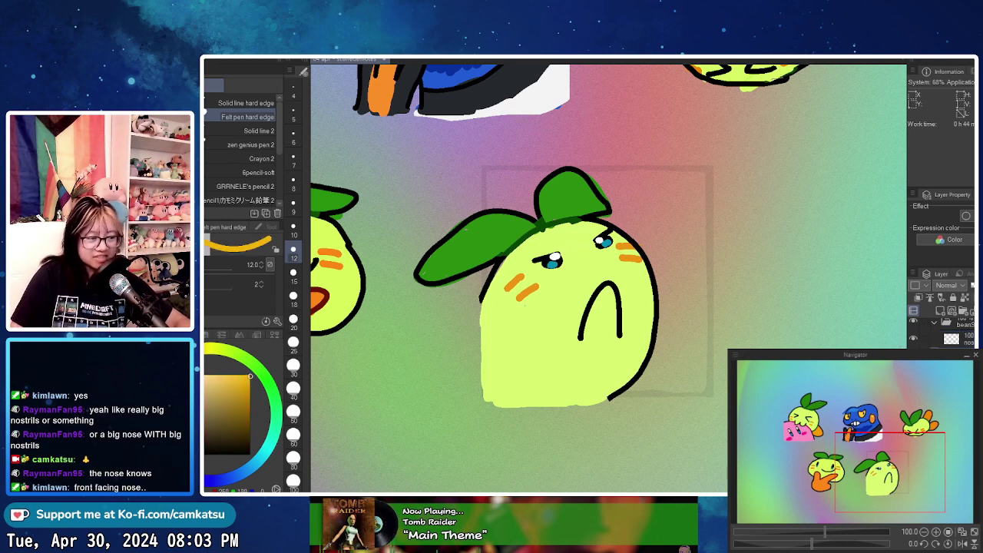
pyautogui.moveTo(582, 241)
pyautogui.mouseDown()
pyautogui.moveTo(606, 255)
pyautogui.moveTo(569, 273)
pyautogui.moveTo(641, 260)
pyautogui.moveTo(586, 272)
pyautogui.moveTo(599, 267)
pyautogui.moveTo(578, 253)
pyautogui.mouseUp()
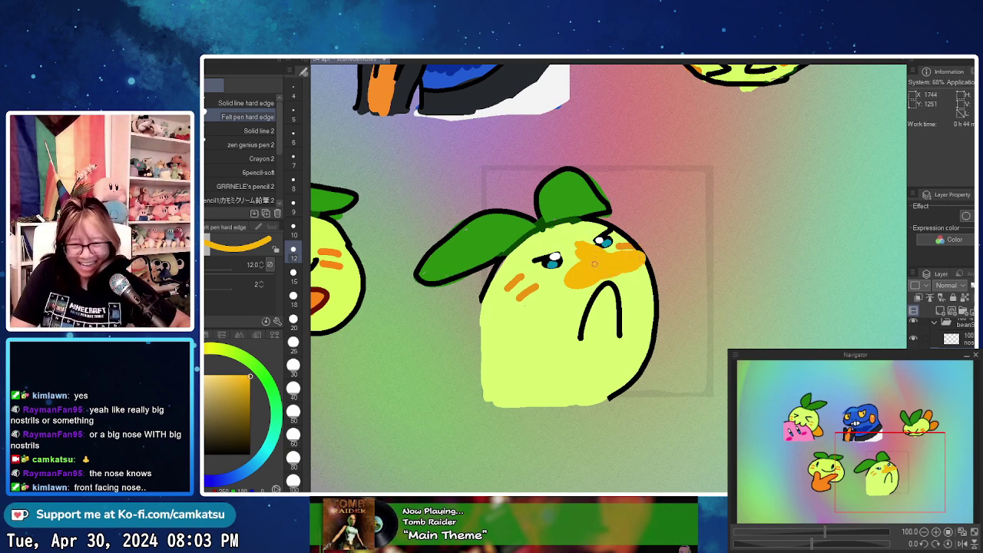
pyautogui.moveTo(582, 266); pyautogui.dragTo(595, 250)
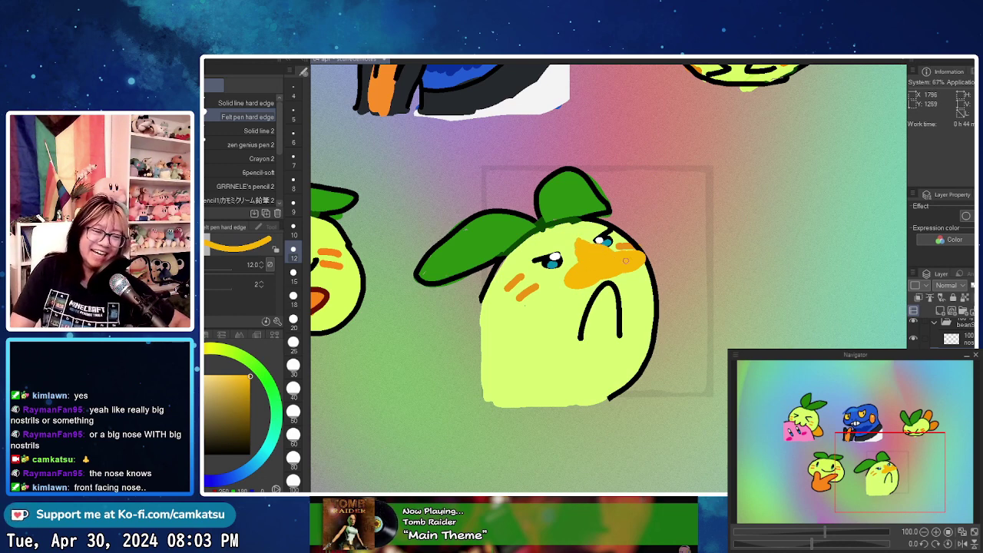
# - Set the drawing color to a dark orange-brown
pyautogui.moveTo(249, 376)
pyautogui.mouseDown()
pyautogui.moveTo(227, 425)
pyautogui.moveTo(250, 428)
pyautogui.moveTo(249, 416)
pyautogui.mouseUp()
pyautogui.click(181, 354)
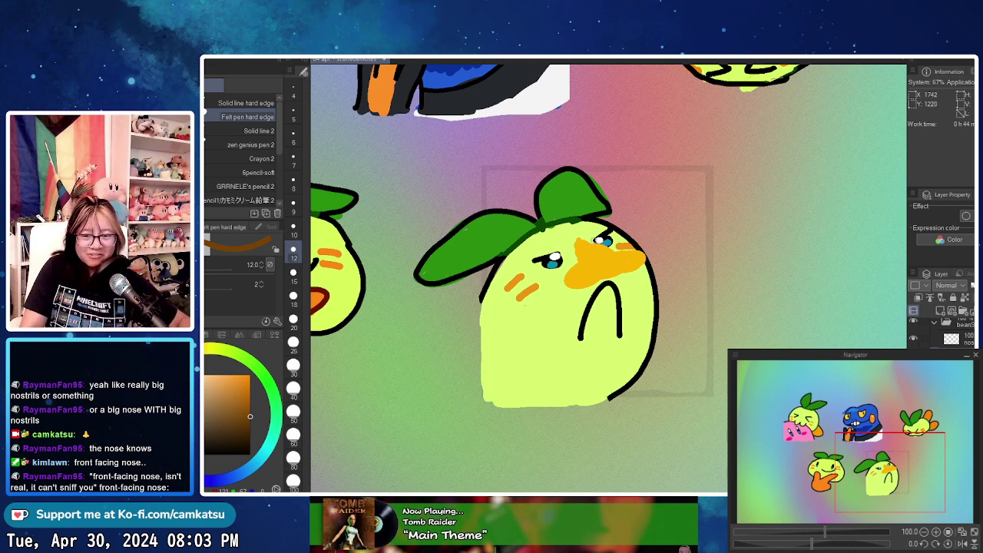
# - Outline the frowning bean's orange nose in brown and add two brown nostrils
pyautogui.moveTo(583, 238)
pyautogui.mouseDown()
pyautogui.moveTo(650, 271)
pyautogui.moveTo(628, 270)
pyautogui.moveTo(639, 264)
pyautogui.moveTo(631, 262)
pyautogui.moveTo(562, 282)
pyautogui.moveTo(573, 290)
pyautogui.moveTo(620, 269)
pyautogui.mouseUp()
pyautogui.hotkey('ctrl', 'z')
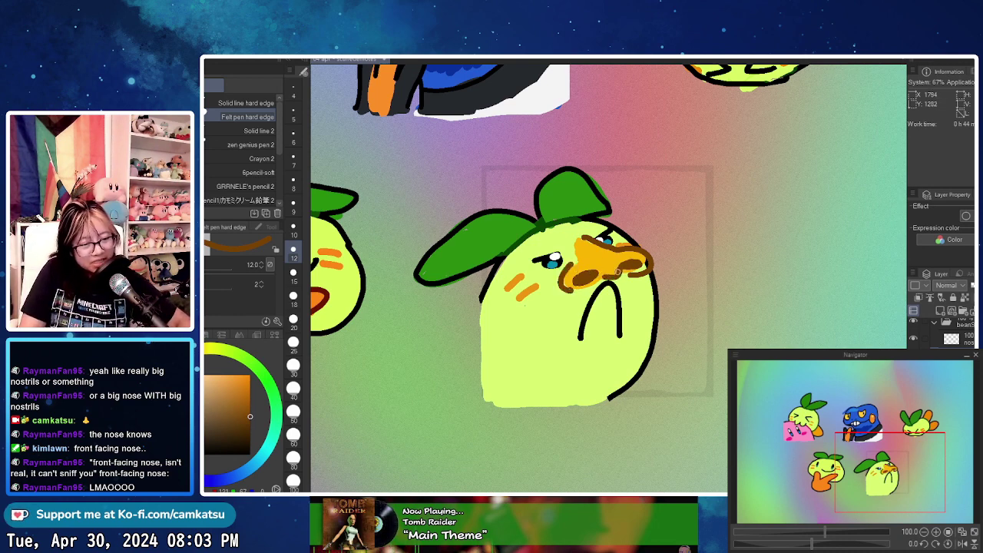
pyautogui.hotkey('ctrl', 'z')
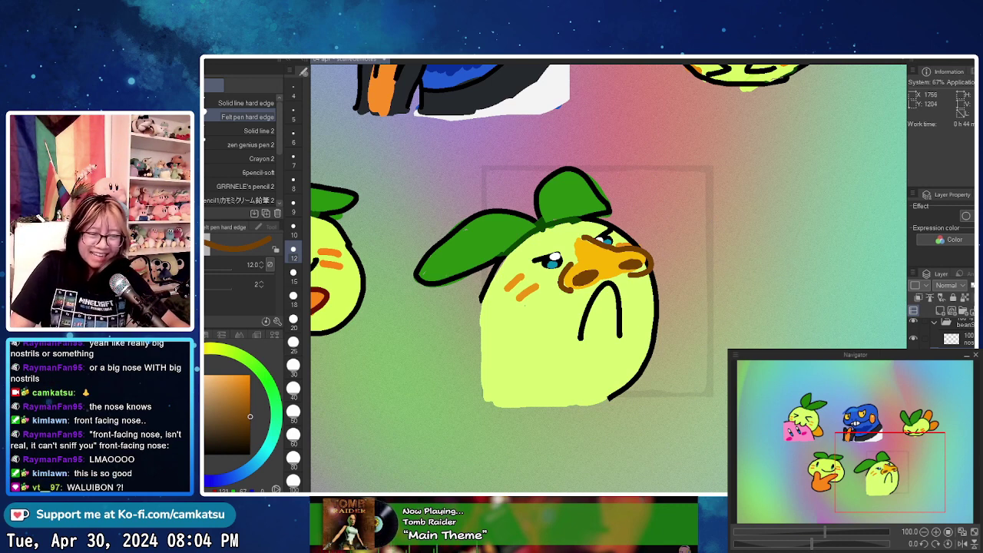
# - Paint over the teal of the frowning bean's far eye with the nose's yellow-orange and rework the brown nose bridge
pyautogui.keyDown('alt'); pyautogui.click(601, 253); pyautogui.keyUp('alt')
pyautogui.moveTo(599, 250); pyautogui.dragTo(607, 242)
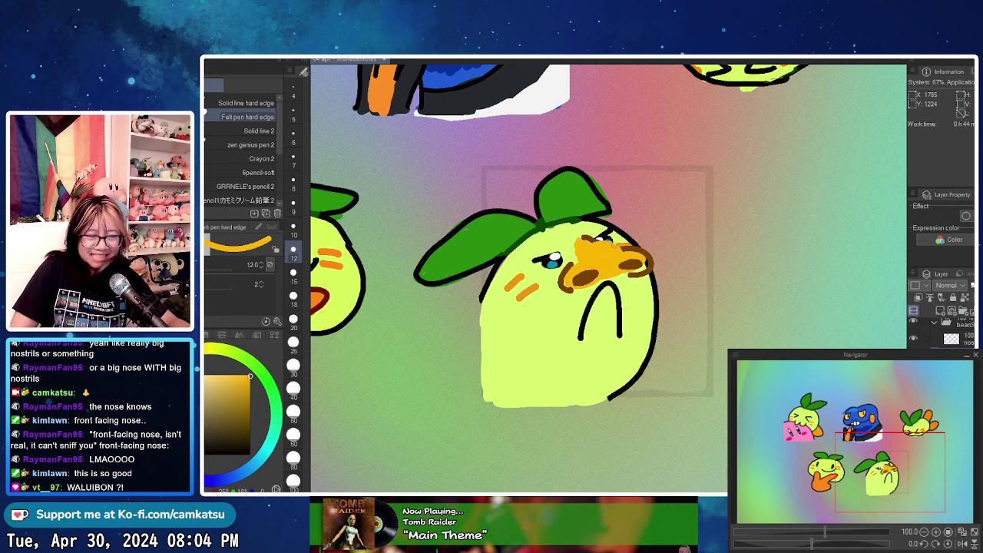
pyautogui.moveTo(607, 242); pyautogui.dragTo(624, 250)
pyautogui.hotkey('ctrl', 'z')
pyautogui.hotkey('ctrl', 'z')
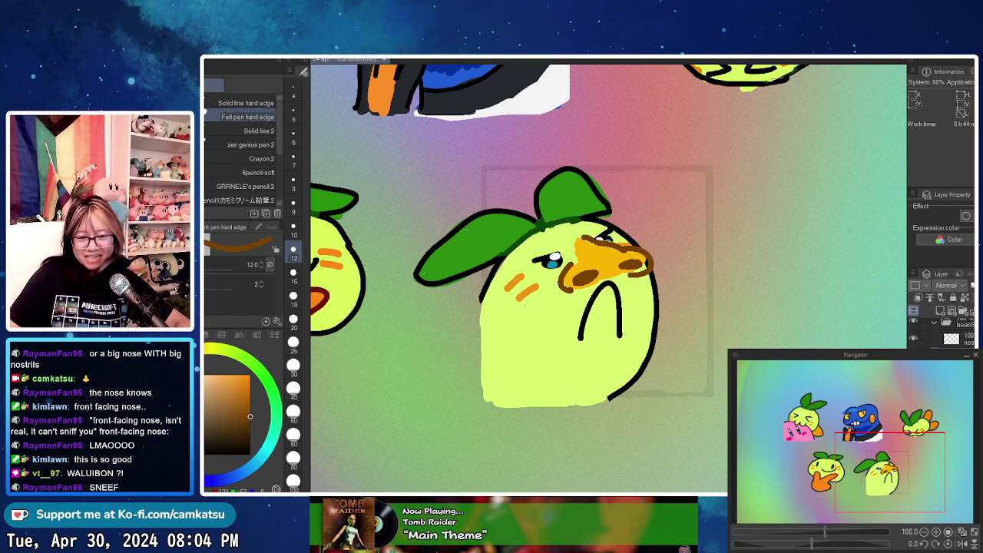
# - Try drawing white curling lines under both nostrils of the frowning bean on a separate layer
pyautogui.click(967, 338)
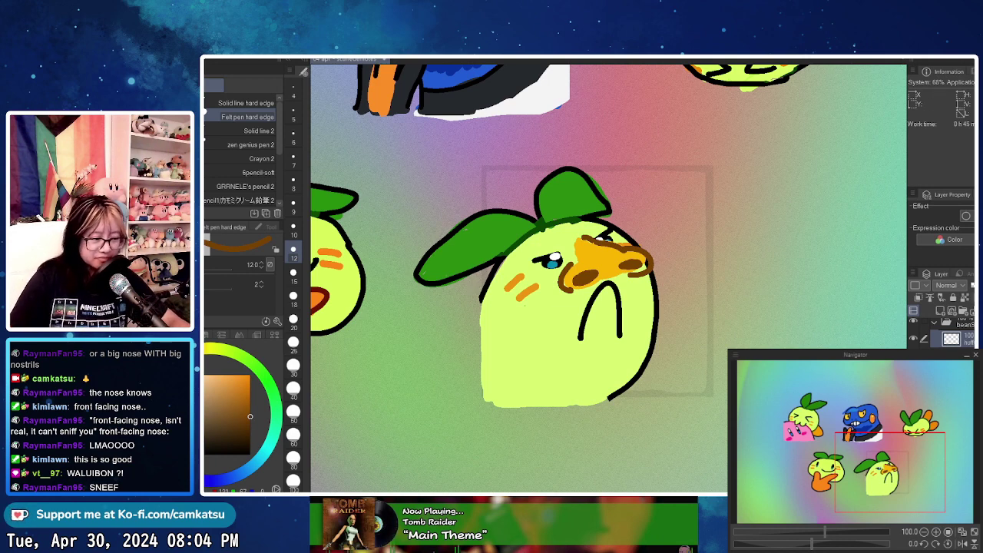
pyautogui.press('x')
pyautogui.moveTo(574, 303)
pyautogui.mouseDown()
pyautogui.moveTo(531, 374)
pyautogui.moveTo(535, 357)
pyautogui.moveTo(539, 367)
pyautogui.moveTo(565, 347)
pyautogui.moveTo(572, 305)
pyautogui.moveTo(602, 384)
pyautogui.mouseUp()
pyautogui.hotkey('ctrl', 'z')
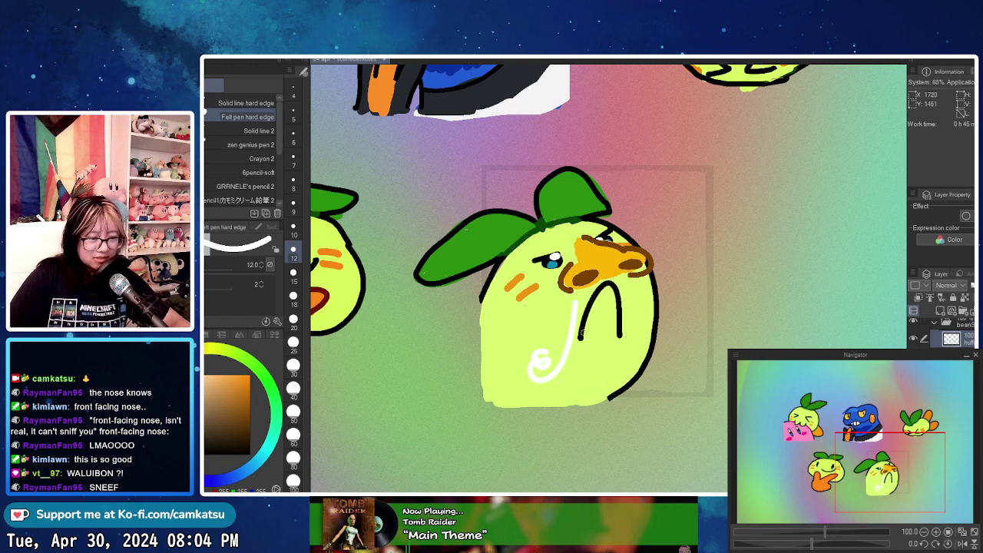
pyautogui.moveTo(576, 304); pyautogui.dragTo(565, 388)
pyautogui.hotkey('ctrl', 'z')
pyautogui.moveTo(578, 300)
pyautogui.mouseDown()
pyautogui.moveTo(563, 386)
pyautogui.moveTo(585, 353)
pyautogui.moveTo(572, 398)
pyautogui.mouseUp()
pyautogui.hotkey('ctrl', 'z')
pyautogui.moveTo(635, 287)
pyautogui.mouseDown()
pyautogui.moveTo(691, 357)
pyautogui.moveTo(696, 330)
pyautogui.mouseUp()
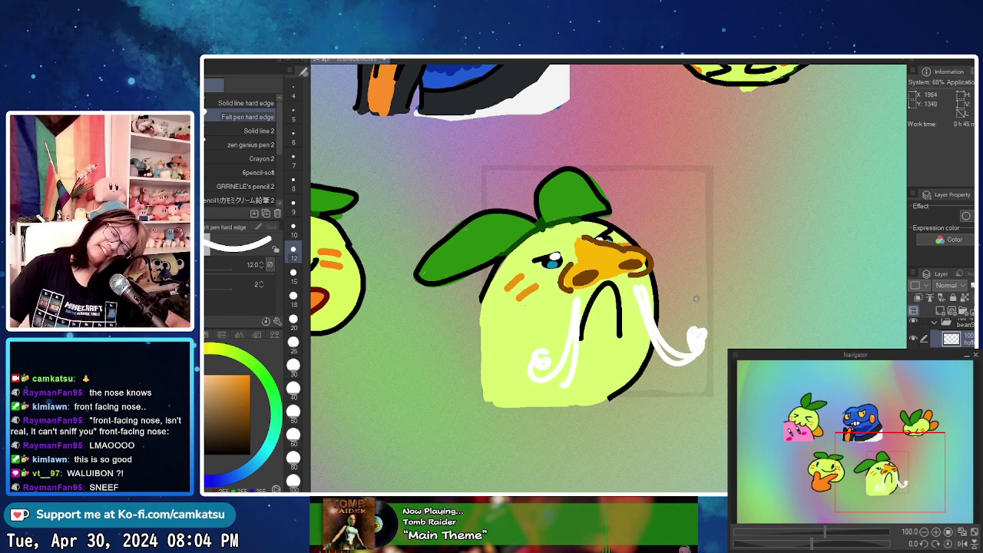
# - Undo the white curling lines below the frowning bean's nose
pyautogui.scroll(-5, 700, 305)
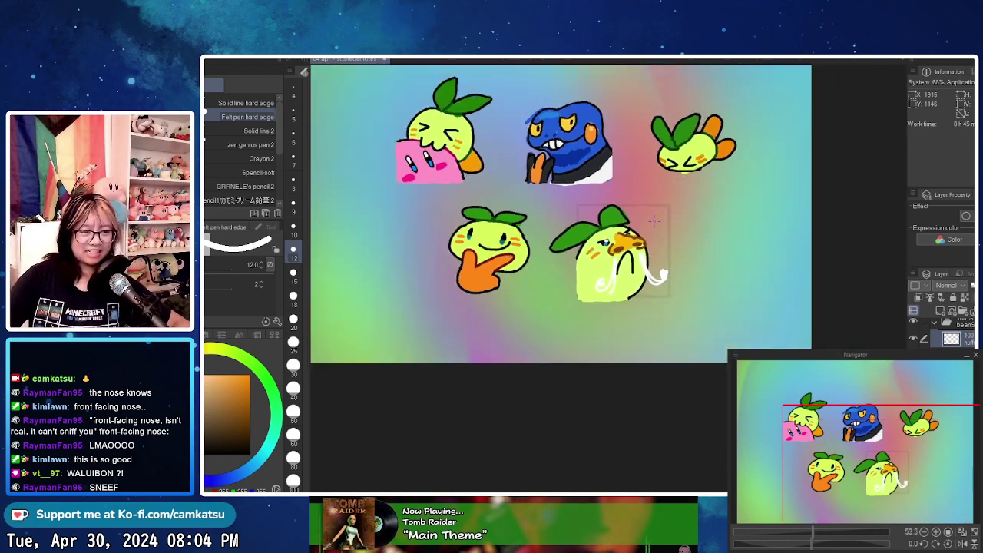
pyautogui.hotkey('ctrl', 'z')
pyautogui.hotkey('ctrl', 'z')
pyautogui.hotkey('ctrl', 'z')
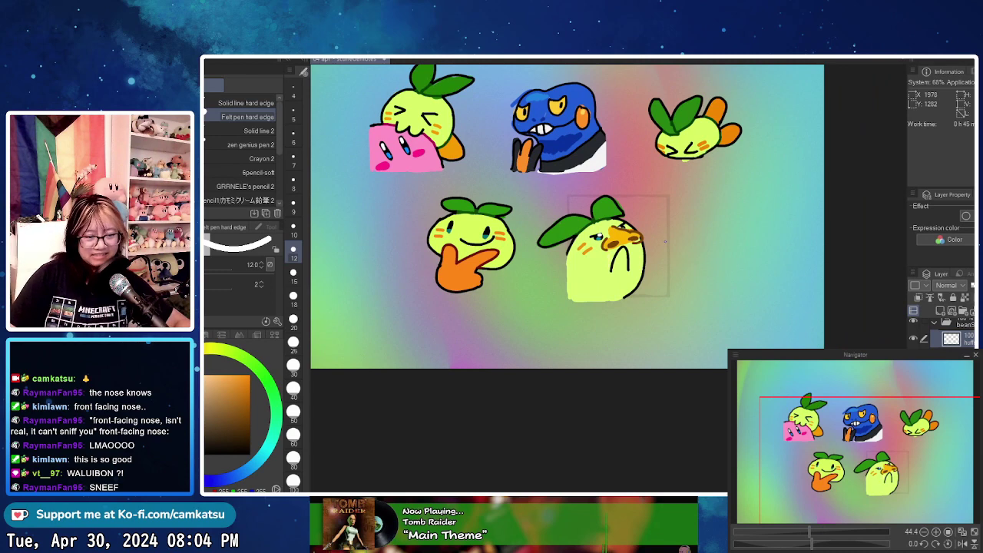
pyautogui.scroll(-2, 664, 241)
pyautogui.scroll(3, 665, 241)
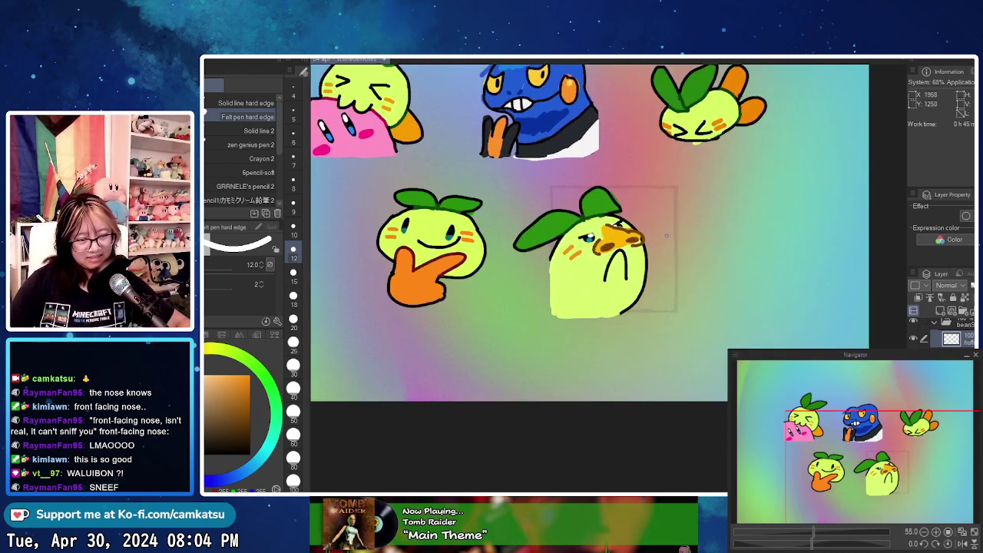
# - Move the frowning bean's whole layer folder slightly downward within its guide square
pyautogui.press('k')
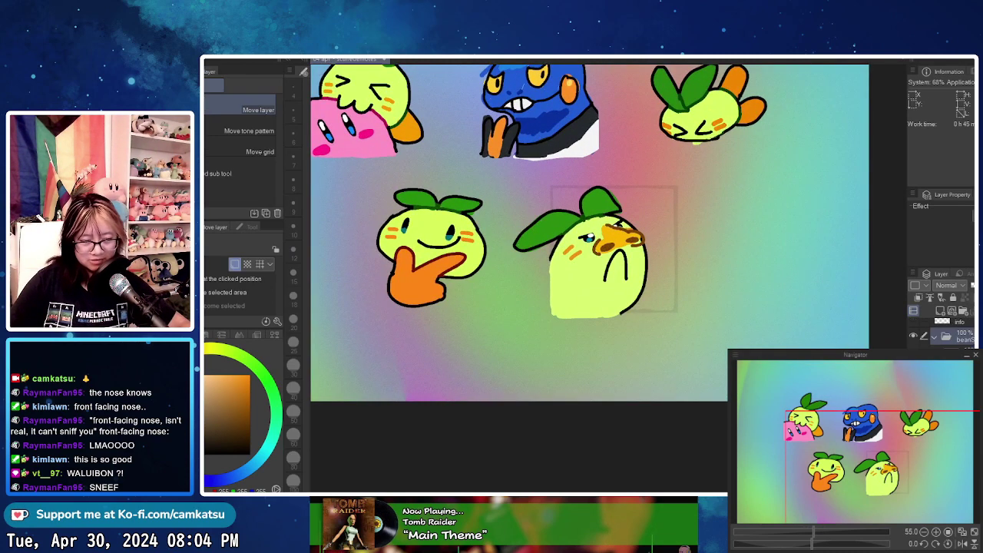
pyautogui.moveTo(665, 263)
pyautogui.mouseDown()
pyautogui.moveTo(665, 283)
pyautogui.moveTo(665, 265)
pyautogui.mouseUp()
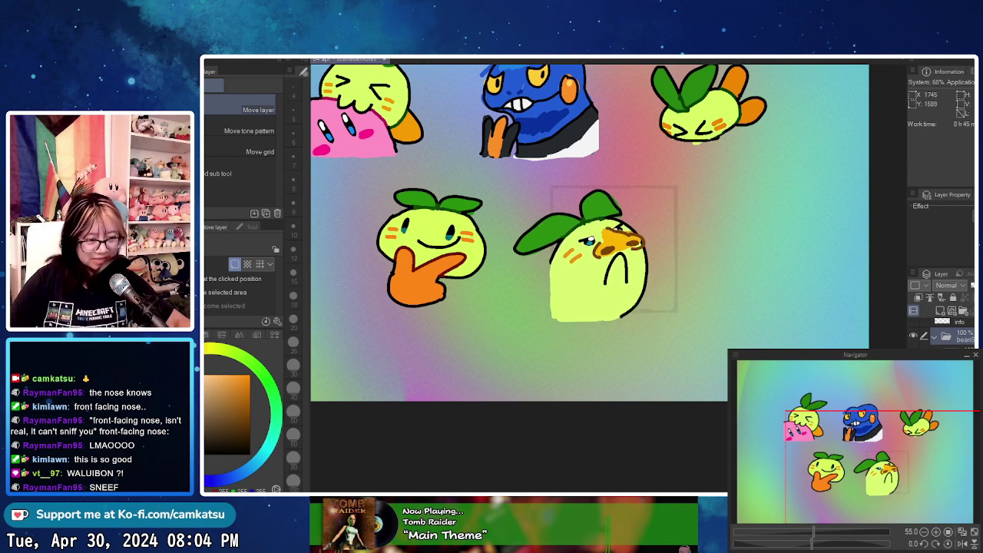
pyautogui.moveTo(716, 393); pyautogui.dragTo(716, 393)
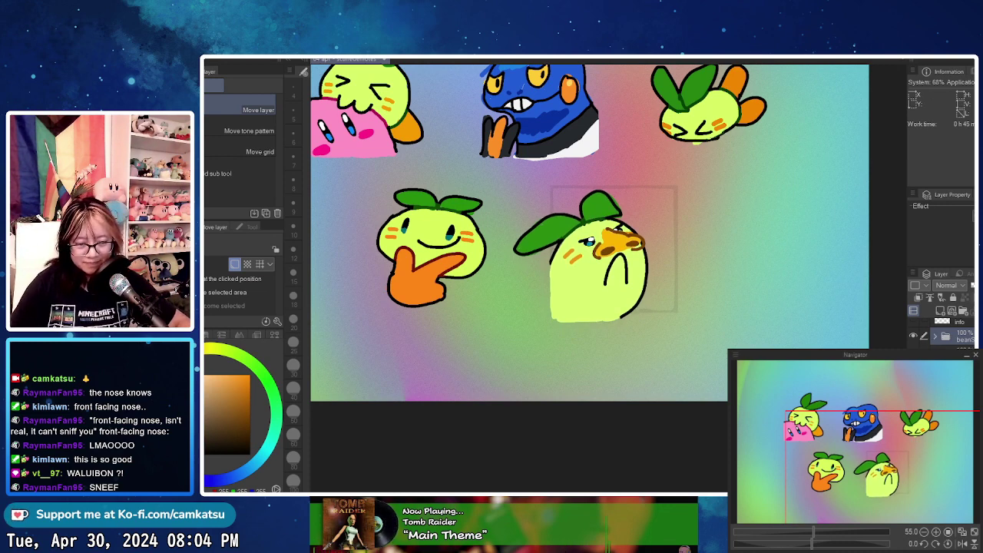
pyautogui.click(955, 357)
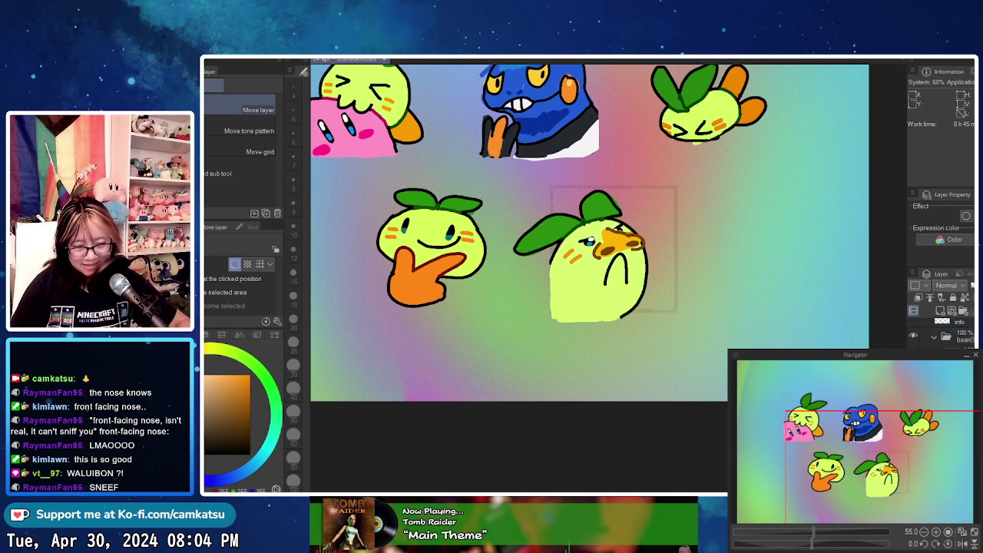
# - Redraw the bridge line at the top of the frowning bean's nose in the nose outline's brown
pyautogui.press('p')
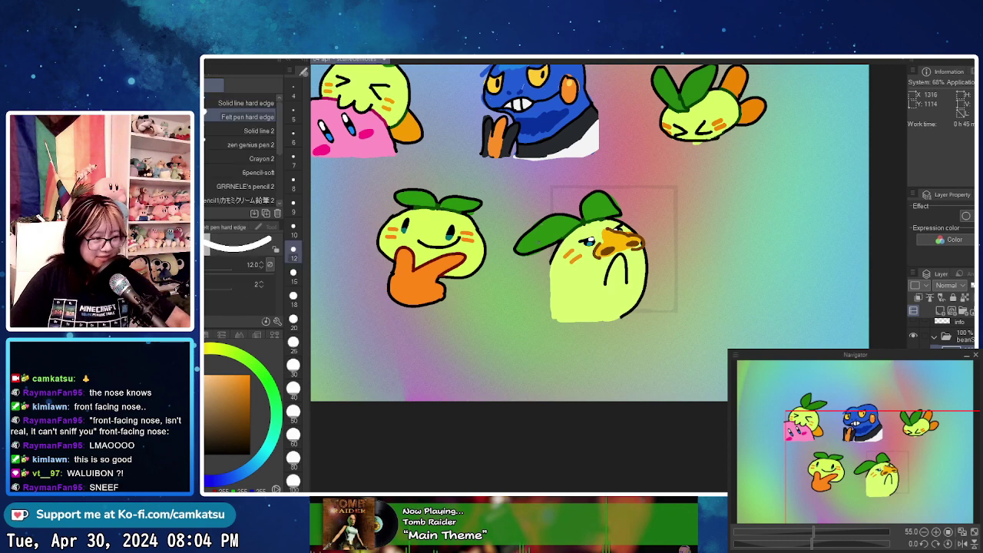
pyautogui.scroll(1, 637, 295)
pyautogui.hotkey('ctrl', '+')
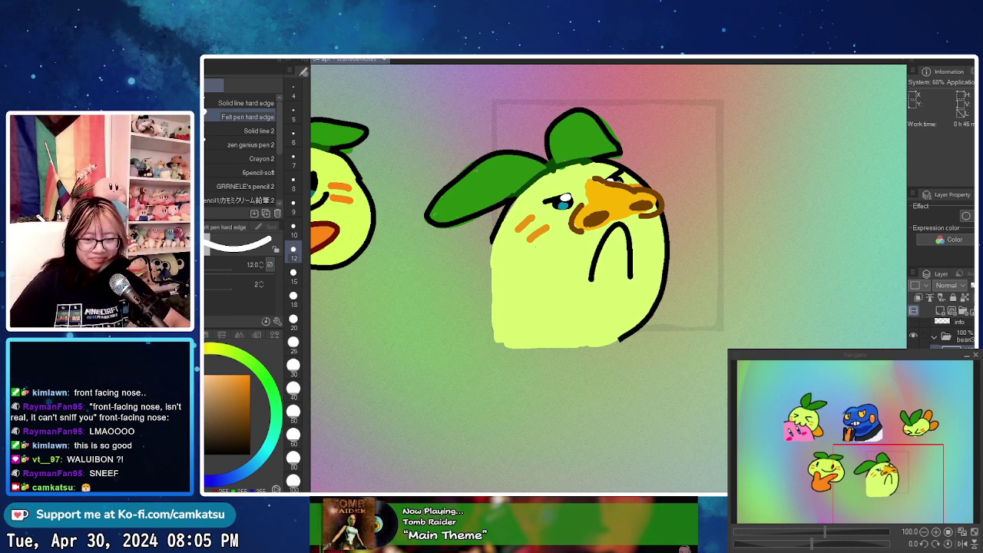
pyautogui.keyDown('alt'); pyautogui.click(625, 190); pyautogui.keyUp('alt')
pyautogui.moveTo(594, 201); pyautogui.dragTo(623, 190)
pyautogui.hotkey('ctrl', 'z')
pyautogui.hotkey('ctrl', 'z')
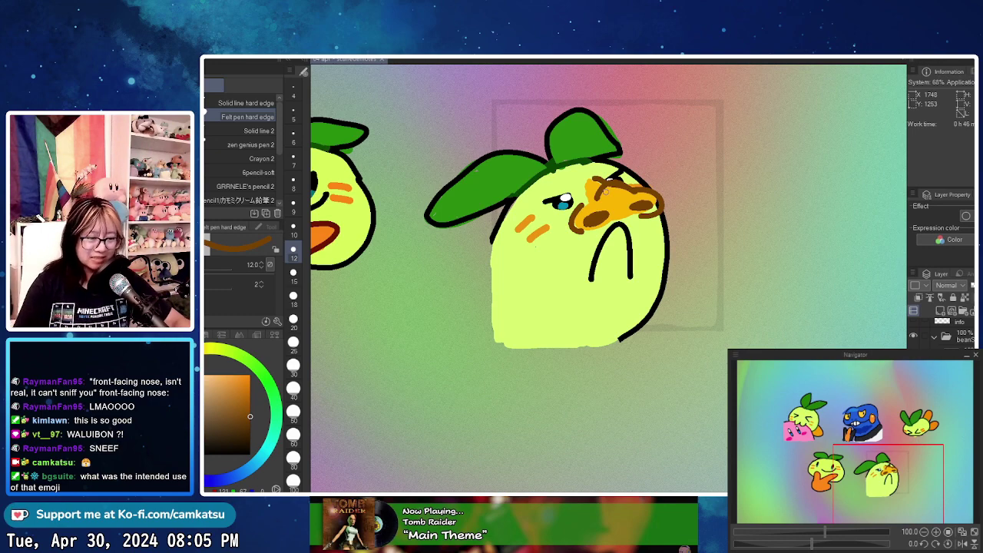
# - Try drawing straight white slanted lines under both nostrils of the frowning bean
pyautogui.scroll(-2, 651, 159)
pyautogui.moveTo(651, 158); pyautogui.dragTo(660, 317)
pyautogui.scroll(-2, 695, 277)
pyautogui.scroll(-2, 591, 438)
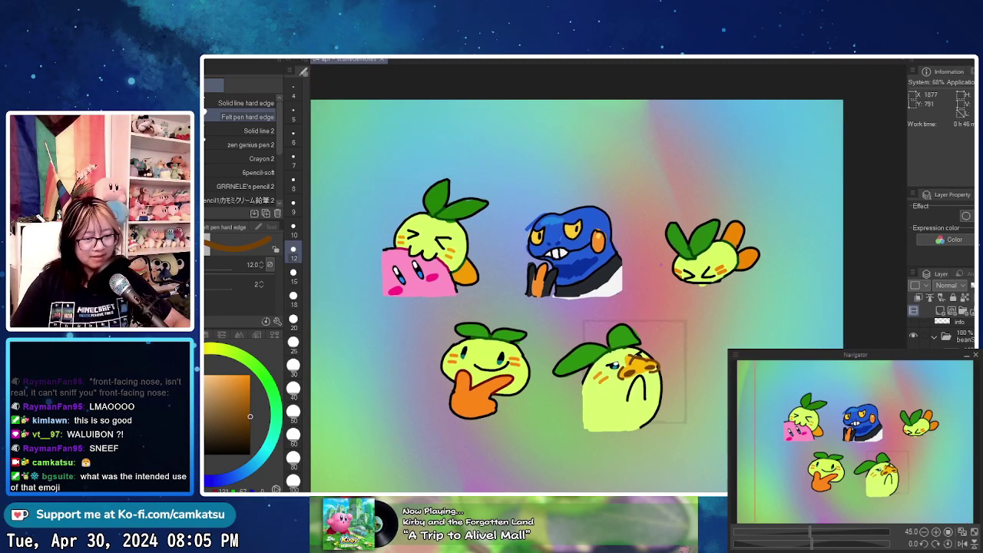
pyautogui.moveTo(583, 368)
pyautogui.mouseDown()
pyautogui.moveTo(540, 292)
pyautogui.moveTo(562, 311)
pyautogui.moveTo(563, 374)
pyautogui.mouseUp()
pyautogui.press('x')
pyautogui.scroll(4, 595, 306)
pyautogui.moveTo(571, 306); pyautogui.dragTo(569, 380)
pyautogui.hotkey('ctrl', 'z')
pyautogui.hotkey('ctrl', 'z')
pyautogui.moveTo(566, 308); pyautogui.dragTo(545, 377)
pyautogui.moveTo(571, 311)
pyautogui.mouseDown()
pyautogui.moveTo(556, 366)
pyautogui.moveTo(560, 357)
pyautogui.moveTo(558, 326)
pyautogui.moveTo(539, 388)
pyautogui.mouseUp()
pyautogui.moveTo(634, 301)
pyautogui.mouseDown()
pyautogui.moveTo(645, 375)
pyautogui.moveTo(654, 376)
pyautogui.mouseUp()
pyautogui.moveTo(648, 304); pyautogui.dragTo(664, 376)
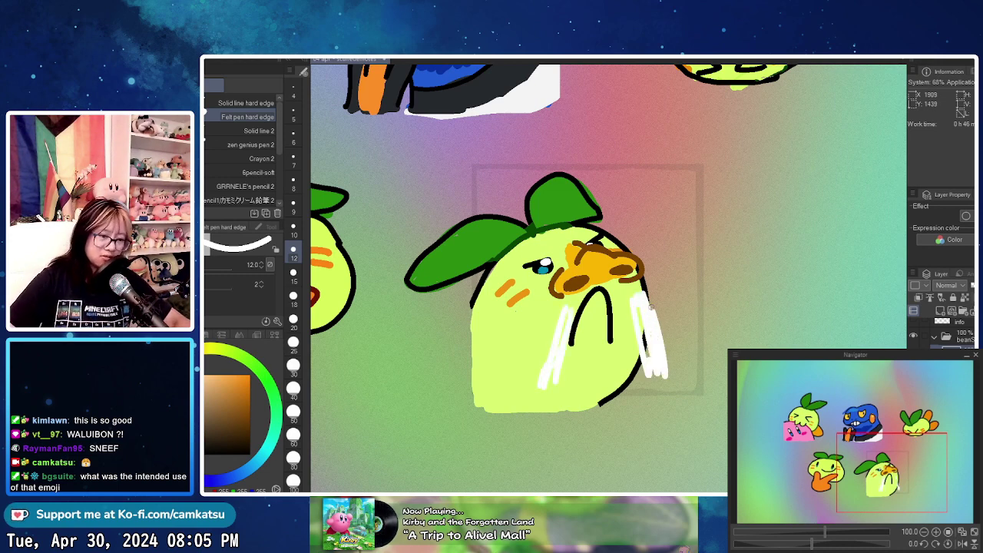
pyautogui.moveTo(658, 338); pyautogui.dragTo(671, 376)
pyautogui.moveTo(551, 315); pyautogui.dragTo(525, 388)
pyautogui.hotkey('ctrl', 'z')
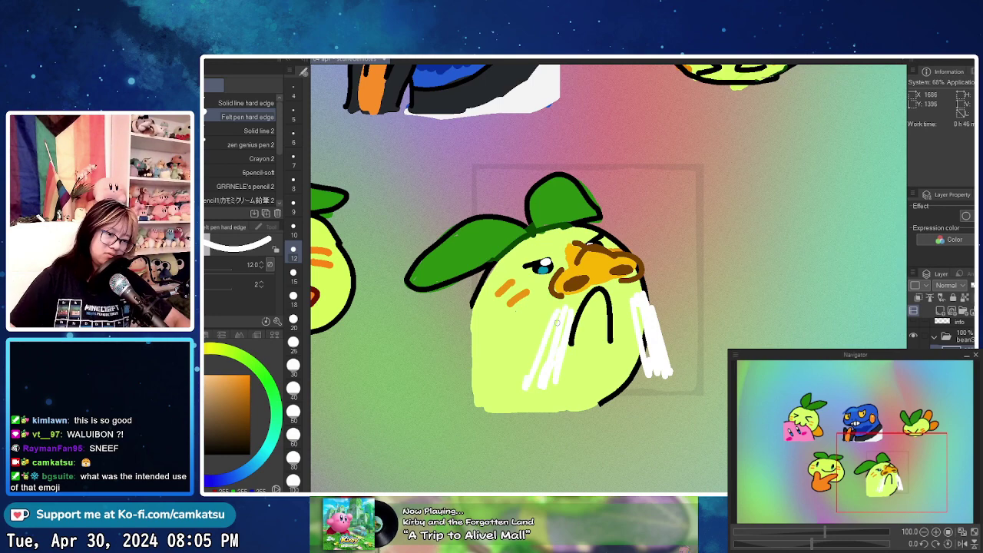
# - Undo the straight white lines below the frowning bean's nostrils
pyautogui.scroll(-4, 533, 258)
pyautogui.scroll(-1, 534, 233)
pyautogui.moveTo(553, 234); pyautogui.dragTo(614, 297)
pyautogui.hotkey('ctrl', 'z')
pyautogui.hotkey('ctrl', 'z')
pyautogui.hotkey('ctrl', 'z')
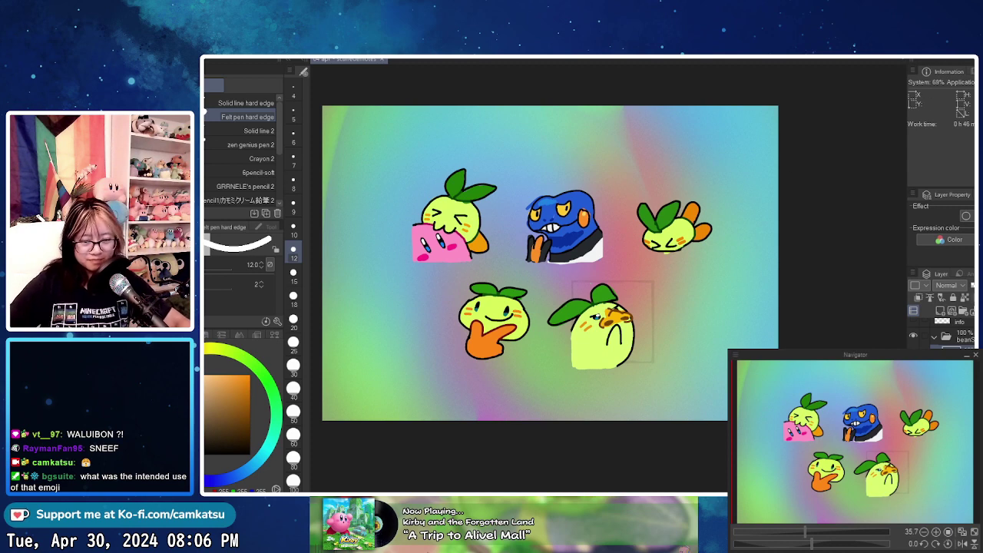
# - Add a layer mask to the frowning bean's folder and trim the body flush with the guide square's bottom edge
pyautogui.click(934, 336)
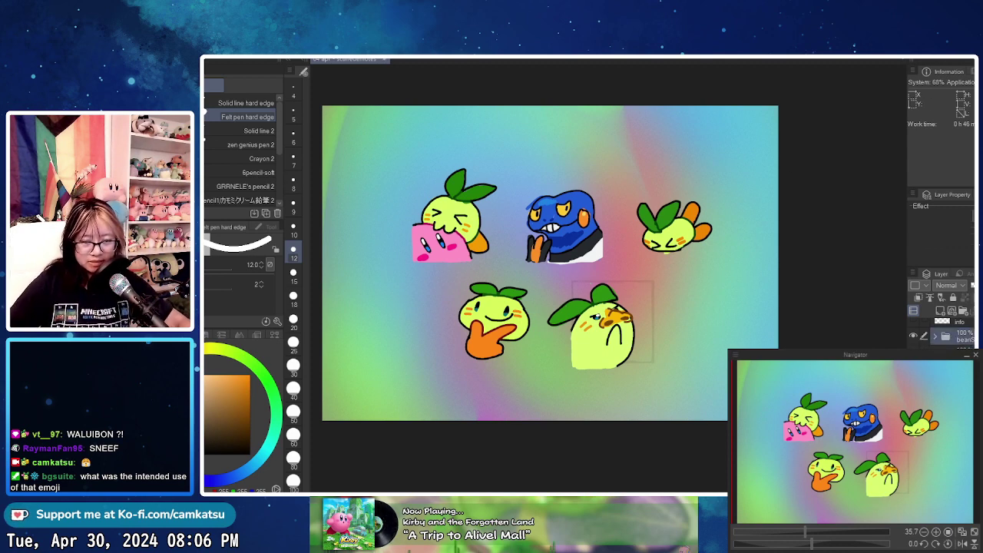
pyautogui.click(981, 311)
pyautogui.scroll(2, 588, 357)
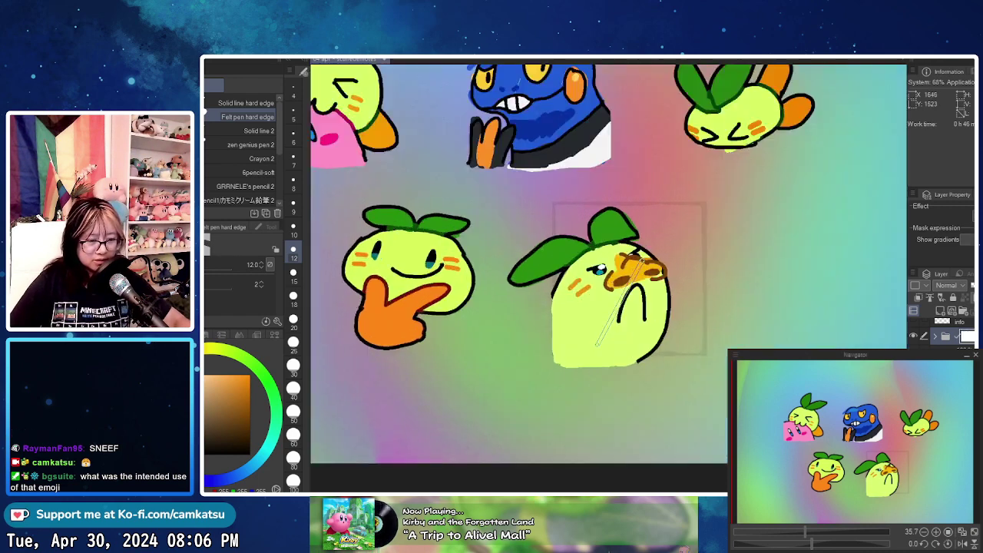
pyautogui.hotkey('ctrl', 'z')
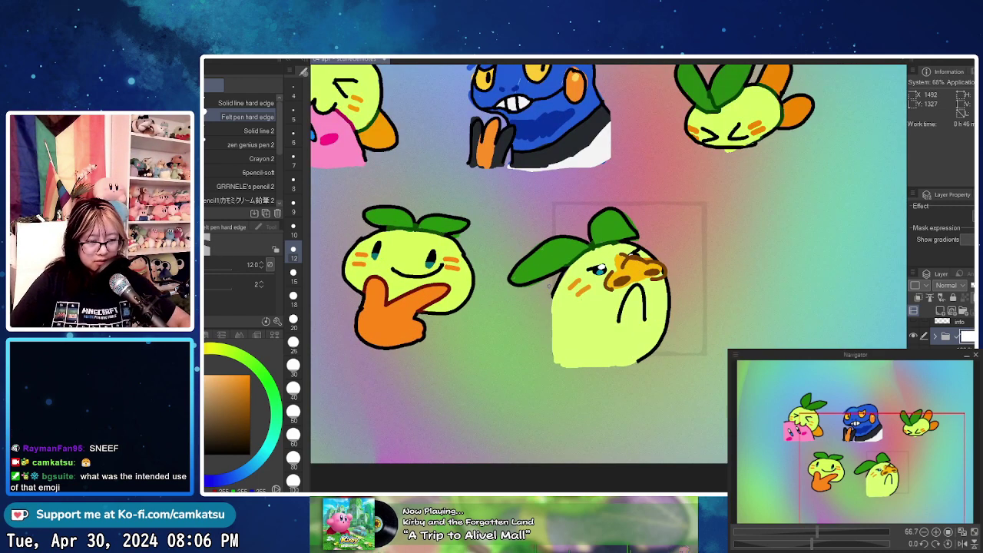
pyautogui.moveTo(562, 368); pyautogui.dragTo(636, 359)
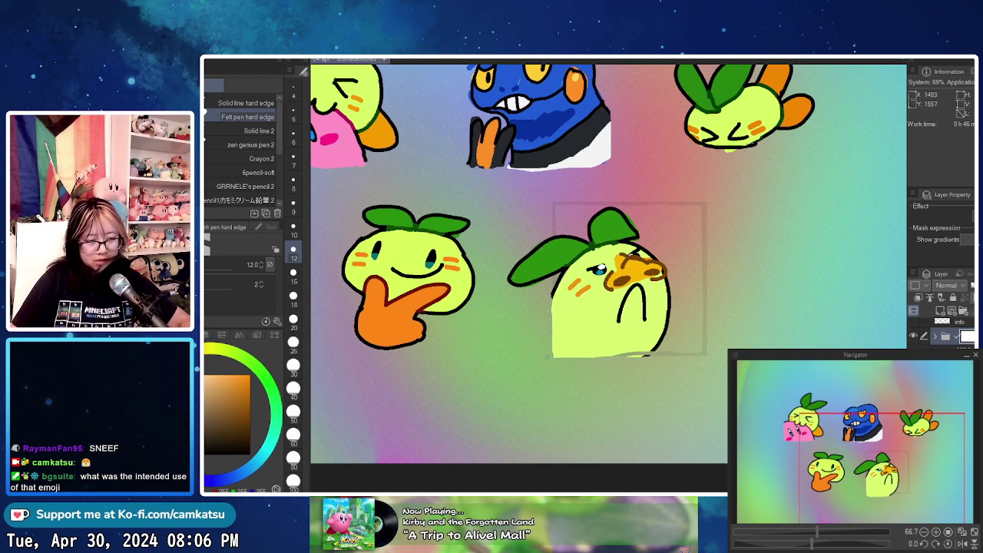
pyautogui.moveTo(553, 357)
pyautogui.mouseDown()
pyautogui.moveTo(614, 357)
pyautogui.moveTo(567, 358)
pyautogui.mouseUp()
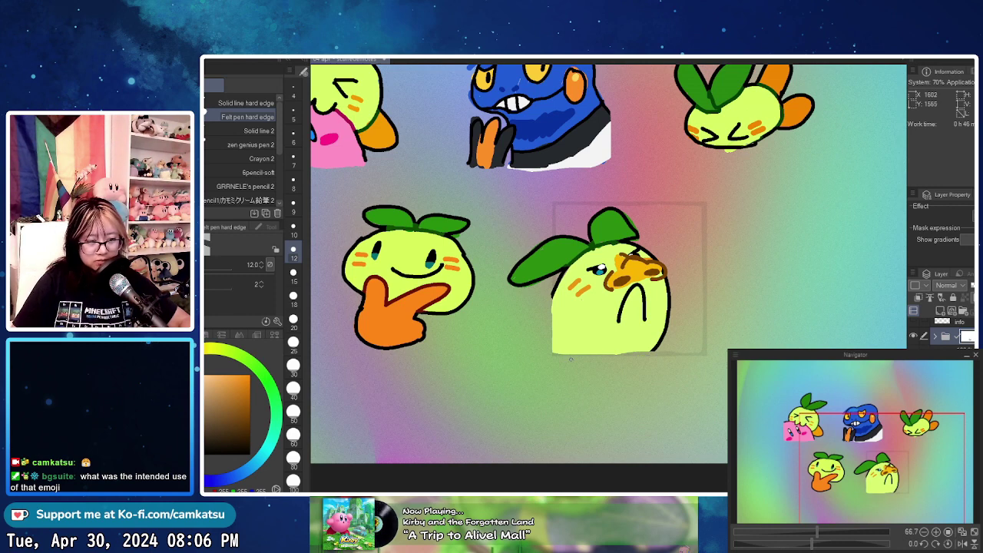
# - Hide the guide square around the frowning bean and review all five emotes together
pyautogui.scroll(-3, 596, 301)
pyautogui.moveTo(544, 273); pyautogui.dragTo(607, 333)
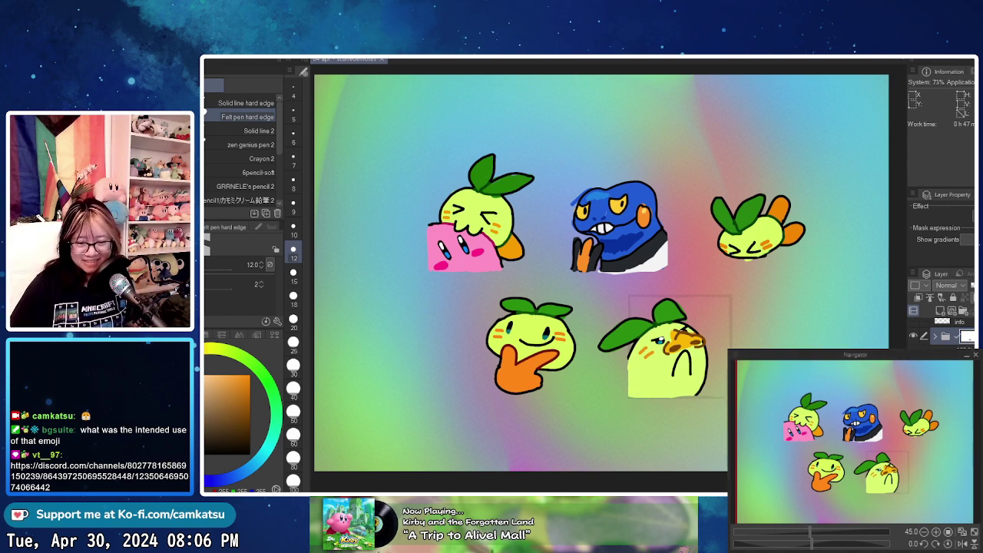
pyautogui.hotkey('ctrl', 'z')
pyautogui.moveTo(726, 371); pyautogui.dragTo(678, 372)
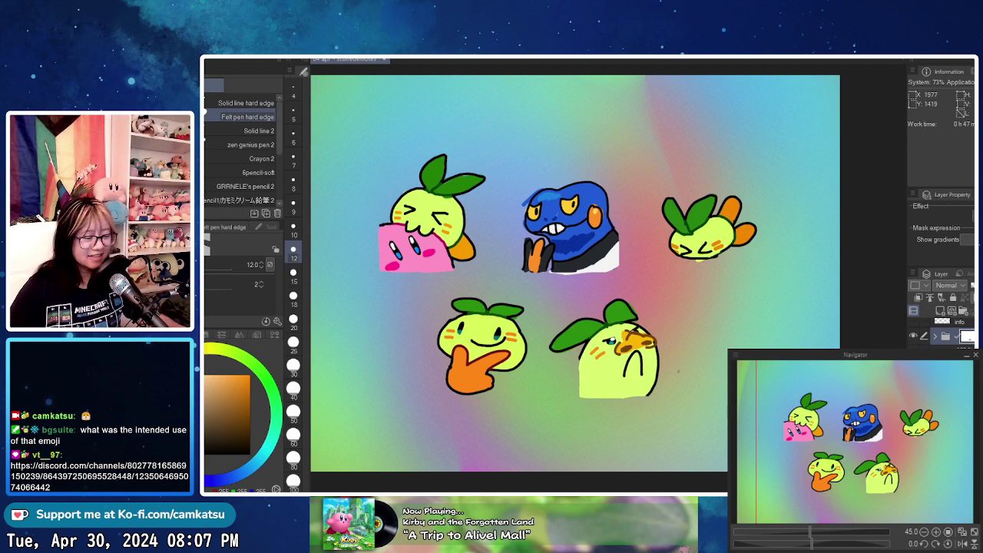
pyautogui.moveTo(602, 368); pyautogui.dragTo(599, 402)
pyautogui.scroll(1, 610, 374)
pyautogui.moveTo(570, 369); pyautogui.dragTo(570, 366)
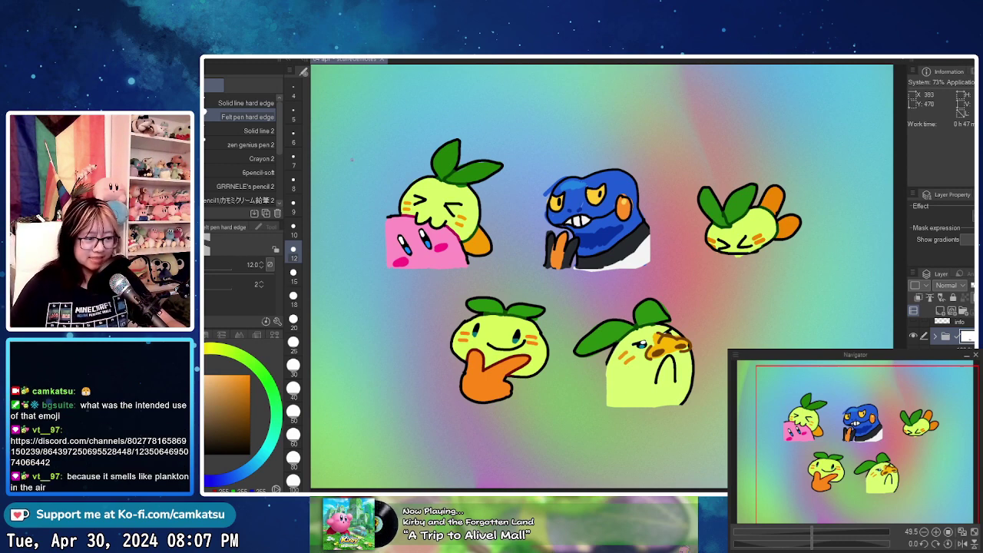
pyautogui.moveTo(356, 156); pyautogui.dragTo(359, 160)
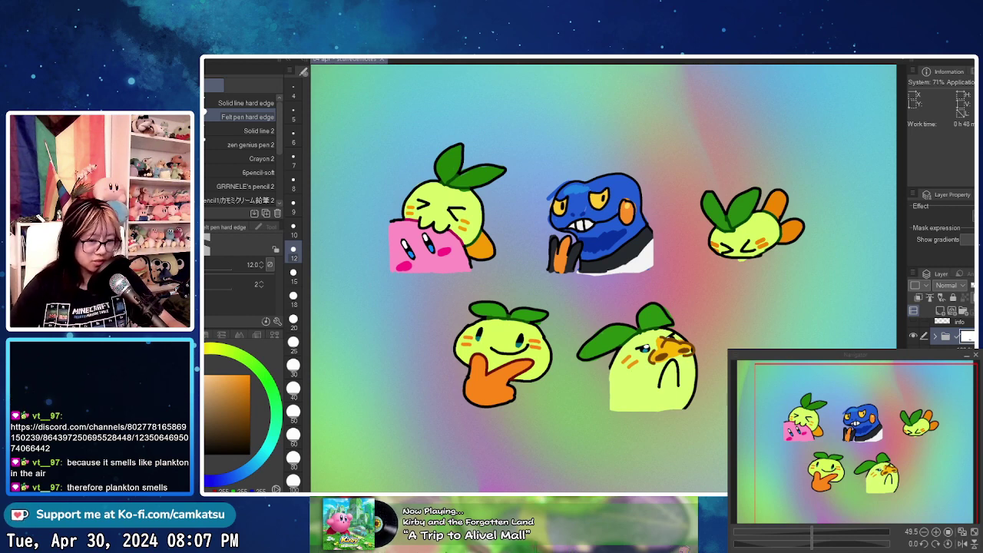
# - Open the 400 x 400 px template and save it as a separate emotes export file
pyautogui.doubleClick(569, 192)
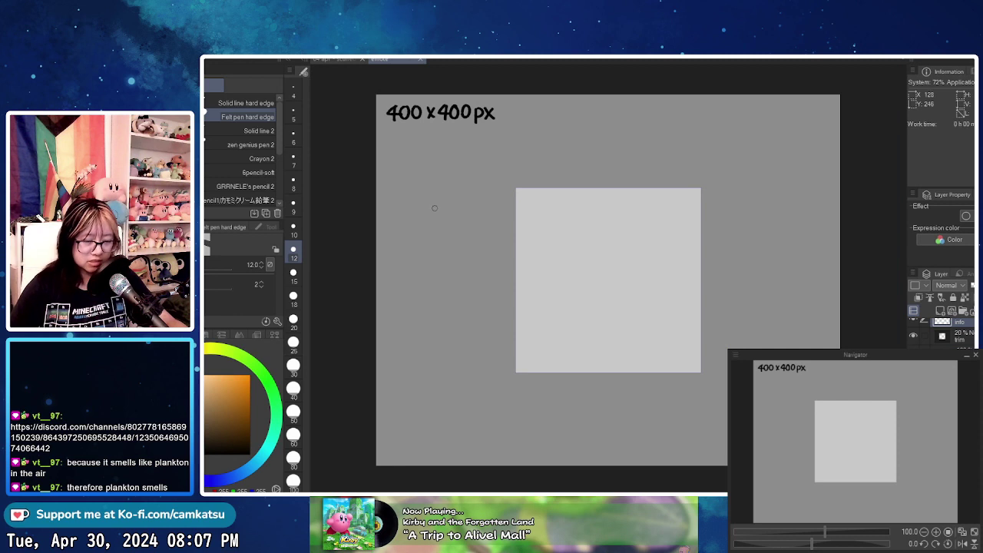
pyautogui.moveTo(432, 208)
pyautogui.mouseDown()
pyautogui.moveTo(452, 218)
pyautogui.moveTo(417, 215)
pyautogui.mouseUp()
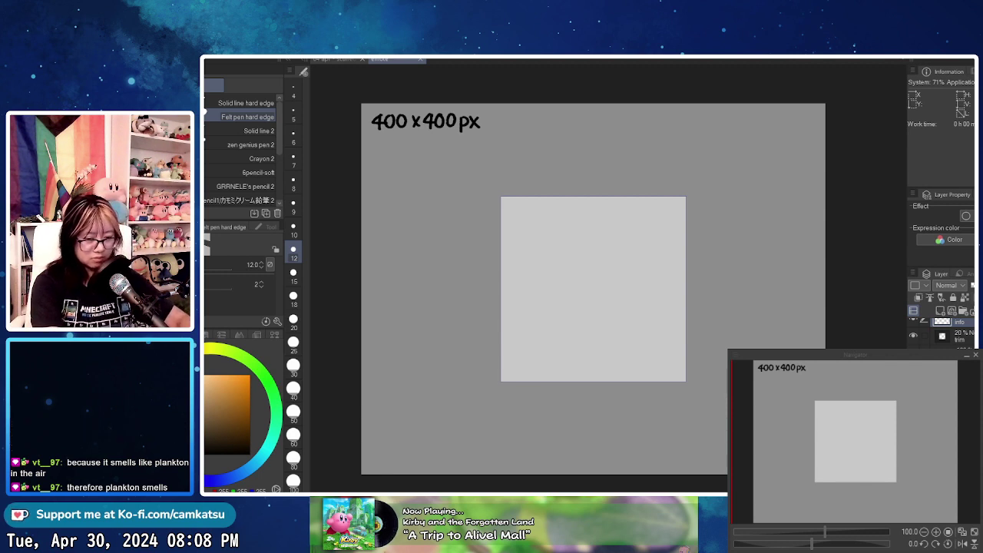
pyautogui.press('Return')
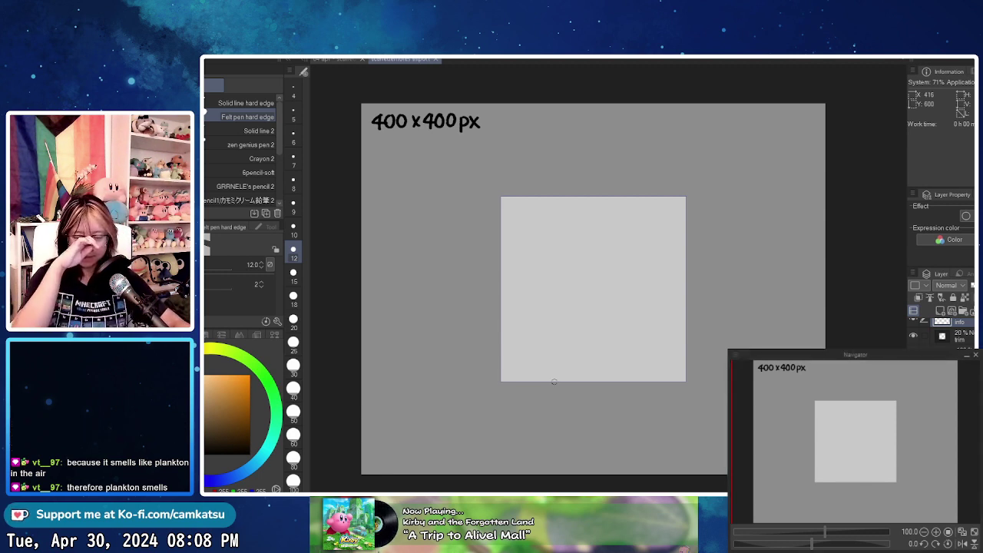
# - Display the animation timeline for the emotes export document
pyautogui.press('Delete')
pyautogui.press('t')
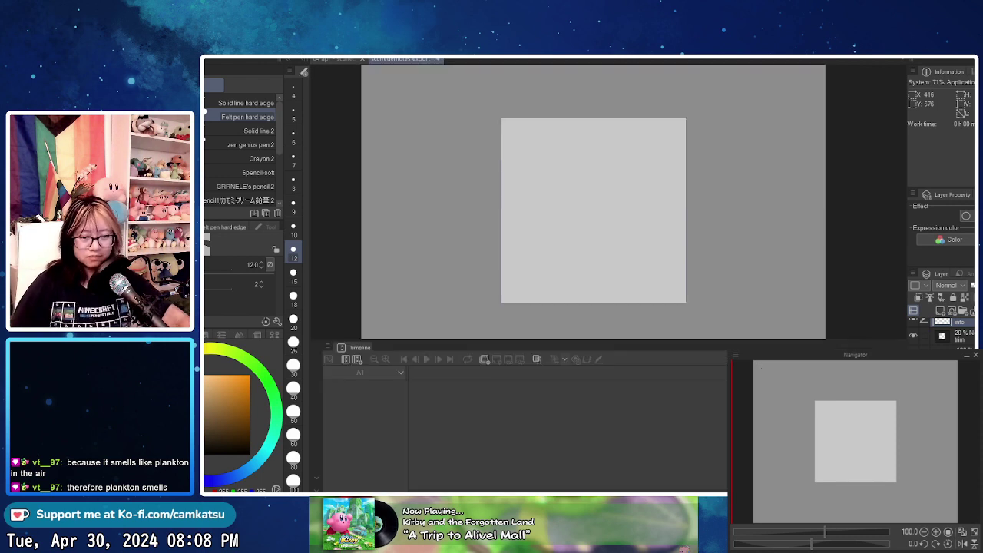
pyautogui.moveTo(554, 244); pyautogui.dragTo(562, 226)
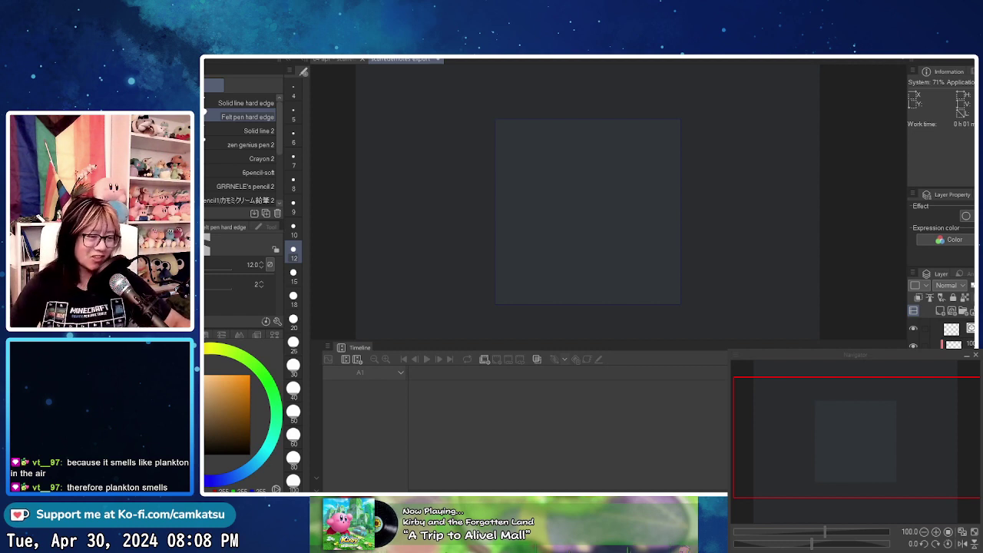
# - Delete the extra layers between the info layer and the background folder in the export document
pyautogui.click(597, 164)
pyautogui.scroll(-3, 597, 163)
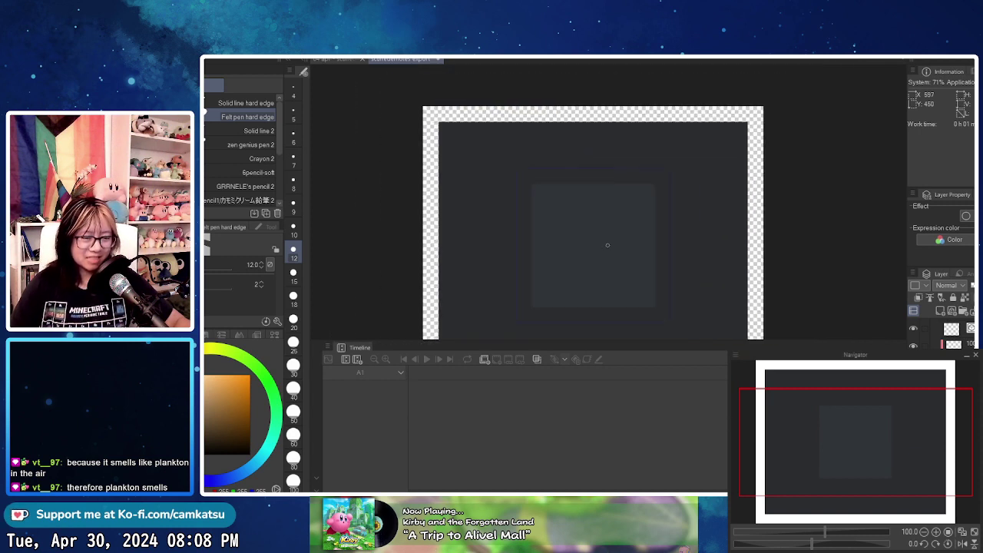
pyautogui.scroll(-1, 695, 278)
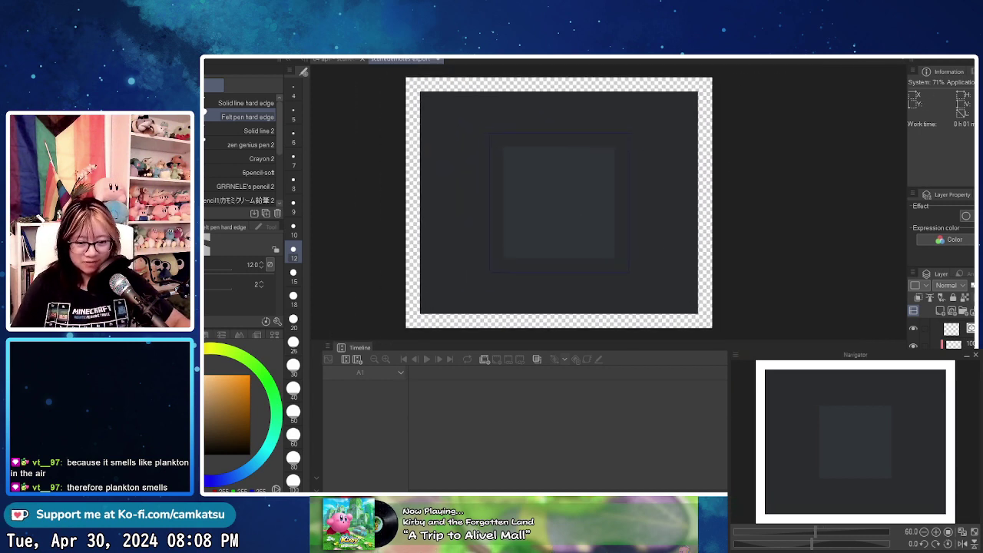
pyautogui.scroll(3, 948, 334)
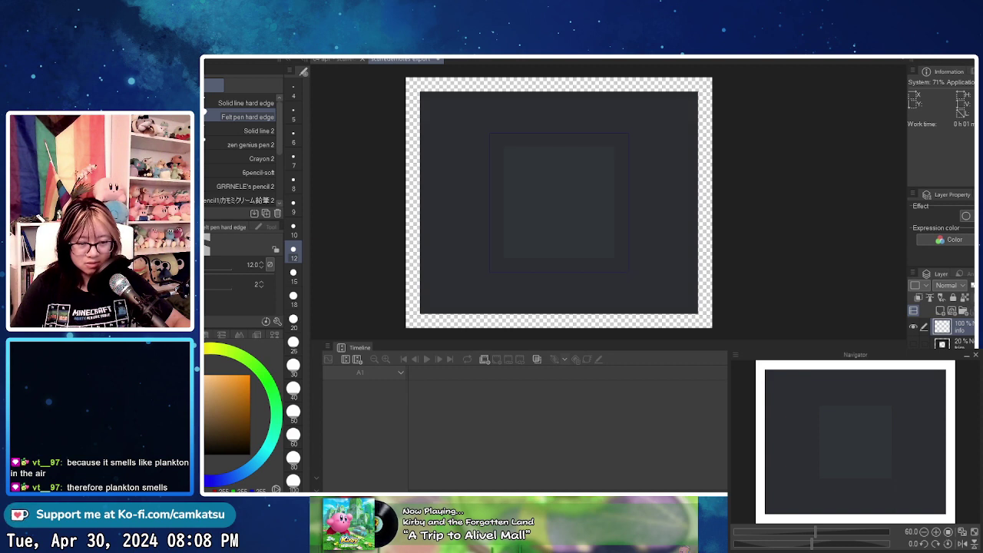
pyautogui.click(913, 344)
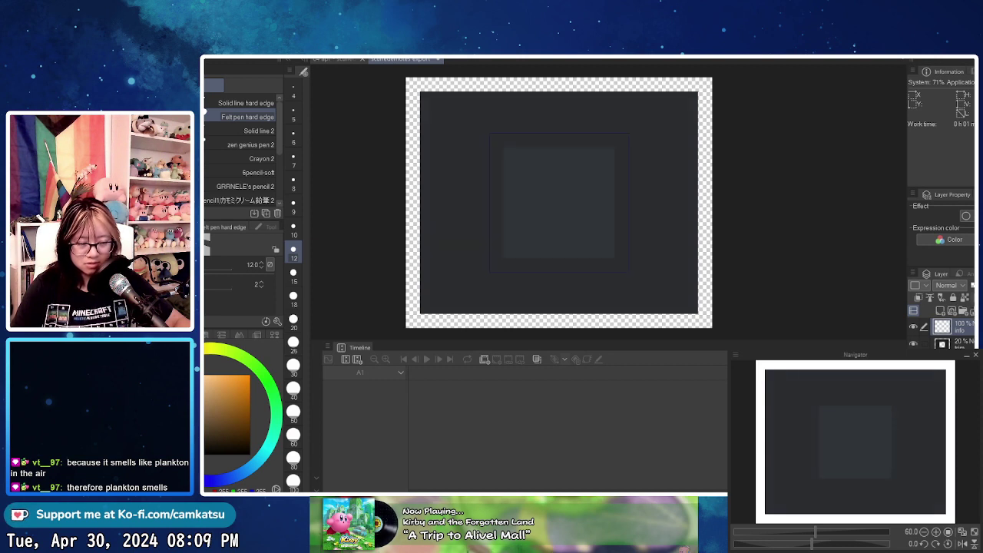
pyautogui.click(959, 343)
pyautogui.press('Delete')
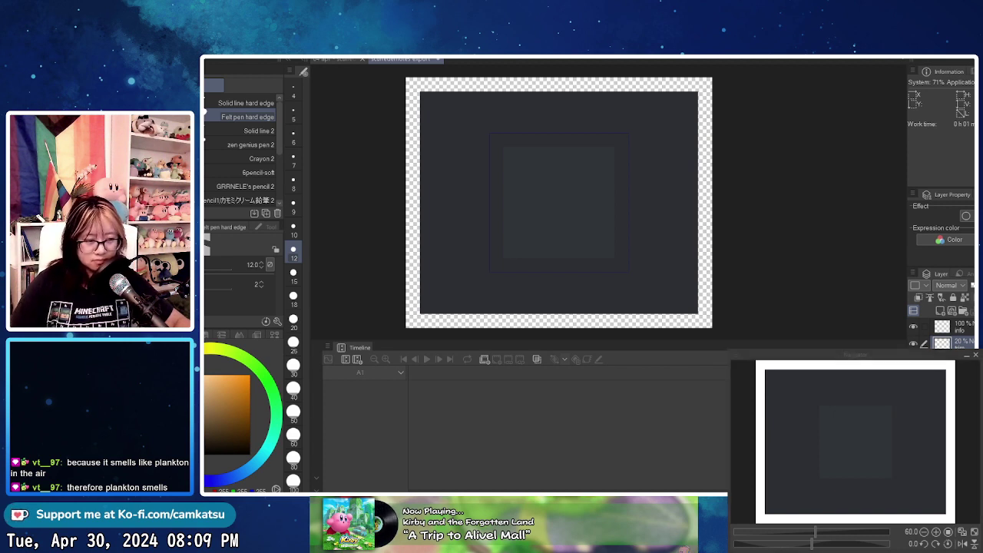
pyautogui.press('Delete')
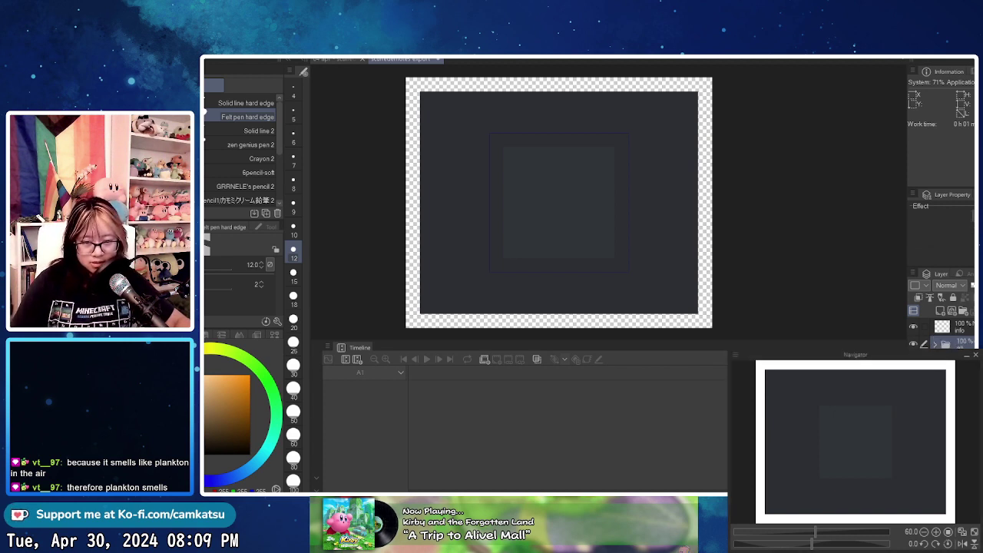
# - Transform the background folder's artwork and scale it to 125 % so the dark backdrop covers the whole canvas
pyautogui.click(934, 344)
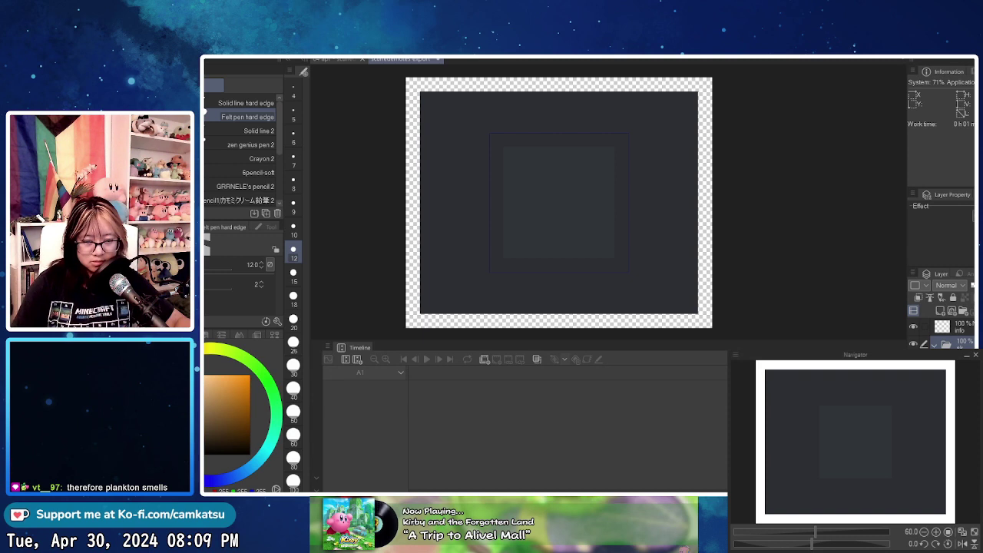
pyautogui.scroll(-3, 944, 341)
pyautogui.click(952, 400)
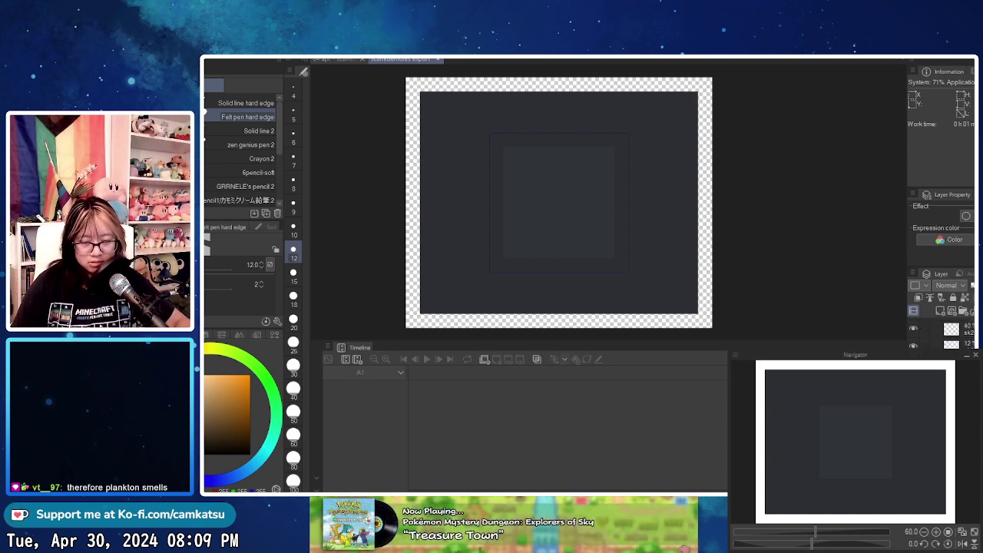
pyautogui.click(952, 399)
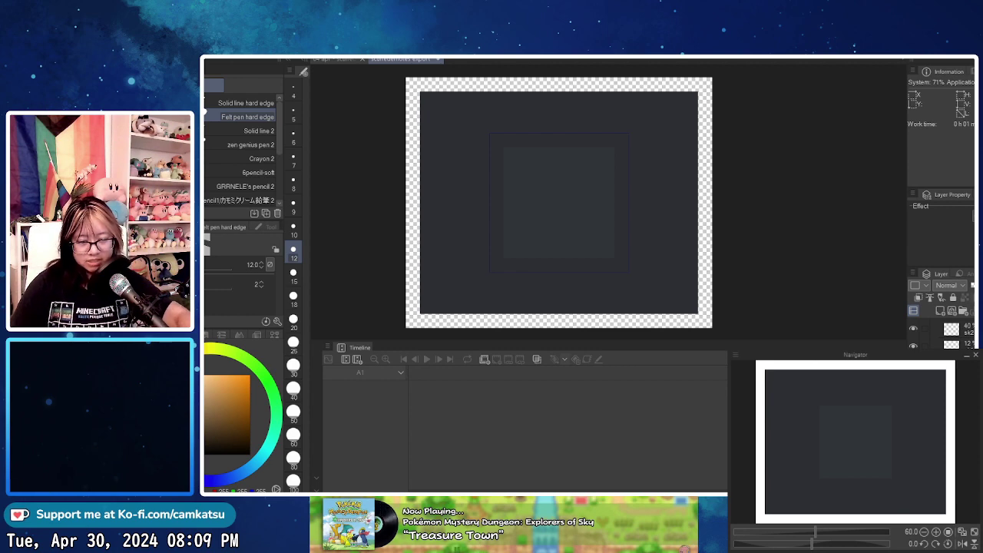
pyautogui.scroll(3, 944, 336)
pyautogui.hotkey('ctrl', 't')
pyautogui.scroll(-2, 695, 298)
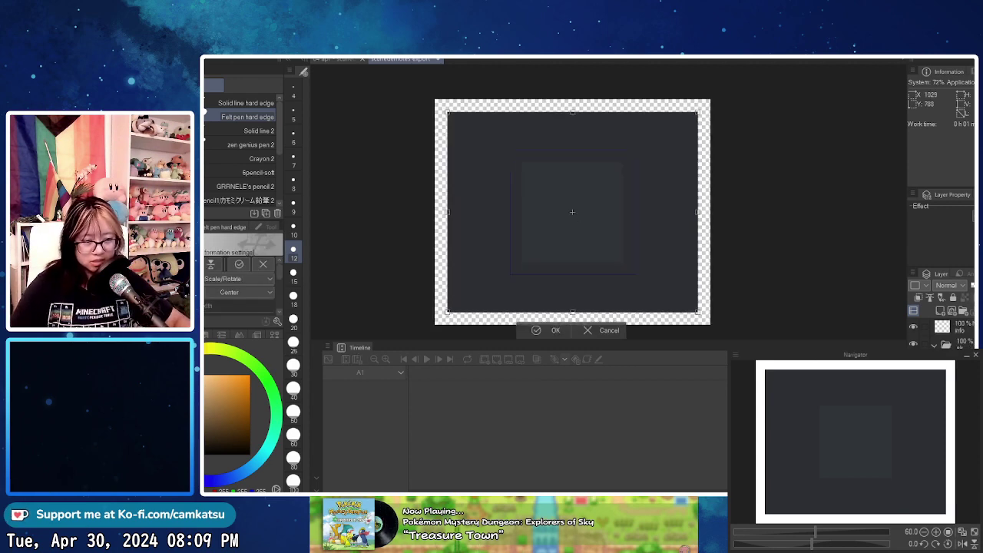
pyautogui.scroll(7, 708, 317)
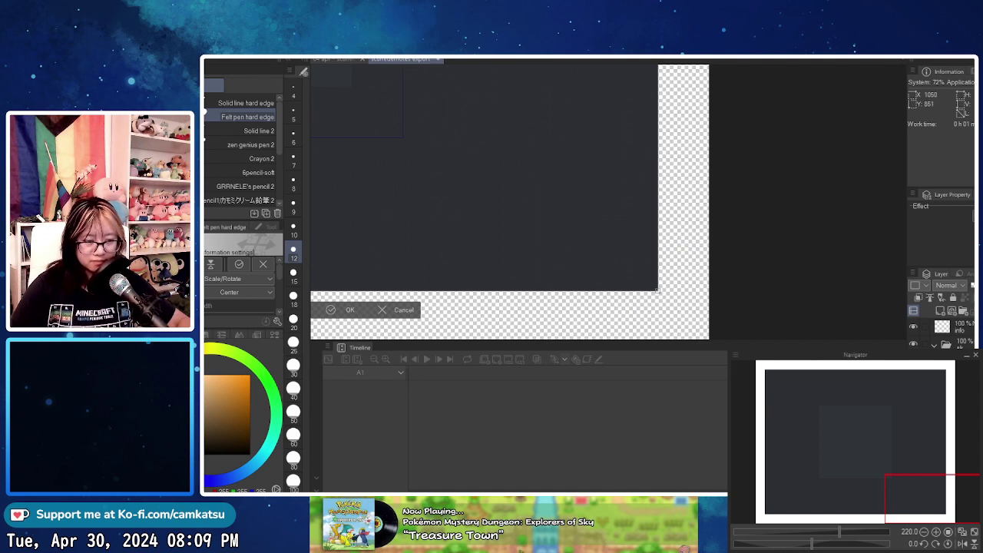
pyautogui.moveTo(657, 290); pyautogui.dragTo(710, 333)
pyautogui.scroll(-4, 710, 333)
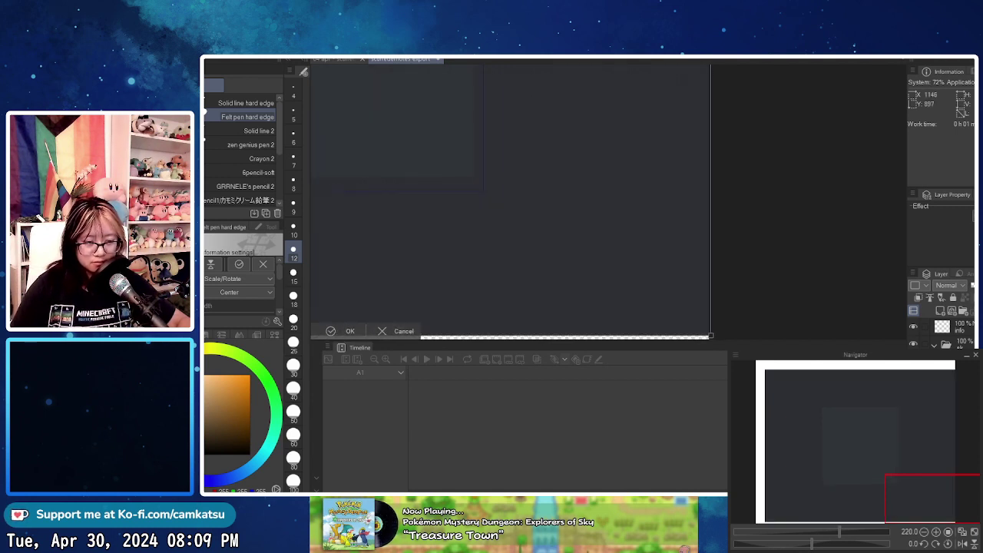
pyautogui.scroll(-4, 413, 96)
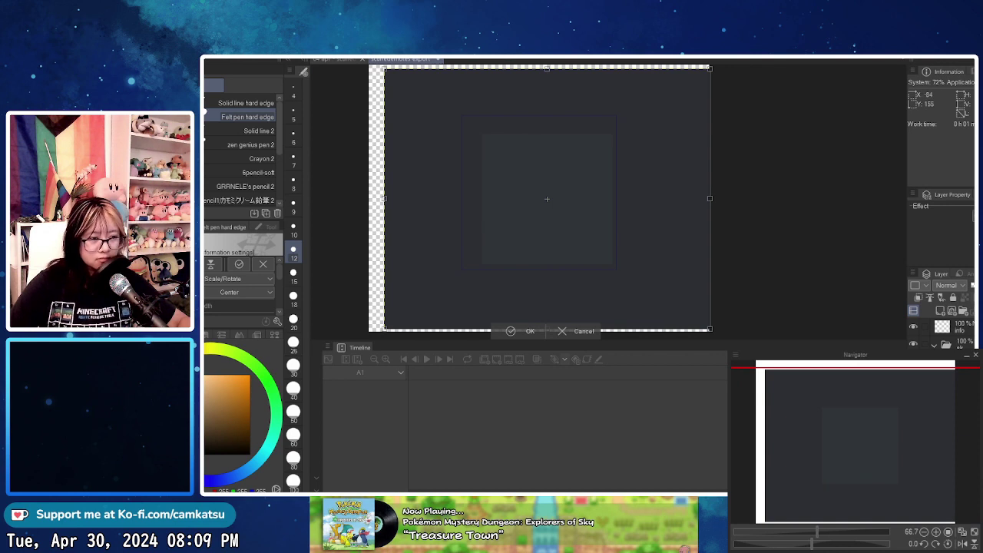
pyautogui.scroll(-2, 494, 186)
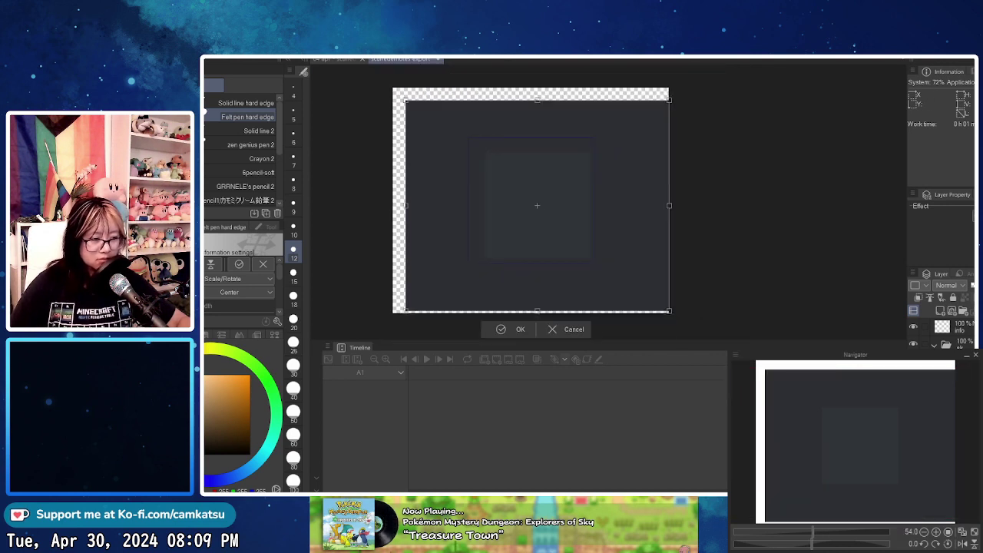
pyautogui.scroll(-4, 240, 284)
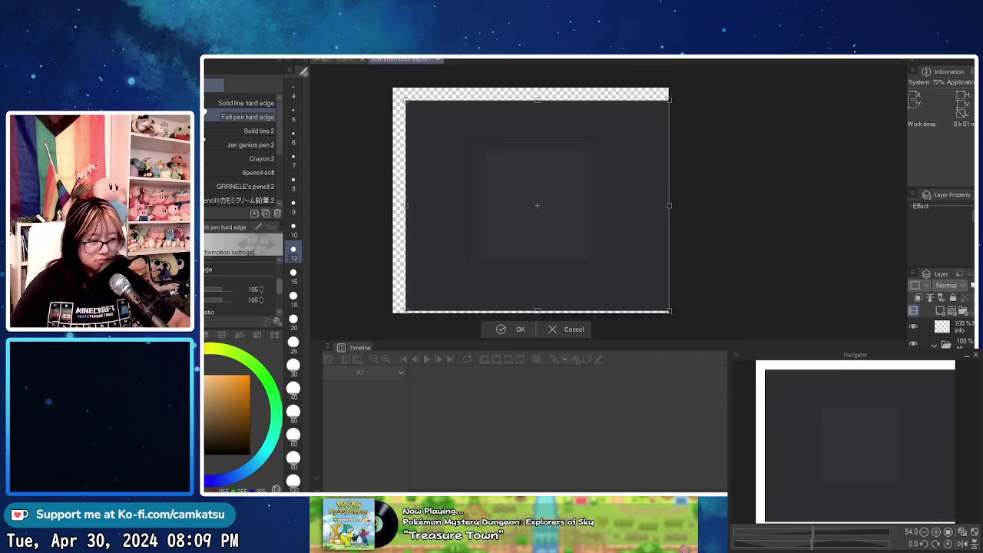
pyautogui.scroll(-1, 239, 284)
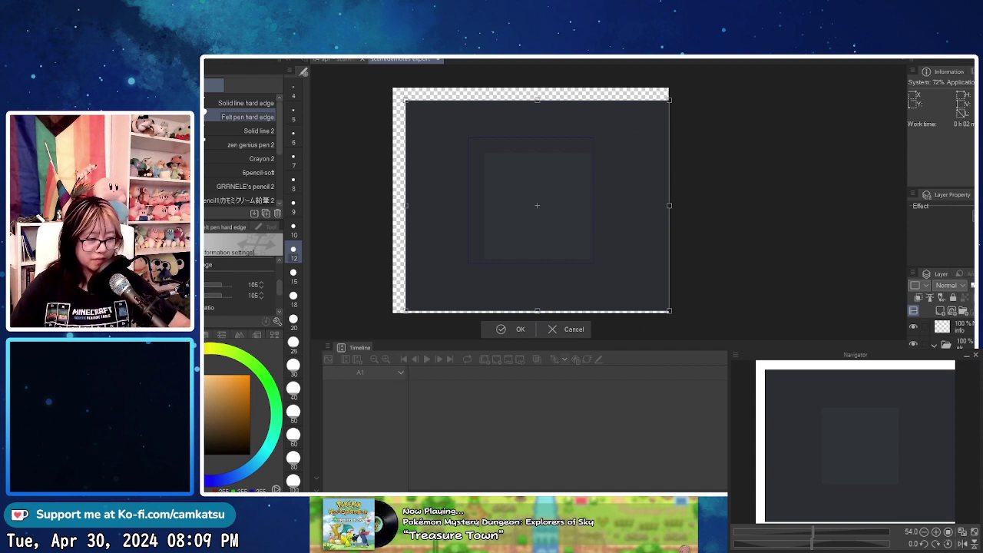
pyautogui.write('125')
pyautogui.press('Return')
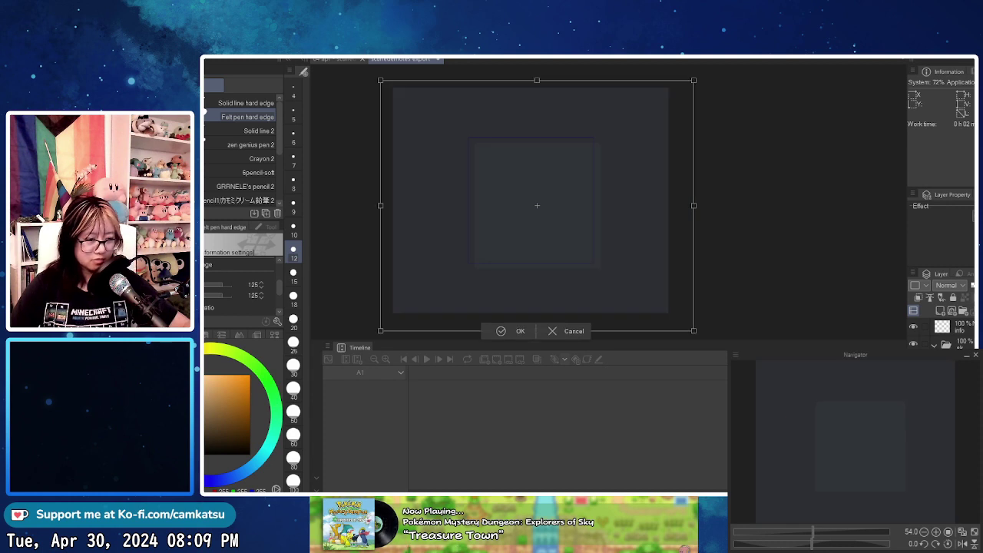
# - Align the enlarged background's inner square with the export frame, apply the transformation and reduce the timeline's height
pyautogui.moveTo(564, 256); pyautogui.dragTo(553, 253)
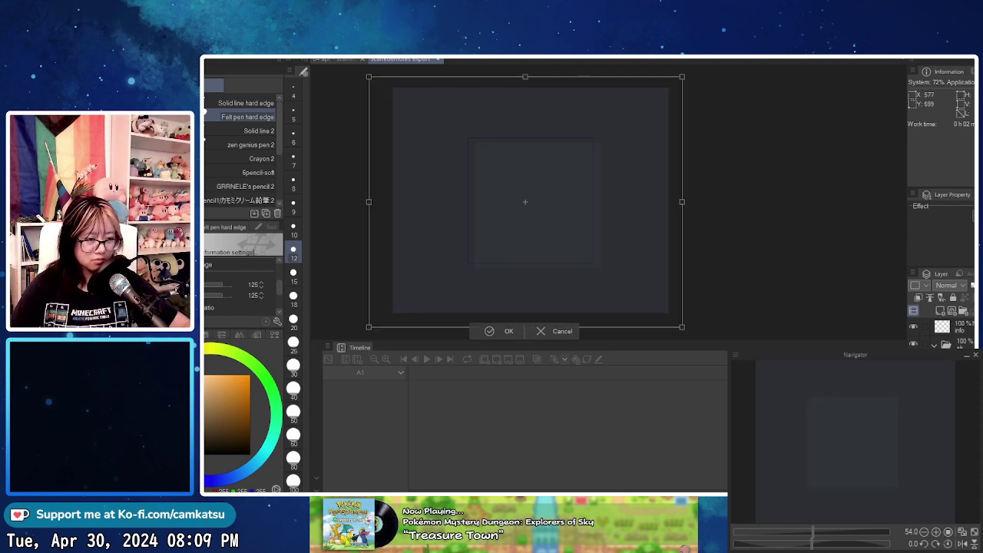
pyautogui.moveTo(525, 202); pyautogui.dragTo(530, 201)
pyautogui.scroll(20, 491, 140)
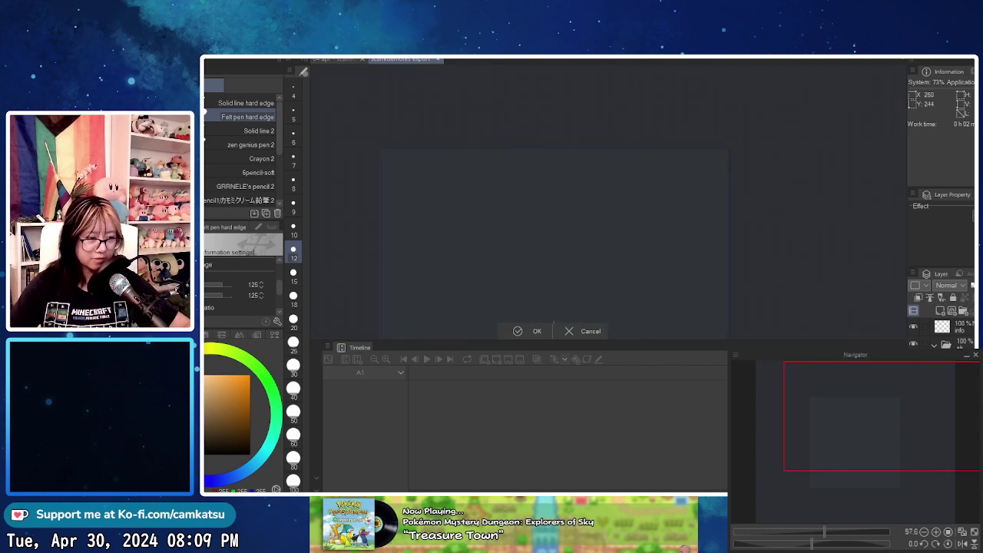
pyautogui.scroll(3, 529, 201)
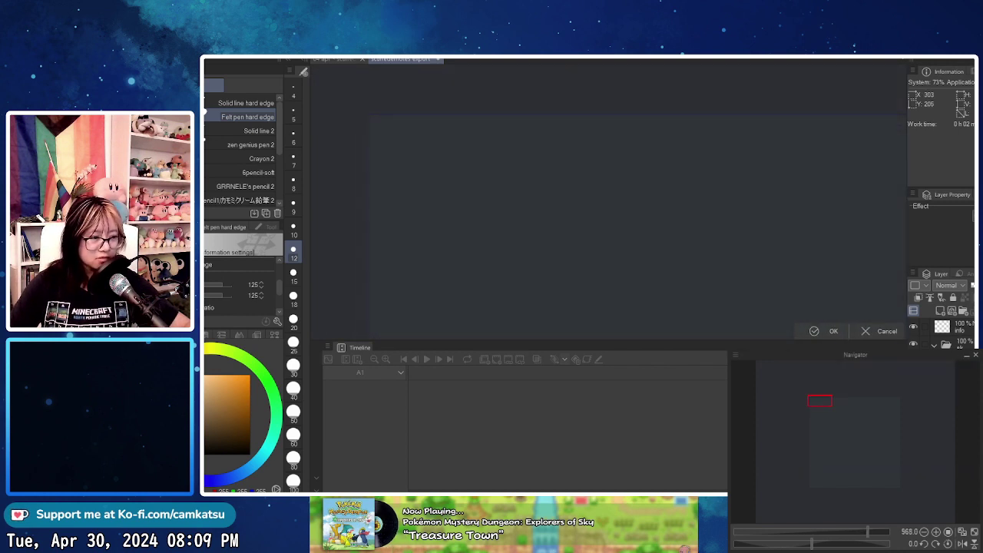
pyautogui.scroll(-4, 529, 201)
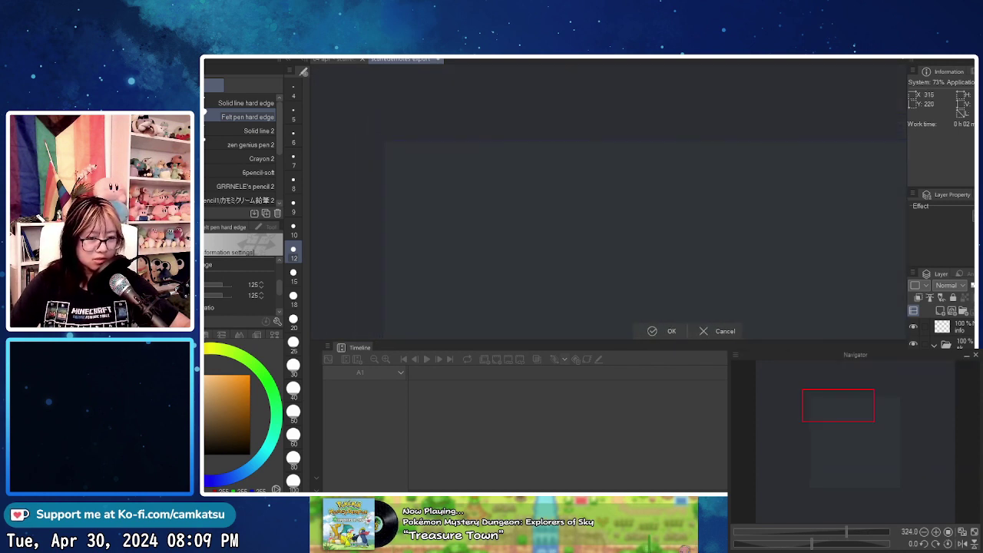
pyautogui.scroll(-2, 528, 201)
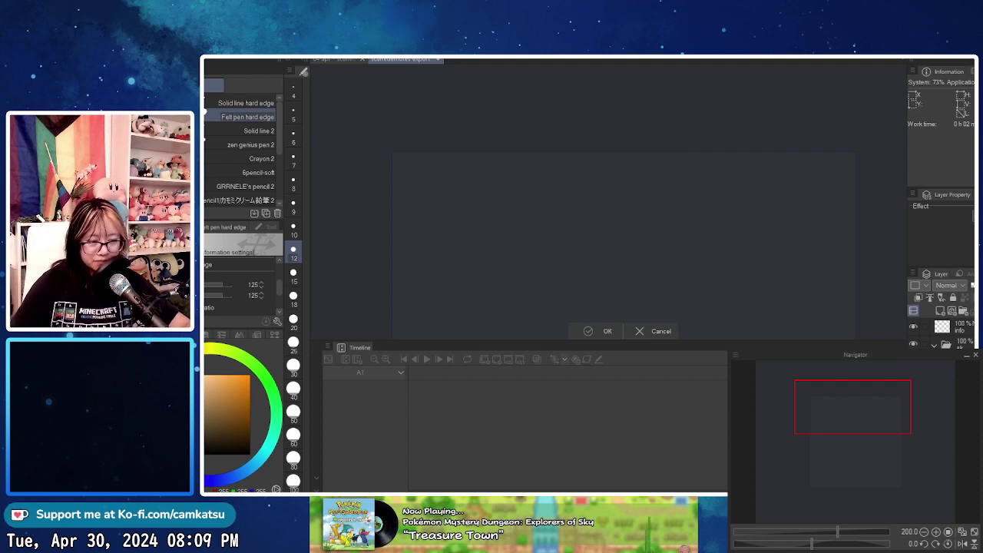
pyautogui.press('Return')
pyautogui.scroll(-5, 590, 288)
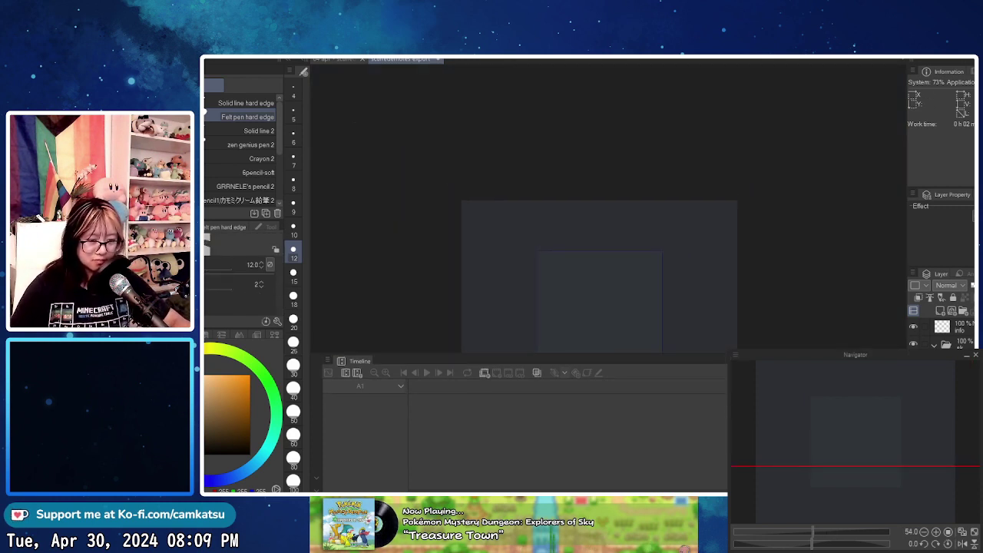
pyautogui.moveTo(799, 353); pyautogui.dragTo(769, 318)
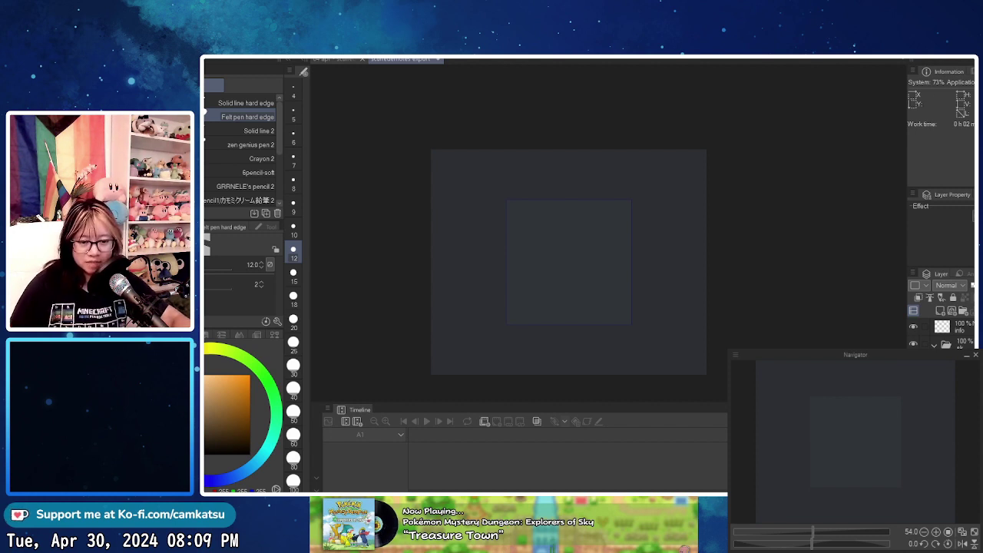
# - Place the trim layer directly below the info layer and set its opacity to 100 %
pyautogui.click(952, 384)
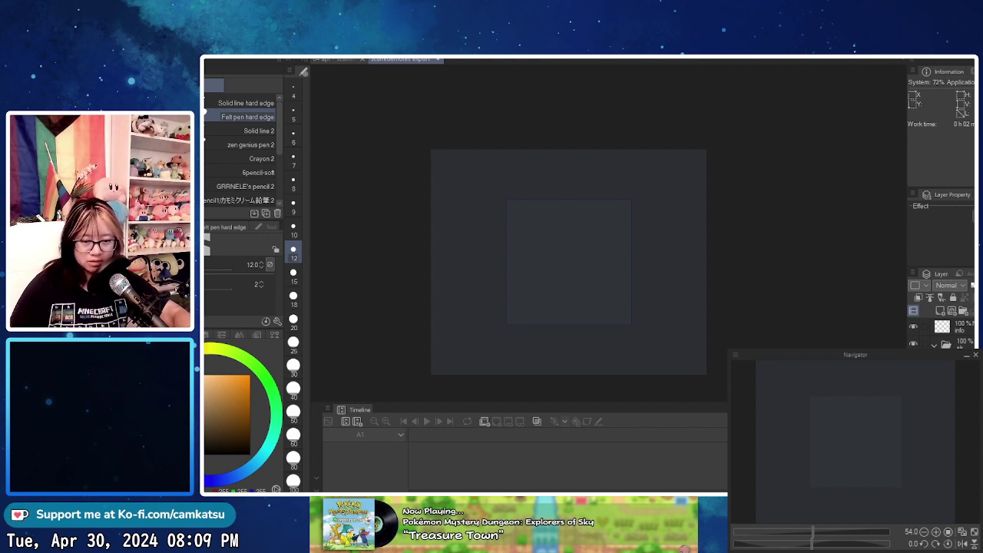
pyautogui.click(956, 344)
pyautogui.moveTo(952, 384); pyautogui.dragTo(952, 335)
pyautogui.click(952, 369)
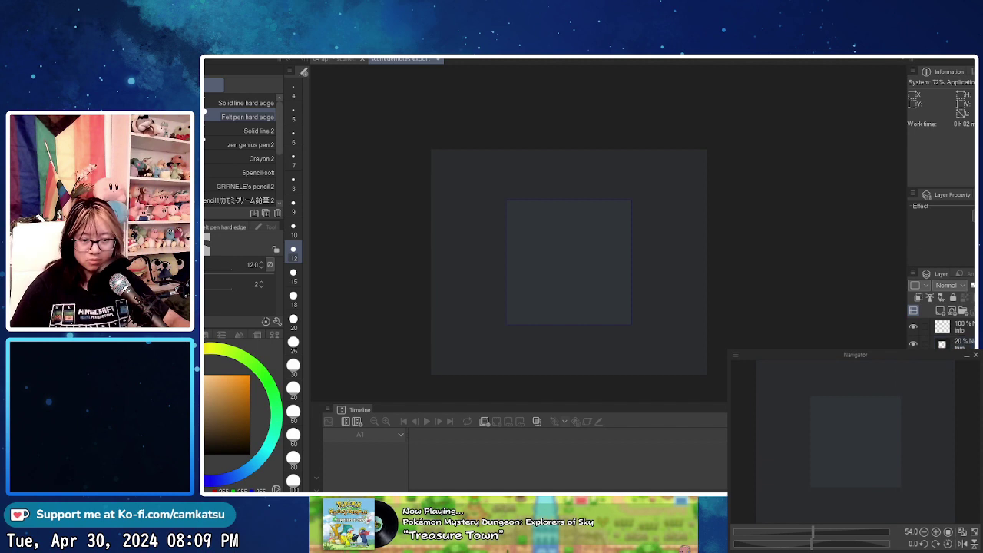
pyautogui.click(954, 344)
pyautogui.moveTo(975, 285); pyautogui.dragTo(982, 285)
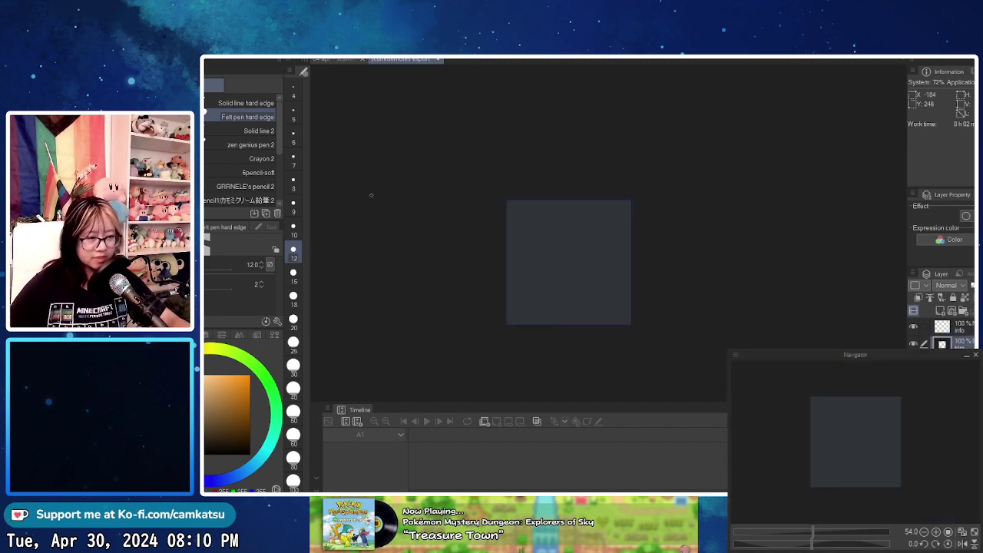
# - Copy the emote artwork from the emote sheet and return to the export document
pyautogui.click(337, 60)
pyautogui.moveTo(616, 296); pyautogui.dragTo(607, 285)
pyautogui.press('m')
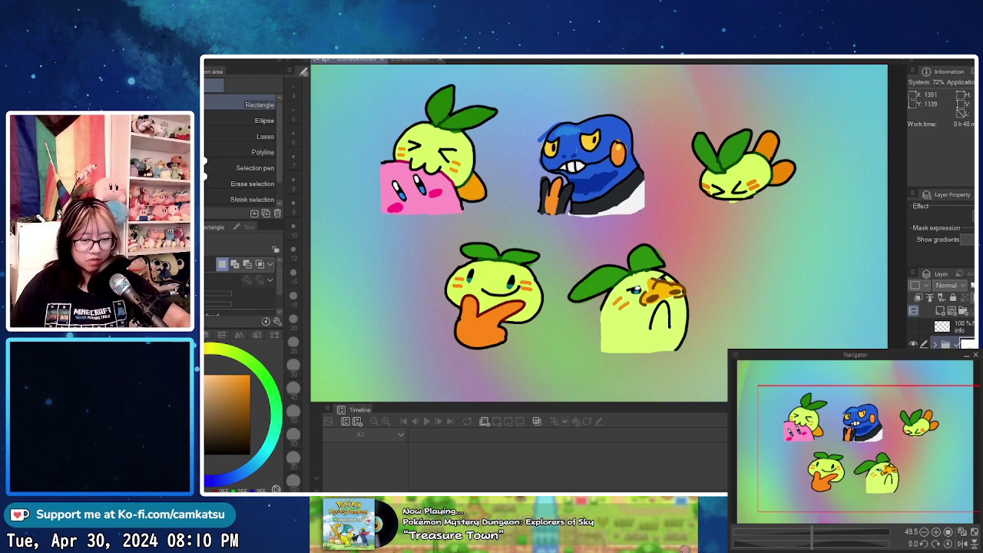
pyautogui.scroll(-5, 944, 334)
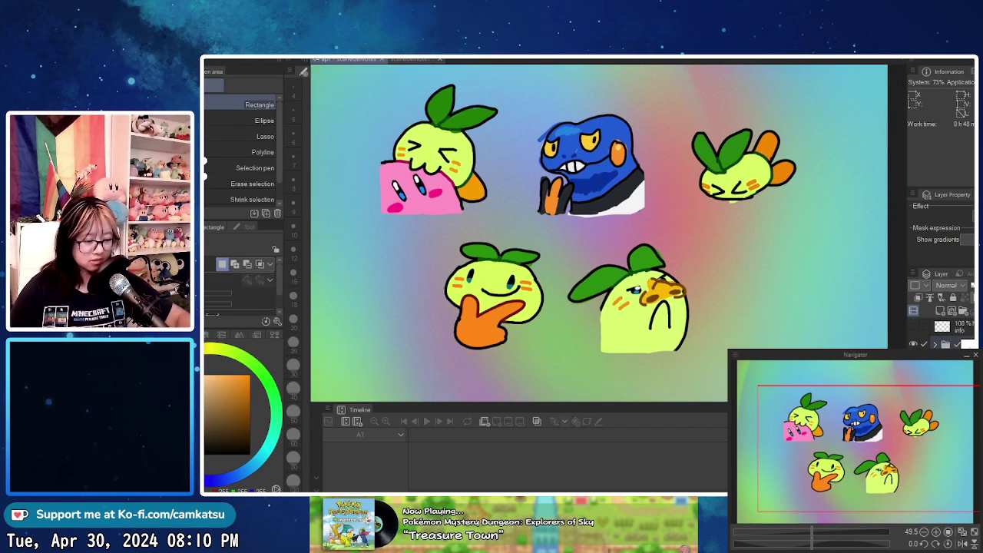
pyautogui.hotkey('ctrl', 'Tab')
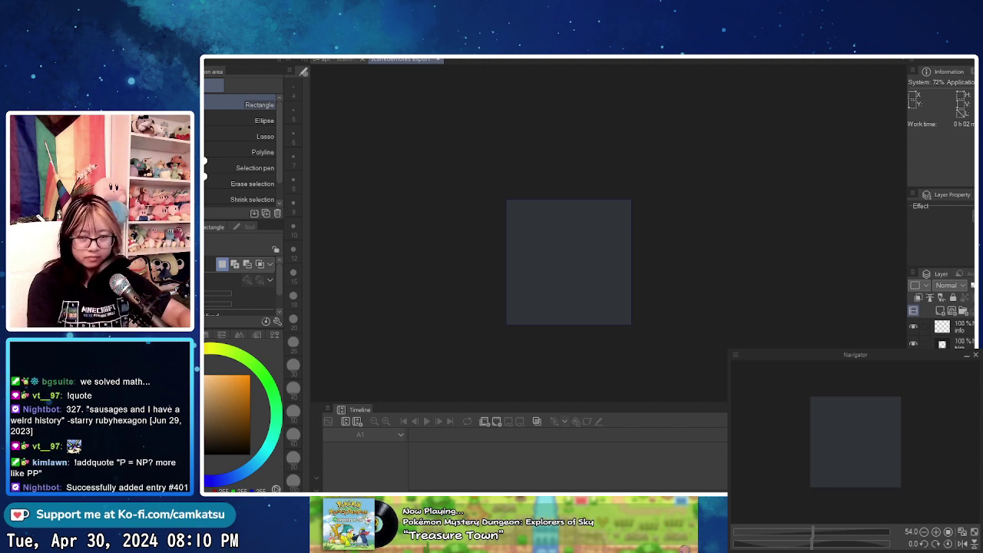
# - Paste the copied emotes into the export document and move the blue frog inside the export frame
pyautogui.hotkey('ctrl', 'v')
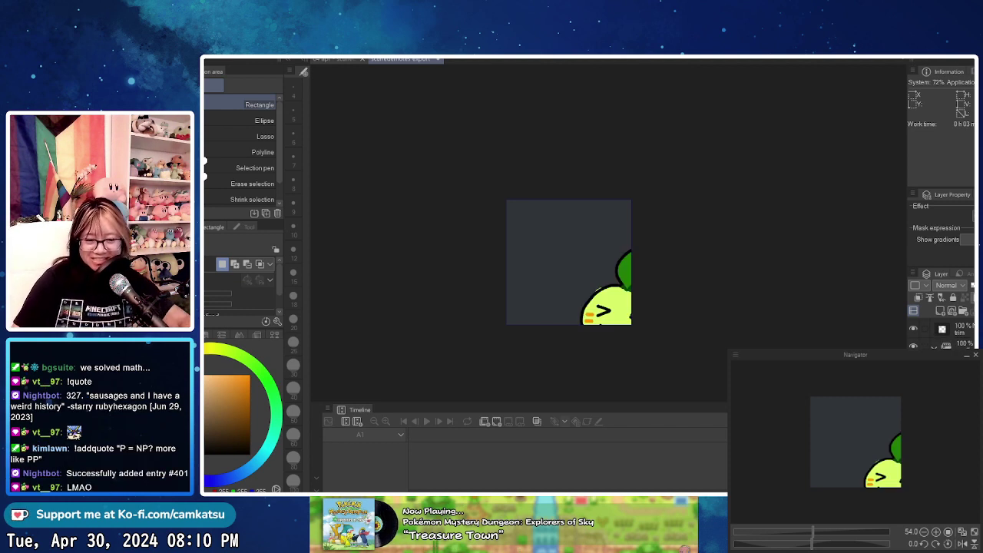
pyautogui.press('k')
pyautogui.moveTo(710, 257); pyautogui.dragTo(589, 362)
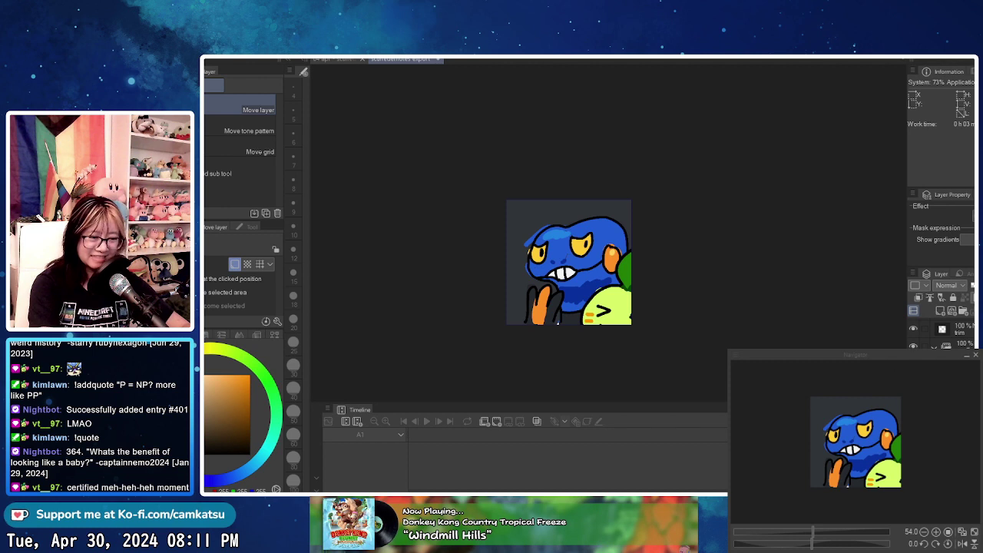
# - Create an animation timeline named scuffedemote and assign the croagunk cel to frame 1 of the emote track
pyautogui.press('Return')
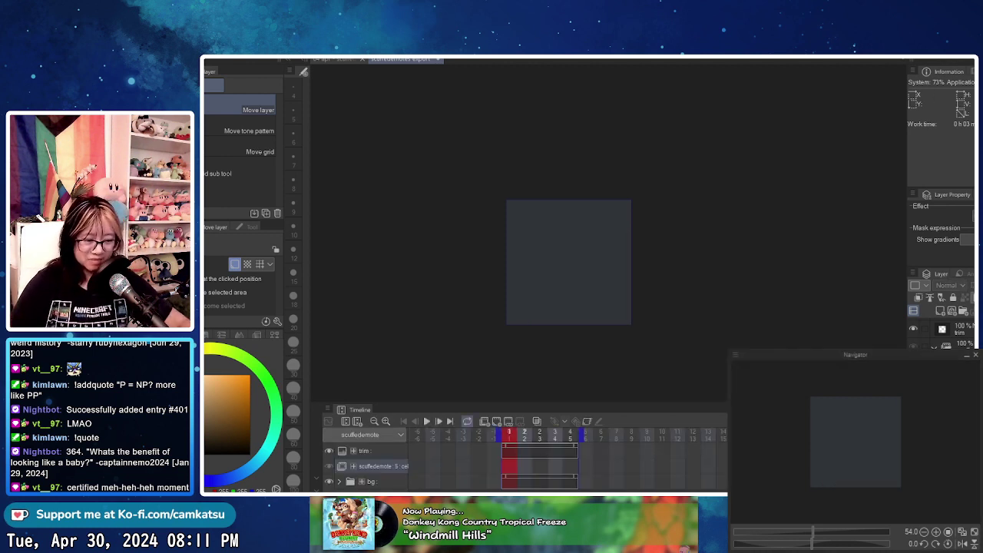
pyautogui.click(382, 466)
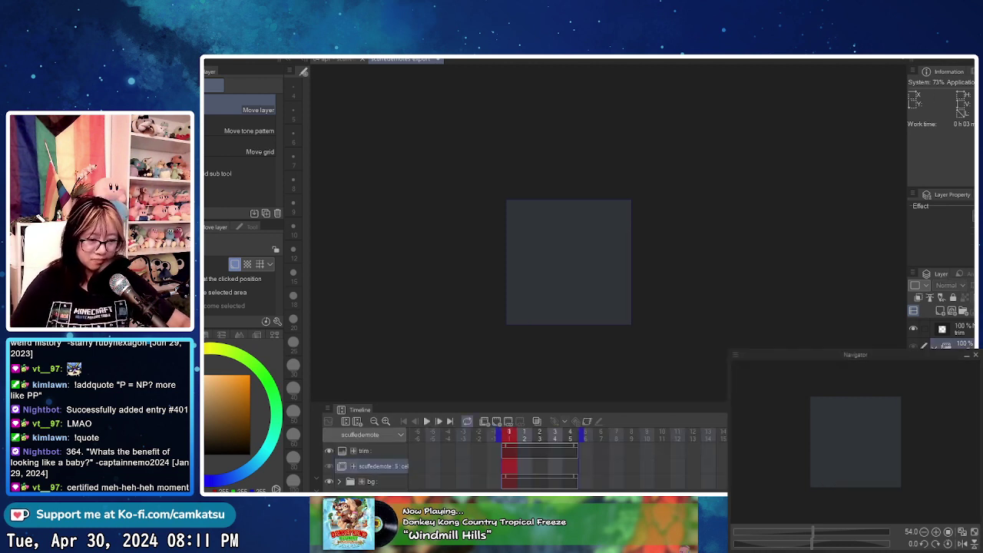
pyautogui.click(530, 466)
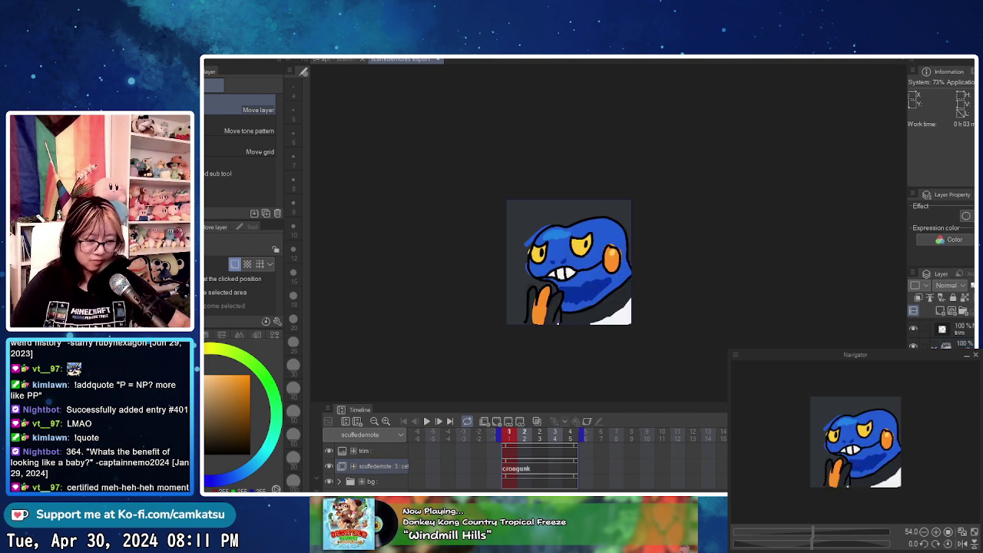
# - Assign the beanFall, beanMonch, beanThinkies and remaining bean cels to frames 2 to 5 of the emote track, one per frame
pyautogui.rightClick(524, 466)
pyautogui.click(545, 466)
pyautogui.click(540, 467)
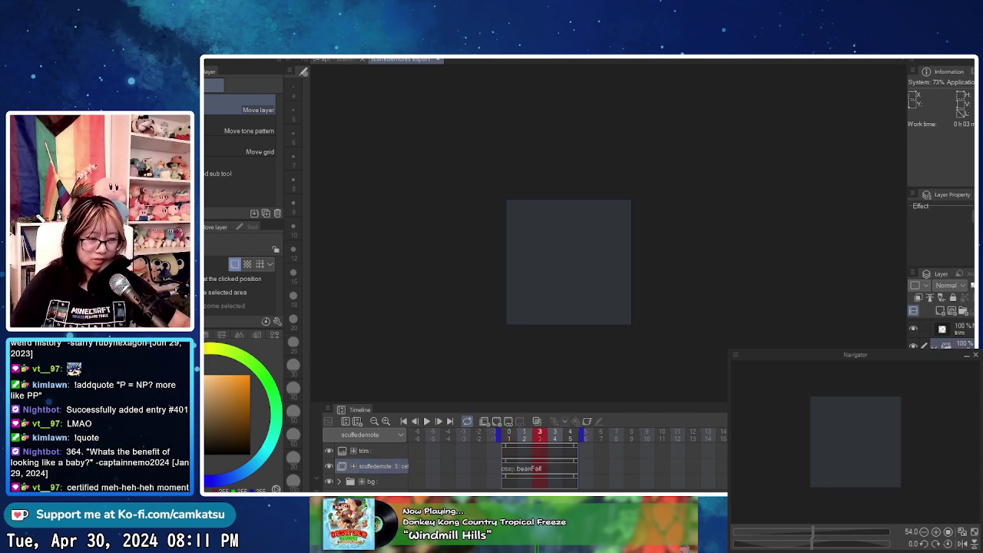
pyautogui.click(560, 466)
pyautogui.click(555, 466)
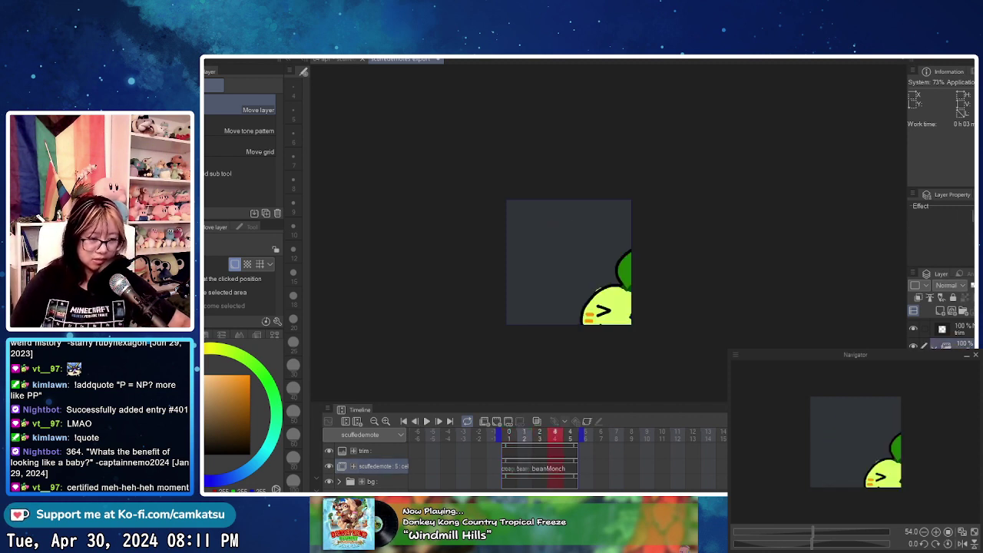
pyautogui.click(576, 466)
pyautogui.rightClick(570, 467)
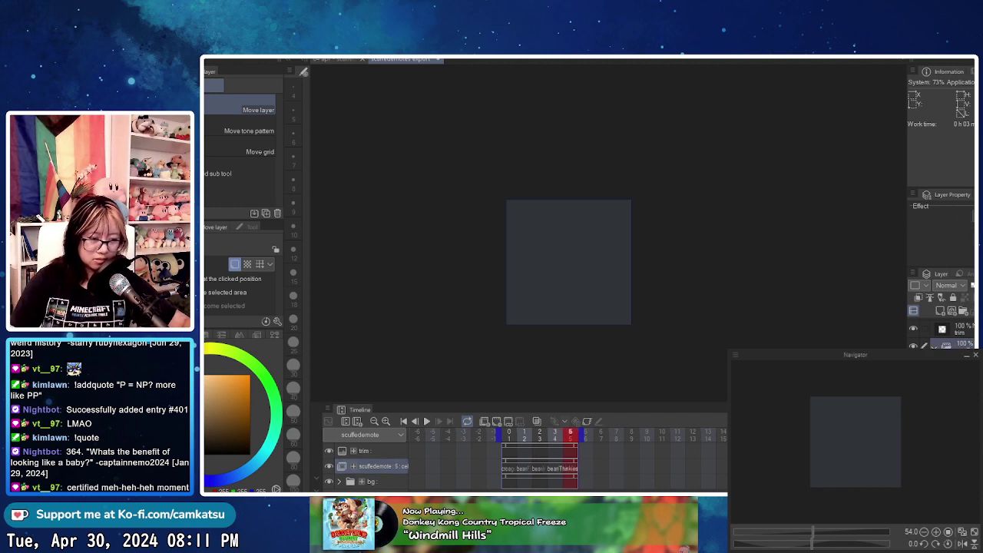
pyautogui.click(591, 466)
# - Move the falling bean emote on frame 2 so it sits inside the export frame
pyautogui.click(555, 467)
pyautogui.click(509, 467)
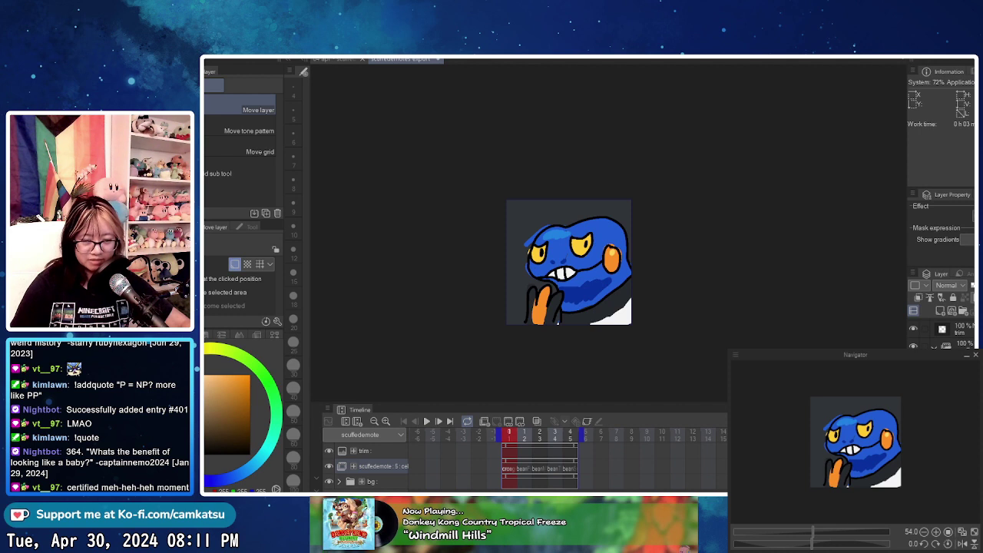
pyautogui.click(525, 466)
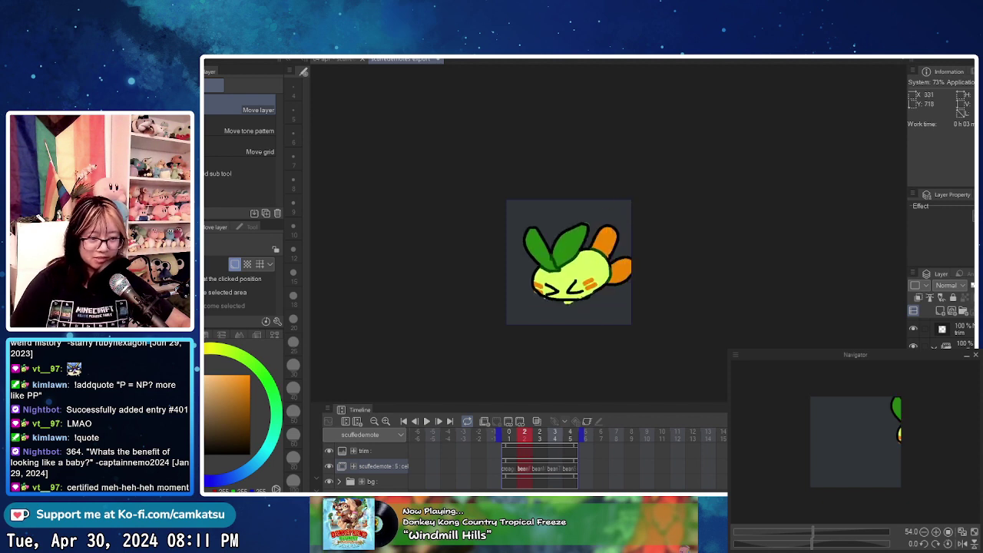
pyautogui.moveTo(456, 321); pyautogui.dragTo(449, 323)
pyautogui.moveTo(559, 290); pyautogui.dragTo(554, 295)
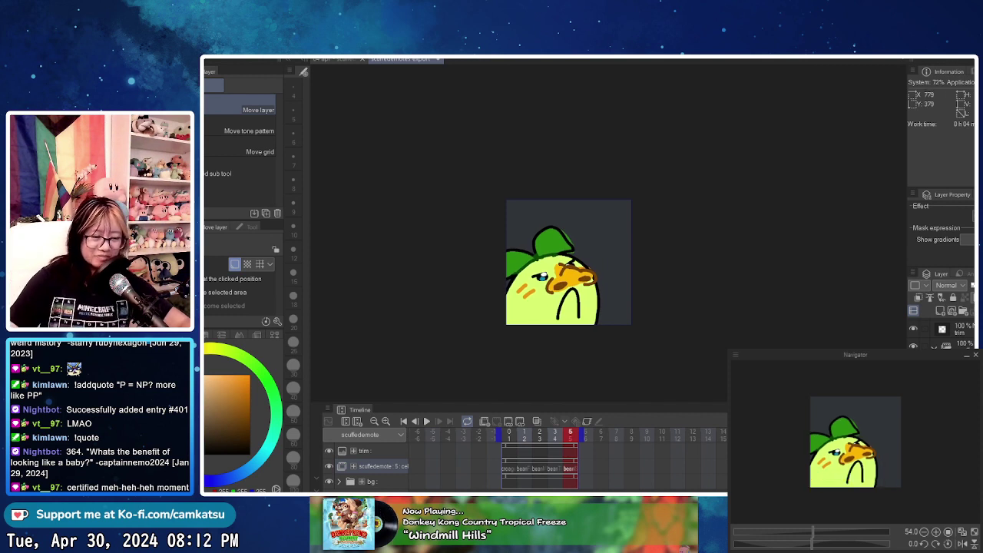
# - Enlarge the beaked bean emote on frame 5 with Transform and set its interpolation to Hard edges (nearest neighbor)
pyautogui.hotkey('ctrl', 't')
pyautogui.moveTo(622, 203); pyautogui.dragTo(628, 197)
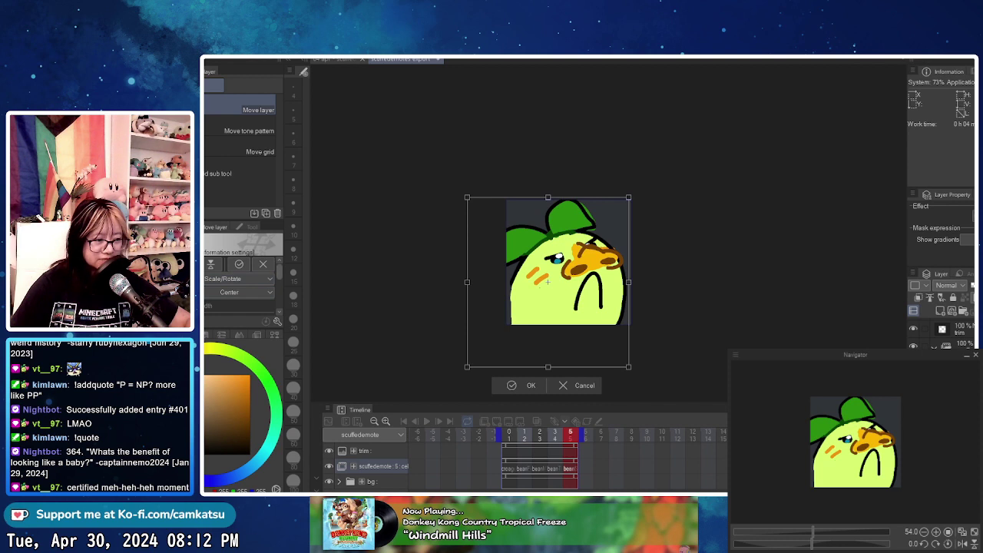
pyautogui.scroll(-3, 239, 284)
pyautogui.scroll(-2, 239, 292)
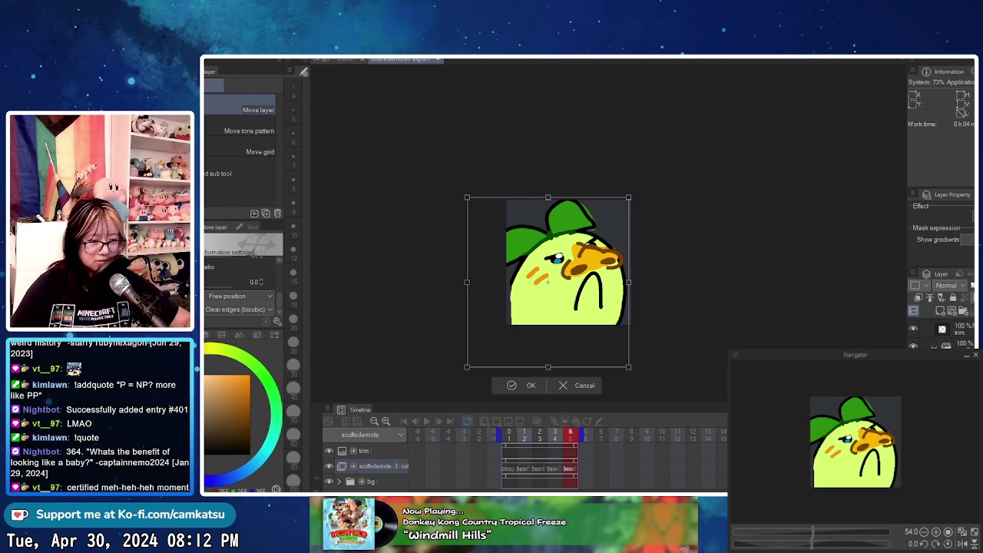
pyautogui.click(239, 320)
pyautogui.scroll(4, 580, 277)
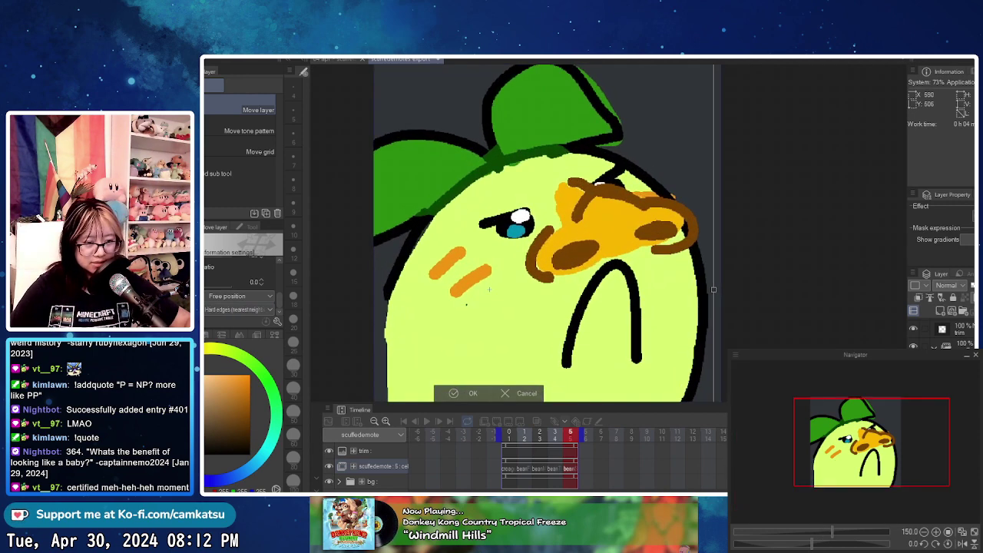
pyautogui.scroll(-4, 489, 288)
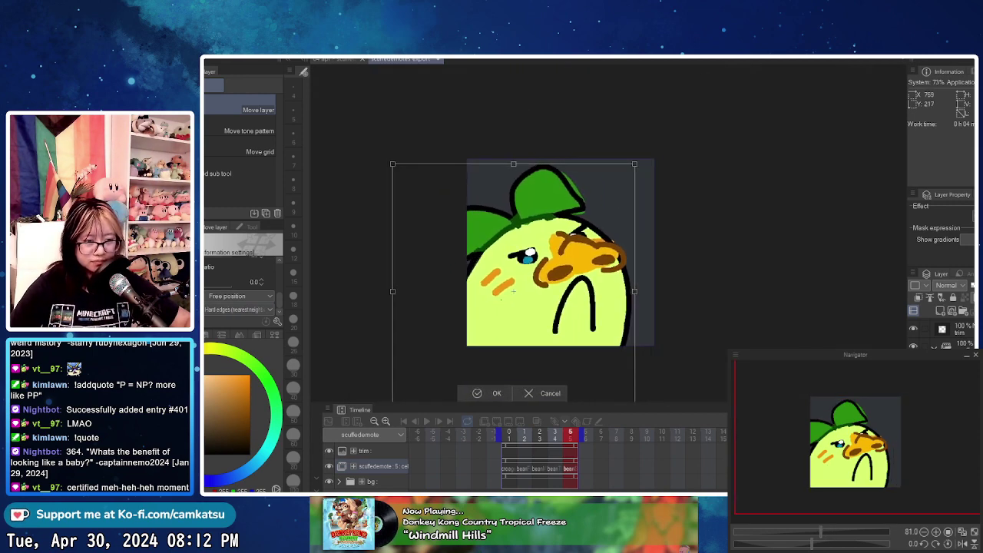
# - Fine-tune the beaked bean's size and position until it fills the export frame, and apply the transformation
pyautogui.moveTo(635, 163); pyautogui.dragTo(653, 149)
pyautogui.moveTo(622, 206); pyautogui.dragTo(617, 218)
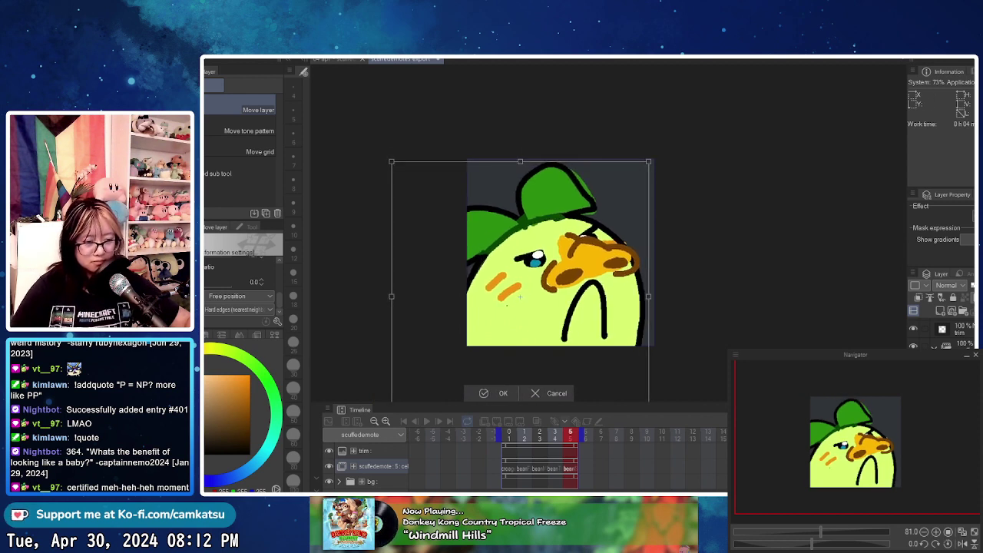
pyautogui.moveTo(585, 261); pyautogui.dragTo(585, 258)
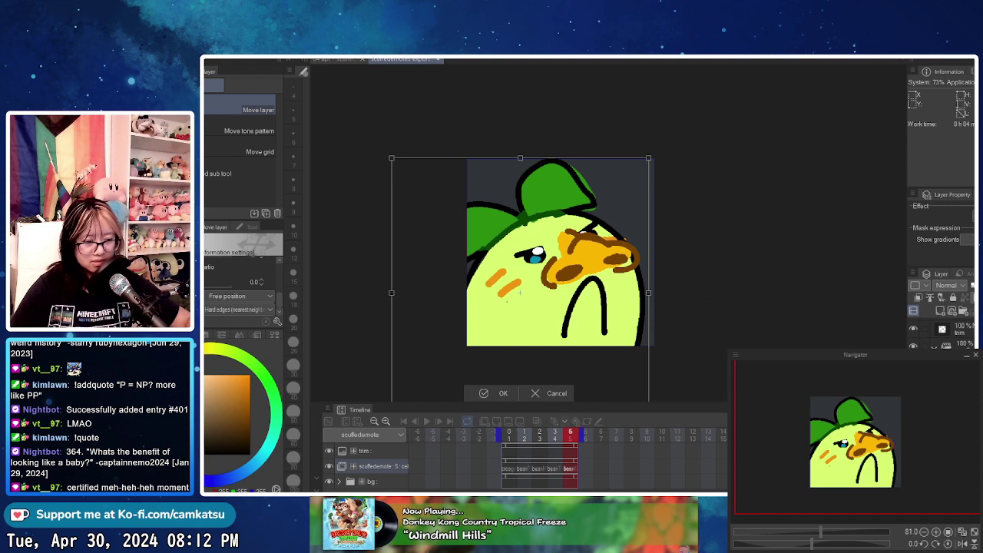
pyautogui.click(493, 393)
pyautogui.scroll(-4, 510, 332)
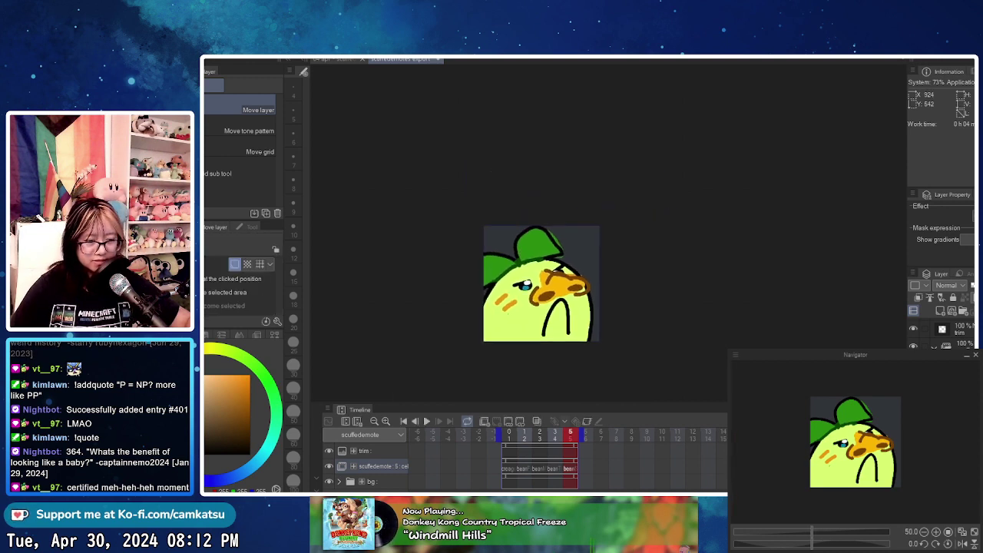
# - Paint over the stray speck below the beaked bean's cheek marks with the hard-edged felt pen in the sampled body green
pyautogui.scroll(4, 489, 351)
pyautogui.scroll(-5, 489, 351)
pyautogui.moveTo(489, 351); pyautogui.dragTo(458, 337)
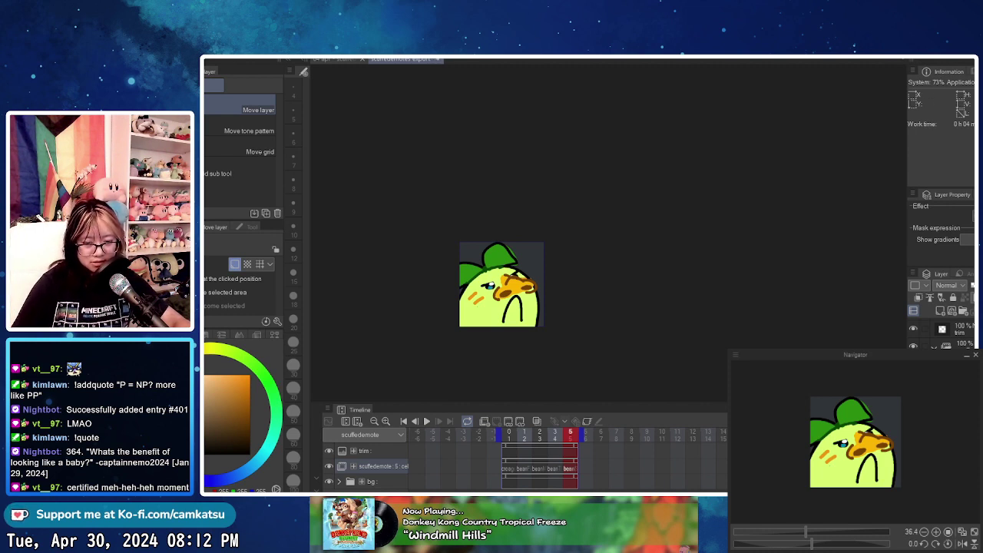
pyautogui.scroll(4, 487, 296)
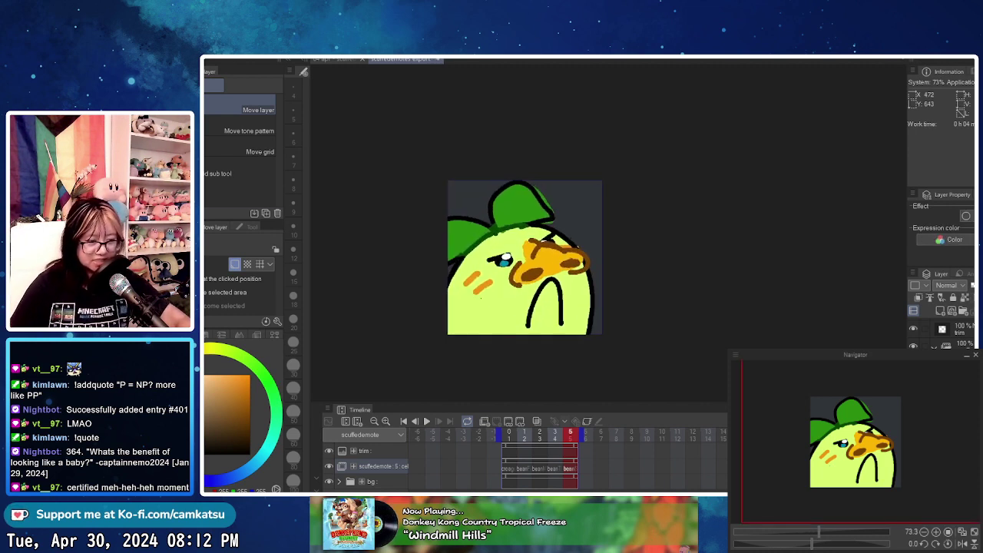
pyautogui.press('p')
pyautogui.scroll(3, 486, 297)
pyautogui.keyDown('alt'); pyautogui.click(464, 291); pyautogui.keyUp('alt')
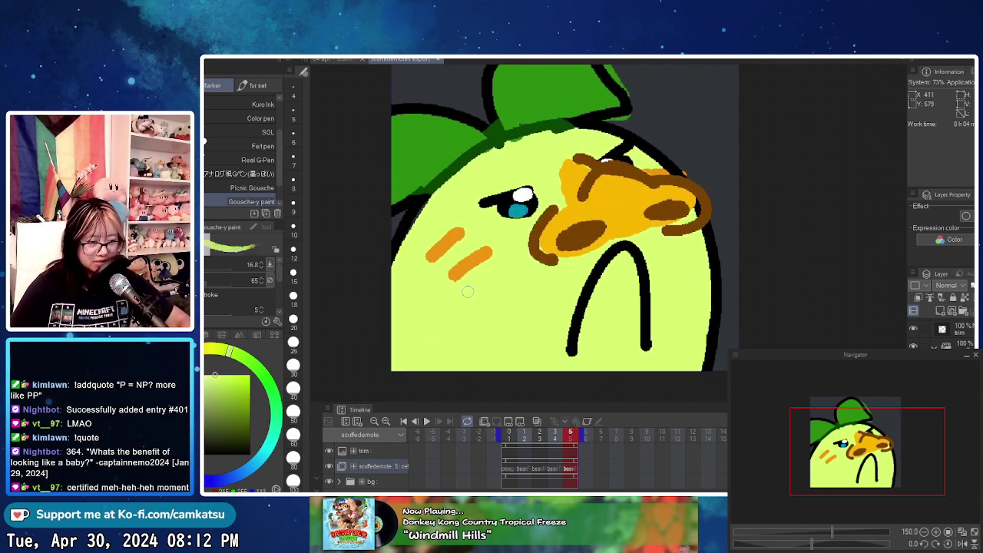
pyautogui.press('p')
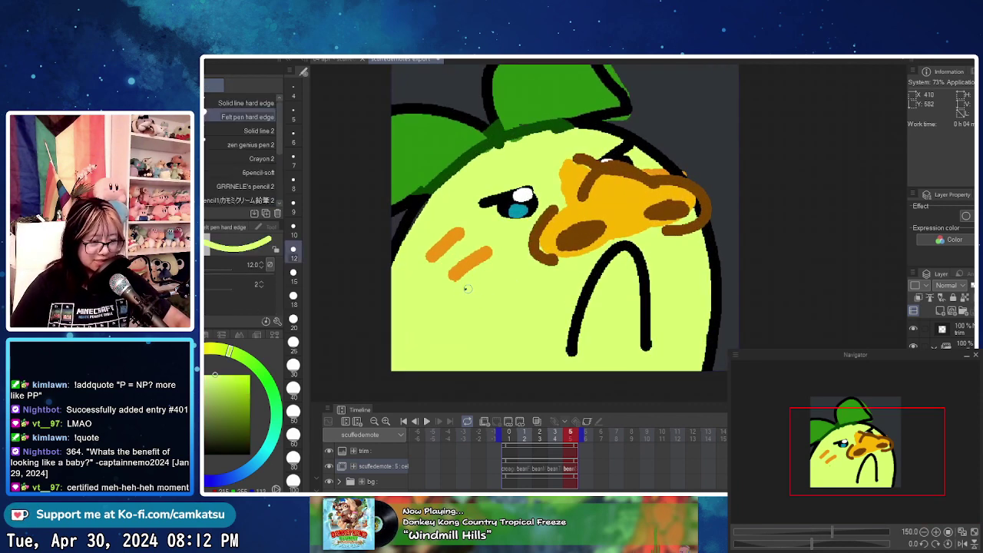
# - Hide the bg folder so the emote sits on a transparent background
pyautogui.scroll(-7, 470, 292)
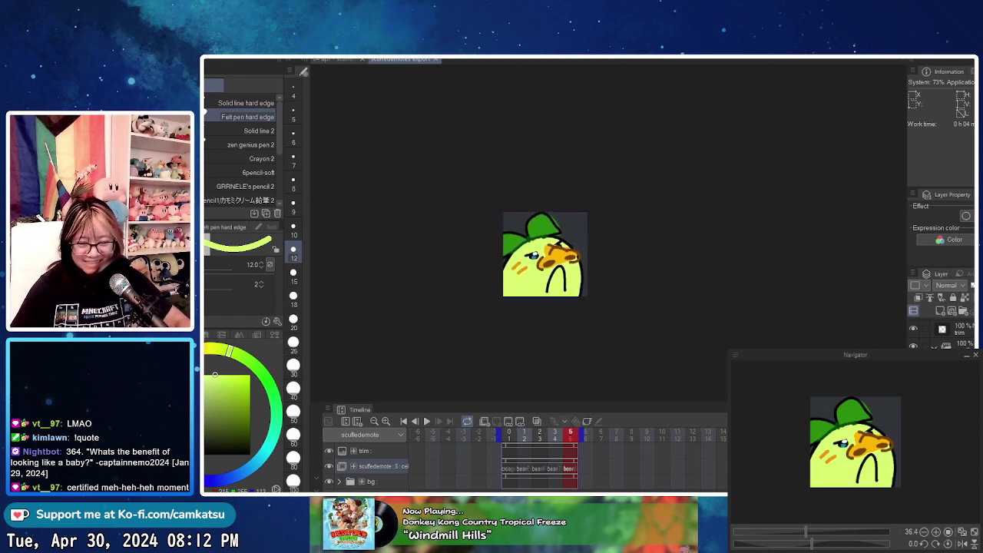
pyautogui.click(950, 384)
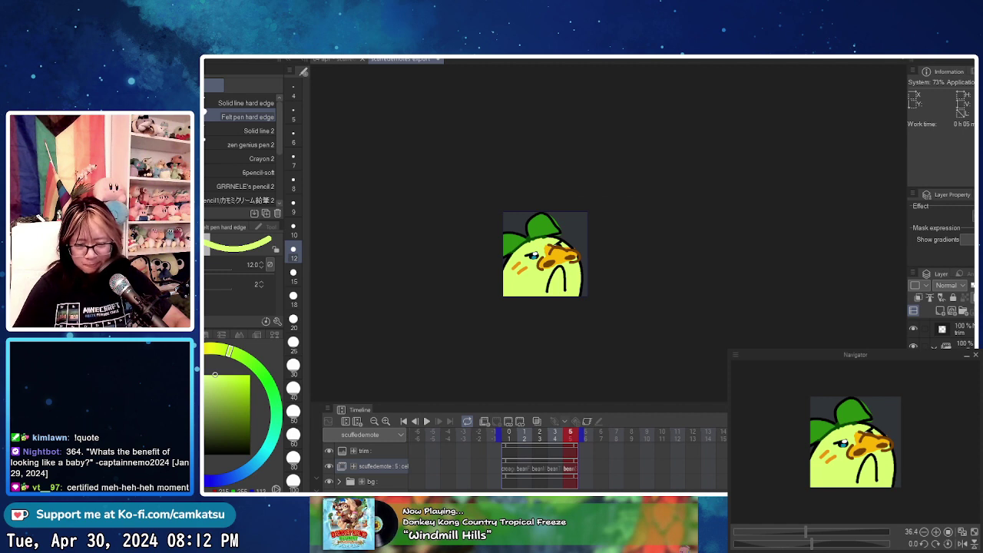
pyautogui.click(328, 481)
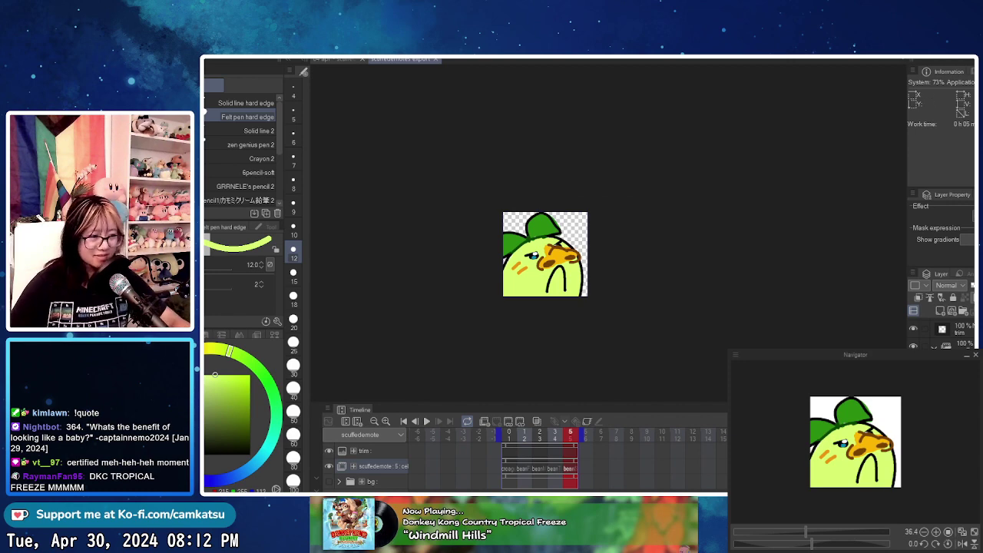
# - Switch to the emote sheet and paint over the same speck on the beaked bean's layer in its body green
pyautogui.click(336, 60)
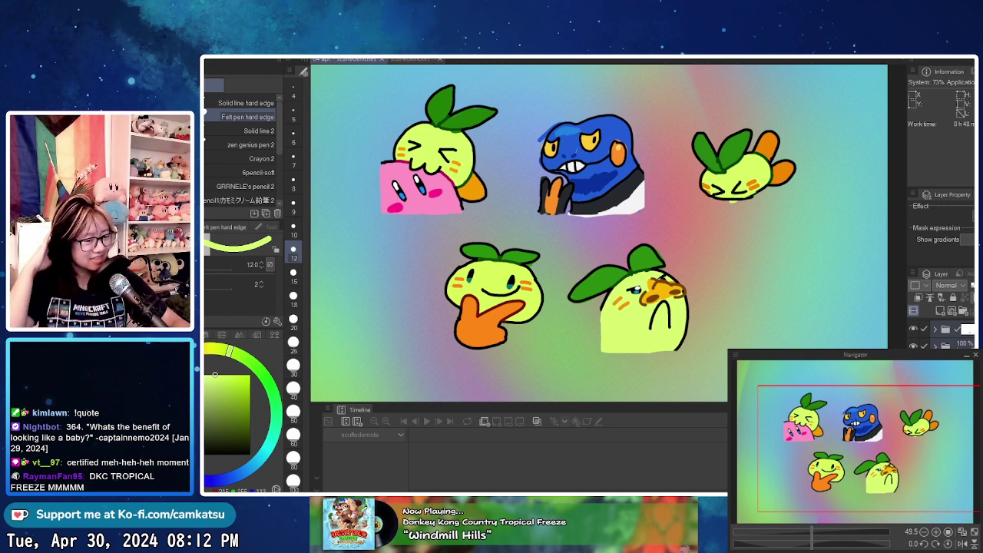
pyautogui.click(964, 344)
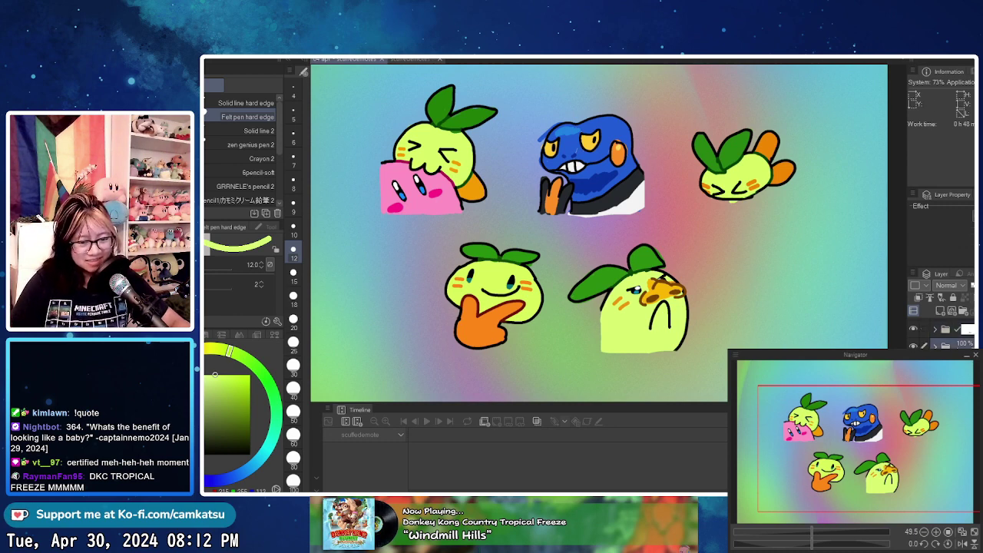
pyautogui.click(934, 329)
pyautogui.click(964, 345)
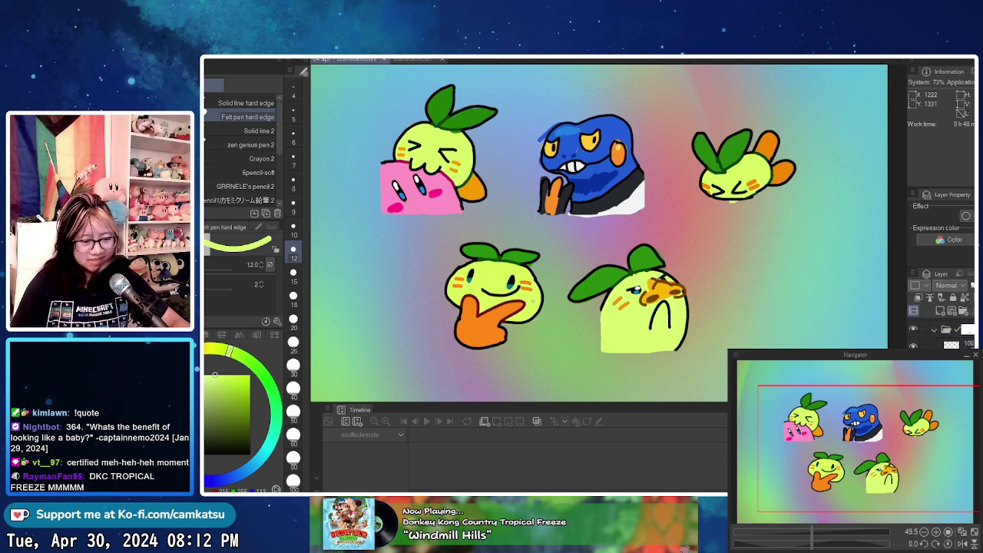
pyautogui.scroll(3, 605, 348)
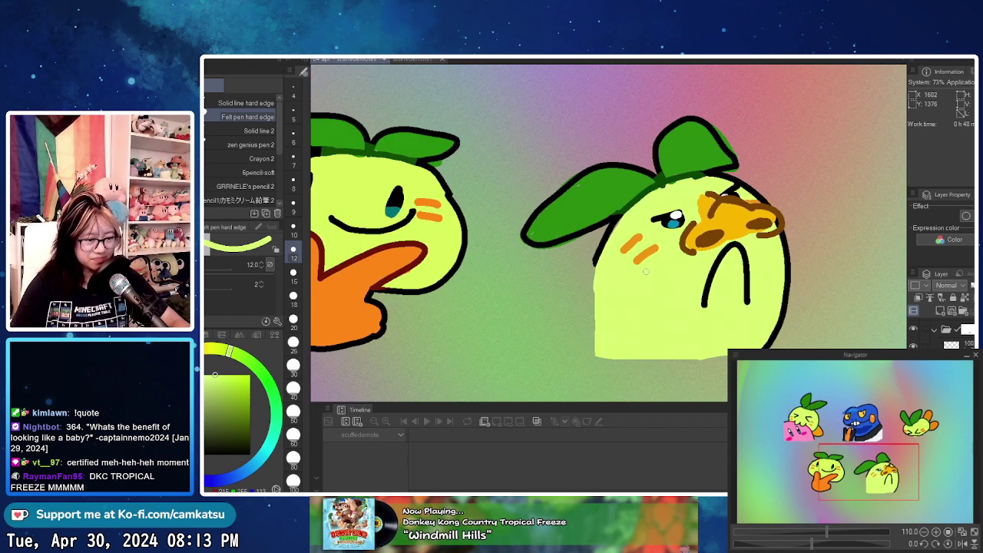
pyautogui.scroll(-6, 645, 271)
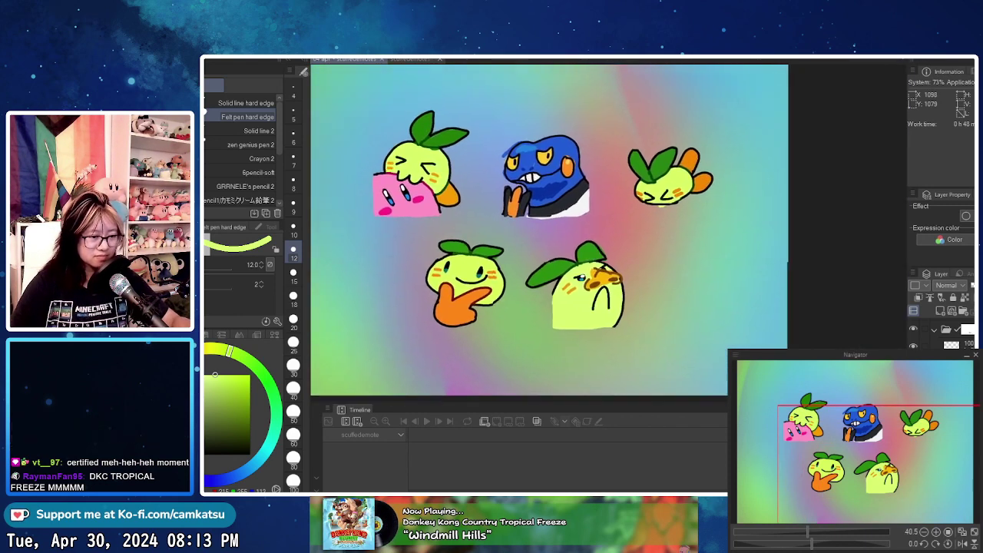
pyautogui.scroll(1, 572, 231)
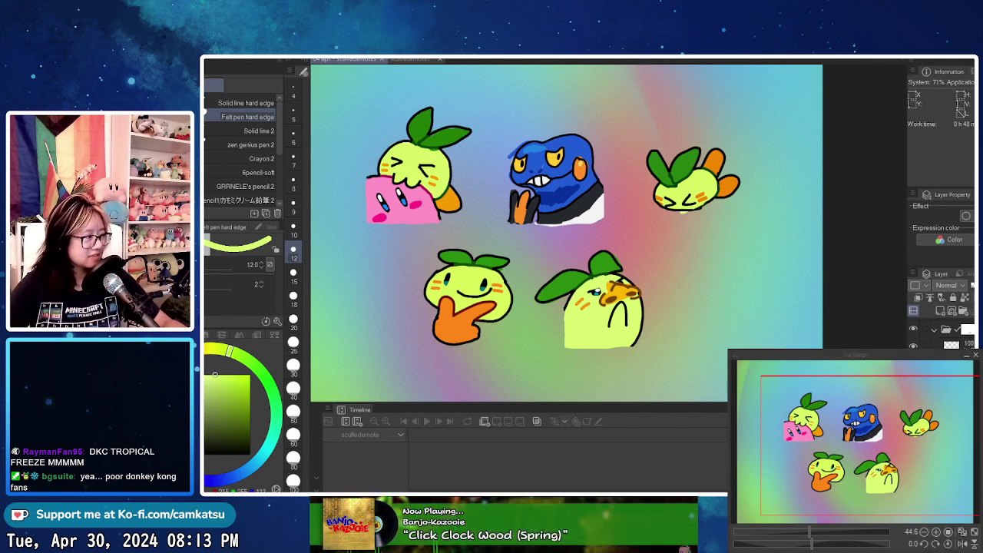
# - Return to the export document and shift the croagunk emote on frame 1 slightly to the left
pyautogui.click(412, 60)
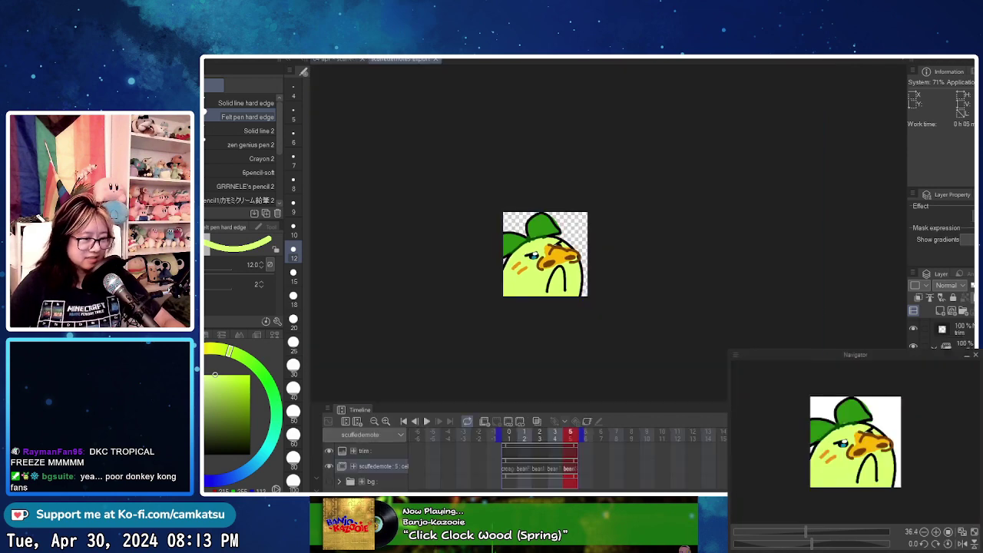
pyautogui.click(509, 434)
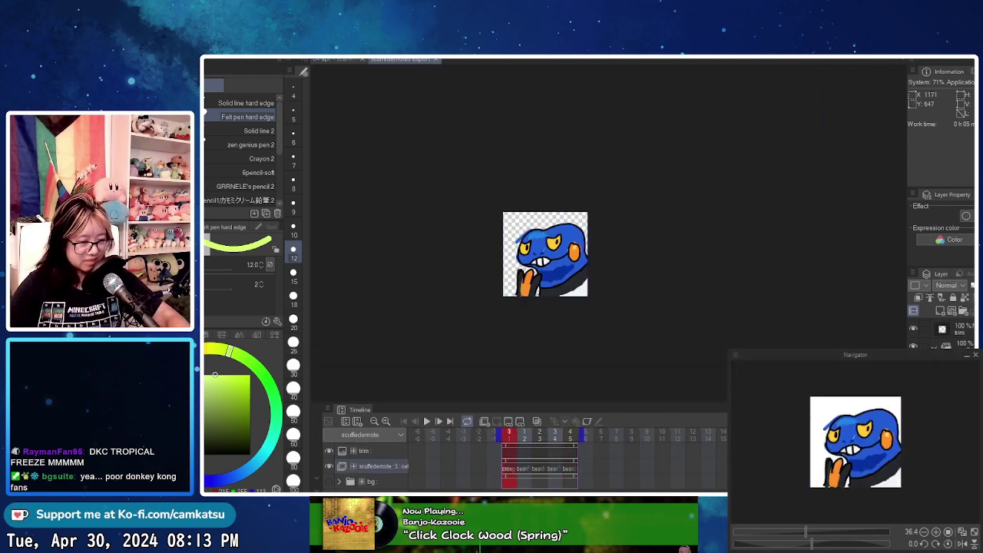
pyautogui.click(958, 366)
pyautogui.press('k')
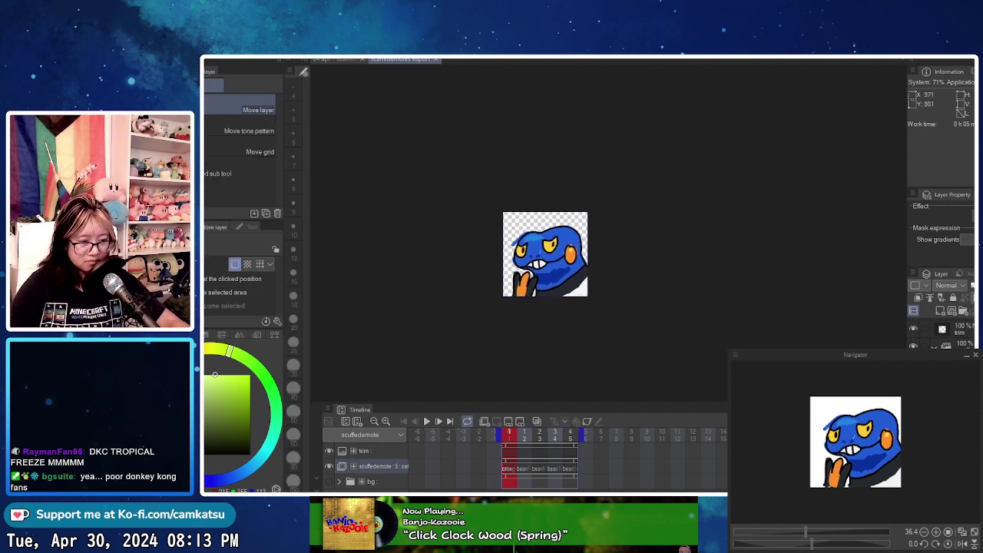
# - Enlarge the croagunk emote with Transform, reposition it to fill the export frame, and check the result up close
pyautogui.hotkey('ctrl', 't')
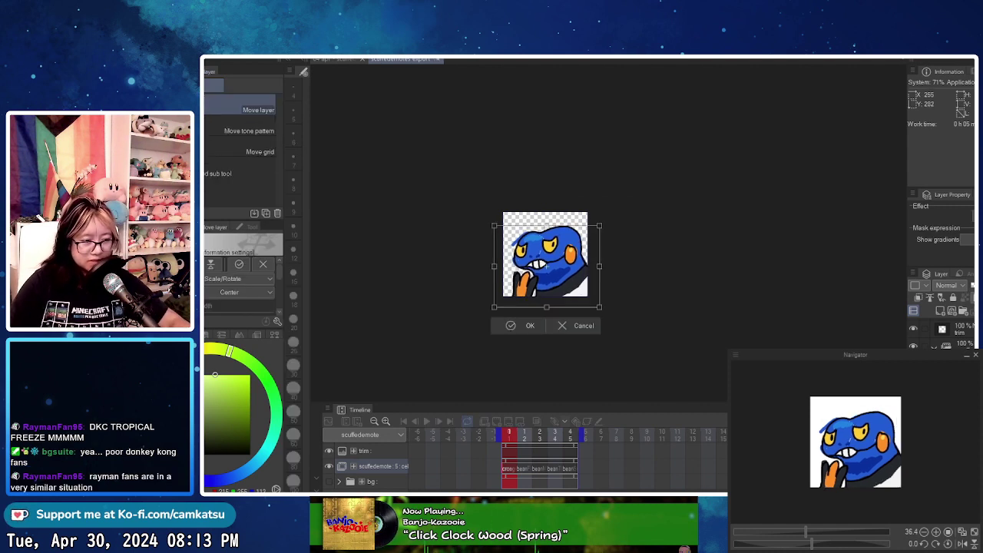
pyautogui.moveTo(493, 225); pyautogui.dragTo(474, 209)
pyautogui.moveTo(544, 255); pyautogui.dragTo(553, 262)
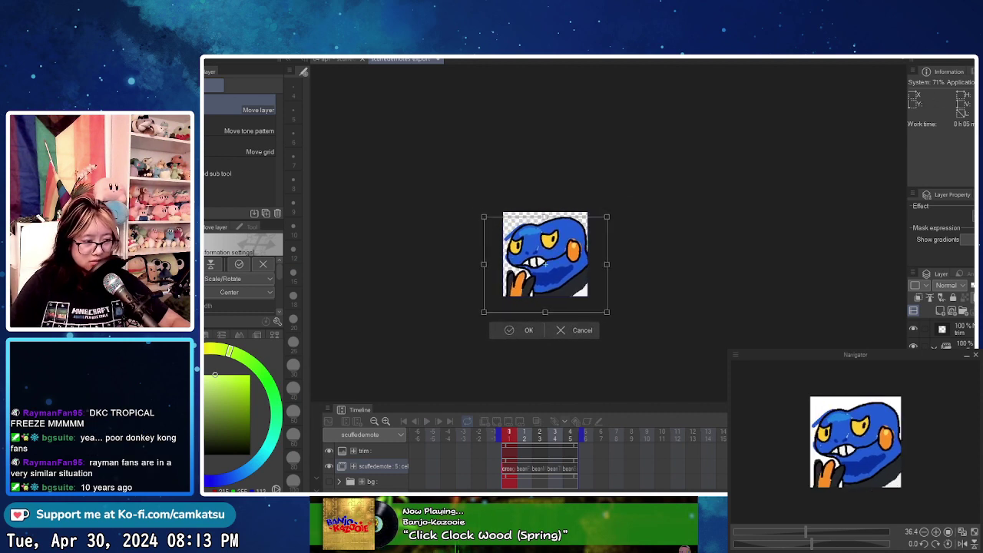
pyautogui.scroll(-2, 239, 286)
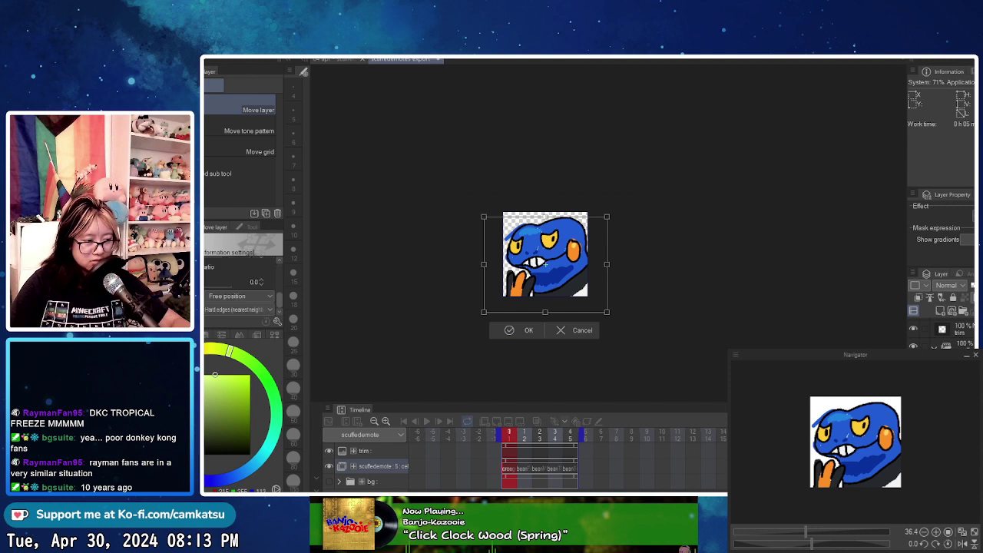
pyautogui.press('Return')
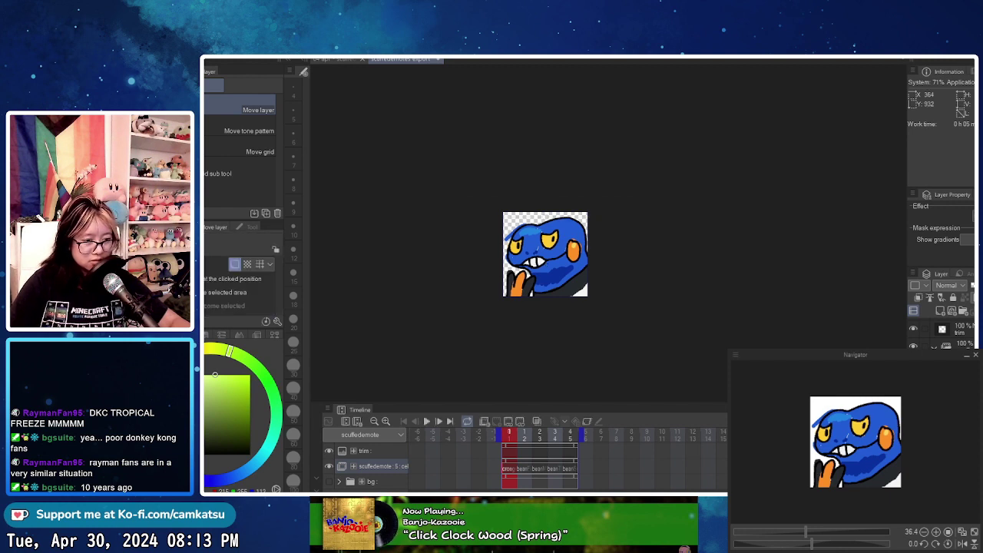
pyautogui.scroll(5, 564, 251)
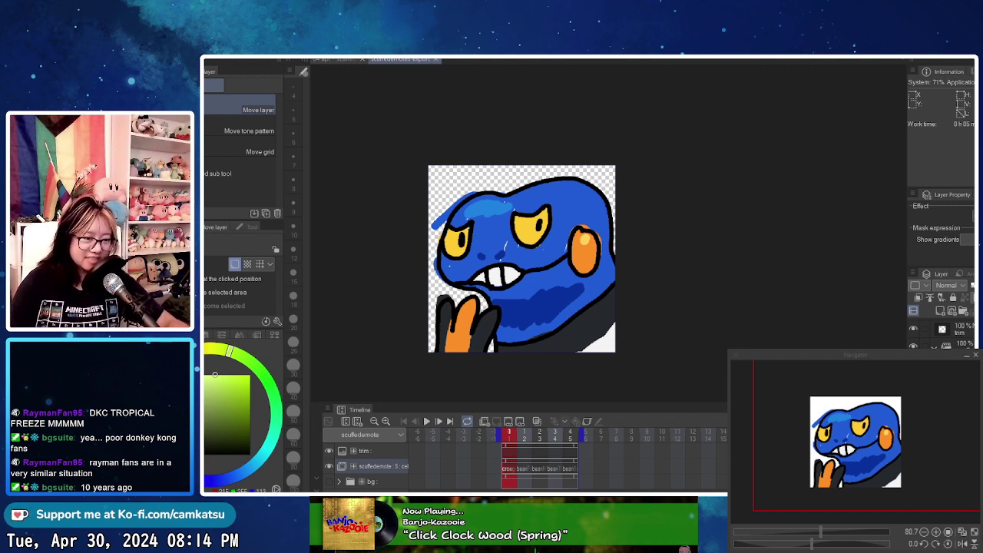
pyautogui.click(776, 205)
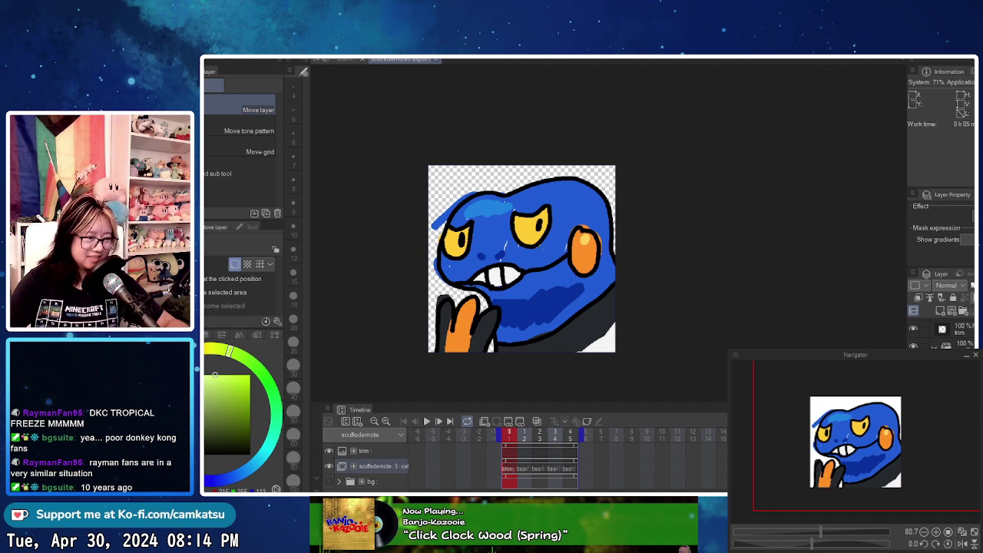
# - Close the export document and add a new layer named sig above the info layer on the emote sheet
pyautogui.hotkey('ctrl', 'w')
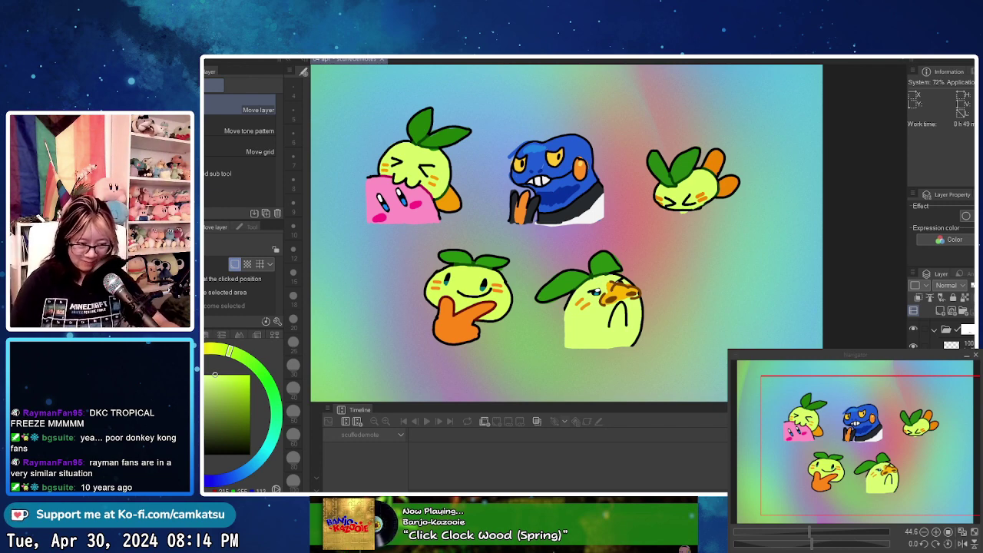
pyautogui.moveTo(490, 285); pyautogui.dragTo(529, 298)
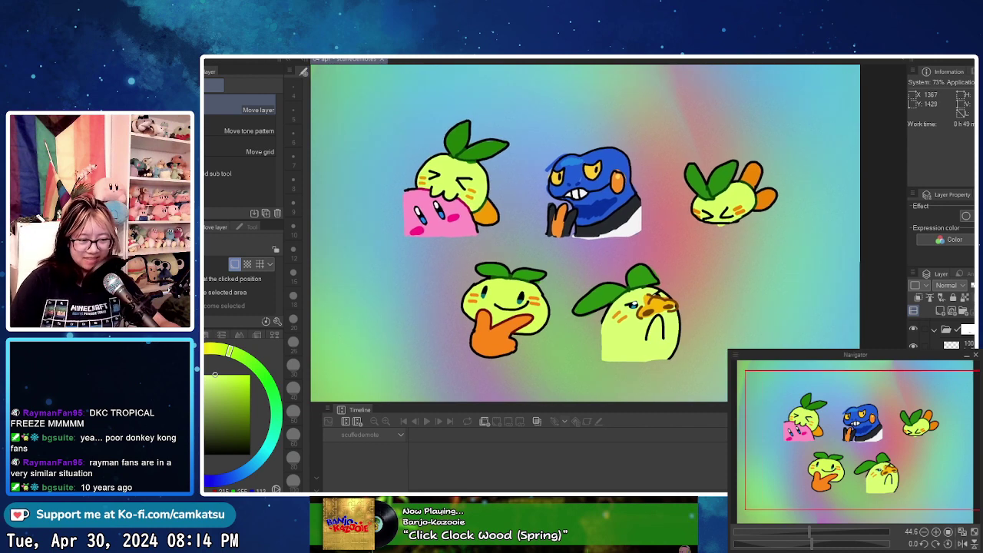
pyautogui.scroll(1, 528, 298)
pyautogui.scroll(-3, 560, 230)
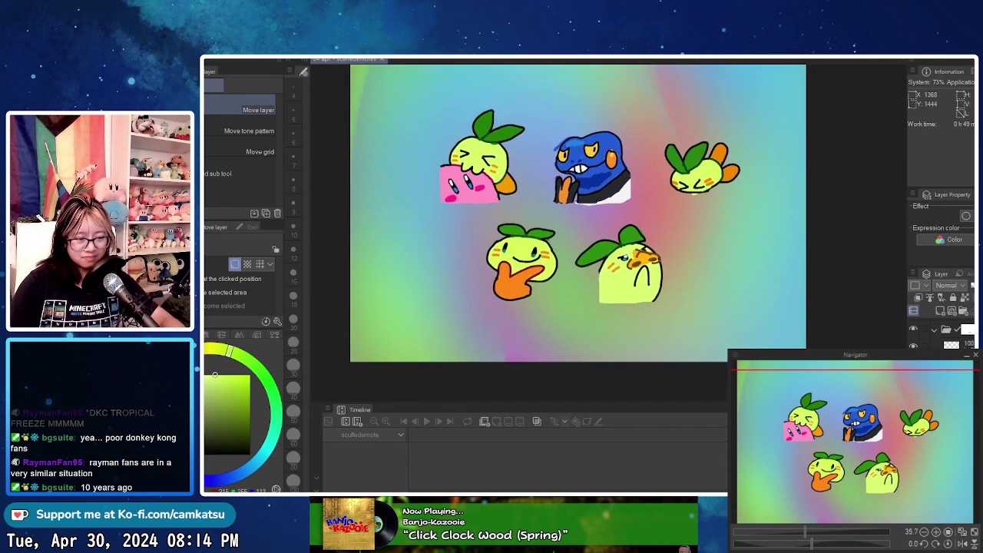
pyautogui.scroll(2, 944, 336)
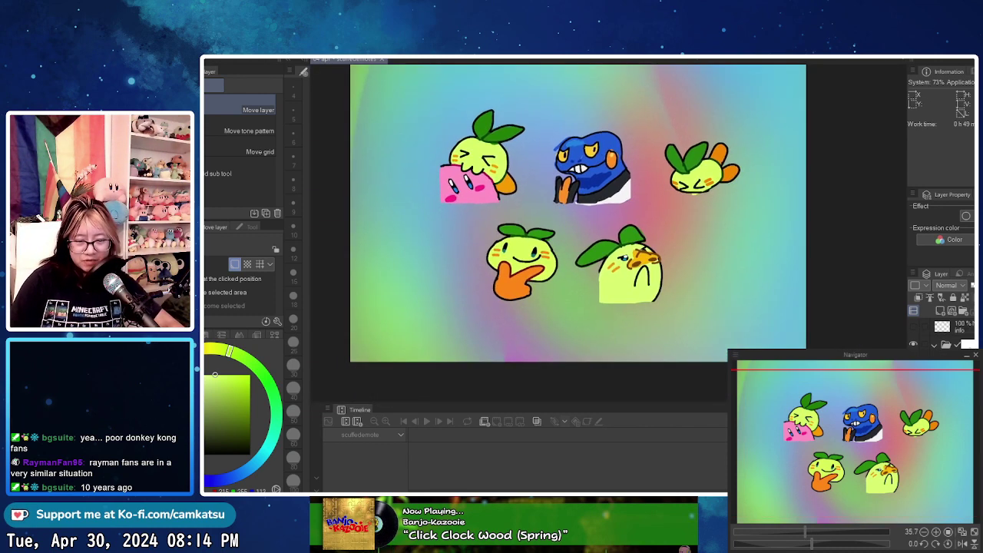
pyautogui.click(960, 327)
pyautogui.click(940, 311)
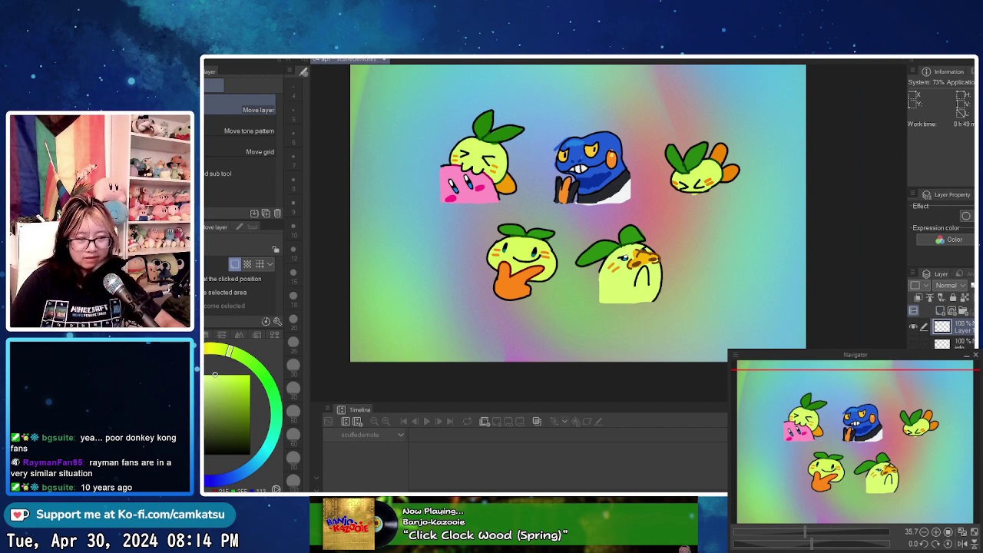
pyautogui.write('sig')
pyautogui.press('Return')
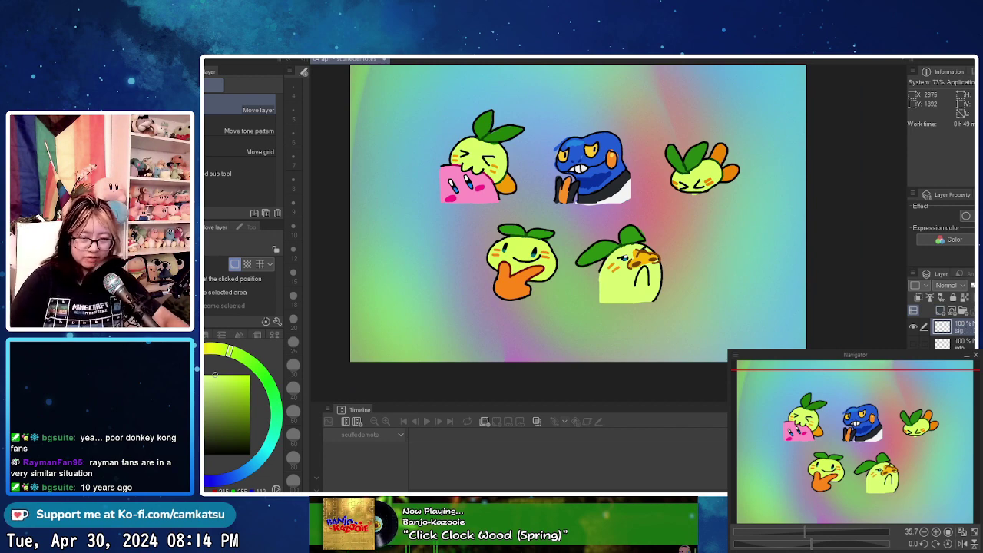
# - Handwrite the artist's signature in white below the emotes with the Felt pen hard edge at size 10
pyautogui.scroll(4, 540, 347)
pyautogui.press('b')
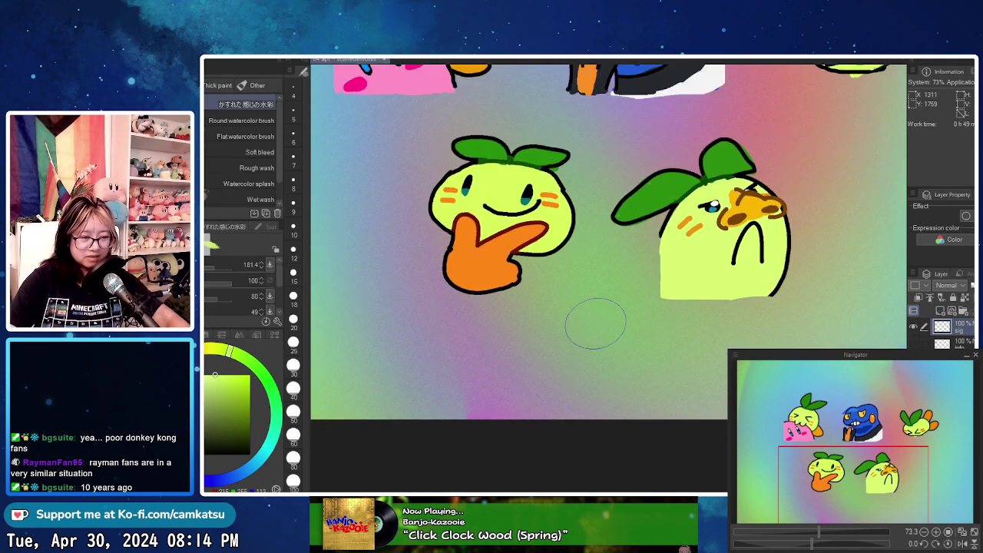
pyautogui.press('p')
pyautogui.moveTo(509, 354); pyautogui.dragTo(486, 310)
pyautogui.press('x')
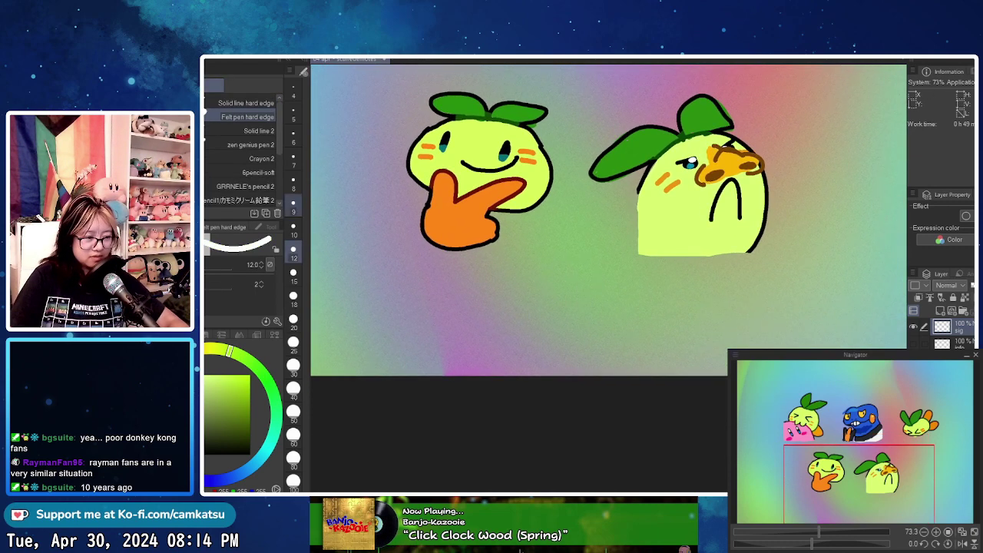
pyautogui.click(292, 228)
pyautogui.scroll(2, 527, 345)
pyautogui.moveTo(449, 332)
pyautogui.mouseDown()
pyautogui.moveTo(433, 359)
pyautogui.moveTo(449, 367)
pyautogui.mouseUp()
pyautogui.moveTo(479, 332)
pyautogui.mouseDown()
pyautogui.moveTo(459, 355)
pyautogui.moveTo(485, 360)
pyautogui.mouseUp()
pyautogui.moveTo(488, 330); pyautogui.dragTo(492, 367)
pyautogui.moveTo(501, 331); pyautogui.dragTo(542, 361)
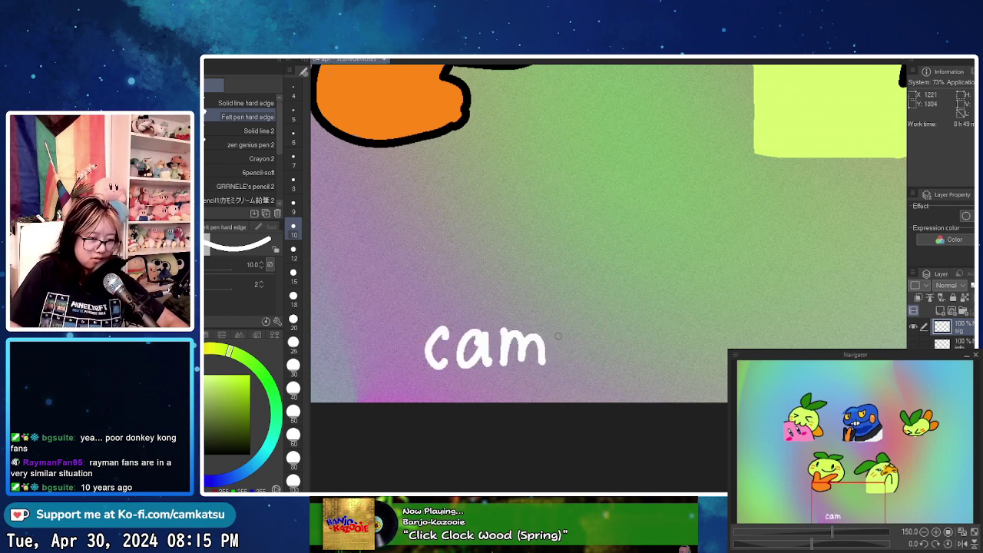
pyautogui.moveTo(556, 326)
pyautogui.mouseDown()
pyautogui.moveTo(558, 350)
pyautogui.moveTo(587, 362)
pyautogui.mouseUp()
pyautogui.moveTo(610, 340); pyautogui.dragTo(618, 364)
pyautogui.moveTo(630, 319); pyautogui.dragTo(644, 361)
pyautogui.moveTo(616, 339)
pyautogui.mouseDown()
pyautogui.moveTo(650, 337)
pyautogui.moveTo(667, 355)
pyautogui.moveTo(652, 360)
pyautogui.mouseUp()
pyautogui.moveTo(693, 328)
pyautogui.mouseDown()
pyautogui.moveTo(696, 347)
pyautogui.moveTo(715, 330)
pyautogui.moveTo(722, 365)
pyautogui.mouseUp()
pyautogui.scroll(-10, 696, 231)
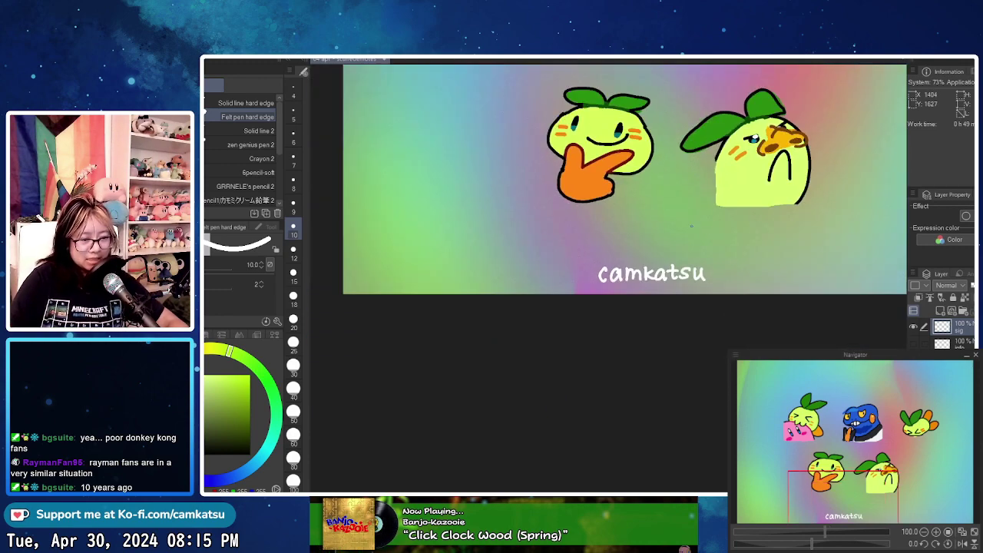
# - Shift the handwritten signature slightly to the right so it sits centered beneath the emotes
pyautogui.moveTo(696, 232); pyautogui.dragTo(560, 373)
pyautogui.scroll(-4, 533, 344)
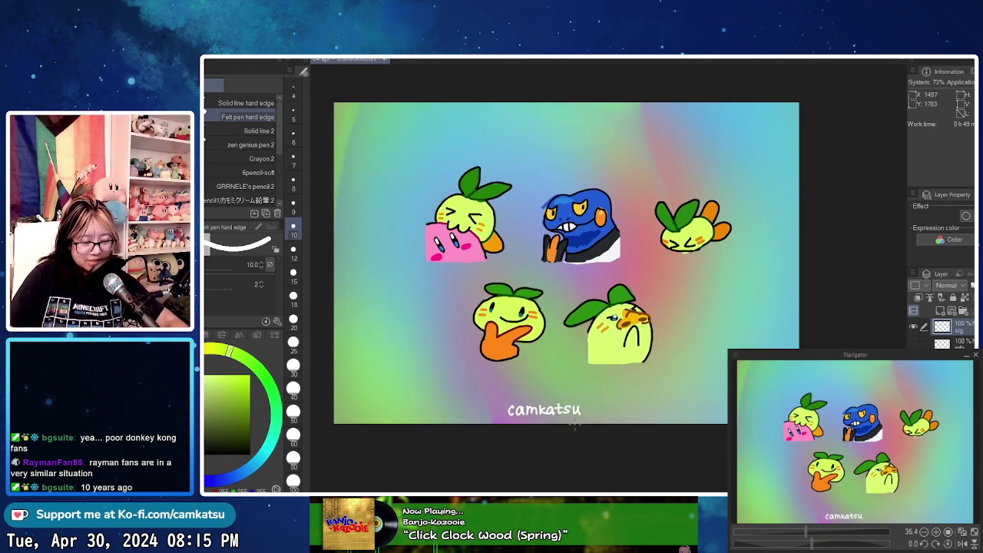
pyautogui.press('k')
pyautogui.moveTo(544, 409); pyautogui.dragTo(560, 410)
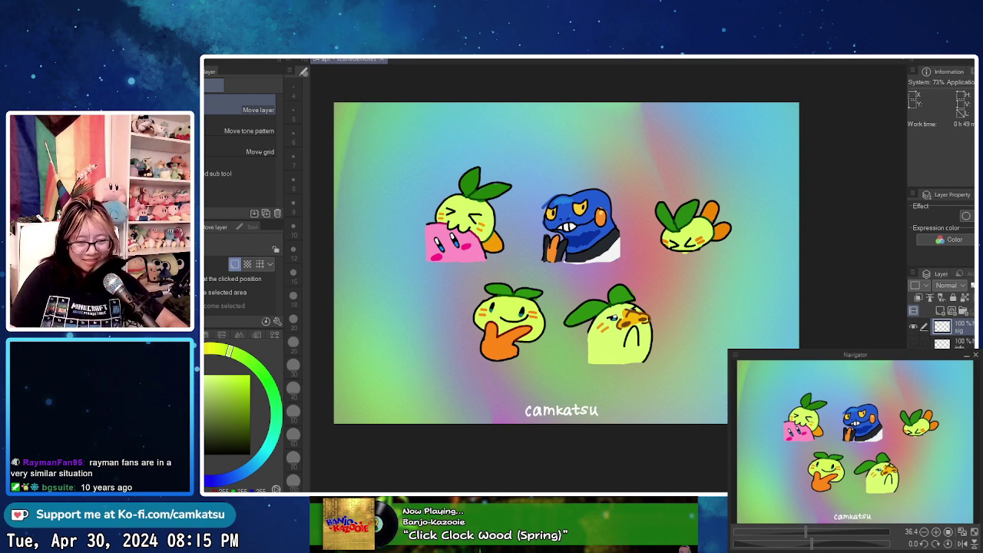
# - Nudge all five emotes slightly left together, and move the beaked bean a little up and to the right
pyautogui.click(959, 363)
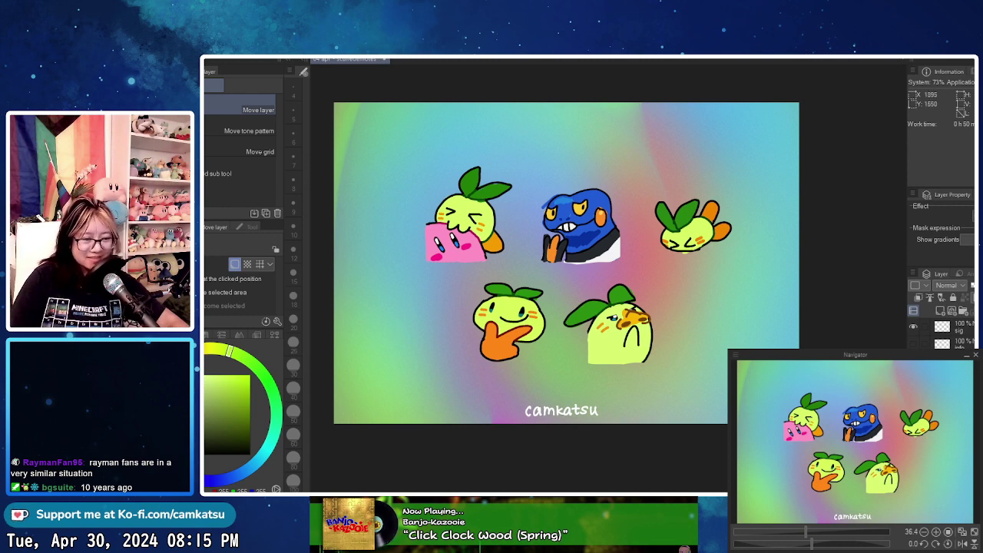
pyautogui.moveTo(640, 341); pyautogui.dragTo(635, 341)
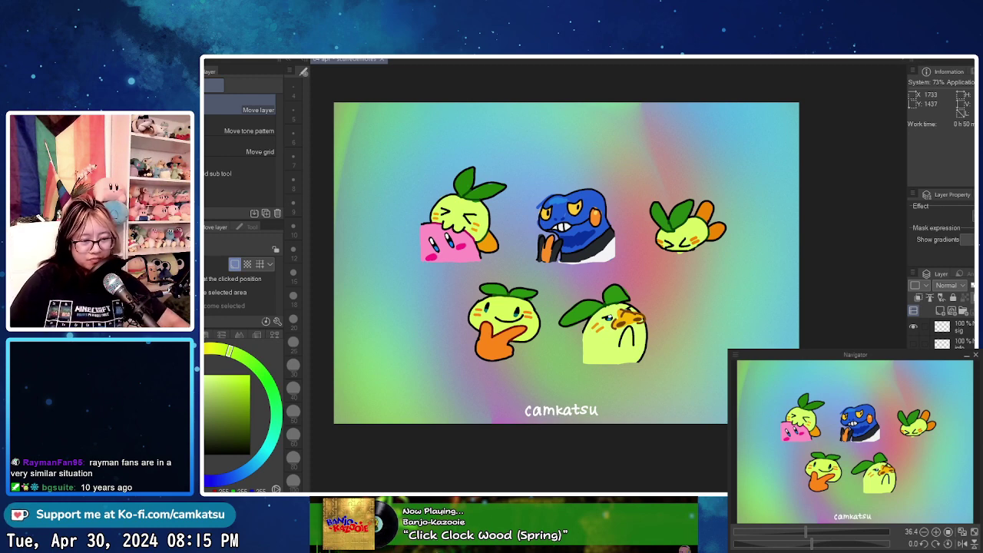
pyautogui.moveTo(682, 370); pyautogui.dragTo(694, 366)
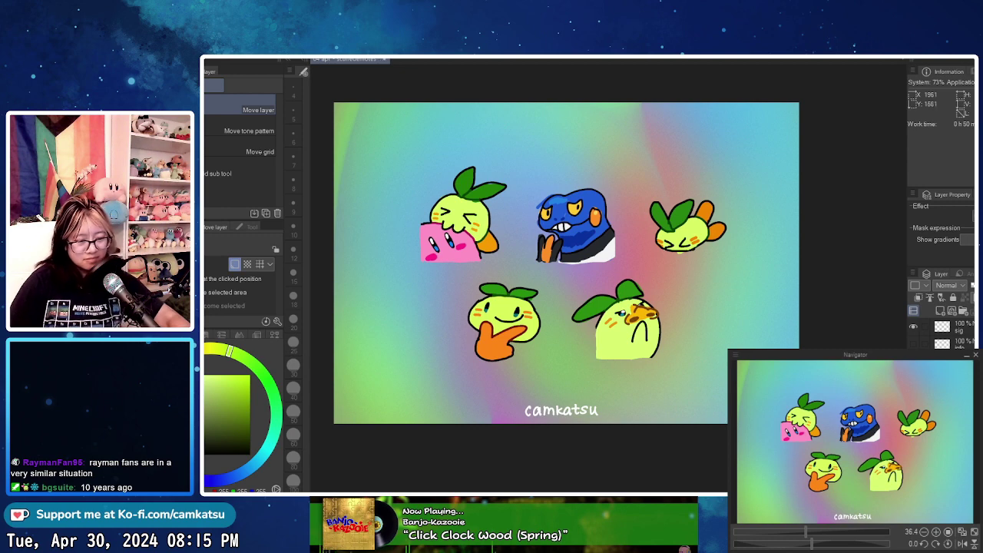
pyautogui.click(948, 376)
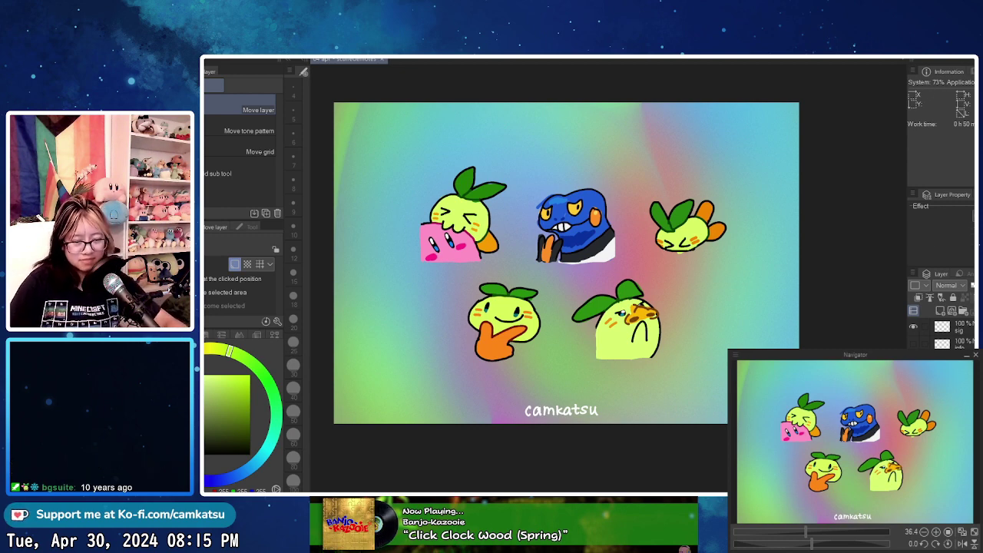
pyautogui.scroll(-3, 945, 338)
pyautogui.scroll(-2, 946, 338)
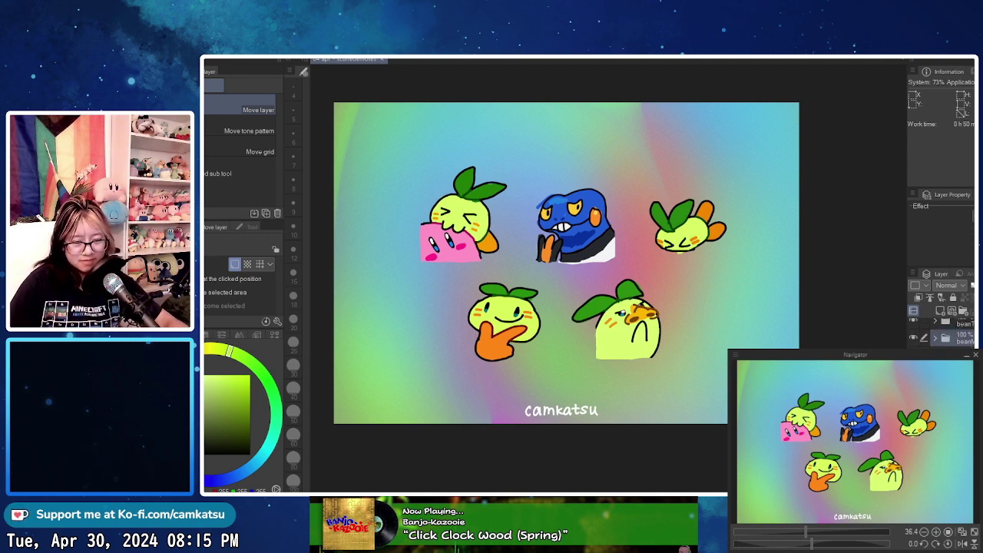
pyautogui.click(948, 369)
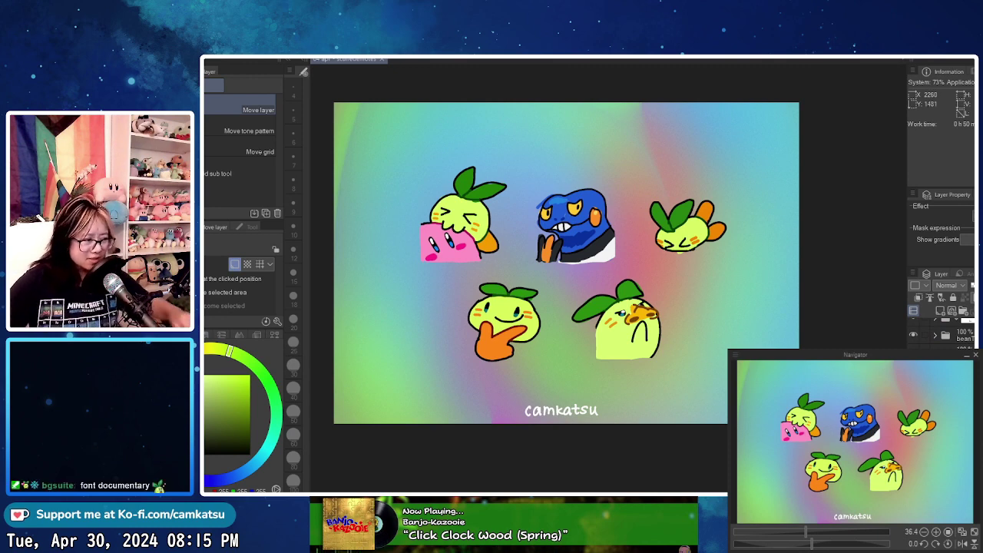
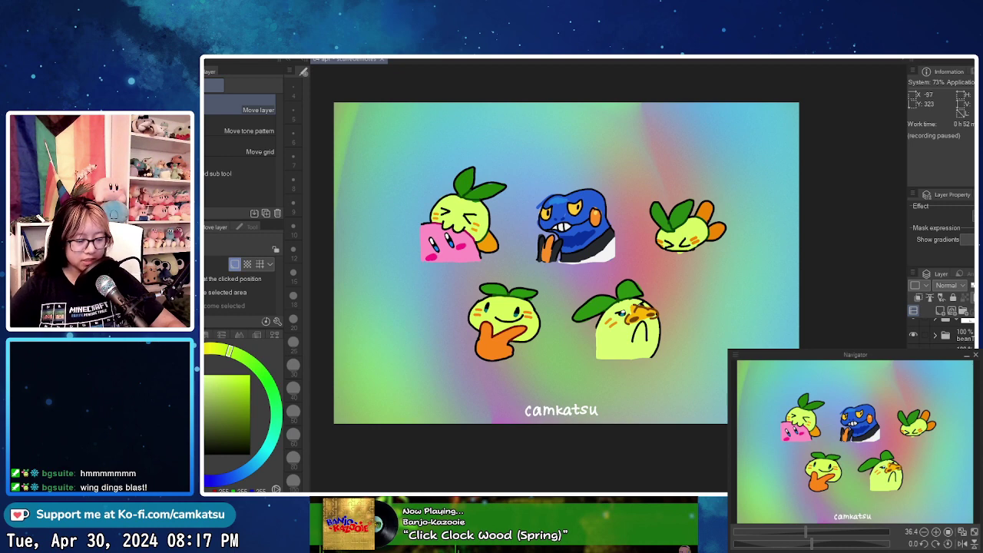
# - Check the emote sheet's canvas size and create a new illustration document
pyautogui.hotkey('ctrl', 't')
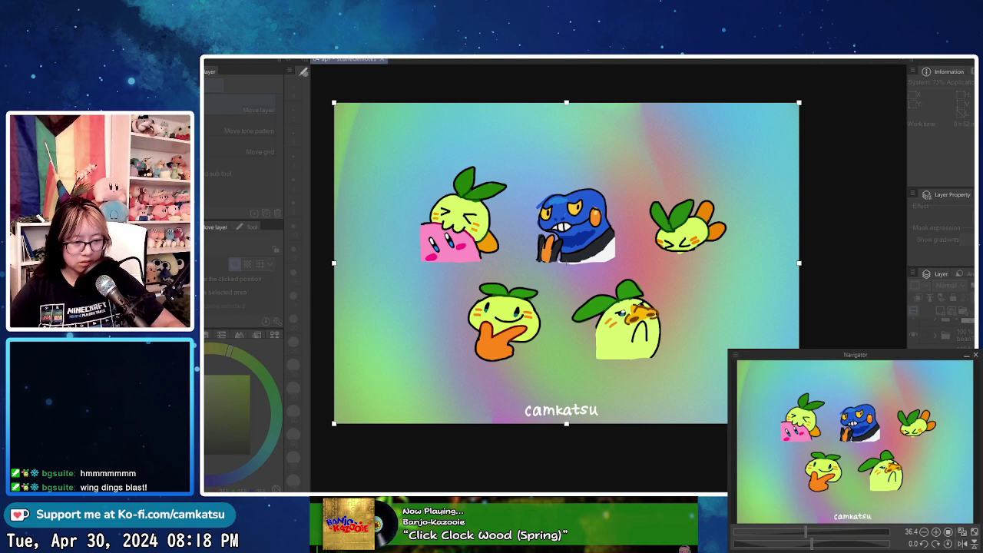
pyautogui.press('Return')
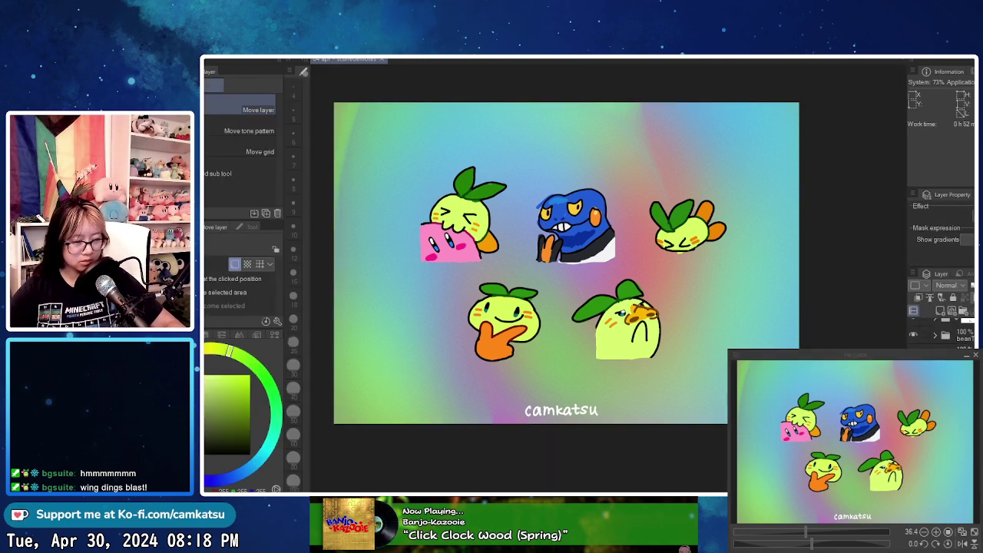
pyautogui.press('Return')
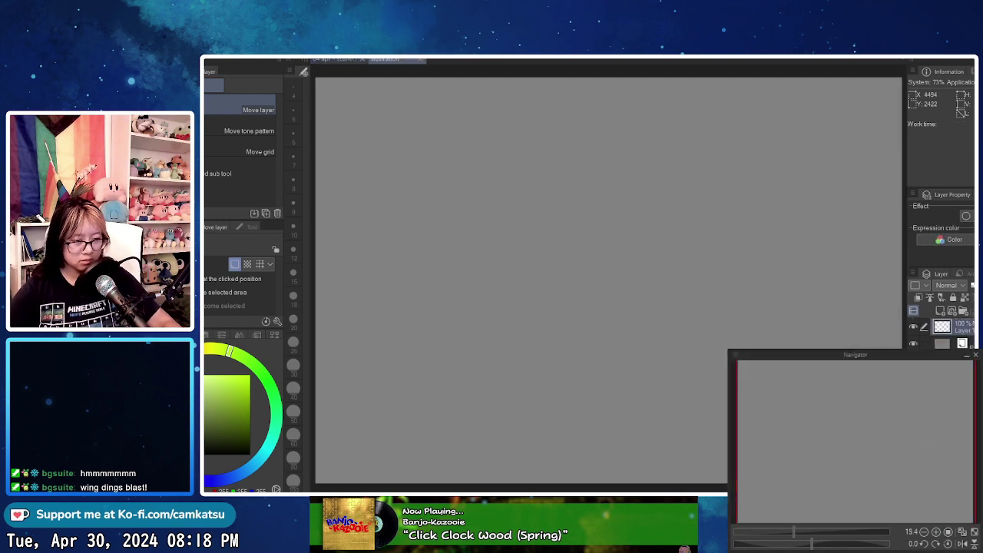
# - Change the new illustration's canvas size to a much smaller landscape format
pyautogui.hotkey('ctrl', 't')
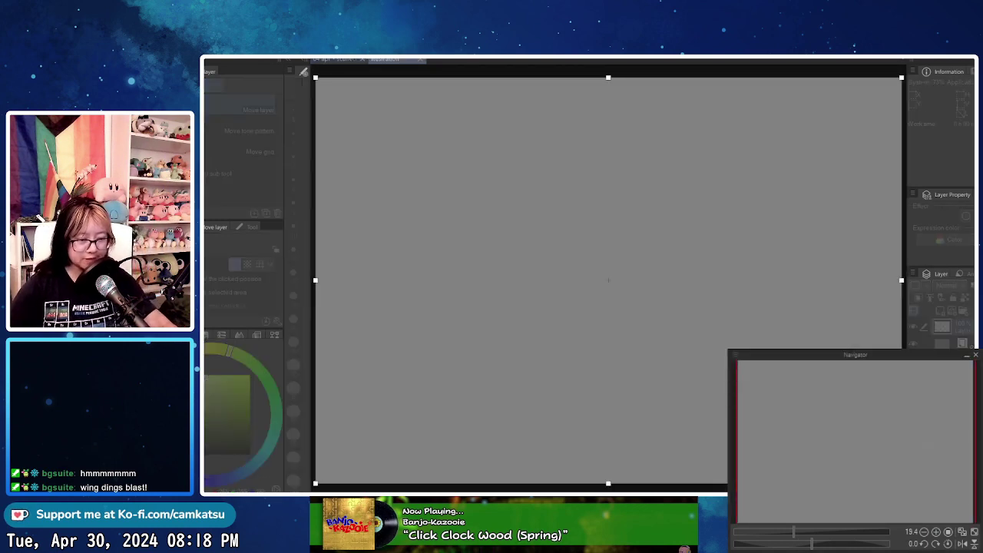
pyautogui.write('2500')
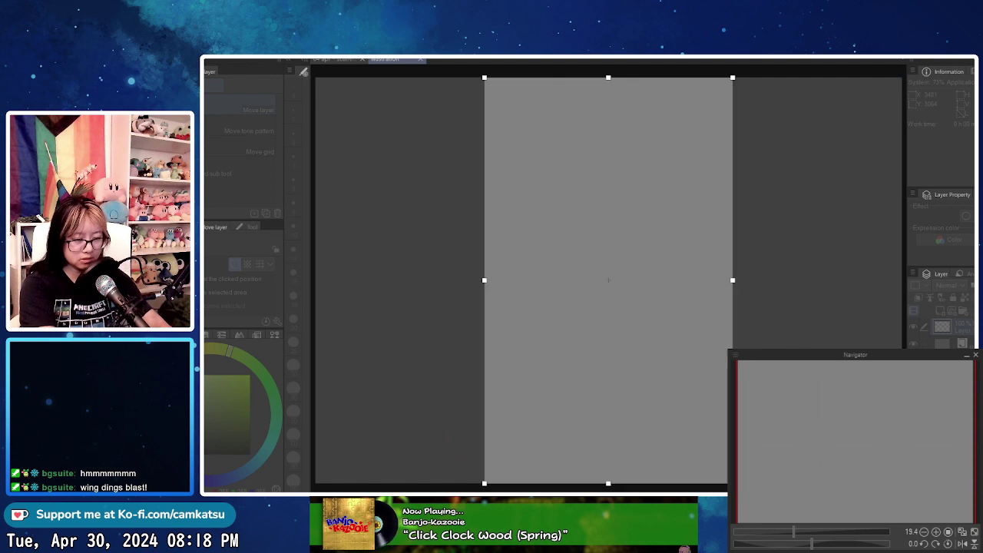
pyautogui.press('Tab')
pyautogui.write('200')
pyautogui.press('Return')
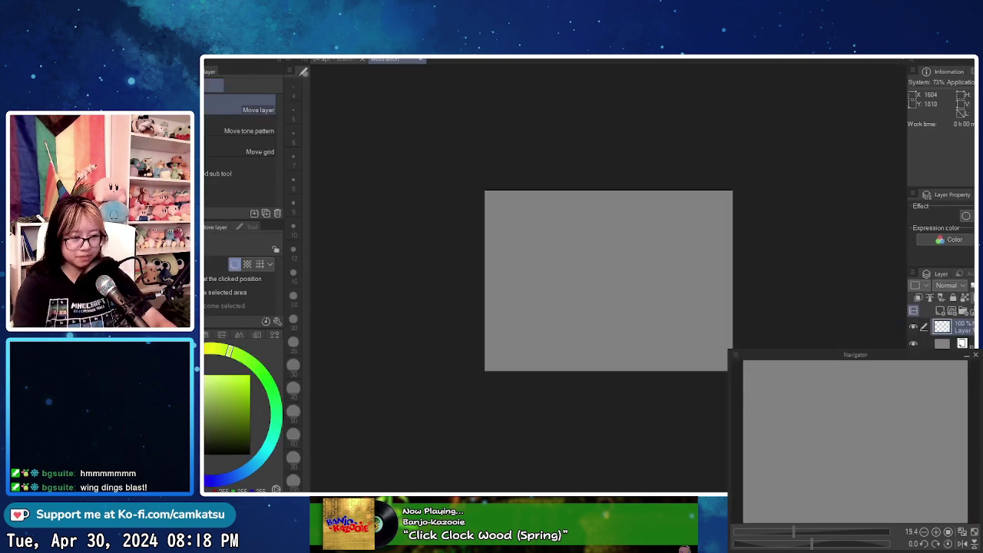
pyautogui.scroll(3, 633, 342)
pyautogui.scroll(2, 631, 307)
pyautogui.moveTo(632, 308); pyautogui.dragTo(650, 361)
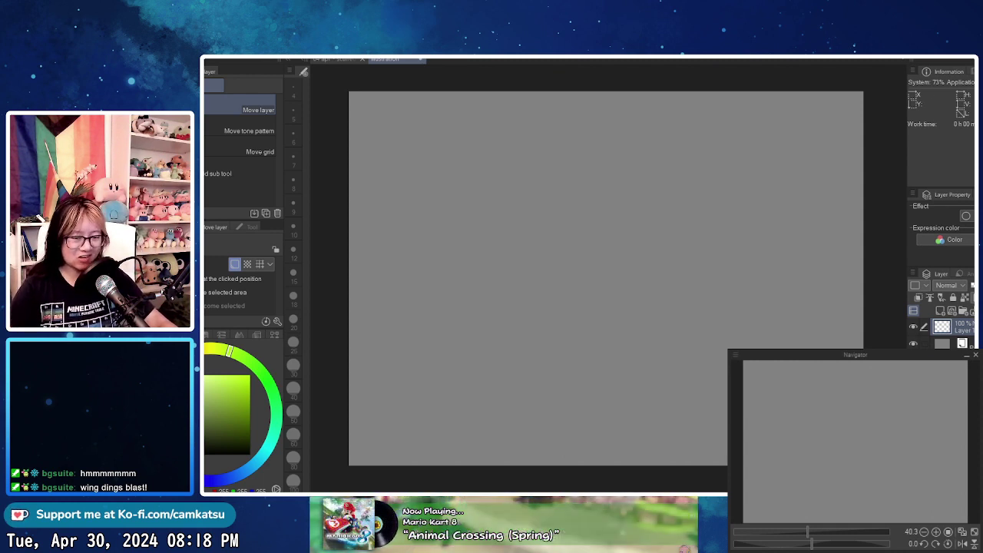
# - Recolor the new illustration's paper layer from gray to a dark navy blue with the Hard fill tool
pyautogui.click(959, 343)
pyautogui.press('g')
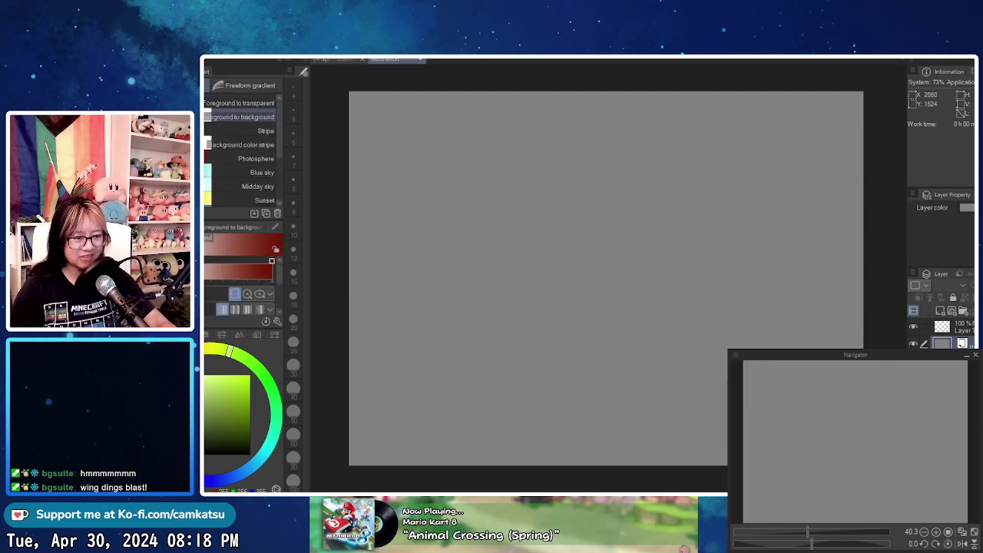
pyautogui.moveTo(605, 278); pyautogui.dragTo(599, 276)
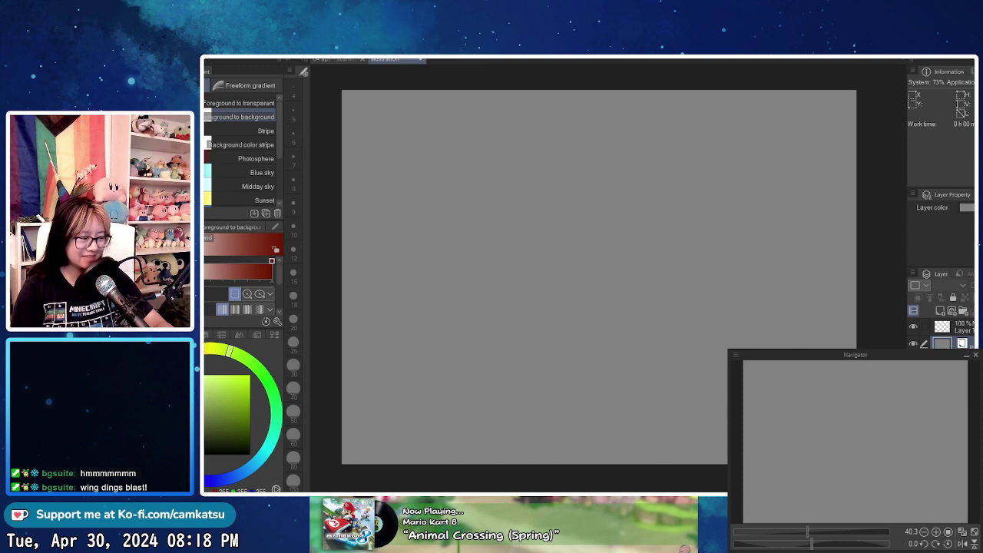
pyautogui.moveTo(152, 443); pyautogui.dragTo(207, 481)
pyautogui.click(227, 415)
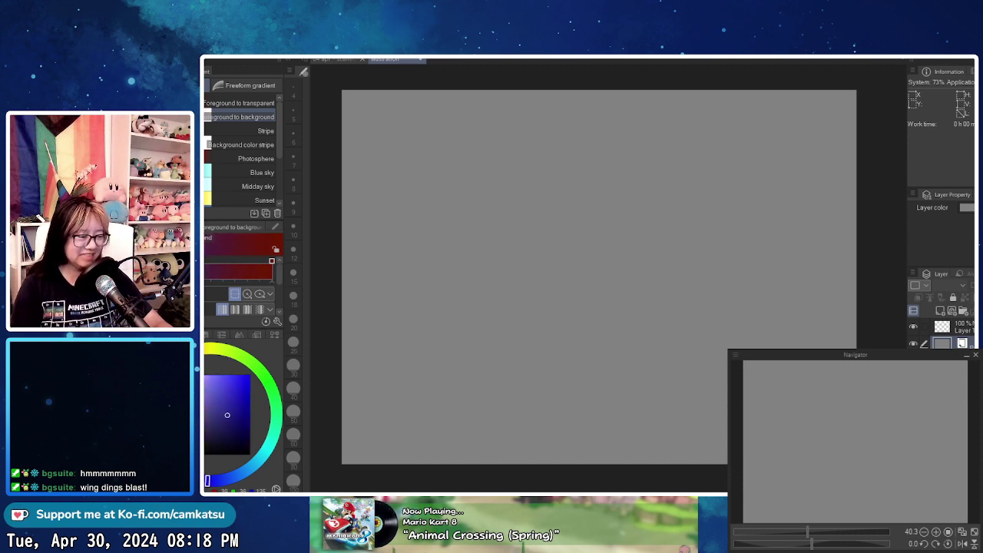
pyautogui.press('g')
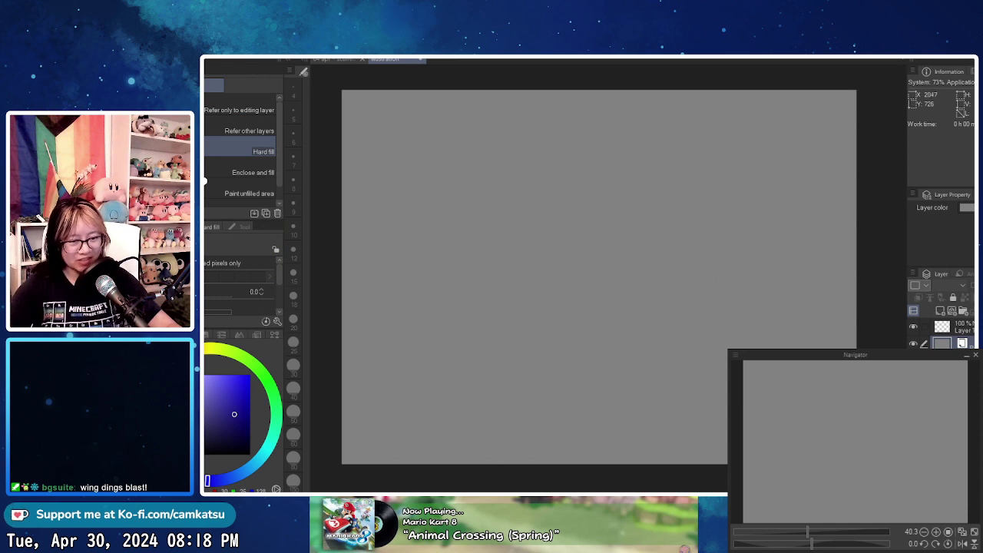
pyautogui.click(599, 277)
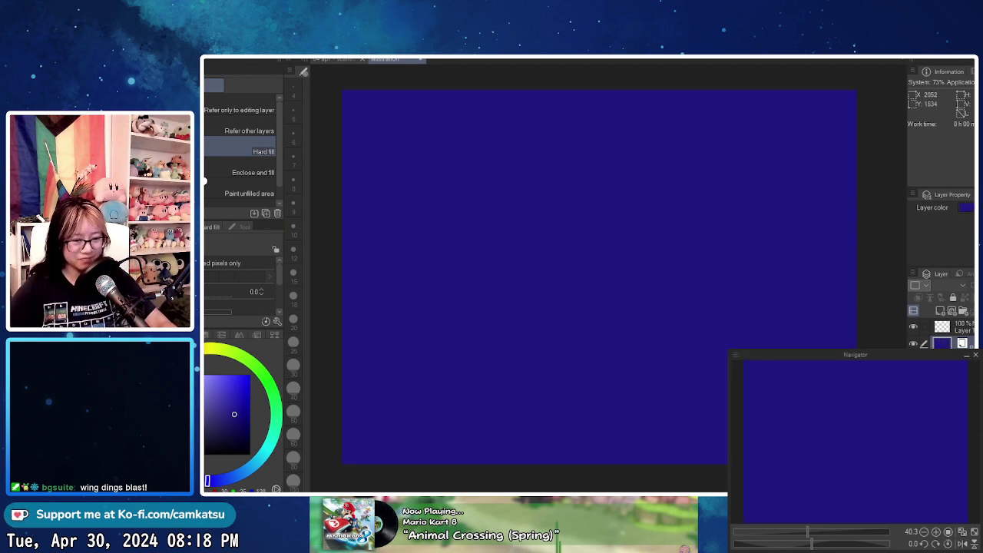
pyautogui.click(229, 419)
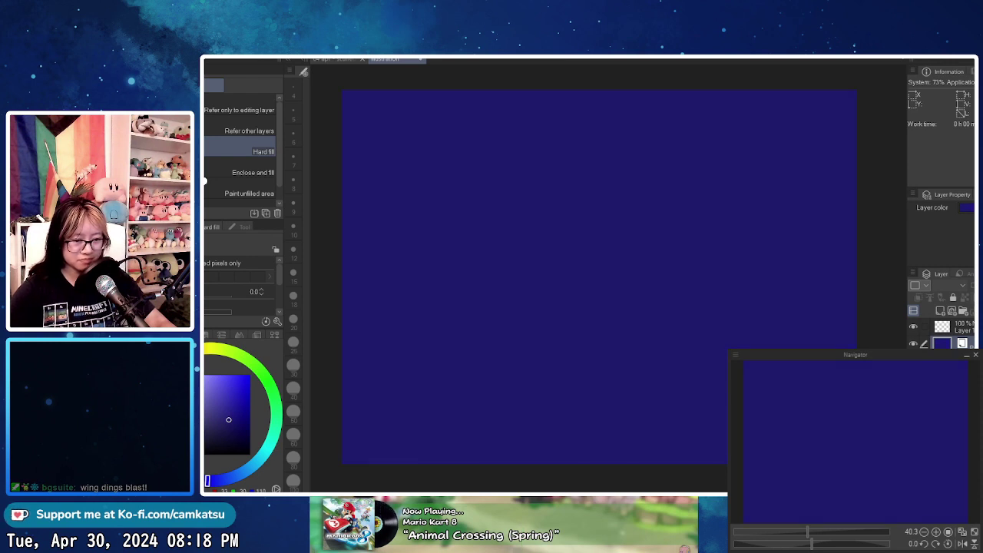
# - Select the empty layer above the navy paper and prepare the Felt pen hard edge brush in dark magenta, with its stroke setting at 12
pyautogui.click(963, 327)
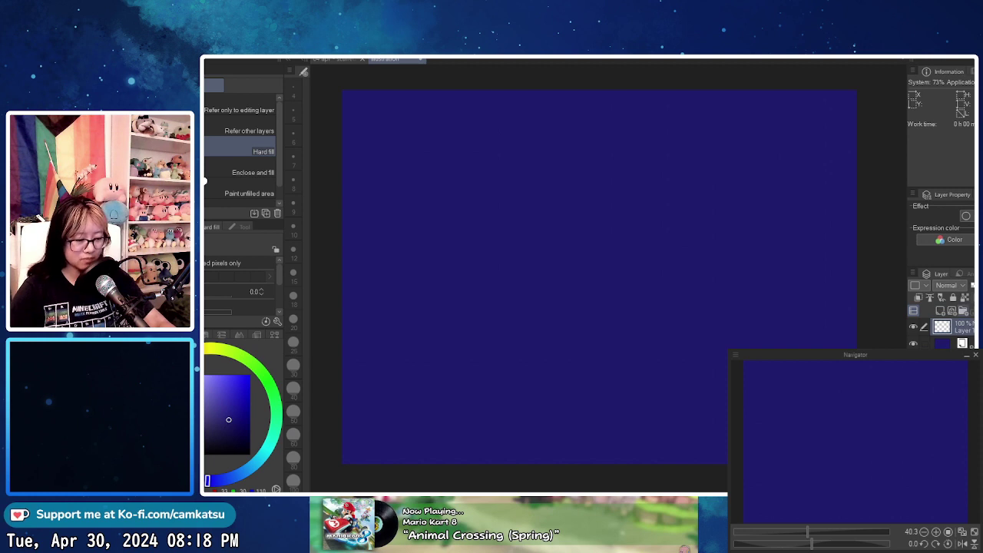
pyautogui.press('p')
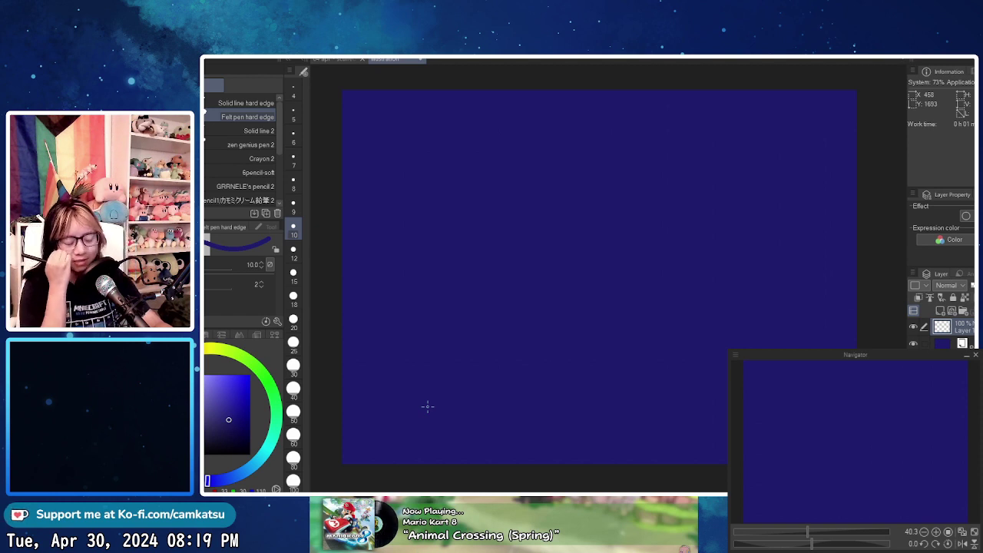
pyautogui.press('p')
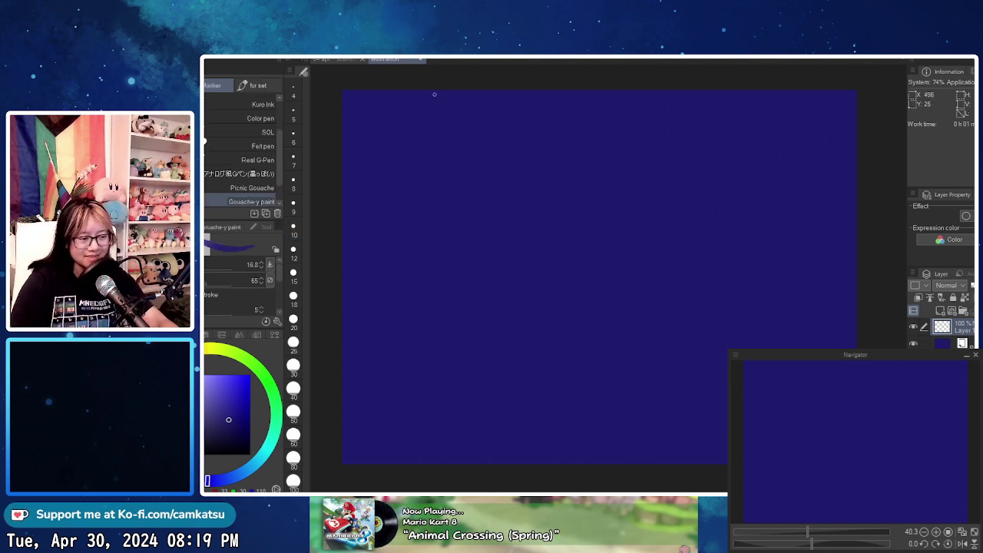
pyautogui.press('p')
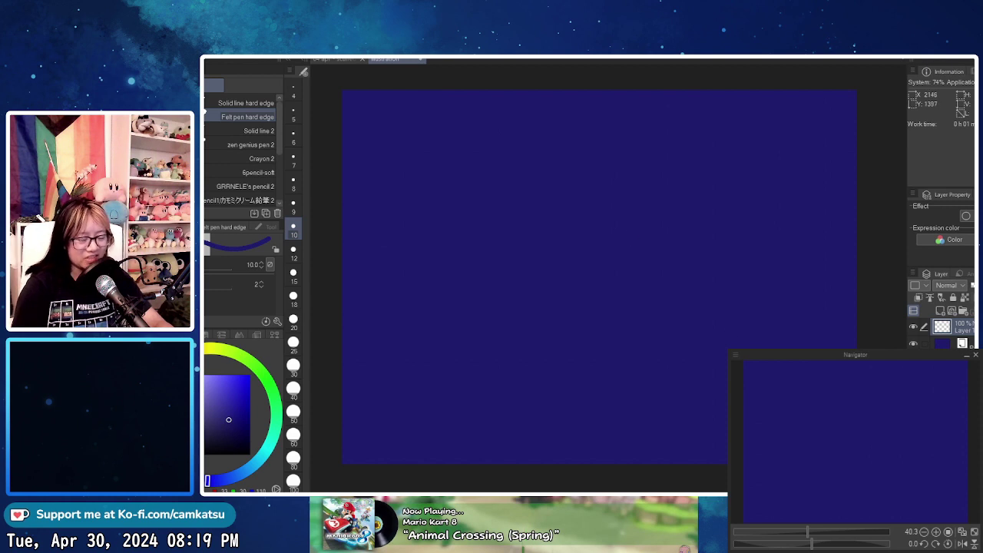
pyautogui.click(177, 358)
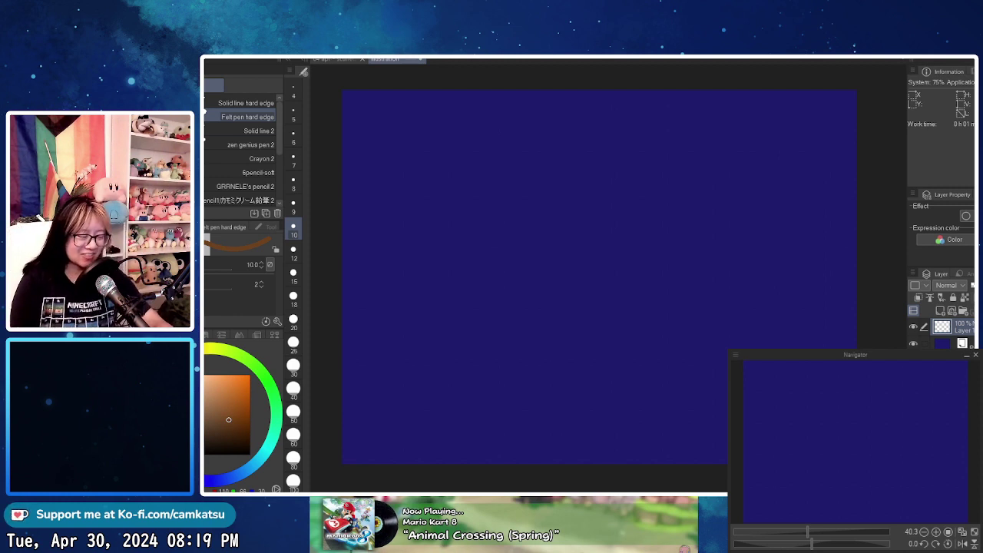
pyautogui.moveTo(219, 412); pyautogui.dragTo(250, 416)
pyautogui.click(146, 431)
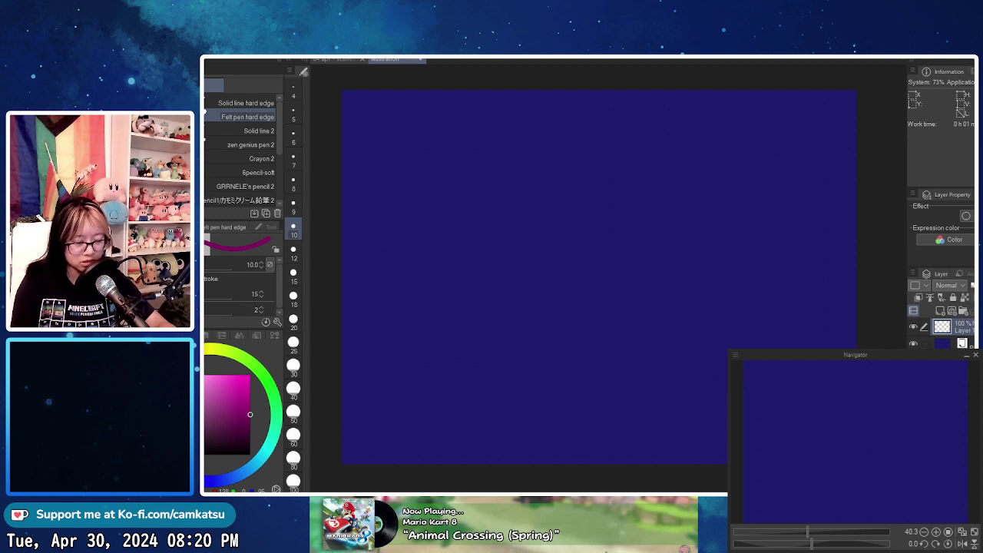
pyautogui.moveTo(197, 297); pyautogui.dragTo(196, 297)
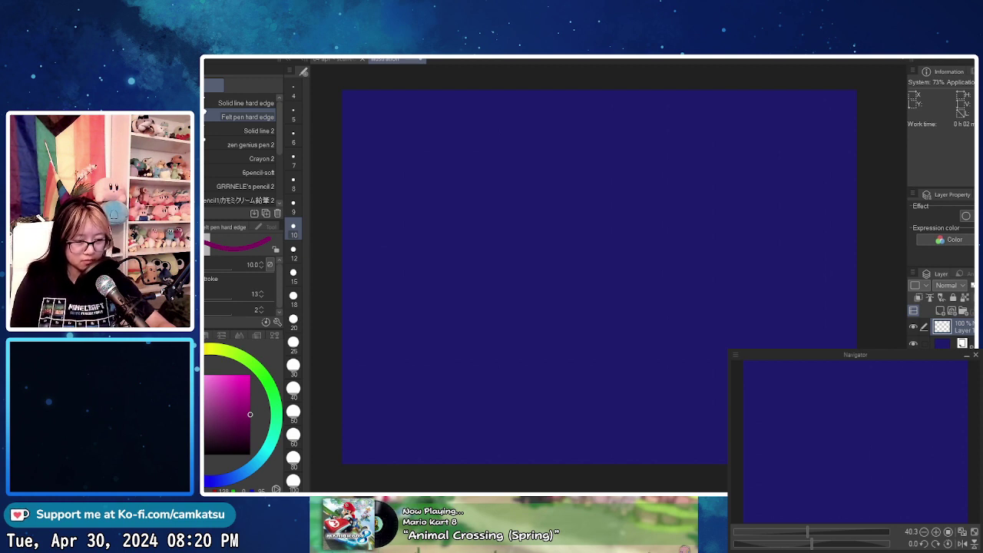
pyautogui.moveTo(473, 193)
pyautogui.mouseDown()
pyautogui.moveTo(471, 245)
pyautogui.moveTo(521, 270)
pyautogui.mouseUp()
pyautogui.hotkey('ctrl', 'z')
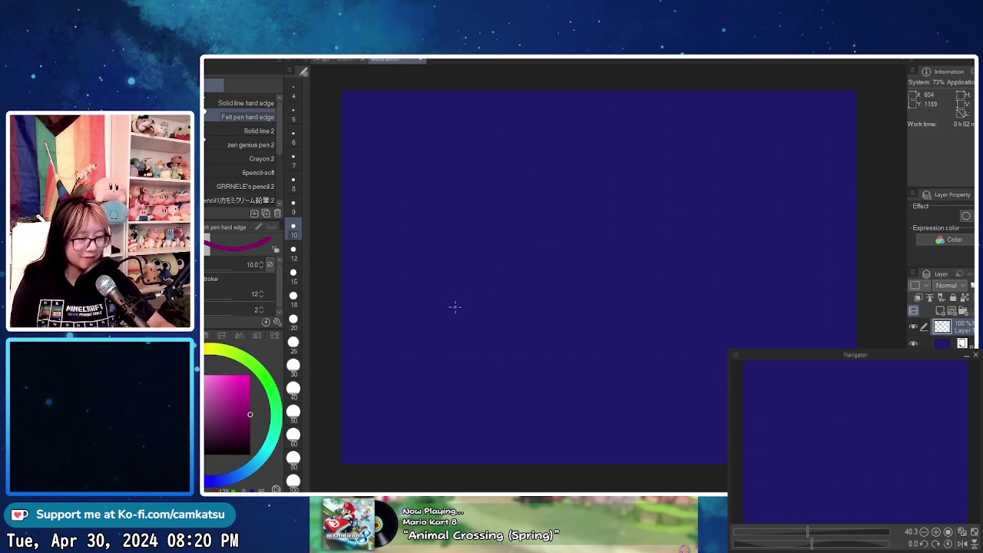
pyautogui.click(294, 343)
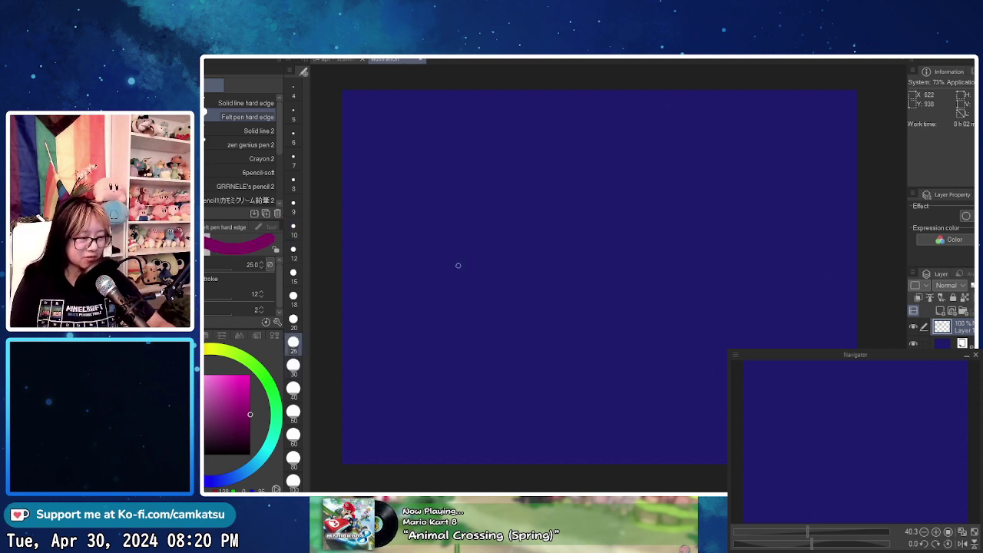
pyautogui.moveTo(460, 279)
pyautogui.mouseDown()
pyautogui.moveTo(496, 250)
pyautogui.moveTo(527, 328)
pyautogui.mouseUp()
pyautogui.hotkey('ctrl', 'z')
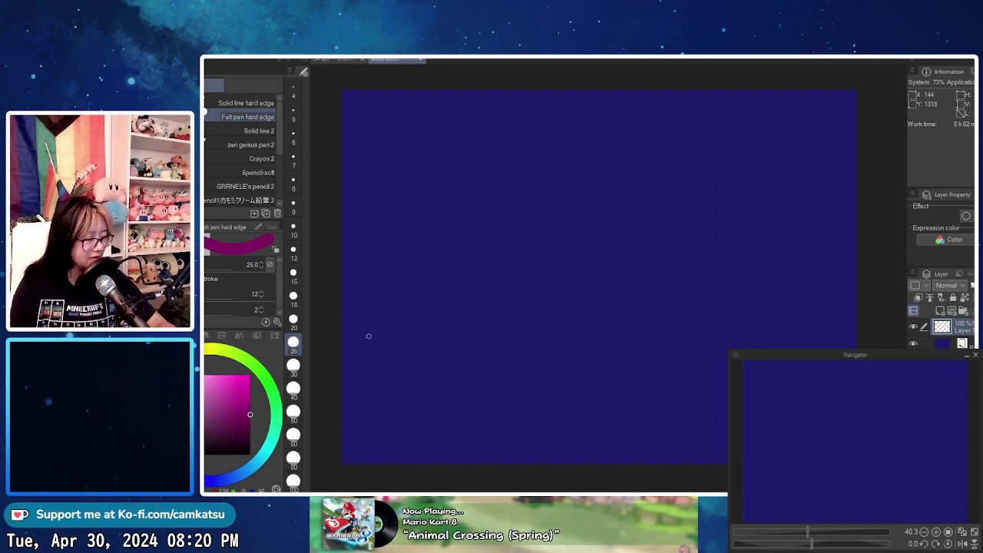
# - Paint rolling dark magenta hills across the lower part of the canvas, varied with purple and red patches
pyautogui.moveTo(383, 344)
pyautogui.mouseDown()
pyautogui.moveTo(451, 331)
pyautogui.moveTo(533, 359)
pyautogui.moveTo(460, 315)
pyautogui.moveTo(639, 363)
pyautogui.moveTo(556, 364)
pyautogui.moveTo(736, 369)
pyautogui.moveTo(849, 310)
pyautogui.moveTo(842, 350)
pyautogui.mouseUp()
pyautogui.moveTo(423, 361)
pyautogui.mouseDown()
pyautogui.moveTo(436, 335)
pyautogui.moveTo(425, 398)
pyautogui.moveTo(567, 387)
pyautogui.moveTo(349, 411)
pyautogui.moveTo(319, 429)
pyautogui.moveTo(335, 418)
pyautogui.moveTo(441, 458)
pyautogui.moveTo(508, 447)
pyautogui.moveTo(499, 442)
pyautogui.moveTo(427, 472)
pyautogui.moveTo(435, 411)
pyautogui.moveTo(528, 414)
pyautogui.moveTo(582, 432)
pyautogui.moveTo(685, 418)
pyautogui.moveTo(647, 398)
pyautogui.moveTo(731, 385)
pyautogui.moveTo(708, 396)
pyautogui.moveTo(320, 373)
pyautogui.moveTo(768, 347)
pyautogui.moveTo(736, 355)
pyautogui.moveTo(795, 343)
pyautogui.mouseUp()
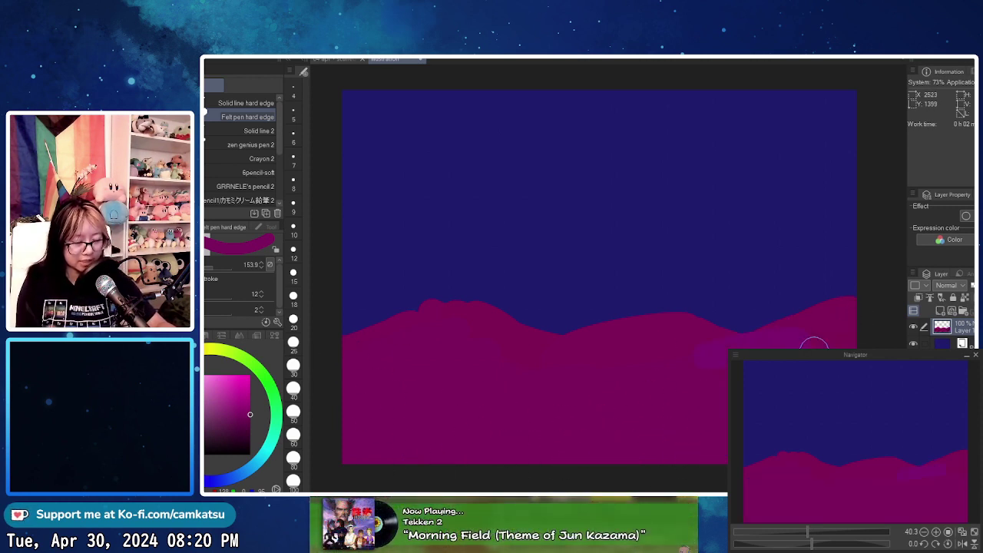
pyautogui.moveTo(636, 329)
pyautogui.mouseDown()
pyautogui.moveTo(730, 356)
pyautogui.moveTo(761, 347)
pyautogui.moveTo(750, 347)
pyautogui.mouseUp()
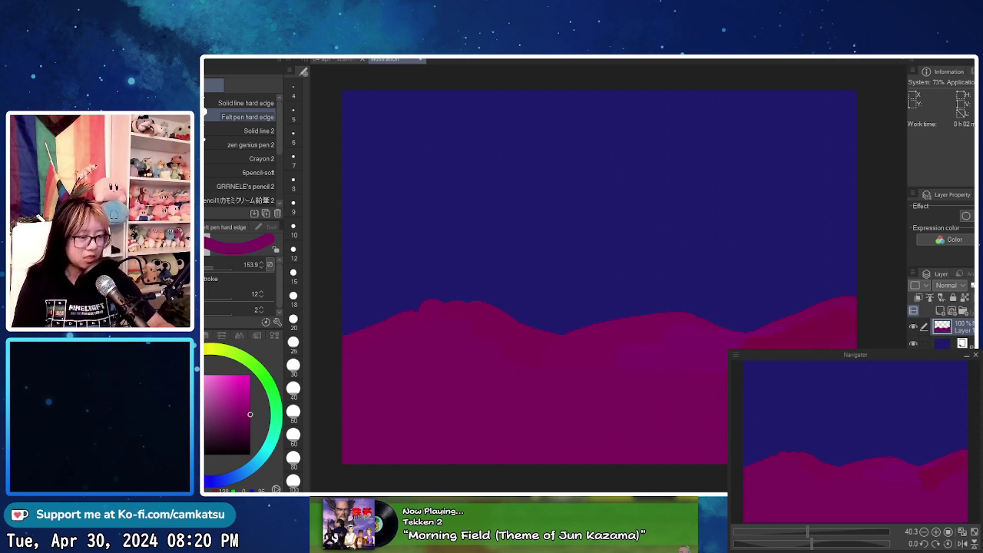
pyautogui.moveTo(146, 430); pyautogui.dragTo(156, 376)
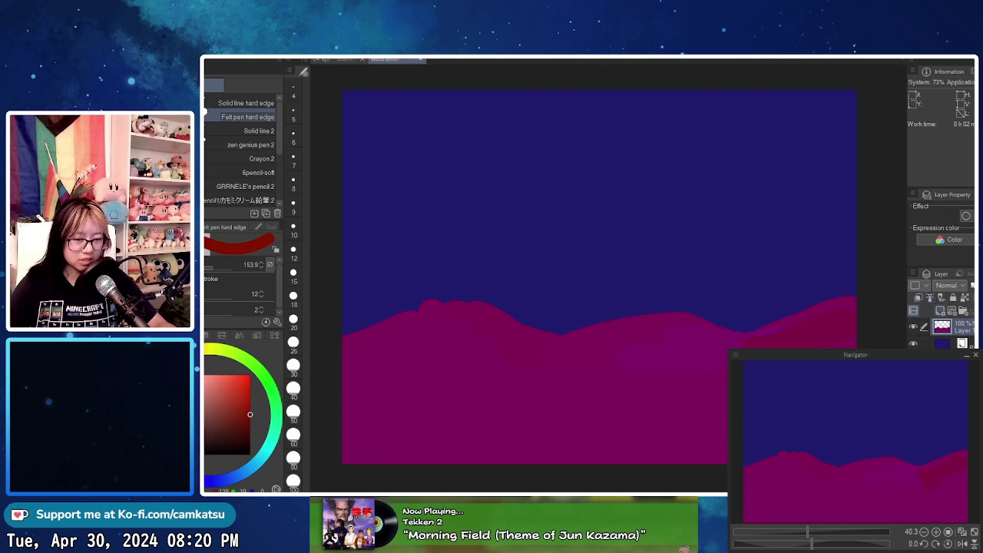
# - Add a new layer above the hills and fill it entirely with gray, using the fill that refers only to the editing layer
pyautogui.click(930, 297)
pyautogui.press('g')
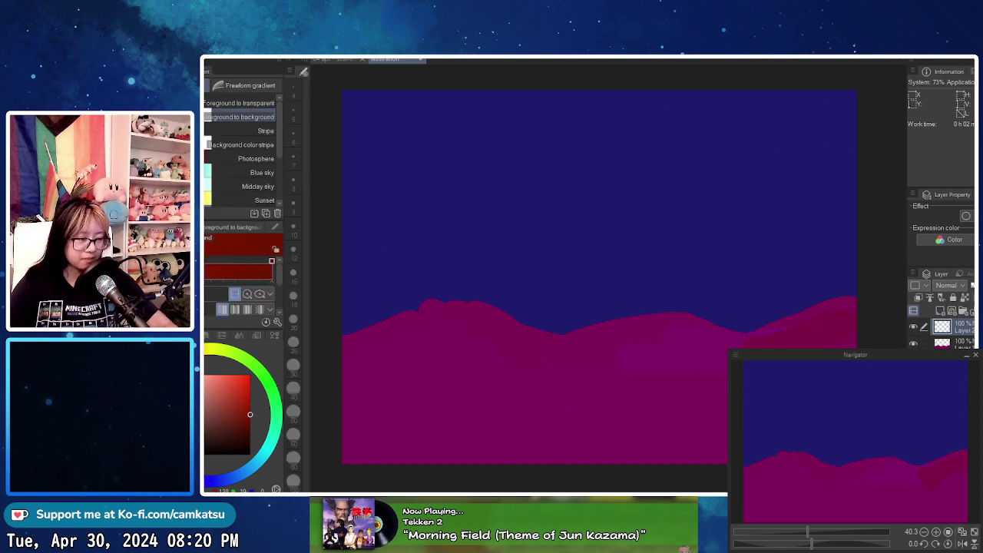
pyautogui.press('g')
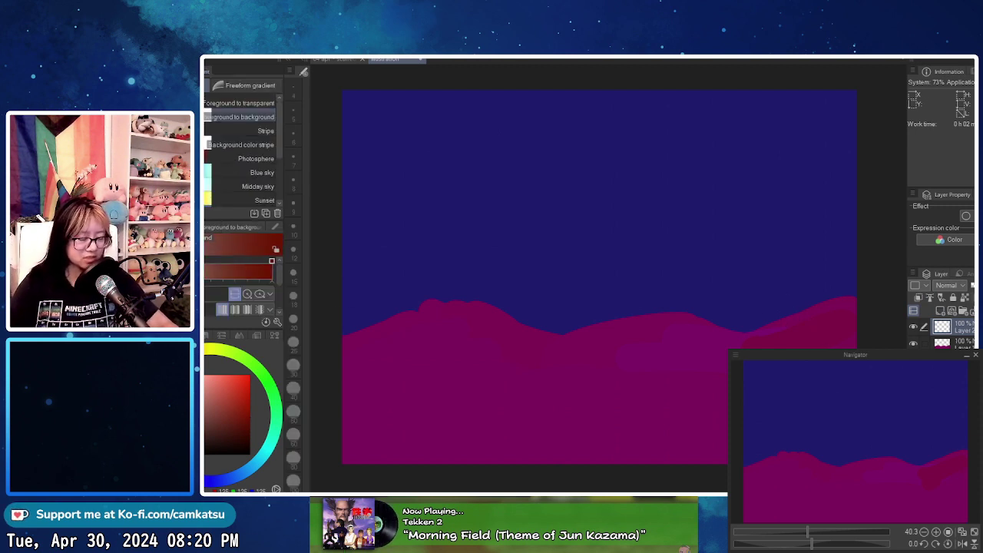
pyautogui.press('g')
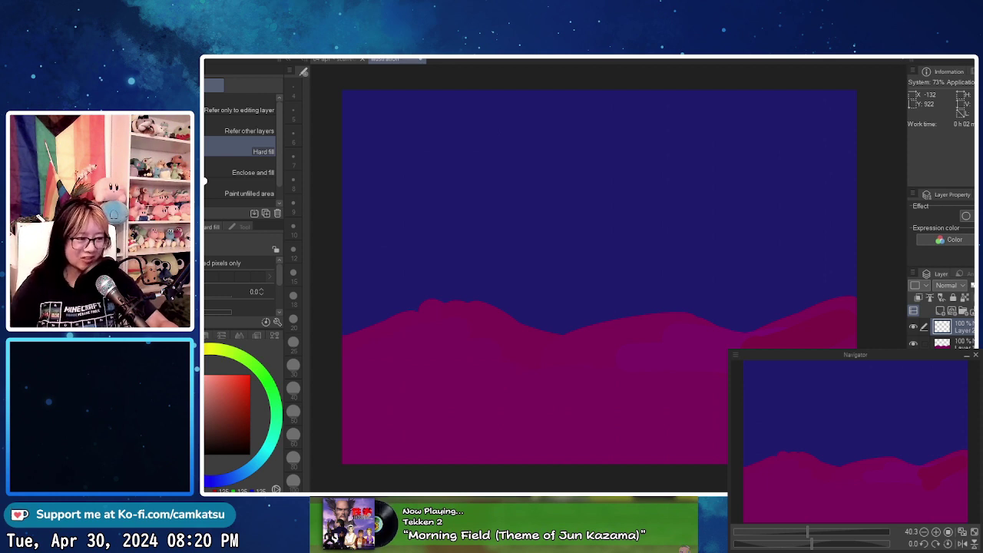
pyautogui.click(612, 241)
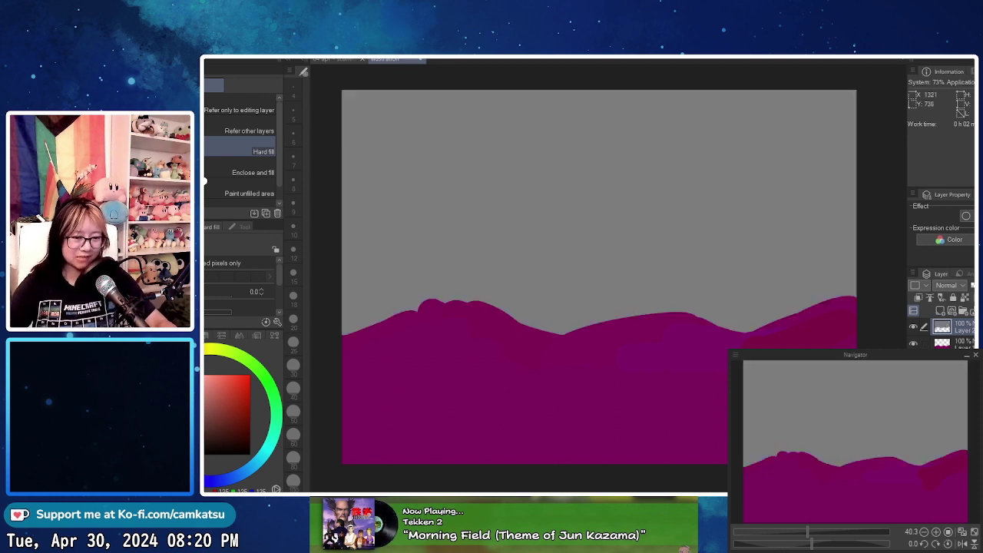
pyautogui.hotkey('ctrl', 'z')
pyautogui.click(240, 108)
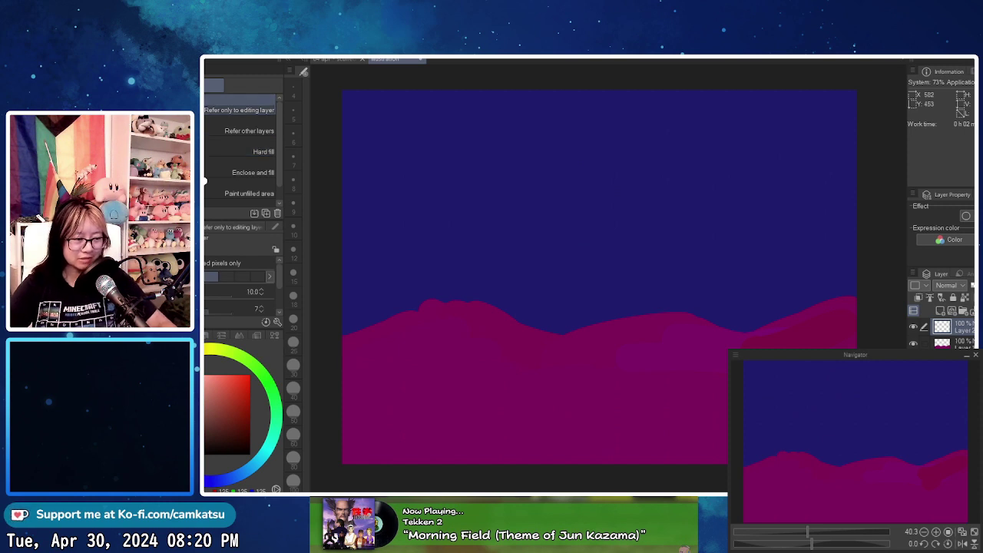
pyautogui.click(561, 224)
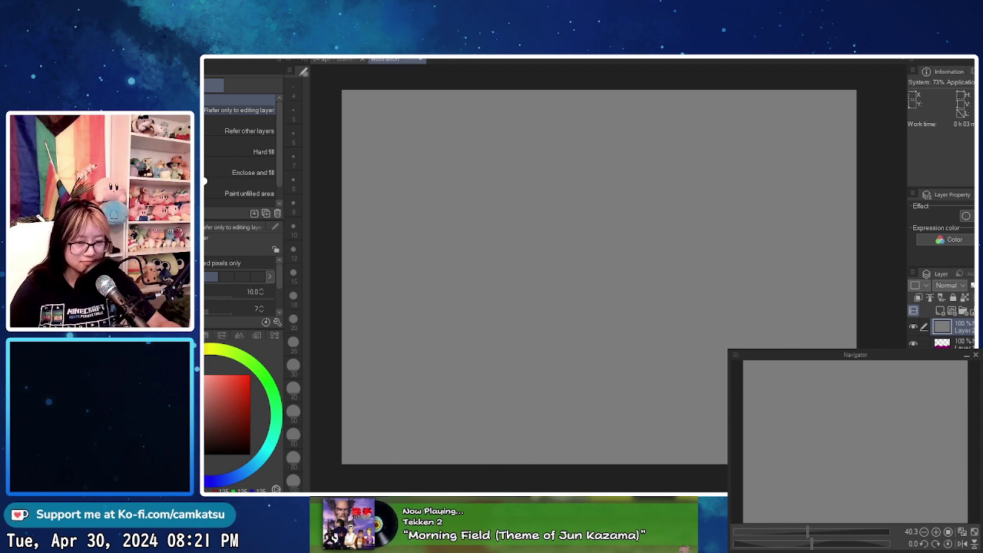
# - Set the gray layer's blending mode to Color, checking against the mode used in the finished glowing-star illustration
pyautogui.click(951, 285)
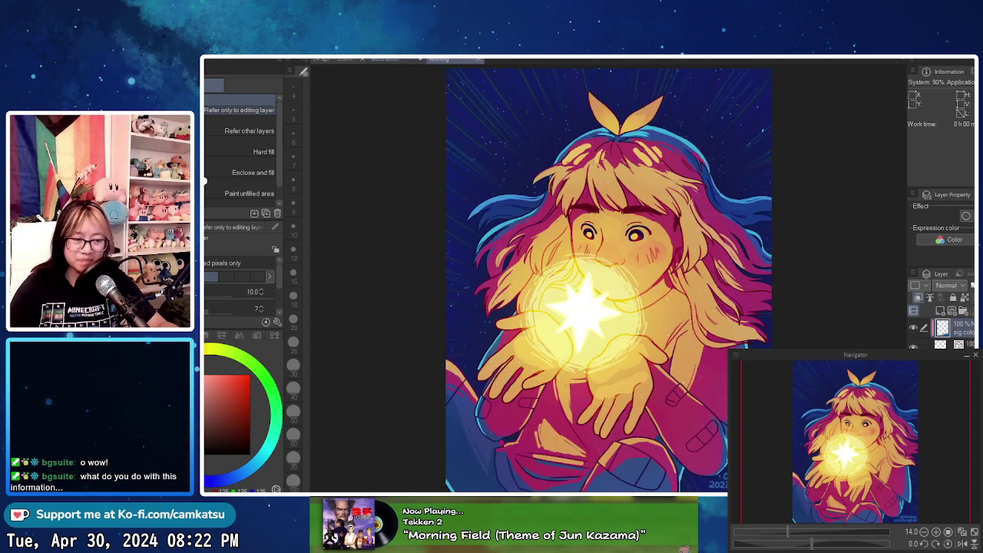
pyautogui.click(952, 399)
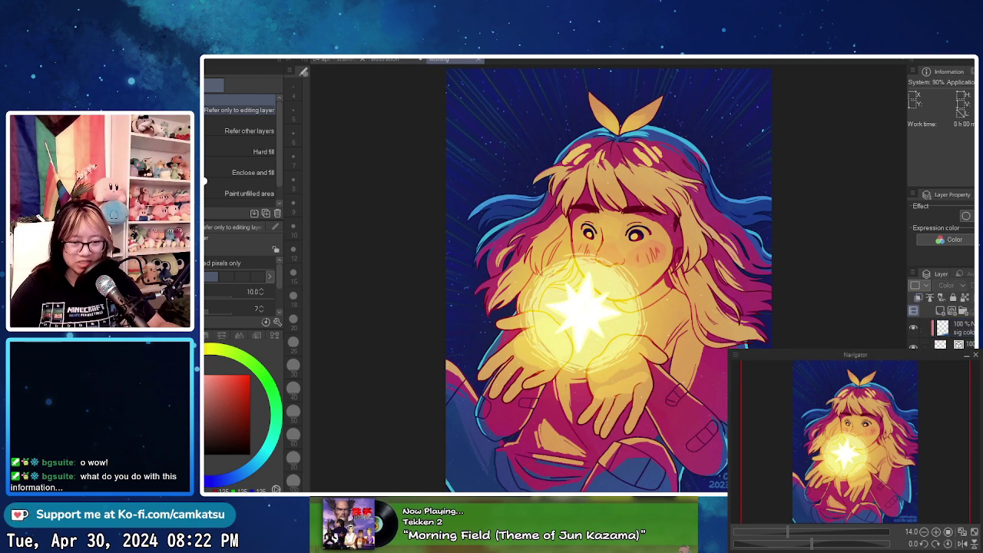
pyautogui.click(393, 60)
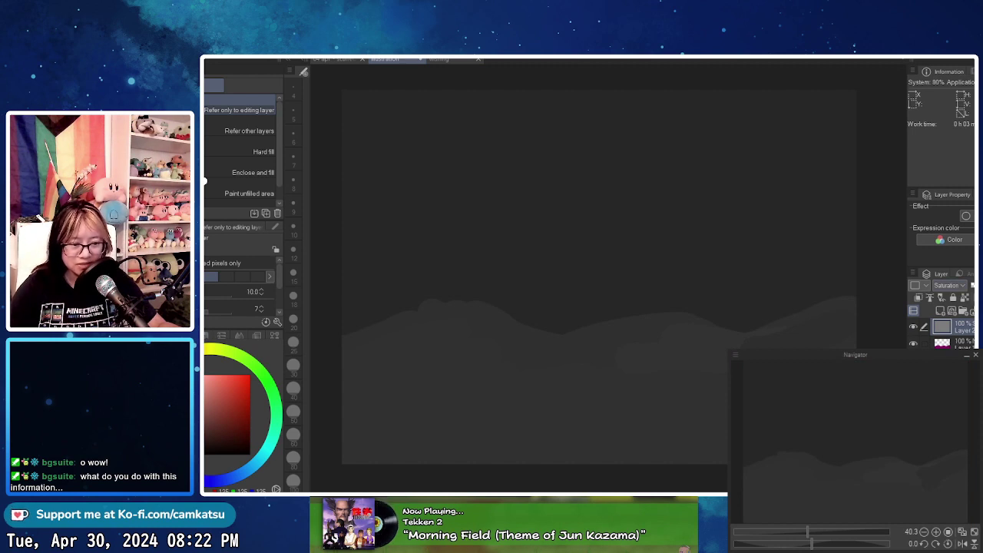
pyautogui.press('Down')
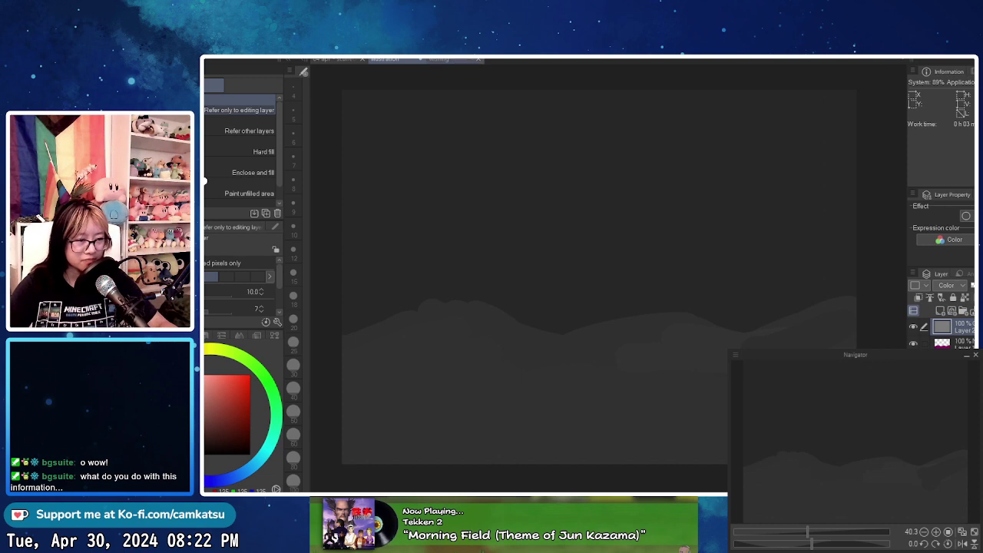
# - Examine the finished glowing-star illustration's colors and lighting, both as a whole and close up on the face and star
pyautogui.click(453, 60)
pyautogui.moveTo(726, 304); pyautogui.dragTo(698, 296)
pyautogui.scroll(-1, 698, 292)
pyautogui.moveTo(759, 309)
pyautogui.mouseDown()
pyautogui.moveTo(753, 329)
pyautogui.moveTo(761, 319)
pyautogui.moveTo(750, 317)
pyautogui.mouseUp()
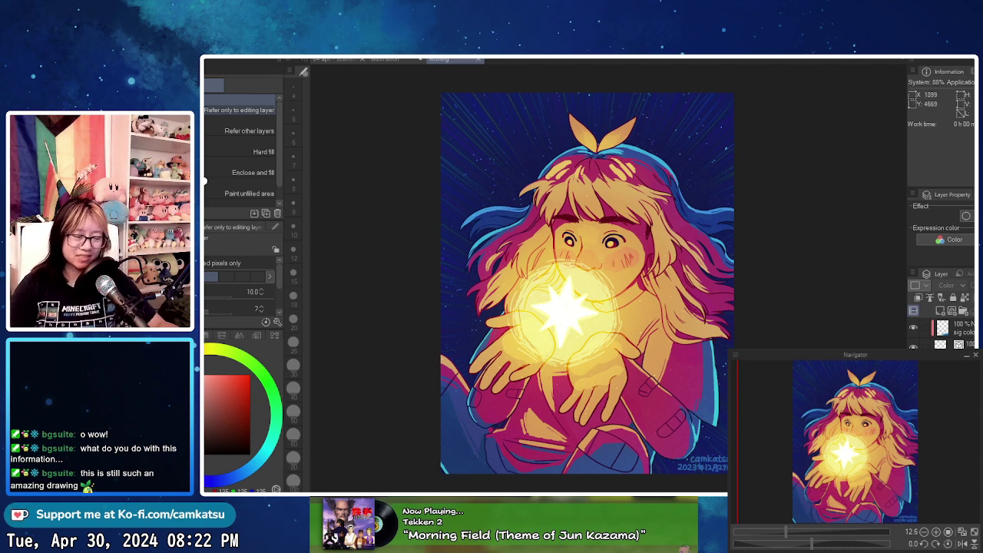
pyautogui.scroll(2, 558, 319)
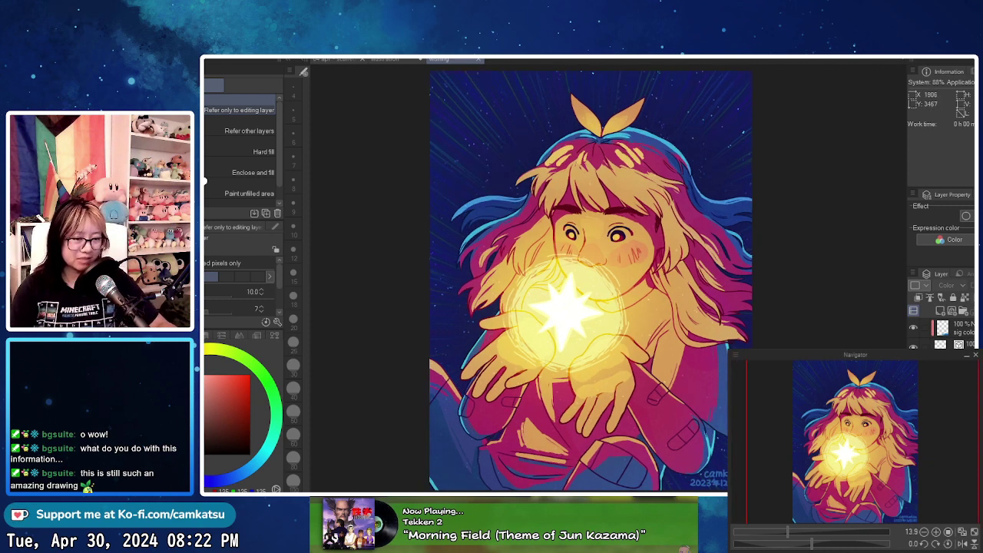
pyautogui.moveTo(542, 390); pyautogui.dragTo(505, 365)
pyautogui.scroll(-3, 564, 292)
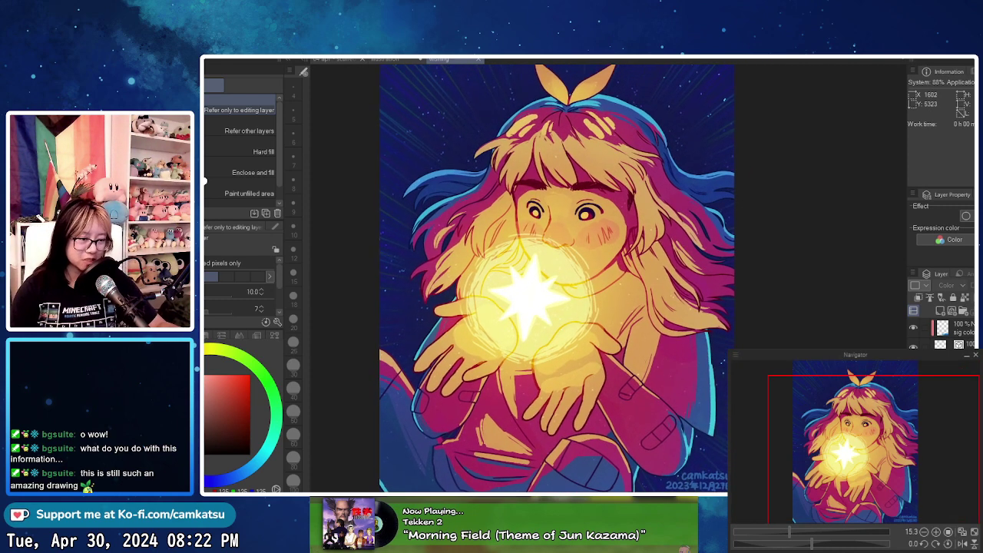
pyautogui.moveTo(506, 414); pyautogui.dragTo(469, 414)
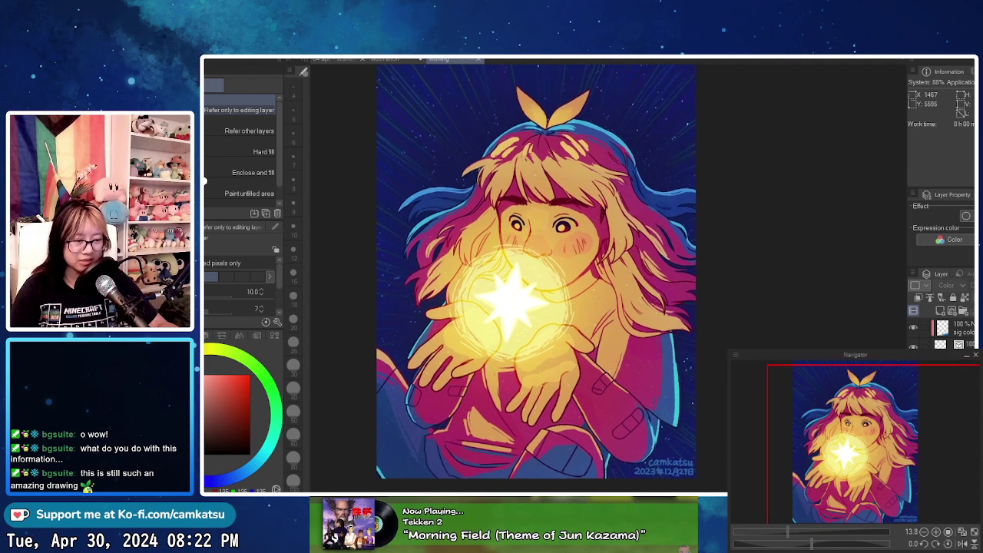
pyautogui.scroll(3, 645, 263)
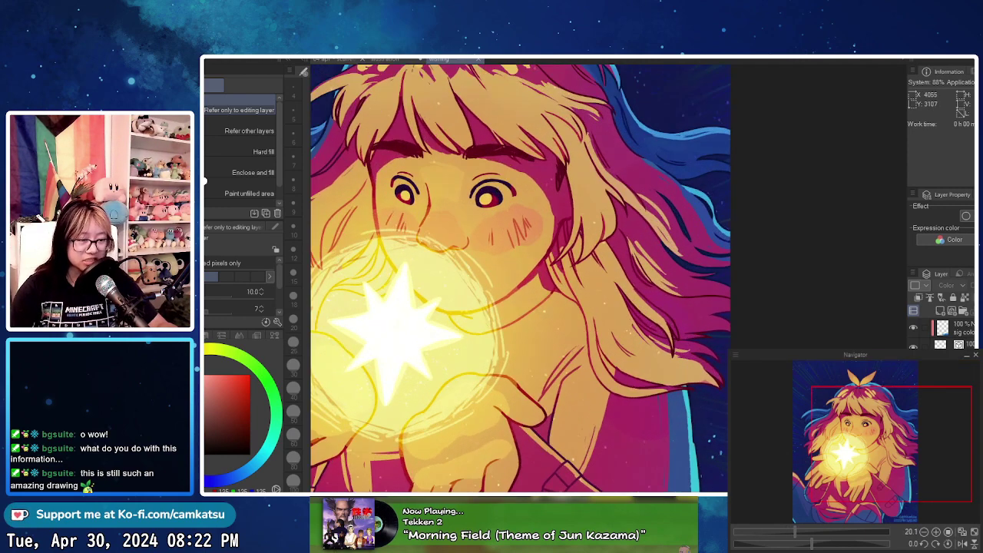
pyautogui.scroll(4, 645, 264)
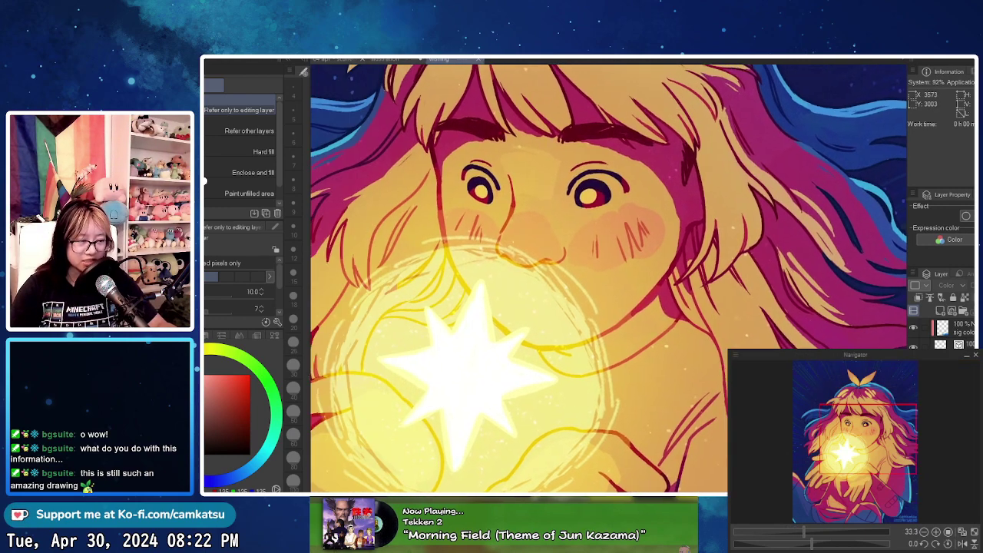
pyautogui.moveTo(608, 278)
pyautogui.mouseDown()
pyautogui.moveTo(593, 285)
pyautogui.moveTo(602, 273)
pyautogui.mouseUp()
pyautogui.scroll(-3, 645, 264)
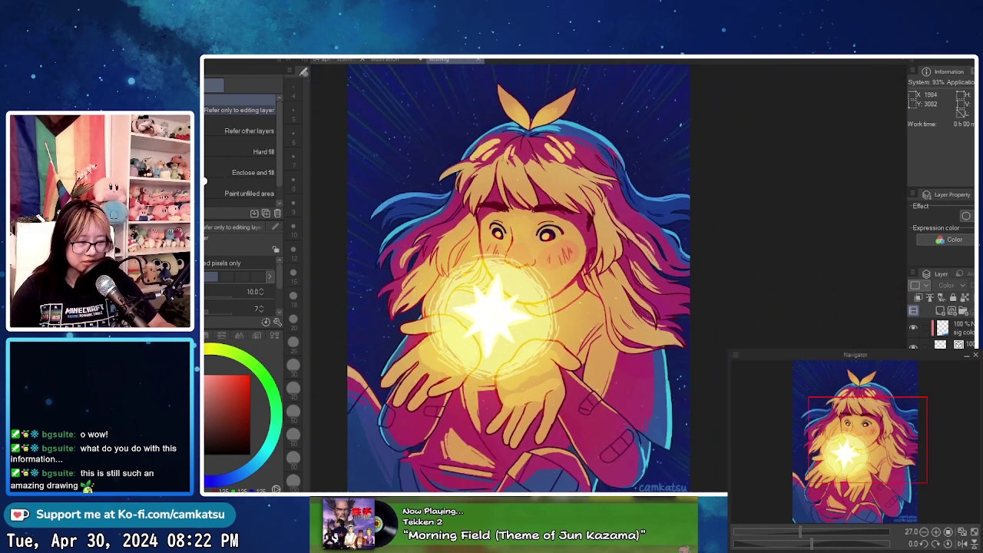
pyautogui.scroll(-2, 645, 264)
pyautogui.moveTo(537, 292); pyautogui.dragTo(581, 271)
pyautogui.moveTo(533, 292); pyautogui.dragTo(516, 302)
pyautogui.scroll(1, 513, 311)
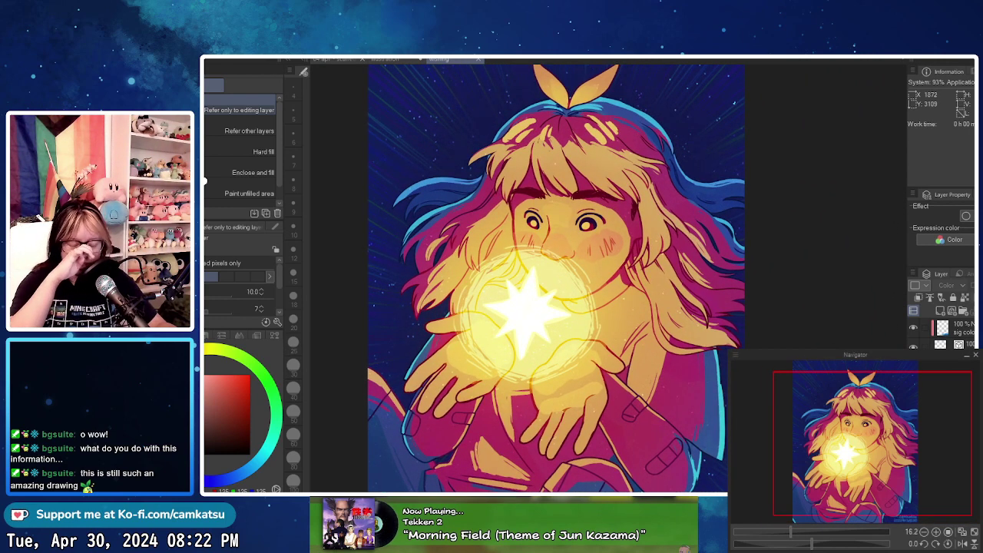
pyautogui.scroll(-2, 534, 269)
pyautogui.moveTo(529, 269); pyautogui.dragTo(532, 277)
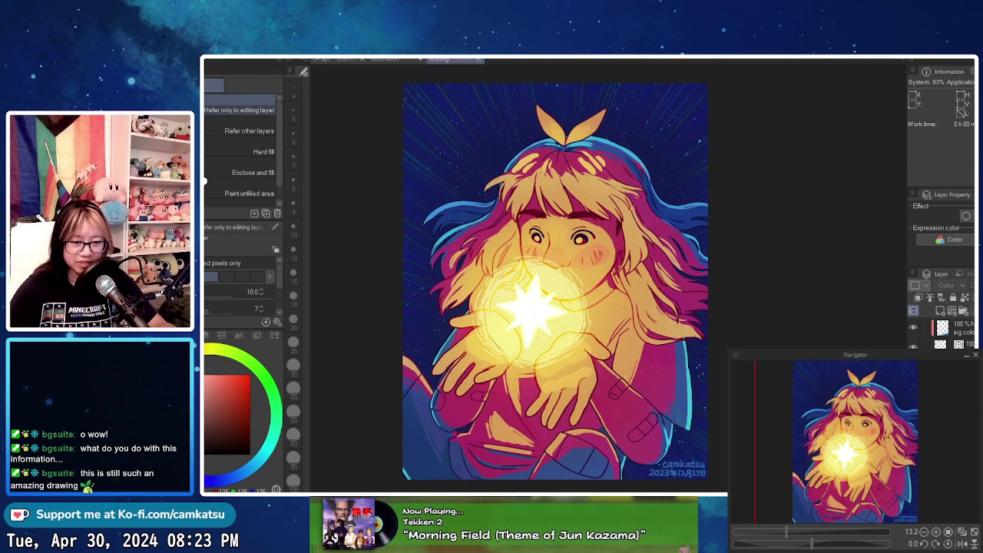
# - Move the BW check layer to the top of the glowing-star illustration's layer stack and make it visible
pyautogui.moveTo(956, 347); pyautogui.dragTo(956, 320)
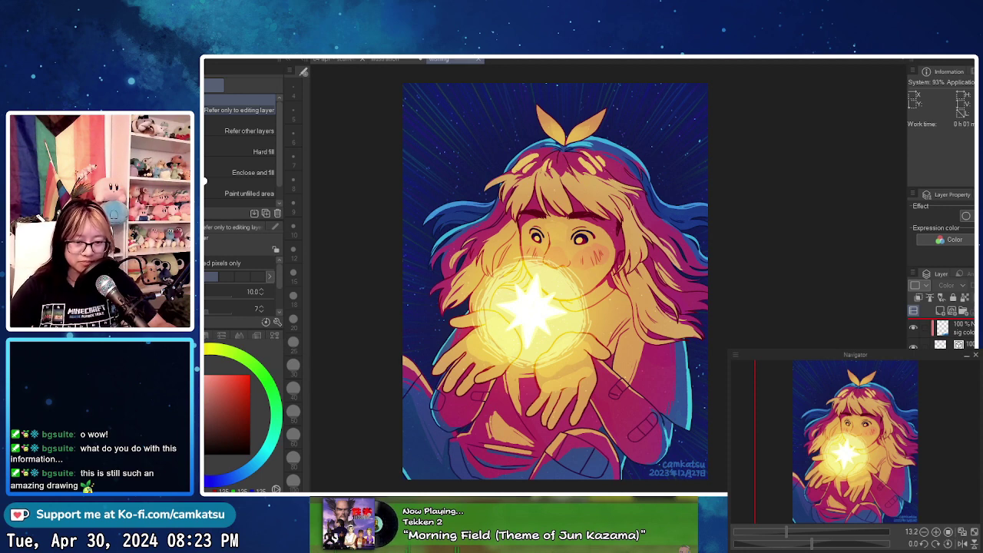
pyautogui.moveTo(955, 320); pyautogui.dragTo(956, 320)
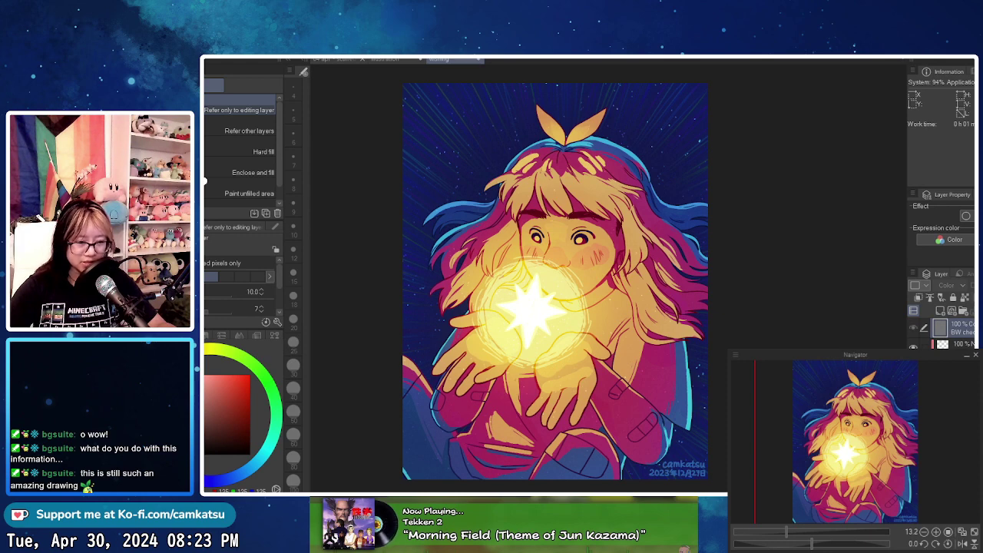
pyautogui.click(913, 328)
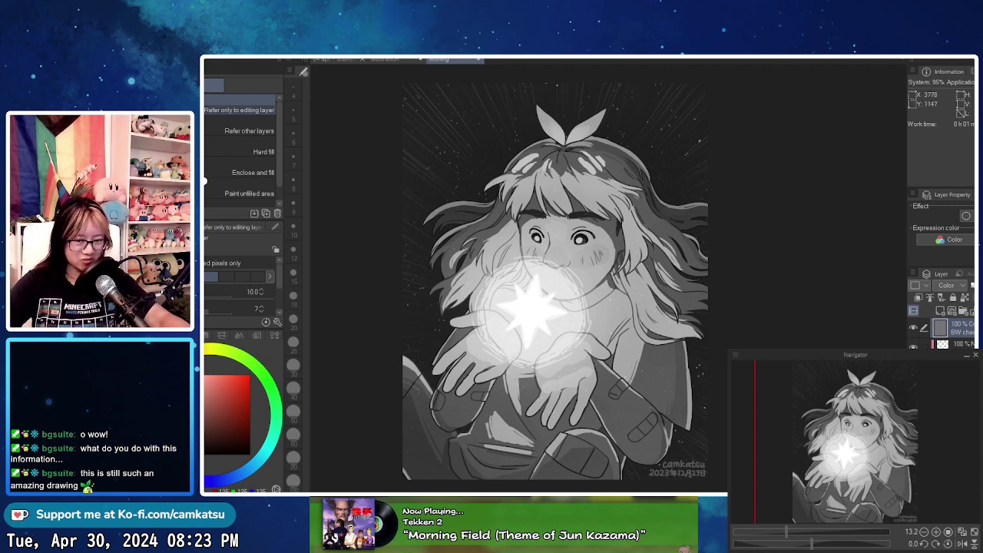
# - Compare the glowing-star illustration in full color and in grayscale using its BW check layer
pyautogui.click(913, 327)
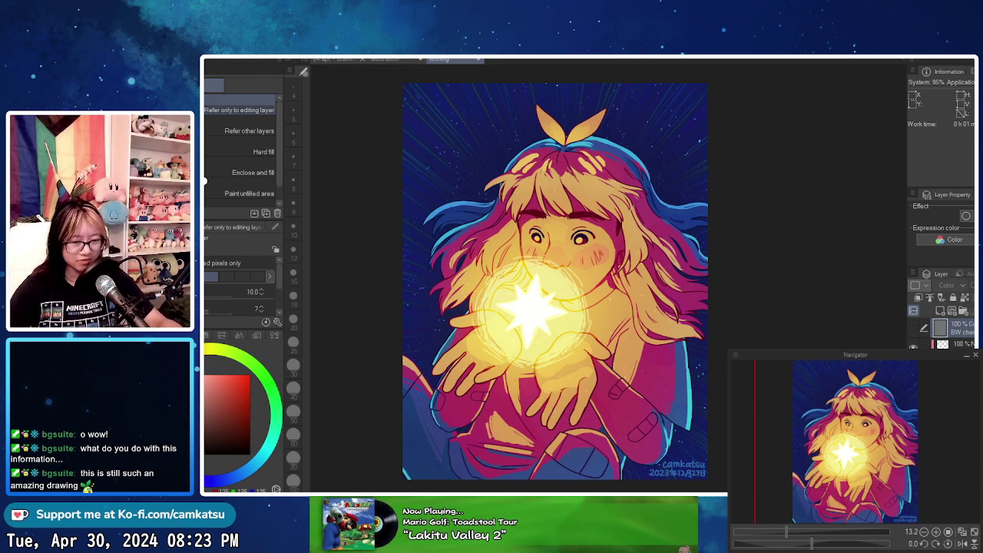
pyautogui.click(913, 328)
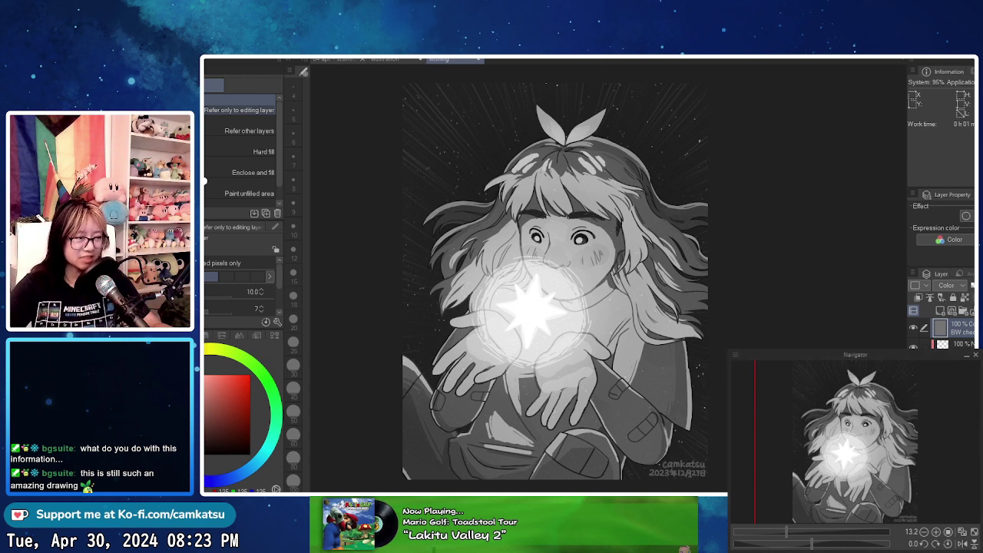
# - Switch to the skyward sword rainbow illustration and compare its color and grayscale versions using its value layer
pyautogui.hotkey('ctrl', 'shift', 'Tab')
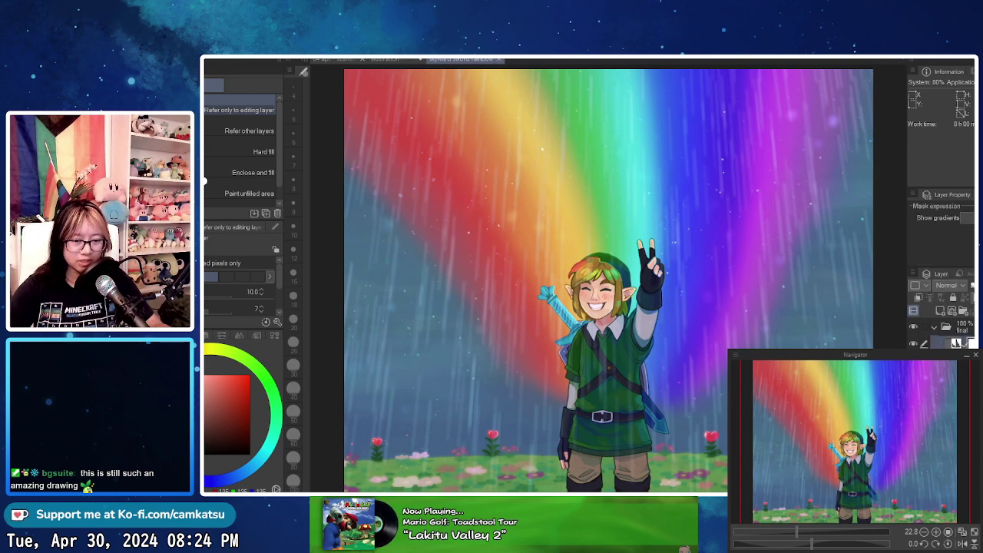
pyautogui.moveTo(952, 362); pyautogui.dragTo(952, 319)
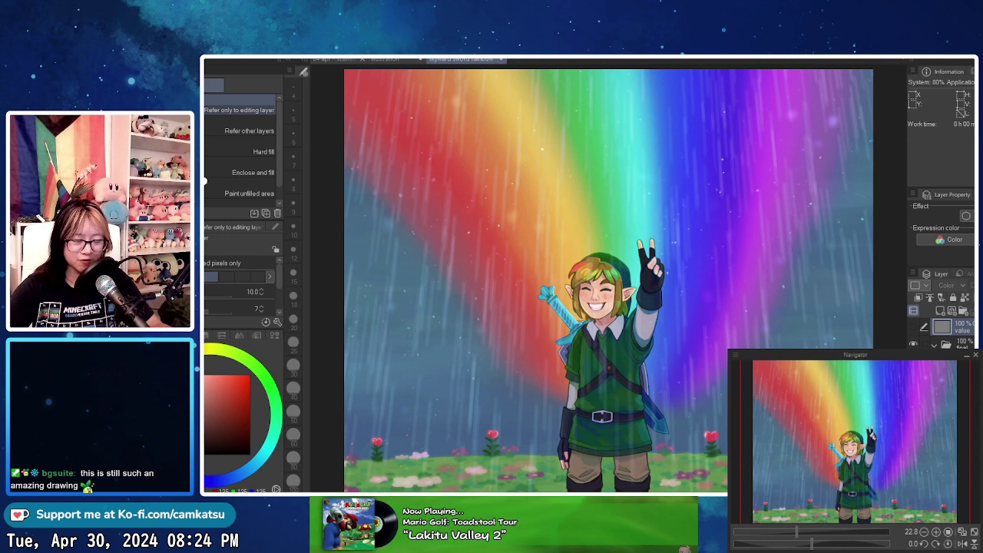
pyautogui.click(912, 327)
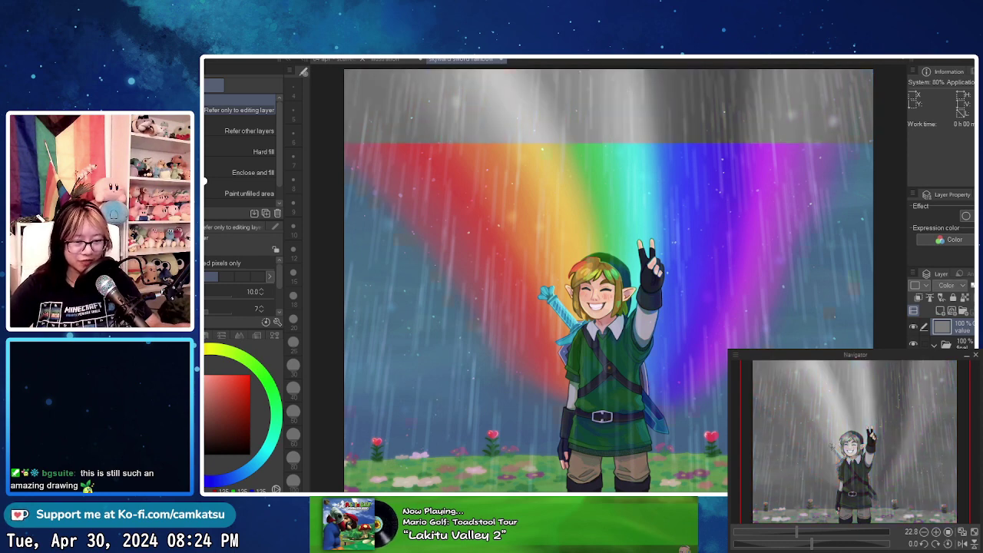
pyautogui.click(912, 327)
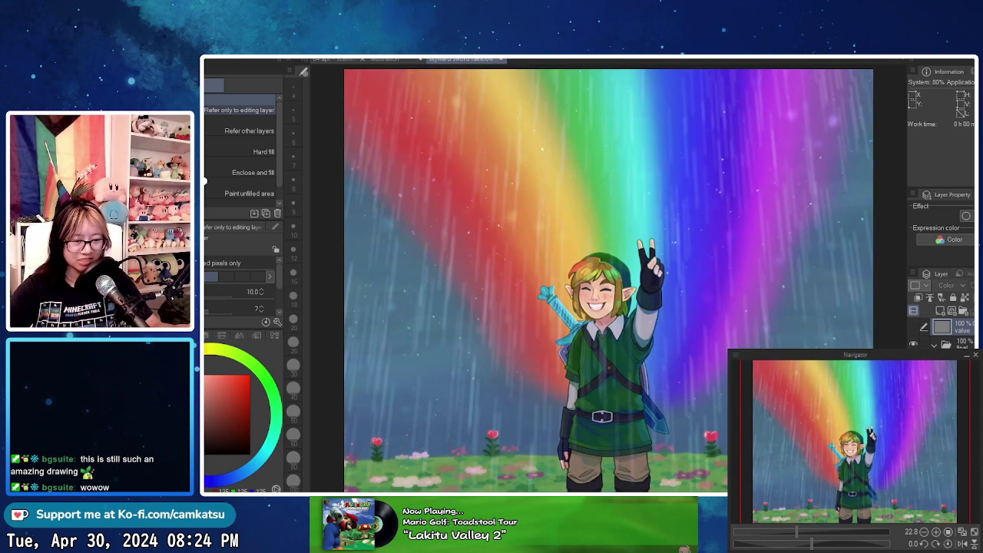
pyautogui.click(913, 327)
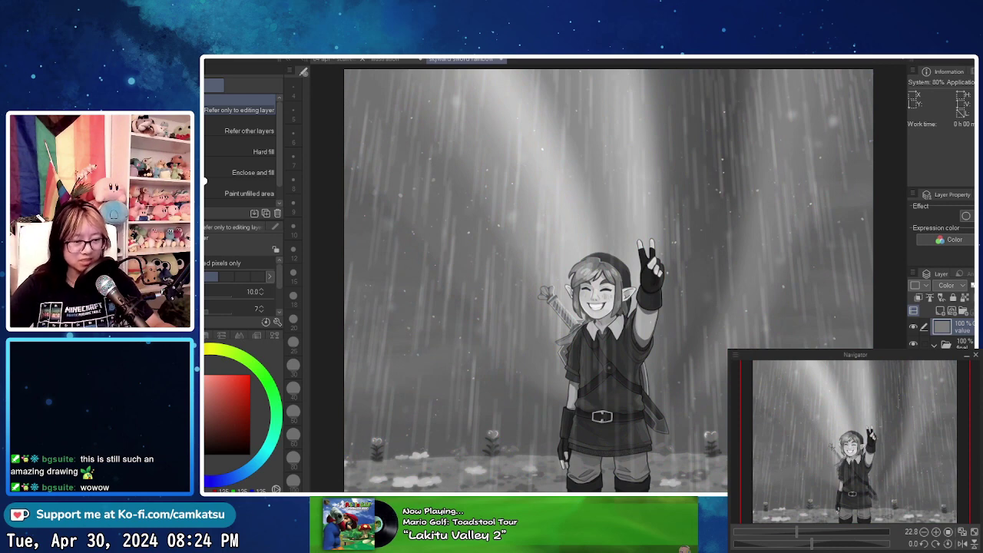
pyautogui.moveTo(677, 436)
pyautogui.mouseDown()
pyautogui.moveTo(654, 424)
pyautogui.moveTo(672, 430)
pyautogui.mouseUp()
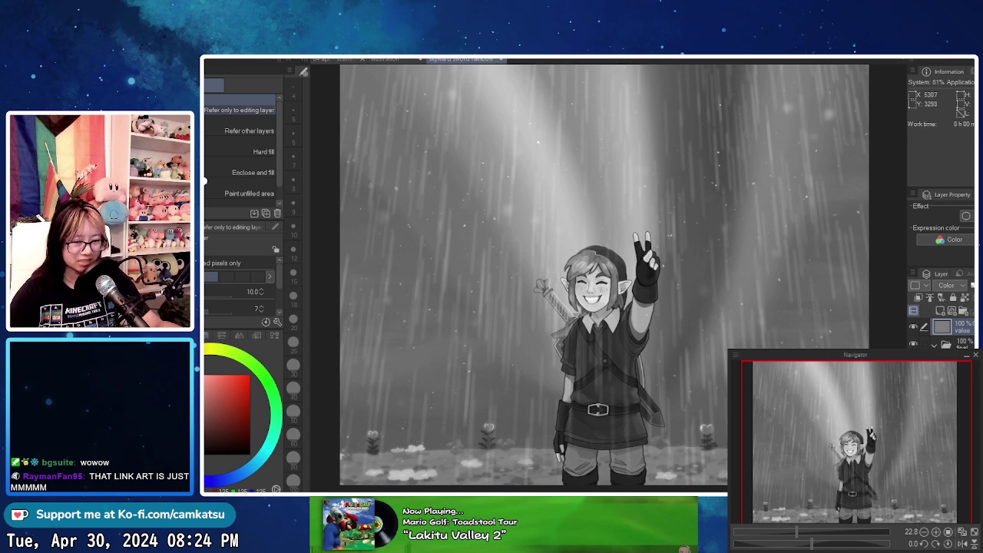
# - Examine the character against the rainbow in color and grayscale, closer up and as a whole, and leave the value layer hidden
pyautogui.click(913, 327)
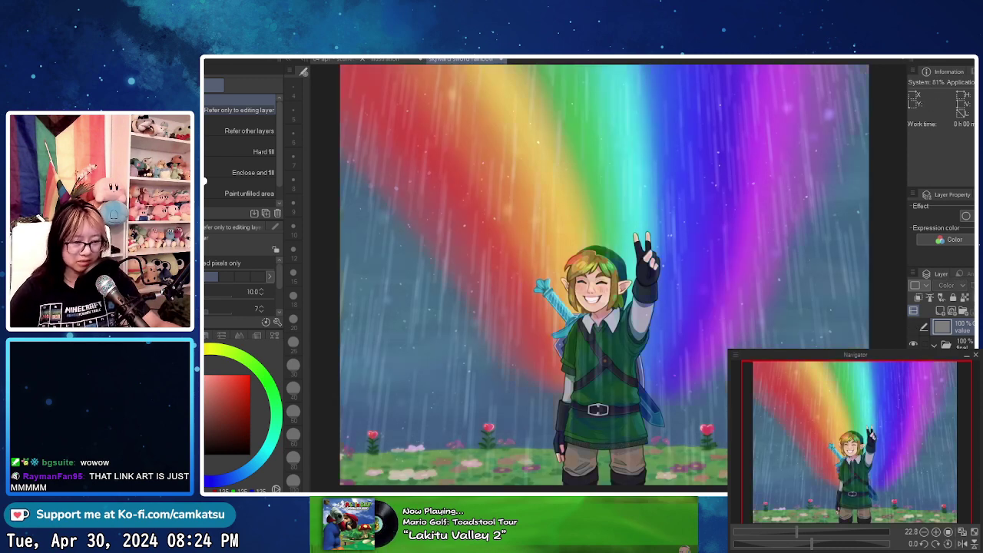
pyautogui.scroll(1, 593, 376)
pyautogui.scroll(1, 606, 376)
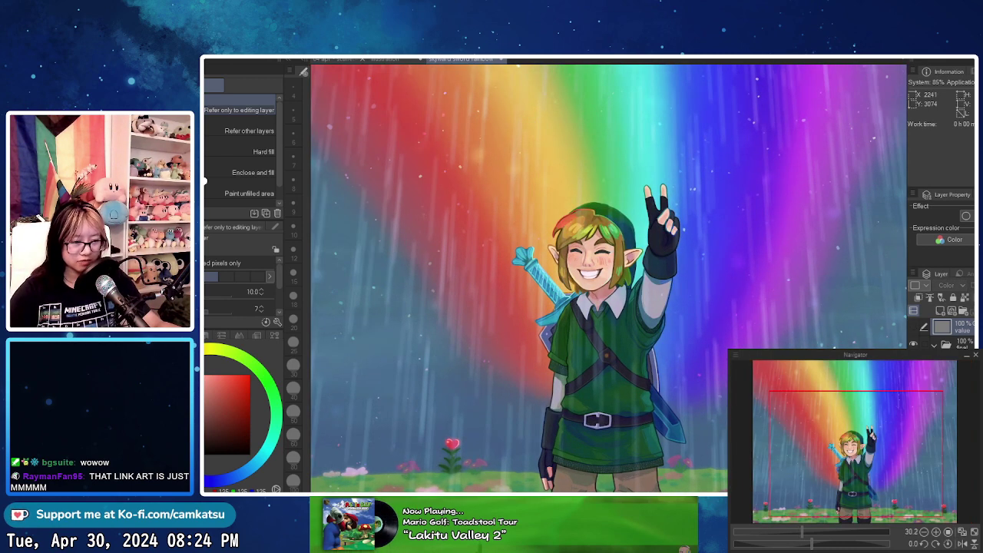
pyautogui.click(913, 327)
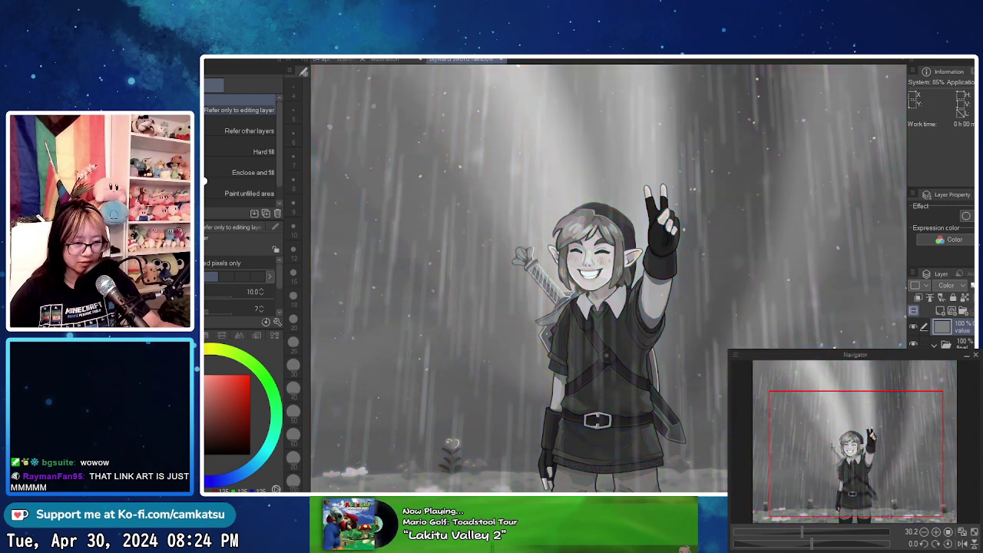
pyautogui.scroll(-3, 560, 406)
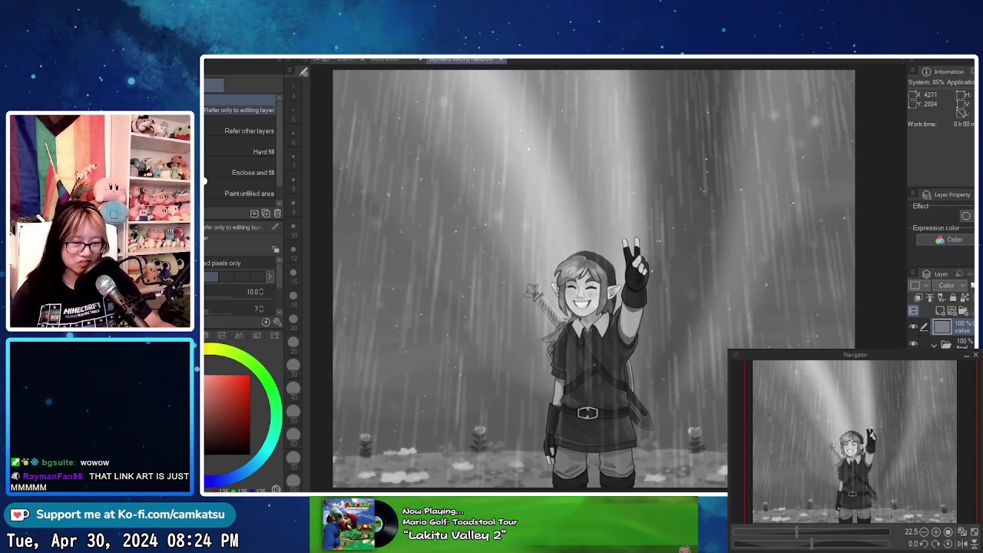
pyautogui.click(913, 327)
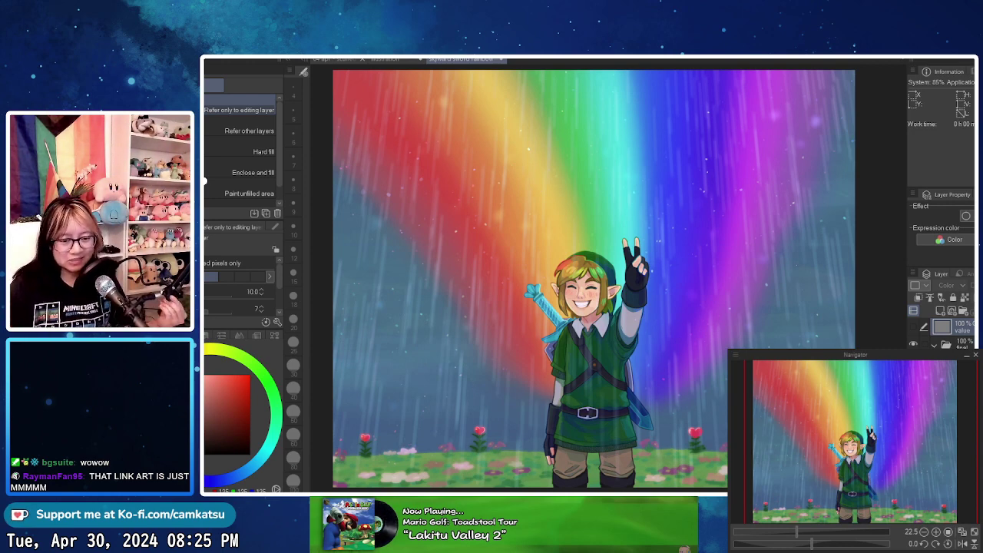
# - Compare the rainbow illustration's colors repeatedly with and without its brightening adjustment, leaving the brighter version shown
pyautogui.hotkey('ctrl', 'z')
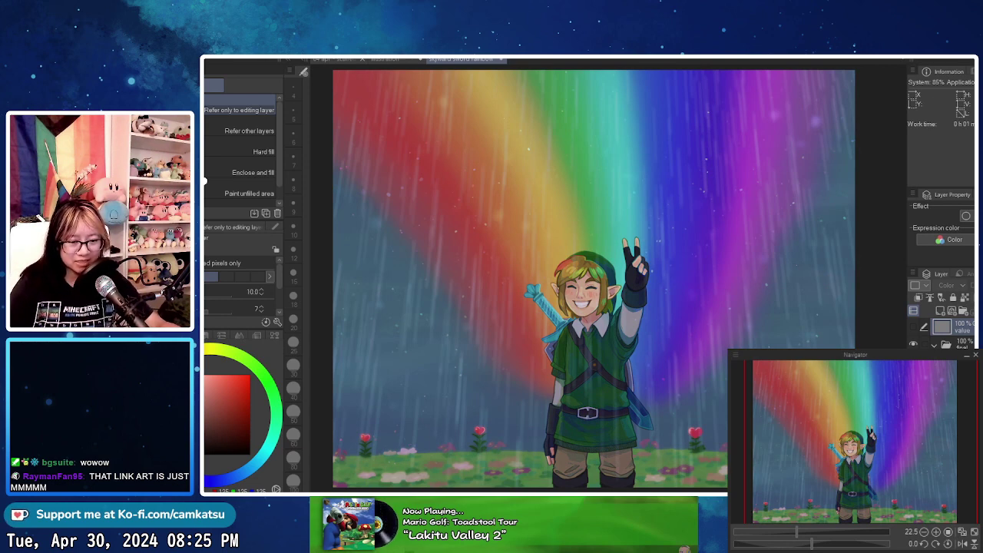
pyautogui.hotkey('ctrl', 'y')
pyautogui.hotkey('ctrl', 'z')
pyautogui.hotkey('ctrl', 'y')
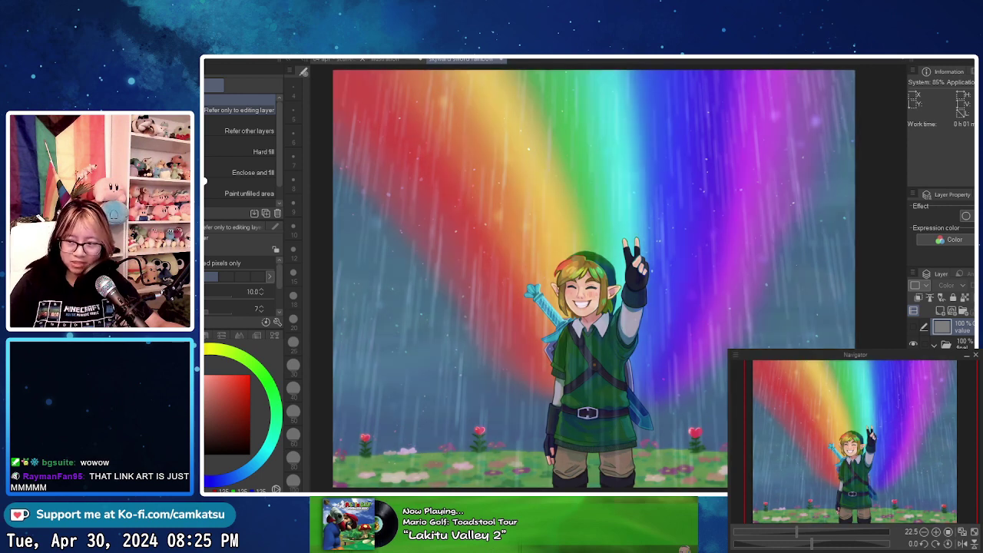
pyautogui.hotkey('ctrl', 'z')
pyautogui.hotkey('ctrl', 'y')
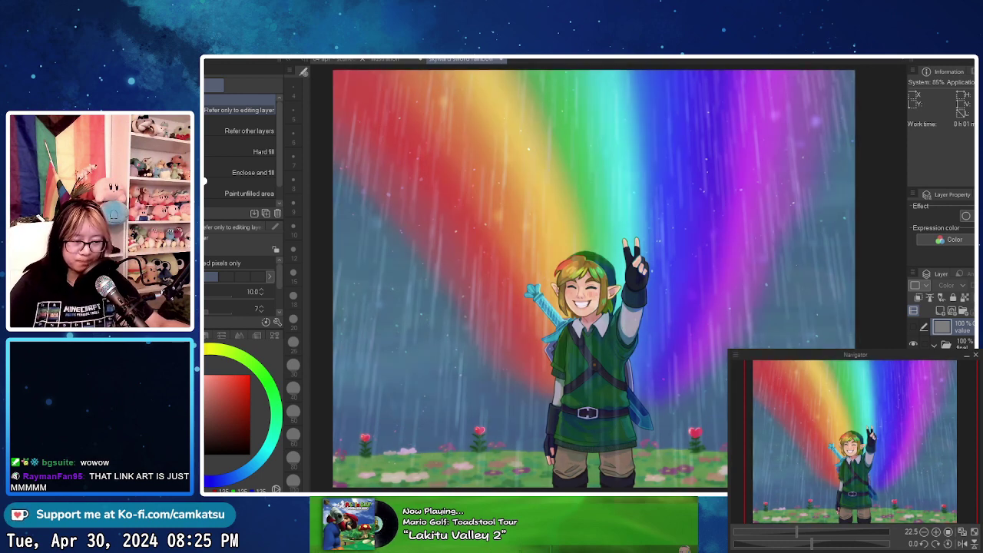
pyautogui.hotkey('ctrl', 'z')
pyautogui.hotkey('ctrl', 'y')
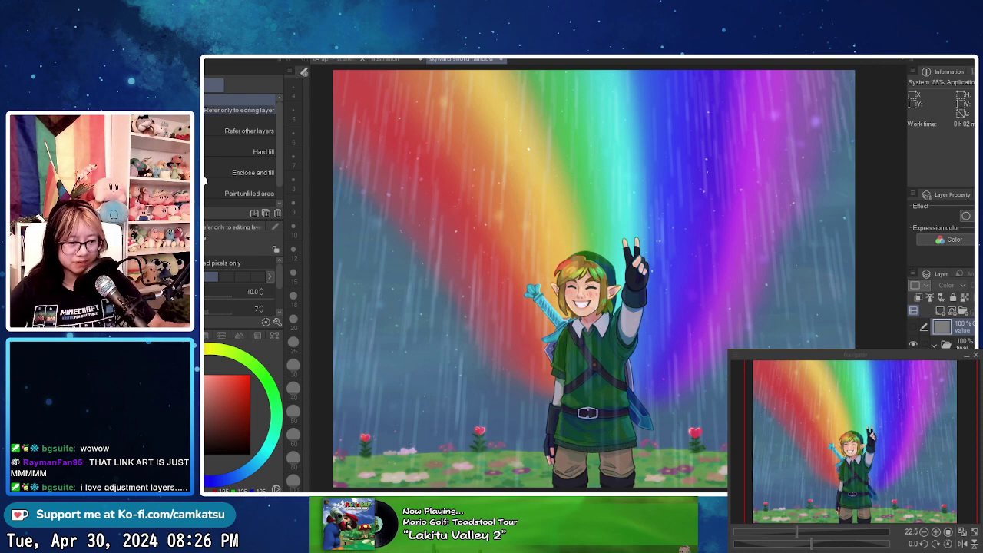
# - Close the rainbow illustration and clear the magenta hills from their layer in the navy illustration
pyautogui.hotkey('ctrl', 'w')
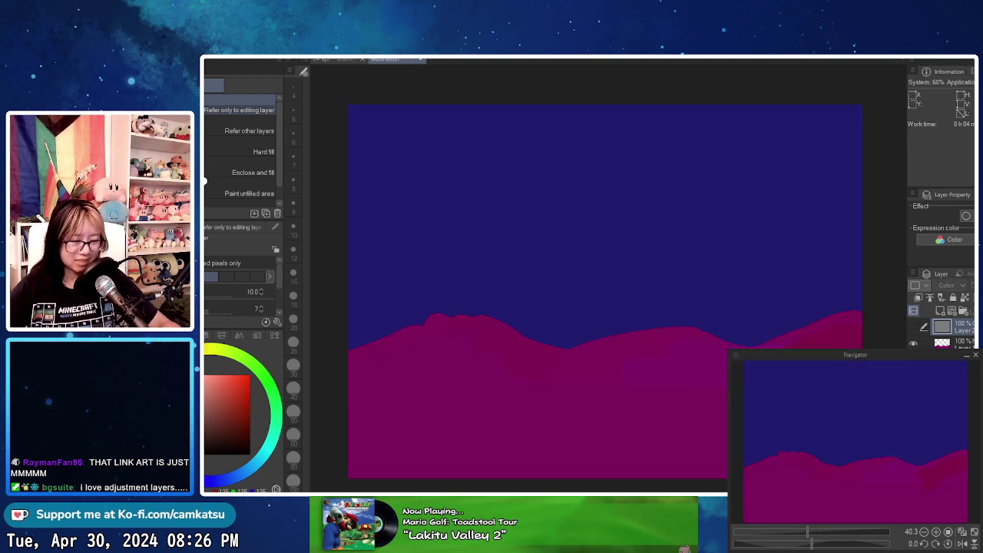
pyautogui.click(961, 343)
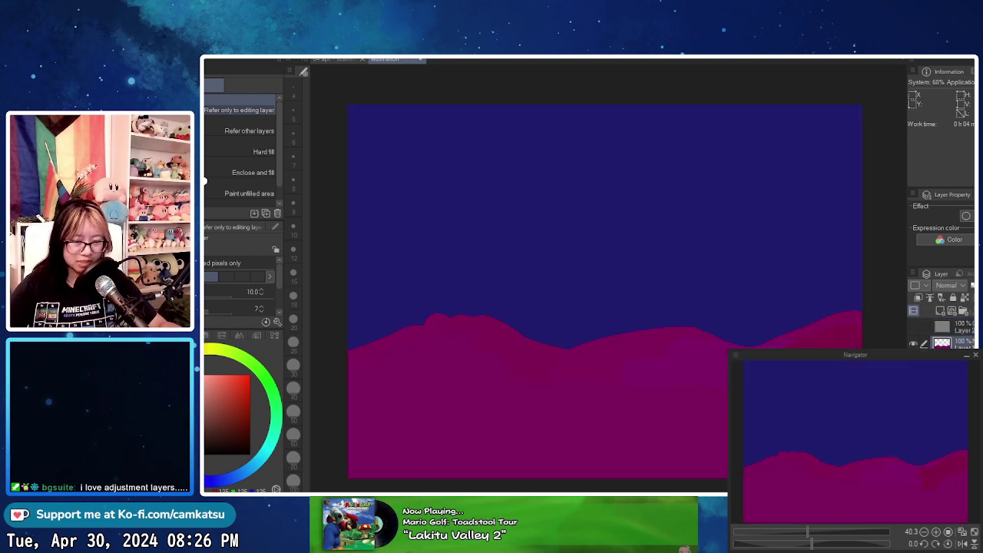
pyautogui.press('Delete')
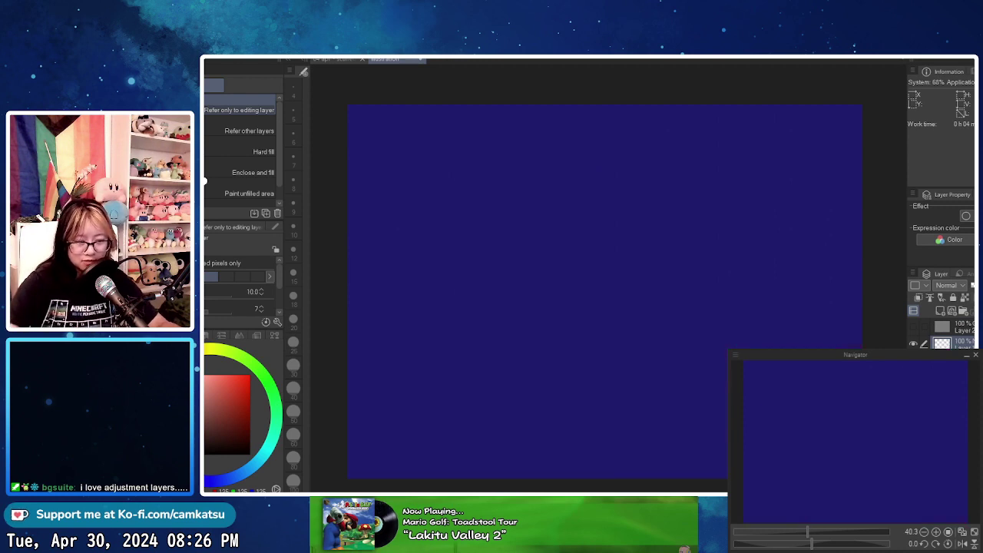
# - Rename the hidden gray layer as BW check
pyautogui.click(961, 327)
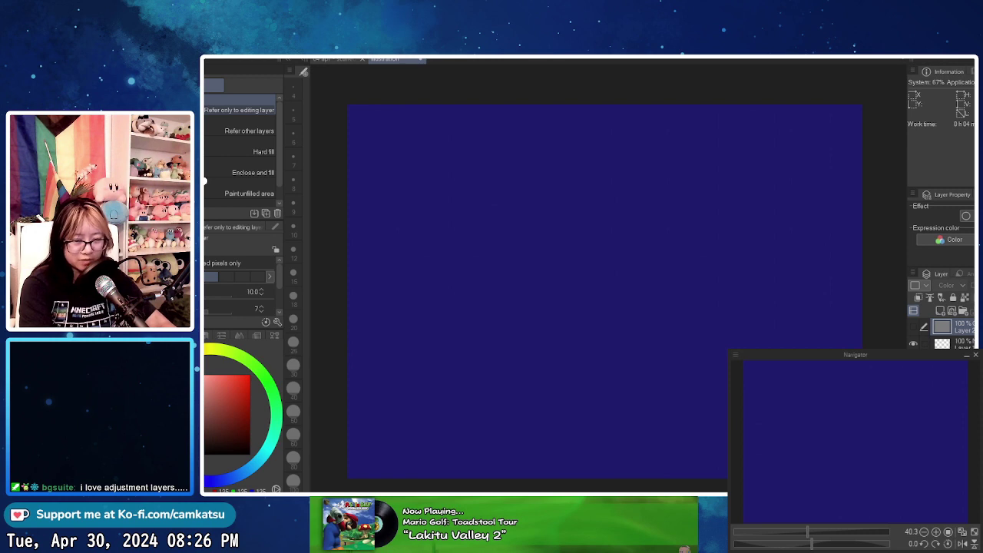
pyautogui.write('BW check')
pyautogui.press('Return')
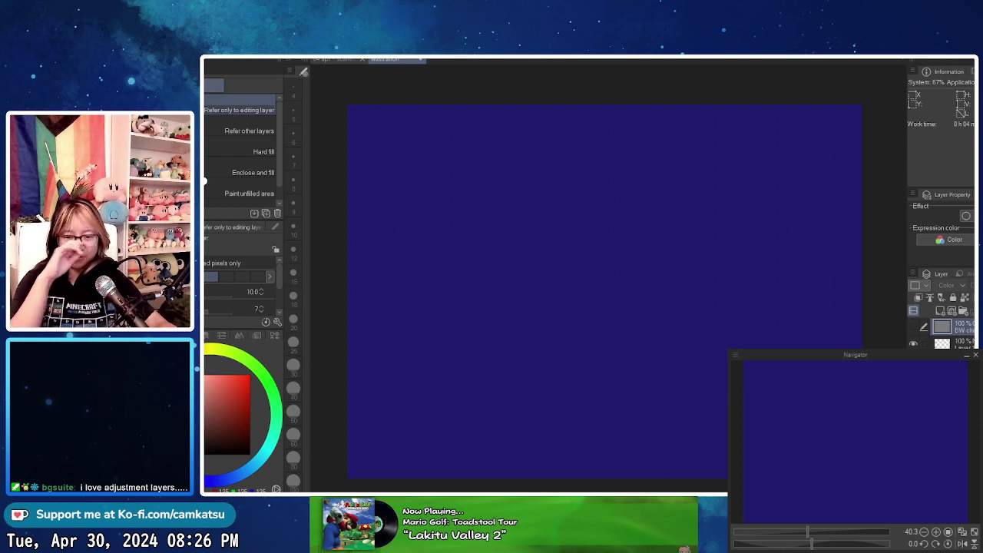
# - Set up the Felt pen hard edge at size 87.7 with a medium purple on the cleared layer below BW check
pyautogui.click(961, 344)
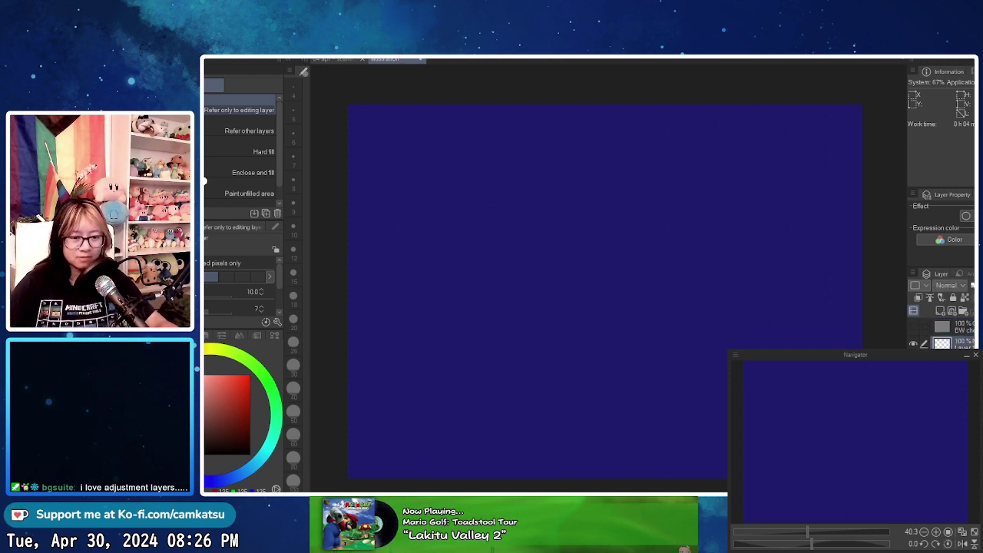
pyautogui.press('p')
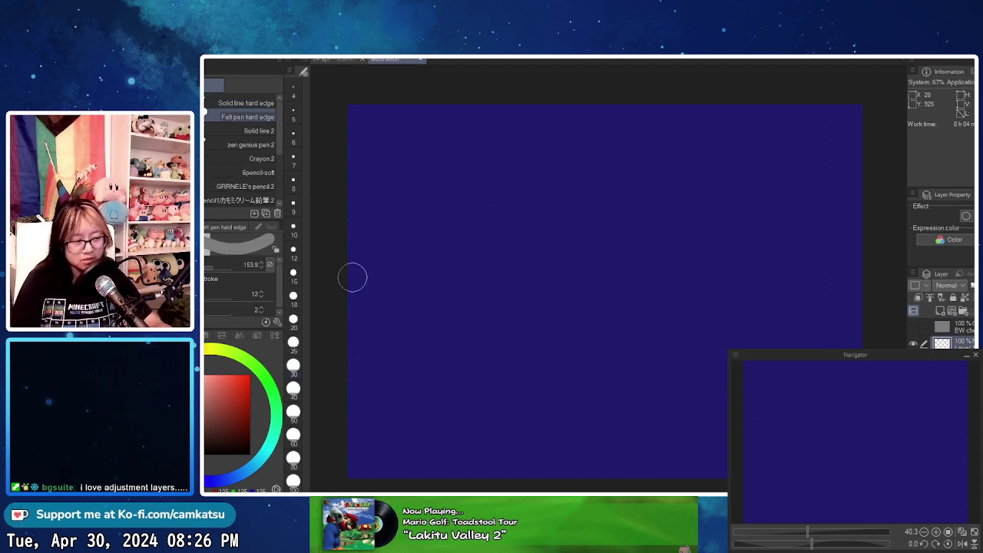
pyautogui.press('[')
pyautogui.press('[')
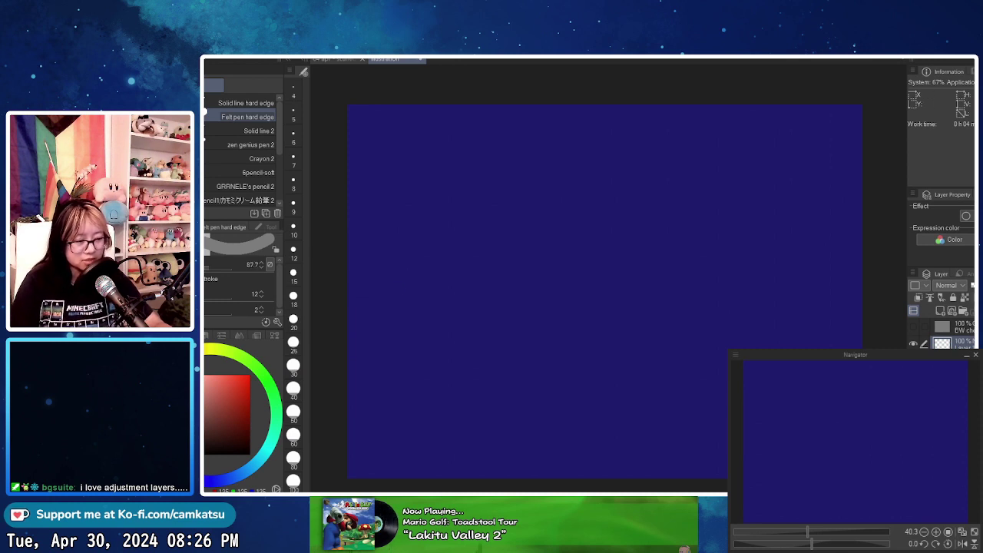
pyautogui.click(241, 474)
pyautogui.moveTo(240, 473); pyautogui.dragTo(178, 472)
pyautogui.click(230, 410)
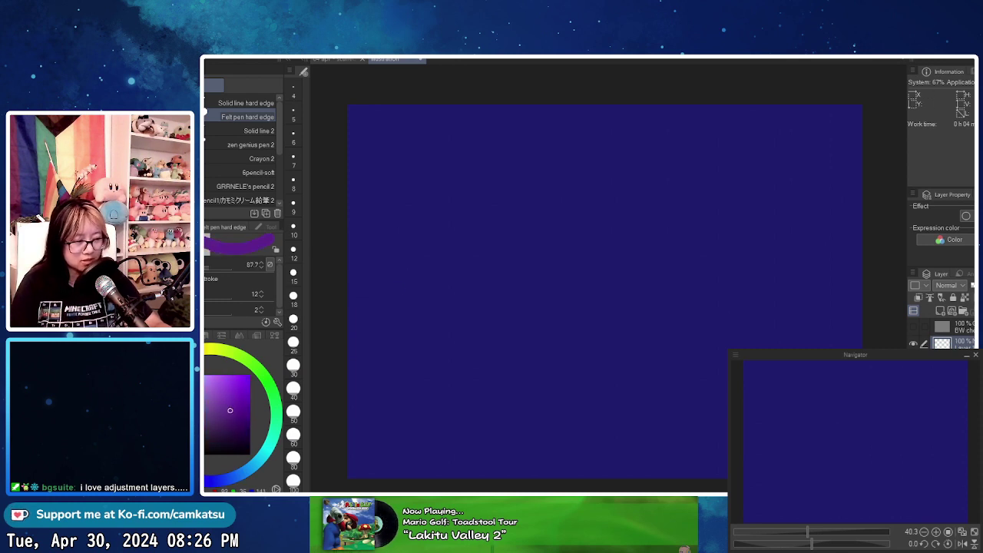
pyautogui.moveTo(229, 406); pyautogui.dragTo(229, 406)
pyautogui.click(231, 403)
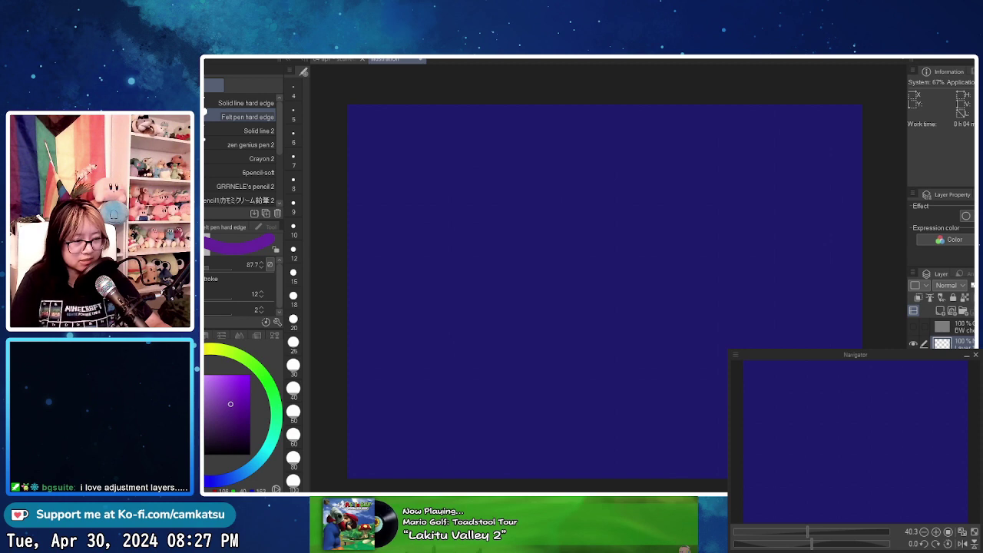
# - Test a thick purple stroke in the sky's upper-left area, undo it, and set the pen to a darker purple at size 18
pyautogui.moveTo(349, 223)
pyautogui.mouseDown()
pyautogui.moveTo(412, 150)
pyautogui.moveTo(390, 216)
pyautogui.mouseUp()
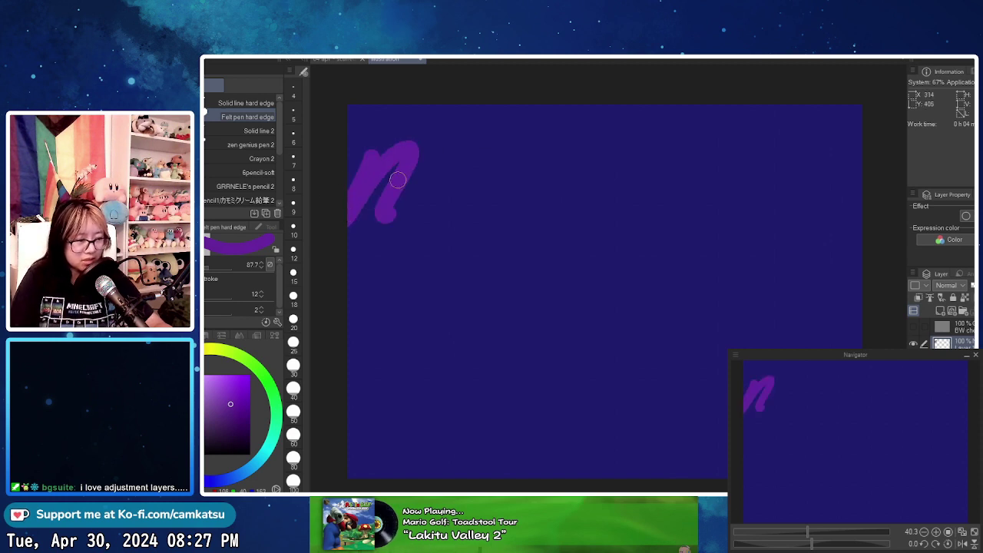
pyautogui.hotkey('ctrl', 'z')
pyautogui.moveTo(237, 406); pyautogui.dragTo(222, 414)
pyautogui.click(226, 425)
pyautogui.click(293, 296)
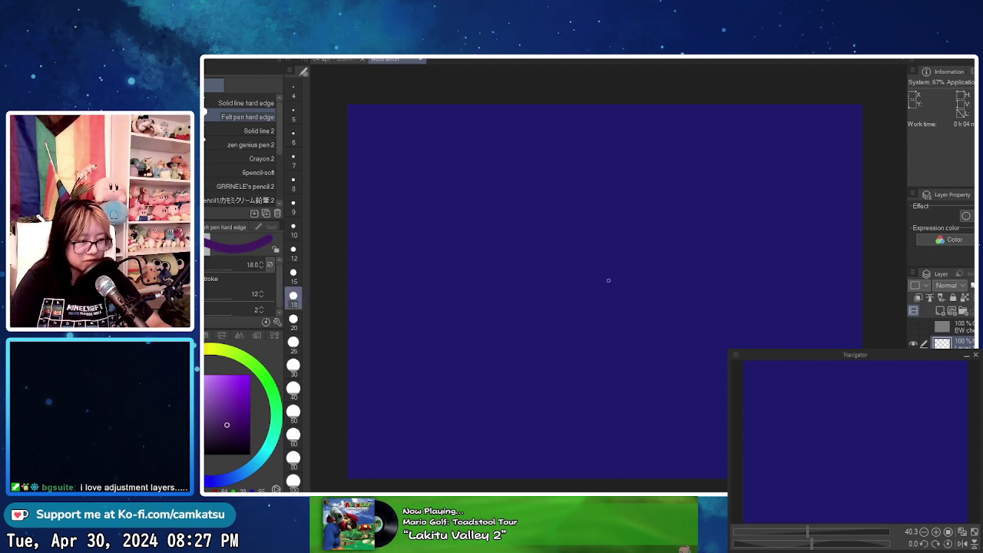
pyautogui.moveTo(231, 416); pyautogui.dragTo(234, 414)
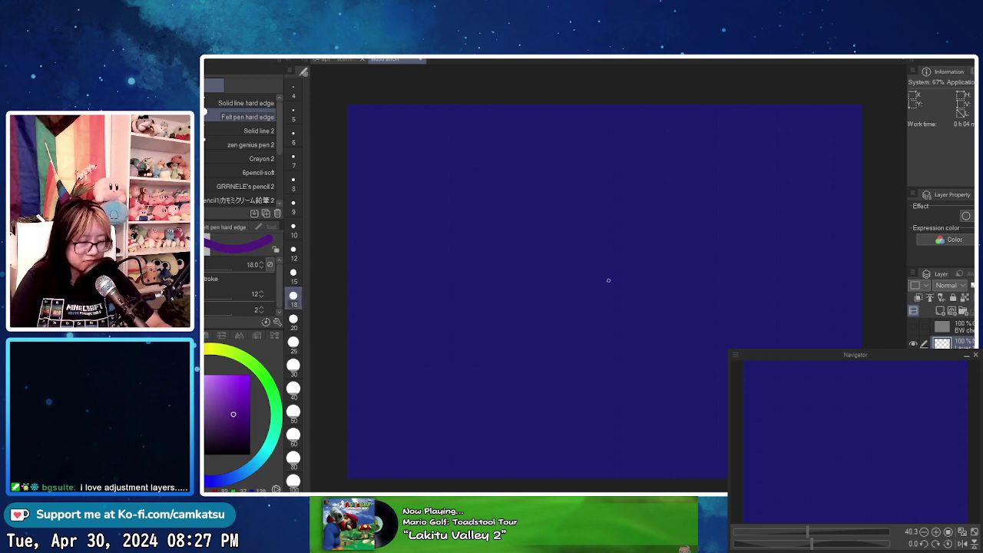
# - Try a thin purple scribble at size 18, then a broad purple band across the upper sky at size 159.8, undoing both
pyautogui.moveTo(353, 108)
pyautogui.mouseDown()
pyautogui.moveTo(383, 190)
pyautogui.moveTo(401, 188)
pyautogui.moveTo(408, 117)
pyautogui.moveTo(431, 131)
pyautogui.moveTo(463, 198)
pyautogui.mouseUp()
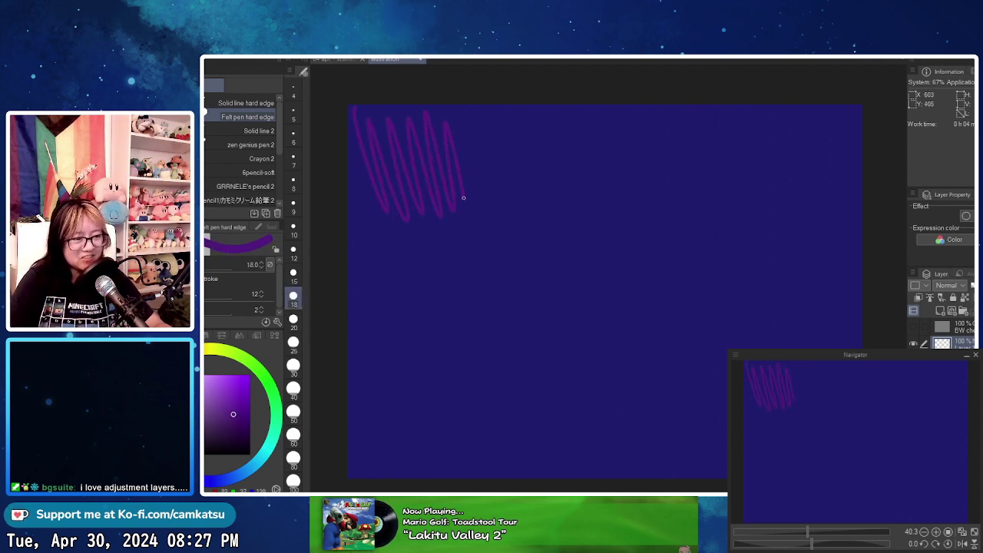
pyautogui.hotkey('ctrl', 'z')
pyautogui.click(293, 390)
pyautogui.click(294, 414)
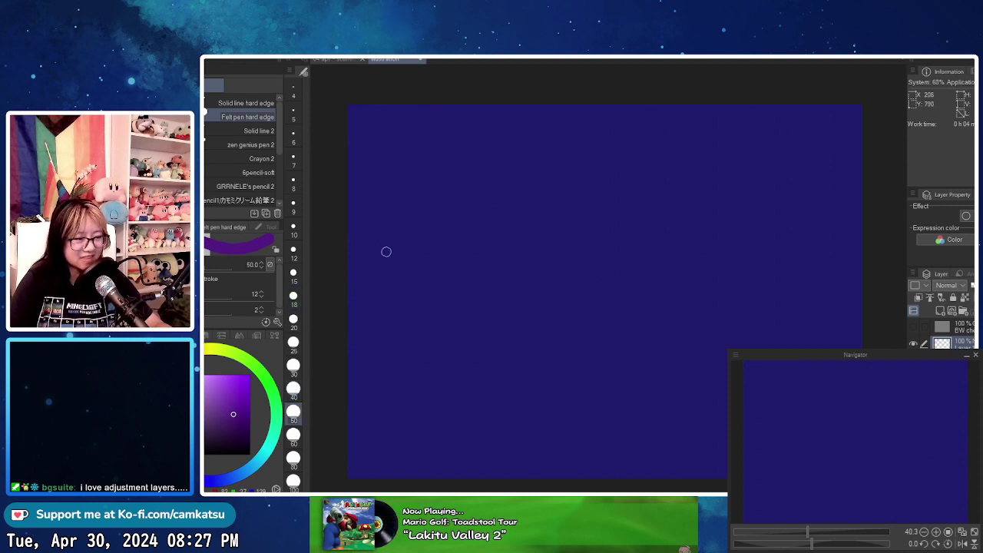
pyautogui.moveTo(377, 179); pyautogui.dragTo(392, 179)
pyautogui.moveTo(350, 215)
pyautogui.mouseDown()
pyautogui.moveTo(385, 176)
pyautogui.moveTo(413, 199)
pyautogui.moveTo(497, 177)
pyautogui.moveTo(417, 262)
pyautogui.mouseUp()
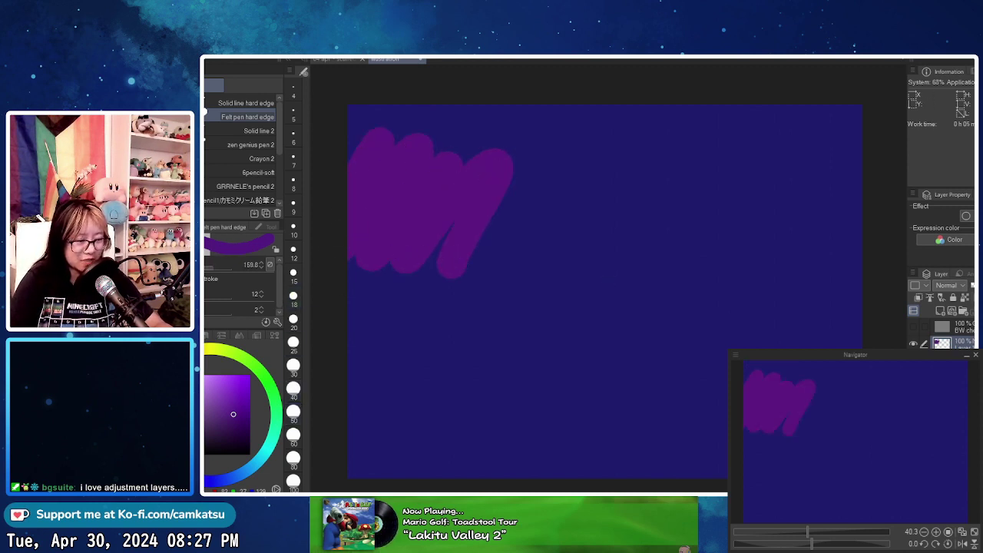
pyautogui.moveTo(541, 149)
pyautogui.mouseDown()
pyautogui.moveTo(491, 260)
pyautogui.moveTo(641, 171)
pyautogui.moveTo(649, 251)
pyautogui.moveTo(761, 193)
pyautogui.moveTo(808, 189)
pyautogui.mouseUp()
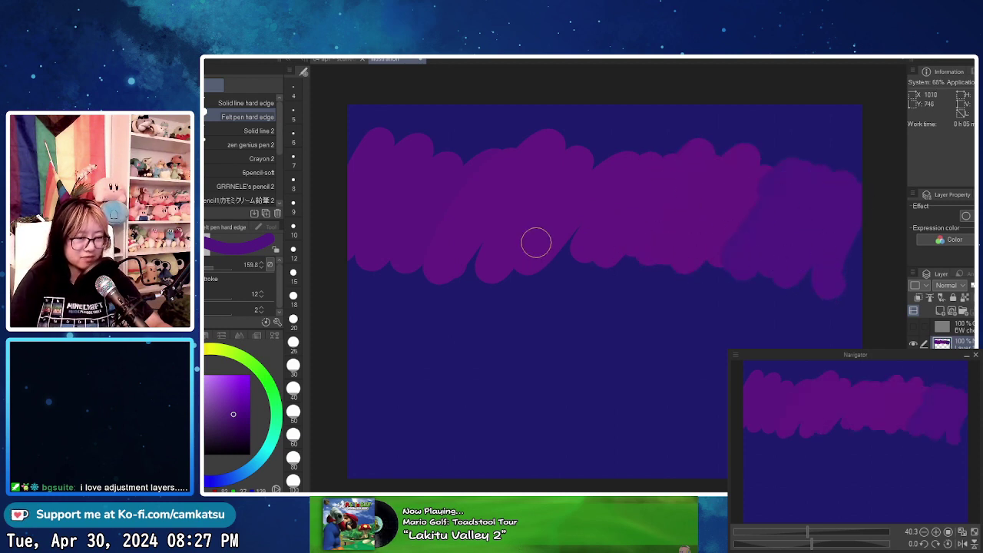
pyautogui.hotkey('ctrl', 'z')
pyautogui.hotkey('ctrl', 'z')
pyautogui.hotkey('ctrl', 'z')
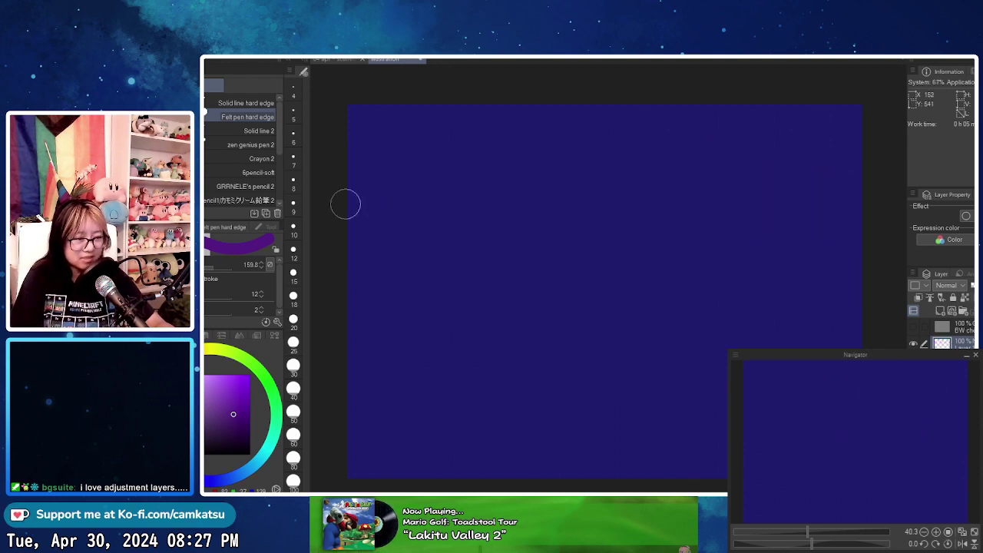
# - Paint broad overlapping purple bands across the full width of the upper-middle canvas at pen size 159.8
pyautogui.moveTo(346, 204)
pyautogui.mouseDown()
pyautogui.moveTo(397, 204)
pyautogui.moveTo(345, 243)
pyautogui.moveTo(396, 269)
pyautogui.moveTo(692, 252)
pyautogui.moveTo(728, 221)
pyautogui.moveTo(615, 199)
pyautogui.moveTo(577, 203)
pyautogui.moveTo(772, 250)
pyautogui.moveTo(862, 298)
pyautogui.mouseUp()
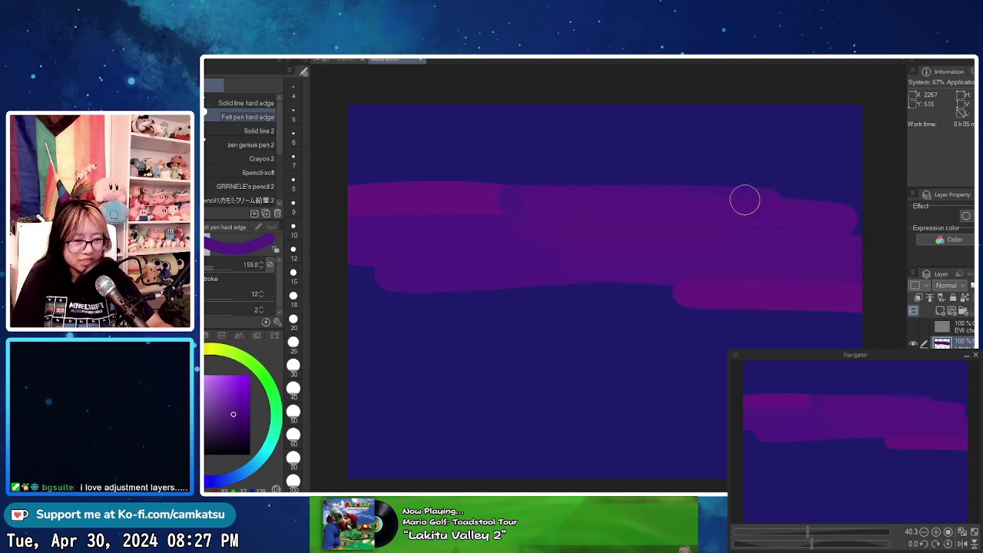
pyautogui.moveTo(743, 199)
pyautogui.mouseDown()
pyautogui.moveTo(849, 212)
pyautogui.moveTo(876, 226)
pyautogui.mouseUp()
pyautogui.moveTo(741, 171)
pyautogui.mouseDown()
pyautogui.moveTo(842, 161)
pyautogui.moveTo(746, 207)
pyautogui.moveTo(698, 176)
pyautogui.moveTo(322, 176)
pyautogui.mouseUp()
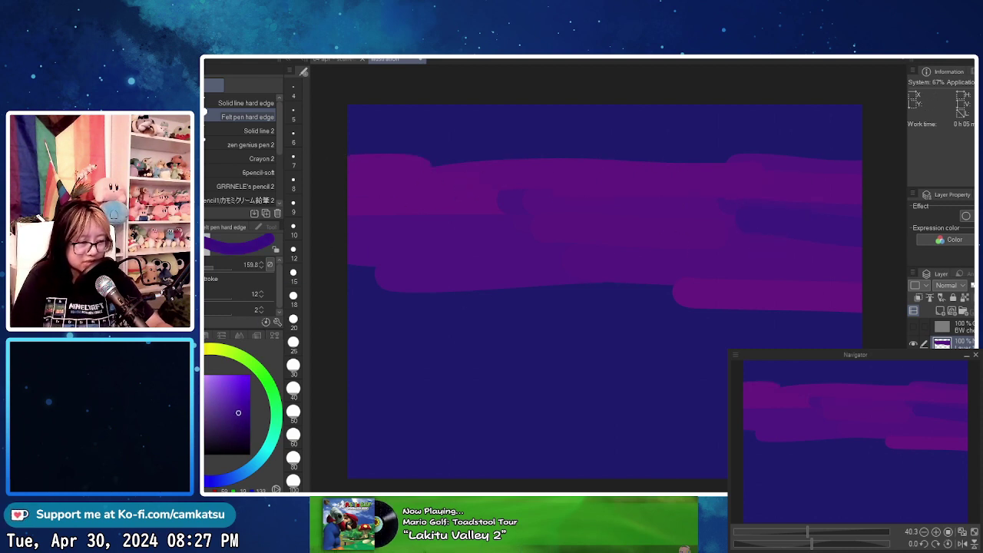
# - Fill the top of the canvas above the purple area with broad blue-violet bands at size 159.8
pyautogui.moveTo(326, 156); pyautogui.dragTo(374, 144)
pyautogui.moveTo(478, 122); pyautogui.dragTo(565, 135)
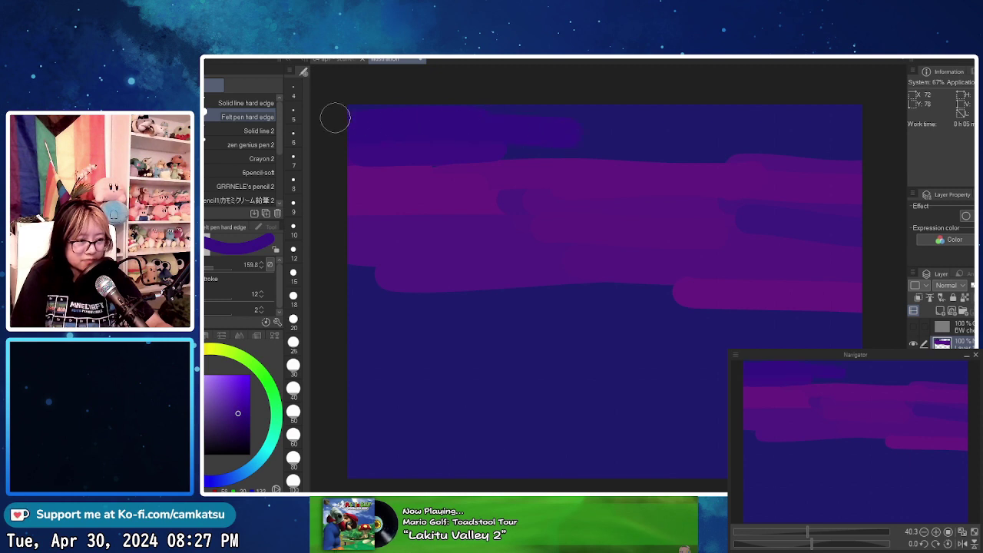
pyautogui.moveTo(336, 118); pyautogui.dragTo(619, 110)
pyautogui.moveTo(559, 111)
pyautogui.mouseDown()
pyautogui.moveTo(844, 117)
pyautogui.moveTo(800, 147)
pyautogui.moveTo(650, 149)
pyautogui.moveTo(637, 136)
pyautogui.moveTo(652, 145)
pyautogui.moveTo(559, 154)
pyautogui.moveTo(880, 169)
pyautogui.mouseUp()
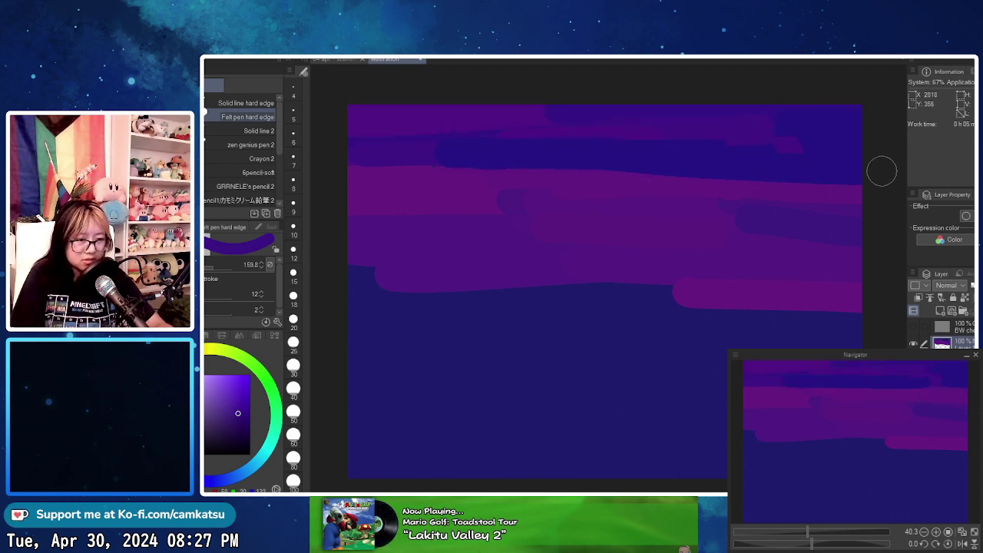
pyautogui.moveTo(355, 153)
pyautogui.mouseDown()
pyautogui.moveTo(391, 158)
pyautogui.moveTo(382, 175)
pyautogui.mouseUp()
# - Choose a hot pink, reduce the pen to size 118.8, and paint pink strokes under the purple area at the canvas's left side
pyautogui.moveTo(188, 477); pyautogui.dragTo(155, 451)
pyautogui.moveTo(205, 393); pyautogui.dragTo(238, 396)
pyautogui.moveTo(390, 267)
pyautogui.mouseDown()
pyautogui.moveTo(369, 258)
pyautogui.moveTo(372, 297)
pyautogui.mouseUp()
pyautogui.hotkey('ctrl', 'z')
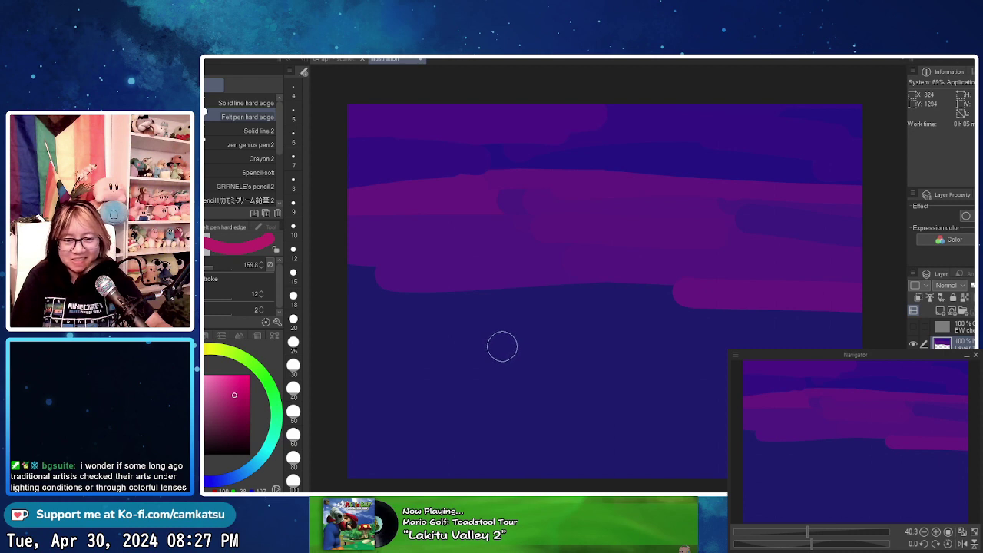
pyautogui.moveTo(351, 278)
pyautogui.mouseDown()
pyautogui.moveTo(340, 274)
pyautogui.moveTo(465, 298)
pyautogui.mouseUp()
pyautogui.press('[')
pyautogui.press('[')
pyautogui.press('[')
pyautogui.moveTo(353, 318); pyautogui.dragTo(509, 323)
pyautogui.moveTo(399, 338); pyautogui.dragTo(579, 336)
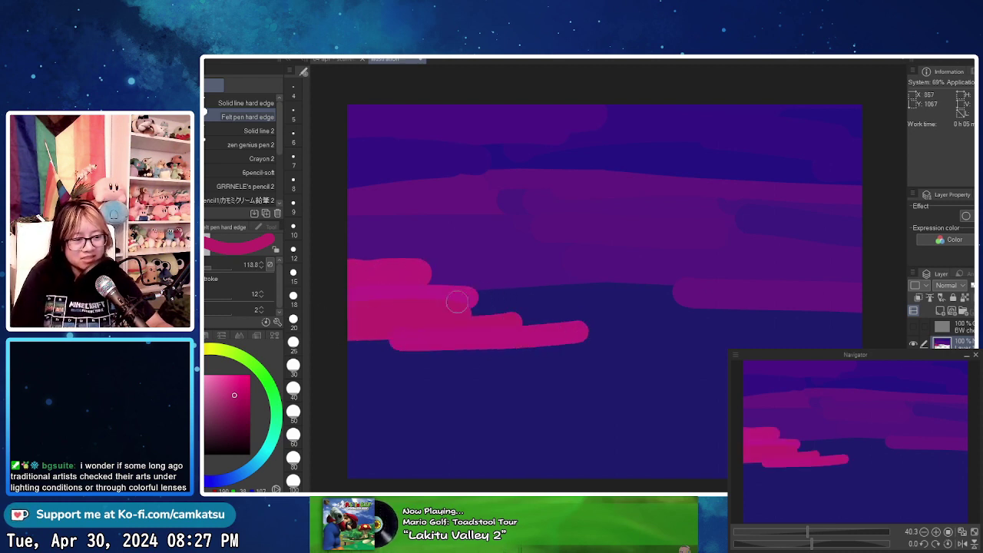
# - Extend the hot pink strokes across the full canvas width to form a thick band below the purple
pyautogui.moveTo(453, 297)
pyautogui.mouseDown()
pyautogui.moveTo(519, 277)
pyautogui.moveTo(590, 284)
pyautogui.moveTo(437, 300)
pyautogui.moveTo(504, 275)
pyautogui.moveTo(447, 310)
pyautogui.moveTo(664, 324)
pyautogui.moveTo(668, 338)
pyautogui.moveTo(870, 350)
pyautogui.moveTo(748, 338)
pyautogui.moveTo(897, 341)
pyautogui.moveTo(797, 316)
pyautogui.moveTo(681, 310)
pyautogui.moveTo(848, 305)
pyautogui.moveTo(874, 313)
pyautogui.mouseUp()
pyautogui.moveTo(650, 300)
pyautogui.mouseDown()
pyautogui.moveTo(866, 304)
pyautogui.moveTo(680, 322)
pyautogui.moveTo(630, 294)
pyautogui.moveTo(567, 288)
pyautogui.moveTo(674, 311)
pyautogui.mouseUp()
pyautogui.moveTo(409, 353)
pyautogui.mouseDown()
pyautogui.moveTo(380, 358)
pyautogui.moveTo(622, 370)
pyautogui.moveTo(574, 356)
pyautogui.moveTo(637, 380)
pyautogui.moveTo(864, 384)
pyautogui.mouseUp()
pyautogui.moveTo(351, 361)
pyautogui.mouseDown()
pyautogui.moveTo(441, 372)
pyautogui.moveTo(391, 362)
pyautogui.moveTo(365, 373)
pyautogui.moveTo(377, 381)
pyautogui.moveTo(355, 387)
pyautogui.moveTo(542, 360)
pyautogui.mouseUp()
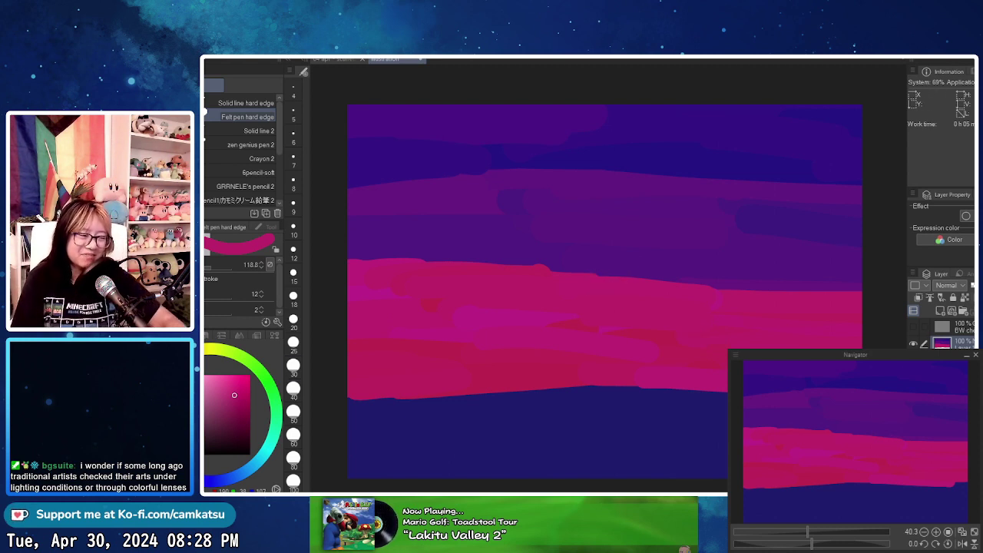
# - Choose a strong red and fill the remaining navy area at the bottom of the canvas at size 118.8
pyautogui.click(227, 393)
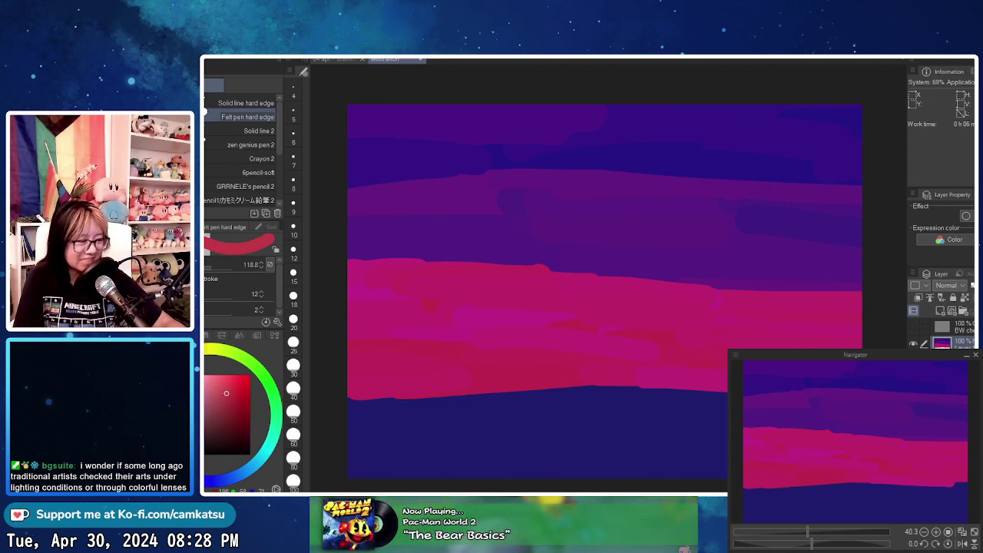
pyautogui.click(237, 394)
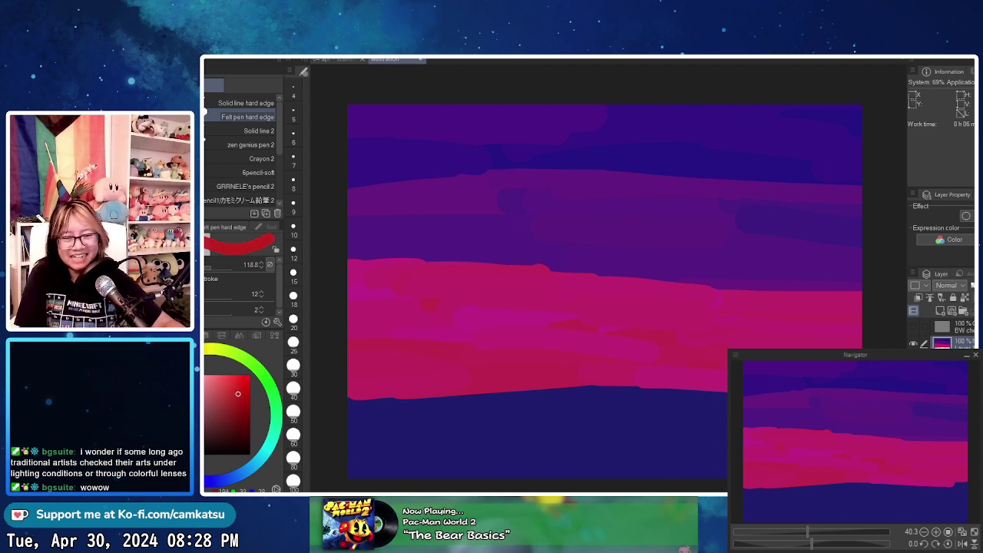
pyautogui.moveTo(417, 381)
pyautogui.mouseDown()
pyautogui.moveTo(376, 378)
pyautogui.moveTo(403, 399)
pyautogui.moveTo(380, 417)
pyautogui.moveTo(336, 416)
pyautogui.mouseUp()
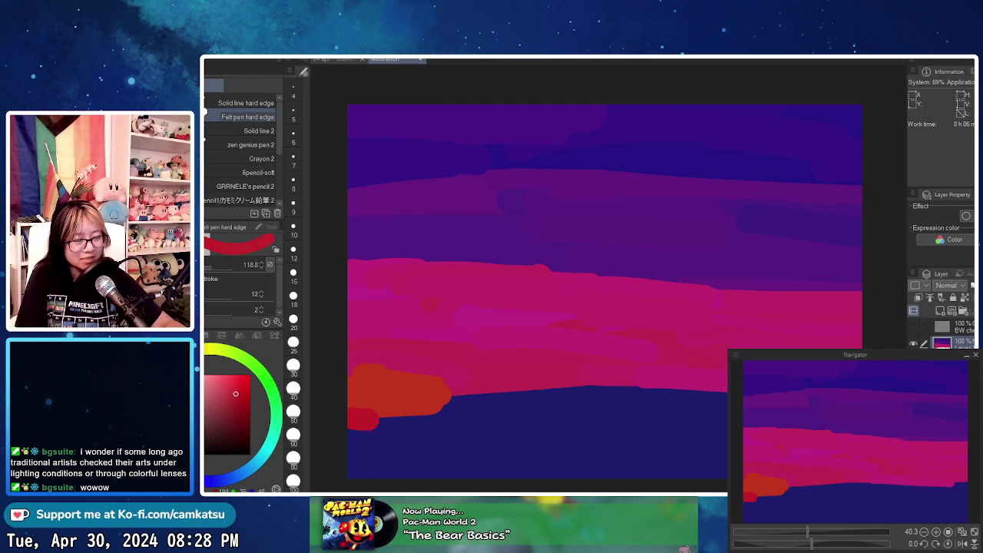
pyautogui.moveTo(356, 426)
pyautogui.mouseDown()
pyautogui.moveTo(400, 425)
pyautogui.moveTo(407, 437)
pyautogui.moveTo(340, 464)
pyautogui.moveTo(420, 460)
pyautogui.moveTo(537, 400)
pyautogui.moveTo(368, 398)
pyautogui.moveTo(451, 426)
pyautogui.moveTo(453, 454)
pyautogui.moveTo(650, 455)
pyautogui.moveTo(658, 483)
pyautogui.moveTo(568, 463)
pyautogui.moveTo(710, 456)
pyautogui.moveTo(699, 421)
pyautogui.moveTo(673, 419)
pyautogui.mouseUp()
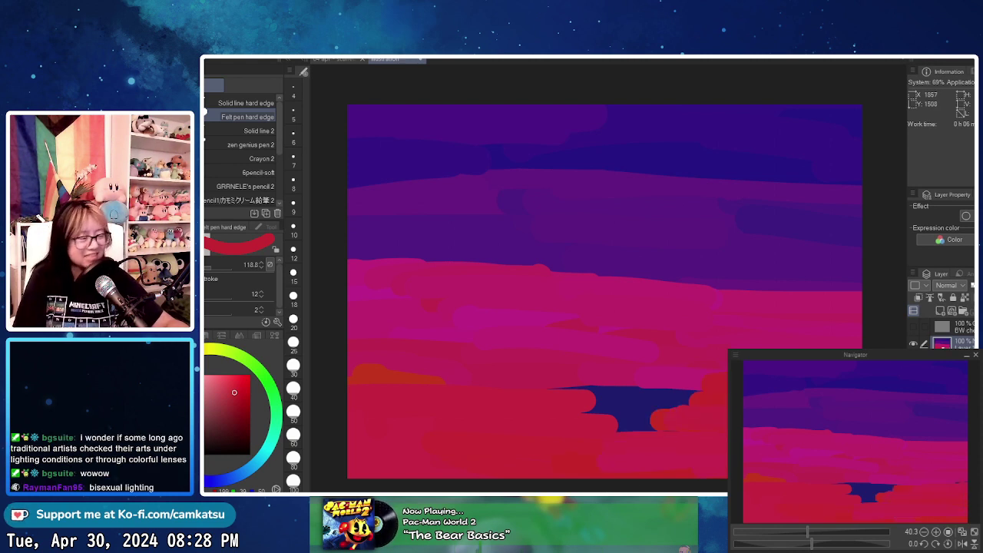
pyautogui.moveTo(572, 387)
pyautogui.mouseDown()
pyautogui.moveTo(535, 390)
pyautogui.moveTo(672, 426)
pyautogui.mouseUp()
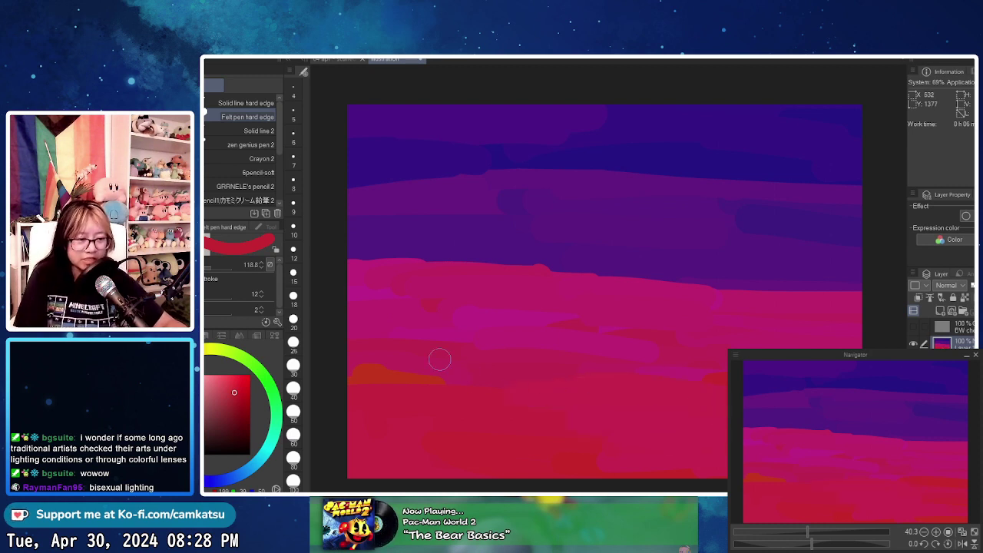
# - Add a red band over the lower edge of the pink, and paint sampled orange strokes across the red area
pyautogui.moveTo(439, 359)
pyautogui.mouseDown()
pyautogui.moveTo(352, 388)
pyautogui.moveTo(344, 380)
pyautogui.moveTo(550, 378)
pyautogui.moveTo(425, 375)
pyautogui.moveTo(491, 364)
pyautogui.moveTo(688, 386)
pyautogui.mouseUp()
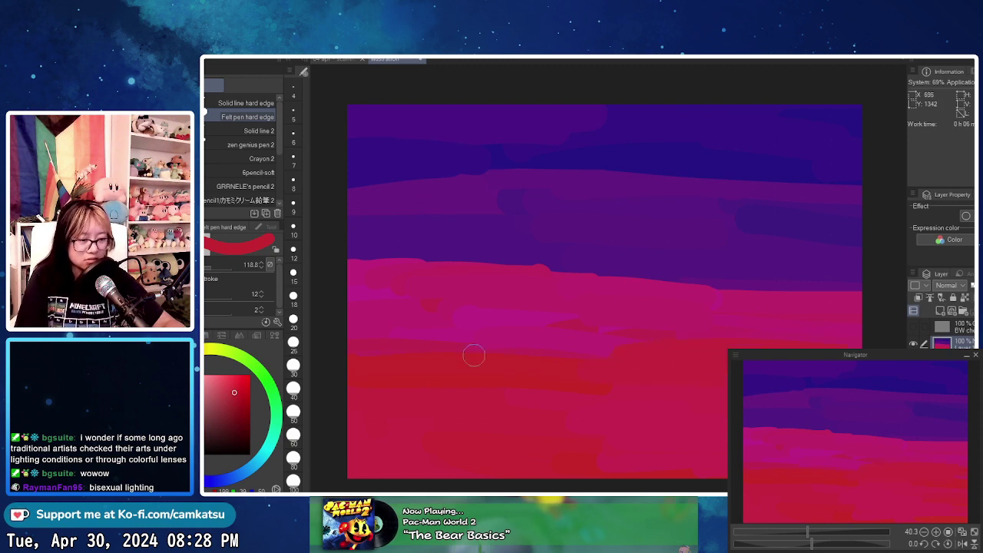
pyautogui.moveTo(426, 390)
pyautogui.mouseDown()
pyautogui.moveTo(568, 383)
pyautogui.moveTo(538, 392)
pyautogui.mouseUp()
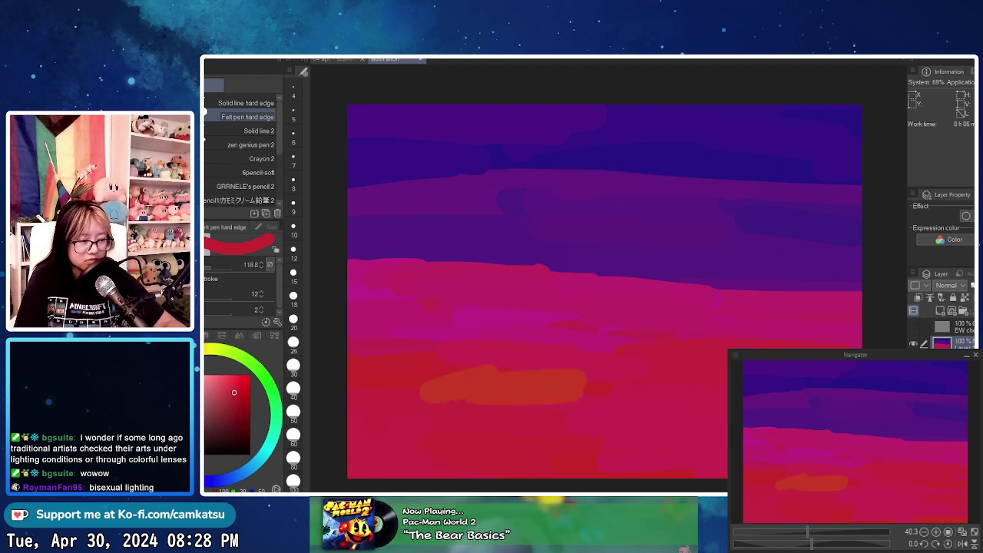
pyautogui.keyDown('alt'); pyautogui.click(476, 388); pyautogui.keyUp('alt')
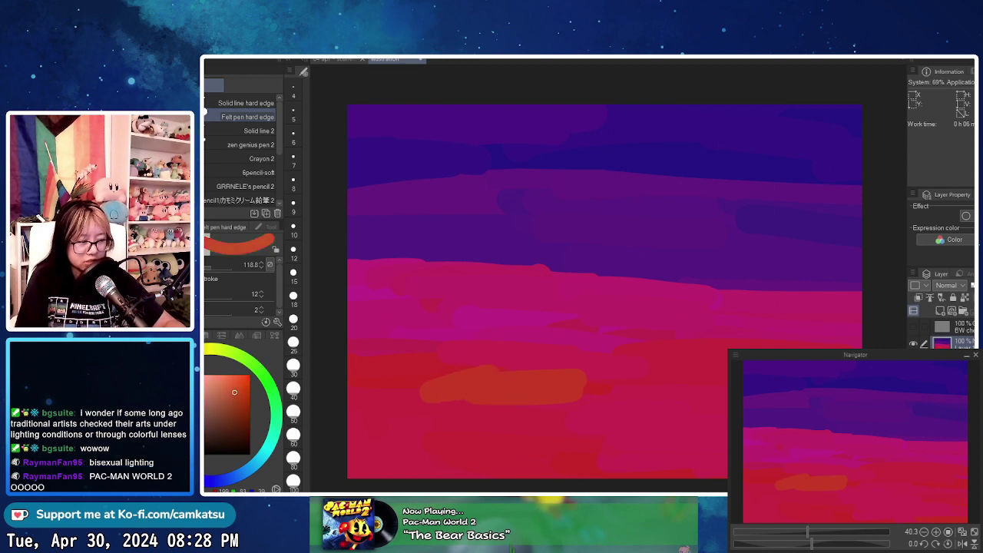
pyautogui.moveTo(361, 380)
pyautogui.mouseDown()
pyautogui.moveTo(439, 400)
pyautogui.moveTo(399, 421)
pyautogui.moveTo(676, 414)
pyautogui.moveTo(642, 408)
pyautogui.moveTo(702, 403)
pyautogui.moveTo(704, 393)
pyautogui.moveTo(552, 397)
pyautogui.moveTo(713, 452)
pyautogui.moveTo(707, 478)
pyautogui.moveTo(495, 468)
pyautogui.mouseUp()
# - Sample a crimson pink, enlarge the pen to size 237.8, and paint over the orange and red strokes in the lower canvas
pyautogui.keyDown('alt'); pyautogui.click(453, 359); pyautogui.keyUp('alt')
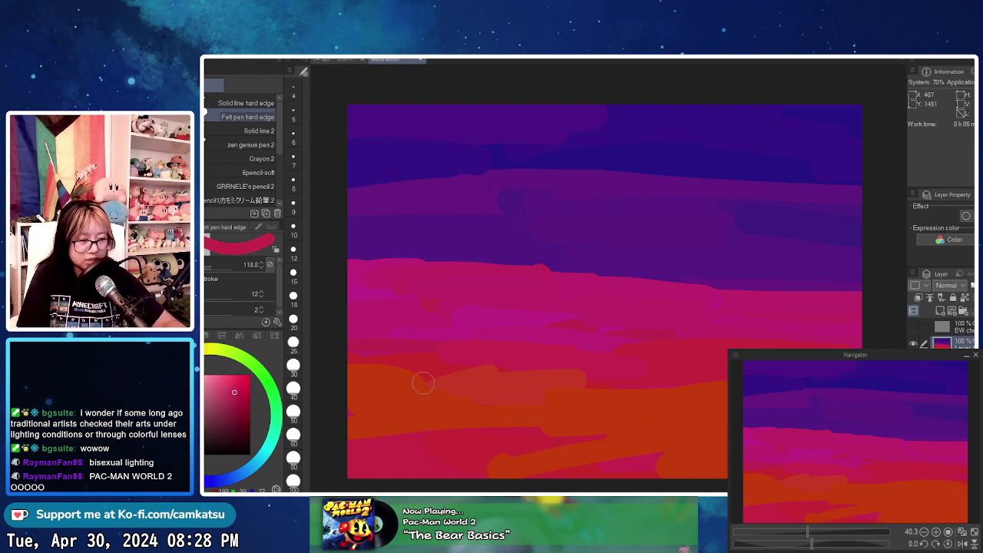
pyautogui.press('[')
pyautogui.press('[')
pyautogui.press('[')
pyautogui.press('[')
pyautogui.moveTo(380, 399)
pyautogui.mouseDown()
pyautogui.moveTo(375, 374)
pyautogui.moveTo(391, 390)
pyautogui.moveTo(386, 400)
pyautogui.moveTo(411, 404)
pyautogui.mouseUp()
pyautogui.moveTo(388, 404)
pyautogui.mouseDown()
pyautogui.moveTo(395, 431)
pyautogui.moveTo(632, 446)
pyautogui.moveTo(423, 469)
pyautogui.mouseUp()
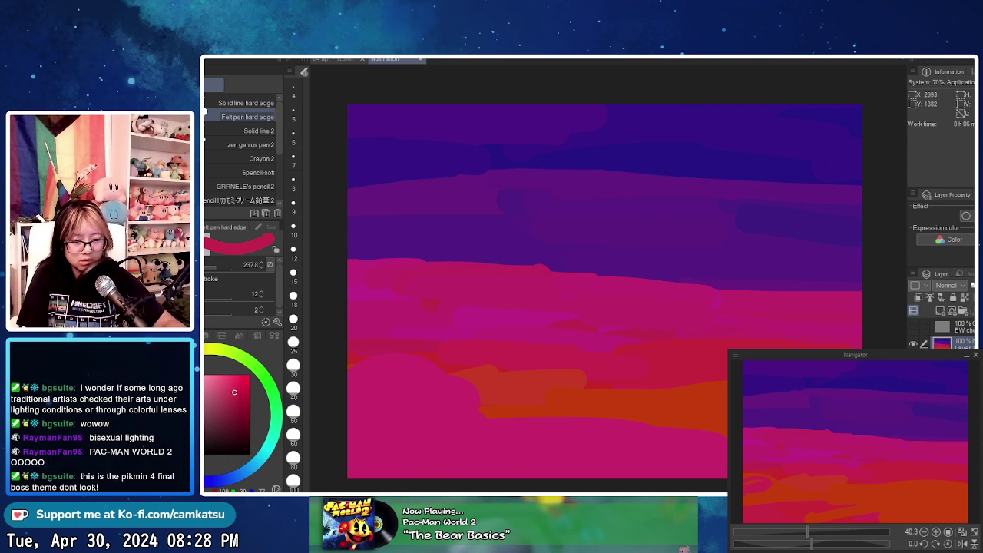
pyautogui.moveTo(721, 418)
pyautogui.mouseDown()
pyautogui.moveTo(629, 415)
pyautogui.moveTo(714, 396)
pyautogui.moveTo(480, 401)
pyautogui.moveTo(499, 388)
pyautogui.moveTo(737, 391)
pyautogui.mouseUp()
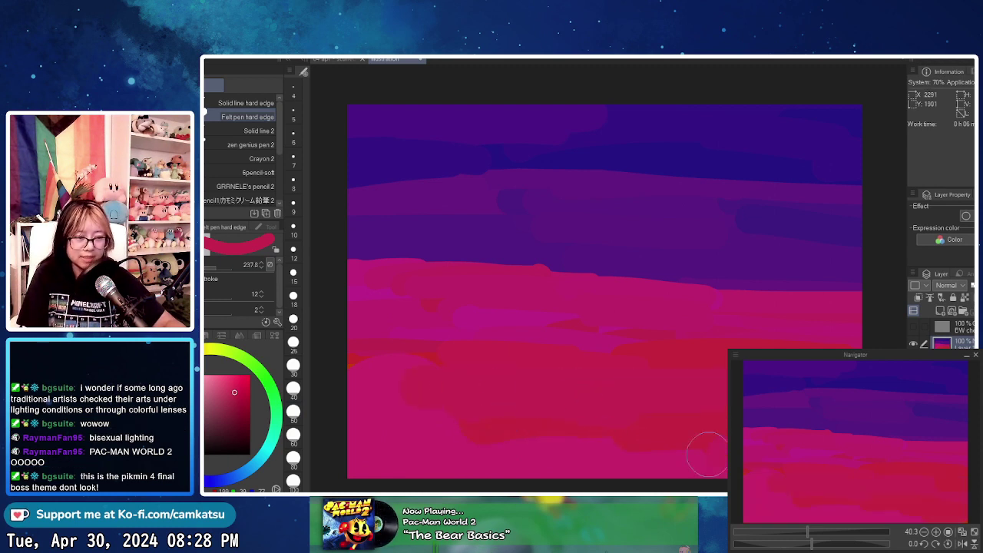
pyautogui.moveTo(707, 455); pyautogui.dragTo(725, 443)
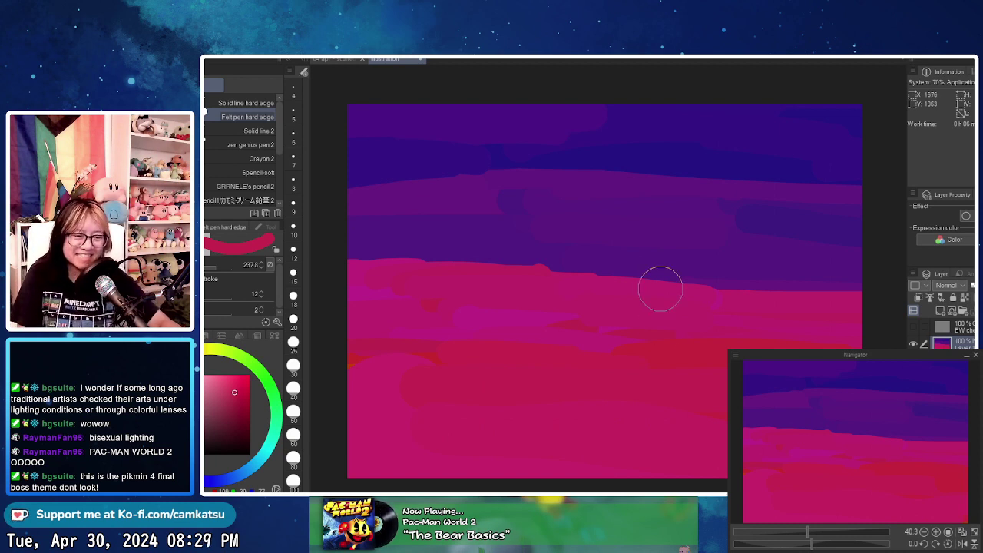
# - Reduce the pen to size 52.1, sample purple, and paint thin streaks along the border between the blue-violet and purple bands
pyautogui.moveTo(590, 211); pyautogui.dragTo(574, 211)
pyautogui.press('[')
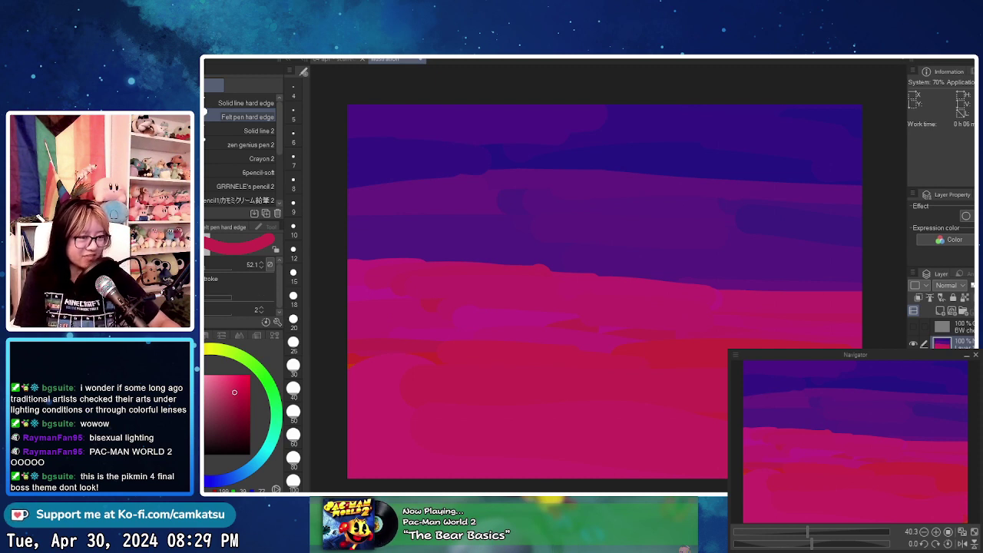
pyautogui.keyDown('alt'); pyautogui.click(836, 193); pyautogui.keyUp('alt')
pyautogui.moveTo(742, 176)
pyautogui.mouseDown()
pyautogui.moveTo(873, 171)
pyautogui.moveTo(776, 184)
pyautogui.mouseUp()
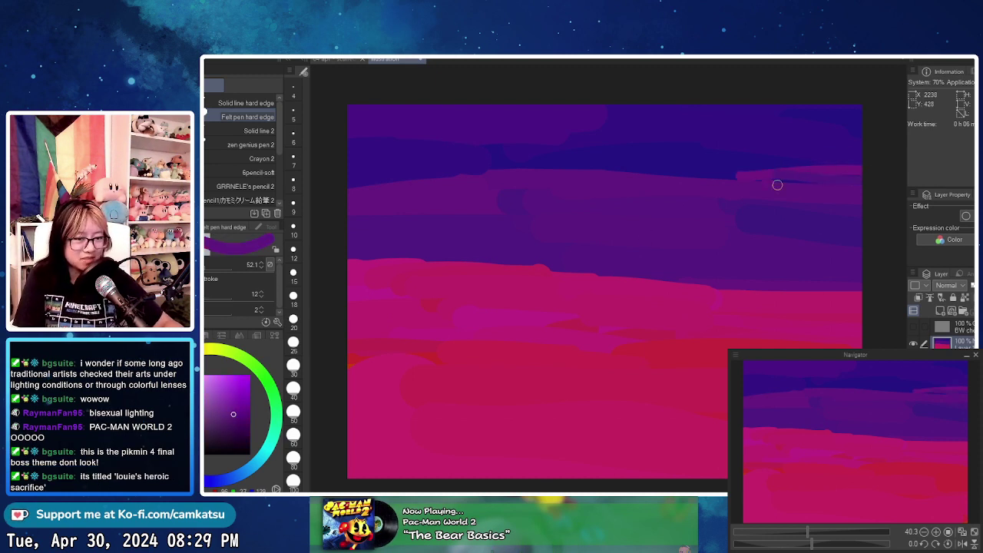
pyautogui.moveTo(601, 168); pyautogui.dragTo(742, 172)
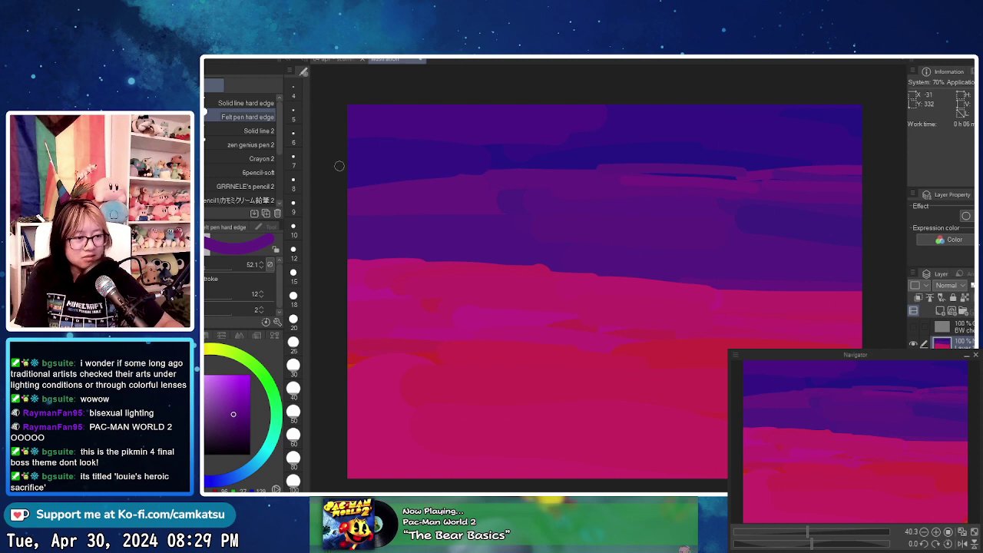
pyautogui.moveTo(339, 165)
pyautogui.mouseDown()
pyautogui.moveTo(410, 169)
pyautogui.moveTo(350, 178)
pyautogui.mouseUp()
pyautogui.moveTo(447, 162); pyautogui.dragTo(553, 163)
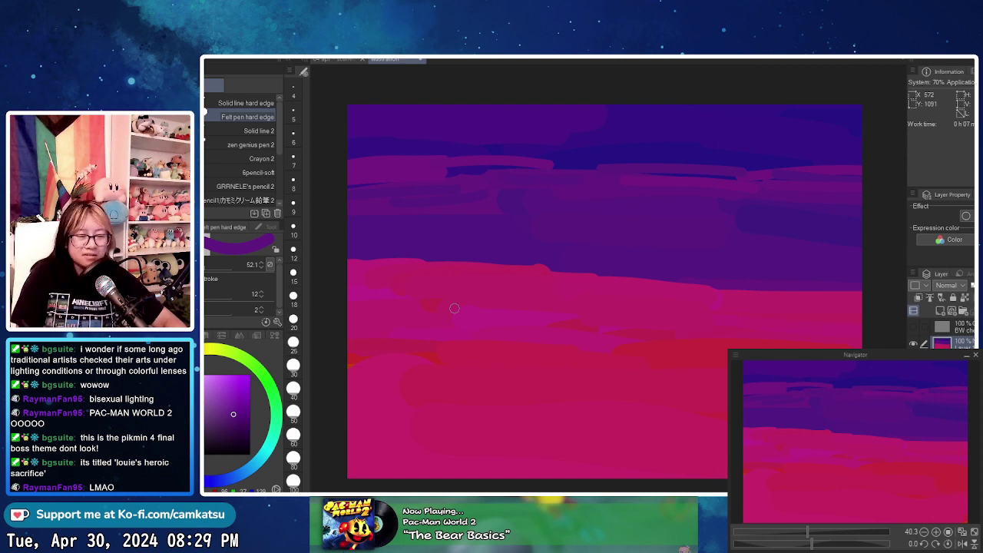
# - Sample the blue-violet, and show the BW check layer to examine the painting's values in grayscale before hiding it again
pyautogui.keyDown('alt'); pyautogui.click(689, 153); pyautogui.keyUp('alt')
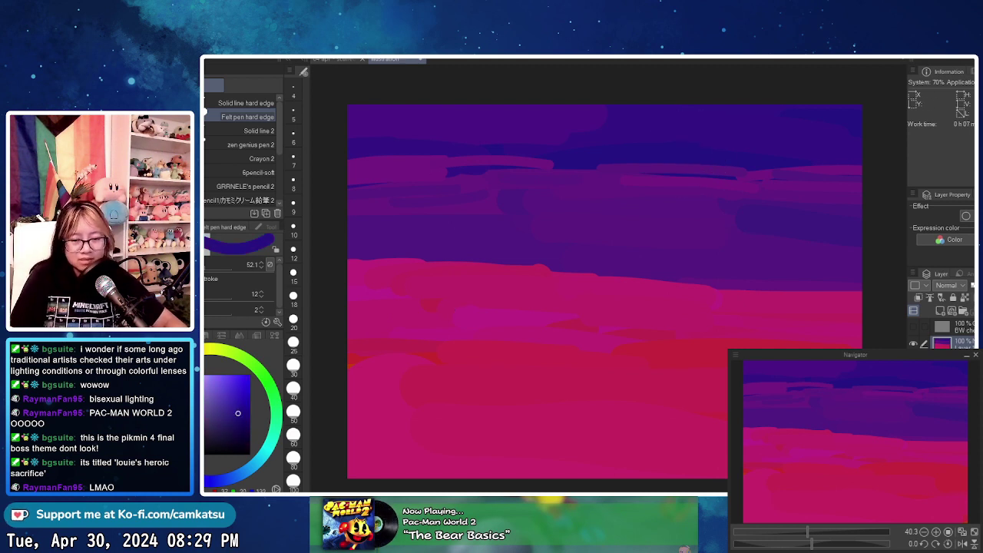
pyautogui.click(913, 327)
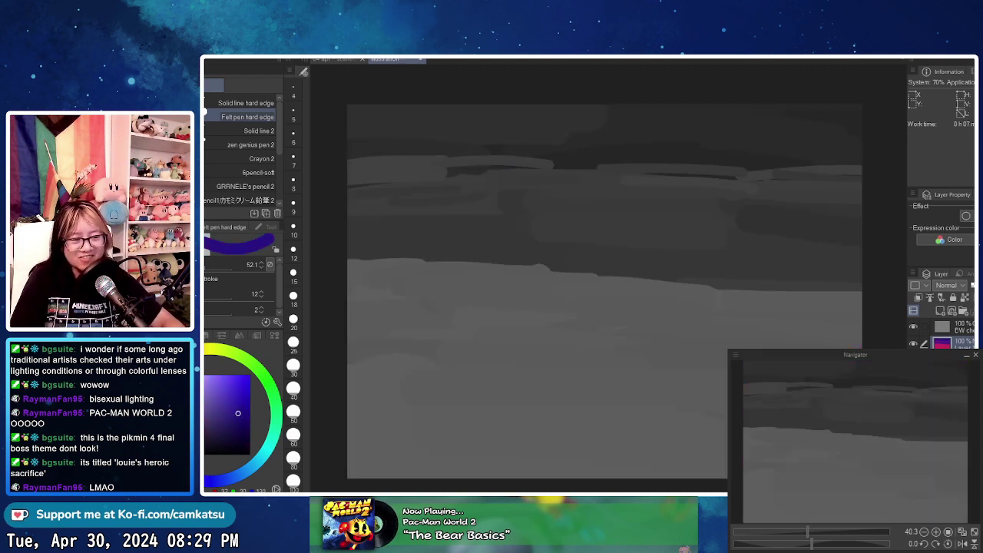
pyautogui.click(913, 327)
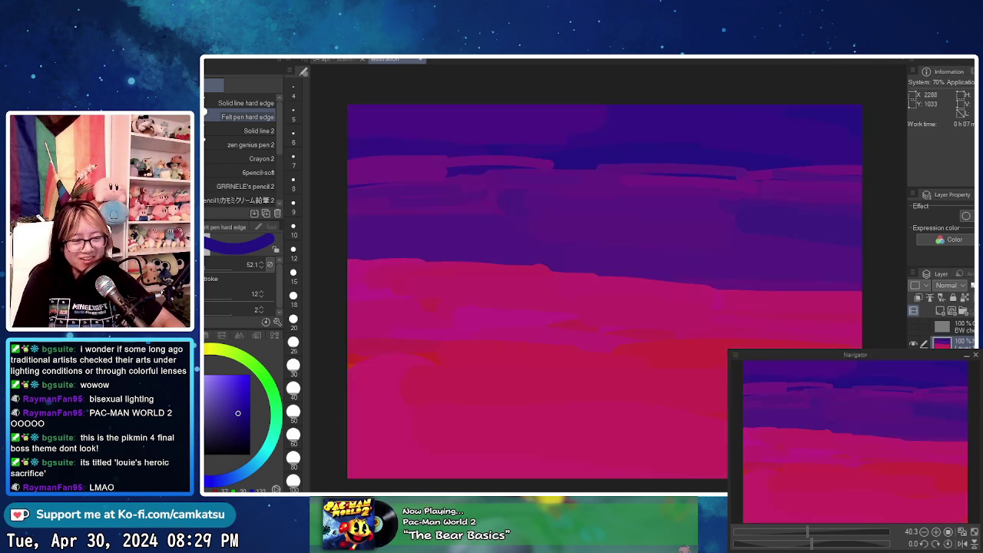
# - Break up the purple-pink border at size 52.1 with sampled purple streaks at the left and magenta-pink streaks through the centre
pyautogui.keyDown('alt'); pyautogui.click(741, 283); pyautogui.keyUp('alt')
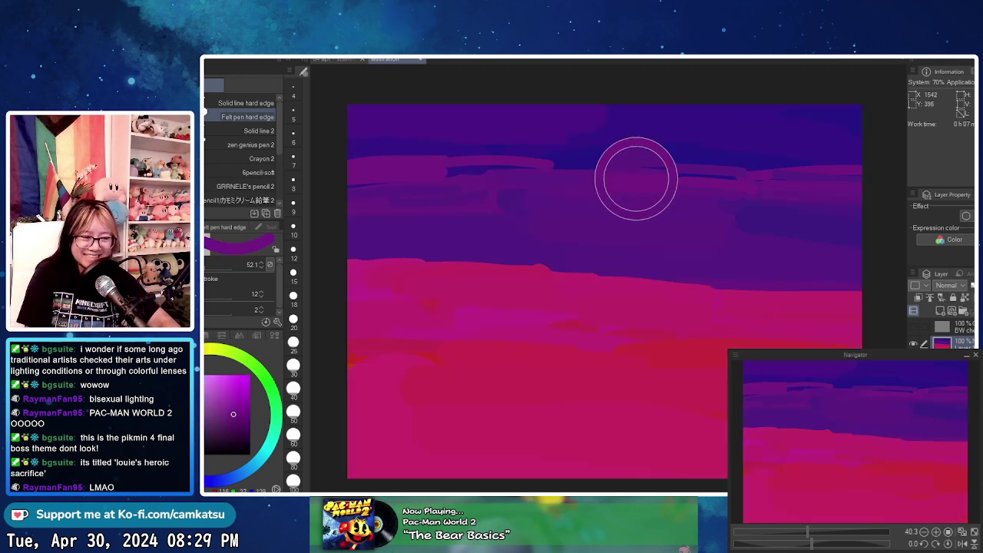
pyautogui.moveTo(451, 261)
pyautogui.mouseDown()
pyautogui.moveTo(347, 269)
pyautogui.moveTo(459, 281)
pyautogui.mouseUp()
pyautogui.moveTo(347, 296); pyautogui.dragTo(477, 296)
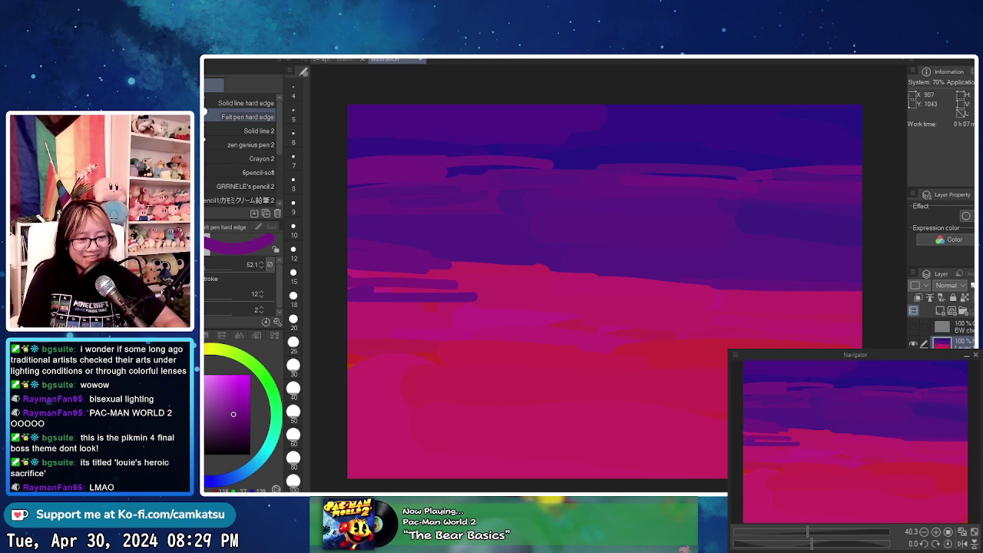
pyautogui.keyDown('alt'); pyautogui.click(536, 302); pyautogui.keyUp('alt')
pyautogui.moveTo(234, 395); pyautogui.dragTo(237, 398)
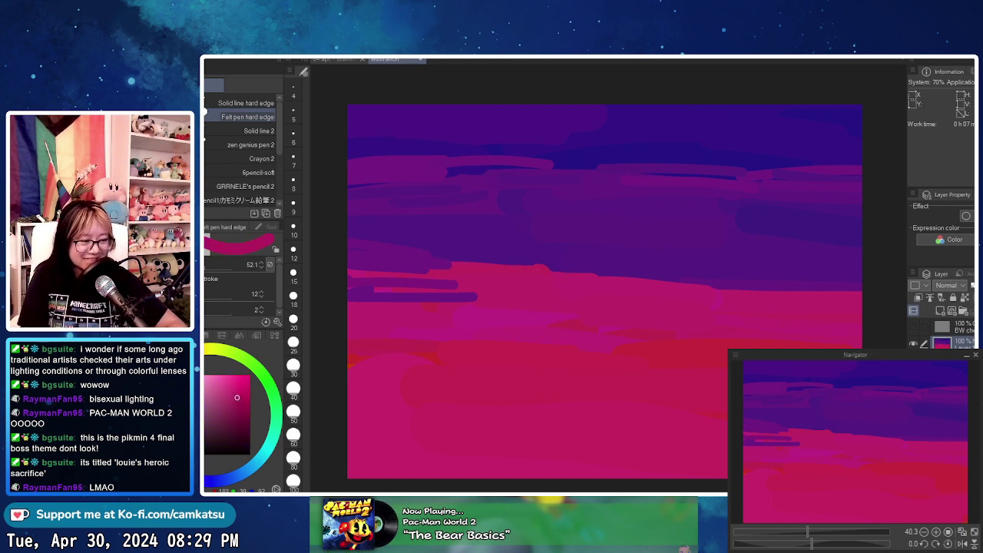
pyautogui.moveTo(438, 264)
pyautogui.mouseDown()
pyautogui.moveTo(471, 301)
pyautogui.moveTo(466, 277)
pyautogui.moveTo(373, 252)
pyautogui.moveTo(640, 266)
pyautogui.moveTo(582, 276)
pyautogui.moveTo(617, 284)
pyautogui.moveTo(632, 309)
pyautogui.moveTo(650, 261)
pyautogui.moveTo(589, 276)
pyautogui.moveTo(628, 284)
pyautogui.moveTo(654, 306)
pyautogui.mouseUp()
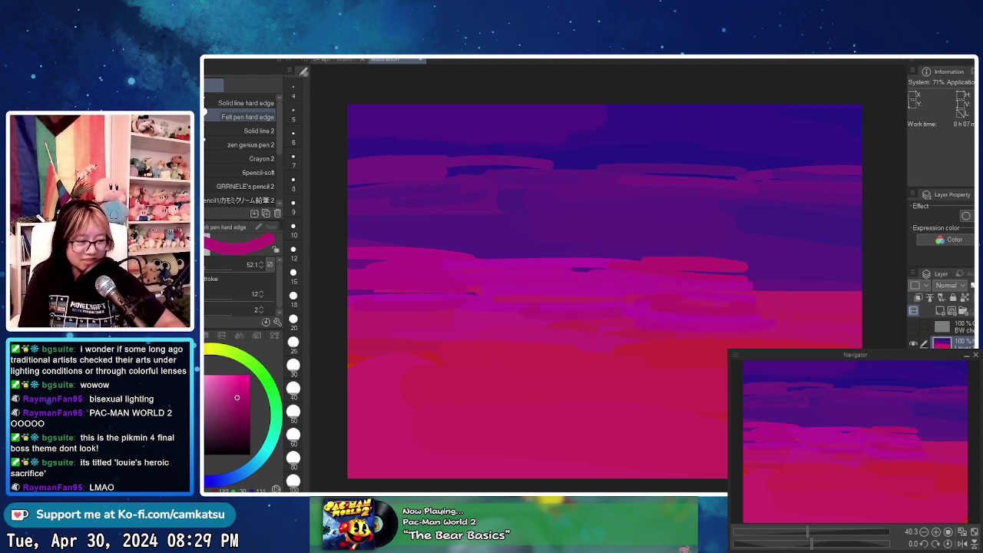
# - Sample a deeper pink and layer thin horizontal streaks over the centre and right of the purple-pink border
pyautogui.keyDown('alt'); pyautogui.click(775, 308); pyautogui.keyUp('alt')
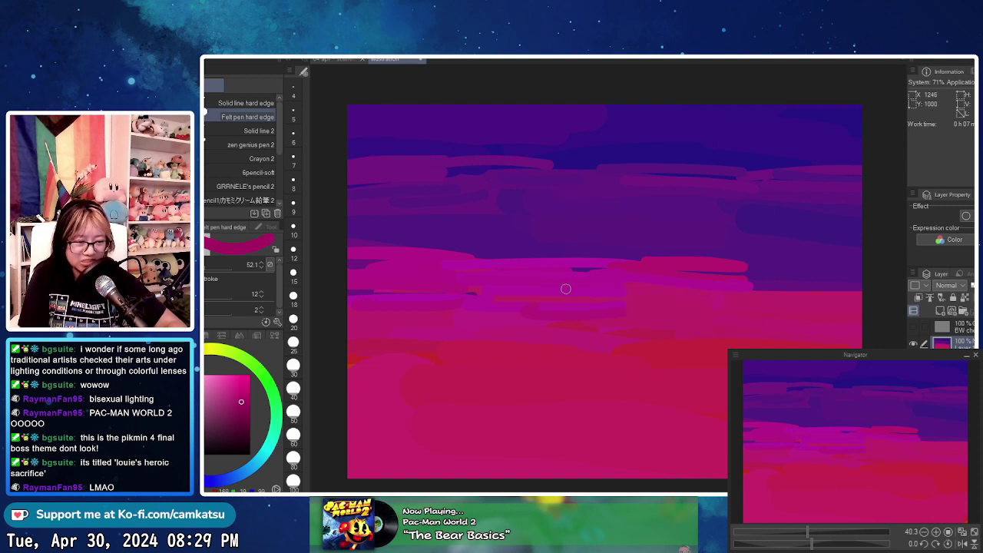
pyautogui.moveTo(585, 271); pyautogui.dragTo(742, 280)
pyautogui.moveTo(551, 269); pyautogui.dragTo(651, 270)
pyautogui.moveTo(550, 288)
pyautogui.mouseDown()
pyautogui.moveTo(632, 270)
pyautogui.moveTo(669, 287)
pyautogui.mouseUp()
pyautogui.moveTo(526, 307); pyautogui.dragTo(670, 304)
pyautogui.moveTo(730, 272)
pyautogui.mouseDown()
pyautogui.moveTo(852, 272)
pyautogui.moveTo(858, 313)
pyautogui.moveTo(771, 329)
pyautogui.mouseUp()
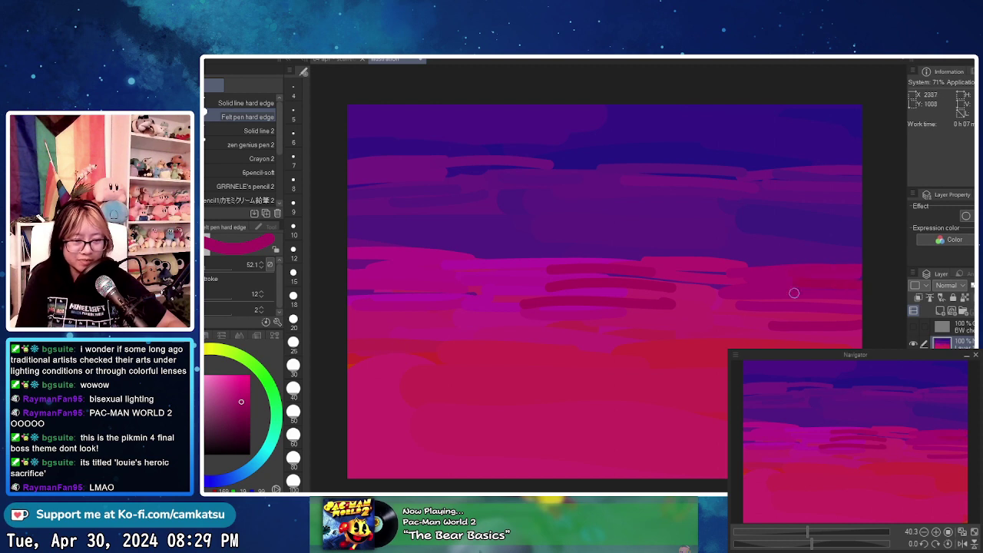
# - Continue the deep pink streaks leftward from the centre to the left edge of the purple-pink border
pyautogui.moveTo(599, 263)
pyautogui.mouseDown()
pyautogui.moveTo(730, 279)
pyautogui.moveTo(653, 272)
pyautogui.moveTo(722, 304)
pyautogui.moveTo(601, 321)
pyautogui.moveTo(726, 324)
pyautogui.mouseUp()
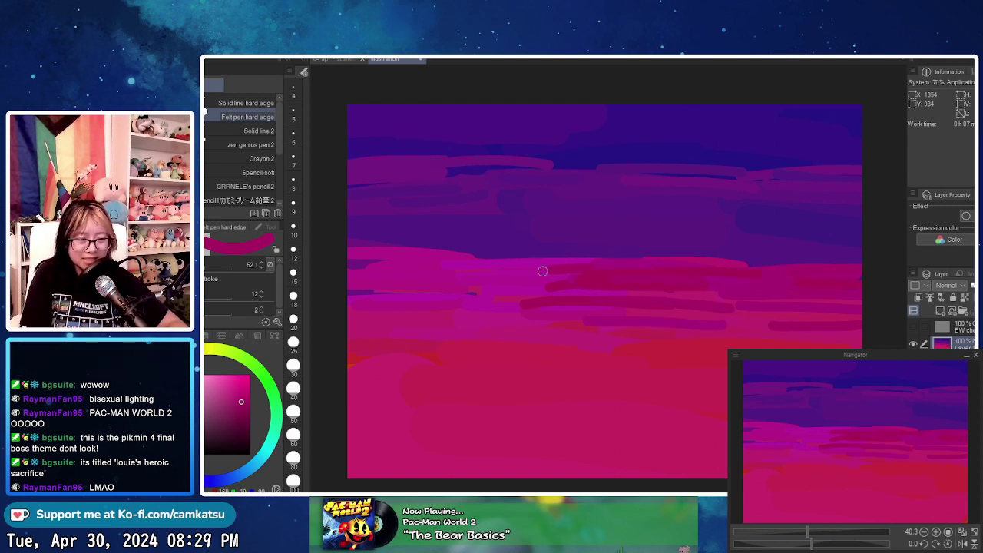
pyautogui.moveTo(446, 247)
pyautogui.mouseDown()
pyautogui.moveTo(528, 263)
pyautogui.moveTo(560, 279)
pyautogui.moveTo(547, 303)
pyautogui.moveTo(568, 321)
pyautogui.mouseUp()
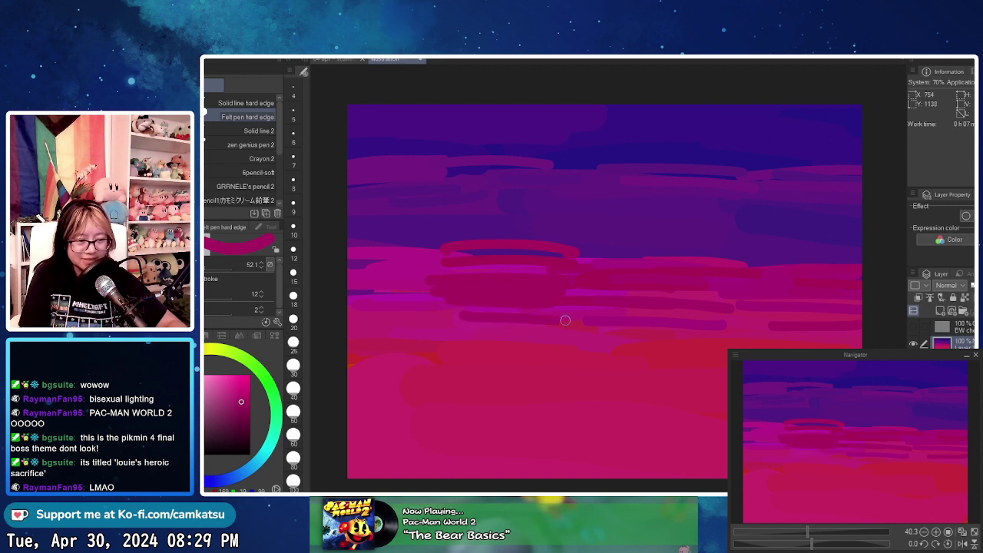
pyautogui.moveTo(442, 296)
pyautogui.mouseDown()
pyautogui.moveTo(353, 298)
pyautogui.moveTo(429, 284)
pyautogui.mouseUp()
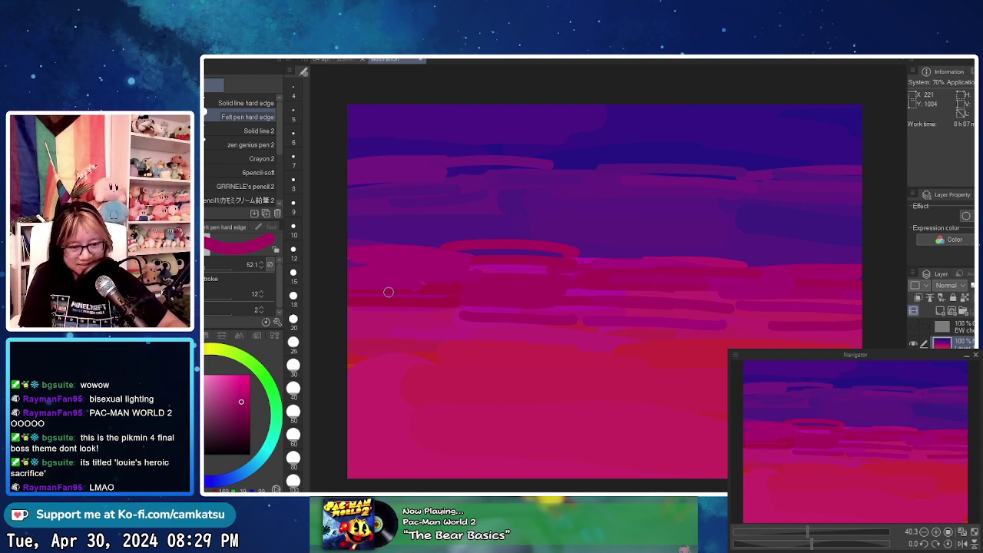
# - Extend the deep pink streaks along the purple-pink border at the left and right edges, and add one lower at the left
pyautogui.moveTo(328, 247); pyautogui.dragTo(461, 241)
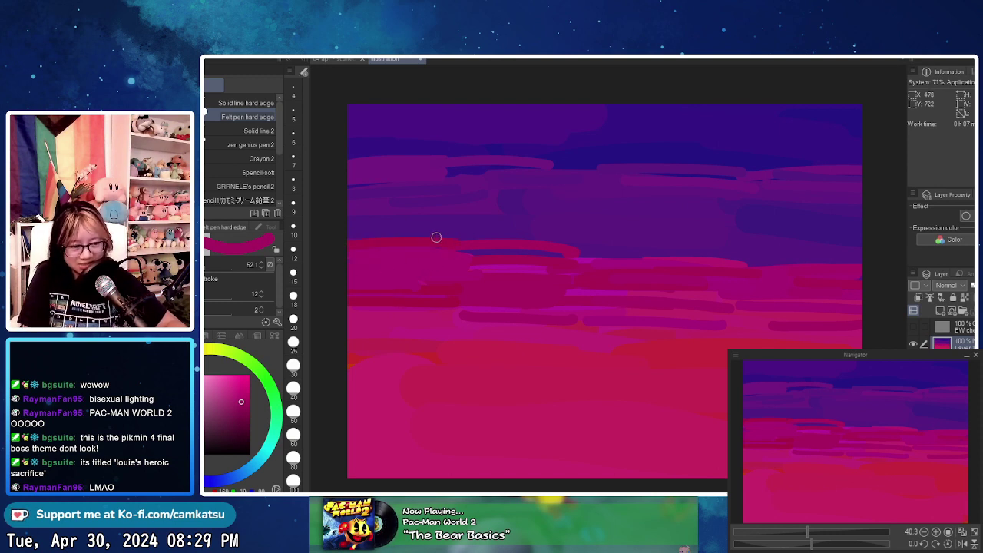
pyautogui.moveTo(843, 261); pyautogui.dragTo(861, 262)
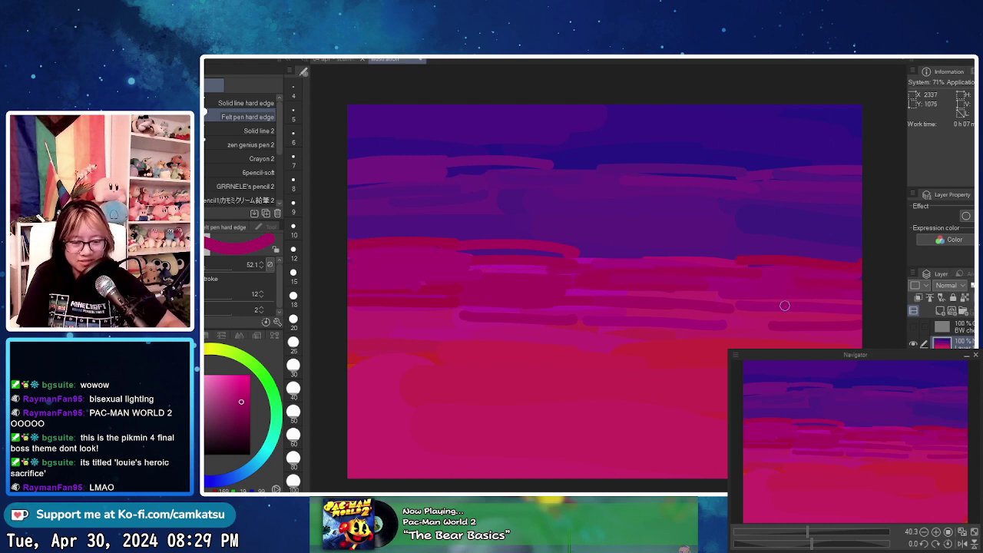
pyautogui.moveTo(737, 260)
pyautogui.mouseDown()
pyautogui.moveTo(783, 252)
pyautogui.moveTo(866, 266)
pyautogui.mouseUp()
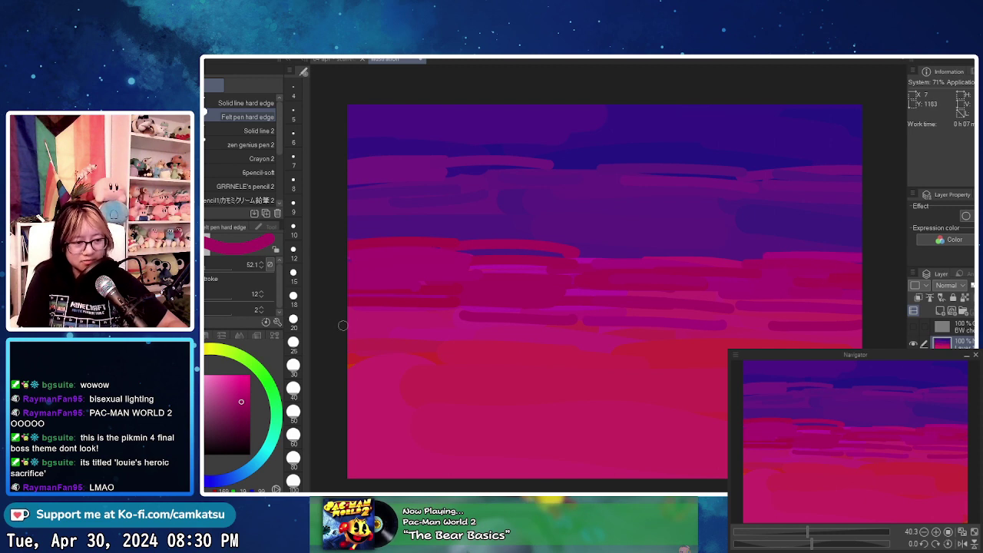
pyautogui.moveTo(342, 326)
pyautogui.mouseDown()
pyautogui.moveTo(448, 326)
pyautogui.moveTo(421, 310)
pyautogui.mouseUp()
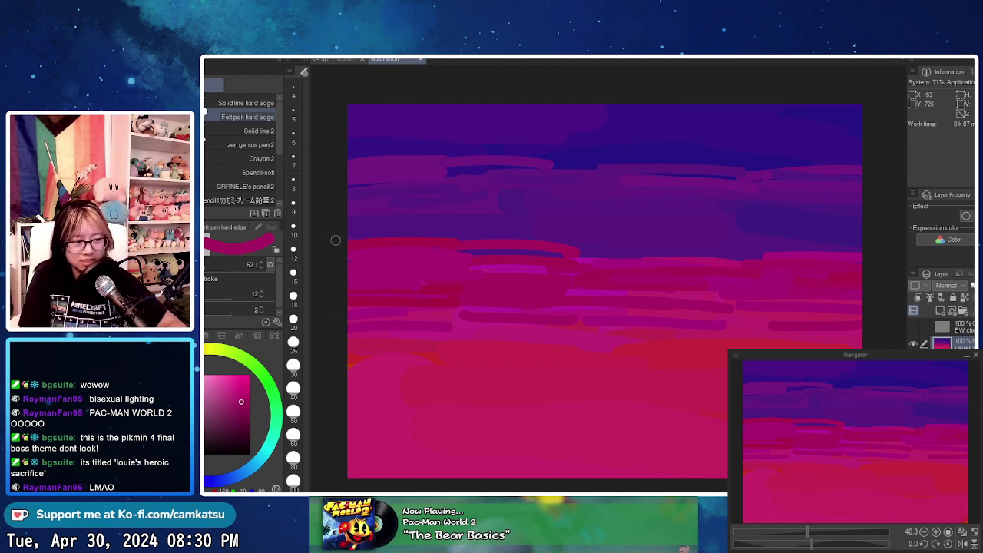
# - Sample the violet above the border and cover the bright pink streaks at its left and centre
pyautogui.keyDown('alt'); pyautogui.click(376, 229); pyautogui.keyUp('alt')
pyautogui.moveTo(344, 243)
pyautogui.mouseDown()
pyautogui.moveTo(473, 244)
pyautogui.moveTo(467, 254)
pyautogui.mouseUp()
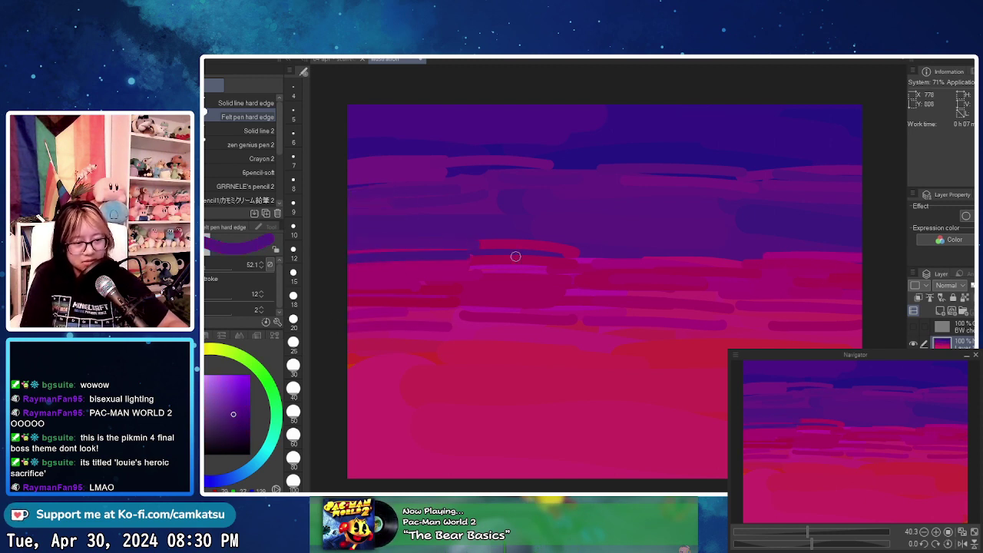
pyautogui.moveTo(522, 236); pyautogui.dragTo(620, 248)
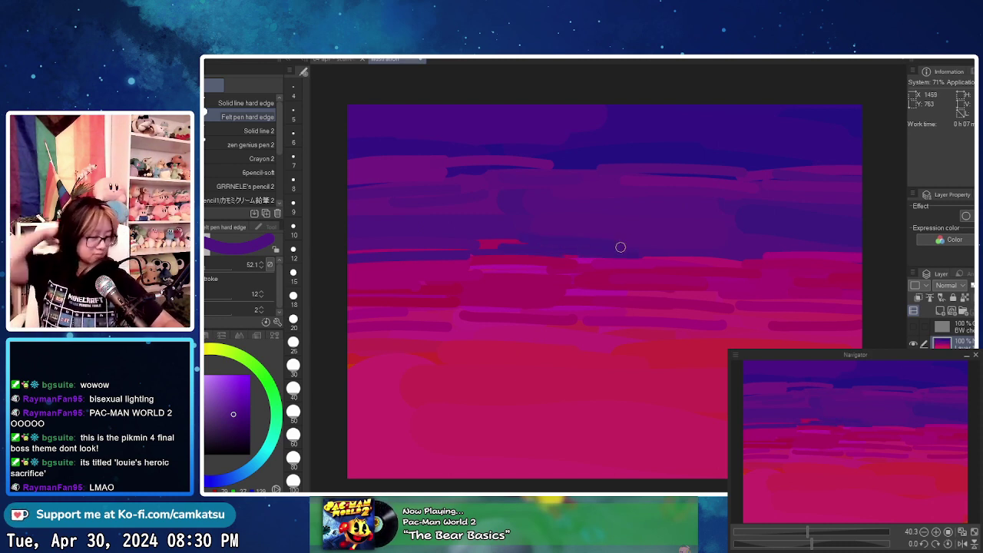
pyautogui.moveTo(494, 246); pyautogui.dragTo(513, 246)
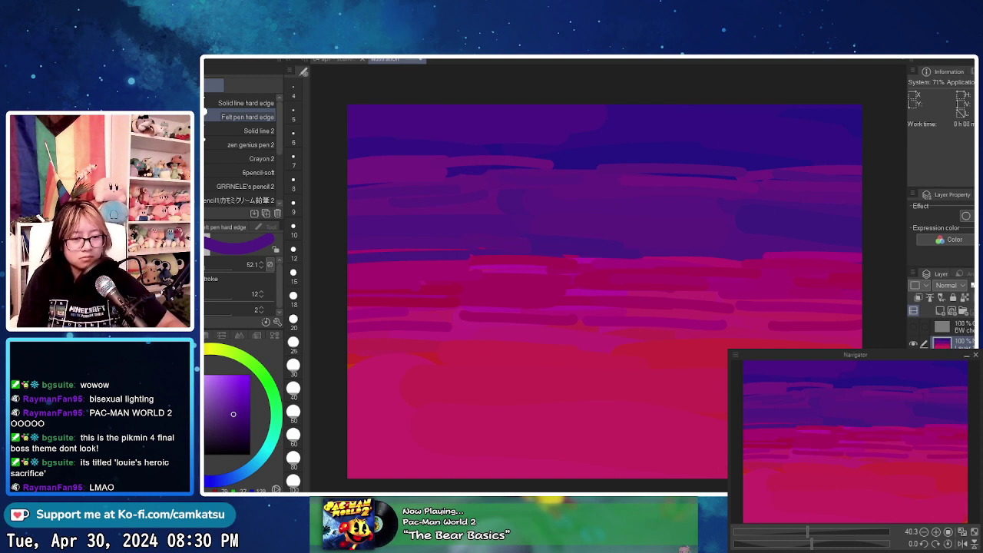
# - Toggle the BW check layer on and off twice to compare the painting's values in grayscale
pyautogui.click(913, 327)
pyautogui.click(912, 327)
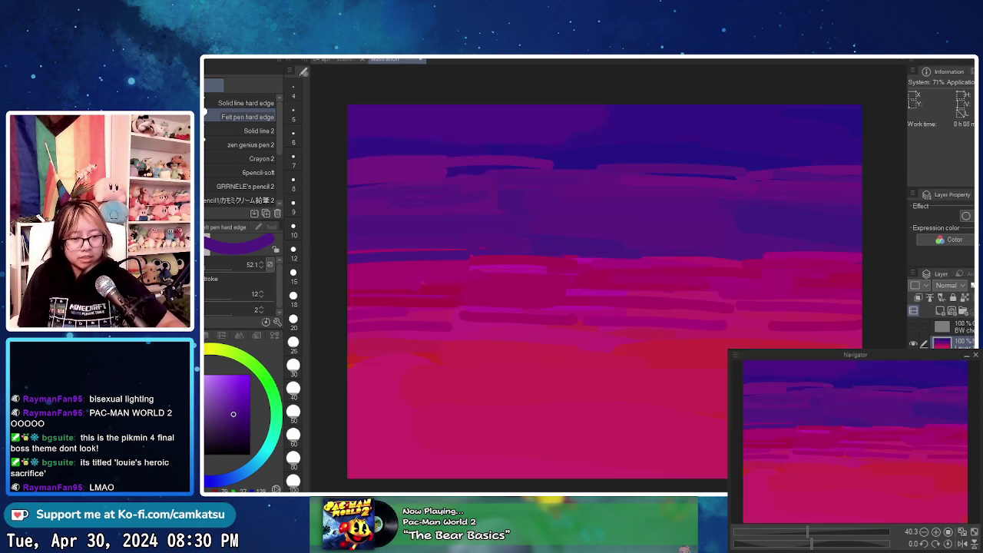
pyautogui.click(912, 326)
pyautogui.click(913, 326)
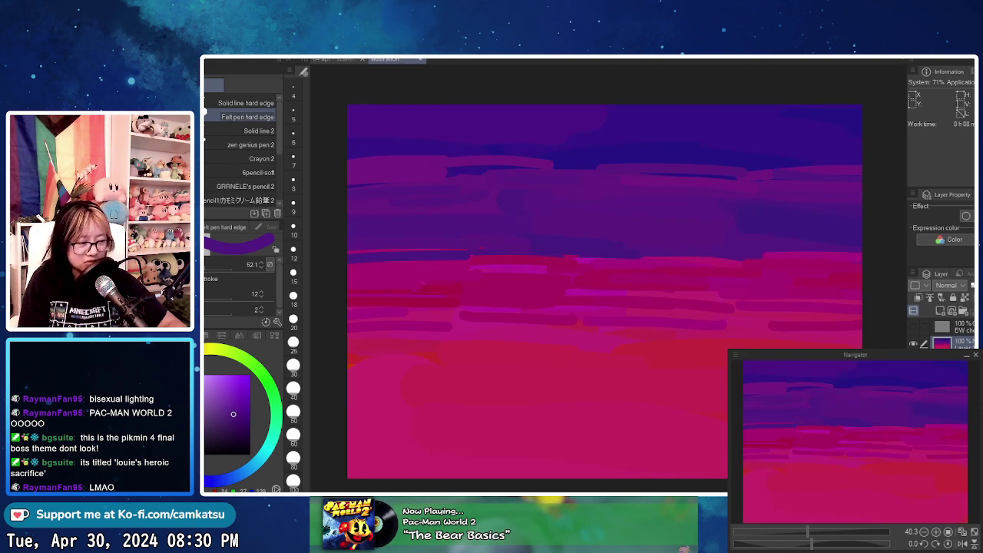
# - Try a brighter purple for streaks on the left part of the purple-pink border, and undo them
pyautogui.click(236, 408)
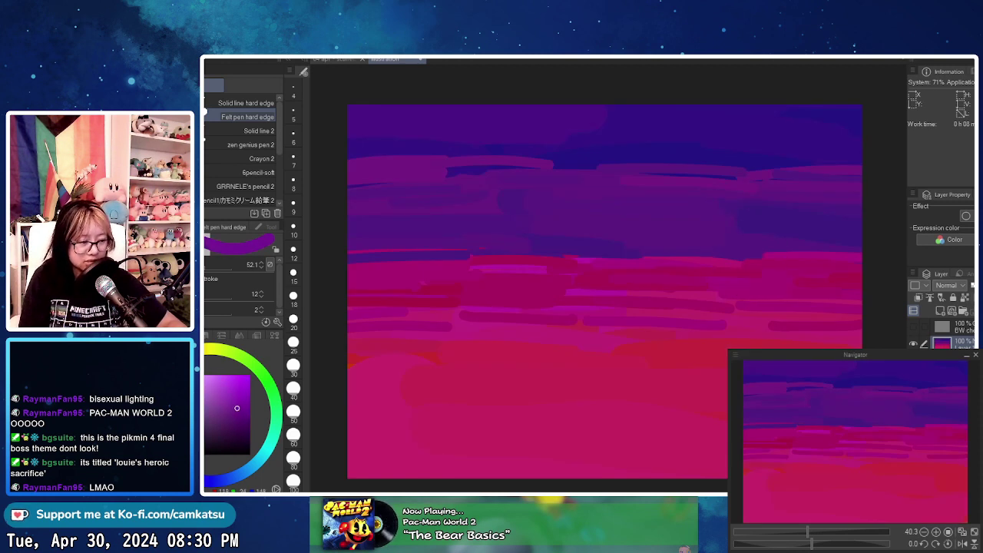
pyautogui.moveTo(362, 254)
pyautogui.mouseDown()
pyautogui.moveTo(379, 276)
pyautogui.moveTo(498, 272)
pyautogui.mouseUp()
pyautogui.hotkey('ctrl', 'z')
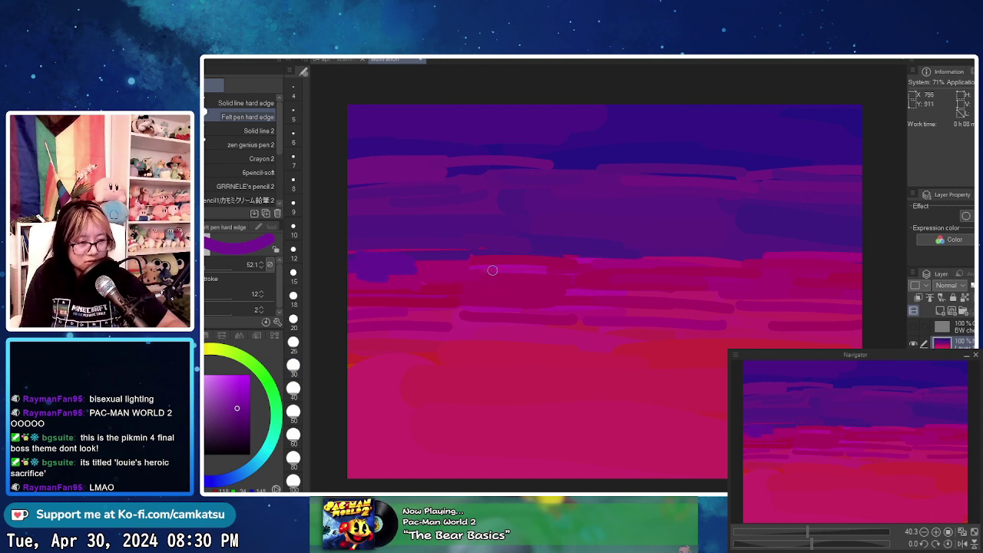
pyautogui.hotkey('ctrl', 'z')
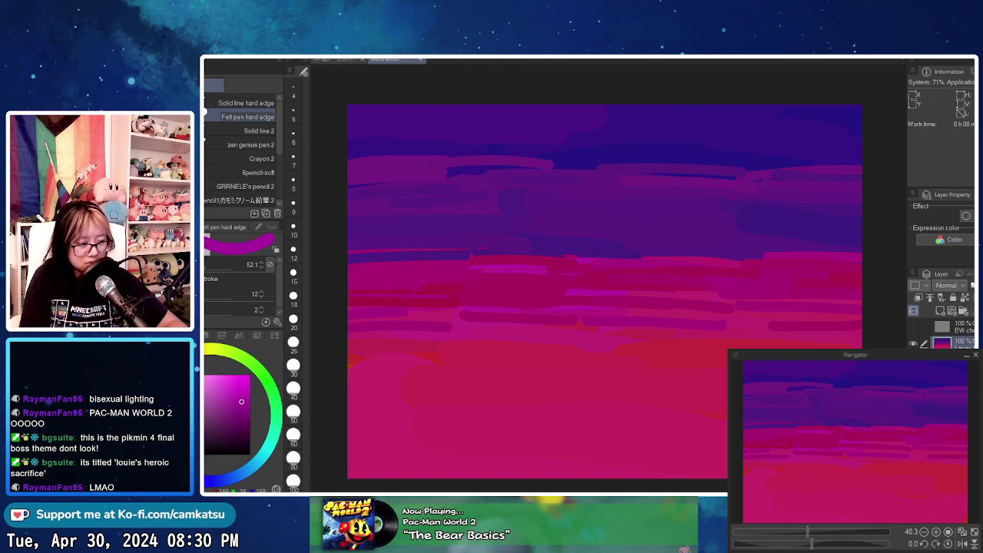
# - Try magenta-purple streaks layered over the left end of the border, and undo them
pyautogui.click(237, 405)
pyautogui.moveTo(398, 262)
pyautogui.mouseDown()
pyautogui.moveTo(364, 237)
pyautogui.moveTo(351, 270)
pyautogui.mouseUp()
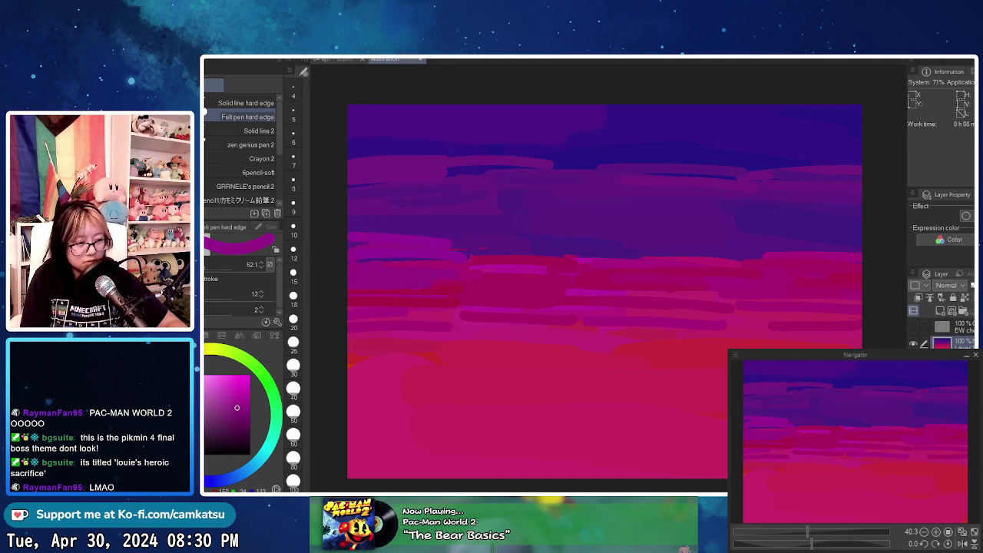
pyautogui.moveTo(452, 294)
pyautogui.mouseDown()
pyautogui.moveTo(366, 248)
pyautogui.moveTo(354, 268)
pyautogui.moveTo(431, 263)
pyautogui.moveTo(428, 247)
pyautogui.mouseUp()
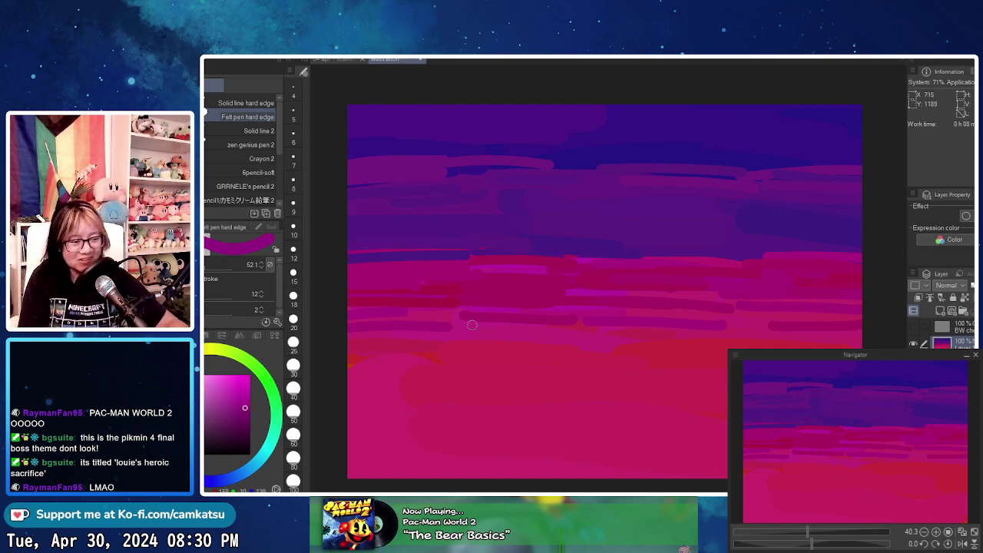
pyautogui.moveTo(361, 247)
pyautogui.mouseDown()
pyautogui.moveTo(452, 235)
pyautogui.moveTo(432, 253)
pyautogui.mouseUp()
pyautogui.hotkey('ctrl', 'z')
pyautogui.hotkey('ctrl', 'z')
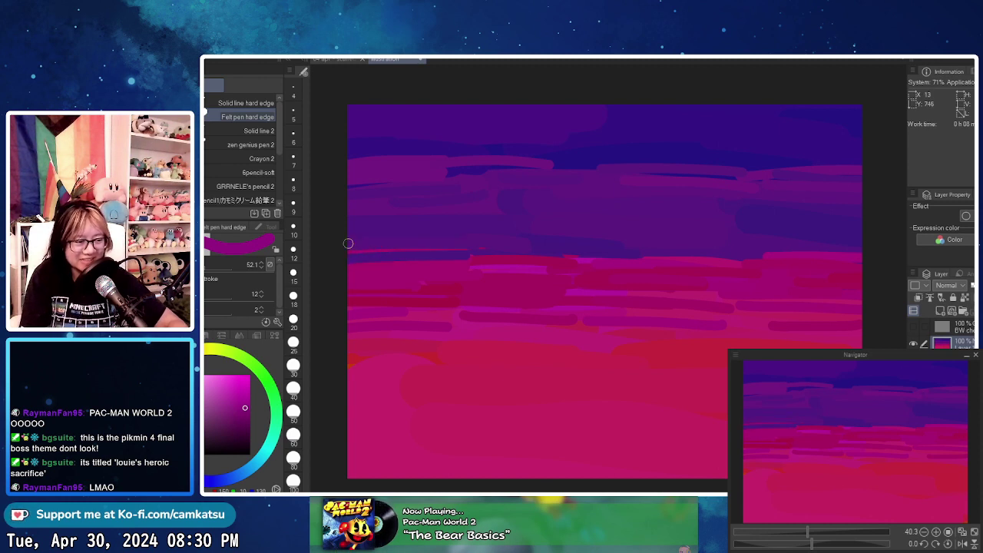
# - Try three more magenta-purple strokes along the border's left edge, and undo all of them
pyautogui.moveTo(347, 243); pyautogui.dragTo(458, 244)
pyautogui.moveTo(350, 258); pyautogui.dragTo(461, 258)
pyautogui.moveTo(353, 248); pyautogui.dragTo(422, 245)
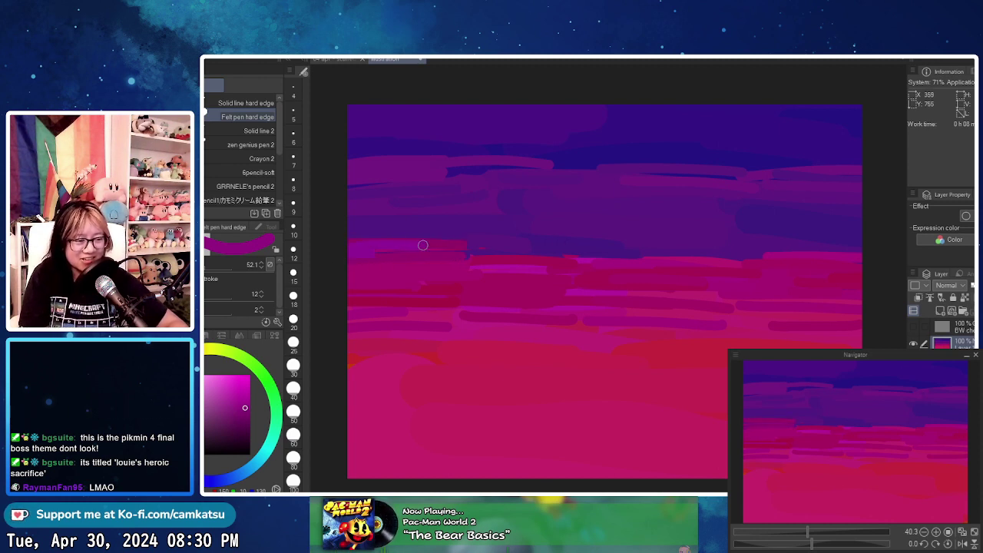
pyautogui.hotkey('ctrl', 'z')
pyautogui.hotkey('ctrl', 'z')
pyautogui.hotkey('ctrl', 'z')
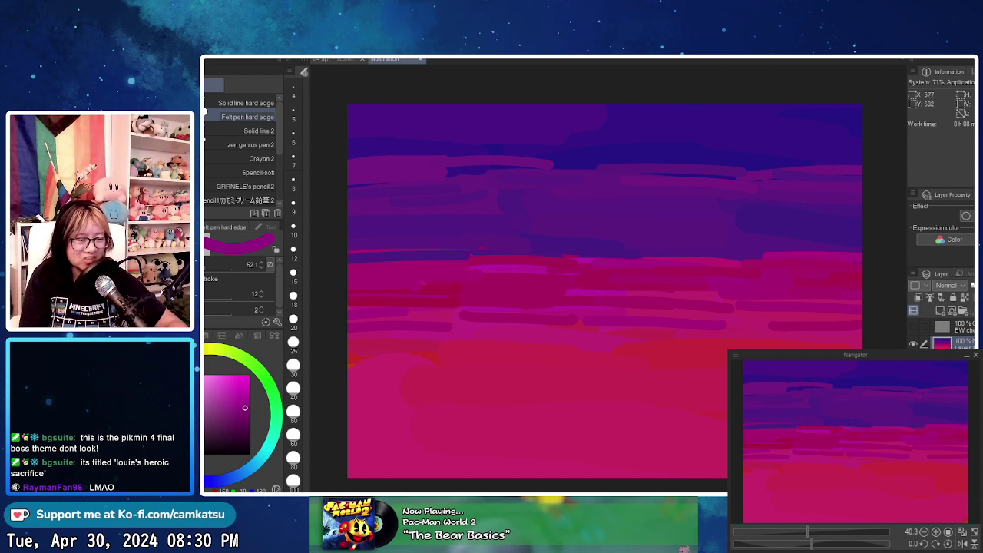
# - Pick a slightly darker magenta-purple and layer horizontal streaks over the left and centre of the purple-pink border
pyautogui.keyDown('alt'); pyautogui.click(476, 205); pyautogui.keyUp('alt')
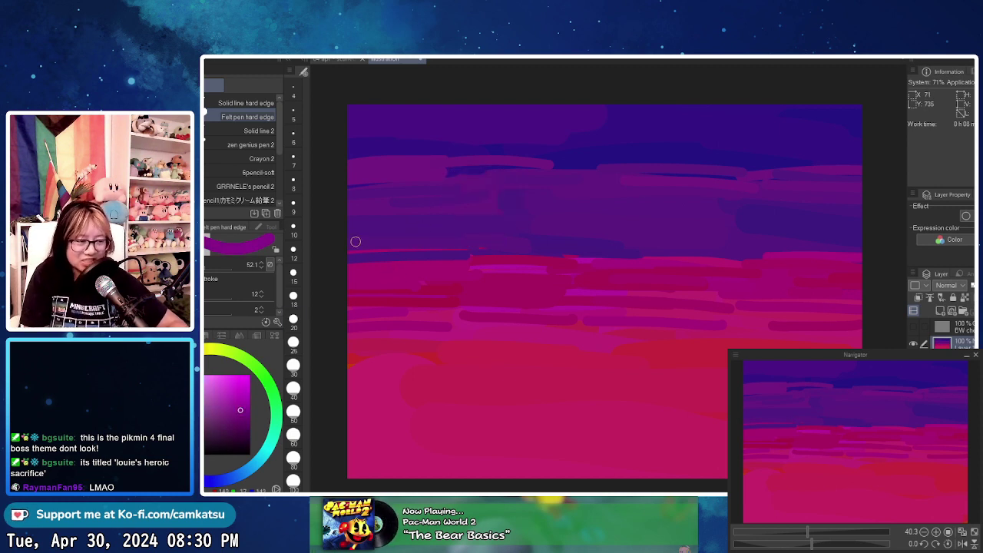
pyautogui.moveTo(355, 241); pyautogui.dragTo(451, 239)
pyautogui.moveTo(340, 256); pyautogui.dragTo(454, 255)
pyautogui.moveTo(358, 256); pyautogui.dragTo(441, 253)
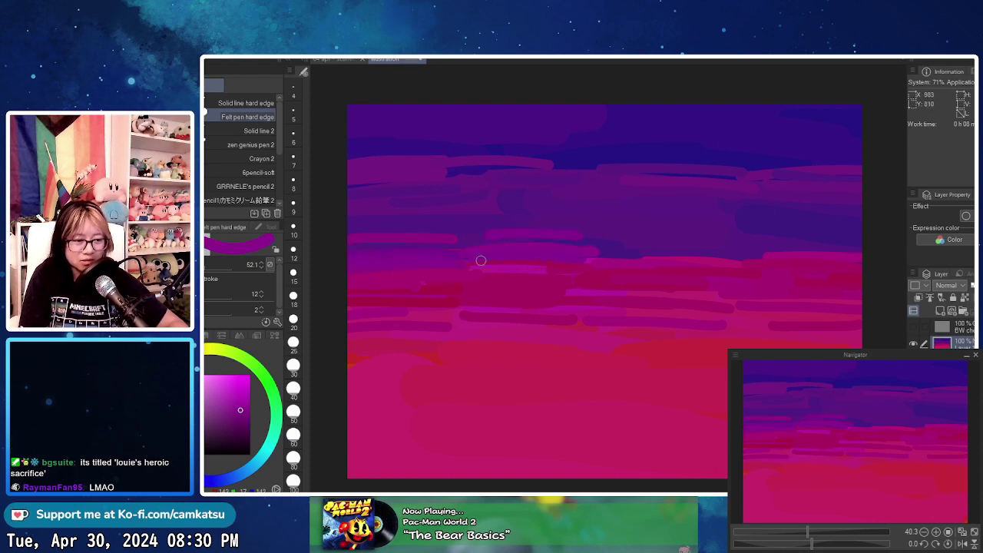
pyautogui.moveTo(479, 258); pyautogui.dragTo(597, 264)
pyautogui.moveTo(474, 269)
pyautogui.mouseDown()
pyautogui.moveTo(557, 265)
pyautogui.moveTo(466, 261)
pyautogui.moveTo(547, 263)
pyautogui.moveTo(475, 268)
pyautogui.moveTo(593, 278)
pyautogui.moveTo(473, 275)
pyautogui.moveTo(578, 270)
pyautogui.moveTo(490, 263)
pyautogui.moveTo(566, 259)
pyautogui.mouseUp()
# - Continue the magenta-purple streaks right of centre along the border, undoing and repainting the strokes that miss
pyautogui.moveTo(625, 235); pyautogui.dragTo(704, 243)
pyautogui.moveTo(588, 248)
pyautogui.mouseDown()
pyautogui.moveTo(692, 249)
pyautogui.moveTo(820, 231)
pyautogui.mouseUp()
pyautogui.hotkey('ctrl', 'z')
pyautogui.hotkey('ctrl', 'z')
pyautogui.moveTo(714, 244); pyautogui.dragTo(801, 239)
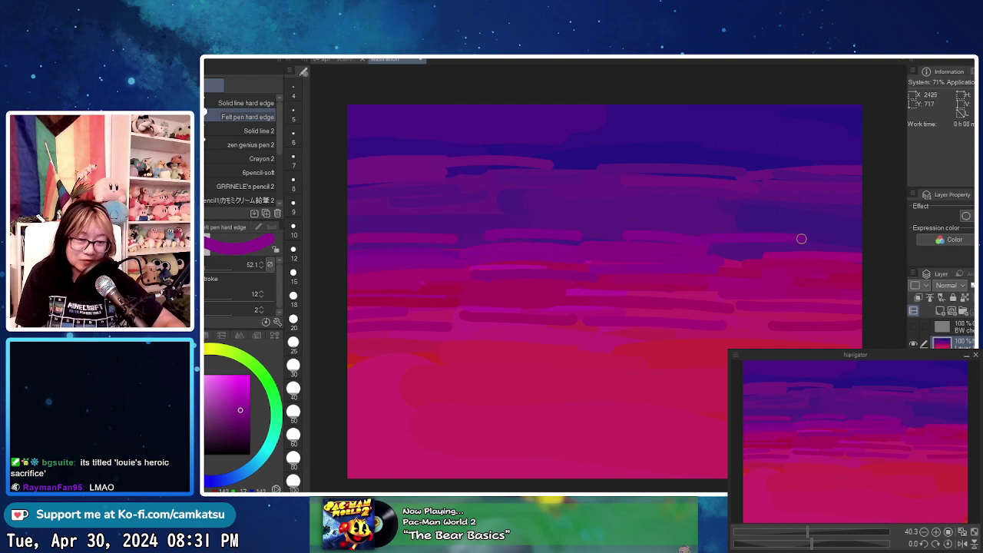
# - Carry the magenta-purple streaks to the canvas's right edge and fill the gaps in the border at left and centre
pyautogui.moveTo(697, 259)
pyautogui.mouseDown()
pyautogui.moveTo(759, 259)
pyautogui.moveTo(812, 274)
pyautogui.mouseUp()
pyautogui.moveTo(812, 236)
pyautogui.mouseDown()
pyautogui.moveTo(864, 237)
pyautogui.moveTo(865, 248)
pyautogui.mouseUp()
pyautogui.moveTo(816, 260); pyautogui.dragTo(867, 260)
pyautogui.moveTo(823, 294); pyautogui.dragTo(870, 292)
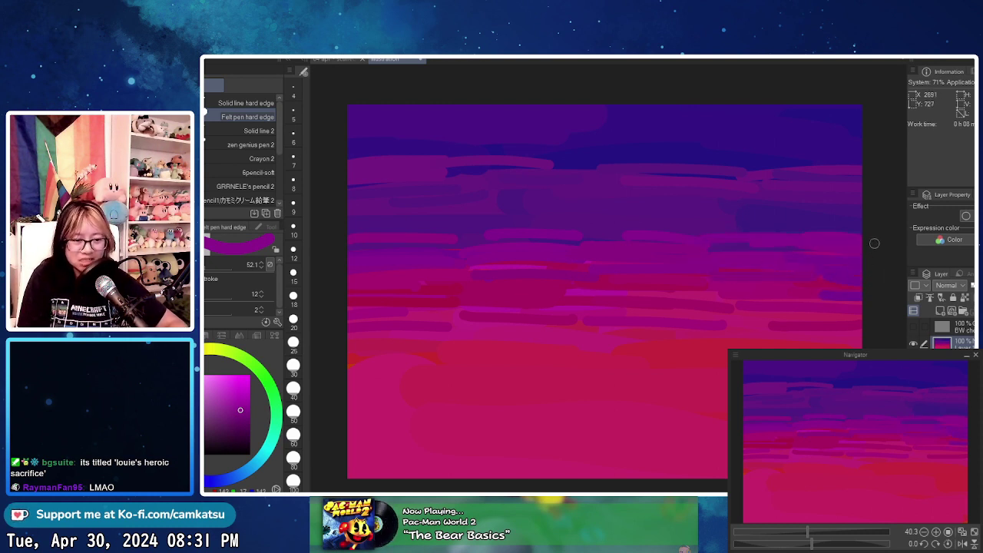
pyautogui.moveTo(804, 249); pyautogui.dragTo(852, 260)
pyautogui.moveTo(458, 261); pyautogui.dragTo(508, 264)
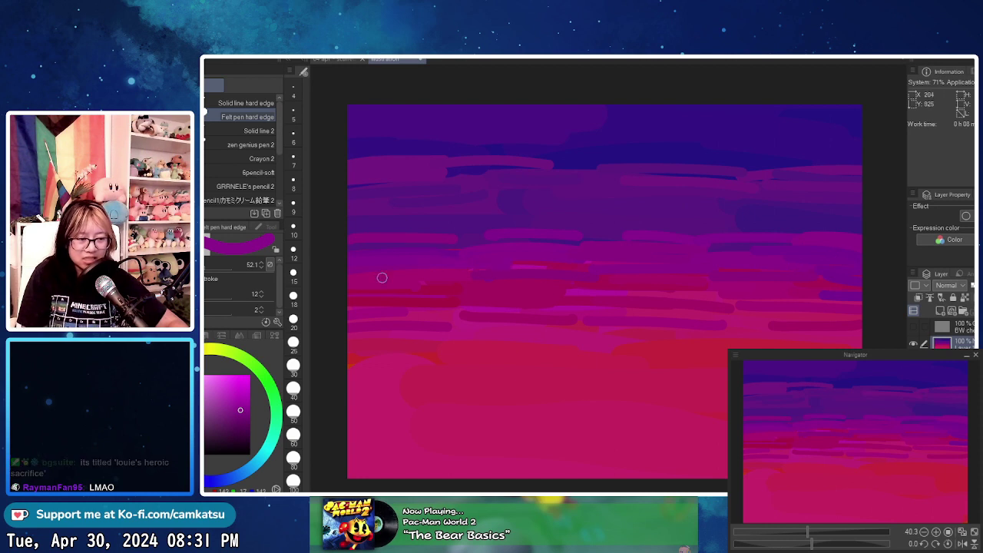
pyautogui.moveTo(382, 277); pyautogui.dragTo(487, 273)
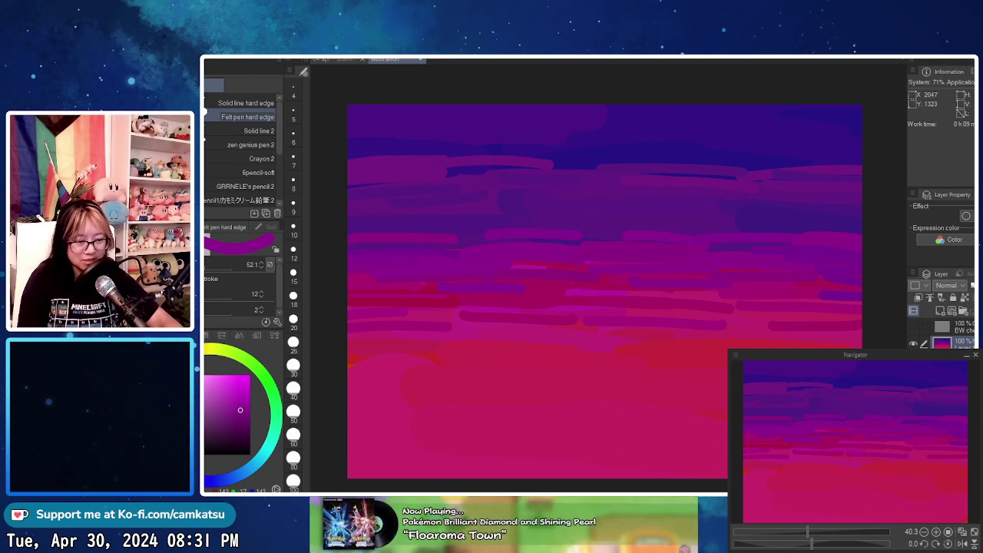
# - Sample pink and magenta tones and break up the flat lower pink area with horizontal streaks
pyautogui.keyDown('alt'); pyautogui.click(731, 351); pyautogui.keyUp('alt')
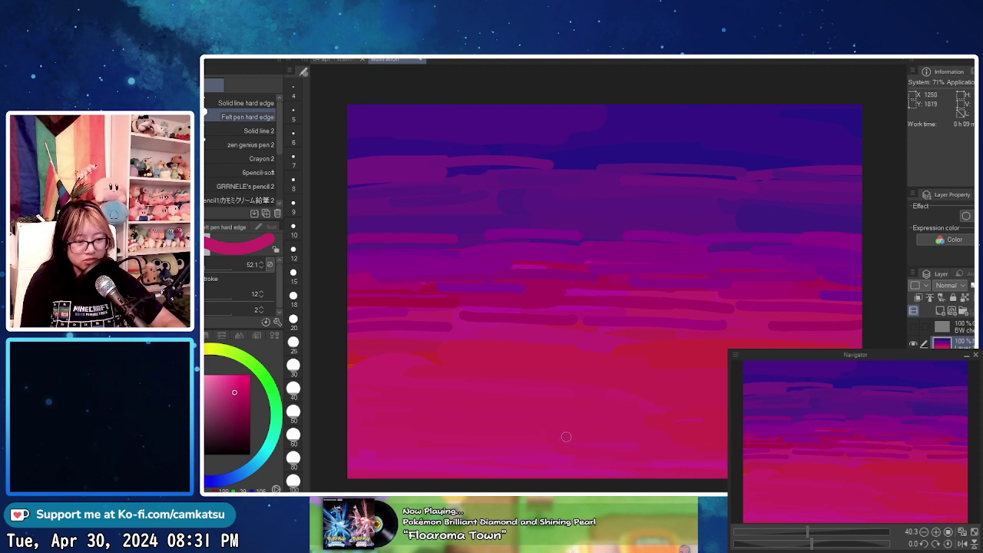
pyautogui.press('x')
pyautogui.keyDown('alt'); pyautogui.click(590, 435); pyautogui.keyUp('alt')
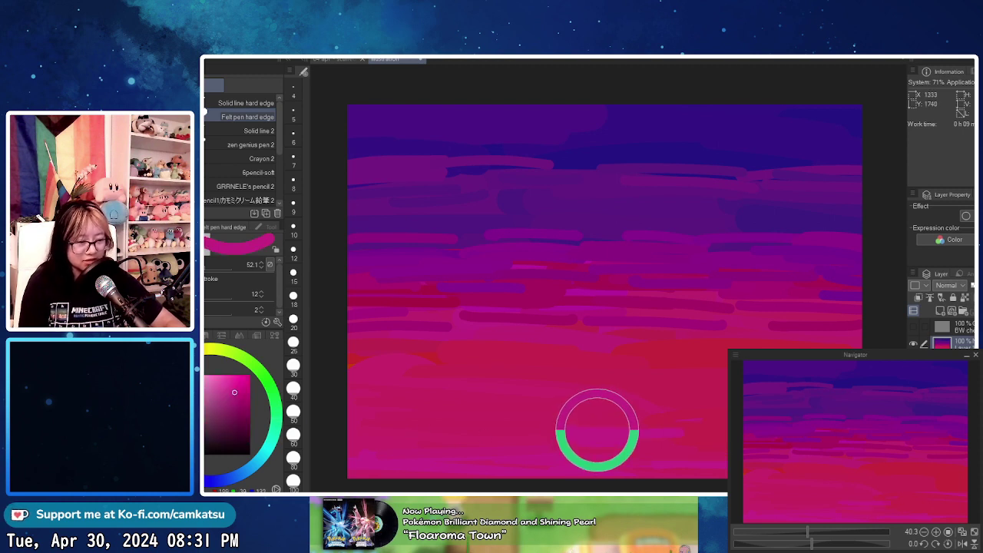
pyautogui.moveTo(353, 426); pyautogui.dragTo(404, 426)
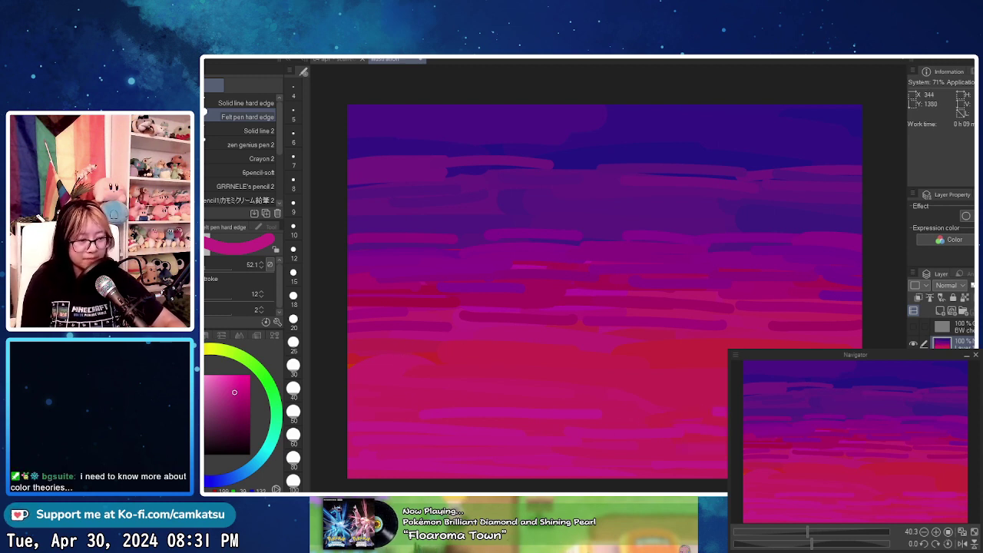
# - Sample the lower pink tones and add thin horizontal streaks across the upper part of the lower pink area
pyautogui.keyDown('alt'); pyautogui.click(429, 358); pyautogui.keyUp('alt')
pyautogui.keyDown('alt'); pyautogui.click(390, 366); pyautogui.keyUp('alt')
pyautogui.moveTo(351, 363); pyautogui.dragTo(463, 358)
pyautogui.moveTo(373, 379); pyautogui.dragTo(485, 378)
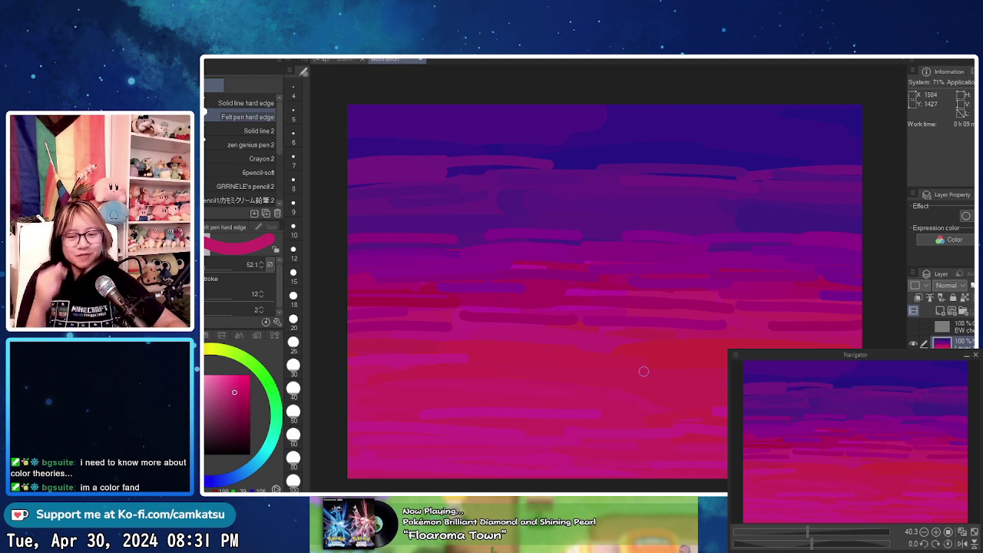
pyautogui.moveTo(624, 363); pyautogui.dragTo(718, 366)
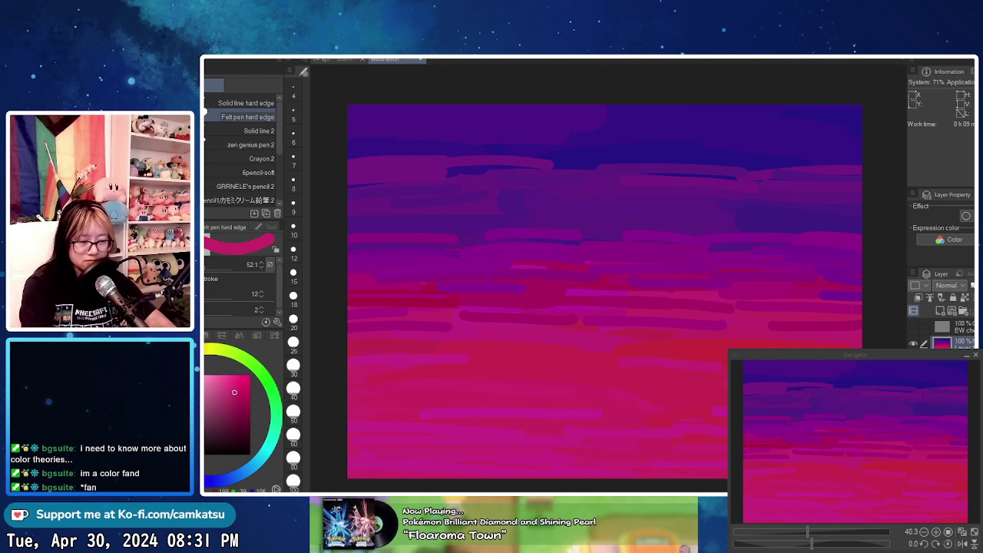
# - Save the illustration as desert and add a new raster layer above the sky painting
pyautogui.press('Return')
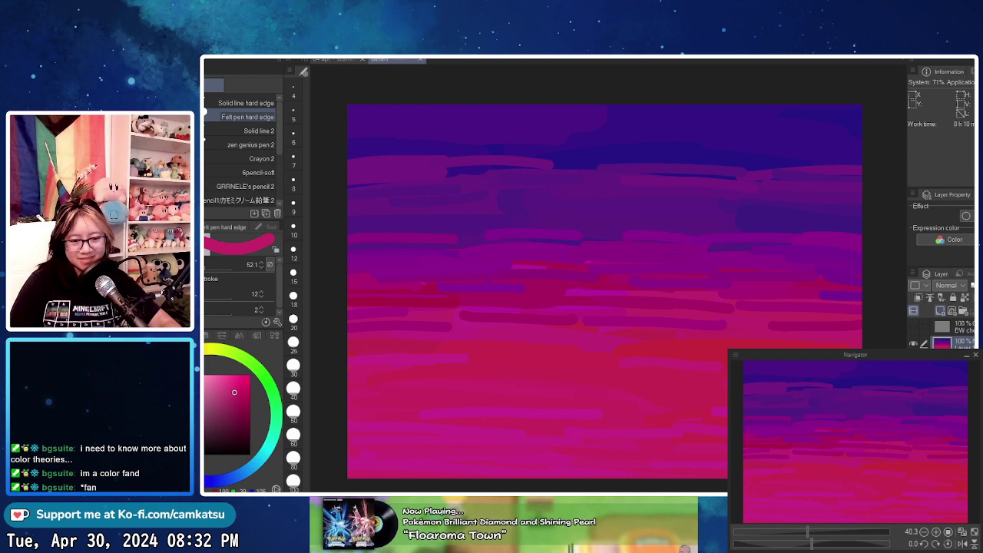
pyautogui.click(939, 311)
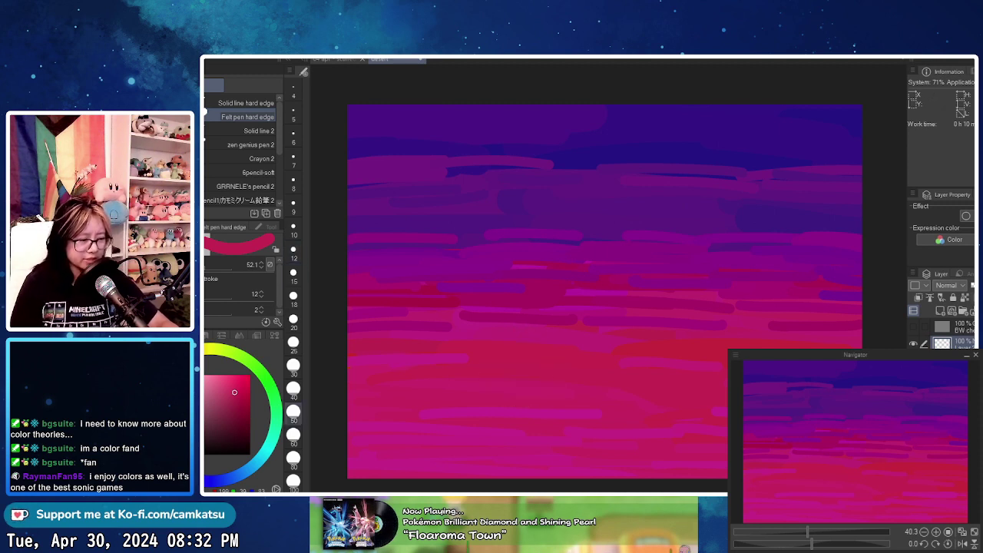
# - Block in the ground across the lower canvas with the felt pen at size 205.8, changing to a darker red
pyautogui.click(293, 411)
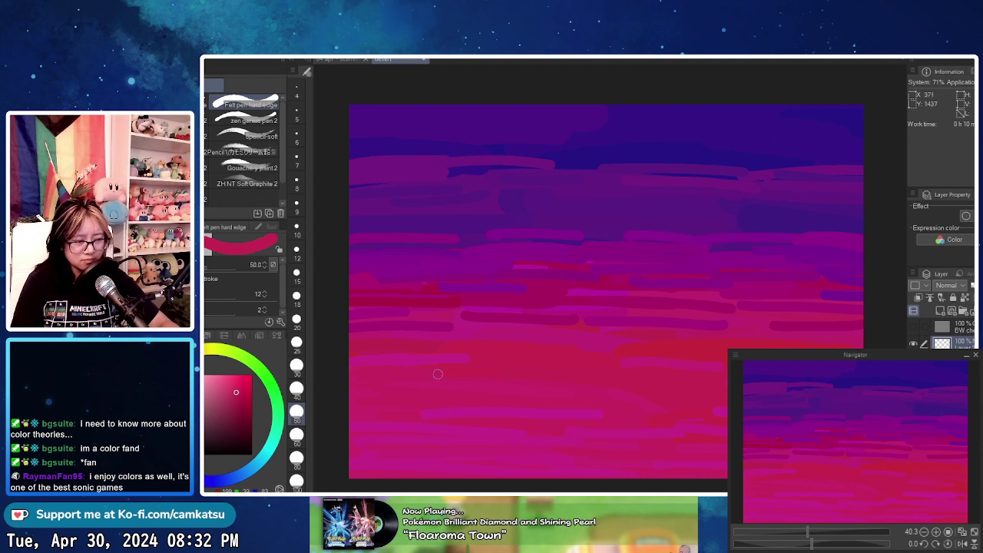
pyautogui.moveTo(382, 366)
pyautogui.mouseDown()
pyautogui.moveTo(401, 366)
pyautogui.moveTo(349, 388)
pyautogui.moveTo(503, 422)
pyautogui.moveTo(450, 450)
pyautogui.mouseUp()
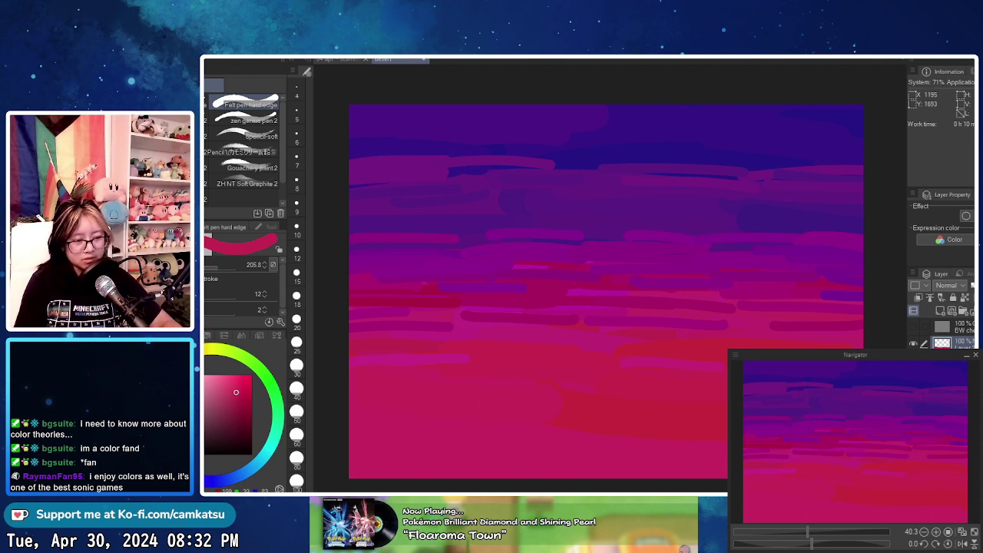
pyautogui.moveTo(597, 417)
pyautogui.mouseDown()
pyautogui.moveTo(432, 401)
pyautogui.moveTo(343, 417)
pyautogui.moveTo(601, 404)
pyautogui.moveTo(410, 404)
pyautogui.mouseUp()
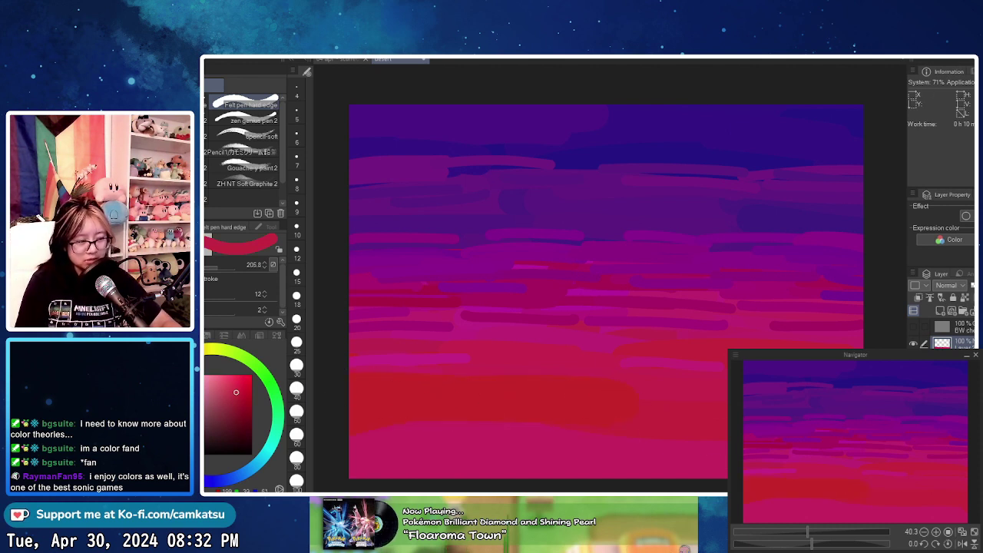
pyautogui.moveTo(236, 392); pyautogui.dragTo(230, 399)
pyautogui.moveTo(440, 391)
pyautogui.mouseDown()
pyautogui.moveTo(471, 395)
pyautogui.moveTo(441, 446)
pyautogui.moveTo(722, 465)
pyautogui.moveTo(594, 436)
pyautogui.moveTo(741, 439)
pyautogui.moveTo(741, 419)
pyautogui.moveTo(509, 389)
pyautogui.moveTo(772, 390)
pyautogui.mouseUp()
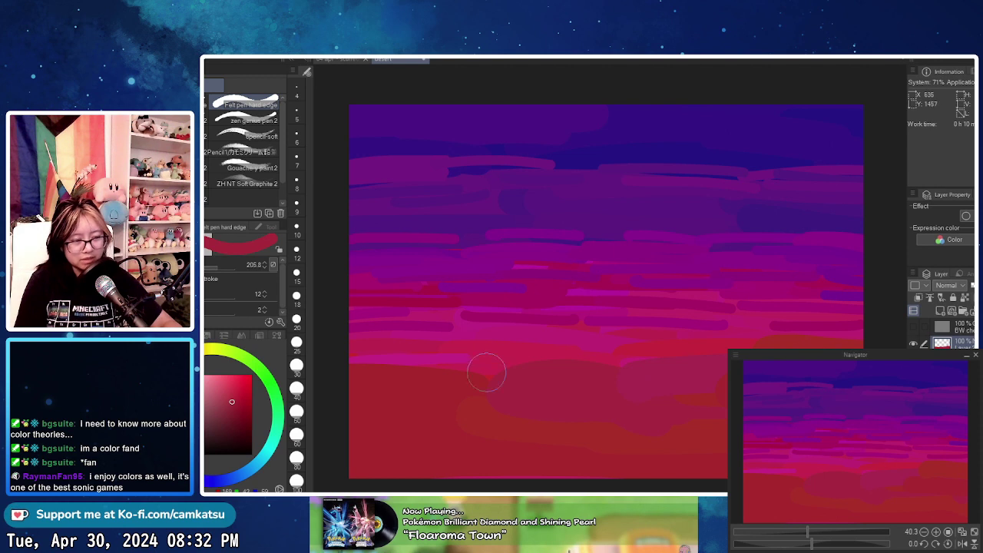
# - Reduce the brush size to 79.1 and shape the red ground's upper edge into low dunes along the horizon
pyautogui.press('[')
pyautogui.press('[')
pyautogui.press('[')
pyautogui.press('[')
pyautogui.press('[')
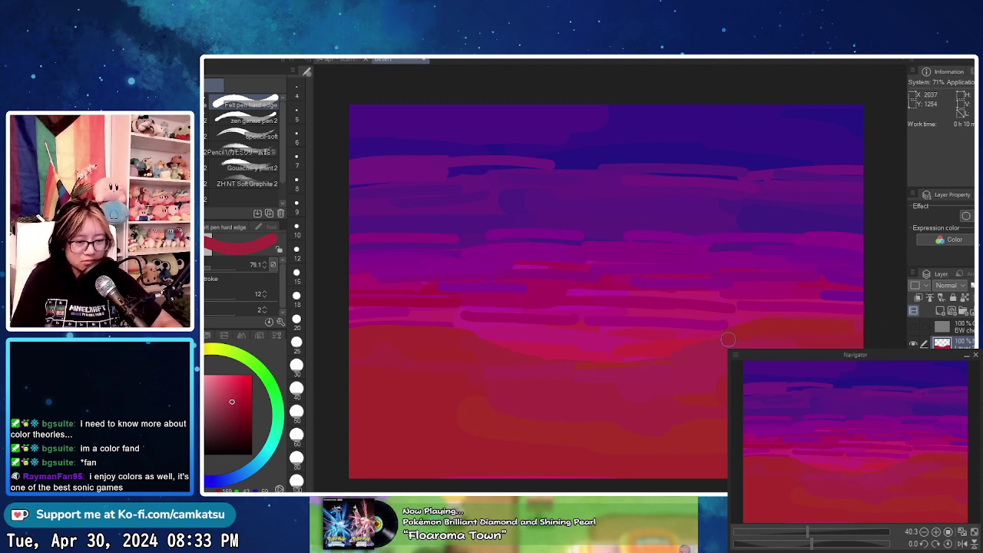
# - Reduce the brush size to 50.3 and touch up the dune edge on the right of the horizon with a sampled pink
pyautogui.keyDown('alt'); pyautogui.click(735, 318); pyautogui.keyUp('alt')
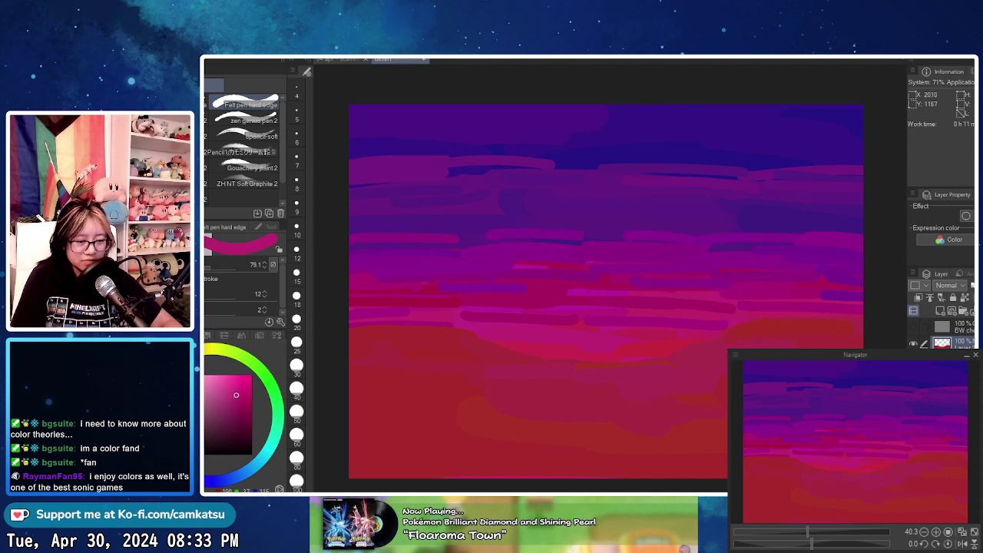
pyautogui.press('[')
pyautogui.press('[')
pyautogui.moveTo(722, 324); pyautogui.dragTo(683, 325)
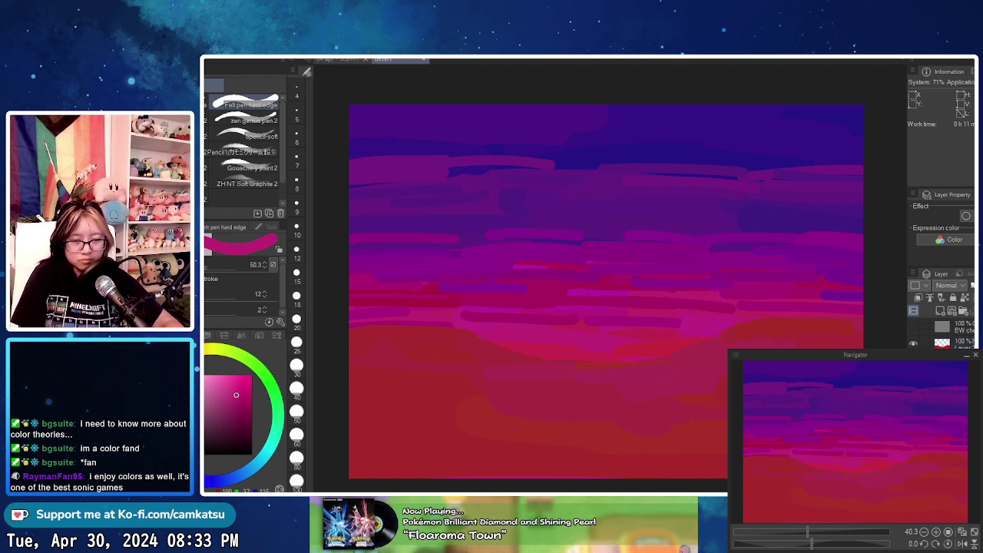
# - Add a new raster layer above the ground and choose a darker shade of the sampled ground red
pyautogui.click(961, 343)
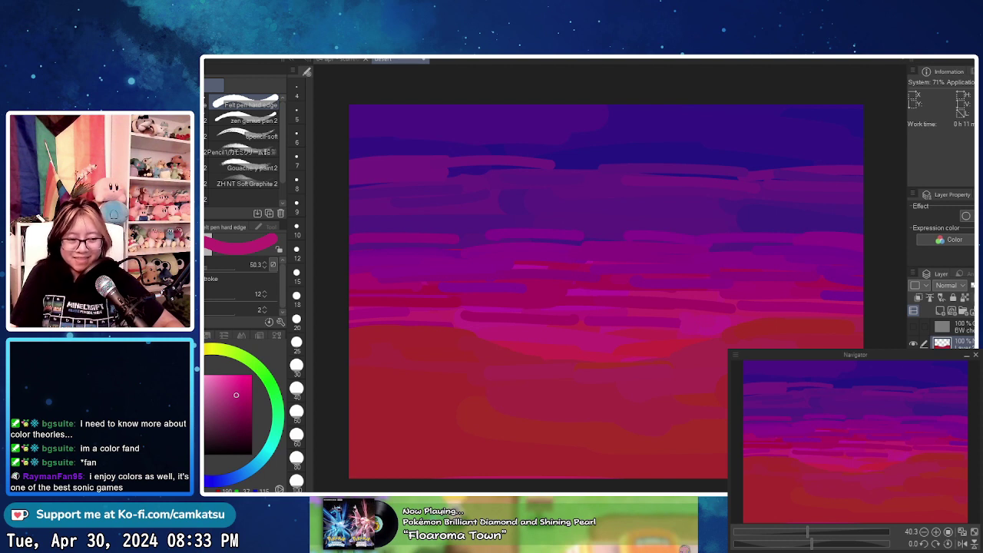
pyautogui.click(940, 310)
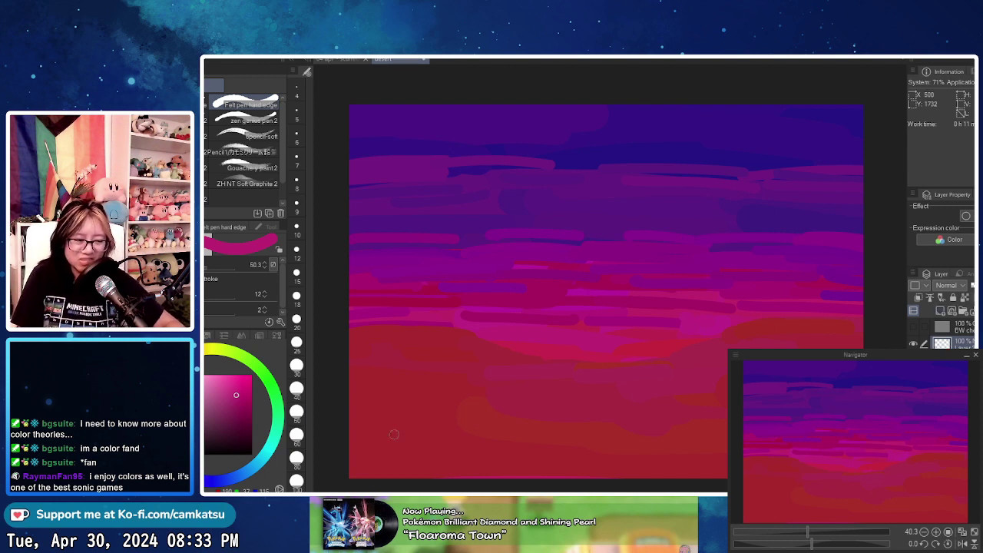
pyautogui.click(224, 426)
pyautogui.keyDown('alt'); pyautogui.click(443, 388); pyautogui.keyUp('alt')
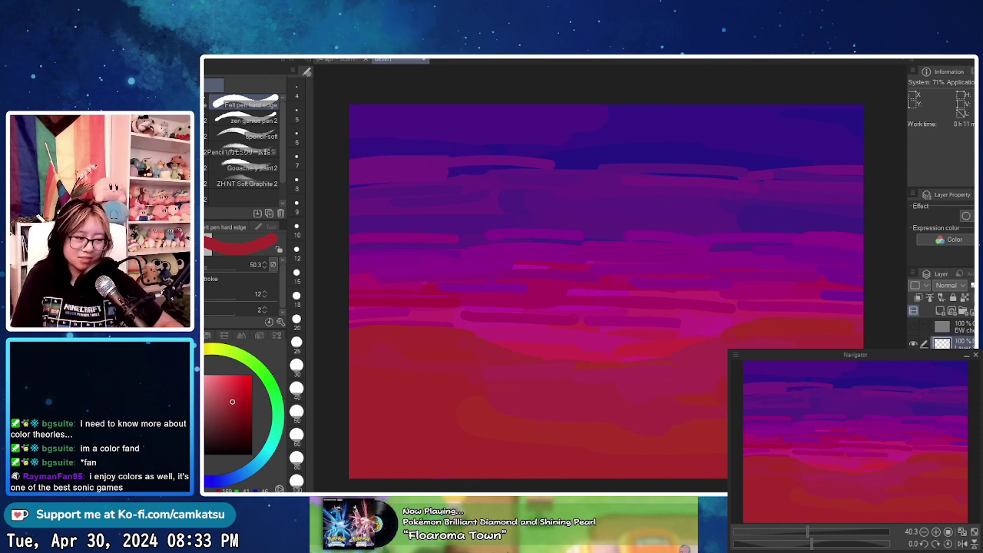
pyautogui.click(238, 420)
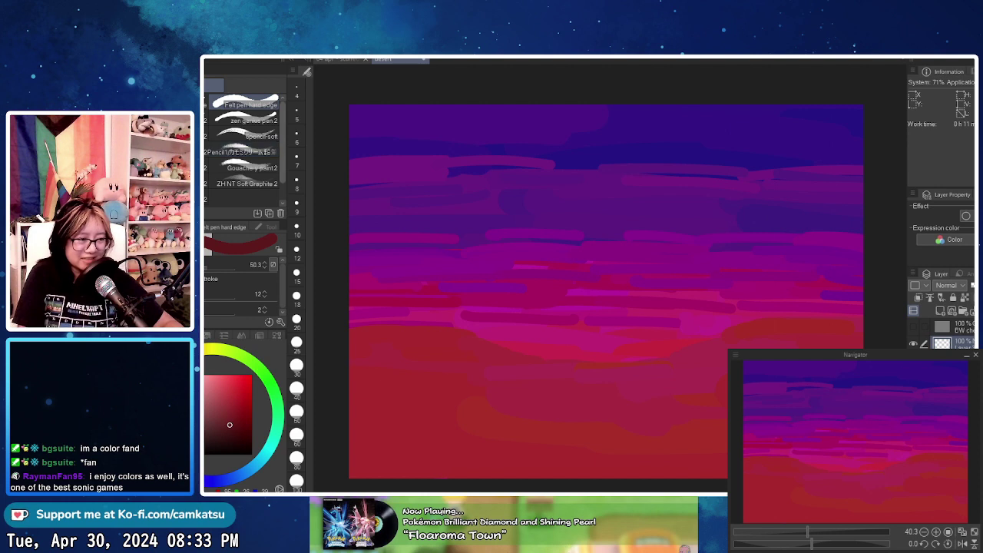
# - Narrow the brush and colour palette column so the brushes are listed by name
pyautogui.moveTo(286, 201); pyautogui.dragTo(307, 201)
pyautogui.moveTo(310, 461)
pyautogui.mouseDown()
pyautogui.moveTo(379, 460)
pyautogui.moveTo(289, 461)
pyautogui.mouseUp()
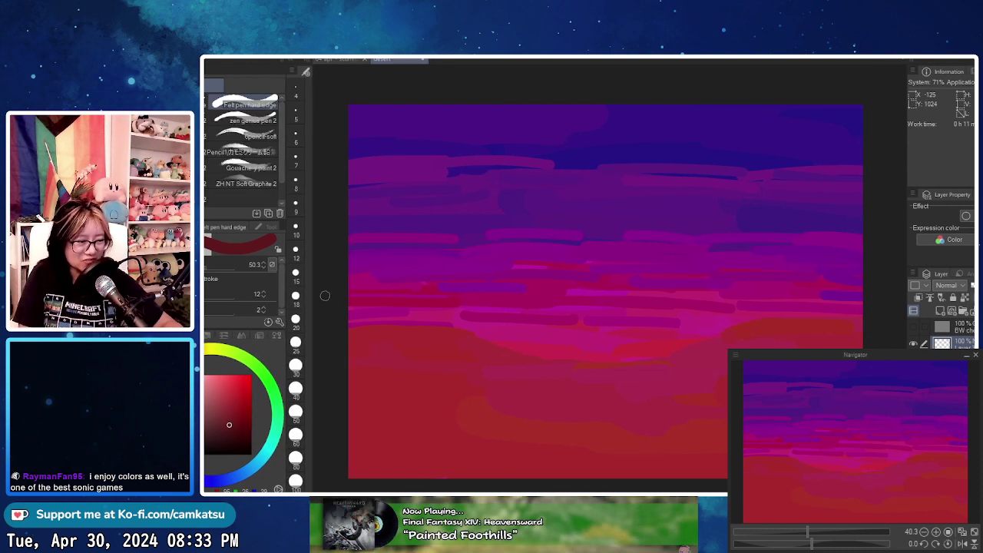
pyautogui.moveTo(286, 181); pyautogui.dragTo(281, 181)
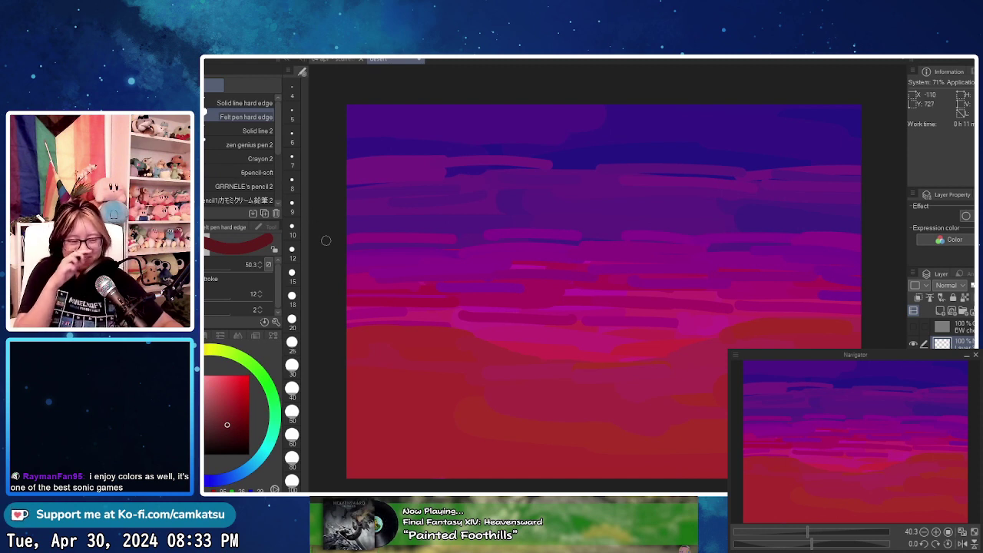
# - Adjust the dark red and paint one wavy band across the lower ground with the felt pen at size 50.3
pyautogui.moveTo(380, 379); pyautogui.dragTo(468, 381)
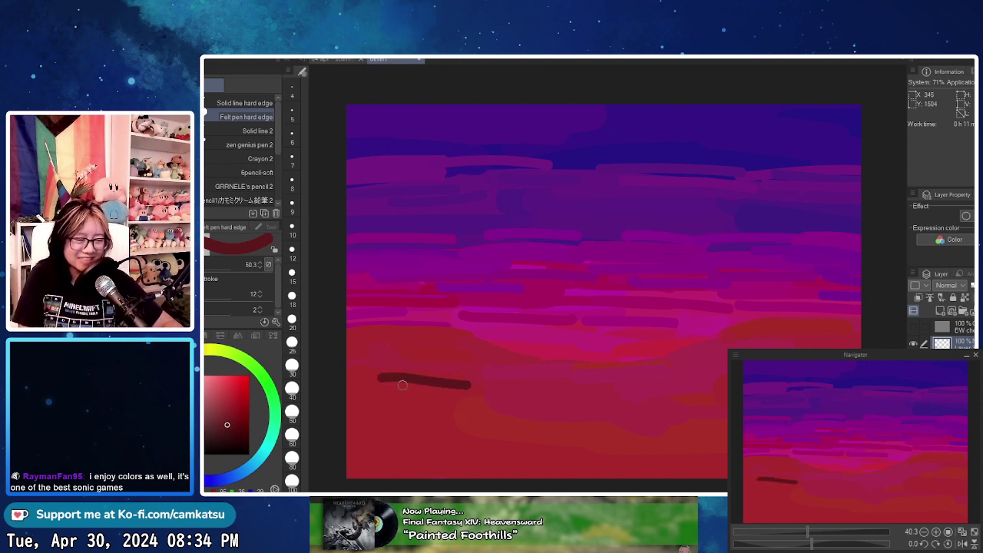
pyautogui.hotkey('ctrl', 'z')
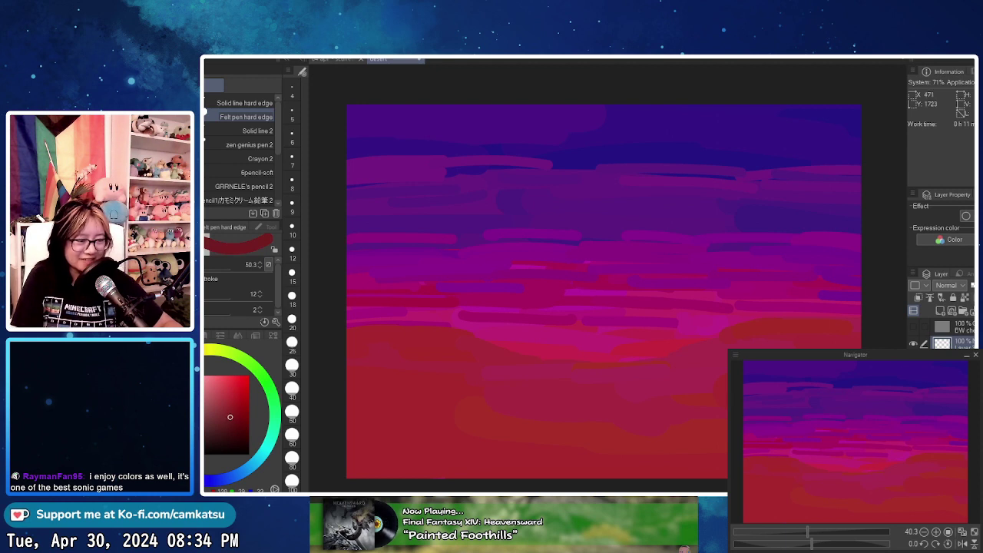
pyautogui.click(228, 401)
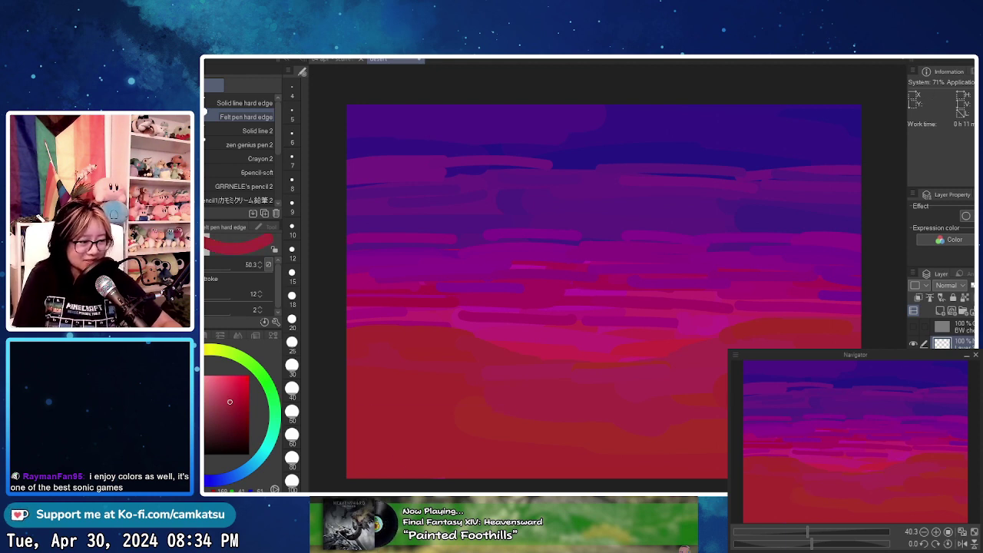
pyautogui.click(228, 416)
pyautogui.moveTo(324, 394); pyautogui.dragTo(530, 416)
pyautogui.hotkey('ctrl', 'z')
pyautogui.hotkey('ctrl', 'z')
pyautogui.moveTo(342, 409); pyautogui.dragTo(807, 418)
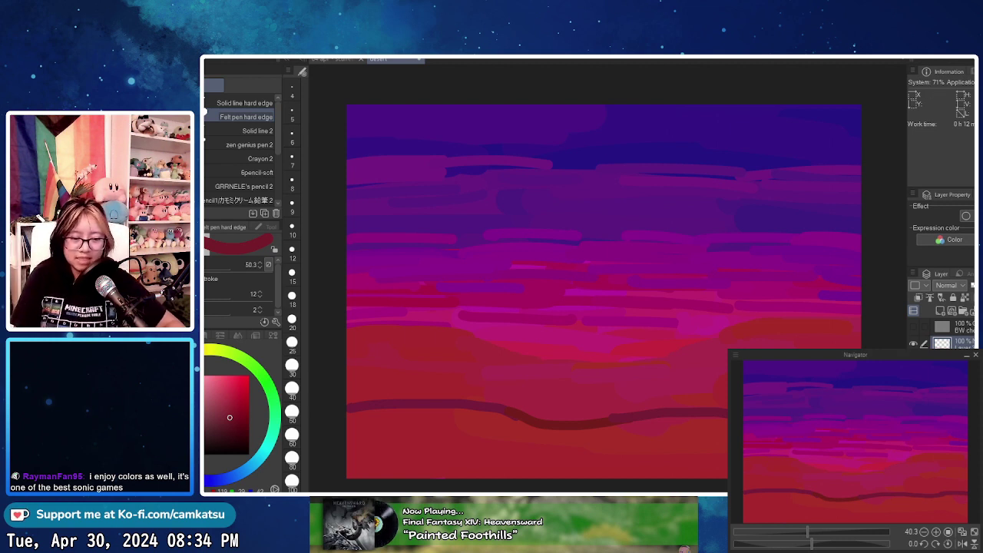
# - Choose a saturated bright red as the drawing colour for working on the left part of the dark band
pyautogui.scroll(3, 773, 401)
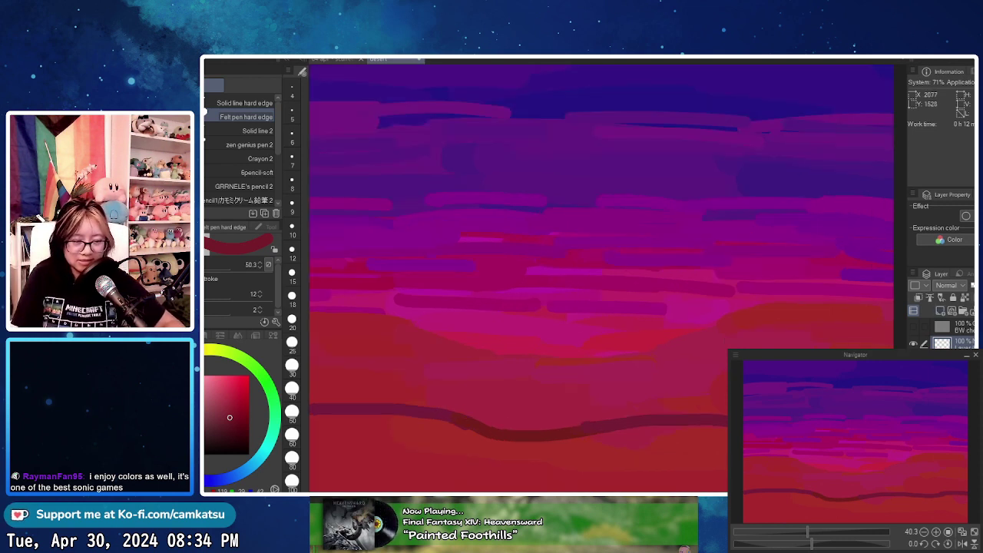
pyautogui.moveTo(819, 461); pyautogui.dragTo(571, 403)
pyautogui.moveTo(358, 245); pyautogui.dragTo(707, 194)
pyautogui.moveTo(346, 195); pyautogui.dragTo(684, 289)
pyautogui.moveTo(411, 235); pyautogui.dragTo(353, 191)
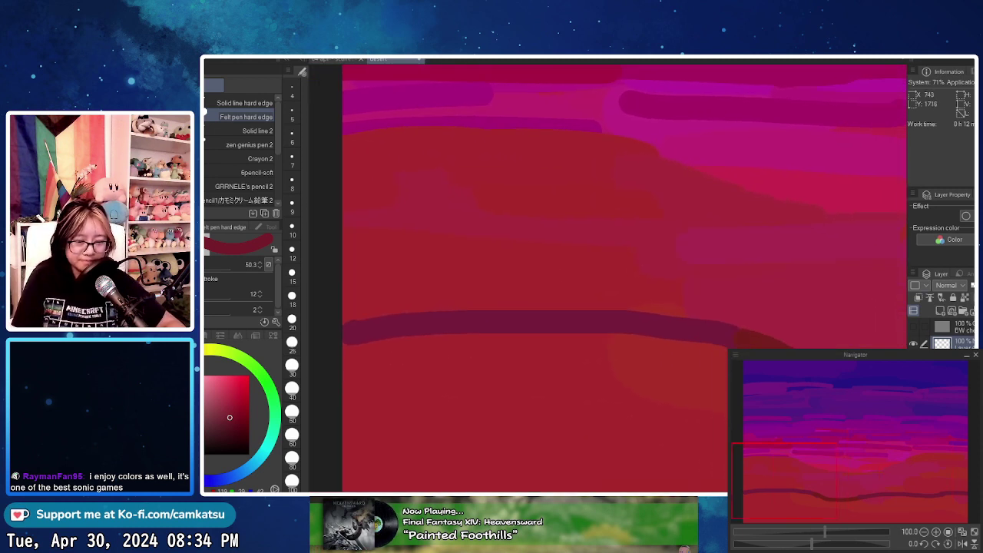
pyautogui.hotkey('alt', '[')
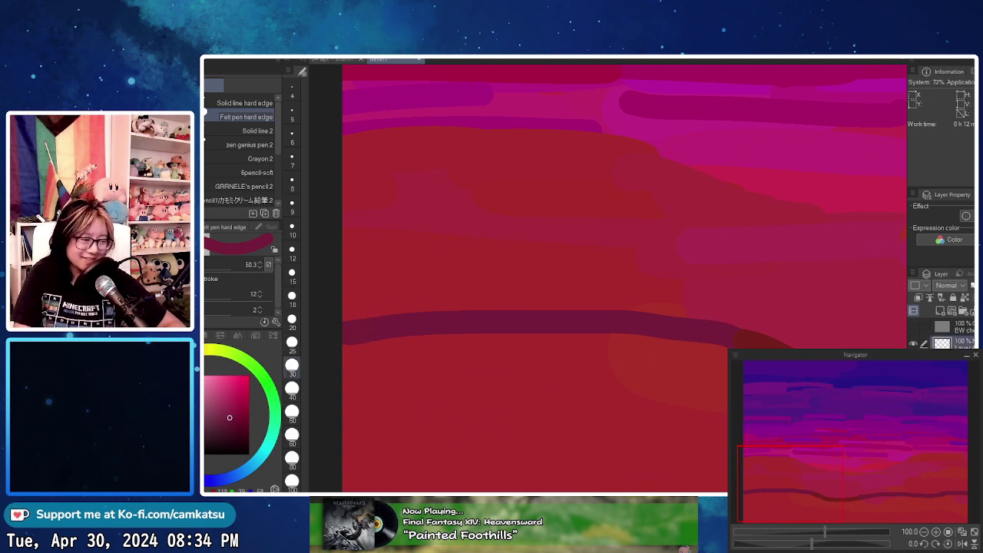
pyautogui.moveTo(228, 388); pyautogui.dragTo(231, 396)
pyautogui.moveTo(153, 381); pyautogui.dragTo(165, 367)
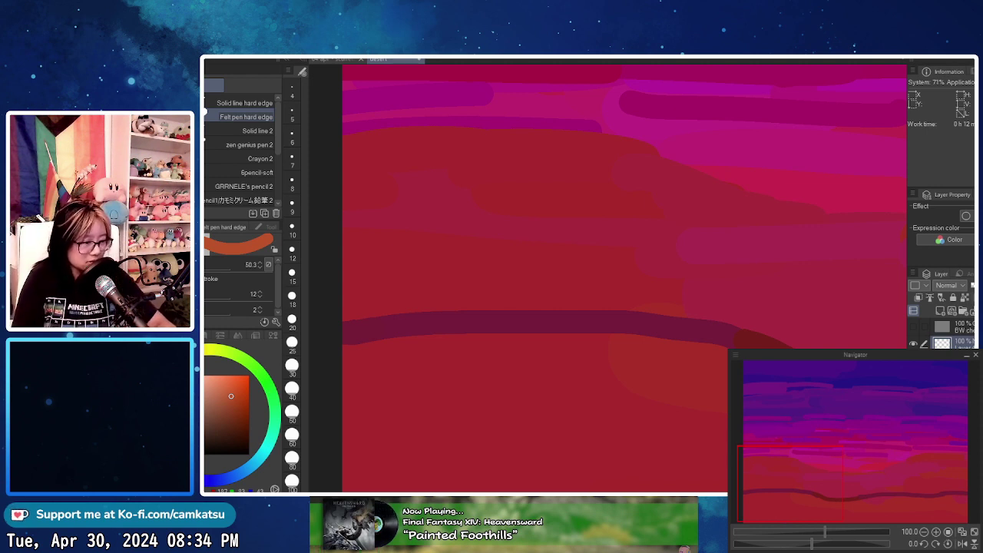
pyautogui.click(153, 383)
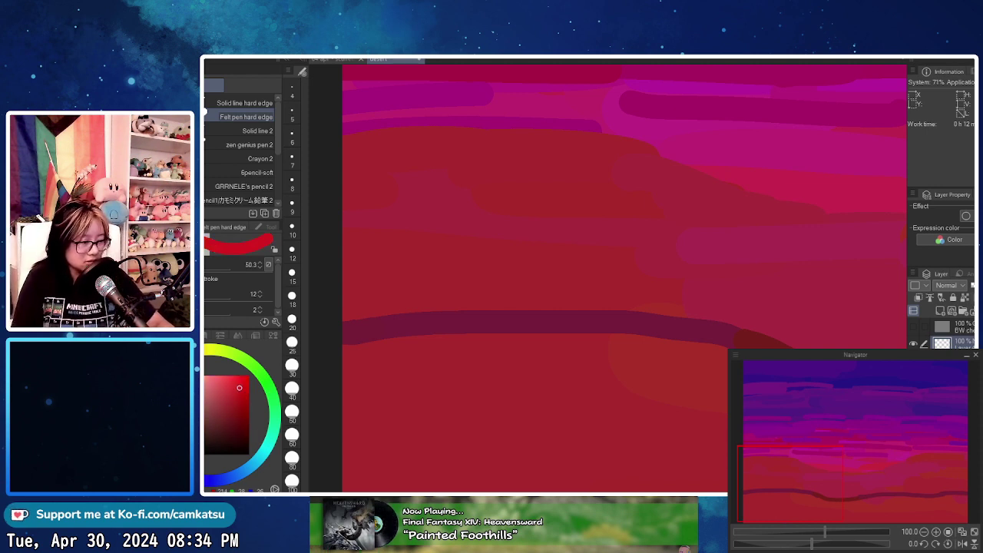
pyautogui.moveTo(242, 385); pyautogui.dragTo(244, 383)
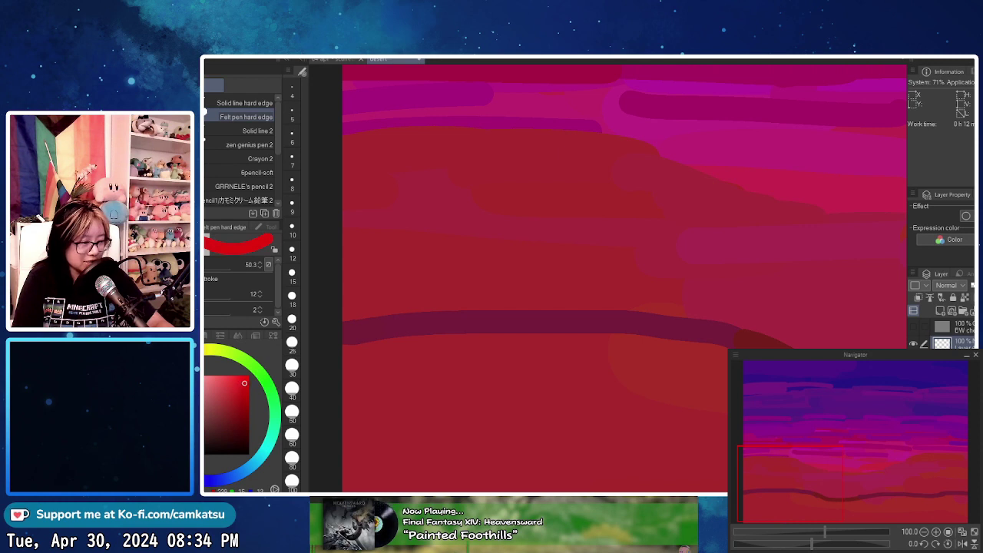
# - Change the drawing colour to a pale yellow
pyautogui.keyDown('alt'); pyautogui.click(757, 338); pyautogui.keyUp('alt')
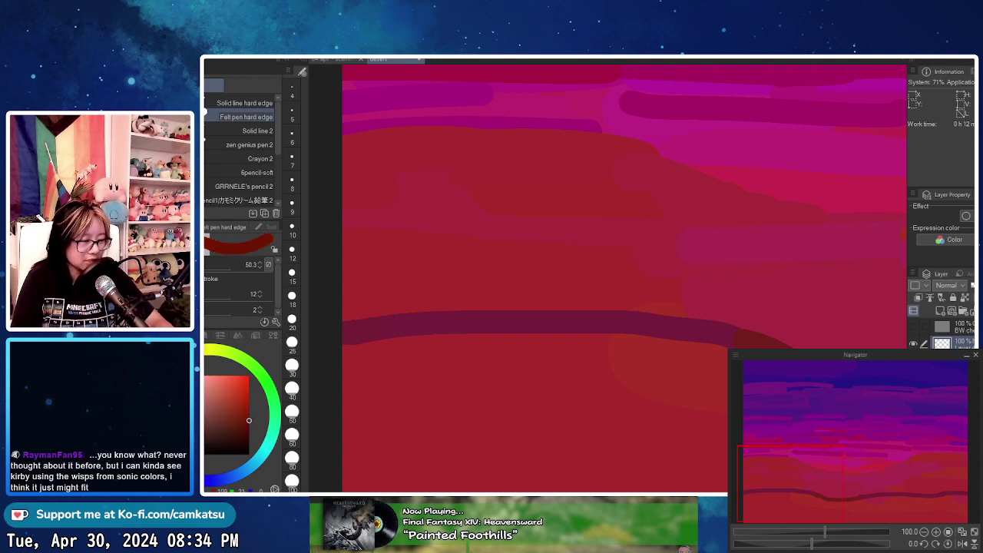
pyautogui.click(237, 378)
pyautogui.click(186, 353)
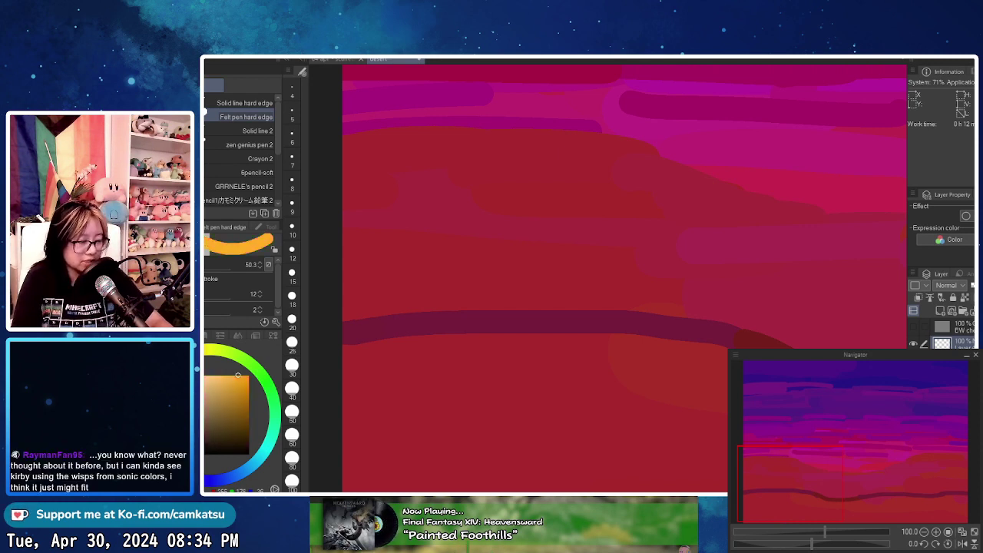
pyautogui.moveTo(238, 375); pyautogui.dragTo(208, 375)
pyautogui.click(190, 352)
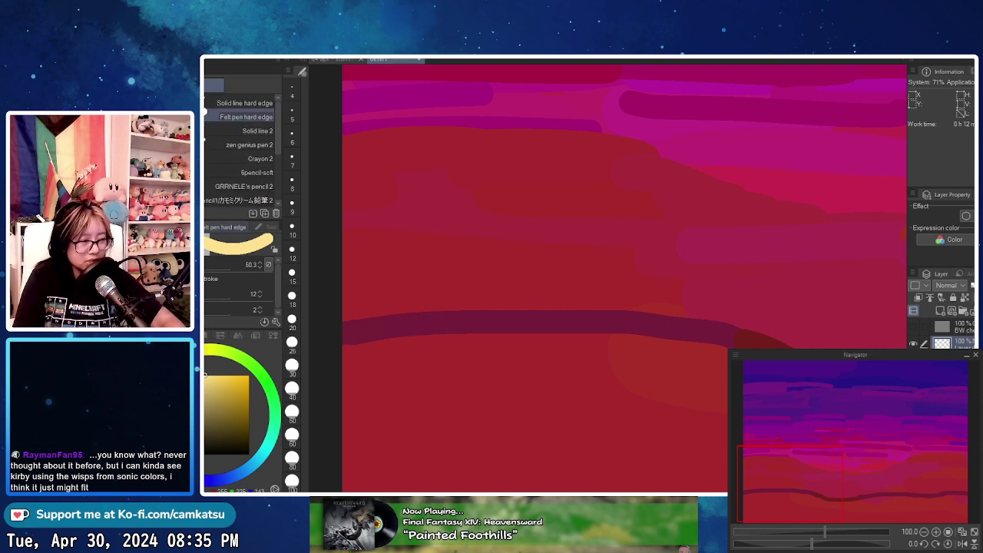
# - Try the Multilines brush in pale yellow across the dark band and undo the stroke
pyautogui.press('p')
pyautogui.moveTo(278, 160)
pyautogui.mouseDown()
pyautogui.moveTo(278, 178)
pyautogui.moveTo(278, 123)
pyautogui.mouseUp()
pyautogui.press('p')
pyautogui.press('p')
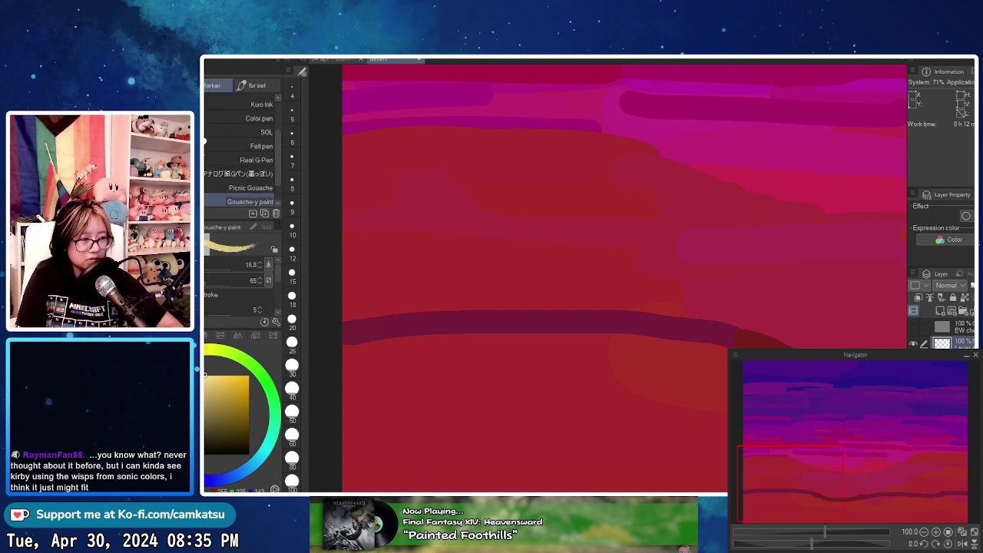
pyautogui.click(173, 85)
pyautogui.moveTo(388, 315); pyautogui.dragTo(624, 338)
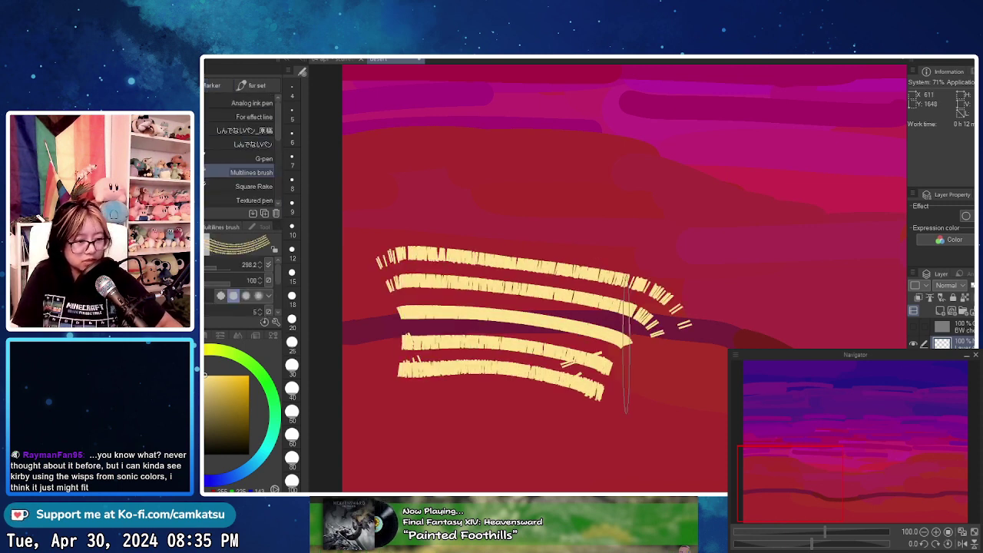
pyautogui.hotkey('ctrl', 'z')
# - Try the Square Rake brush at size 333.9 in pale yellow over the dark band and undo the strokes
pyautogui.click(253, 186)
pyautogui.moveTo(395, 278); pyautogui.dragTo(701, 286)
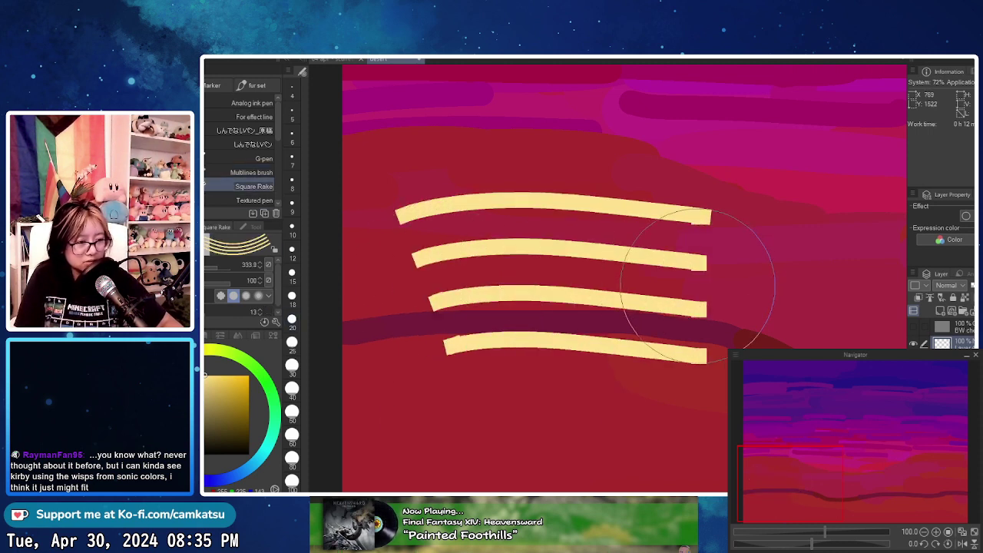
pyautogui.hotkey('ctrl', 'z')
pyautogui.moveTo(436, 341); pyautogui.dragTo(687, 342)
pyautogui.moveTo(770, 345)
pyautogui.mouseDown()
pyautogui.moveTo(805, 346)
pyautogui.moveTo(798, 351)
pyautogui.mouseUp()
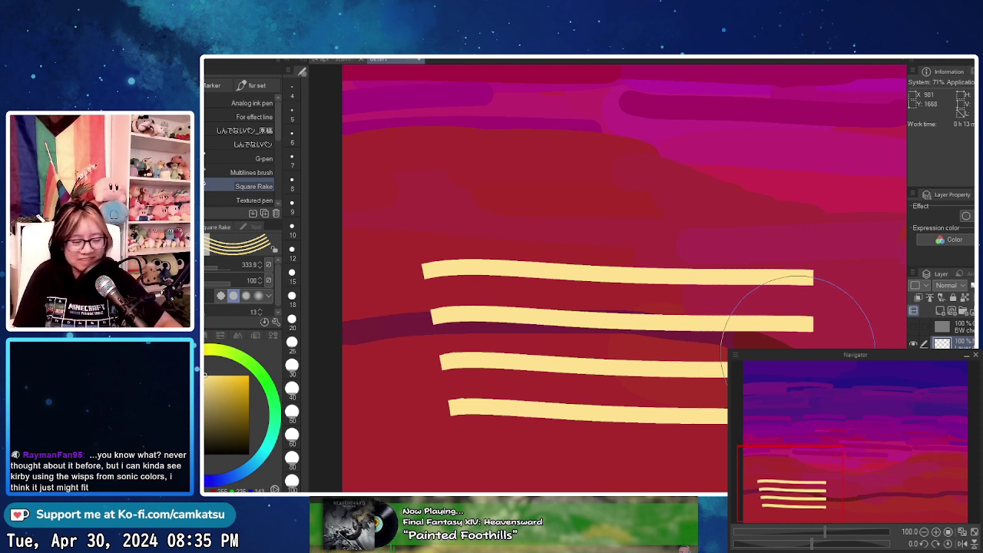
pyautogui.hotkey('ctrl', 'z')
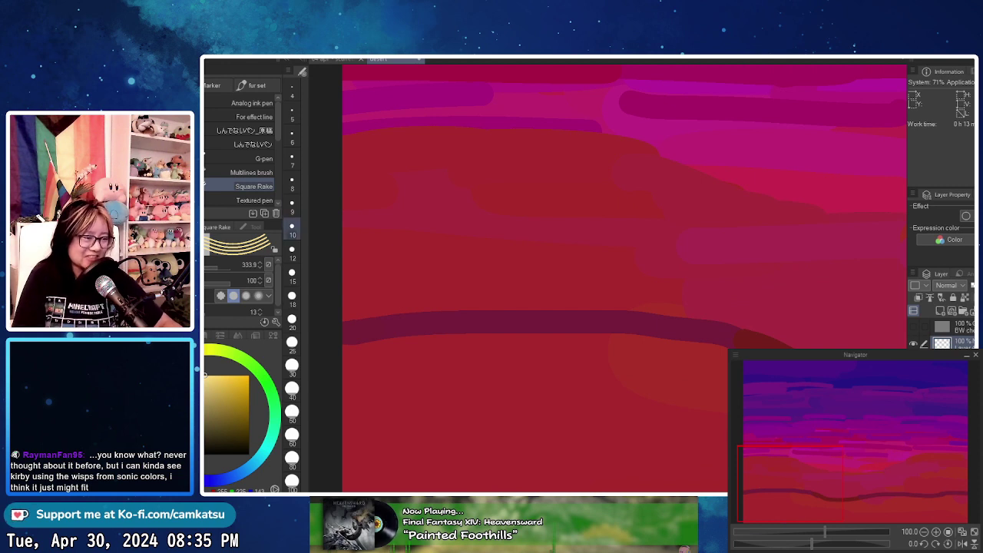
# - Test the Square Rake at sizes 6 and 12 along the left end of the dark band and undo the strokes
pyautogui.click(291, 137)
pyautogui.moveTo(366, 325); pyautogui.dragTo(466, 323)
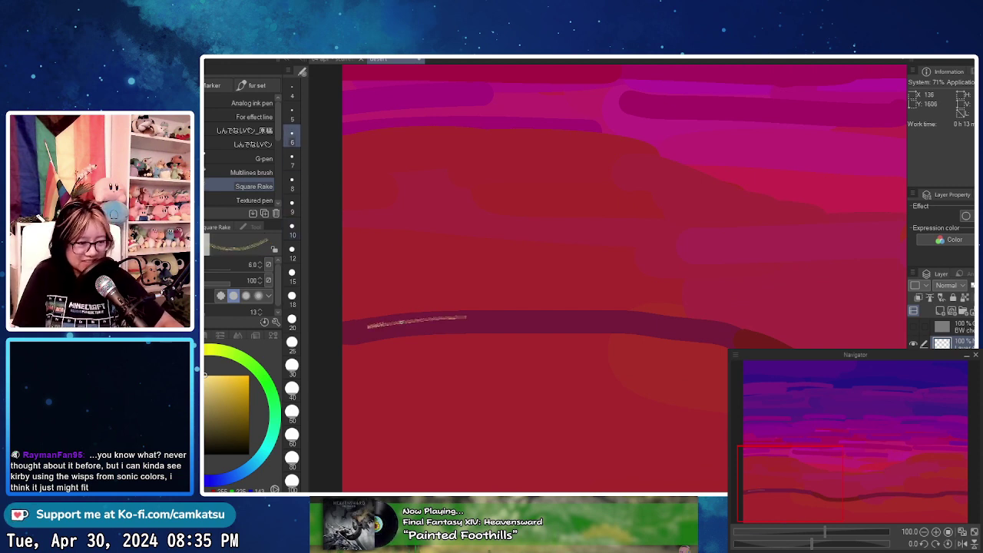
pyautogui.hotkey('ctrl', 'z')
pyautogui.click(292, 250)
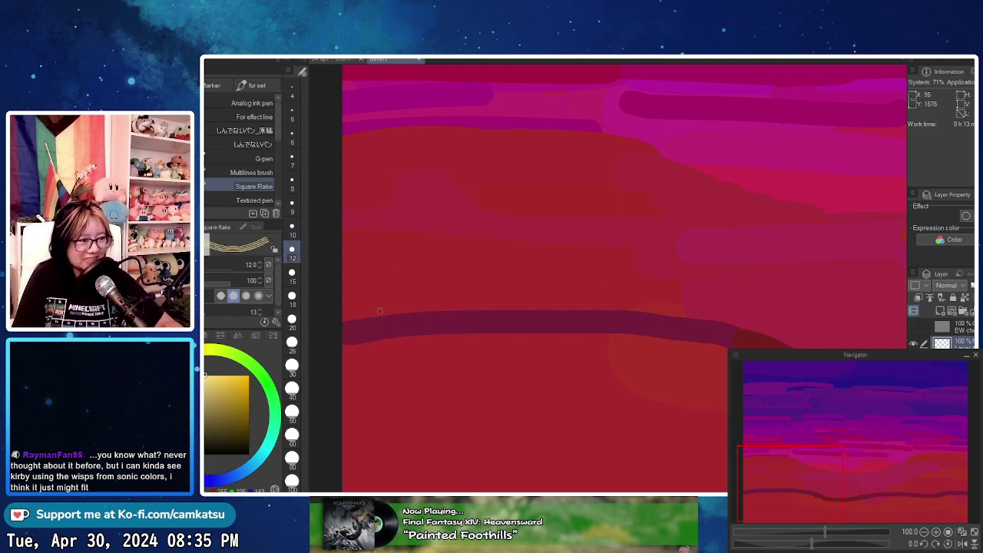
pyautogui.moveTo(350, 316); pyautogui.dragTo(480, 307)
pyautogui.hotkey('ctrl', 'z')
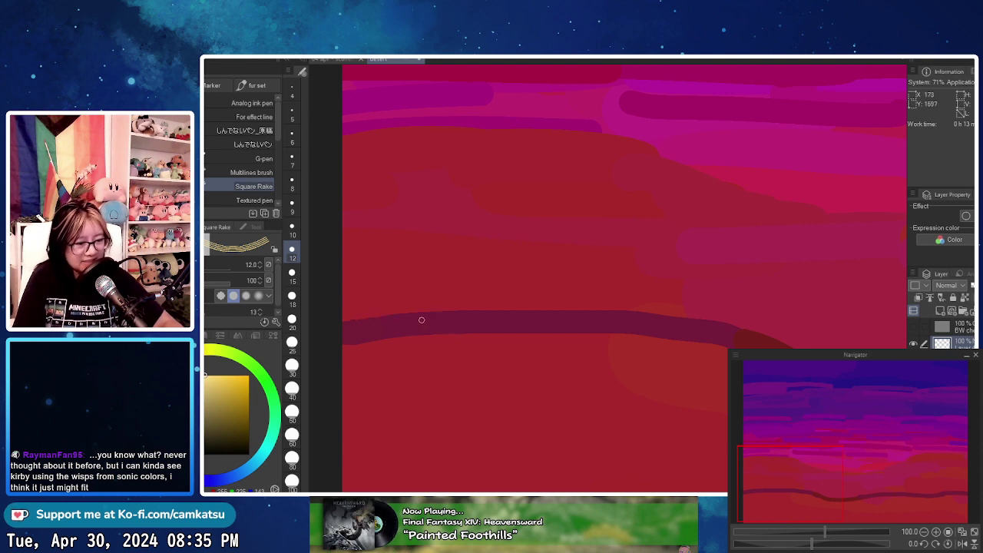
pyautogui.moveTo(390, 323); pyautogui.dragTo(497, 321)
pyautogui.hotkey('ctrl', 'z')
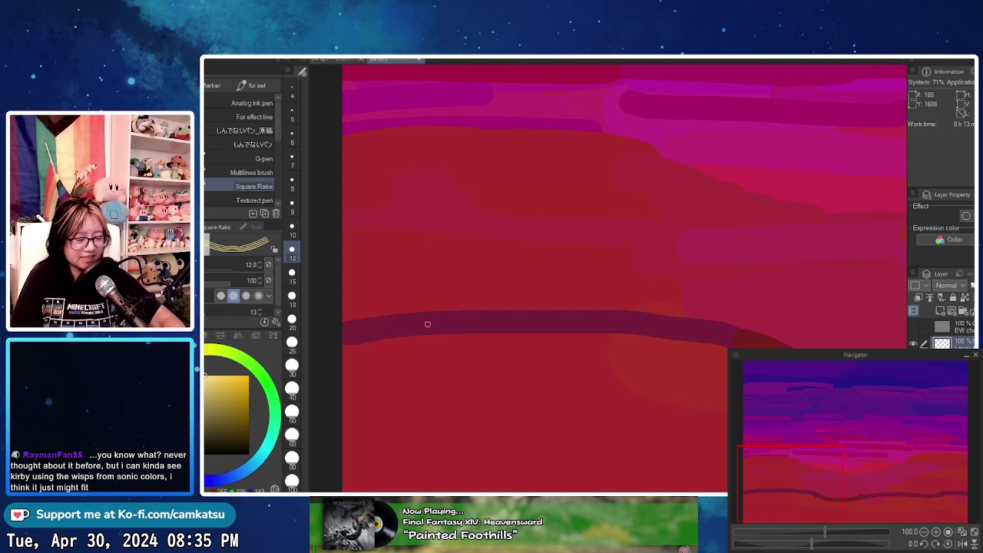
# - Return to the Felt pen hard edge brush and reduce its size to 7, undoing a test stroke made at size 10
pyautogui.press('p')
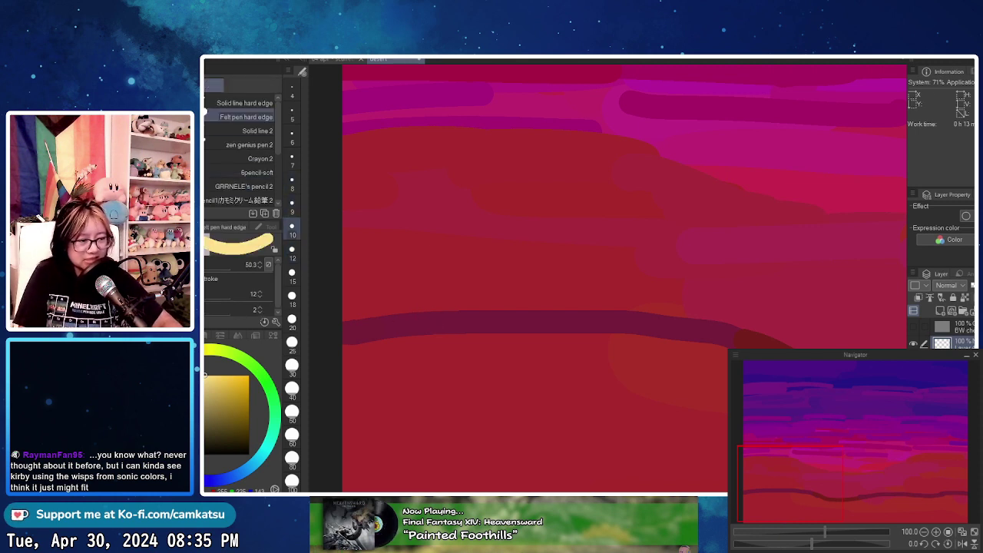
pyautogui.click(291, 226)
pyautogui.moveTo(357, 329); pyautogui.dragTo(448, 323)
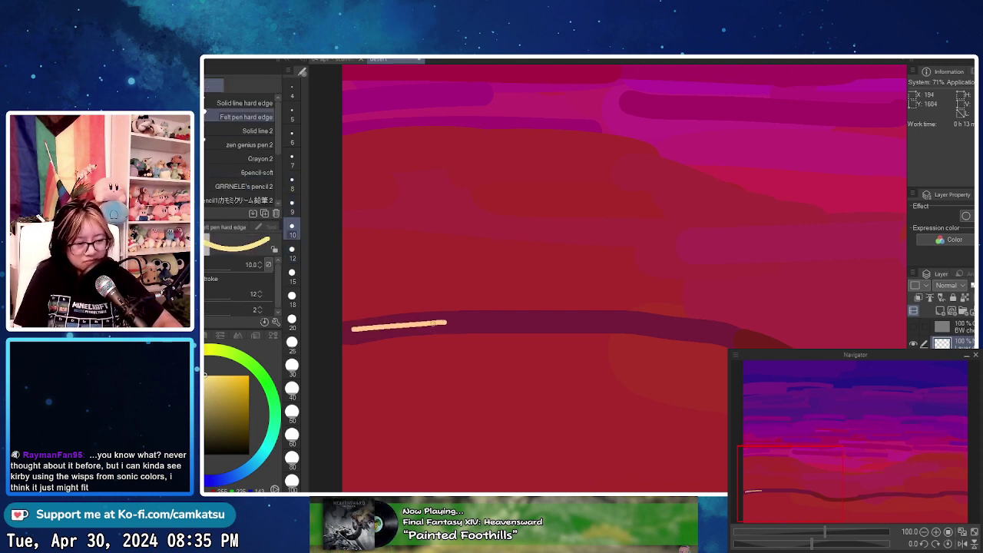
pyautogui.hotkey('ctrl', 'z')
pyautogui.click(292, 159)
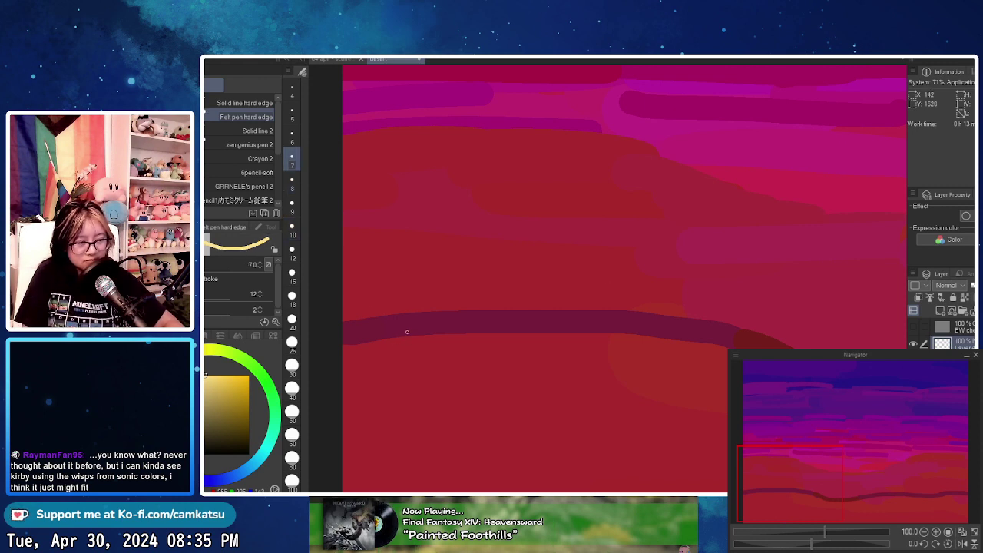
# - Swap to the bright red and choose a lighter shade, undoing a thin test stroke on the dark band's left upper edge
pyautogui.press('x')
pyautogui.moveTo(354, 320); pyautogui.dragTo(414, 318)
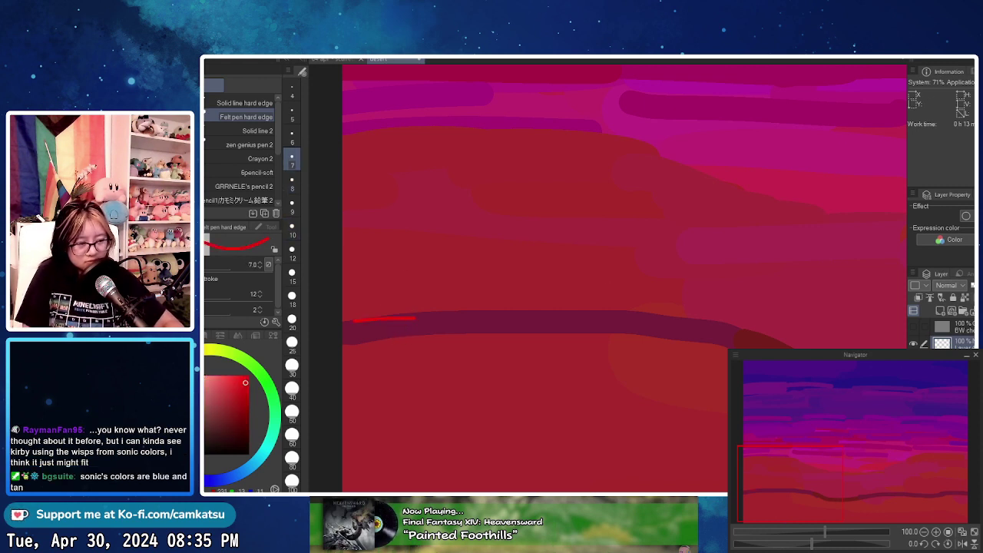
pyautogui.click(236, 376)
pyautogui.hotkey('ctrl', 'z')
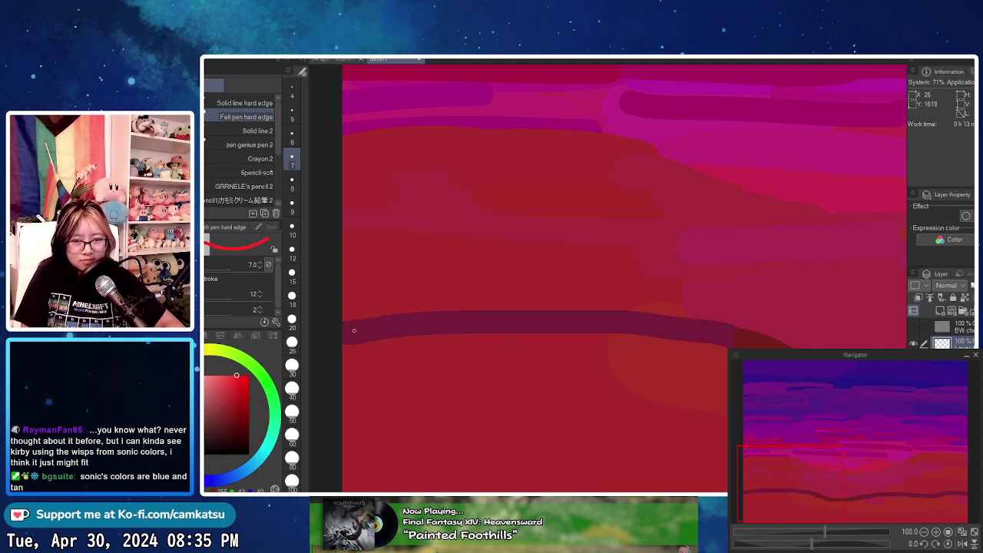
# - Try thin bright red strokes in slightly varied shades along the dark band's left upper edge, undoing each one
pyautogui.moveTo(348, 331); pyautogui.dragTo(407, 325)
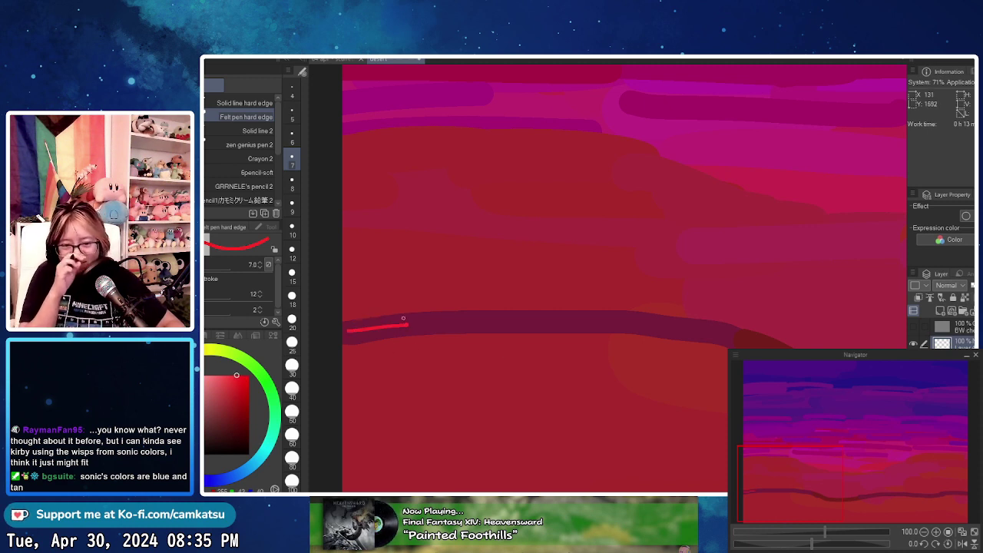
pyautogui.hotkey('ctrl', 'z')
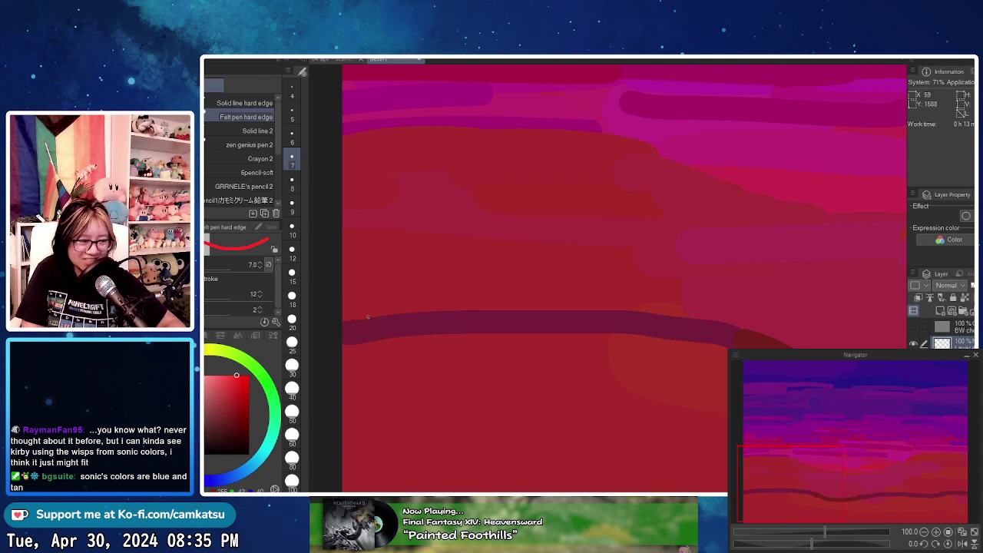
pyautogui.moveTo(355, 318); pyautogui.dragTo(420, 314)
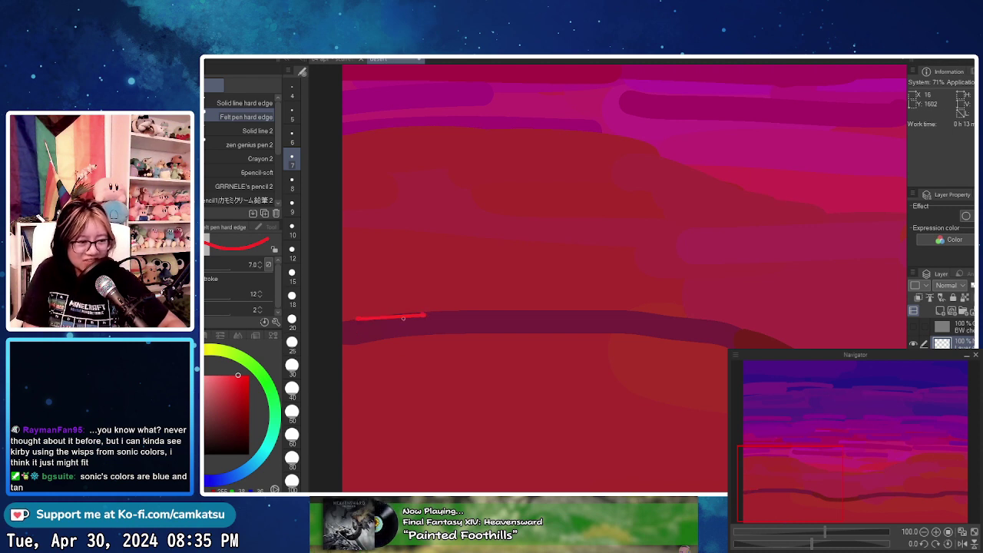
pyautogui.hotkey('ctrl', 'z')
pyautogui.moveTo(355, 321); pyautogui.dragTo(433, 317)
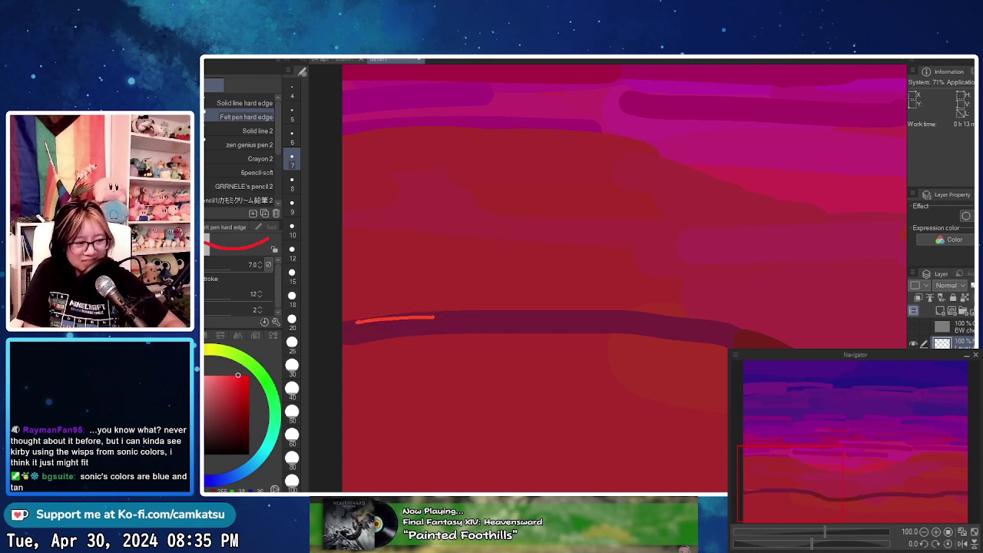
pyautogui.hotkey('ctrl', 'z')
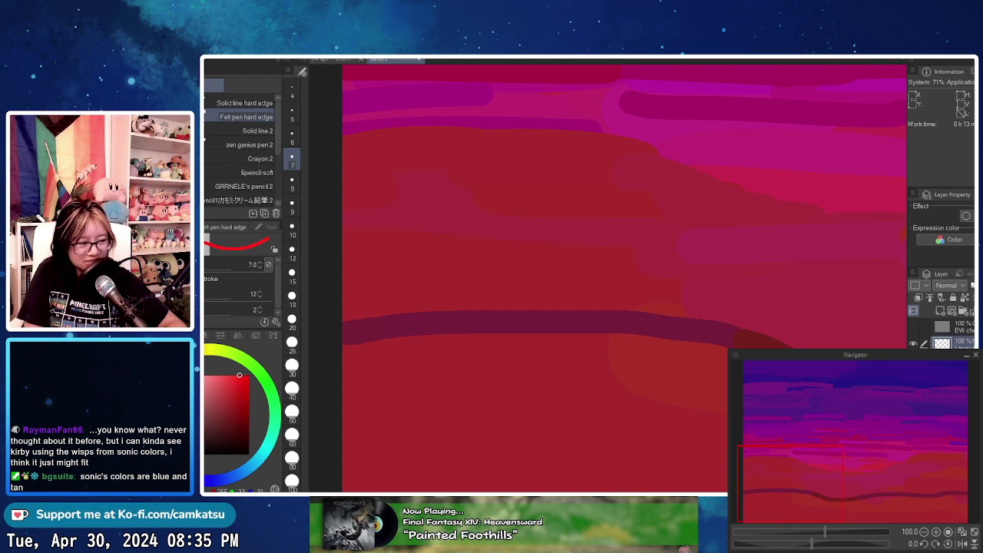
pyautogui.moveTo(370, 320); pyautogui.dragTo(461, 314)
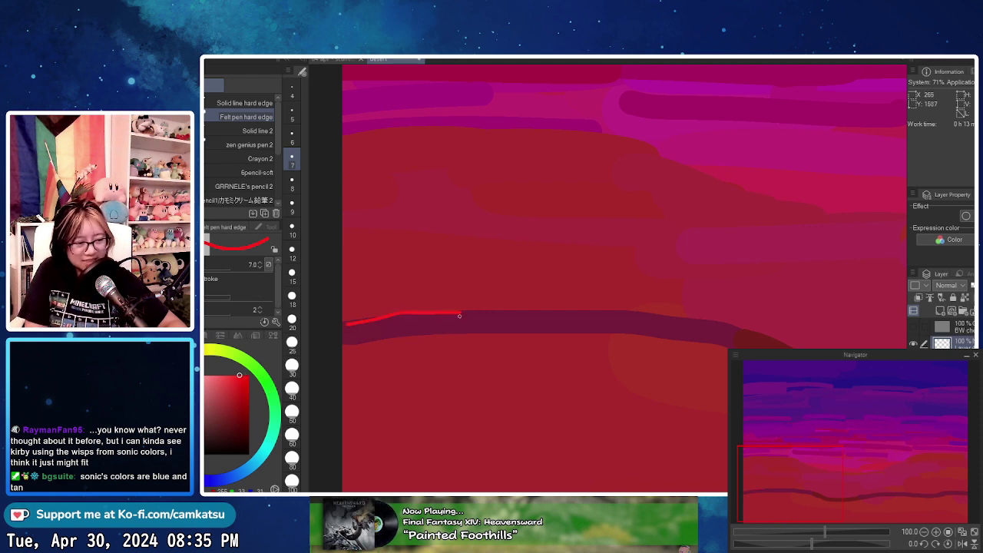
pyautogui.hotkey('ctrl', 'z')
# - Draw separate thin bright red dashes along the dark band's upper edge and on its lower edge past the dip
pyautogui.moveTo(350, 314); pyautogui.dragTo(428, 310)
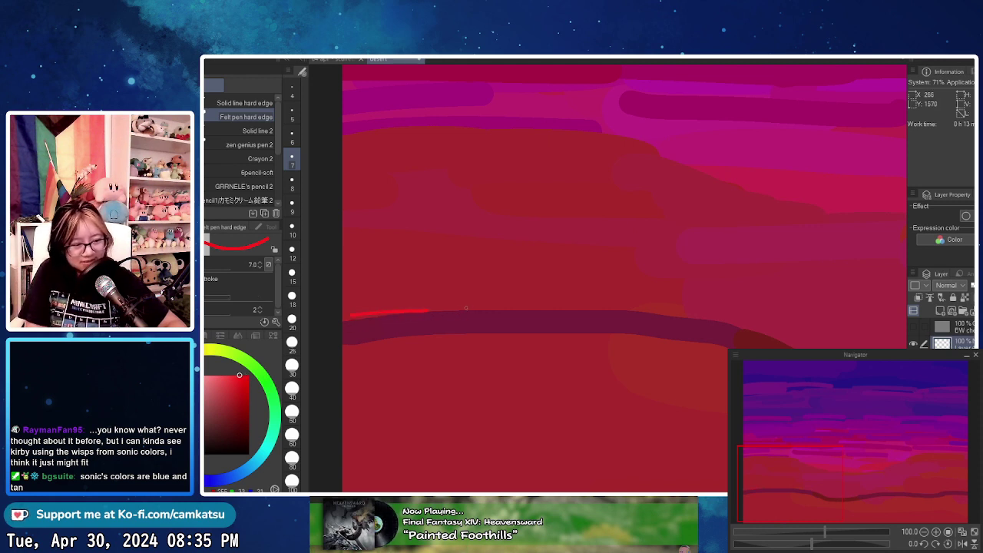
pyautogui.moveTo(533, 310); pyautogui.dragTo(624, 308)
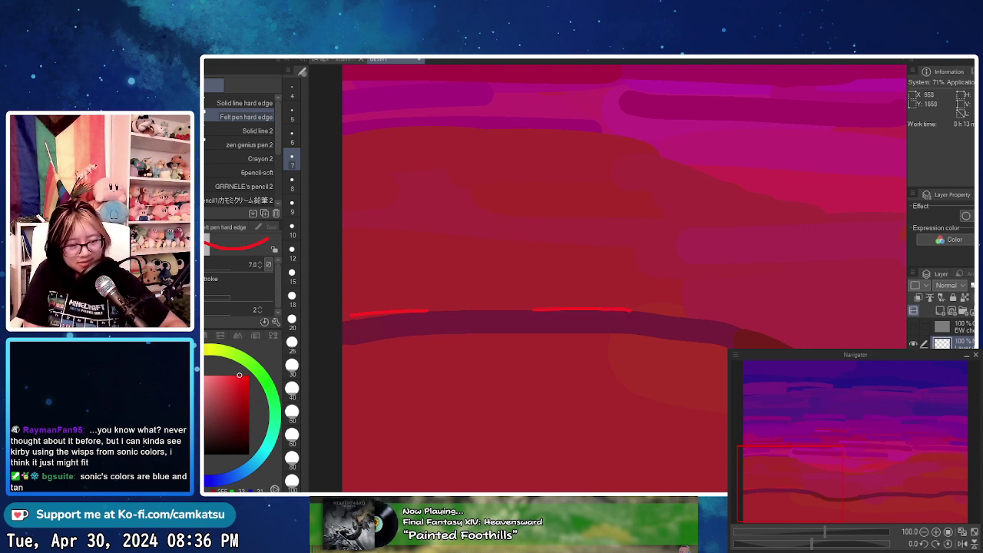
pyautogui.moveTo(694, 320); pyautogui.dragTo(505, 274)
pyautogui.moveTo(519, 274); pyautogui.dragTo(593, 293)
pyautogui.moveTo(757, 312); pyautogui.dragTo(618, 315)
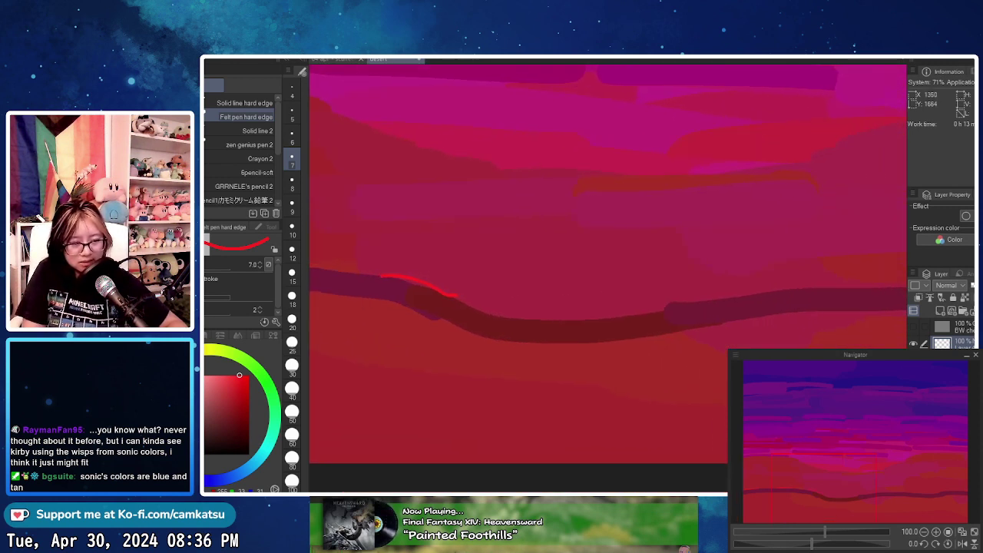
pyautogui.moveTo(815, 303); pyautogui.dragTo(742, 311)
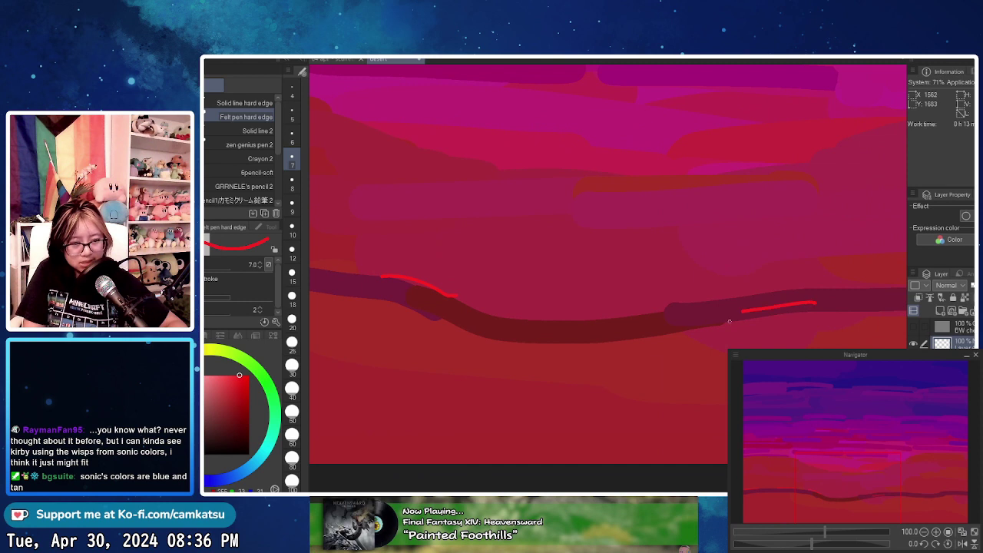
# - Draw pale yellow dashes with the size 7 Felt pen along the dark band, opposite the red ones, undoing stray strokes
pyautogui.moveTo(606, 331)
pyautogui.mouseDown()
pyautogui.moveTo(667, 322)
pyautogui.moveTo(462, 320)
pyautogui.mouseUp()
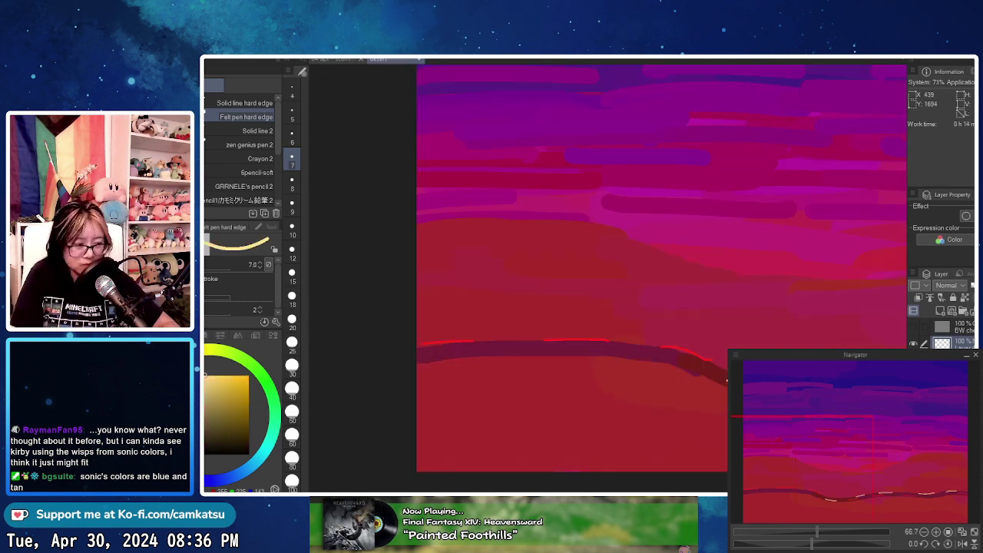
pyautogui.scroll(1, 484, 378)
pyautogui.hotkey('ctrl', '+')
pyautogui.moveTo(384, 347); pyautogui.dragTo(583, 334)
pyautogui.hotkey('ctrl', 'z')
pyautogui.moveTo(670, 344)
pyautogui.mouseDown()
pyautogui.moveTo(752, 346)
pyautogui.moveTo(797, 363)
pyautogui.mouseUp()
pyautogui.hotkey('ctrl', 'z')
pyautogui.hotkey('ctrl', 'z')
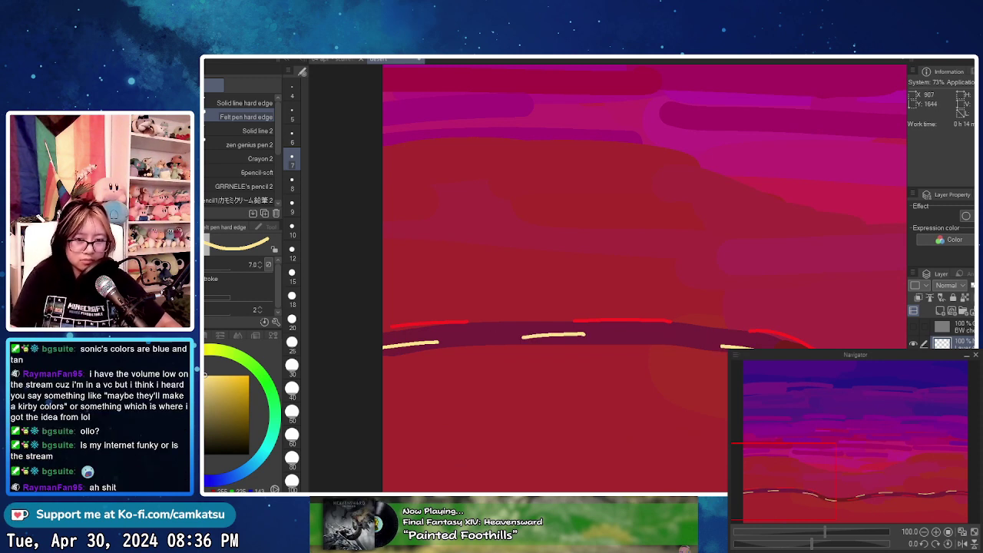
# - Offset a copy of the red and yellow dashes slightly with the Move layer tool so each dash becomes a double line
pyautogui.scroll(-2, 749, 319)
pyautogui.moveTo(749, 319); pyautogui.dragTo(519, 338)
pyautogui.scroll(-1, 519, 338)
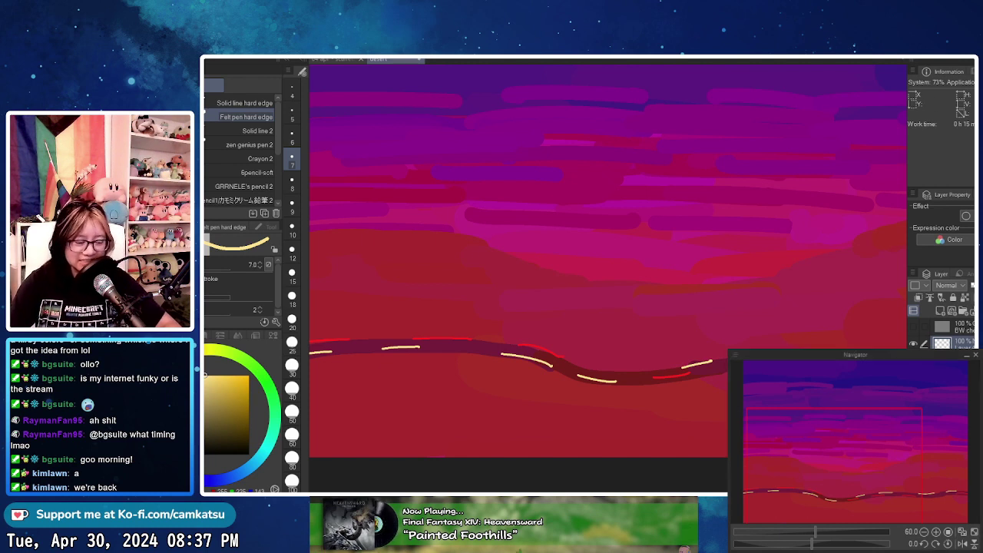
pyautogui.press('k')
pyautogui.moveTo(694, 320); pyautogui.dragTo(575, 370)
pyautogui.scroll(-3, 686, 323)
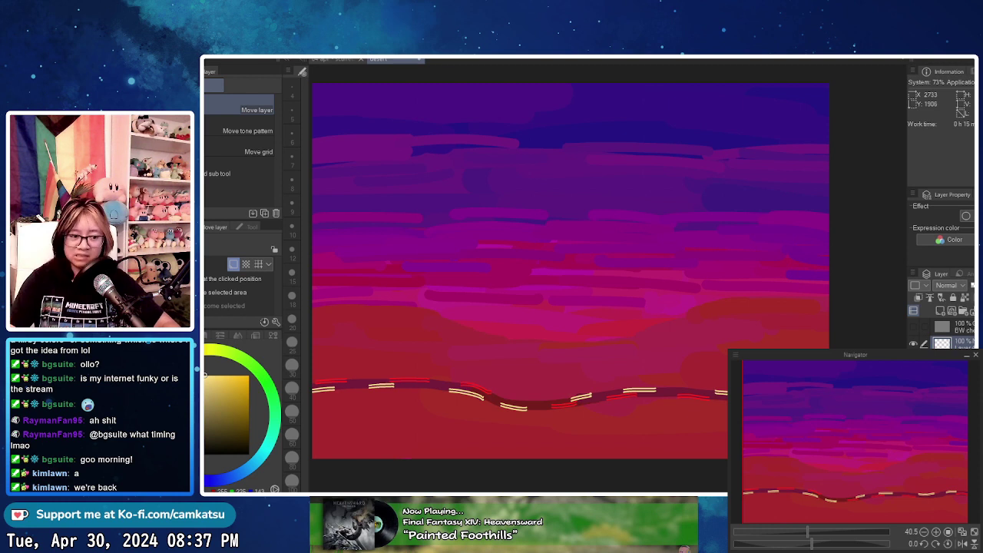
pyautogui.scroll(-1, 620, 286)
pyautogui.moveTo(620, 286); pyautogui.dragTo(645, 319)
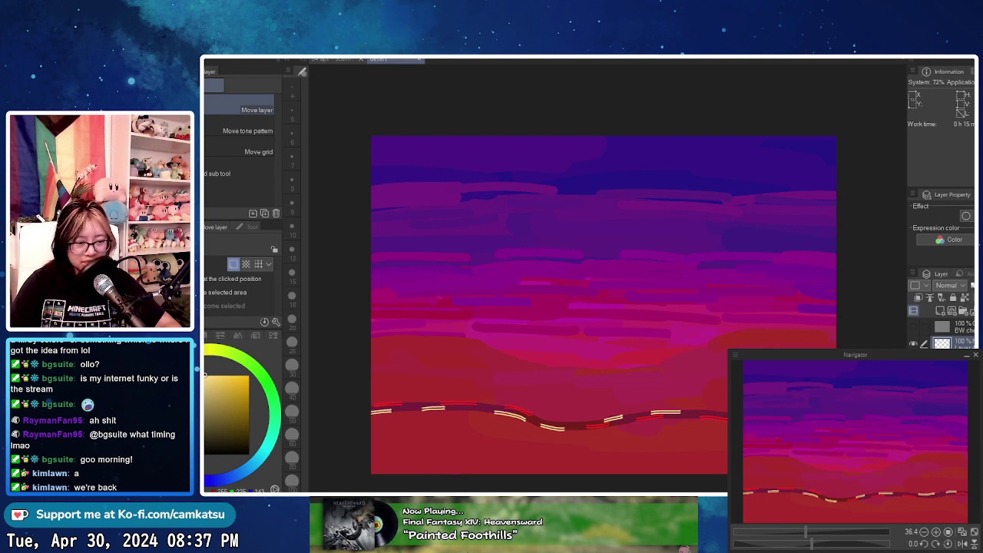
pyautogui.moveTo(691, 318); pyautogui.dragTo(650, 334)
pyautogui.scroll(3, 649, 333)
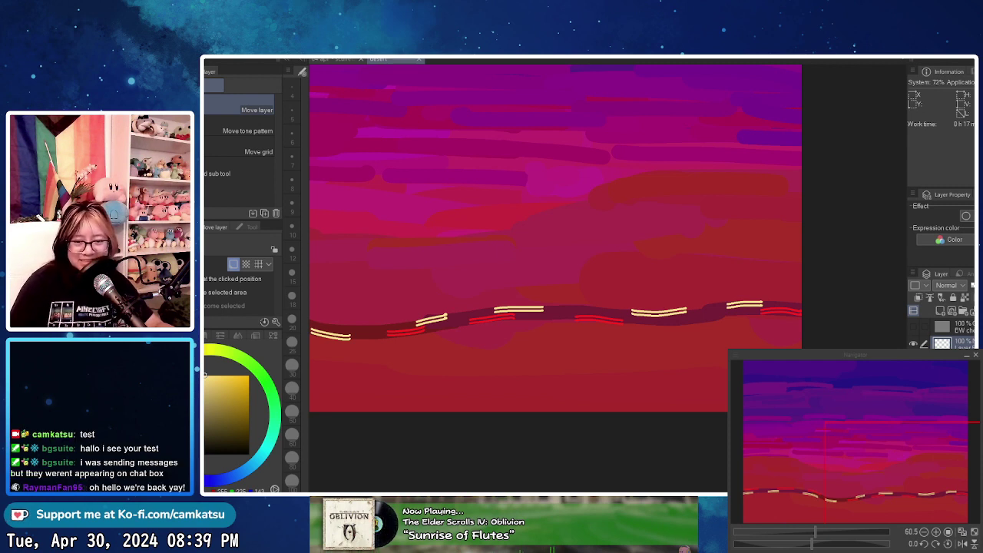
pyautogui.moveTo(547, 273)
pyautogui.mouseDown()
pyautogui.moveTo(667, 315)
pyautogui.moveTo(691, 344)
pyautogui.moveTo(727, 357)
pyautogui.mouseUp()
pyautogui.scroll(-2, 692, 344)
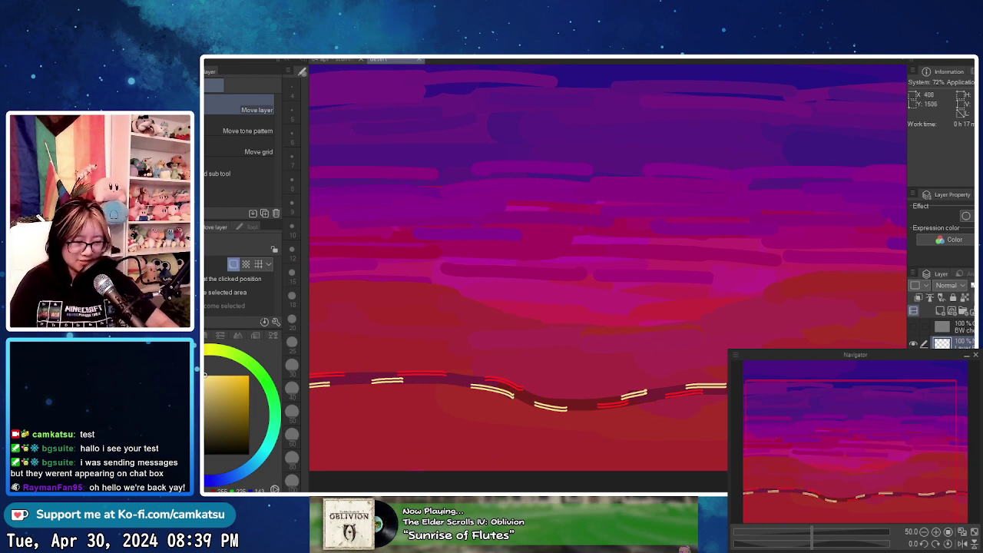
# - Return to the Felt pen, sample the dark band, shift the hue to violet and undo a short test stroke above the band
pyautogui.press('p')
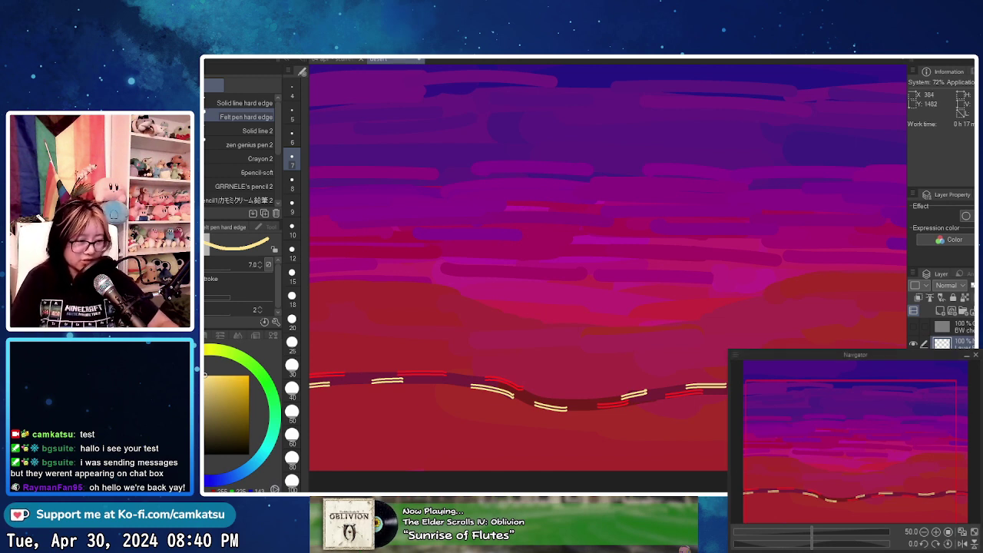
pyautogui.keyDown('alt'); pyautogui.click(352, 374); pyautogui.keyUp('alt')
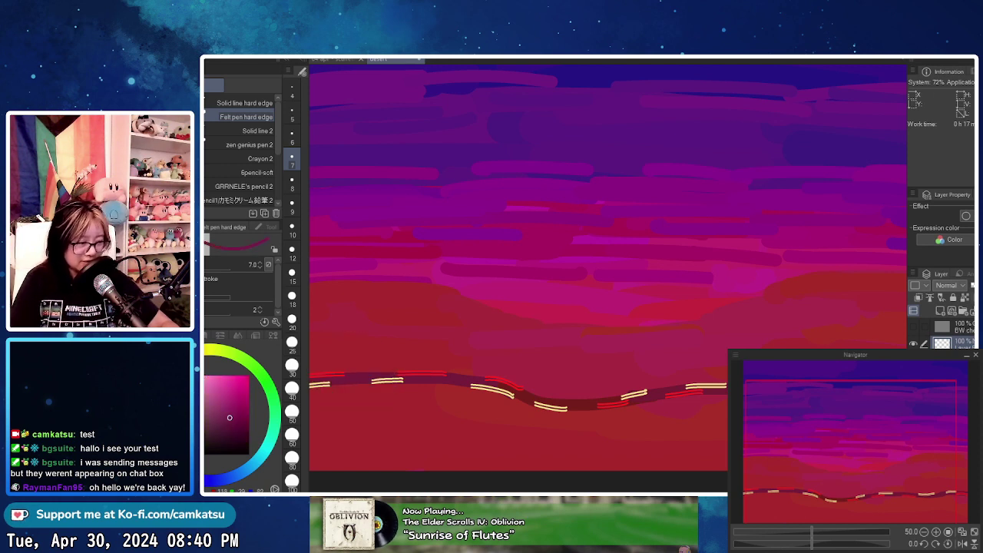
pyautogui.moveTo(148, 438); pyautogui.dragTo(165, 465)
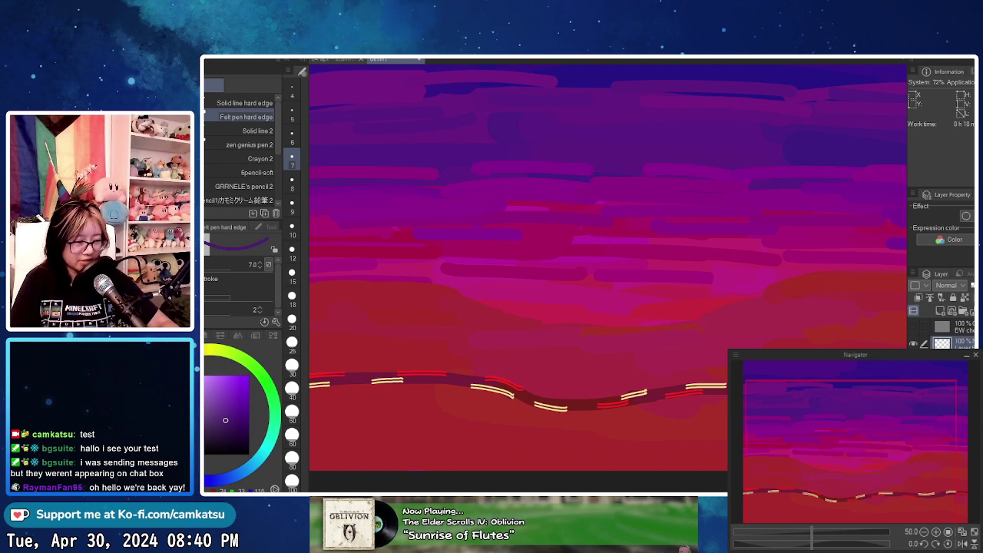
pyautogui.scroll(2, 393, 317)
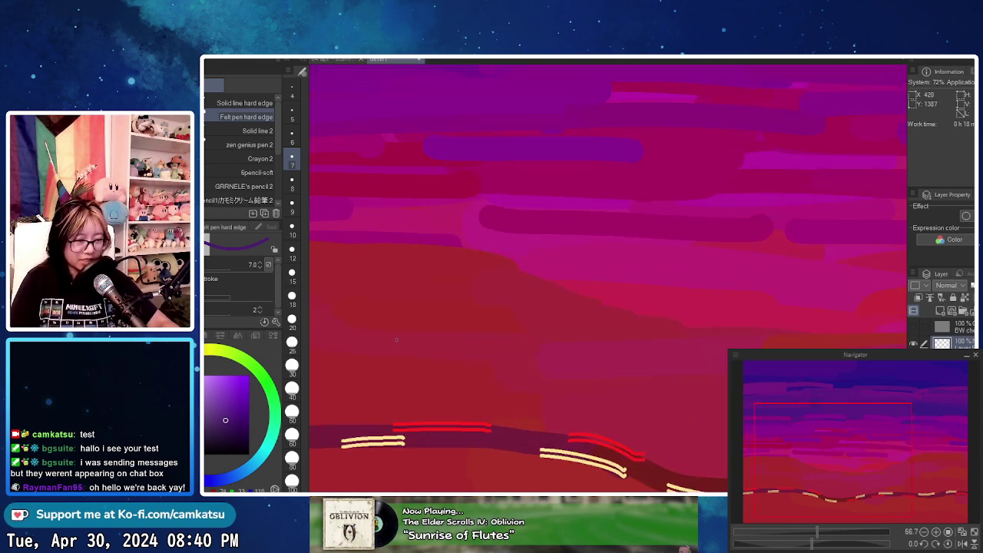
pyautogui.moveTo(394, 449); pyautogui.dragTo(613, 403)
pyautogui.moveTo(453, 331)
pyautogui.mouseDown()
pyautogui.moveTo(453, 353)
pyautogui.moveTo(482, 353)
pyautogui.mouseUp()
pyautogui.hotkey('ctrl', 'z')
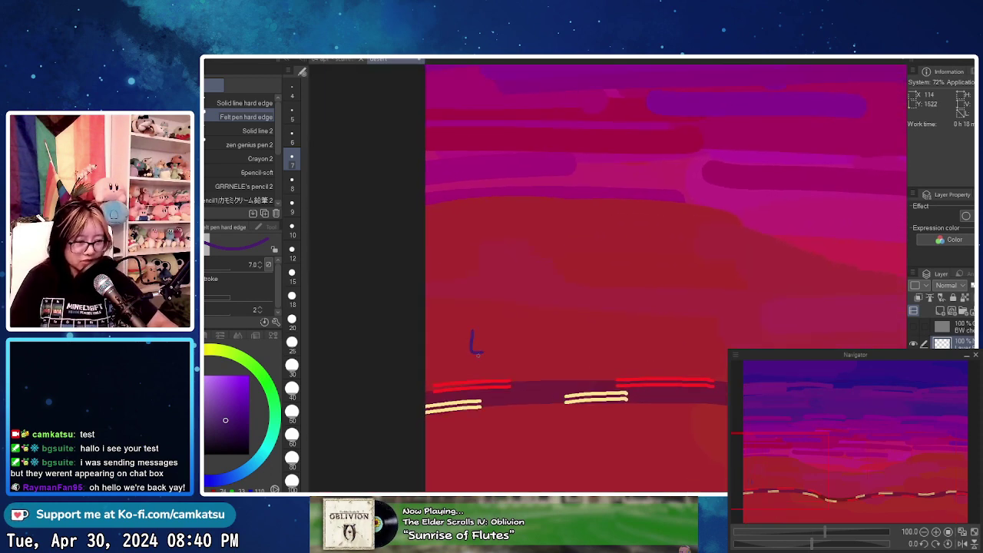
# - Try a small dark blue cactus and a green scribble above the dark band's left end, undoing the green one
pyautogui.click(207, 481)
pyautogui.hotkey('ctrl', 'z')
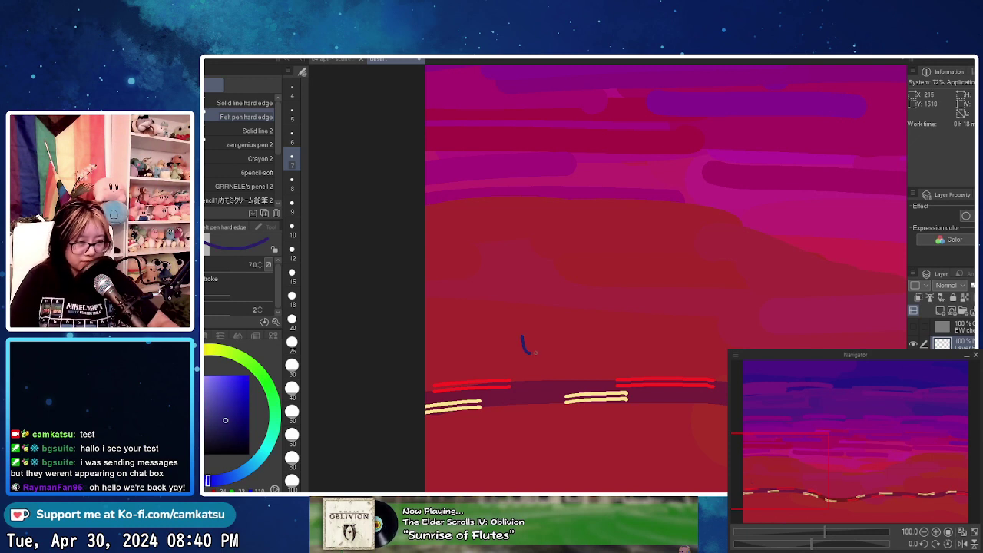
pyautogui.moveTo(535, 343); pyautogui.dragTo(543, 357)
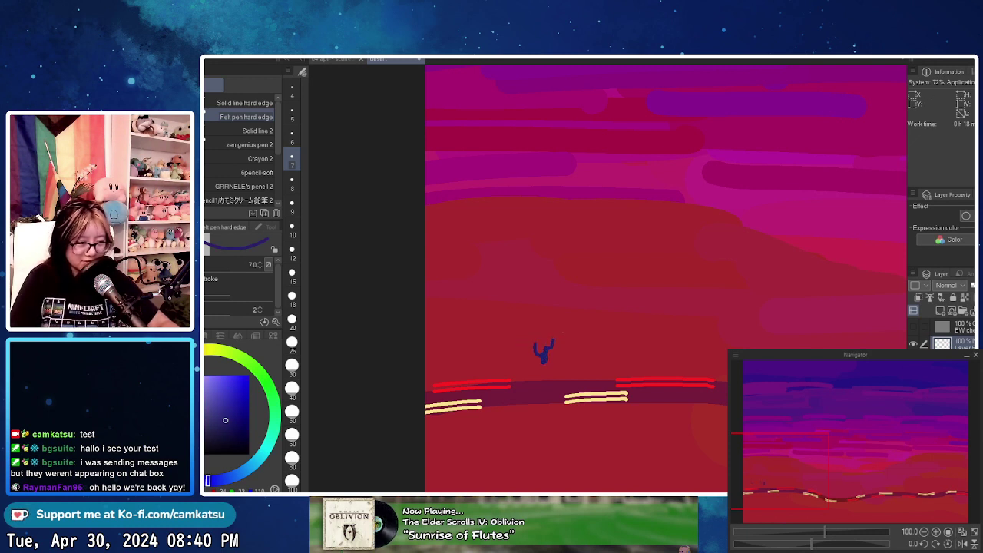
pyautogui.click(266, 381)
pyautogui.moveTo(607, 353); pyautogui.dragTo(625, 361)
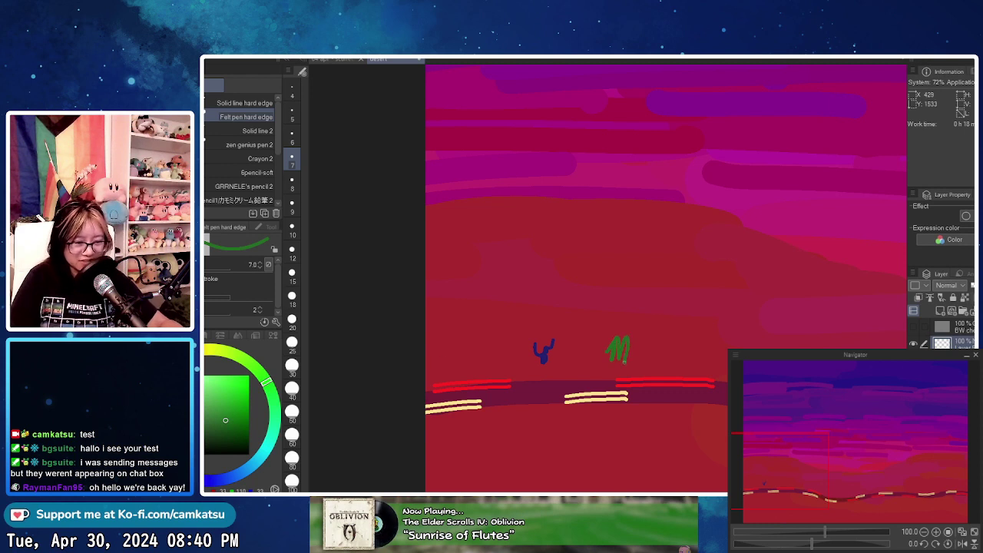
pyautogui.scroll(3, 657, 344)
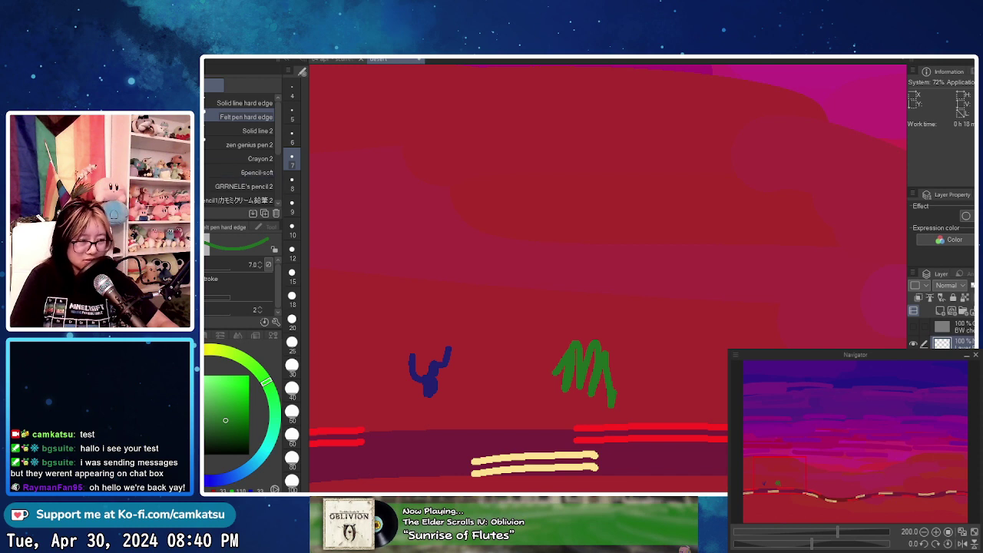
pyautogui.hotkey('ctrl', 'z')
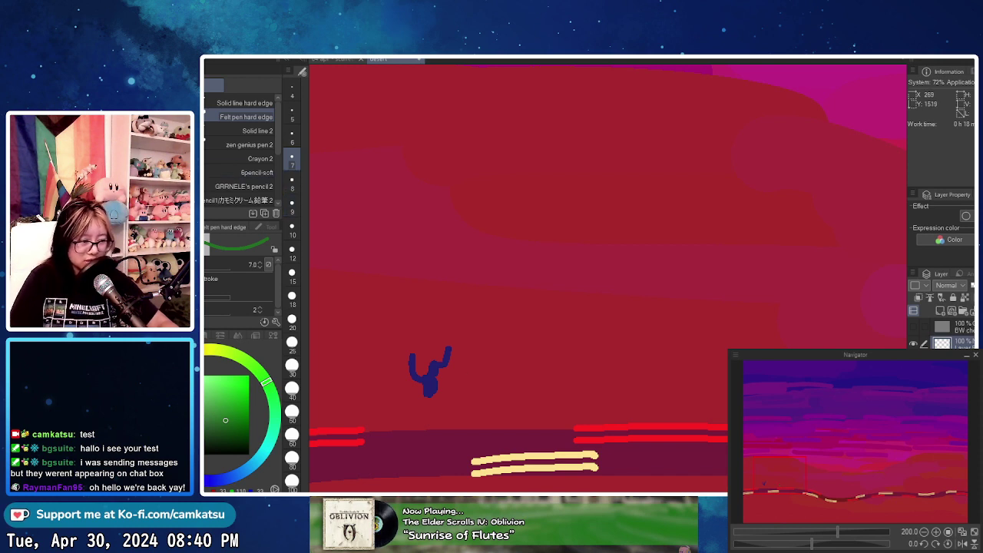
# - Shift the hue to teal, undo the blue cactus and draw a tiny teal cactus in its place
pyautogui.moveTo(263, 452); pyautogui.dragTo(257, 461)
pyautogui.hotkey('ctrl', 'z')
pyautogui.moveTo(417, 358); pyautogui.dragTo(433, 388)
pyautogui.scroll(-3, 523, 373)
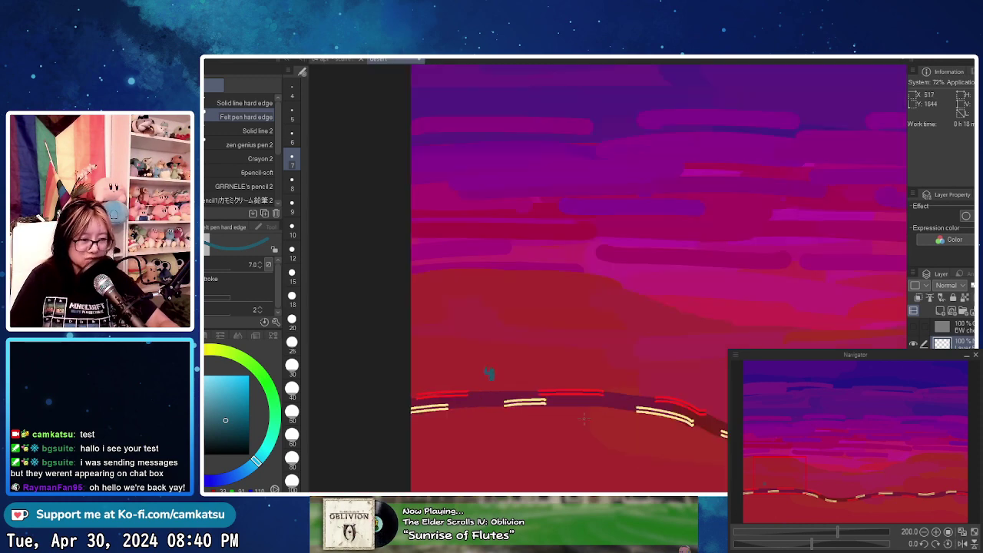
pyautogui.moveTo(529, 383); pyautogui.dragTo(492, 380)
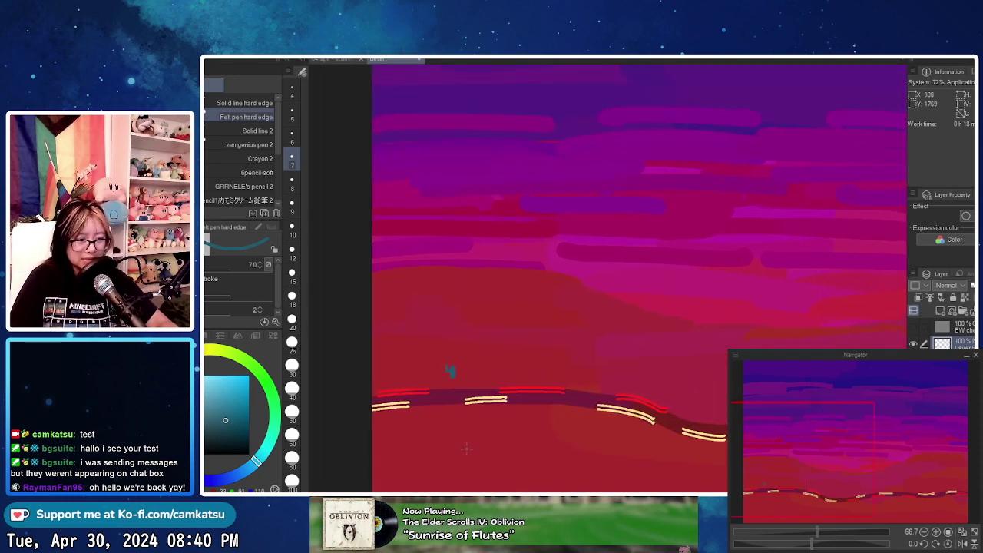
# - Toggle the black-and-white check layer to compare the teal cactus's values with the ground
pyautogui.click(913, 327)
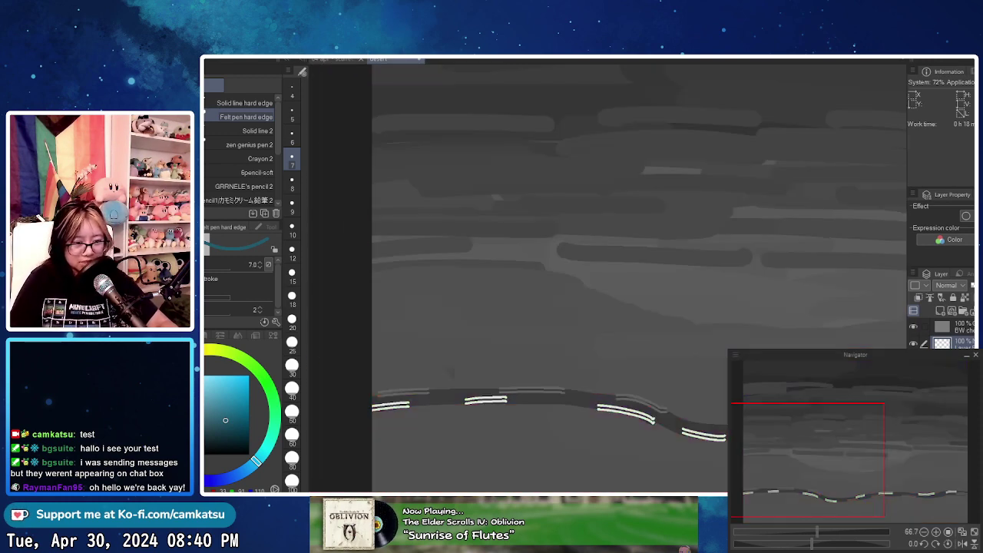
pyautogui.scroll(3, 483, 340)
pyautogui.scroll(4, 484, 340)
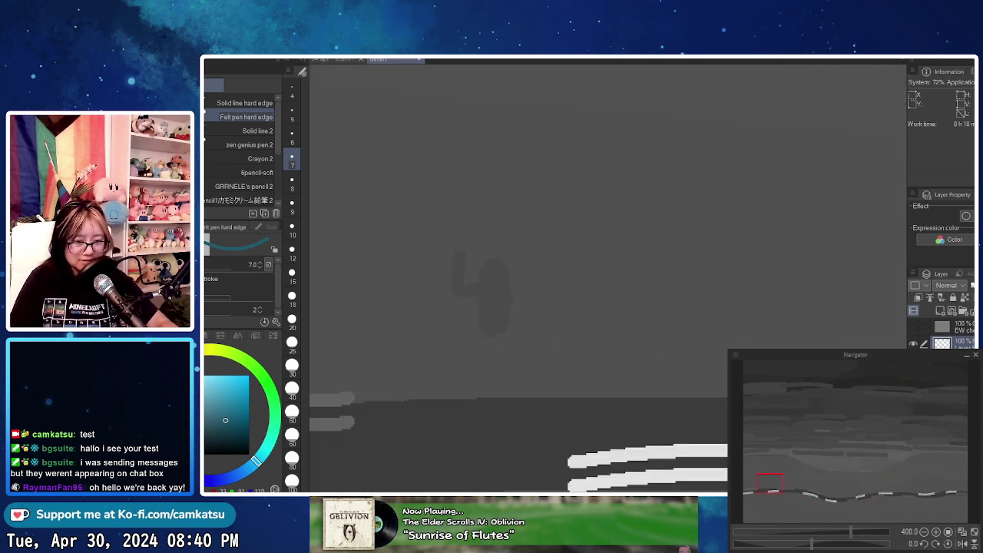
pyautogui.click(913, 326)
pyautogui.click(913, 326)
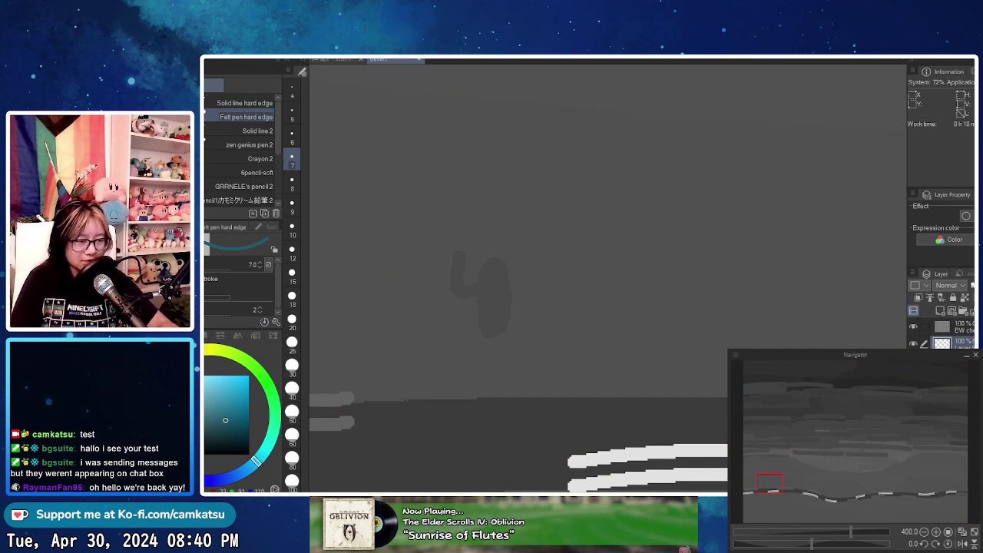
# - Make the teal deeper and more saturated, repaint the cactus above the band's left end with two raised arms, and hide the black-and-white check layer
pyautogui.moveTo(236, 419); pyautogui.dragTo(238, 422)
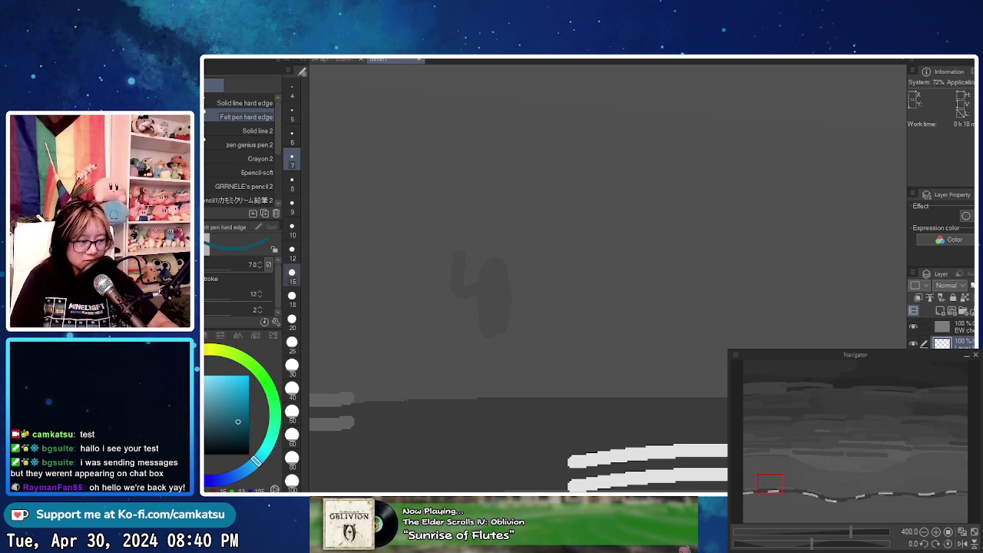
pyautogui.moveTo(459, 257); pyautogui.dragTo(493, 307)
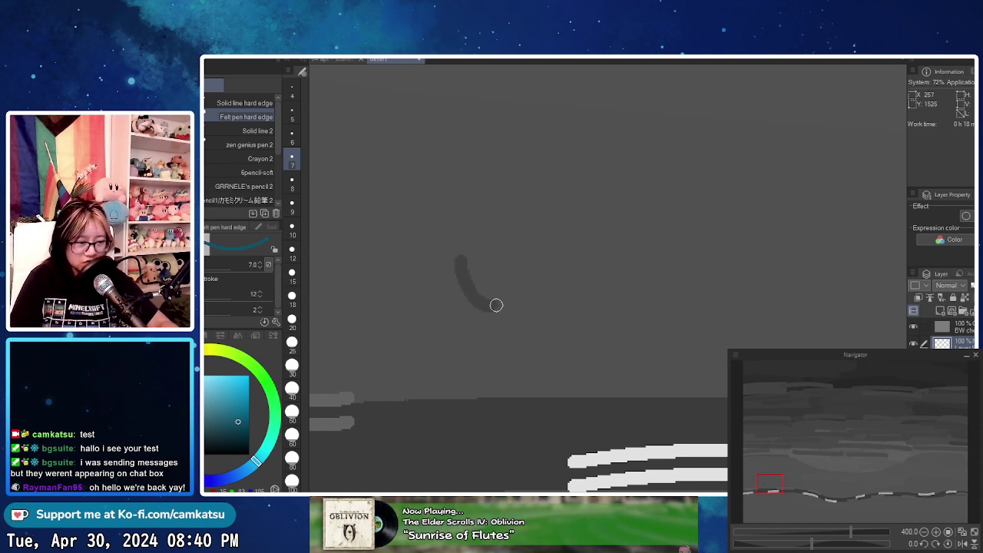
pyautogui.moveTo(504, 264)
pyautogui.mouseDown()
pyautogui.moveTo(512, 296)
pyautogui.moveTo(495, 258)
pyautogui.moveTo(517, 289)
pyautogui.moveTo(511, 321)
pyautogui.moveTo(501, 295)
pyautogui.moveTo(543, 293)
pyautogui.moveTo(545, 258)
pyautogui.mouseUp()
pyautogui.click(913, 327)
pyautogui.hotkey('ctrl', 'z')
pyautogui.moveTo(509, 316)
pyautogui.mouseDown()
pyautogui.moveTo(542, 304)
pyautogui.moveTo(529, 278)
pyautogui.moveTo(500, 268)
pyautogui.moveTo(486, 308)
pyautogui.moveTo(455, 280)
pyautogui.moveTo(485, 306)
pyautogui.mouseUp()
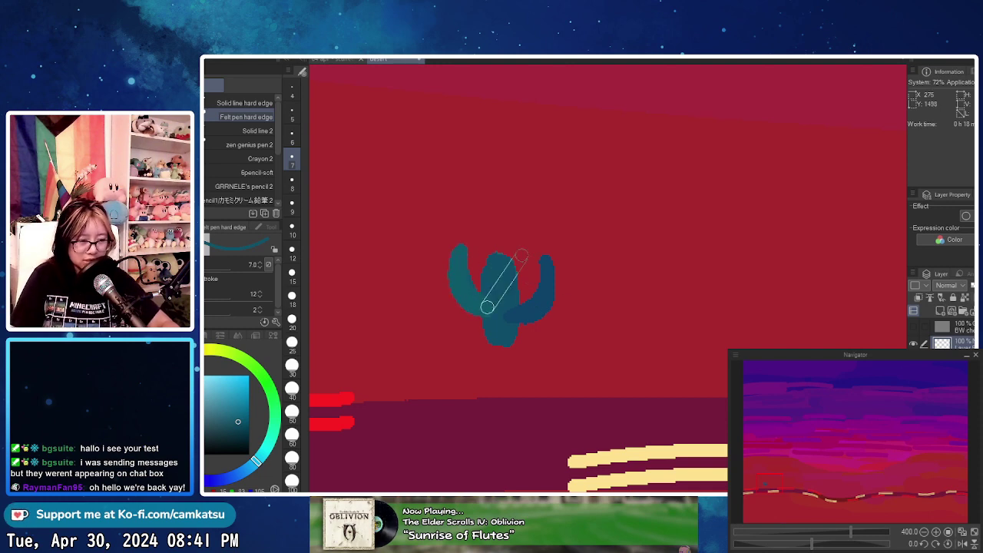
pyautogui.scroll(-4, 521, 257)
pyautogui.moveTo(641, 428); pyautogui.dragTo(568, 436)
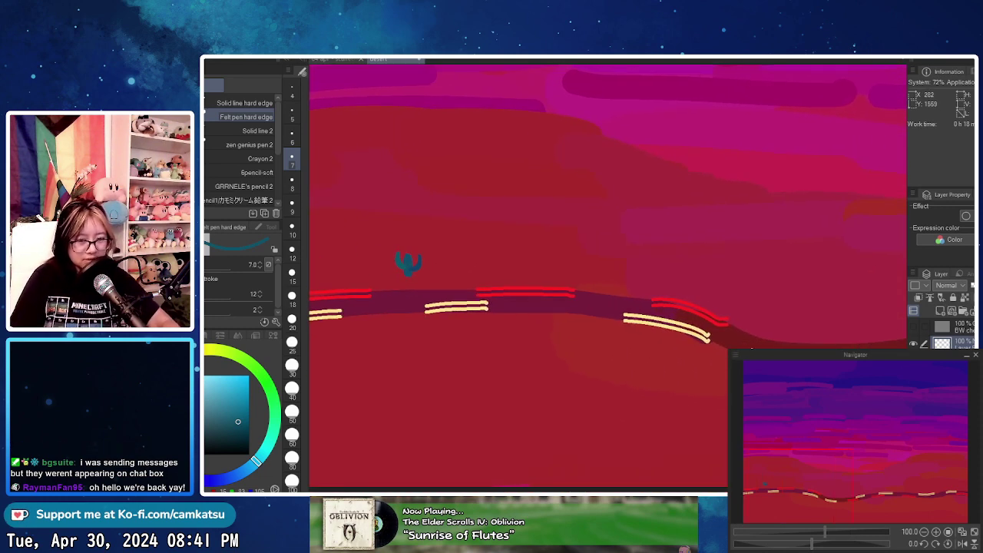
pyautogui.scroll(2, 552, 282)
pyautogui.scroll(1, 553, 281)
# - Undo the latest cactus strokes and repaint it above the band's left end with a thick trunk and two upturned arms
pyautogui.hotkey('ctrl', 'z')
pyautogui.hotkey('ctrl', 'z')
pyautogui.hotkey('ctrl', 'z')
pyautogui.hotkey('ctrl', 'z')
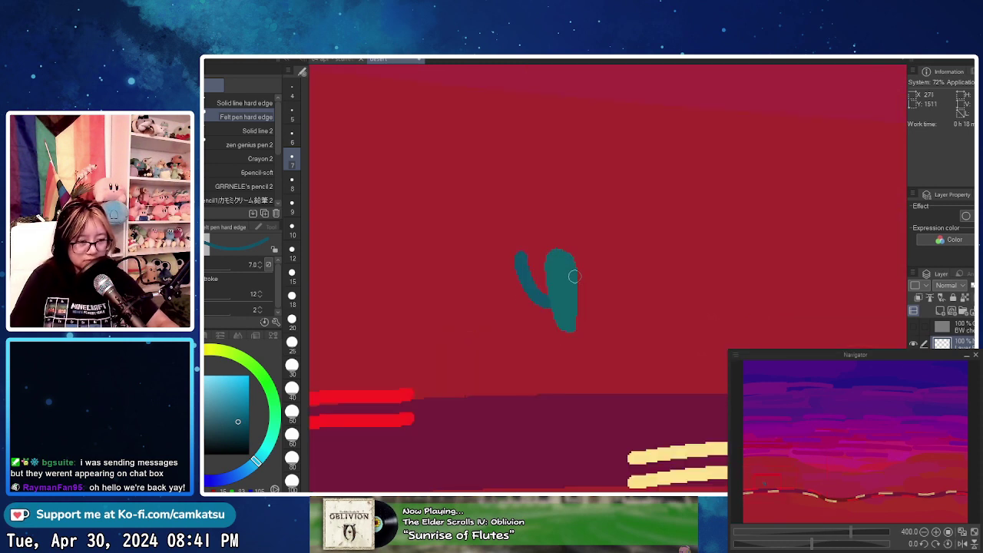
pyautogui.moveTo(557, 290)
pyautogui.mouseDown()
pyautogui.moveTo(561, 256)
pyautogui.moveTo(548, 301)
pyautogui.moveTo(516, 263)
pyautogui.moveTo(523, 295)
pyautogui.moveTo(570, 280)
pyautogui.moveTo(585, 245)
pyautogui.mouseUp()
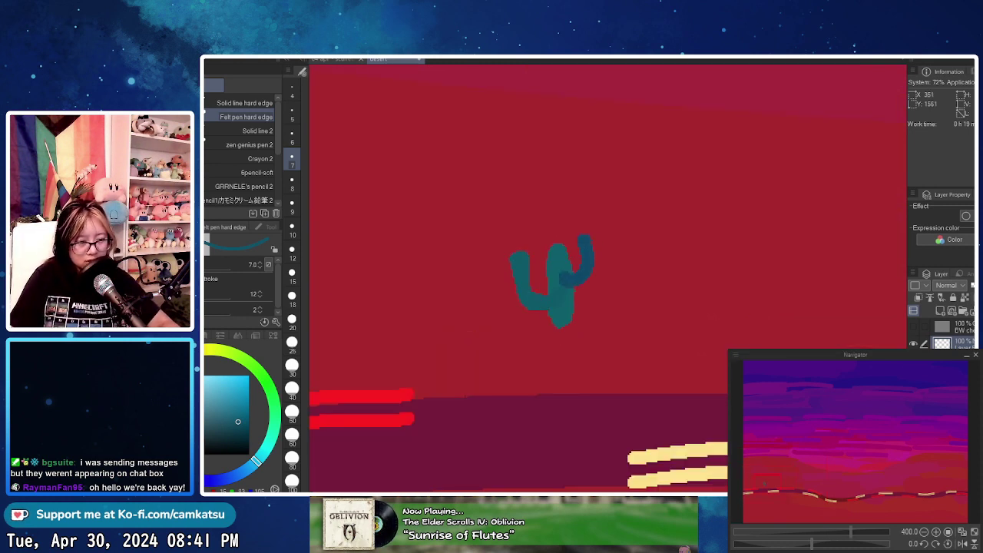
# - Paint a smaller two-armed cactus and a taller Y-shaped one above the band, to the right of the first cactus
pyautogui.hscroll(3, 596, 284)
pyautogui.moveTo(614, 336)
pyautogui.mouseDown()
pyautogui.moveTo(613, 287)
pyautogui.moveTo(585, 286)
pyautogui.mouseUp()
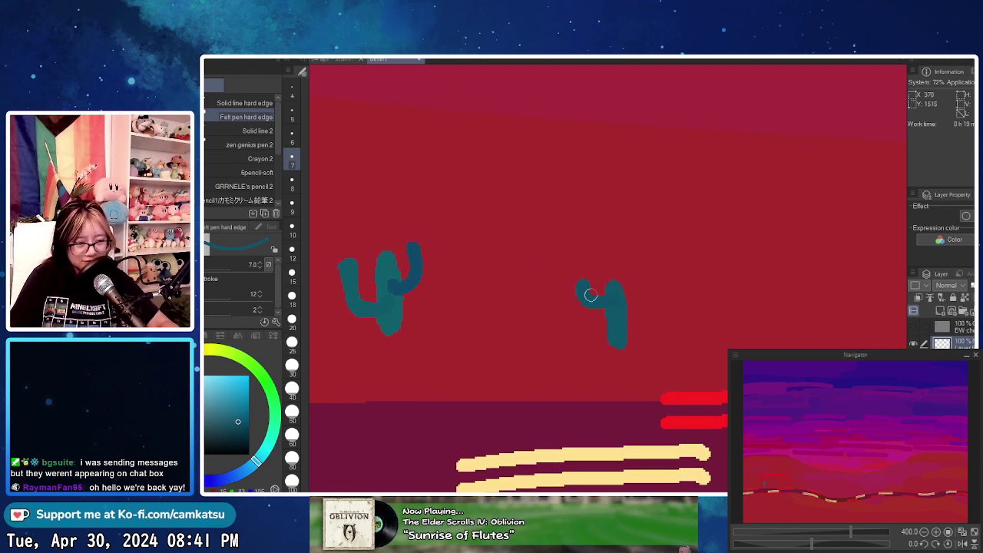
pyautogui.moveTo(620, 319)
pyautogui.mouseDown()
pyautogui.moveTo(647, 314)
pyautogui.moveTo(654, 286)
pyautogui.mouseUp()
pyautogui.moveTo(784, 219); pyautogui.dragTo(625, 252)
pyautogui.moveTo(699, 307)
pyautogui.mouseDown()
pyautogui.moveTo(697, 340)
pyautogui.moveTo(693, 284)
pyautogui.moveTo(661, 244)
pyautogui.moveTo(710, 269)
pyautogui.moveTo(714, 229)
pyautogui.mouseUp()
pyautogui.hotkey('ctrl', 'z')
pyautogui.moveTo(703, 264); pyautogui.dragTo(741, 244)
pyautogui.scroll(-3, 801, 281)
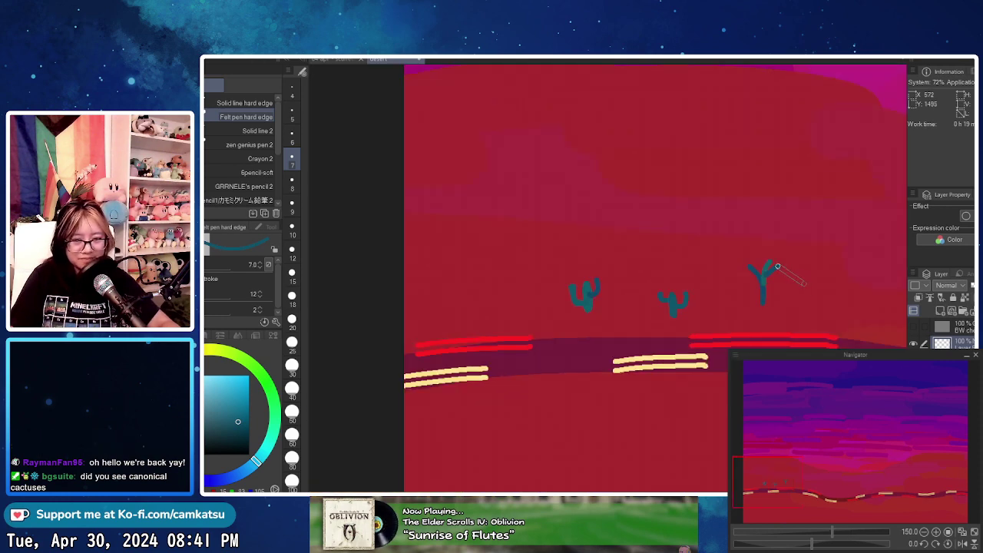
# - Paint a small two-armed teal cactus on the red ground just below the band's left end
pyautogui.moveTo(781, 270); pyautogui.dragTo(545, 145)
pyautogui.moveTo(517, 274); pyautogui.dragTo(730, 273)
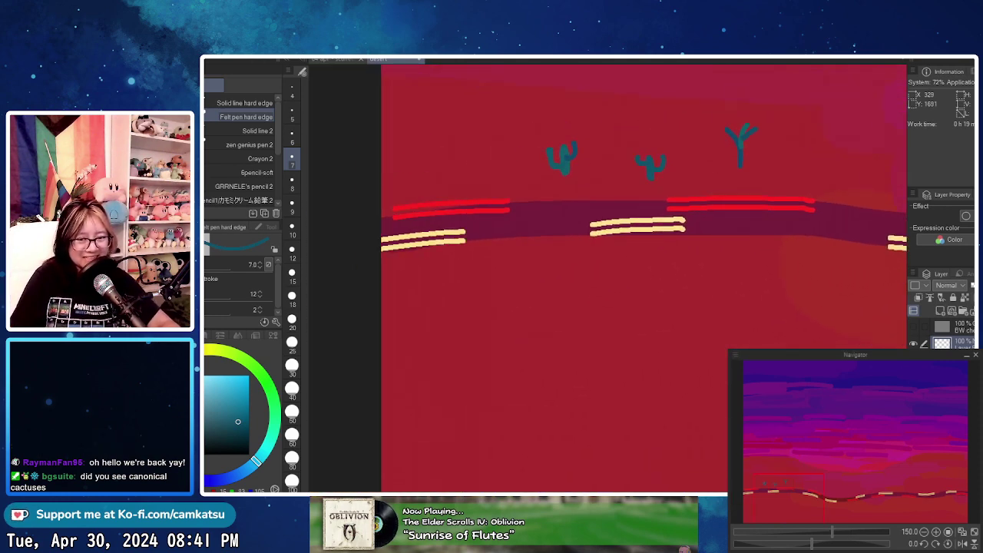
pyautogui.scroll(1, 480, 240)
pyautogui.scroll(3, 430, 275)
pyautogui.moveTo(425, 270)
pyautogui.mouseDown()
pyautogui.moveTo(446, 312)
pyautogui.moveTo(450, 278)
pyautogui.moveTo(451, 355)
pyautogui.mouseUp()
pyautogui.moveTo(451, 311)
pyautogui.mouseDown()
pyautogui.moveTo(466, 313)
pyautogui.moveTo(466, 285)
pyautogui.mouseUp()
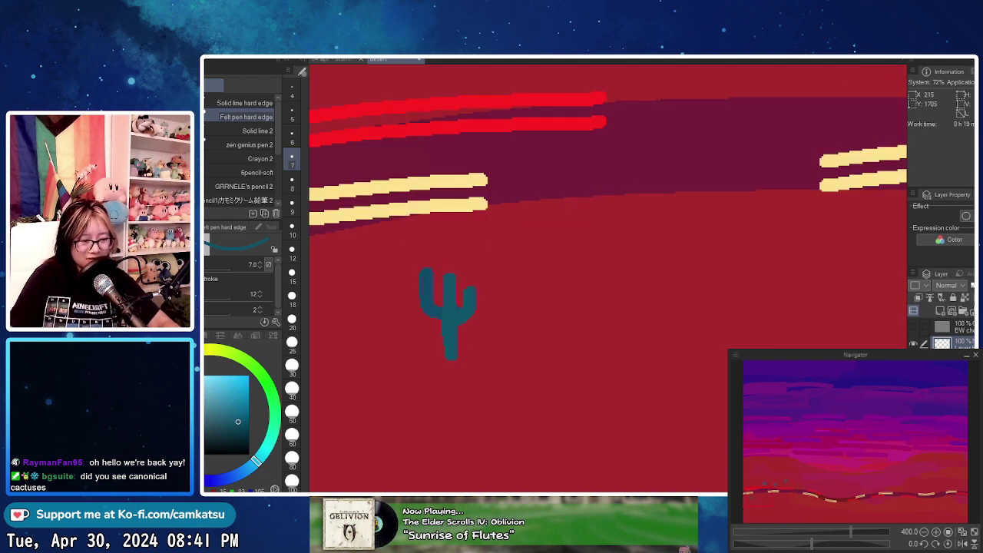
# - Paint two more small teal cacti below the band, spaced out to the right of the one at its left end
pyautogui.hscroll(3, 500, 320)
pyautogui.scroll(-2, 500, 320)
pyautogui.moveTo(725, 275); pyautogui.dragTo(635, 284)
pyautogui.moveTo(629, 324); pyautogui.dragTo(629, 333)
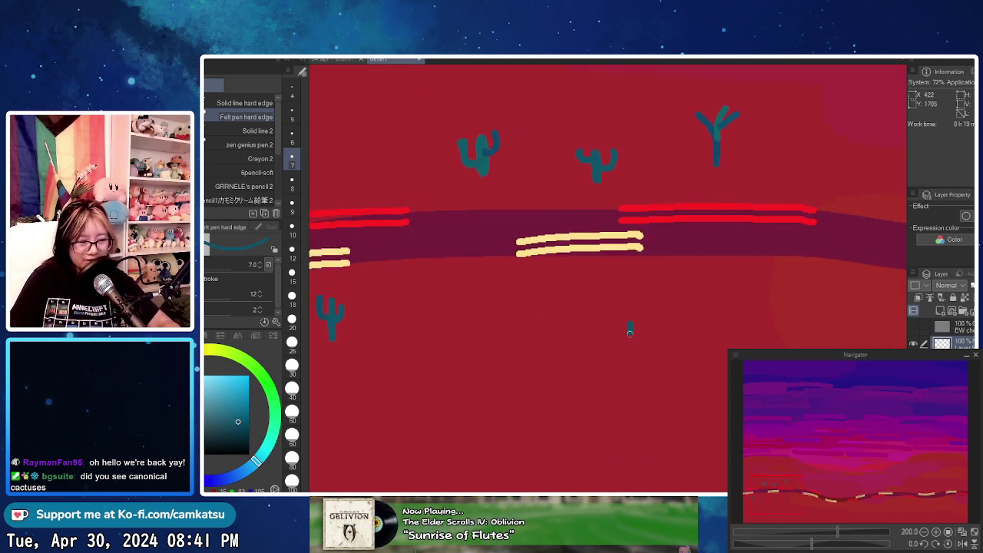
pyautogui.moveTo(775, 275); pyautogui.dragTo(791, 313)
pyautogui.moveTo(791, 299); pyautogui.dragTo(806, 283)
pyautogui.moveTo(792, 292)
pyautogui.mouseDown()
pyautogui.moveTo(792, 269)
pyautogui.moveTo(788, 282)
pyautogui.mouseUp()
# - Paint one cactus below the yellow dashes where the band slopes down and another above the band near its dip
pyautogui.hscroll(10, 652, 366)
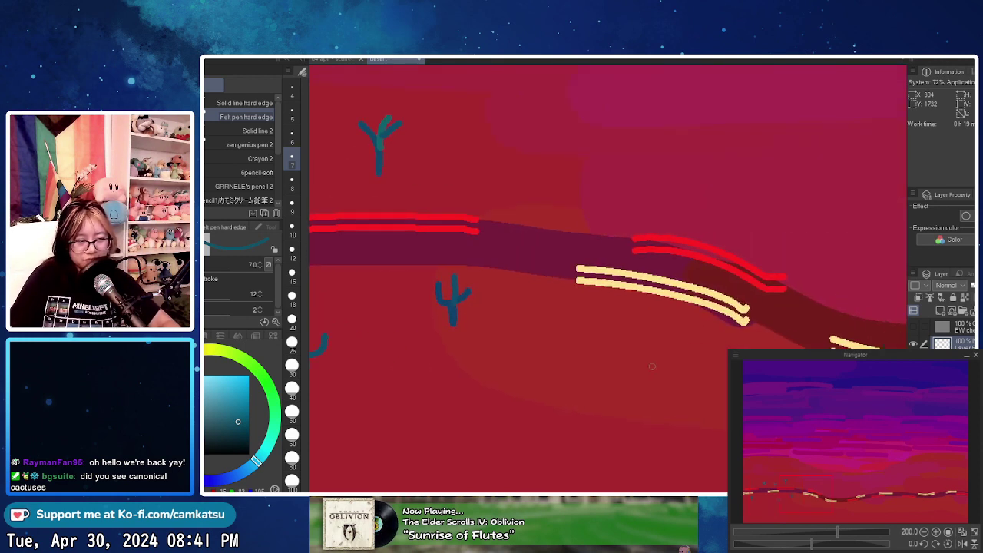
pyautogui.moveTo(652, 347)
pyautogui.mouseDown()
pyautogui.moveTo(664, 382)
pyautogui.moveTo(668, 369)
pyautogui.mouseUp()
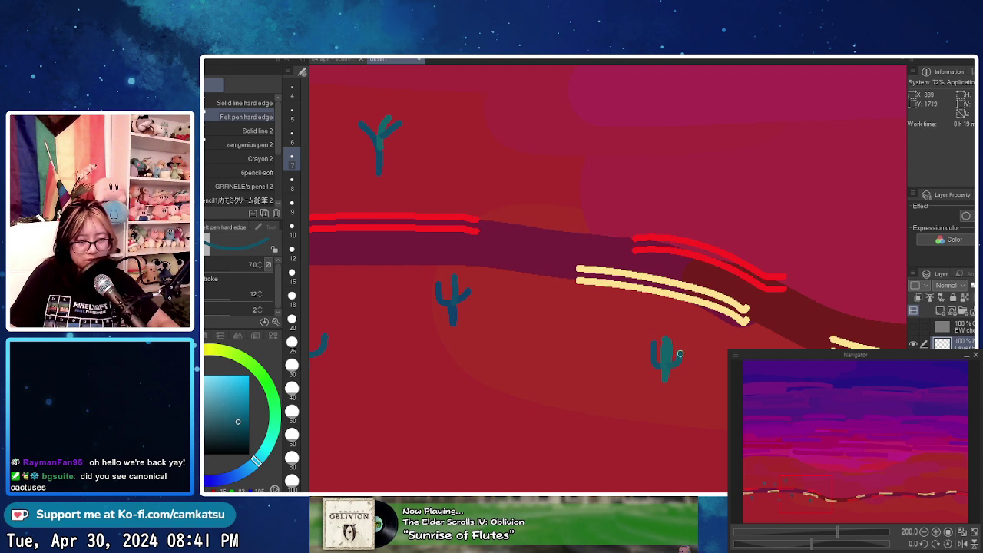
pyautogui.moveTo(792, 327); pyautogui.dragTo(580, 348)
pyautogui.moveTo(685, 266)
pyautogui.mouseDown()
pyautogui.moveTo(698, 300)
pyautogui.moveTo(705, 287)
pyautogui.mouseUp()
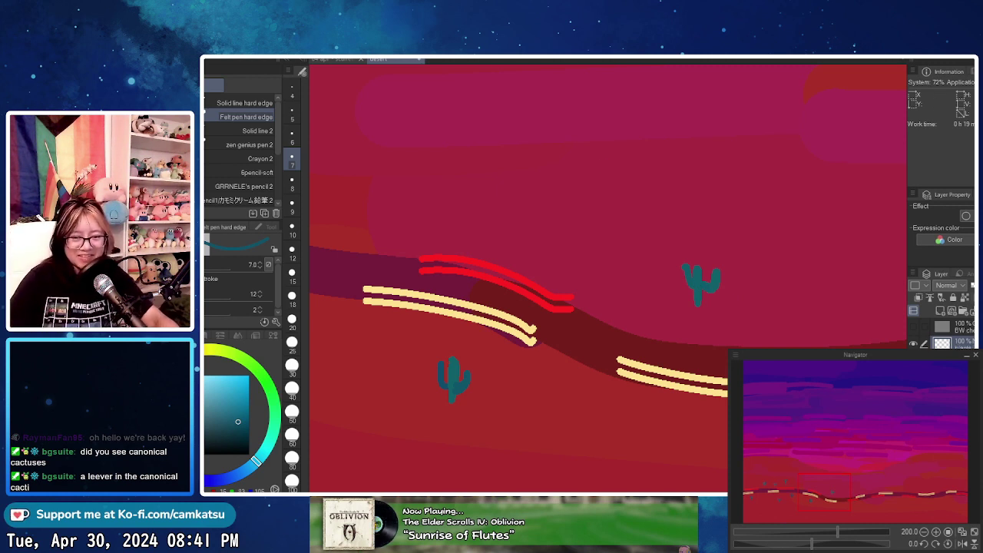
pyautogui.moveTo(696, 287); pyautogui.dragTo(707, 289)
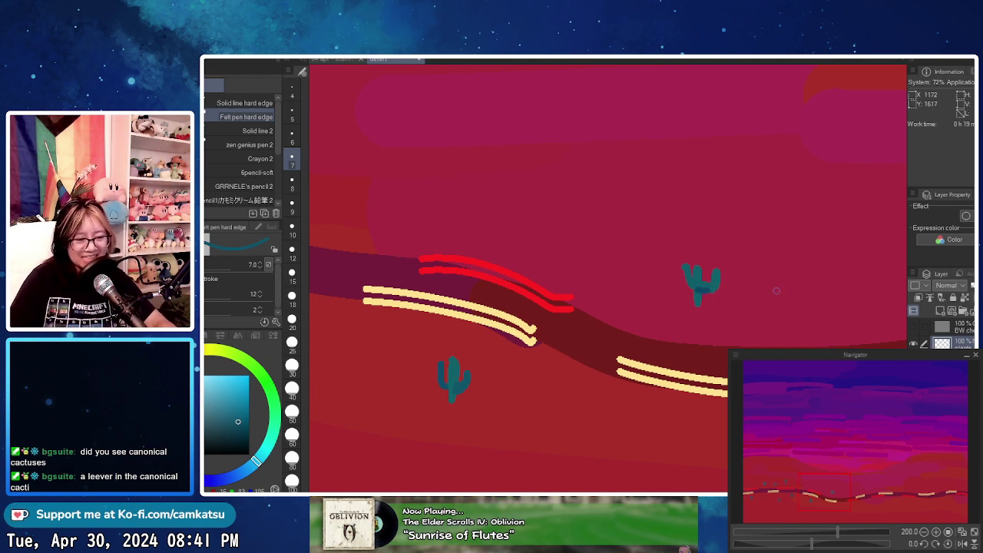
# - Paint one cactus below the band where it rises after the dip and another above the following yellow dashes
pyautogui.moveTo(774, 291); pyautogui.dragTo(457, 180)
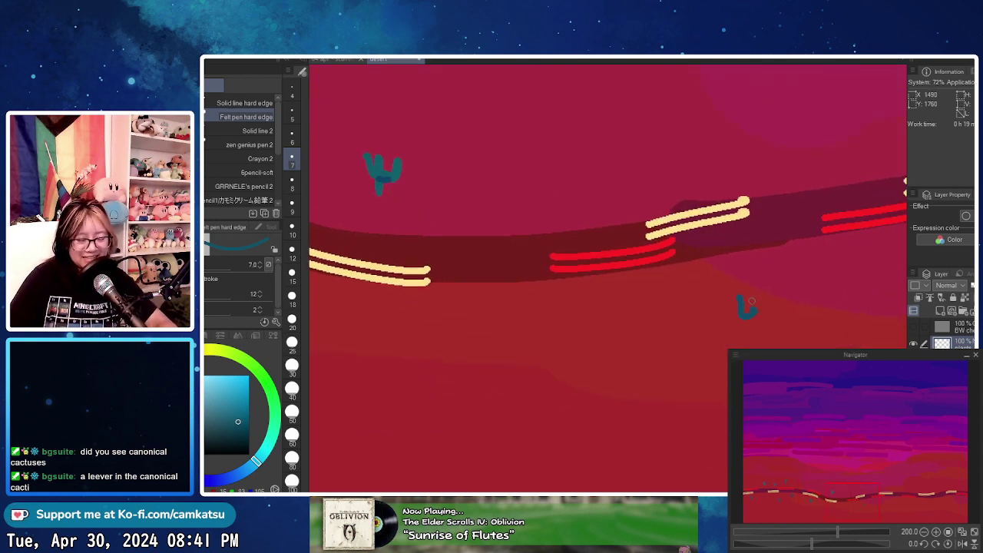
pyautogui.moveTo(752, 318); pyautogui.dragTo(769, 303)
pyautogui.scroll(-2, 838, 231)
pyautogui.moveTo(856, 162); pyautogui.dragTo(593, 241)
pyautogui.scroll(2, 595, 237)
pyautogui.moveTo(672, 257)
pyautogui.mouseDown()
pyautogui.moveTo(673, 268)
pyautogui.moveTo(700, 253)
pyautogui.moveTo(689, 290)
pyautogui.mouseUp()
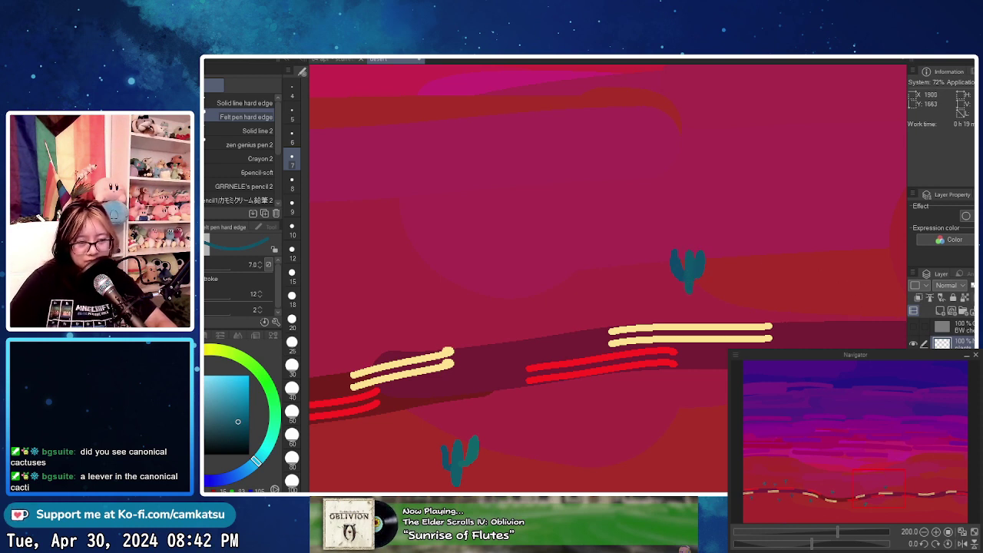
# - Paint two cacti above and one below the band toward its right end, and show the black-and-white check layer
pyautogui.moveTo(873, 304)
pyautogui.mouseDown()
pyautogui.moveTo(587, 244)
pyautogui.moveTo(590, 206)
pyautogui.moveTo(614, 211)
pyautogui.mouseUp()
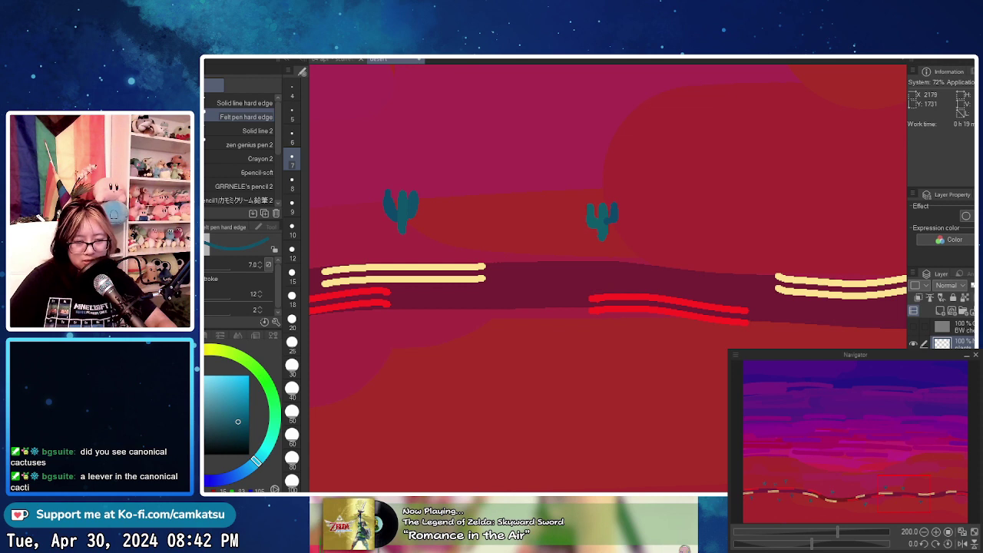
pyautogui.moveTo(864, 322); pyautogui.dragTo(615, 349)
pyautogui.moveTo(569, 393); pyautogui.dragTo(577, 383)
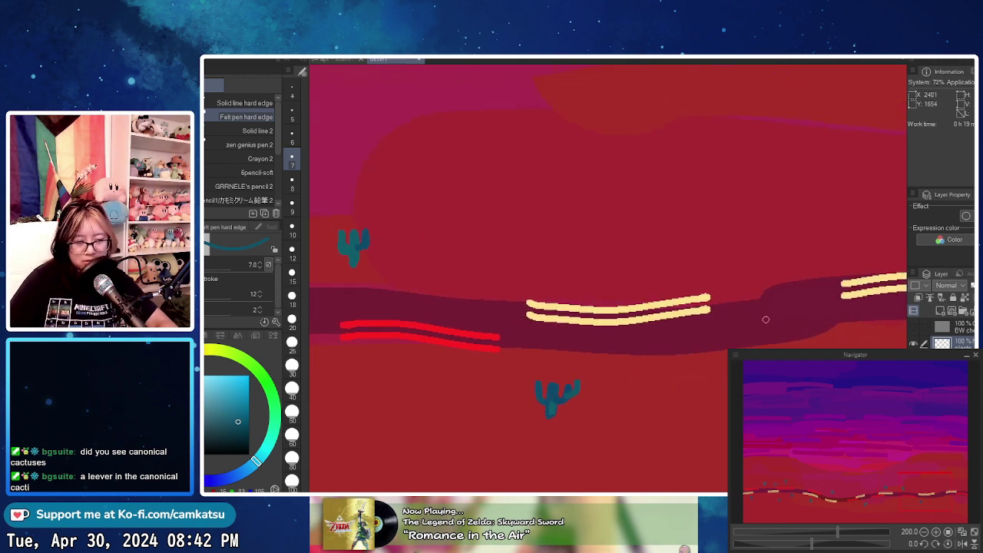
pyautogui.moveTo(741, 225); pyautogui.dragTo(751, 261)
pyautogui.moveTo(759, 226); pyautogui.dragTo(755, 250)
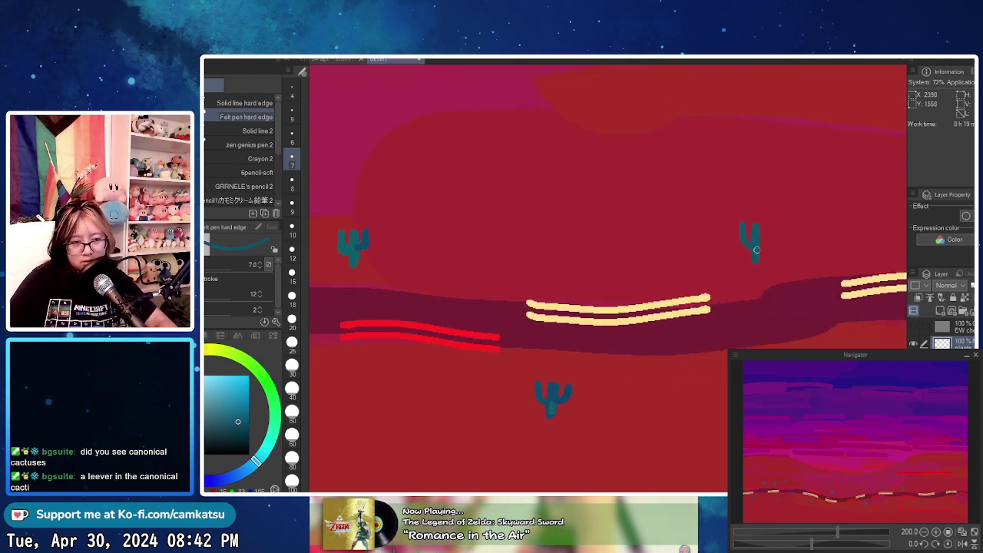
pyautogui.click(913, 326)
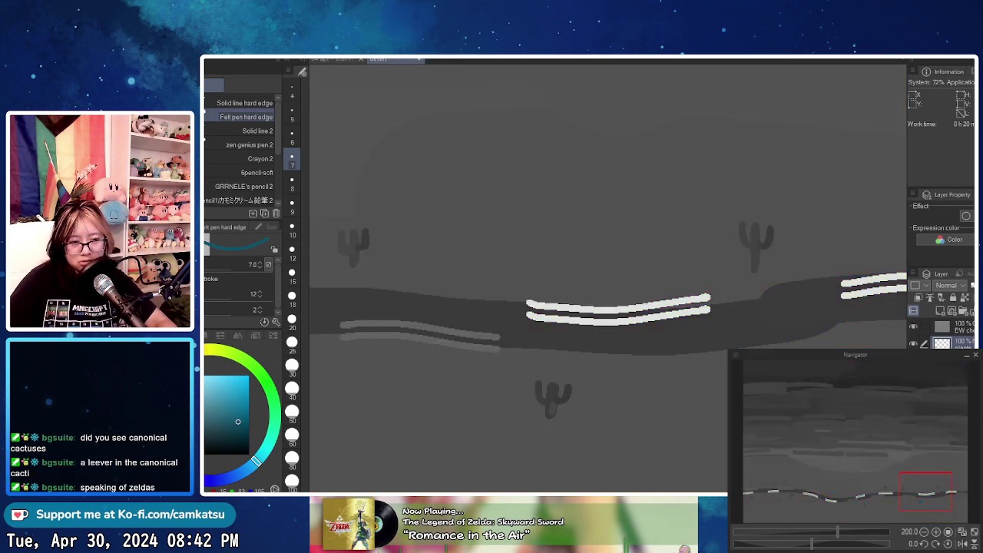